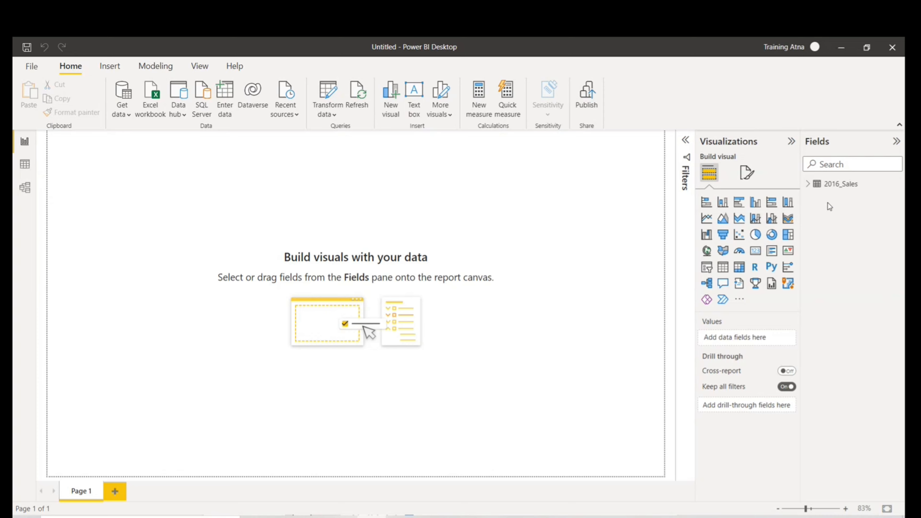
Expand the fields of the 2016_Sales table and compare them with the Users, Revenue and Zip columns in the Excel workbook
{"action": "left_click", "coordinate": [810, 187]}
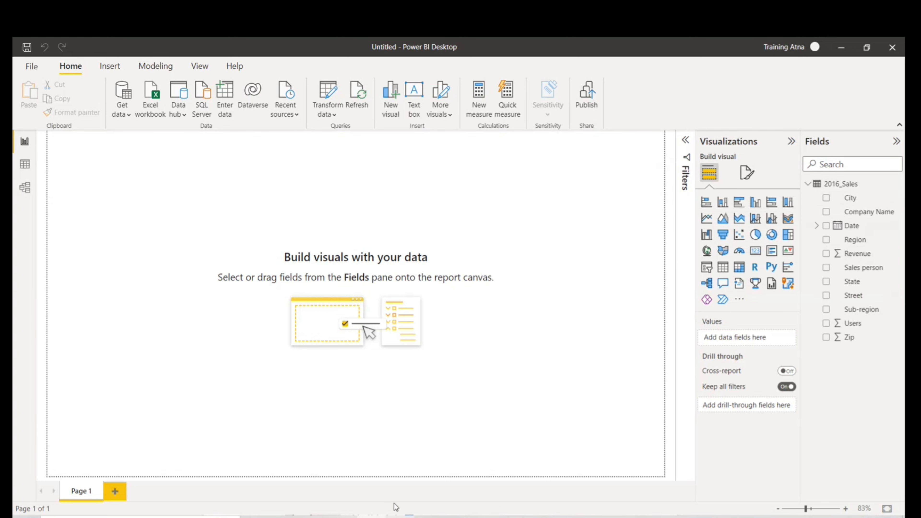
{"action": "left_click", "coordinate": [400, 517]}
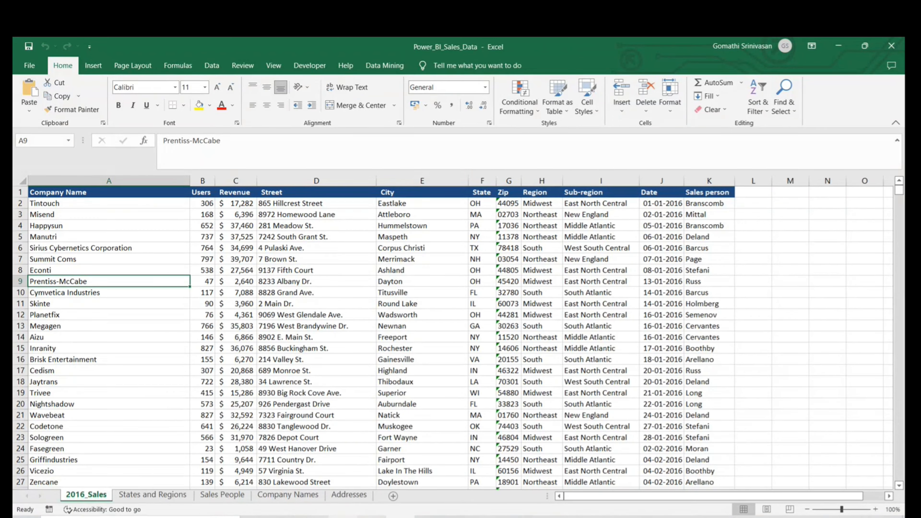
{"action": "mouse_move", "coordinate": [312, 517]}
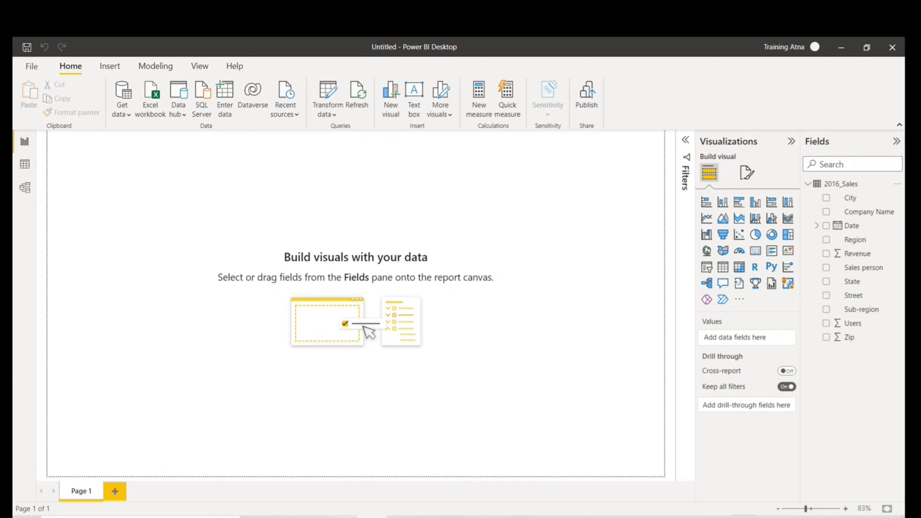
{"action": "key", "text": "alt+Tab"}
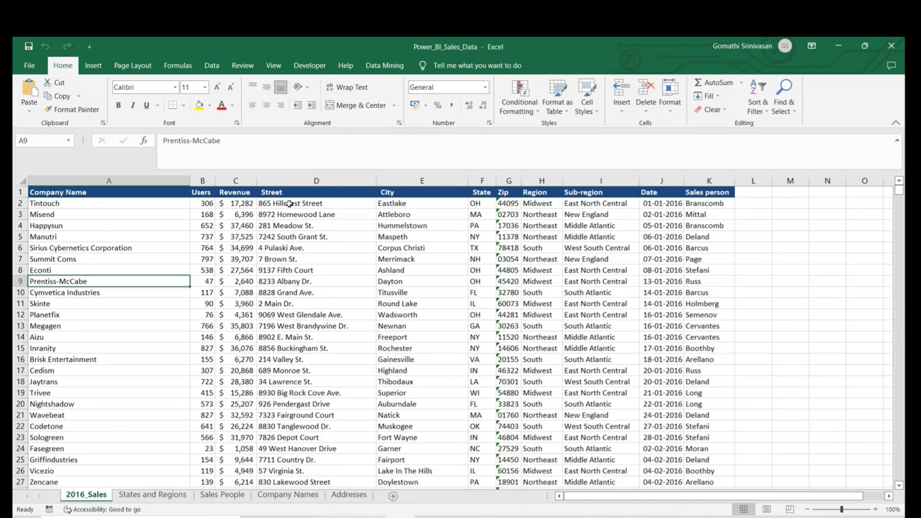
{"action": "left_click", "coordinate": [203, 180]}
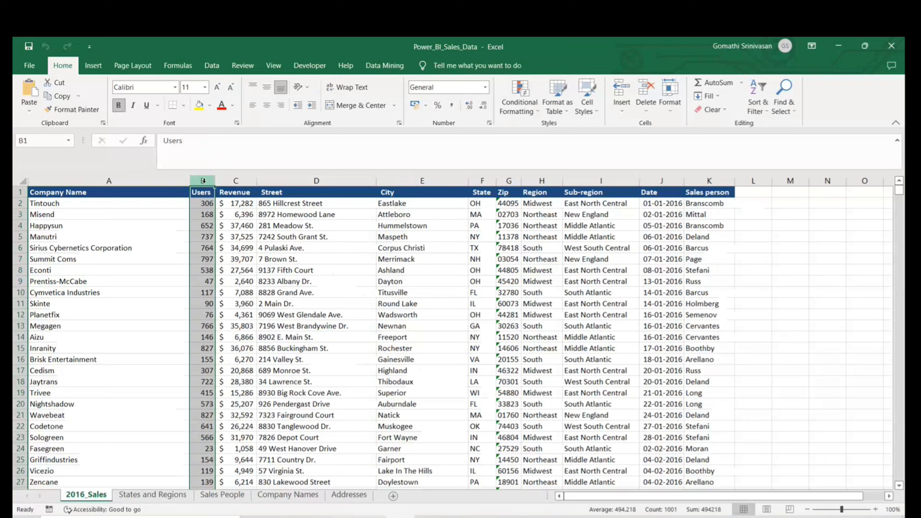
{"action": "left_click", "coordinate": [227, 181]}
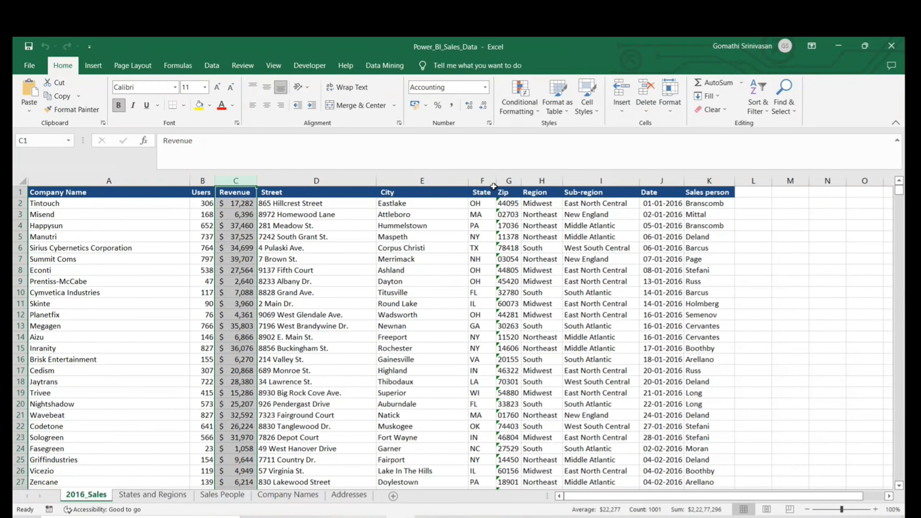
{"action": "left_click", "coordinate": [509, 181]}
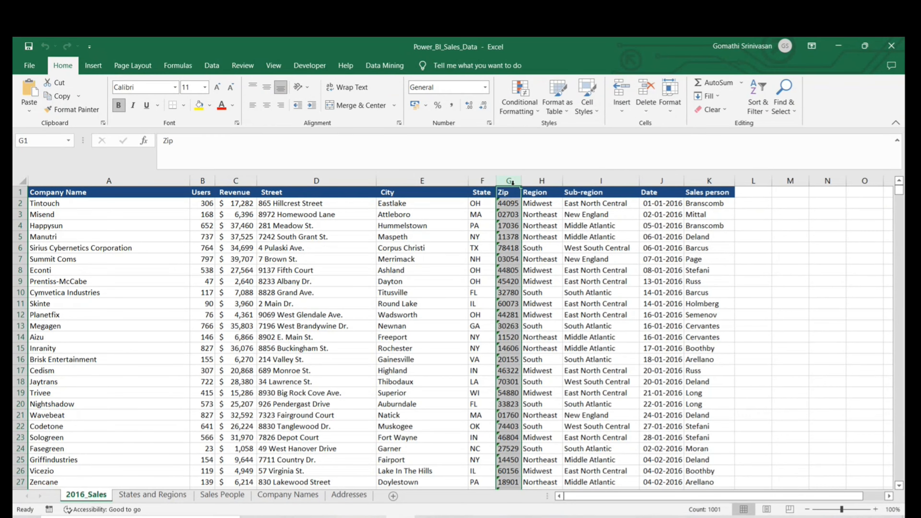
{"action": "left_click", "coordinate": [840, 46]}
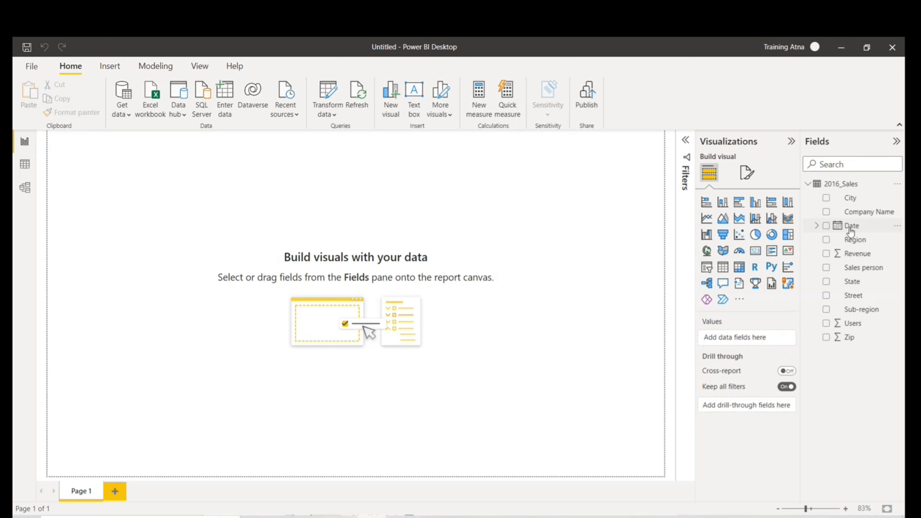
Expand the Date field and its Date Hierarchy to list the levels it contains
{"action": "left_click", "coordinate": [816, 227]}
{"action": "left_click", "coordinate": [826, 240]}
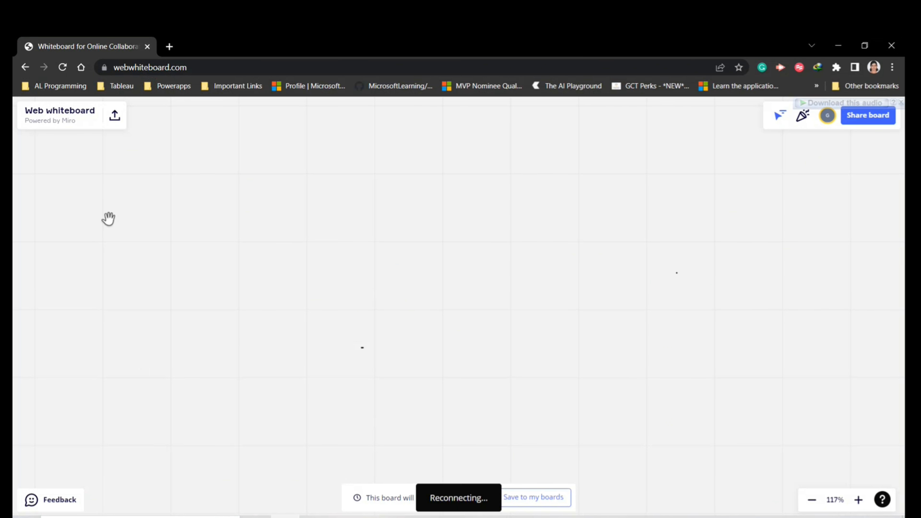
Switch to the Web whiteboard in the browser and draw freehand strokes across the board as an illustration
{"action": "left_click_drag", "start_coordinate": [217, 231], "coordinate": [239, 204]}
{"action": "mouse_move", "coordinate": [289, 167]}
{"action": "left_mouse_down"}
{"action": "mouse_move", "coordinate": [264, 165]}
{"action": "mouse_move", "coordinate": [362, 195]}
{"action": "mouse_move", "coordinate": [417, 175]}
{"action": "mouse_move", "coordinate": [409, 182]}
{"action": "left_mouse_up"}
{"action": "left_click_drag", "start_coordinate": [399, 174], "coordinate": [423, 168]}
{"action": "left_click_drag", "start_coordinate": [337, 212], "coordinate": [391, 244]}
{"action": "mouse_move", "coordinate": [394, 197]}
{"action": "left_mouse_down"}
{"action": "mouse_move", "coordinate": [402, 251]}
{"action": "mouse_move", "coordinate": [431, 226]}
{"action": "mouse_move", "coordinate": [422, 255]}
{"action": "left_mouse_up"}
{"action": "mouse_move", "coordinate": [383, 196]}
{"action": "left_mouse_down"}
{"action": "mouse_move", "coordinate": [372, 221]}
{"action": "mouse_move", "coordinate": [398, 220]}
{"action": "left_mouse_up"}
{"action": "mouse_move", "coordinate": [387, 212]}
{"action": "left_mouse_down"}
{"action": "mouse_move", "coordinate": [420, 205]}
{"action": "mouse_move", "coordinate": [434, 214]}
{"action": "left_mouse_up"}
{"action": "mouse_move", "coordinate": [436, 184]}
{"action": "left_mouse_down"}
{"action": "mouse_move", "coordinate": [430, 216]}
{"action": "mouse_move", "coordinate": [458, 184]}
{"action": "mouse_move", "coordinate": [479, 206]}
{"action": "left_mouse_up"}
{"action": "mouse_move", "coordinate": [360, 247]}
{"action": "left_mouse_down"}
{"action": "mouse_move", "coordinate": [372, 292]}
{"action": "mouse_move", "coordinate": [382, 295]}
{"action": "mouse_move", "coordinate": [367, 321]}
{"action": "left_mouse_up"}
{"action": "left_click_drag", "start_coordinate": [392, 288], "coordinate": [458, 318]}
{"action": "mouse_move", "coordinate": [561, 141]}
{"action": "left_mouse_down"}
{"action": "mouse_move", "coordinate": [595, 272]}
{"action": "mouse_move", "coordinate": [673, 352]}
{"action": "left_mouse_up"}
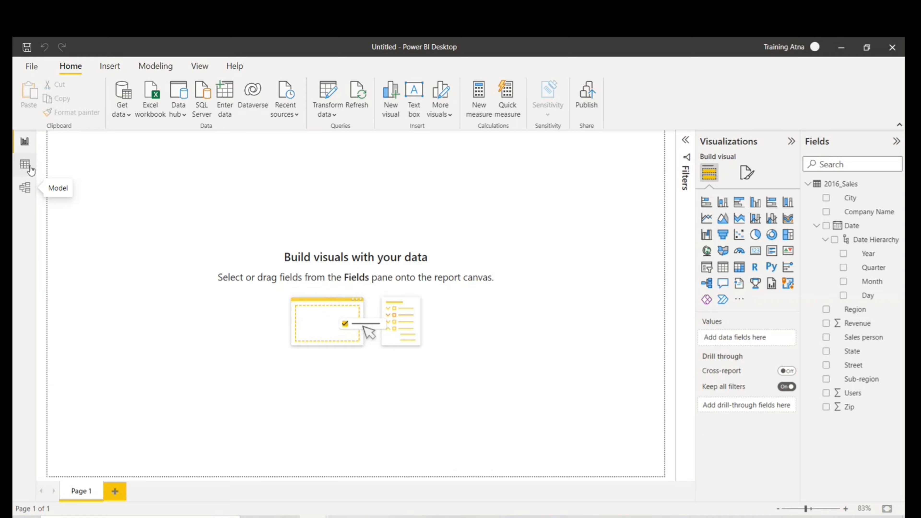
{"action": "left_click", "coordinate": [110, 71]}
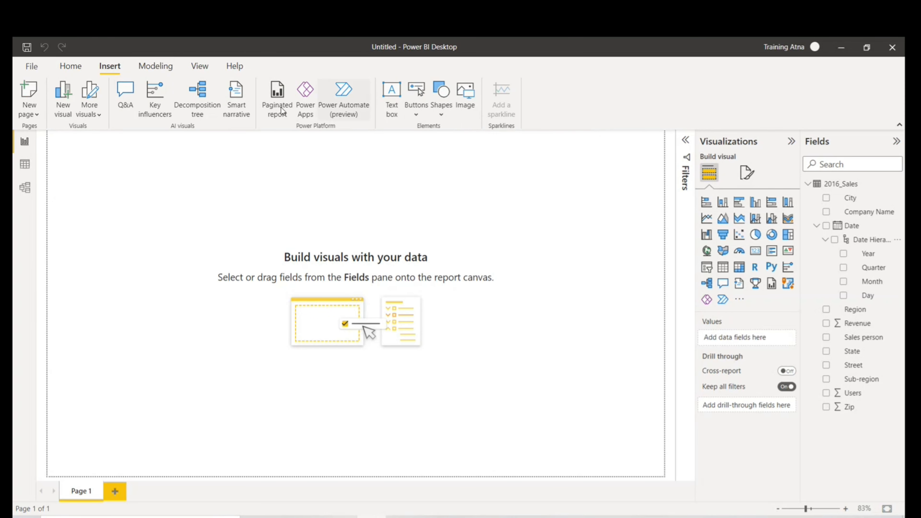
{"action": "left_click", "coordinate": [155, 66]}
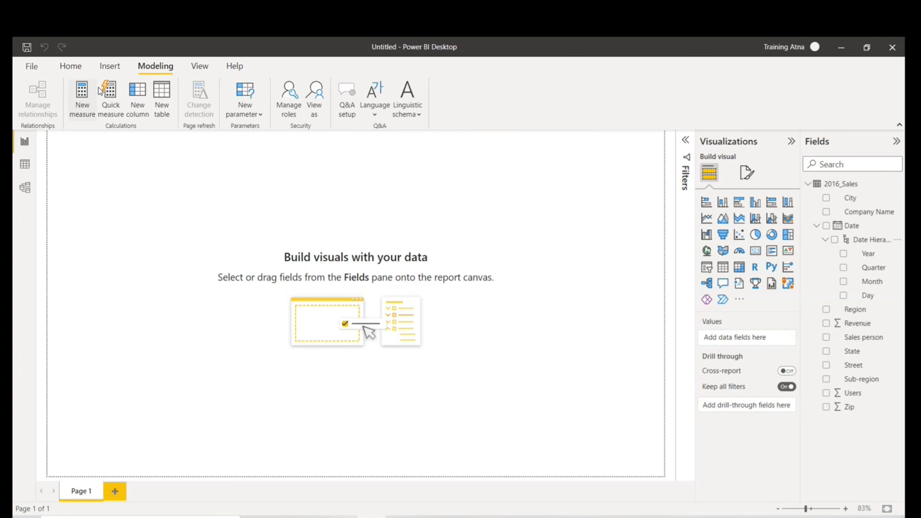
{"action": "left_click", "coordinate": [199, 66]}
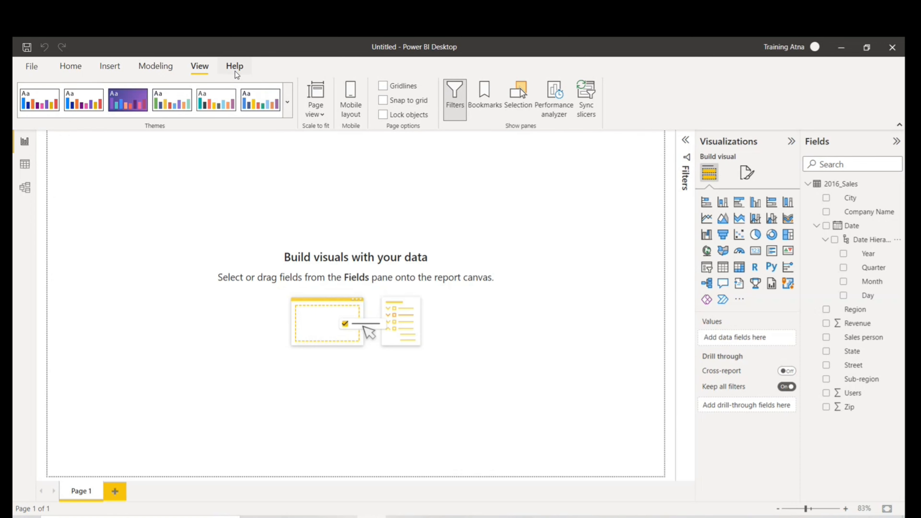
{"action": "left_click", "coordinate": [70, 66]}
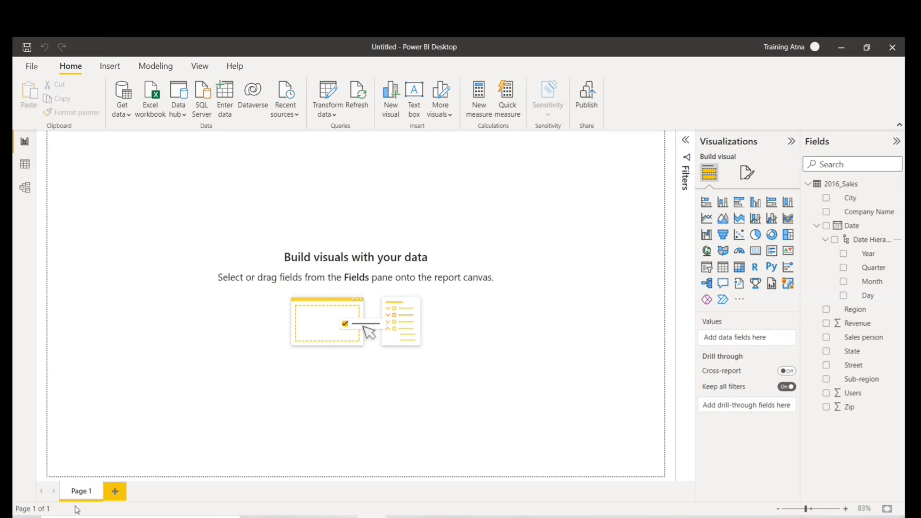
Rename the report page Page 1 as Bar Chart
{"action": "right_click", "coordinate": [78, 490]}
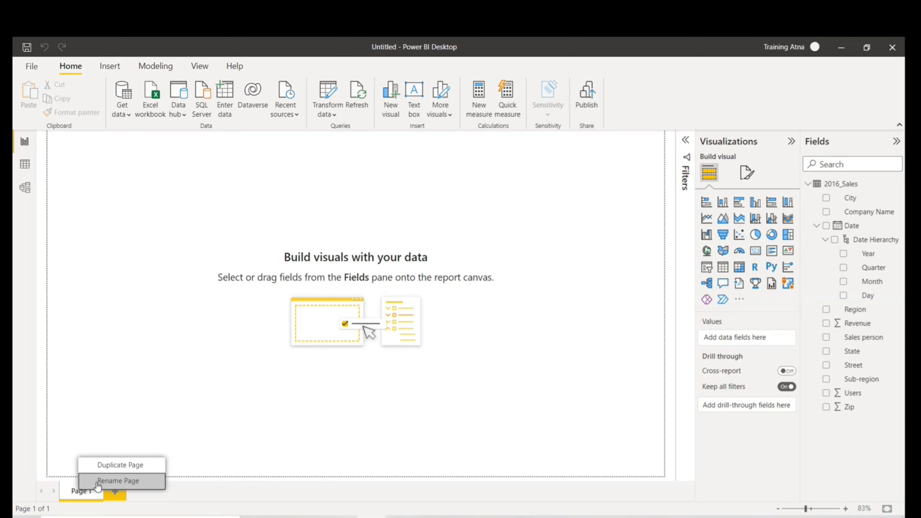
{"action": "left_click", "coordinate": [151, 482]}
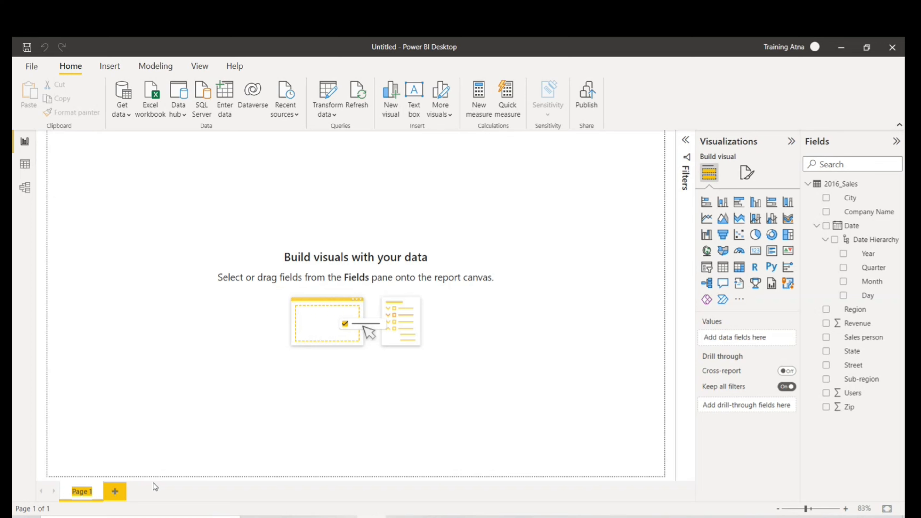
{"action": "type", "text": "sales"}
{"action": "key", "text": "BackSpace"}
{"action": "key", "text": "BackSpace"}
{"action": "key", "text": "BackSpace"}
{"action": "key", "text": "BackSpace"}
{"action": "key", "text": "BackSpace"}
{"action": "type", "text": "Bar Chart"}
{"action": "key", "text": "Return"}
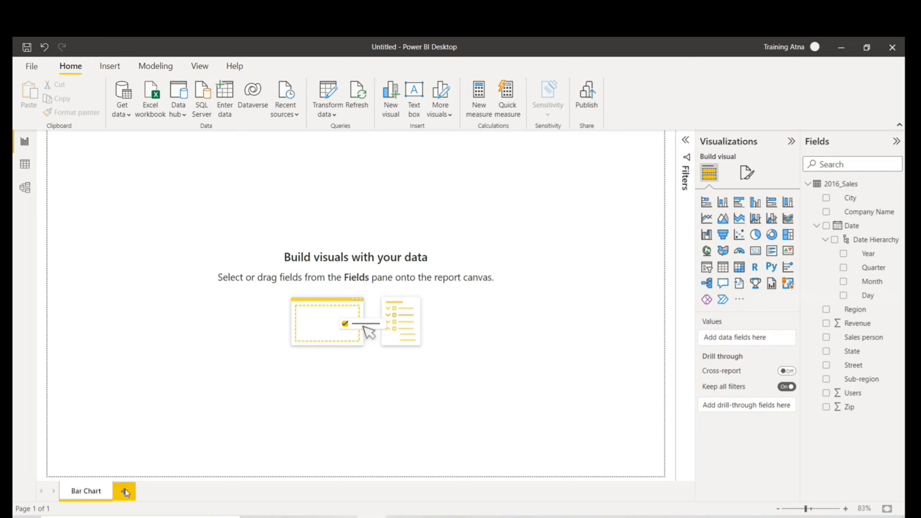
Add four new blank report pages after the Bar Chart page
{"action": "left_click", "coordinate": [125, 493]}
{"action": "left_click", "coordinate": [167, 496]}
{"action": "left_click", "coordinate": [216, 496]}
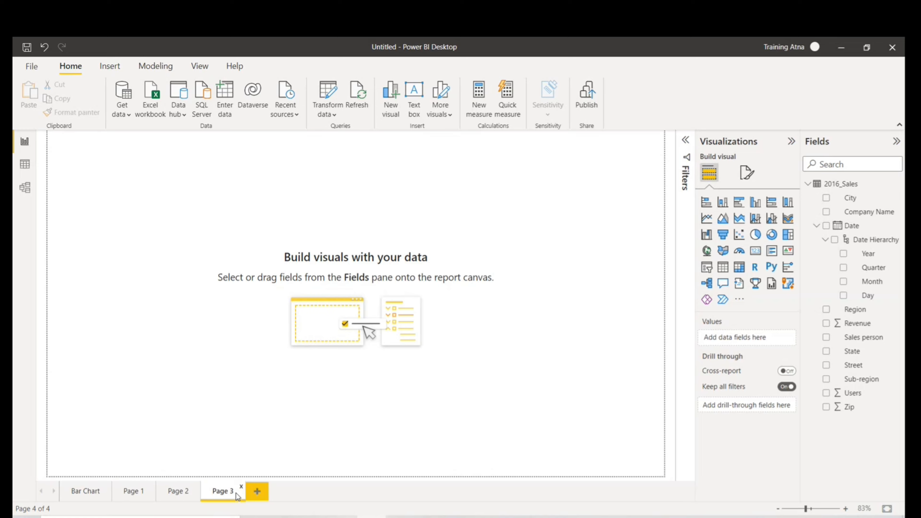
{"action": "left_click", "coordinate": [258, 494]}
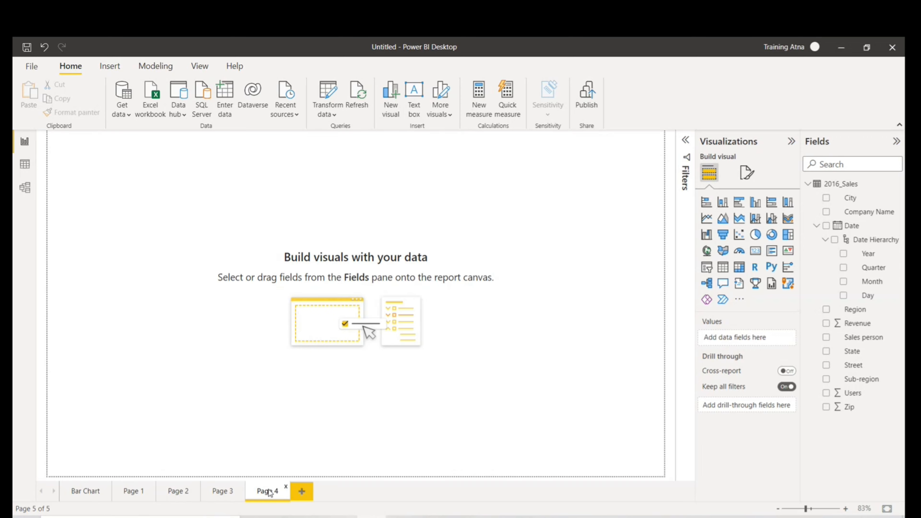
Delete the four extra blank pages, Page 4 back to Page 1, keeping only the Bar Chart page
{"action": "left_click", "coordinate": [285, 487]}
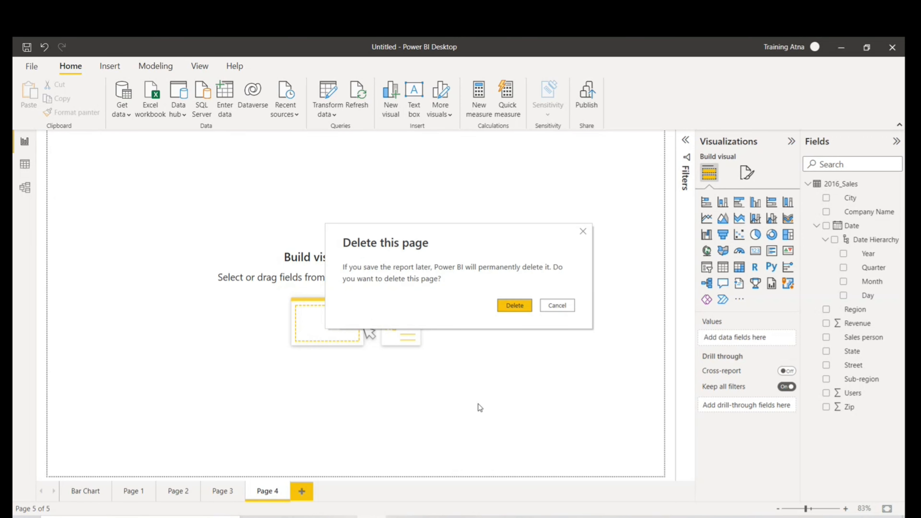
{"action": "left_click", "coordinate": [510, 306]}
{"action": "left_click", "coordinate": [241, 486]}
{"action": "left_click", "coordinate": [512, 306]}
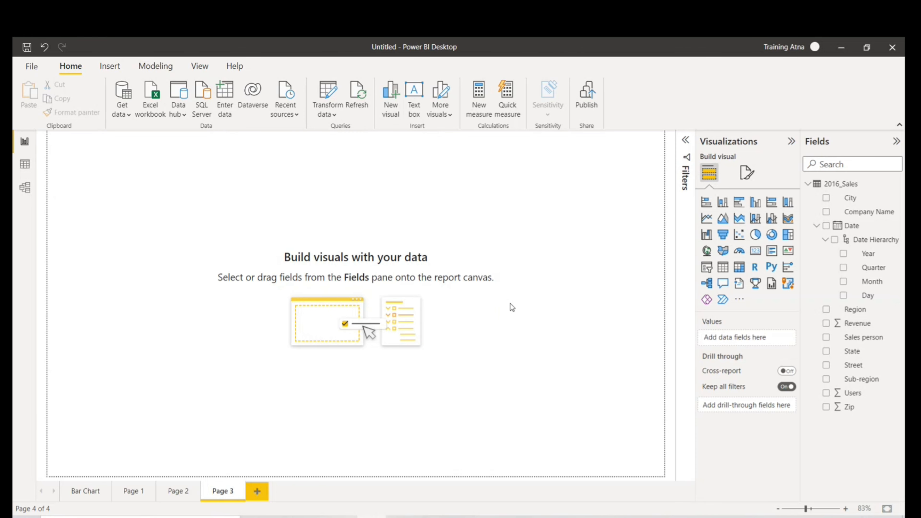
{"action": "left_click", "coordinate": [197, 491]}
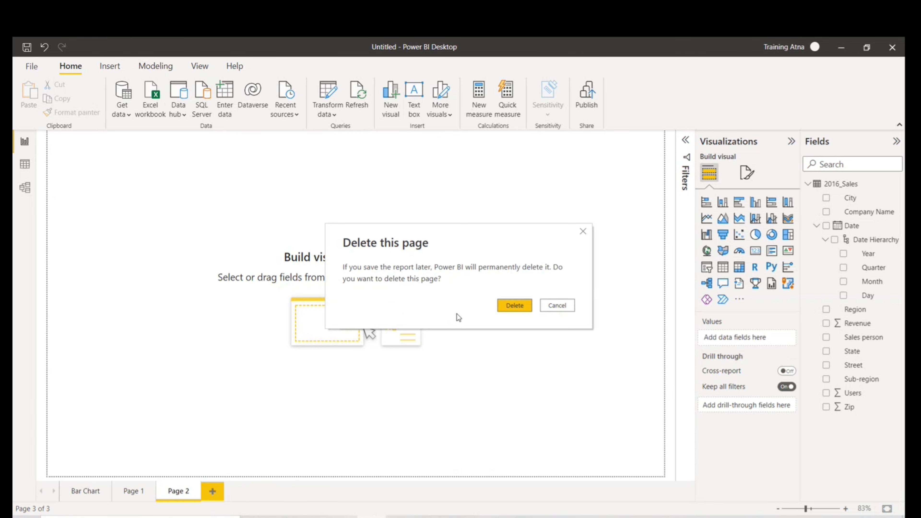
{"action": "left_click", "coordinate": [502, 307]}
{"action": "left_click", "coordinate": [151, 486]}
{"action": "left_click", "coordinate": [511, 307]}
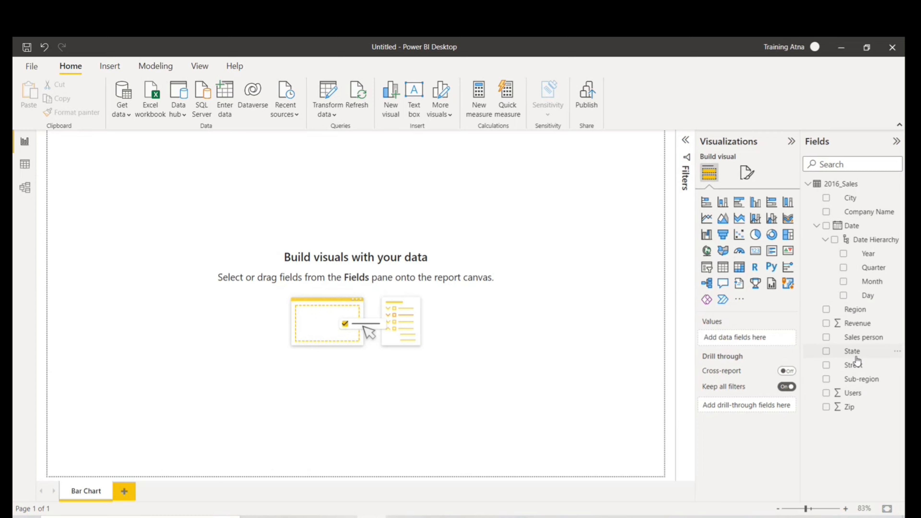
Create a map visual from the State field on the Bar Chart page and enlarge it to show North America
{"action": "left_click_drag", "start_coordinate": [857, 358], "coordinate": [222, 199]}
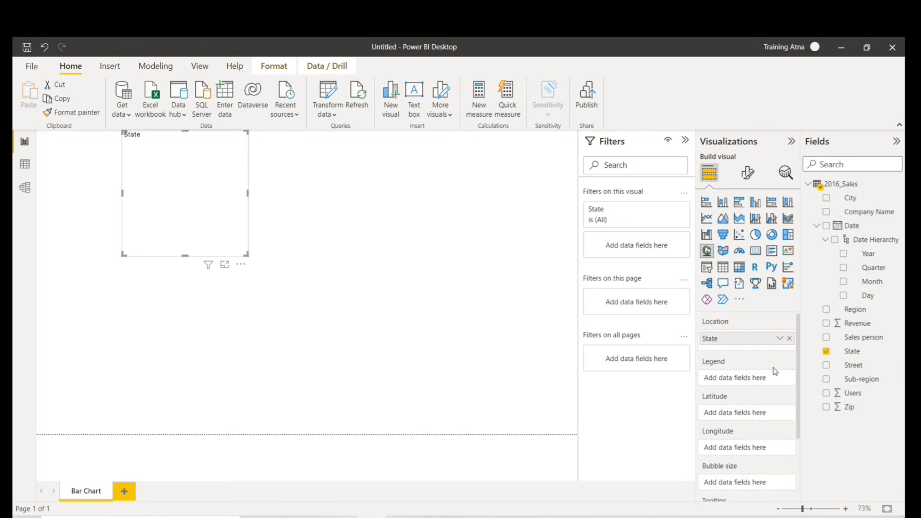
{"action": "left_click_drag", "start_coordinate": [248, 255], "coordinate": [400, 330]}
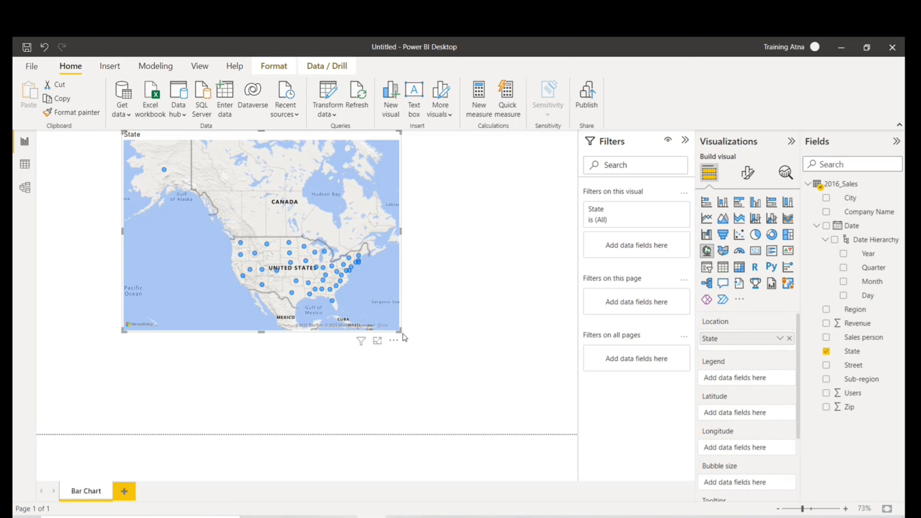
{"action": "left_click_drag", "start_coordinate": [402, 332], "coordinate": [466, 366]}
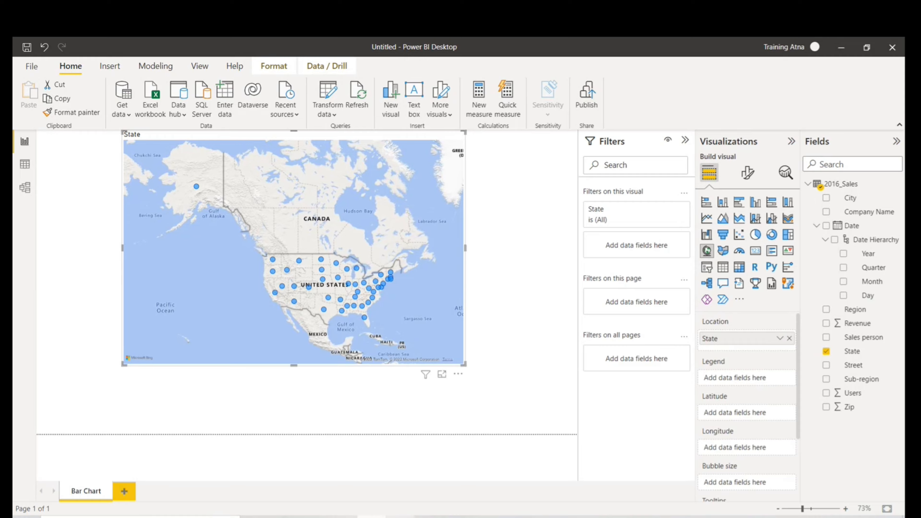
Switch to the browser and examine the Power BI - Chart Selection Tool PDF for the chart types suited to each purpose
{"action": "key", "text": "alt+Tab"}
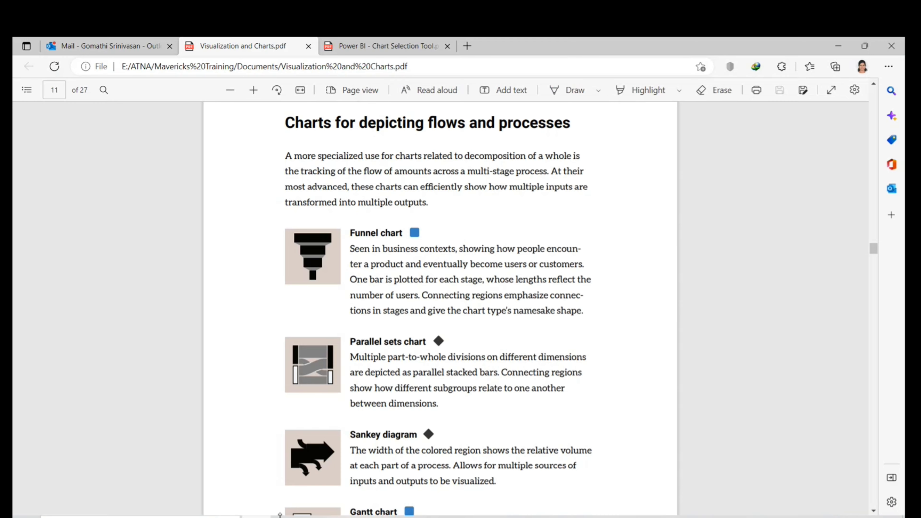
{"action": "left_click", "coordinate": [375, 42]}
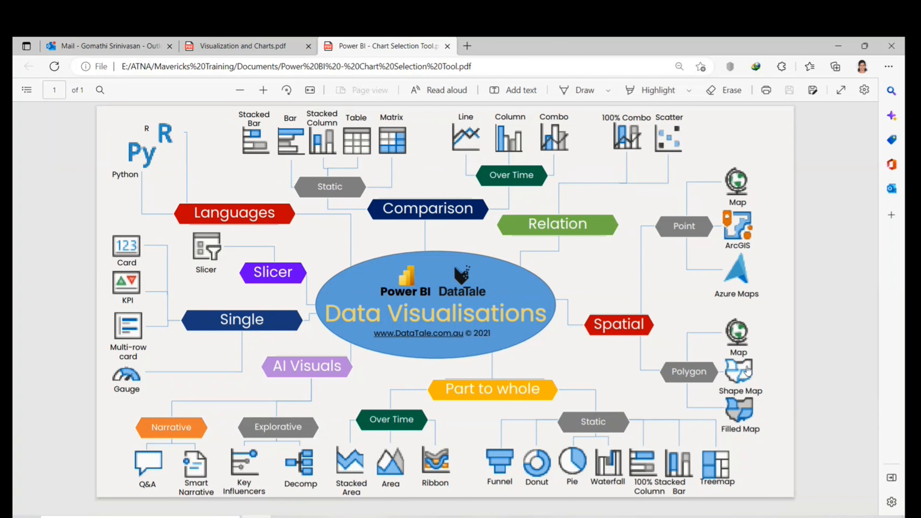
{"action": "left_click", "coordinate": [834, 45]}
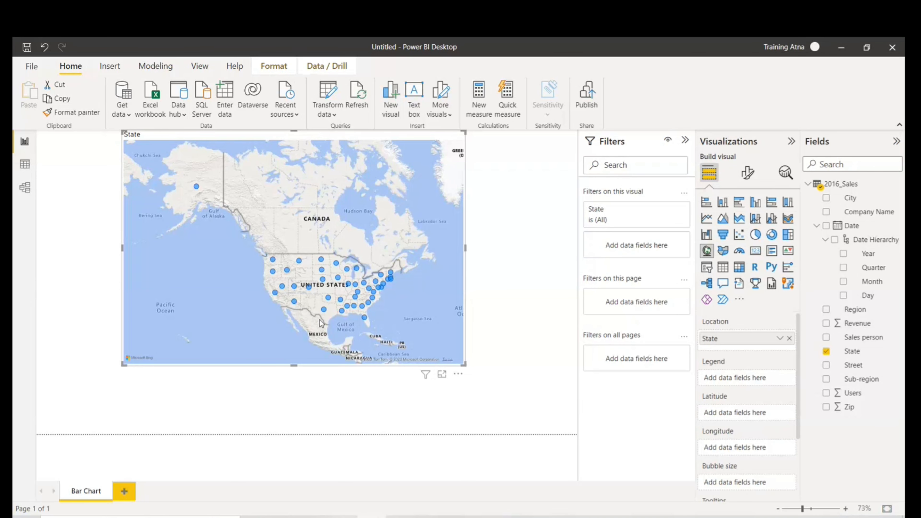
Reposition the State map on the Bar Chart page, then remove the visual from the report
{"action": "left_click_drag", "start_coordinate": [229, 142], "coordinate": [185, 171]}
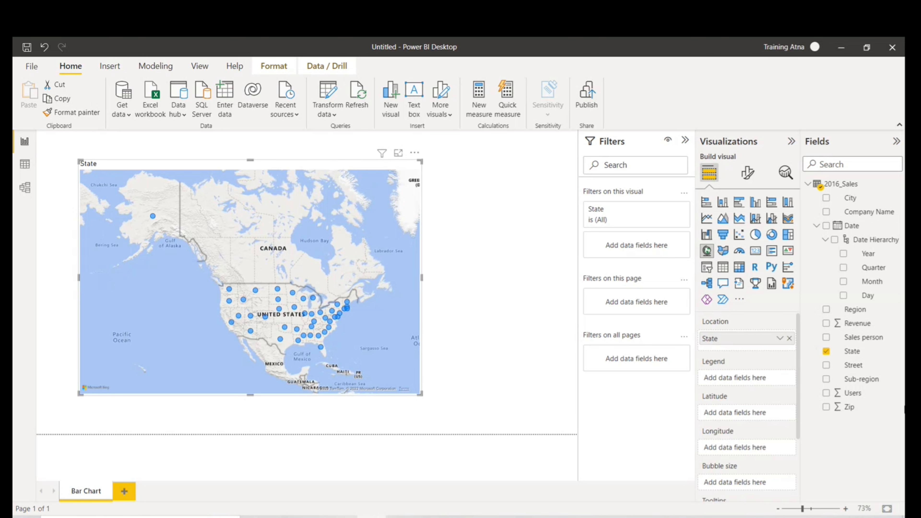
{"action": "left_click", "coordinate": [416, 153]}
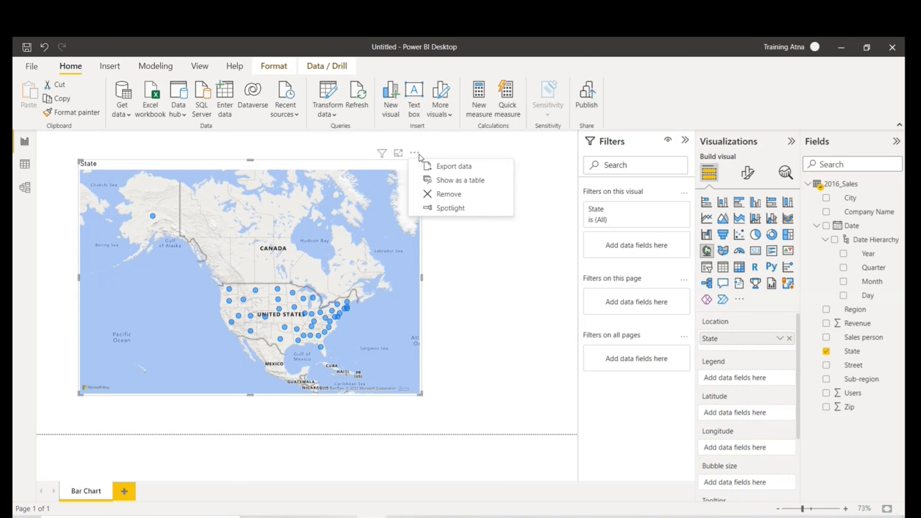
{"action": "left_click", "coordinate": [442, 196]}
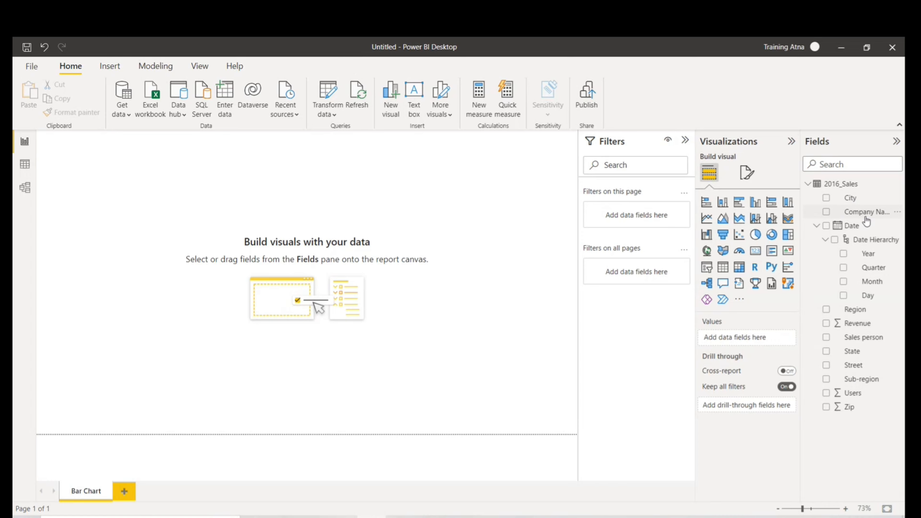
Create a table visual from the Company Name field on the report canvas and enlarge it
{"action": "left_click_drag", "start_coordinate": [865, 218], "coordinate": [195, 220]}
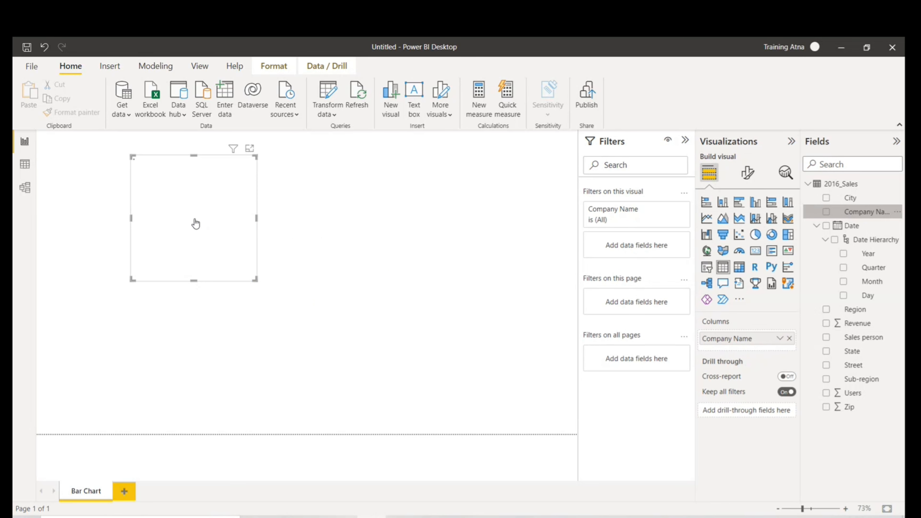
{"action": "left_click_drag", "start_coordinate": [254, 282], "coordinate": [400, 337]}
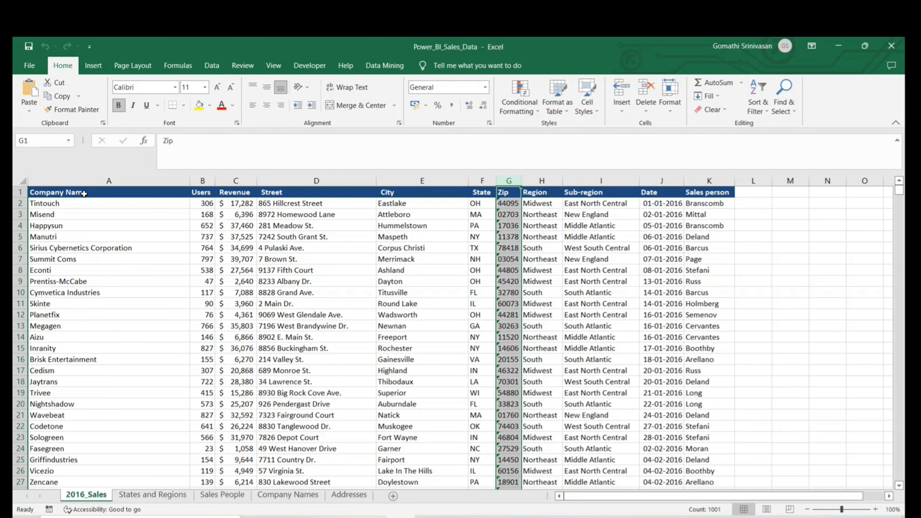
Select the Company Name header in the 2016_Sales worksheet, switch to Power BI Desktop and narrow the Fields pane
{"action": "mouse_move", "coordinate": [84, 194]}
{"action": "left_mouse_down"}
{"action": "mouse_move", "coordinate": [312, 309]}
{"action": "mouse_move", "coordinate": [84, 194]}
{"action": "left_mouse_up"}
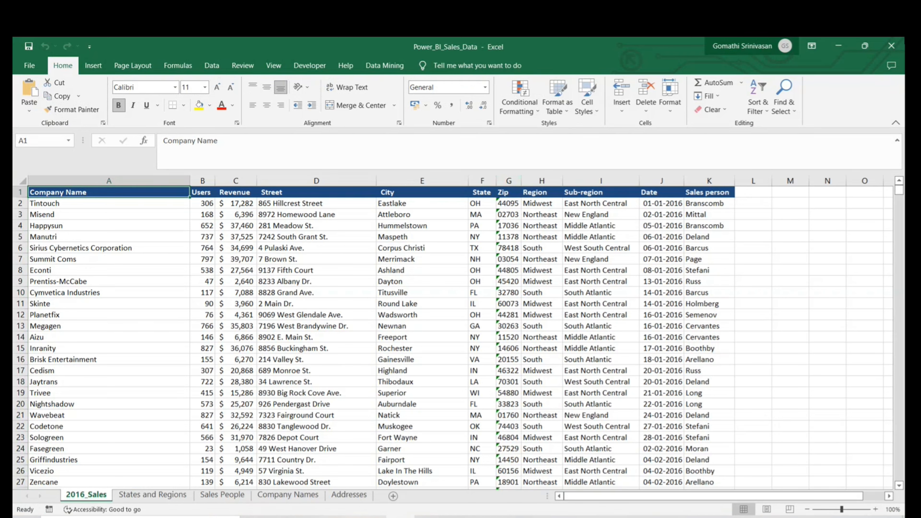
{"action": "left_click", "coordinate": [836, 468]}
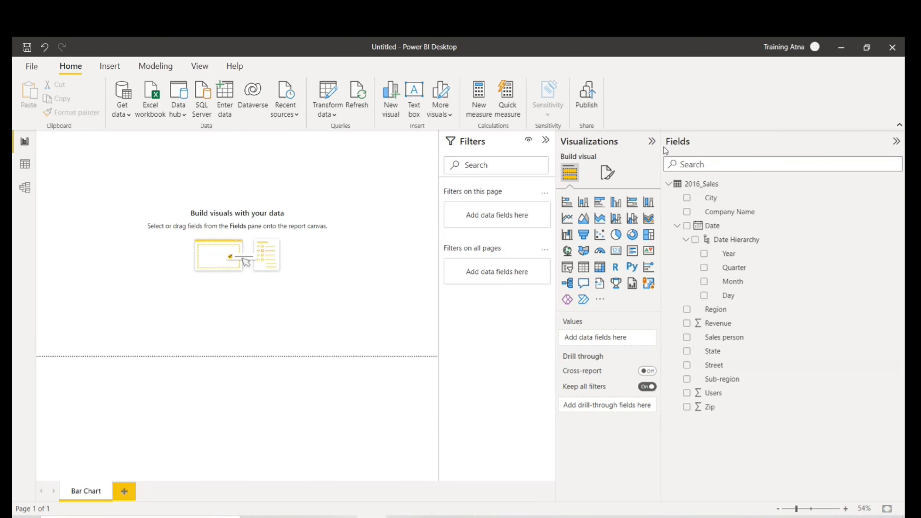
{"action": "left_click_drag", "start_coordinate": [664, 147], "coordinate": [782, 148]}
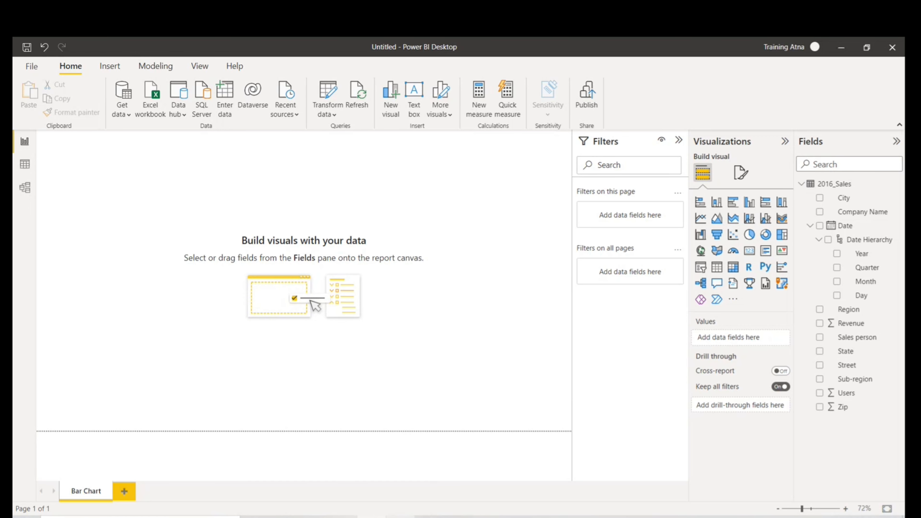
Switch to the Power_BI_Sales_Data workbook in Excel and examine the City, Company Name, Street and Sales person column headers
{"action": "left_click", "coordinate": [400, 517]}
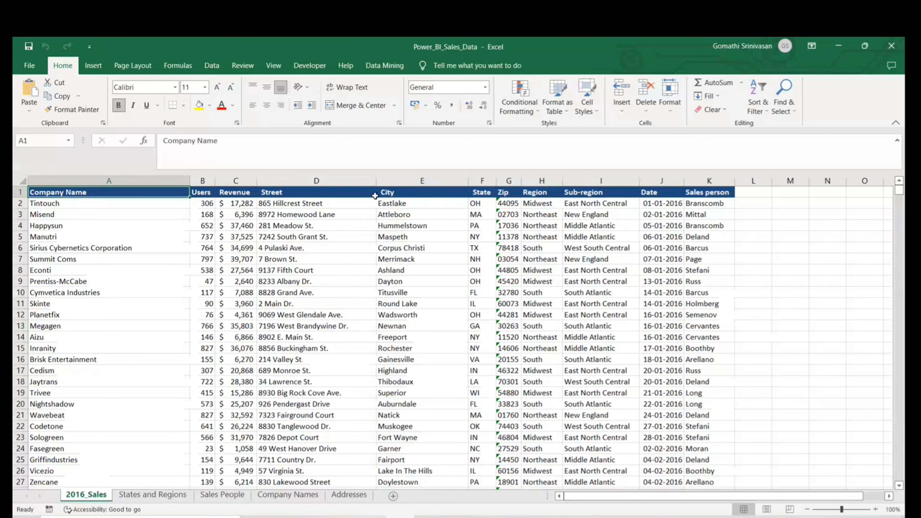
{"action": "left_click", "coordinate": [433, 193]}
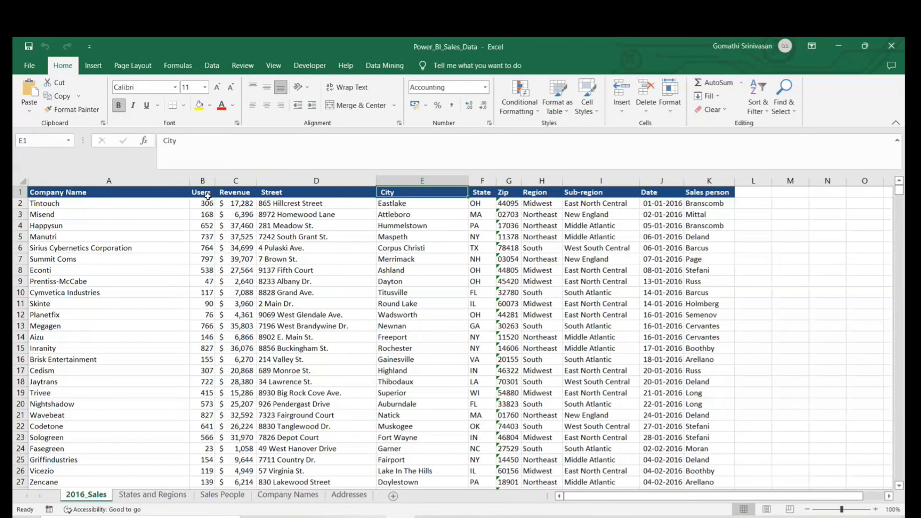
{"action": "left_click", "coordinate": [139, 193]}
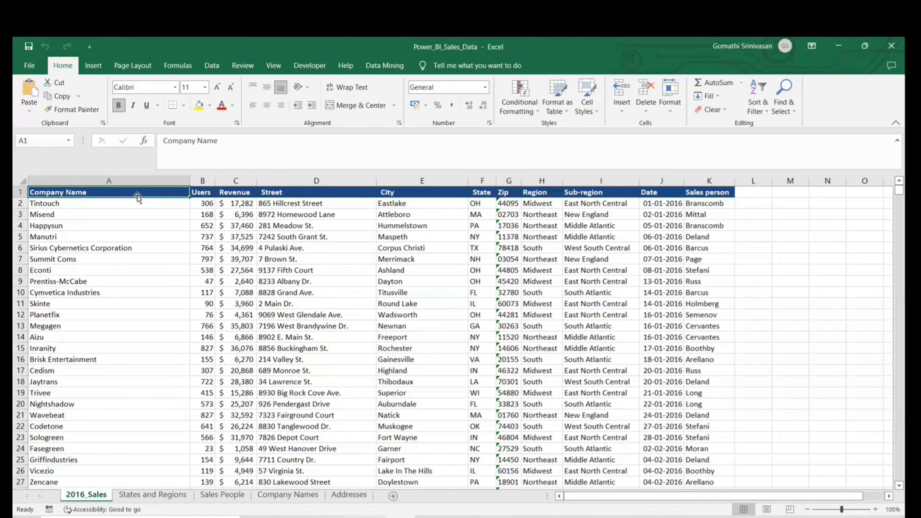
{"action": "left_click", "coordinate": [332, 193]}
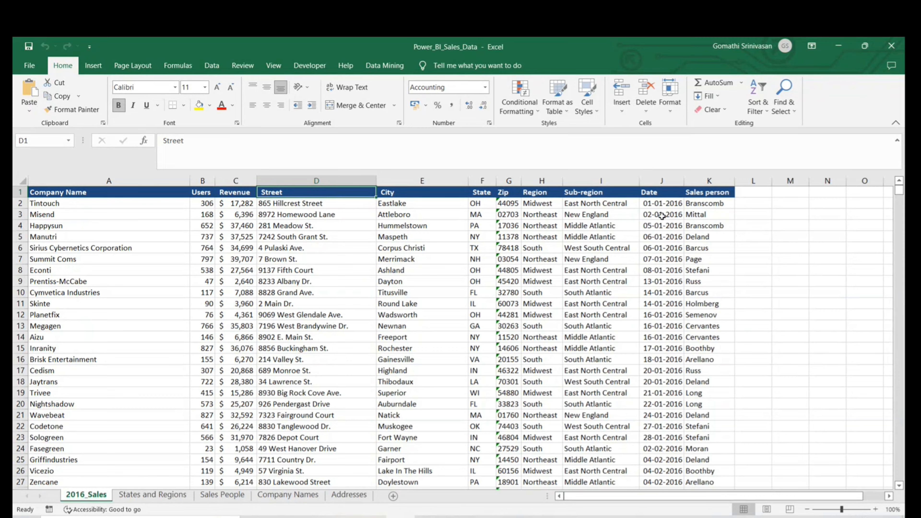
{"action": "left_click", "coordinate": [706, 192]}
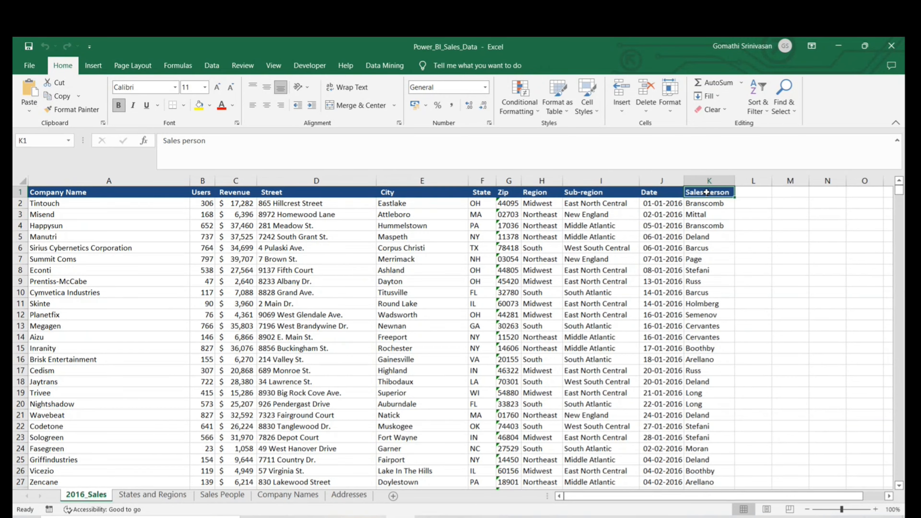
{"action": "left_click", "coordinate": [844, 46]}
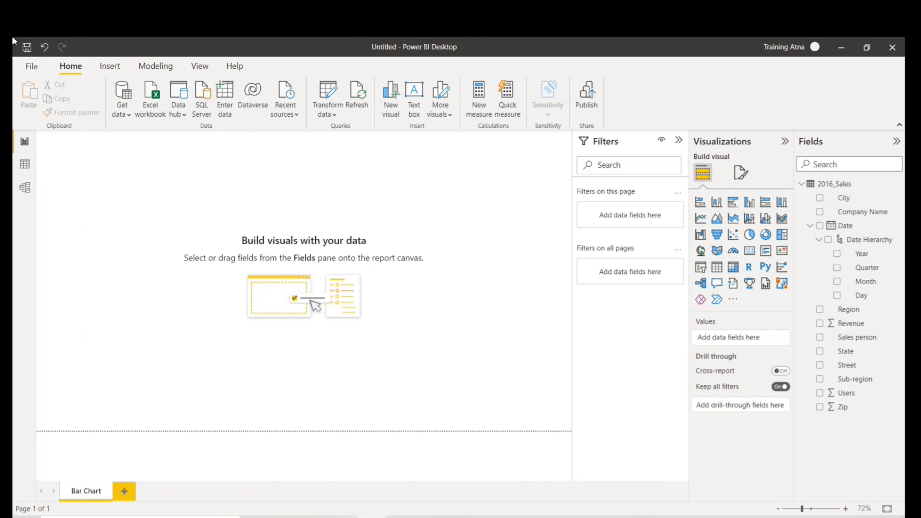
Create an enlarged table visual from the Company Name field on the Bar Chart page and remove it from the report
{"action": "left_click_drag", "start_coordinate": [140, 167], "coordinate": [470, 183]}
{"action": "left_click_drag", "start_coordinate": [141, 149], "coordinate": [522, 408]}
{"action": "left_click_drag", "start_coordinate": [858, 214], "coordinate": [165, 192]}
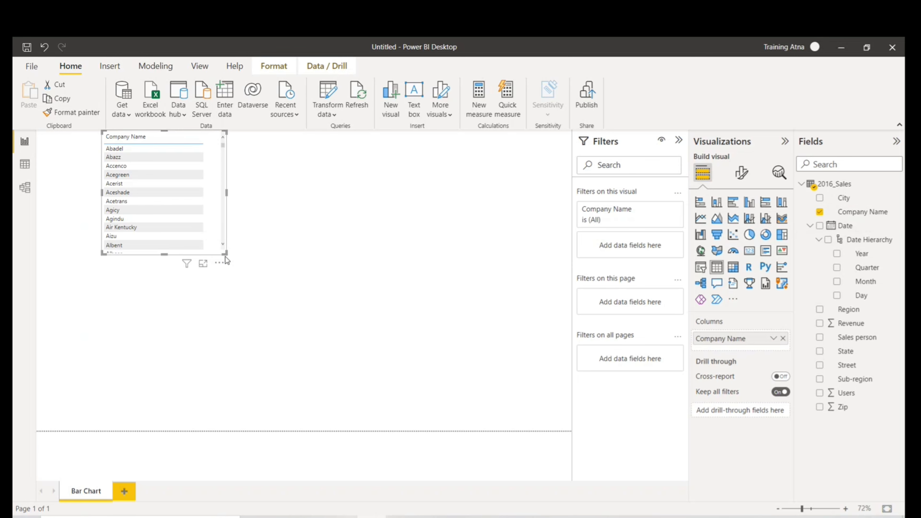
{"action": "left_click_drag", "start_coordinate": [225, 255], "coordinate": [408, 412]}
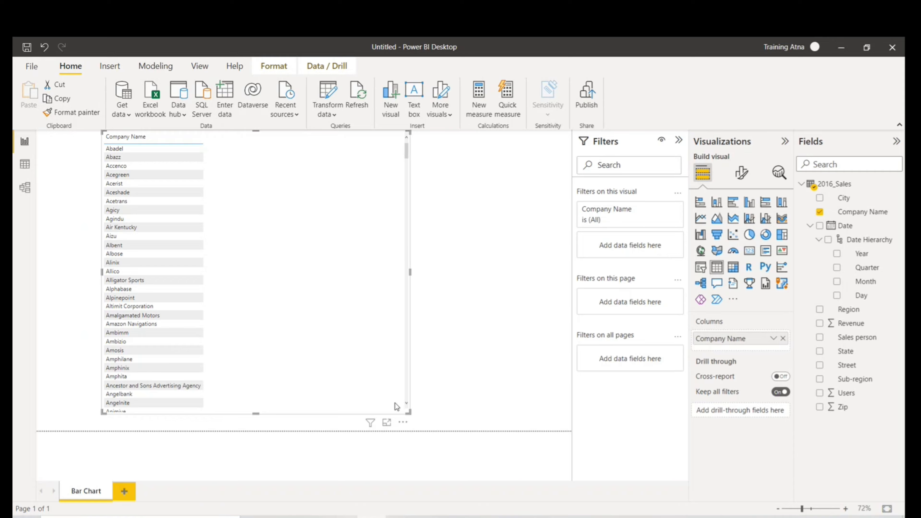
{"action": "left_click", "coordinate": [402, 422]}
{"action": "left_click", "coordinate": [435, 464]}
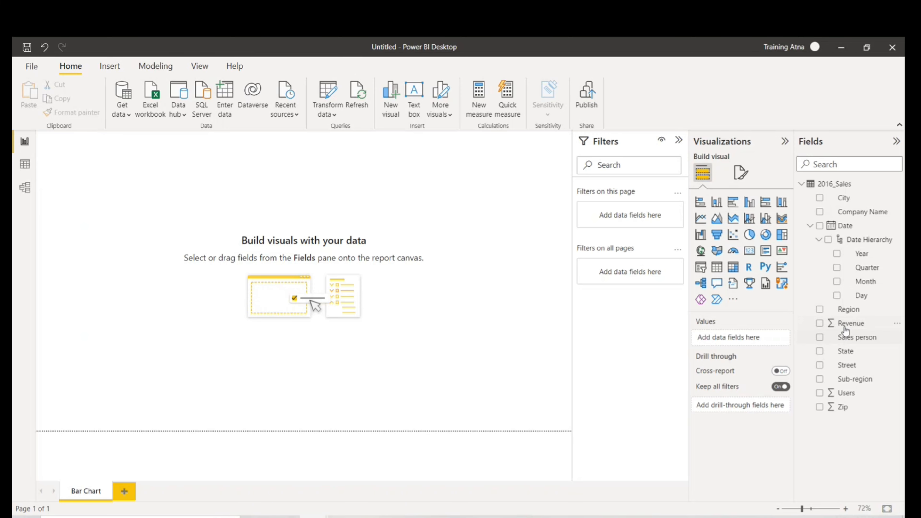
Switch to Excel and examine the numeric Revenue and Users columns of the 2016_Sales worksheet
{"action": "left_click", "coordinate": [312, 516]}
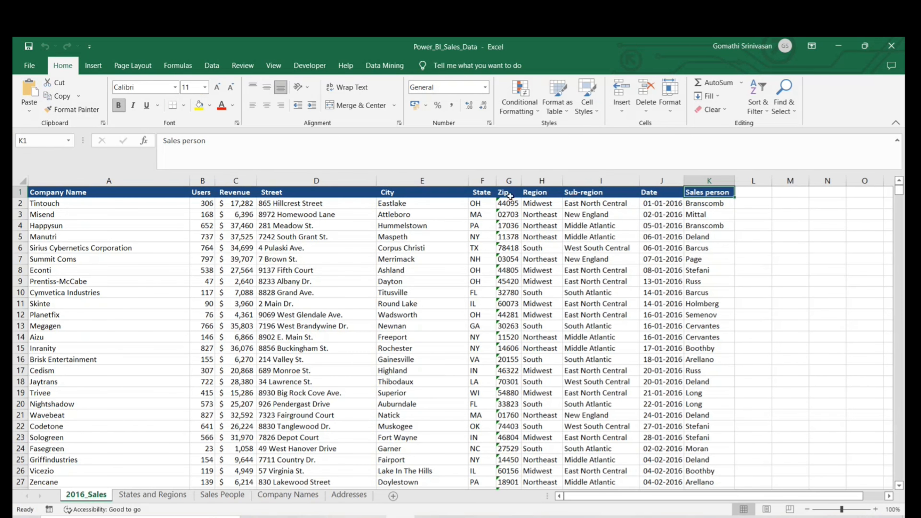
{"action": "left_click", "coordinate": [240, 197]}
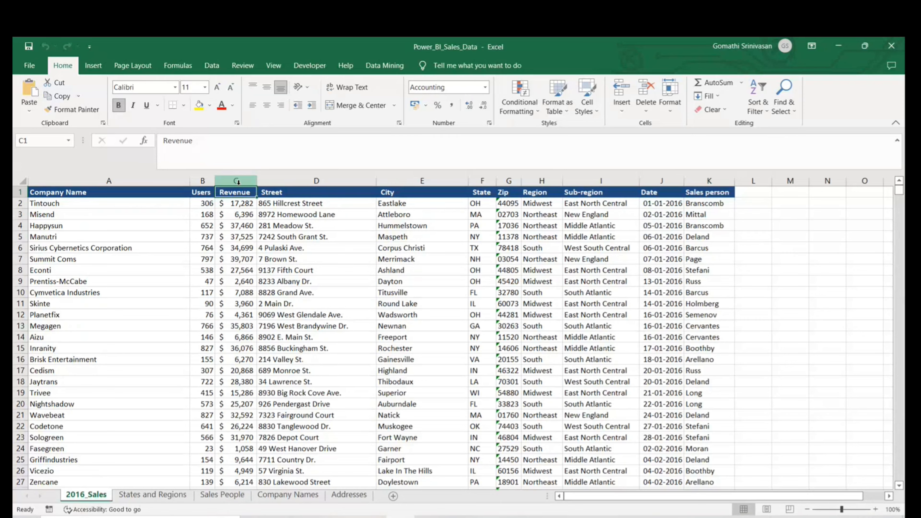
{"action": "left_click", "coordinate": [203, 178]}
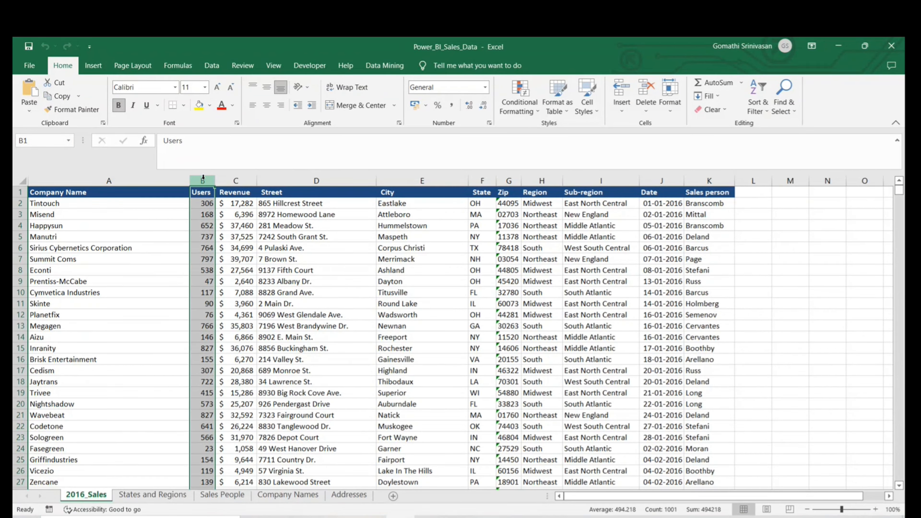
{"action": "left_click", "coordinate": [839, 46]}
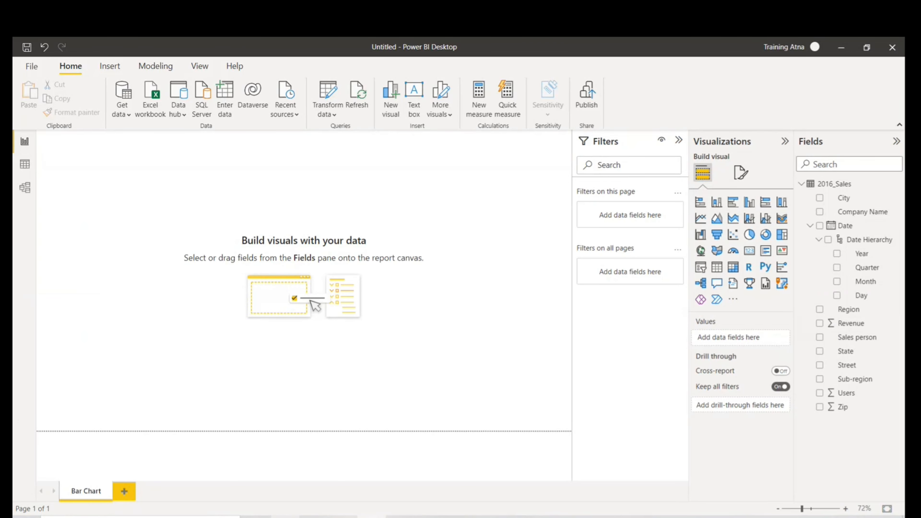
Switch to the web whiteboard in the browser, draw sigma symbols and handwrite an aggregate note beside the circled one
{"action": "key", "text": "alt+Tab"}
{"action": "mouse_move", "coordinate": [171, 291]}
{"action": "left_mouse_down"}
{"action": "mouse_move", "coordinate": [121, 311]}
{"action": "mouse_move", "coordinate": [121, 333]}
{"action": "mouse_move", "coordinate": [182, 344]}
{"action": "left_mouse_up"}
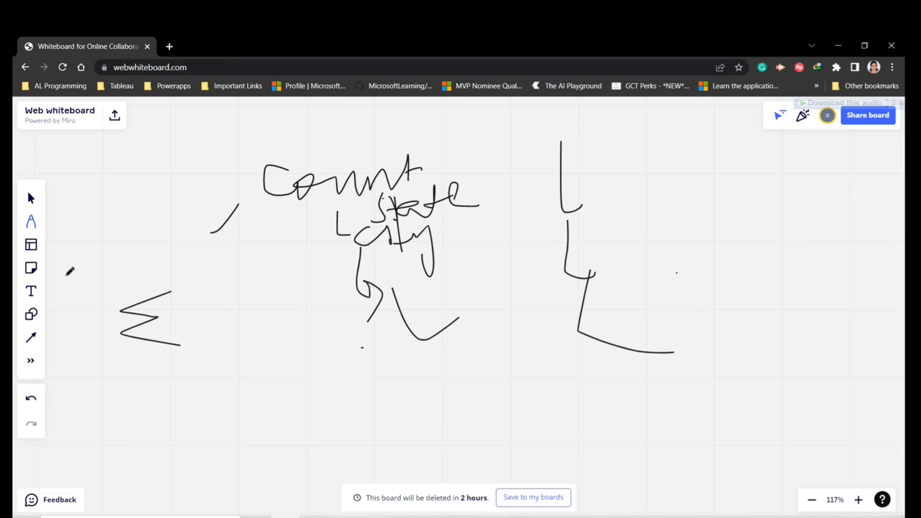
{"action": "mouse_move", "coordinate": [691, 147]}
{"action": "left_mouse_down"}
{"action": "mouse_move", "coordinate": [624, 156]}
{"action": "mouse_move", "coordinate": [620, 203]}
{"action": "mouse_move", "coordinate": [732, 189]}
{"action": "mouse_move", "coordinate": [694, 125]}
{"action": "mouse_move", "coordinate": [668, 249]}
{"action": "mouse_move", "coordinate": [752, 162]}
{"action": "mouse_move", "coordinate": [677, 127]}
{"action": "left_mouse_up"}
{"action": "mouse_move", "coordinate": [724, 264]}
{"action": "left_mouse_down"}
{"action": "mouse_move", "coordinate": [721, 276]}
{"action": "mouse_move", "coordinate": [752, 254]}
{"action": "mouse_move", "coordinate": [824, 250]}
{"action": "mouse_move", "coordinate": [830, 279]}
{"action": "mouse_move", "coordinate": [877, 233]}
{"action": "mouse_move", "coordinate": [892, 262]}
{"action": "left_mouse_up"}
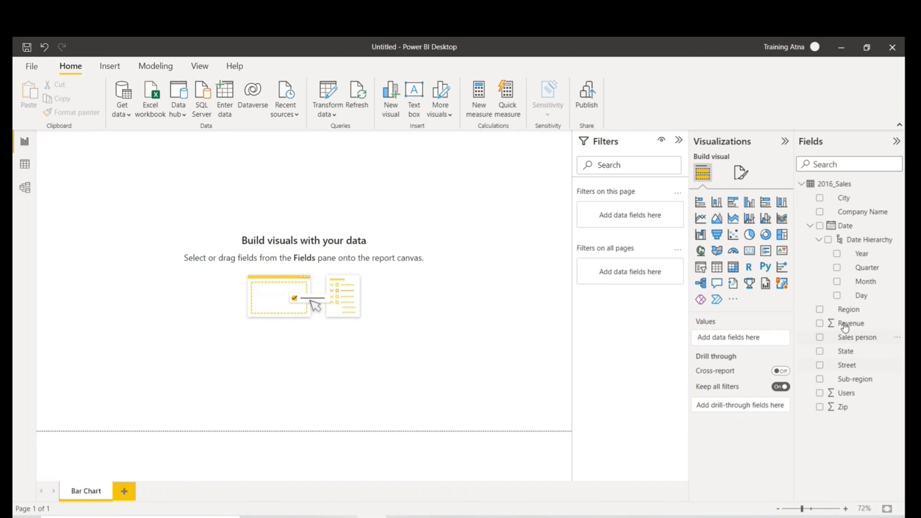
Create an enlarged column chart from the Revenue field on the Bar Chart page and remove it from the report
{"action": "left_click_drag", "start_coordinate": [845, 326], "coordinate": [234, 187]}
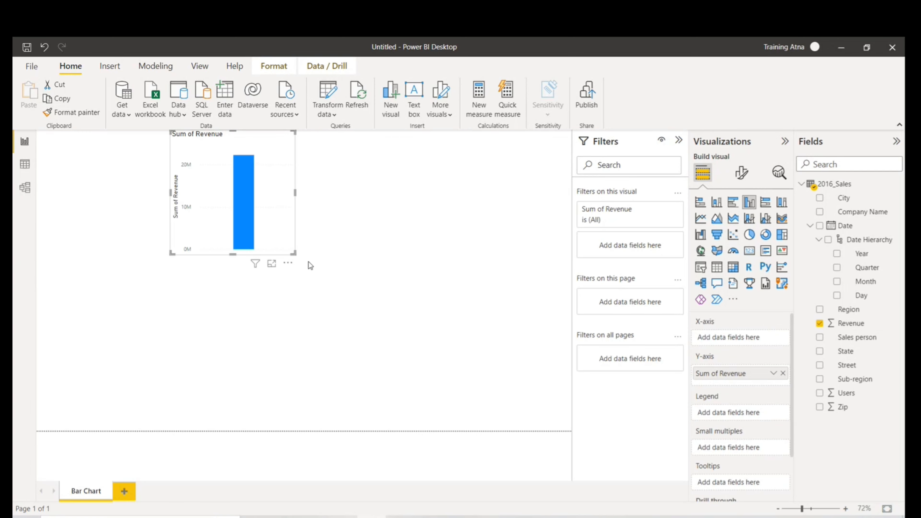
{"action": "left_click_drag", "start_coordinate": [294, 253], "coordinate": [454, 274]}
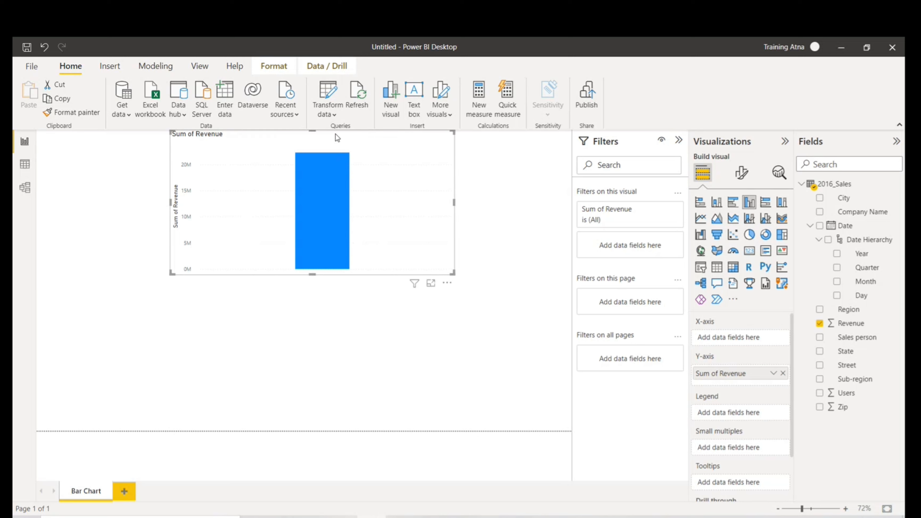
{"action": "left_click", "coordinate": [447, 283]}
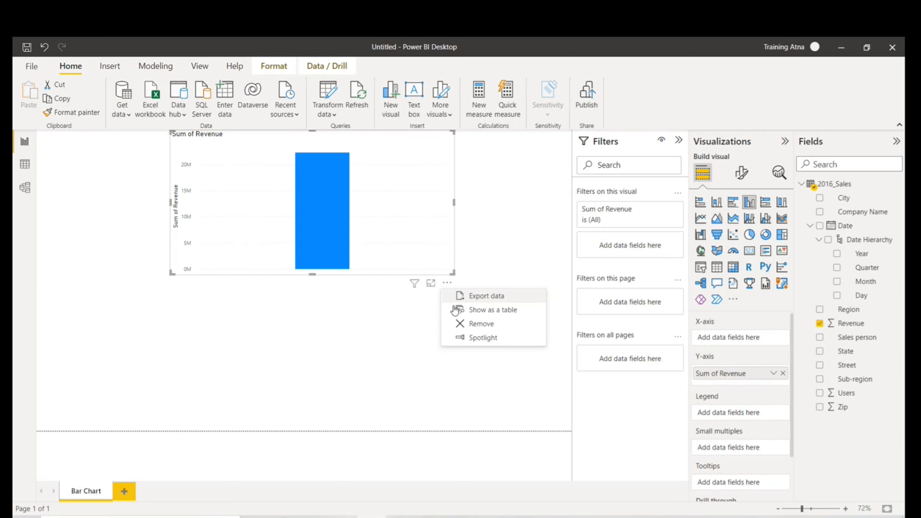
{"action": "left_click", "coordinate": [481, 324]}
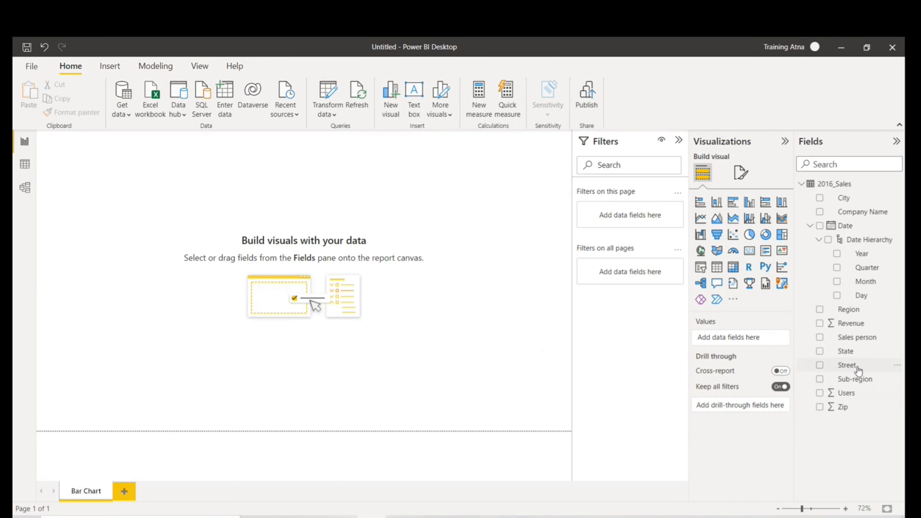
Create a large map visual from the State field on the Bar Chart page and remove it from the report
{"action": "left_click_drag", "start_coordinate": [847, 350], "coordinate": [472, 392]}
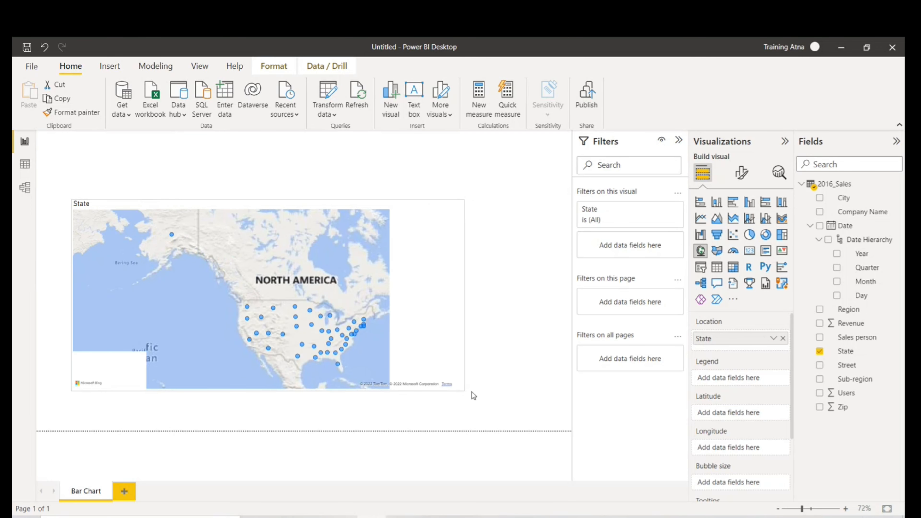
{"action": "left_click", "coordinate": [465, 194]}
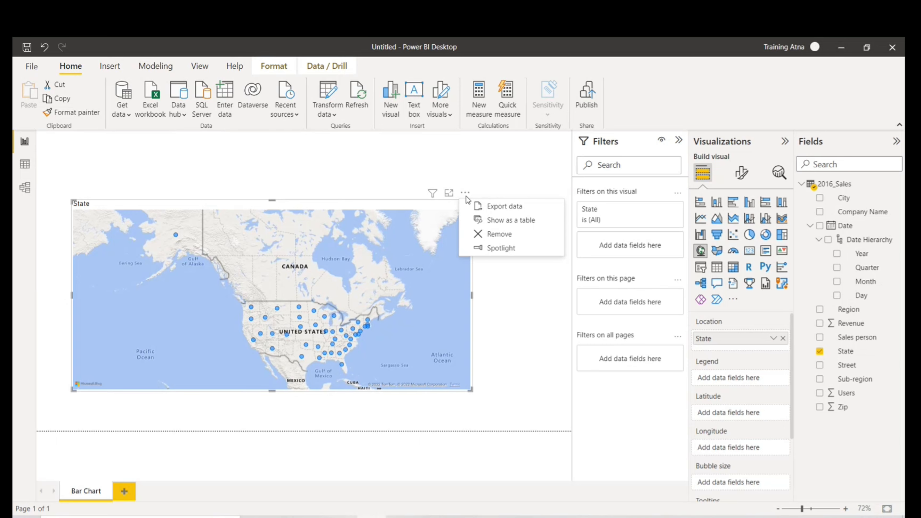
{"action": "left_click", "coordinate": [499, 233]}
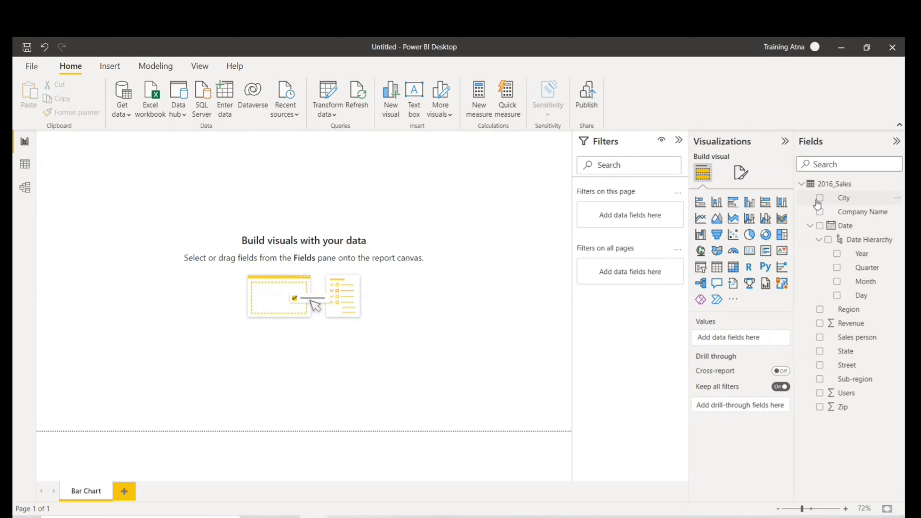
Sketch a small checkbox square in the empty area of the web whiteboard and return to Power BI Desktop
{"action": "mouse_move", "coordinate": [330, 420]}
{"action": "left_mouse_down"}
{"action": "mouse_move", "coordinate": [330, 401]}
{"action": "mouse_move", "coordinate": [343, 401]}
{"action": "mouse_move", "coordinate": [338, 416]}
{"action": "left_mouse_up"}
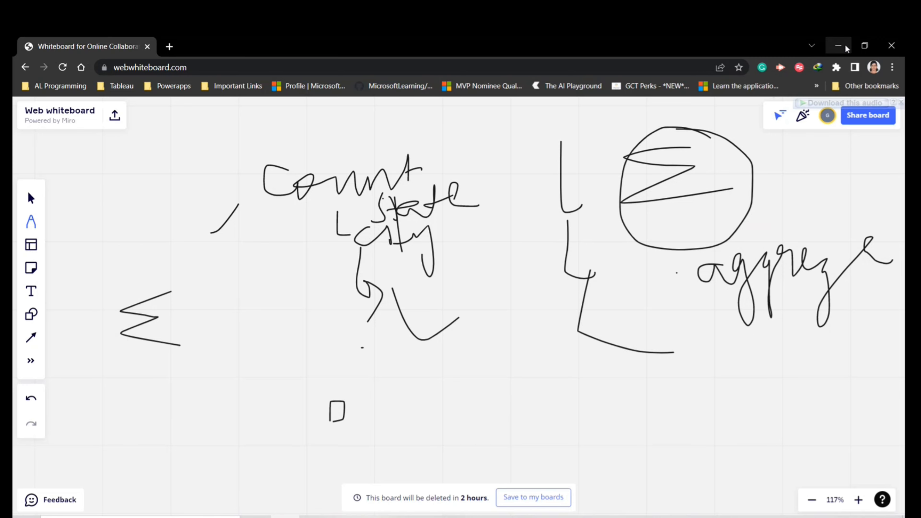
{"action": "left_click", "coordinate": [839, 47]}
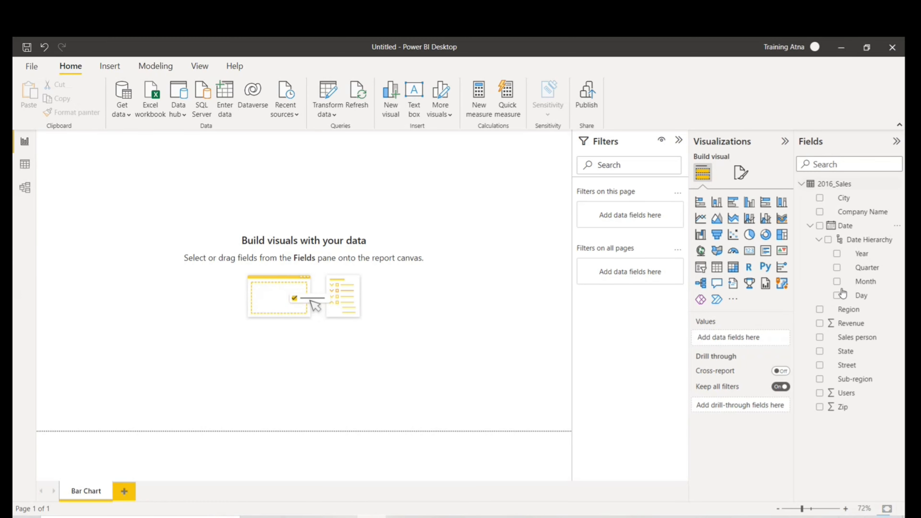
Create a column chart of Revenue by Company Name and enlarge it to nearly the full width of the page
{"action": "left_click", "coordinate": [819, 323]}
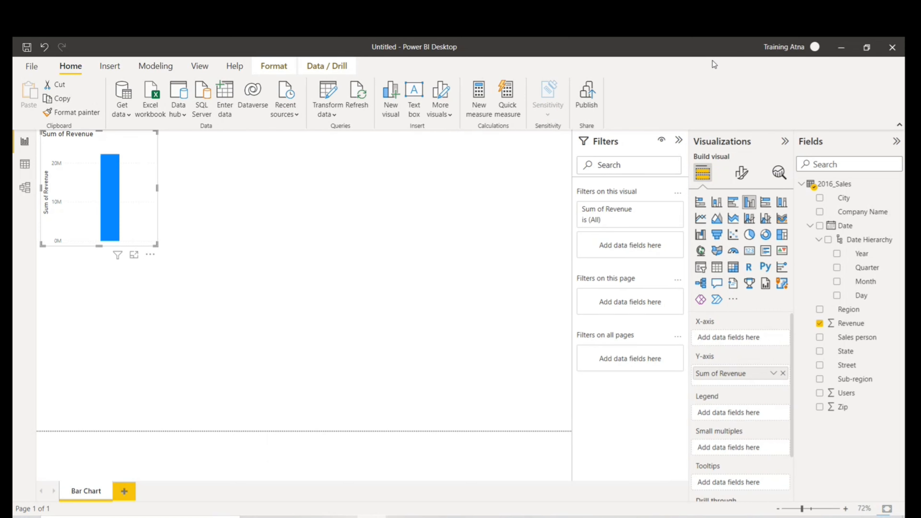
{"action": "left_click", "coordinate": [819, 212]}
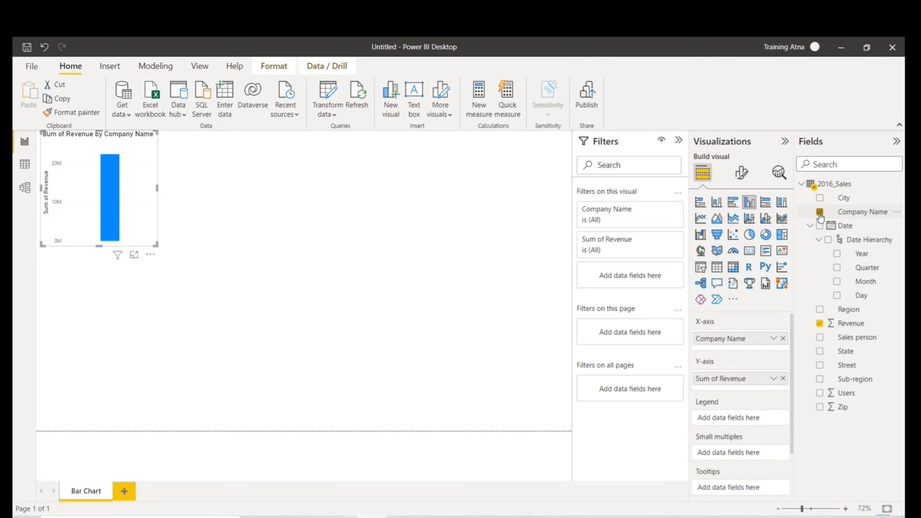
{"action": "left_click_drag", "start_coordinate": [156, 244], "coordinate": [538, 296]}
{"action": "left_click_drag", "start_coordinate": [85, 296], "coordinate": [52, 319]}
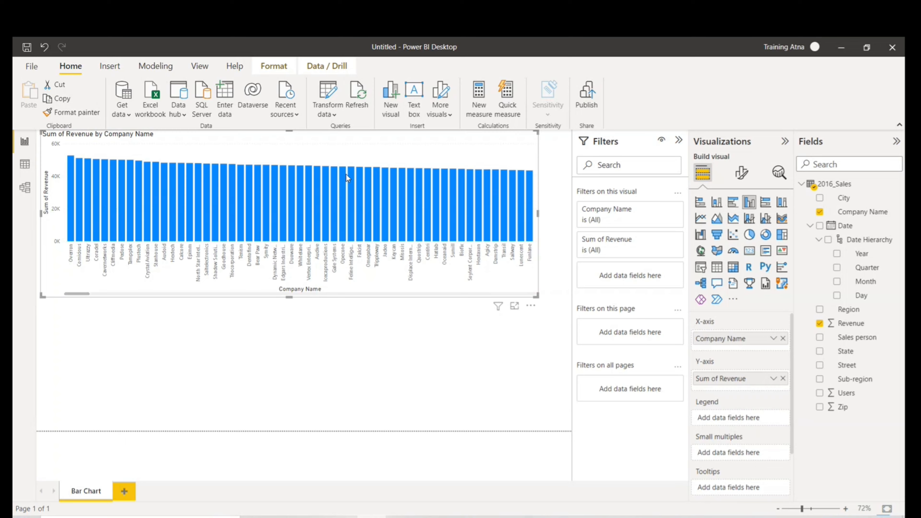
Replace Company Name with City in the revenue column chart, and clear City from the chart as well
{"action": "left_click", "coordinate": [821, 214]}
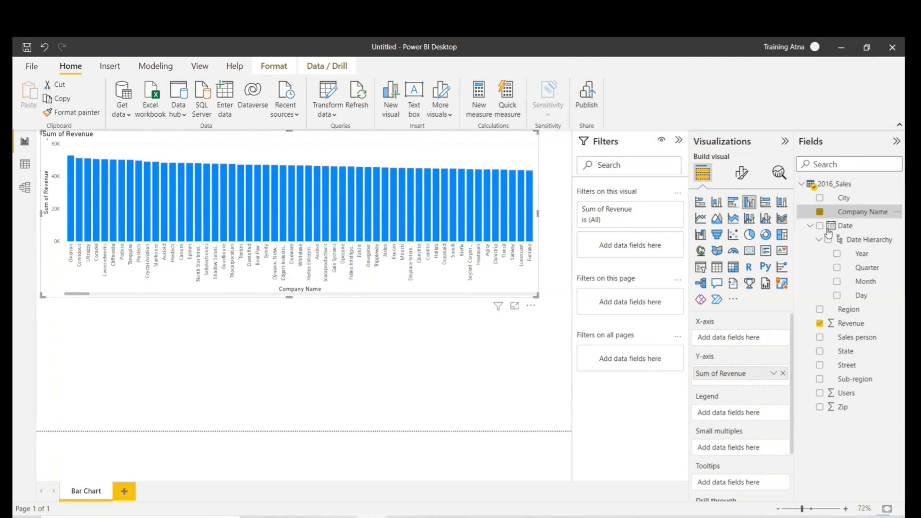
{"action": "left_click", "coordinate": [820, 199]}
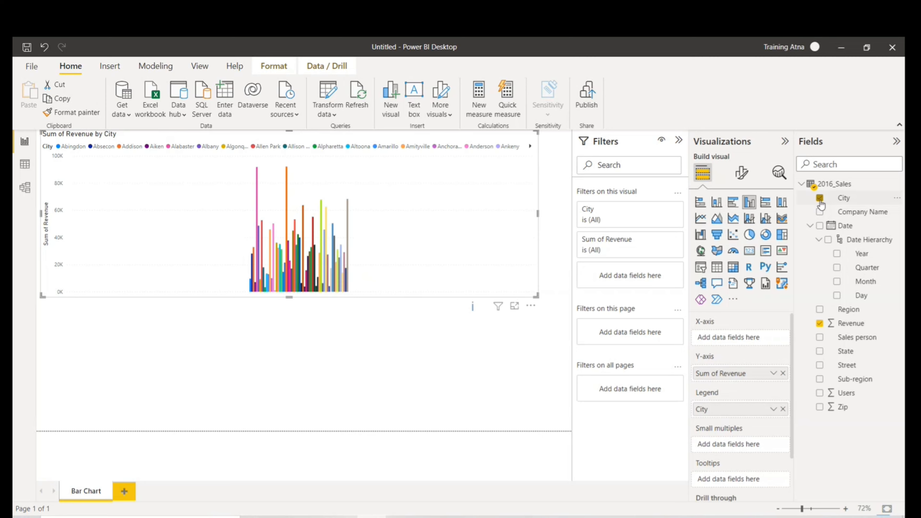
{"action": "left_click", "coordinate": [820, 199]}
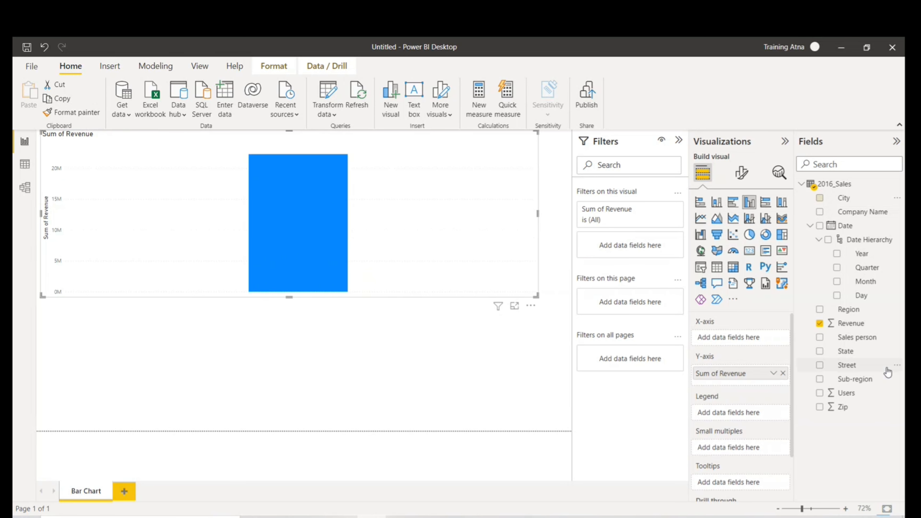
Add the Sales person field to the revenue column chart as small multiples
{"action": "left_click", "coordinate": [820, 343]}
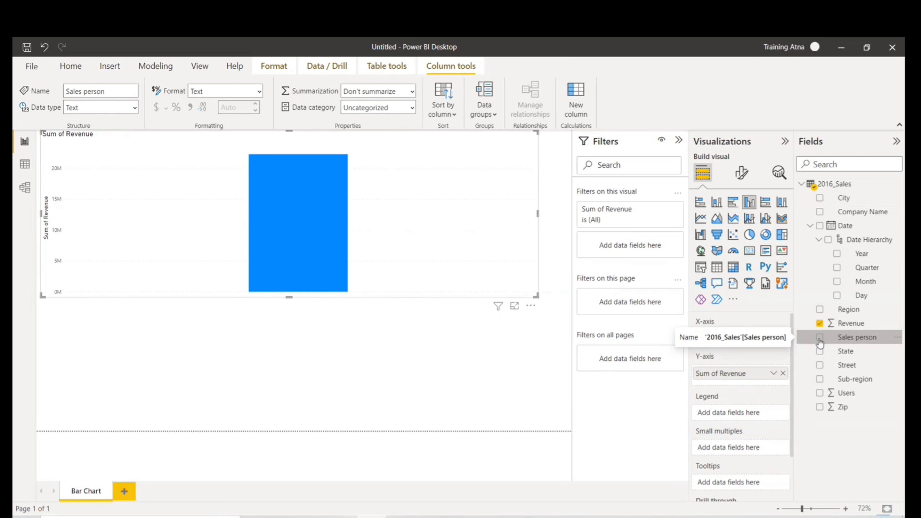
{"action": "left_click", "coordinate": [820, 338]}
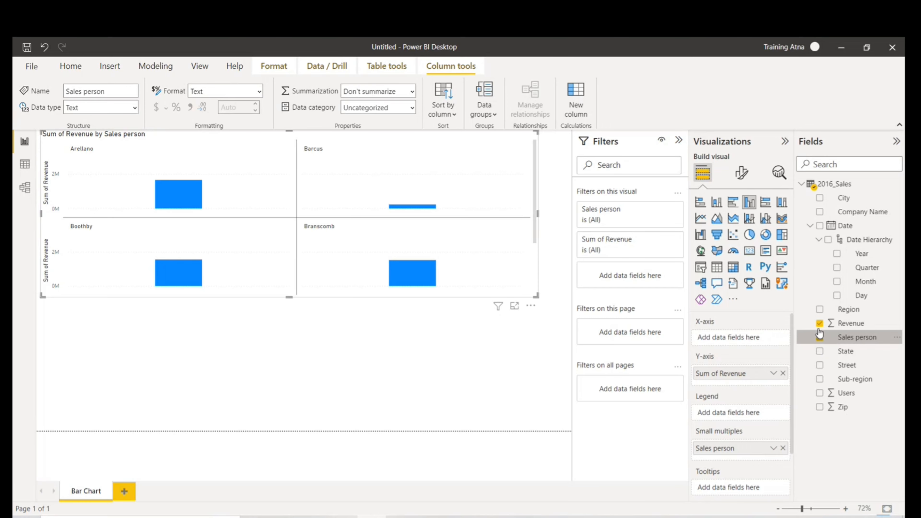
Clear the Sales person and Revenue fields from the column chart and remove the emptied visual from the page
{"action": "left_click", "coordinate": [819, 337]}
{"action": "left_click", "coordinate": [819, 323]}
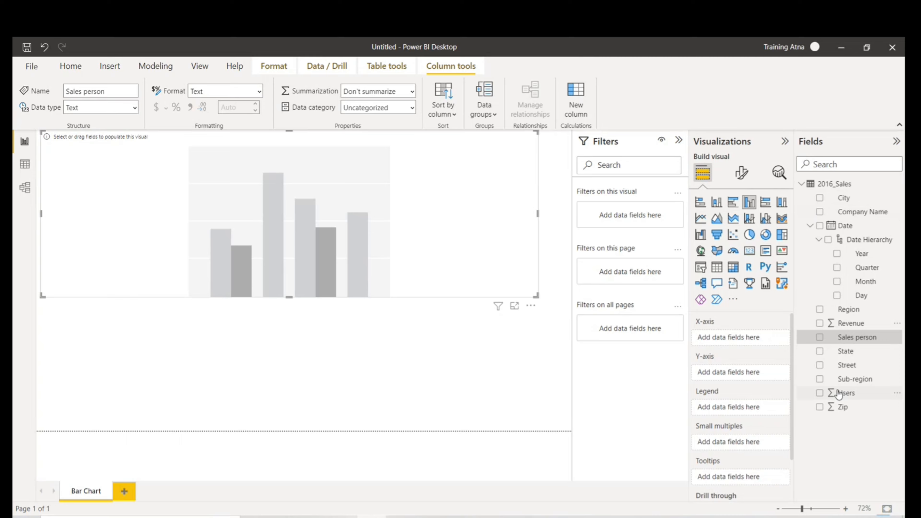
{"action": "left_click", "coordinate": [532, 306]}
{"action": "left_click", "coordinate": [550, 320]}
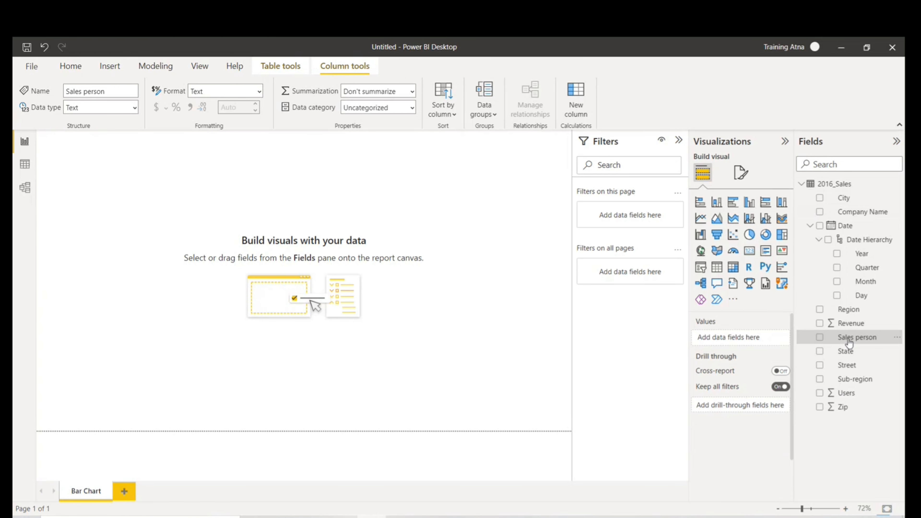
Build an enlarged table visual of Revenue by Sales person and remove it from the page
{"action": "left_click_drag", "start_coordinate": [849, 341], "coordinate": [190, 203]}
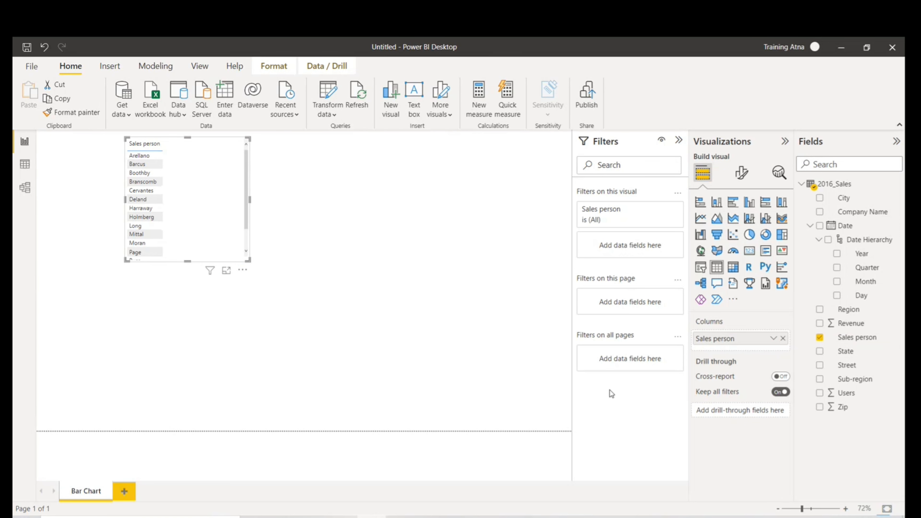
{"action": "left_click_drag", "start_coordinate": [248, 260], "coordinate": [306, 297]}
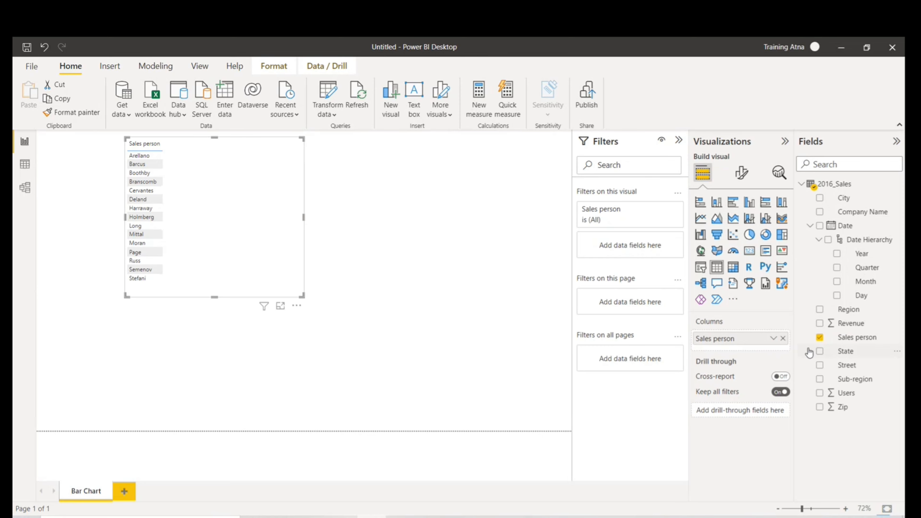
{"action": "left_click_drag", "start_coordinate": [849, 323], "coordinate": [176, 163]}
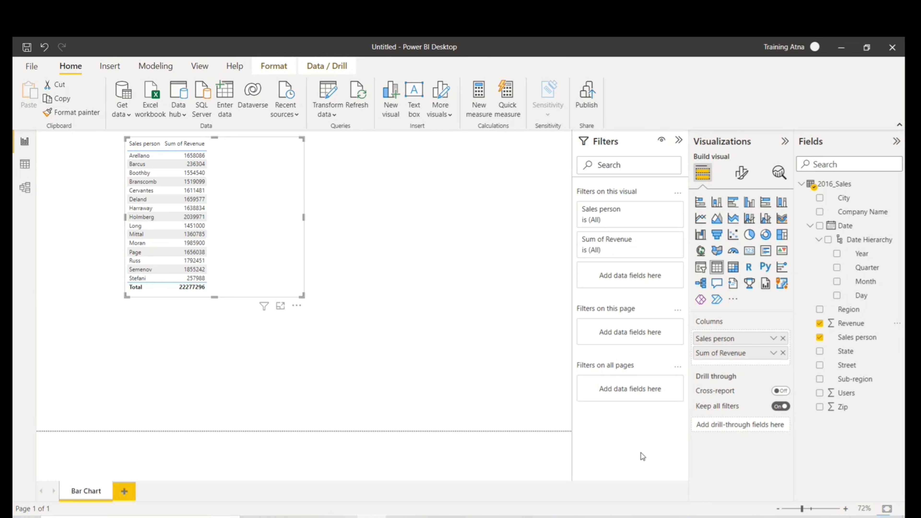
{"action": "left_click", "coordinate": [297, 306]}
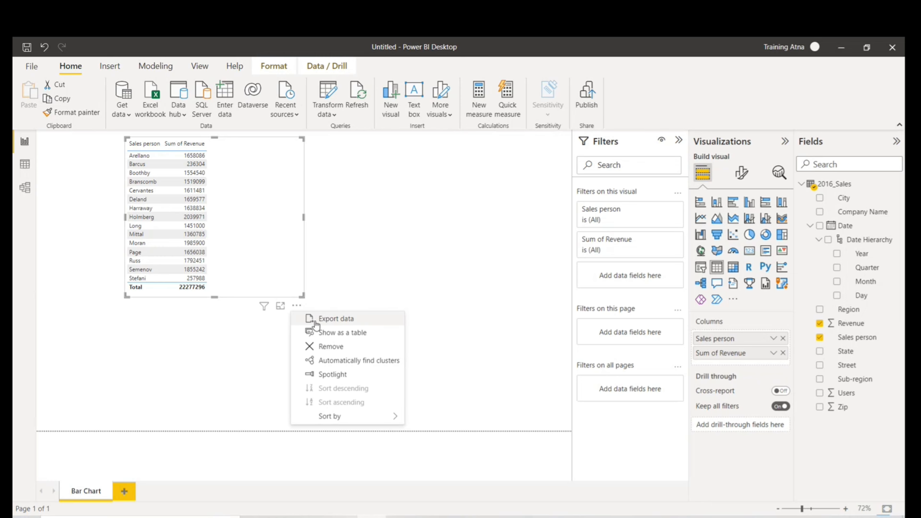
{"action": "left_click", "coordinate": [333, 347]}
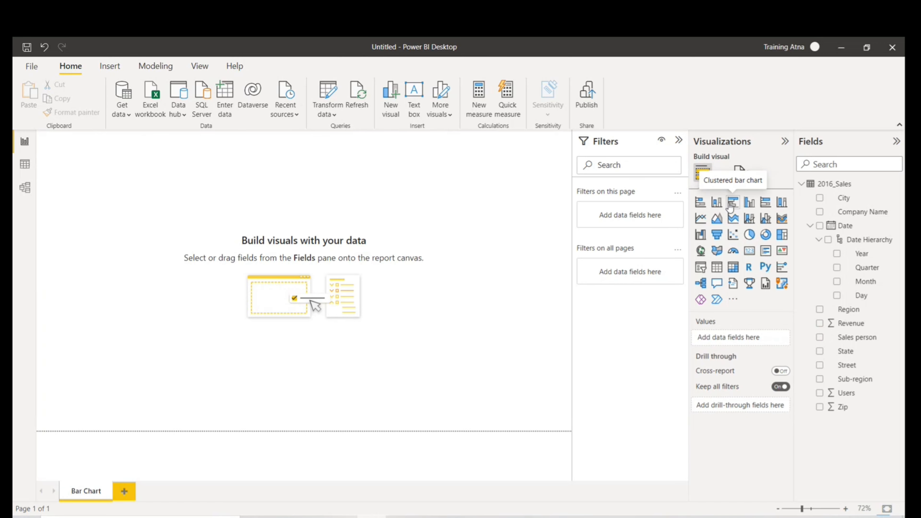
Add an empty stacked bar chart to the page, enlarge it and move it slightly down from the page's top edge
{"action": "left_click", "coordinate": [701, 210]}
{"action": "left_click_drag", "start_coordinate": [156, 246], "coordinate": [304, 318]}
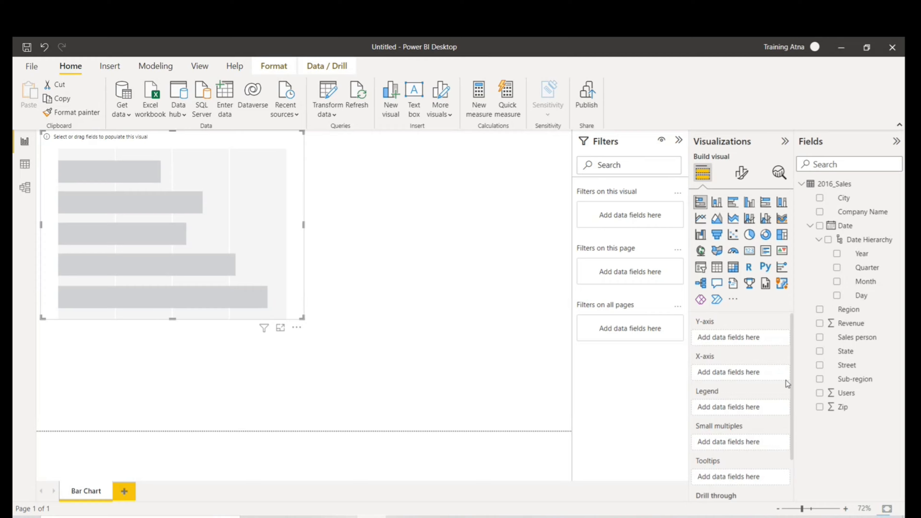
{"action": "left_click_drag", "start_coordinate": [248, 143], "coordinate": [256, 167]}
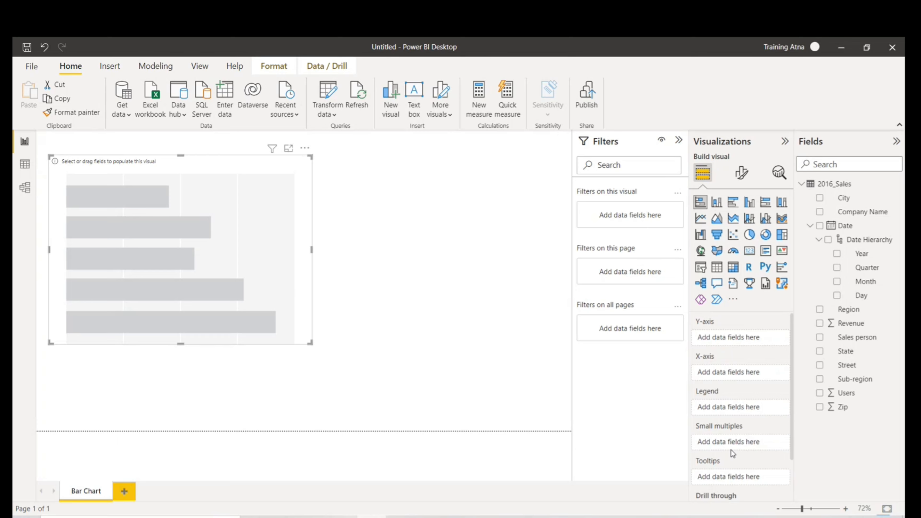
Assign the Revenue field to the X-axis of the stacked bar chart
{"action": "scroll", "coordinate": [731, 450], "scroll_direction": "down", "scroll_amount": 2}
{"action": "scroll", "coordinate": [720, 429], "scroll_direction": "up", "scroll_amount": 2}
{"action": "left_click", "coordinate": [845, 330]}
{"action": "left_click_drag", "start_coordinate": [846, 333], "coordinate": [758, 345]}
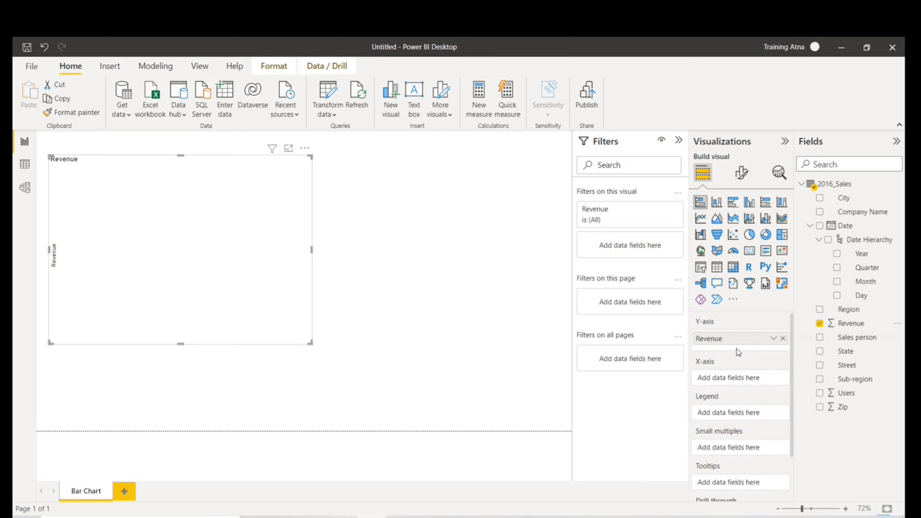
{"action": "left_click_drag", "start_coordinate": [730, 343], "coordinate": [728, 384]}
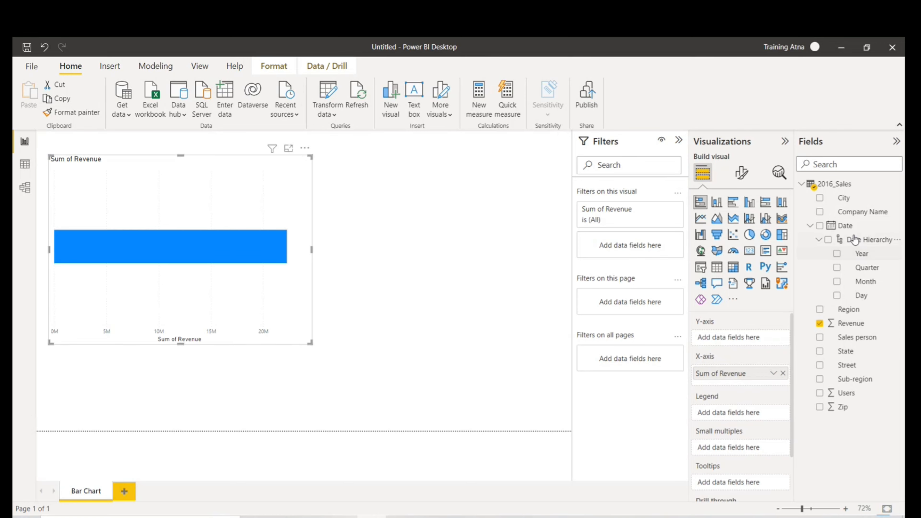
Put Date on the Y-axis with only its Month level kept, and enlarge the stacked bar chart
{"action": "left_click_drag", "start_coordinate": [850, 228], "coordinate": [751, 342]}
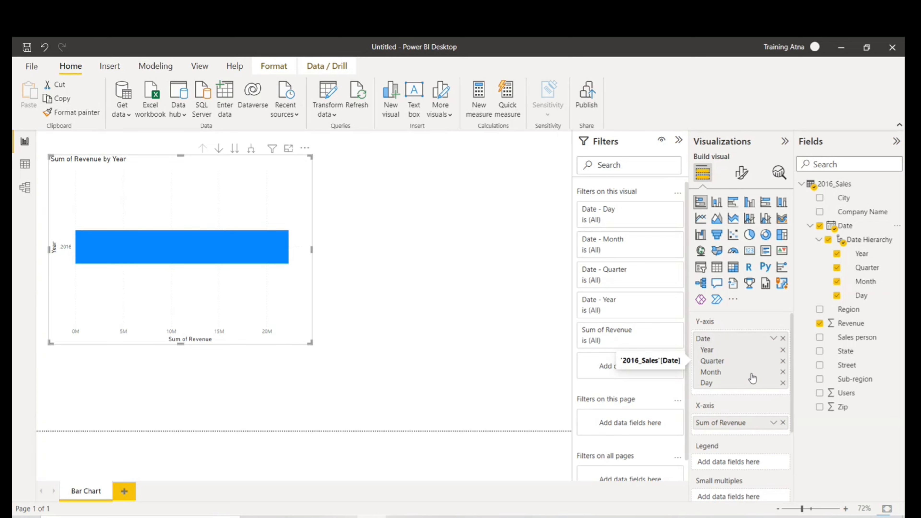
{"action": "left_click", "coordinate": [783, 350]}
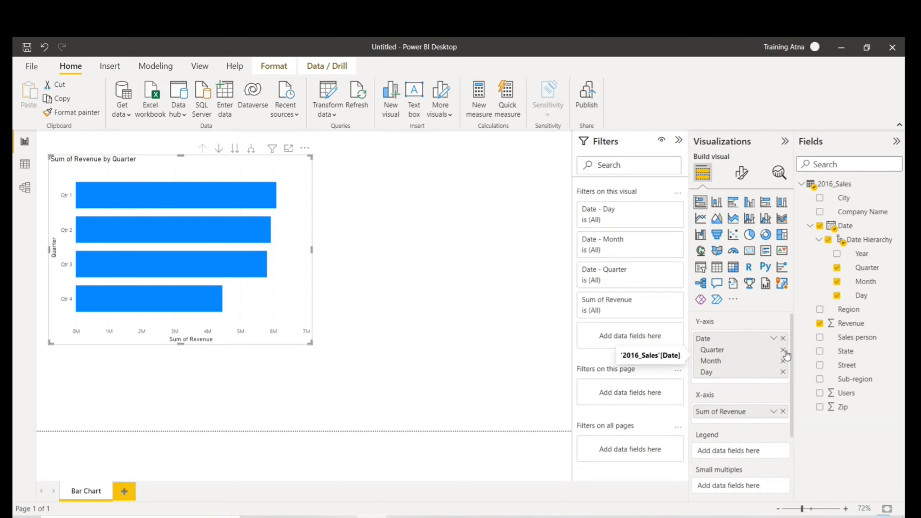
{"action": "left_click", "coordinate": [783, 372]}
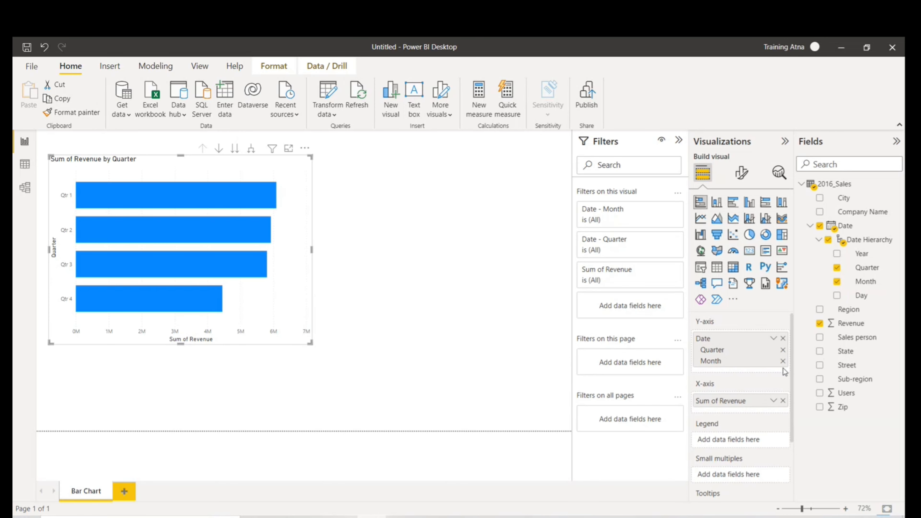
{"action": "left_click", "coordinate": [783, 350]}
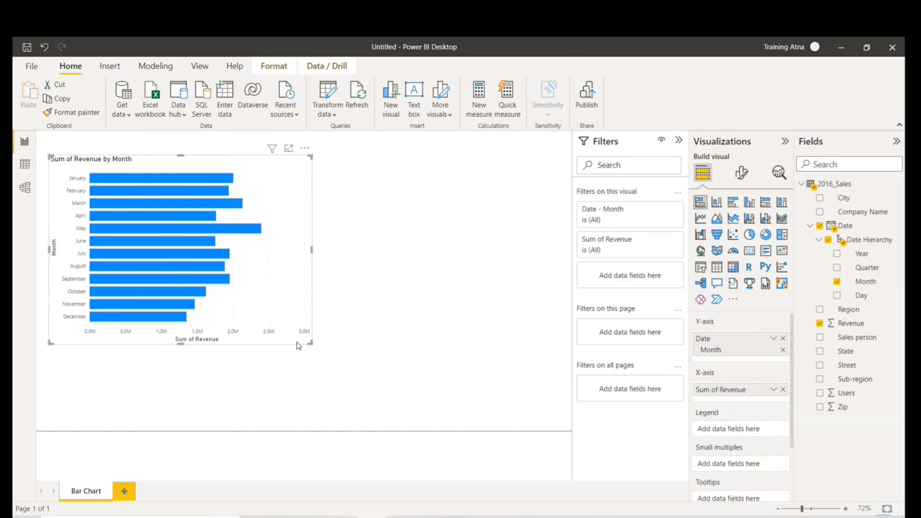
{"action": "left_click_drag", "start_coordinate": [310, 343], "coordinate": [422, 407]}
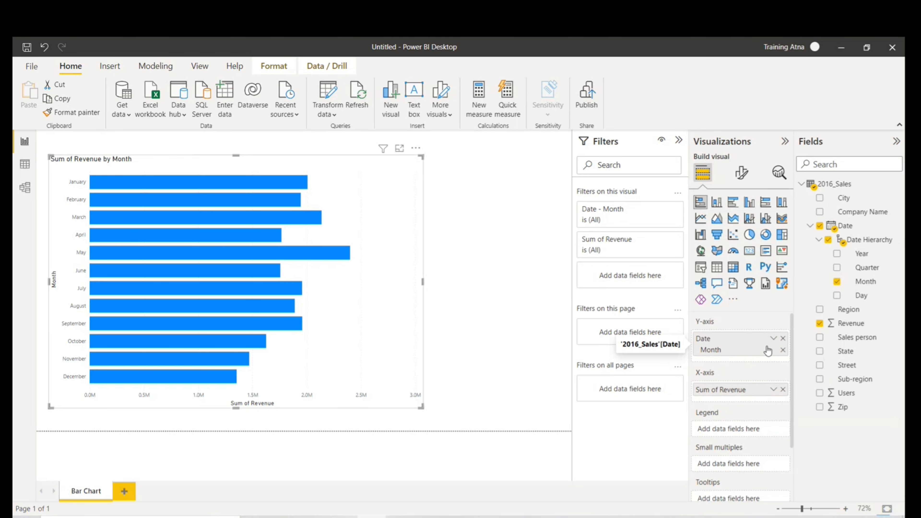
Replace Date with Region on the Y-axis of the revenue bar chart
{"action": "left_click", "coordinate": [773, 340]}
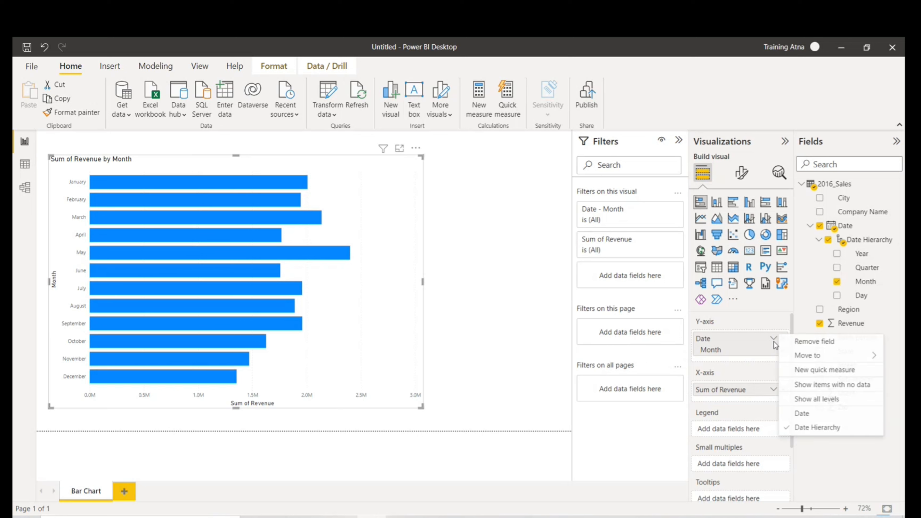
{"action": "left_click", "coordinate": [771, 316]}
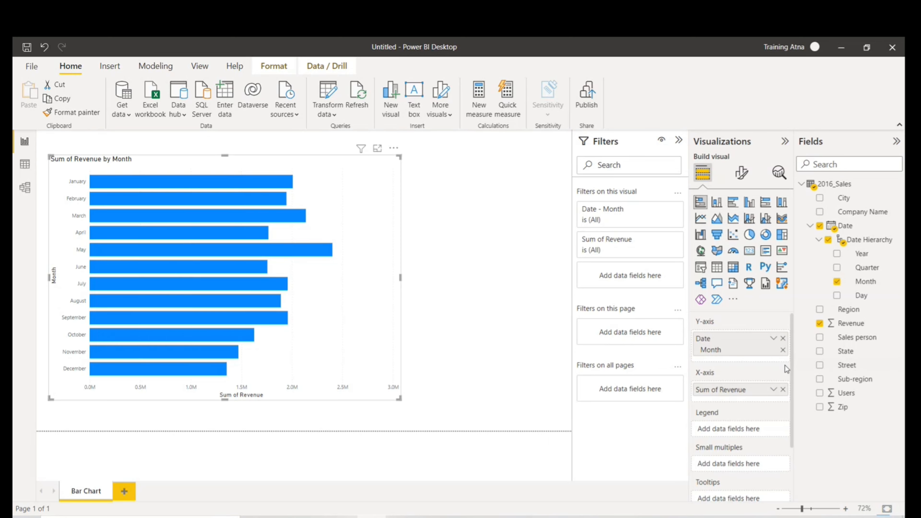
{"action": "left_click", "coordinate": [782, 340]}
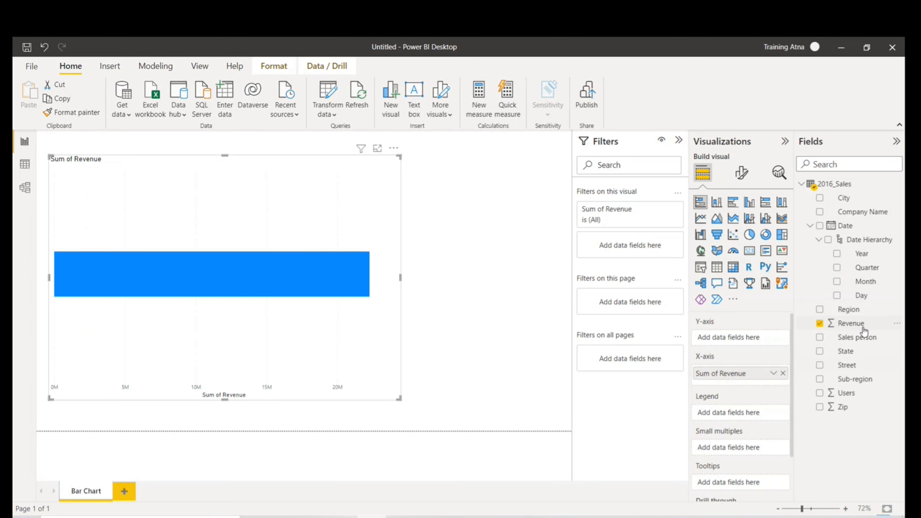
{"action": "left_click_drag", "start_coordinate": [849, 310], "coordinate": [734, 343]}
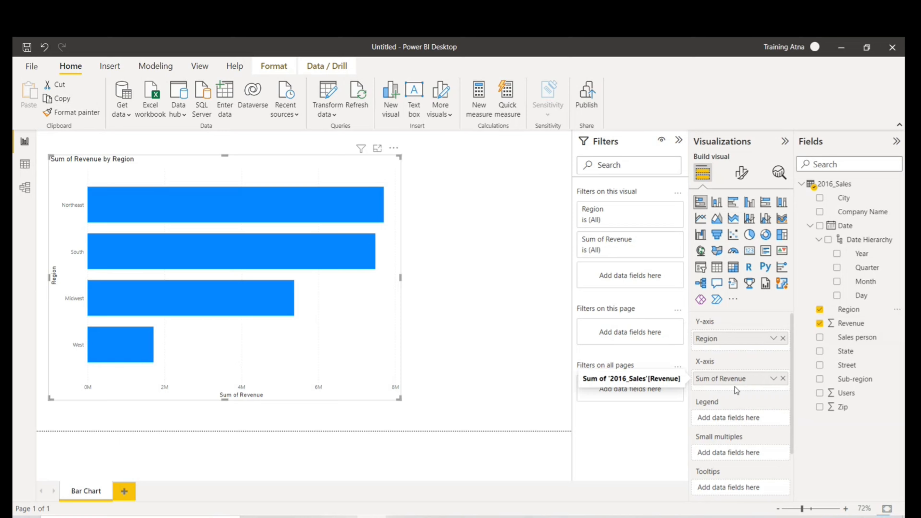
Change the aggregation of Revenue on the X-axis to Average and to Minimum
{"action": "left_click", "coordinate": [774, 379]}
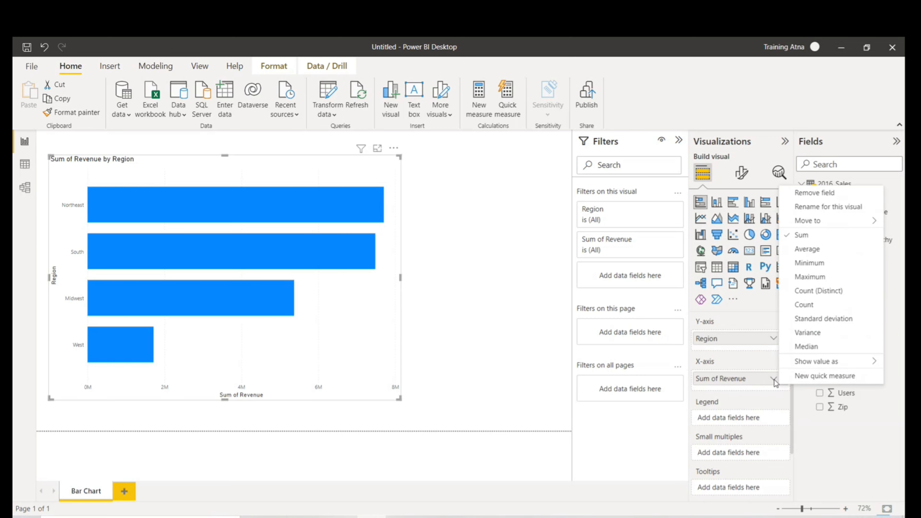
{"action": "left_click", "coordinate": [765, 381]}
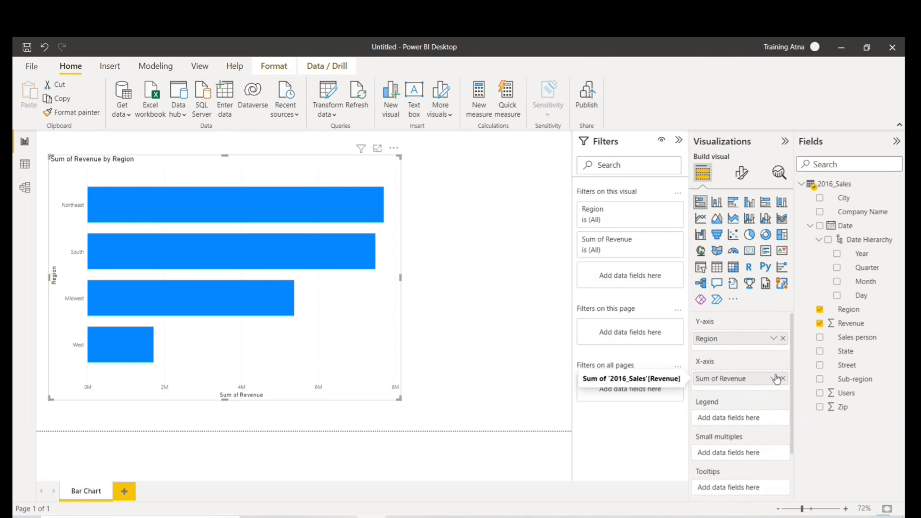
{"action": "left_click", "coordinate": [774, 379]}
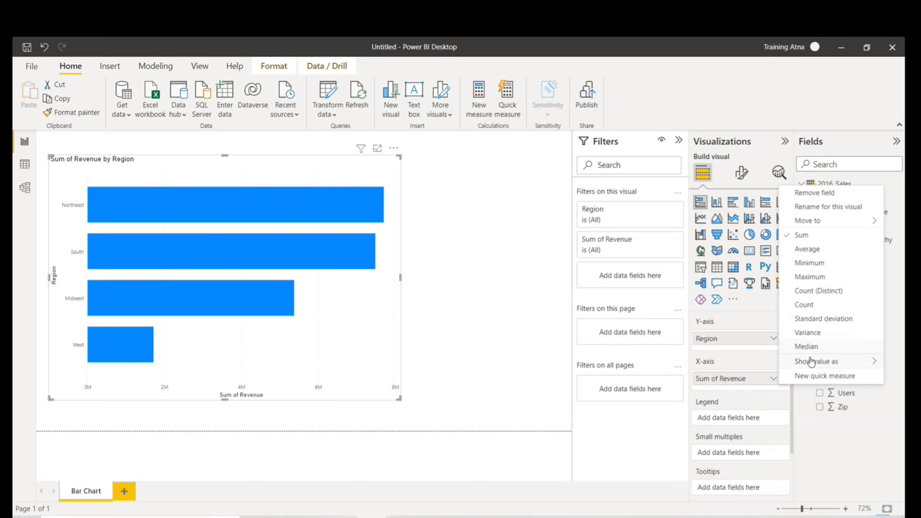
{"action": "mouse_move", "coordinate": [812, 362]}
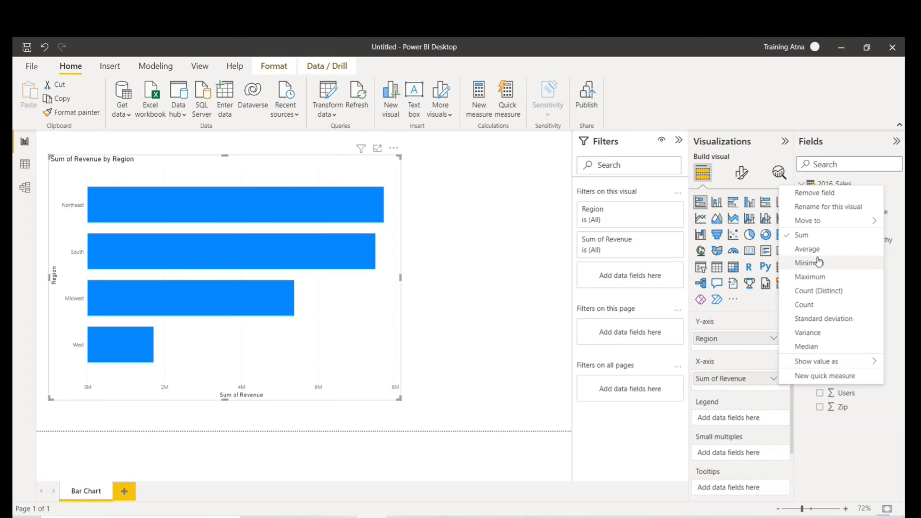
{"action": "left_click", "coordinate": [817, 252]}
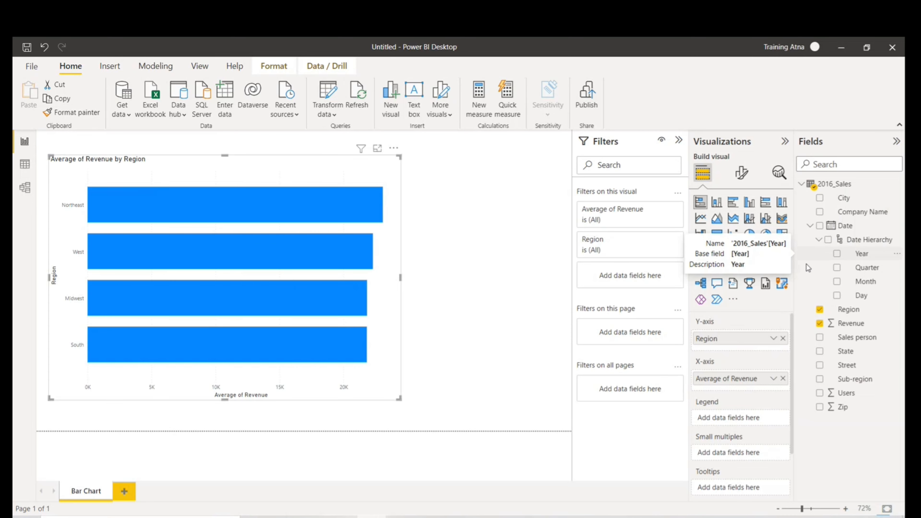
{"action": "left_click", "coordinate": [773, 378]}
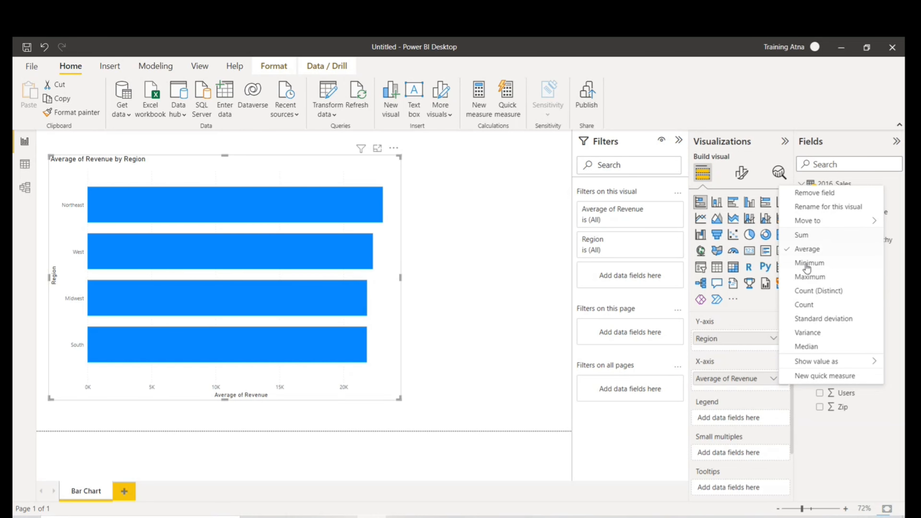
{"action": "left_click", "coordinate": [806, 264]}
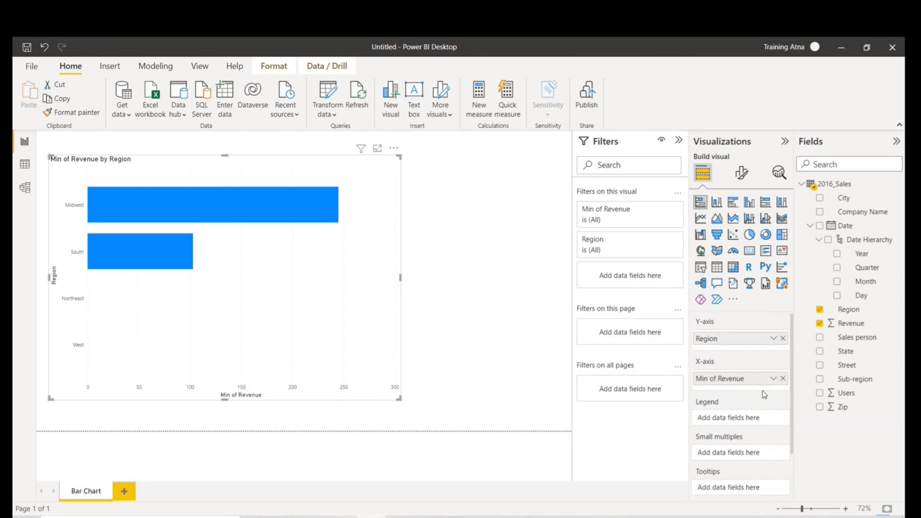
Change the Revenue aggregation to Maximum and set it back to Sum
{"action": "left_click", "coordinate": [773, 378]}
{"action": "left_click", "coordinate": [799, 276]}
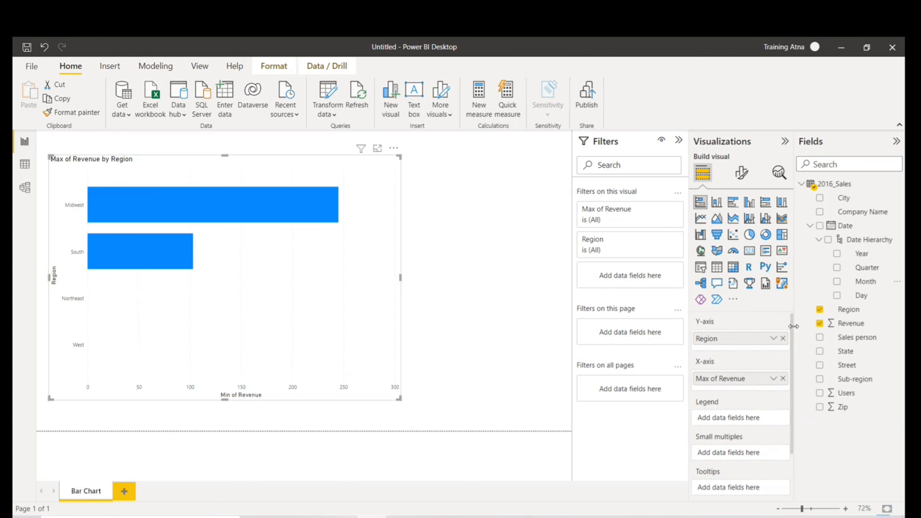
{"action": "left_click", "coordinate": [773, 378]}
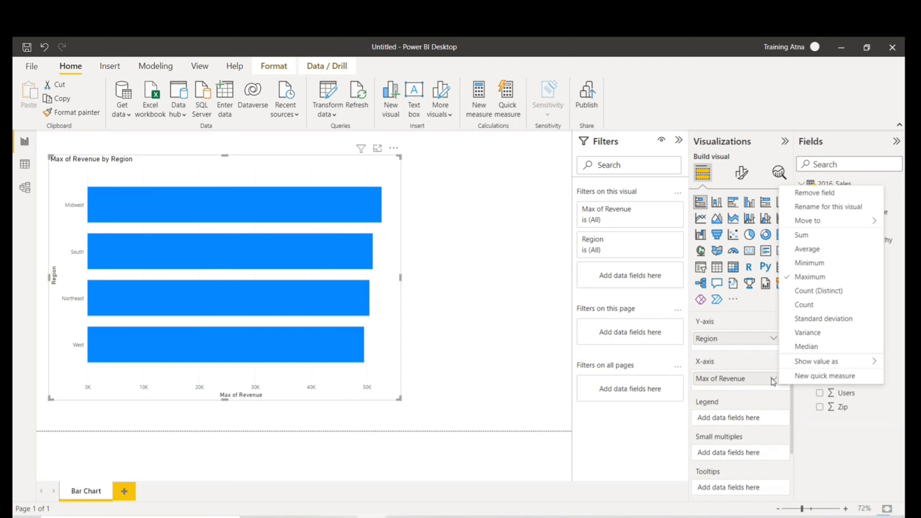
{"action": "left_click", "coordinate": [802, 235]}
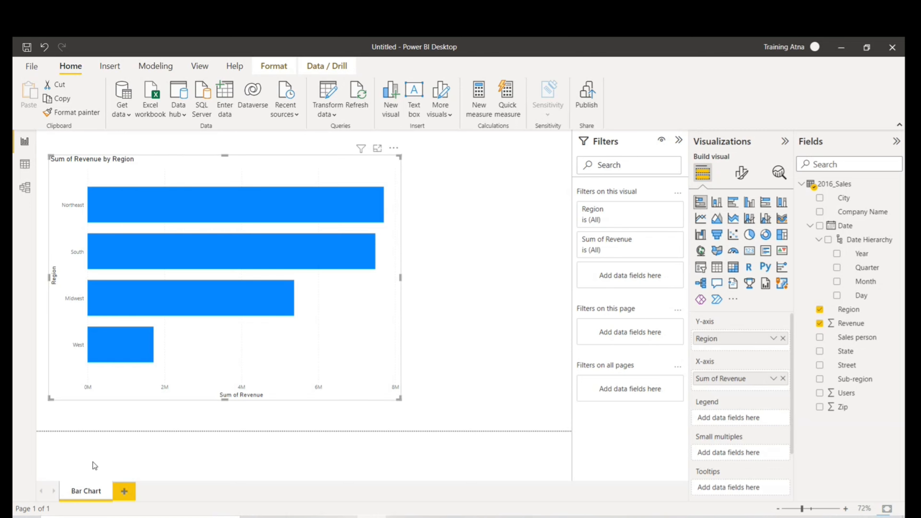
Rename the report page as "Bar Chart (Revenue by region)"
{"action": "right_click", "coordinate": [100, 492]}
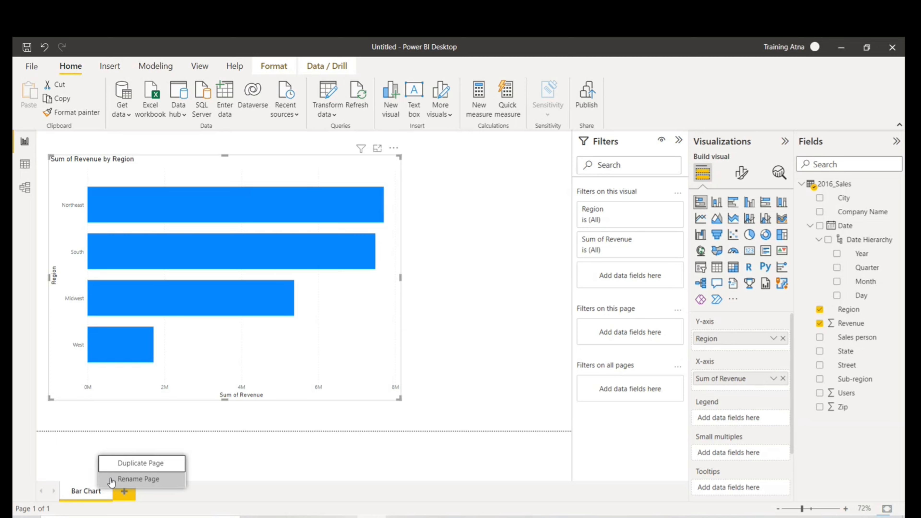
{"action": "left_click", "coordinate": [109, 479]}
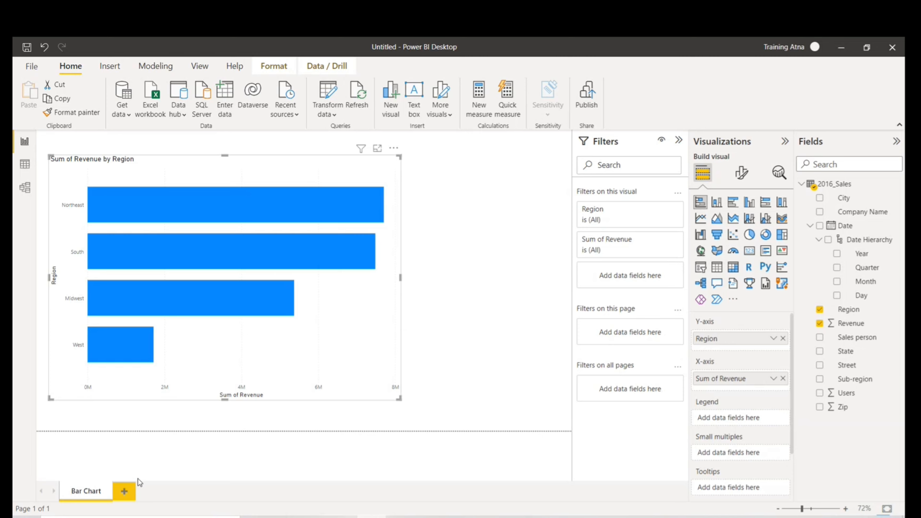
{"action": "key", "text": "Return"}
{"action": "double_click", "coordinate": [105, 492]}
{"action": "left_click", "coordinate": [105, 492]}
{"action": "type", "text": "(Revenue"}
{"action": "type", "text": " by reg"}
{"action": "type", "text": "ion)"}
{"action": "key", "text": "Return"}
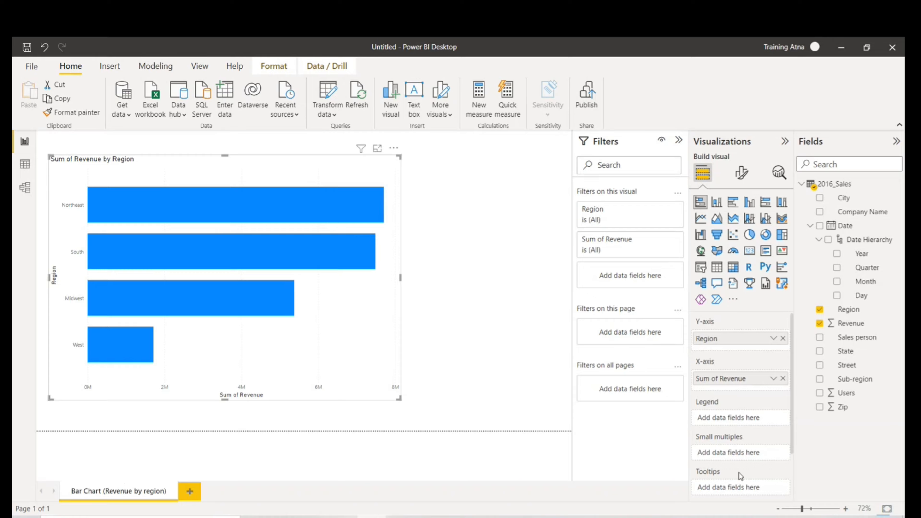
Swap the bar chart's axis fields, placing Revenue on the Y-axis and the count of Region on the X-axis
{"action": "scroll", "coordinate": [723, 456], "scroll_direction": "down", "scroll_amount": 2}
{"action": "scroll", "coordinate": [723, 455], "scroll_direction": "down", "scroll_amount": 2}
{"action": "scroll", "coordinate": [726, 453], "scroll_direction": "up", "scroll_amount": 3}
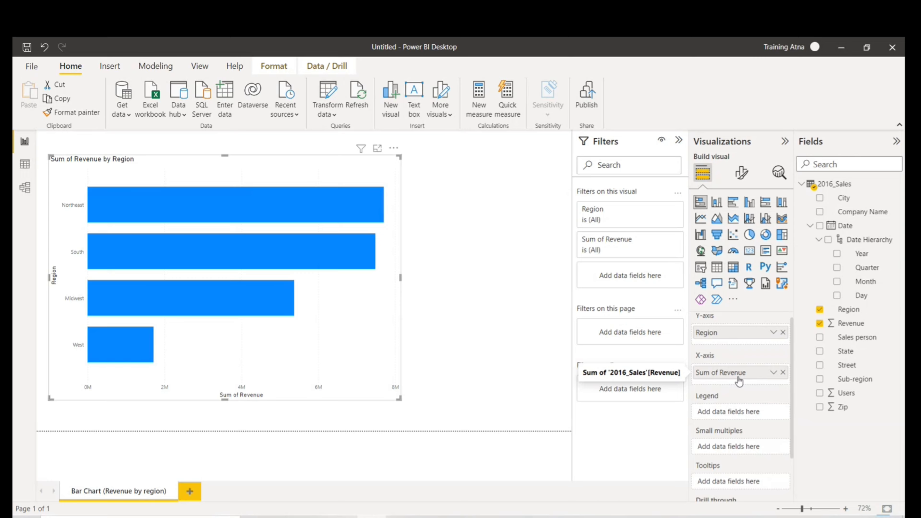
{"action": "left_click_drag", "start_coordinate": [732, 333], "coordinate": [710, 332]}
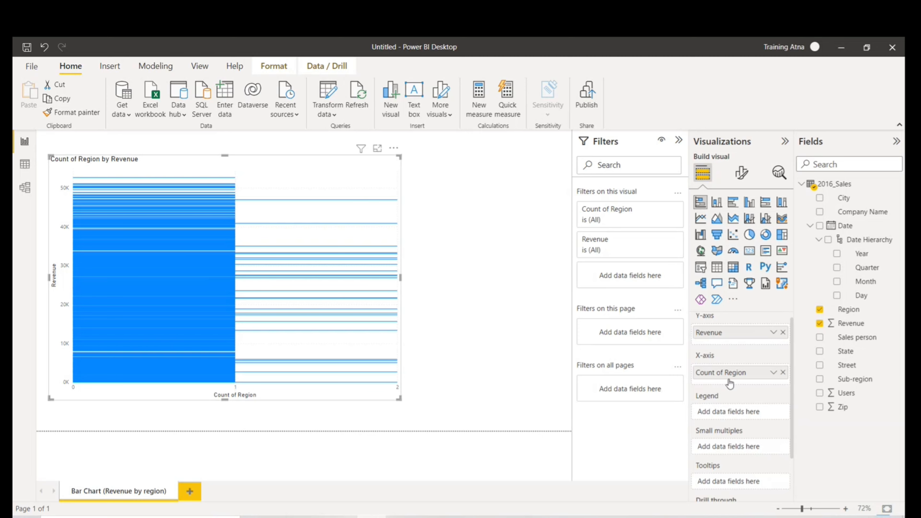
Restore the chart's axes with Region on the Y-axis and Sum of Revenue on the X-axis
{"action": "left_click", "coordinate": [773, 373]}
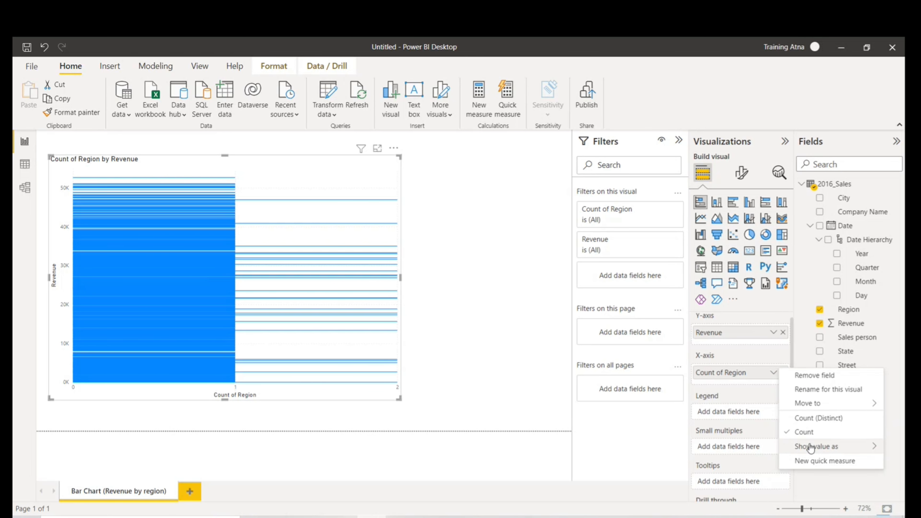
{"action": "mouse_move", "coordinate": [811, 448]}
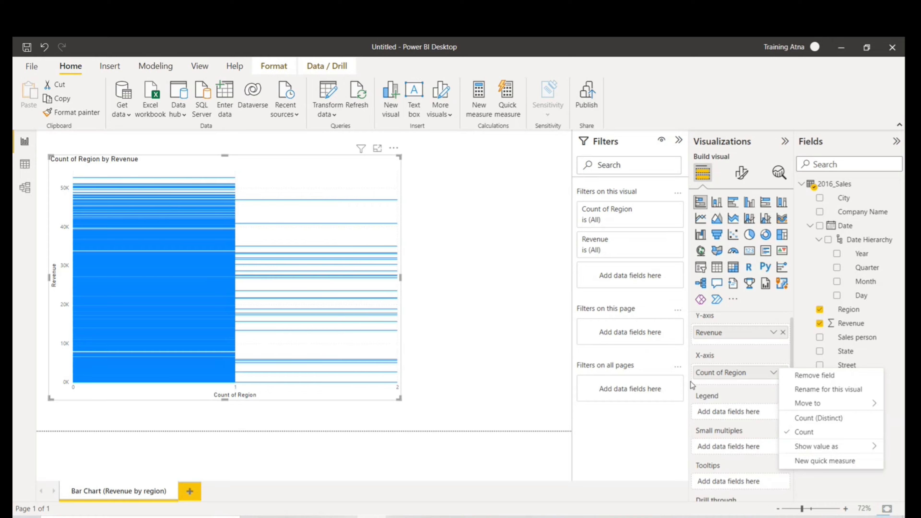
{"action": "left_click", "coordinate": [769, 373]}
{"action": "left_click_drag", "start_coordinate": [747, 368], "coordinate": [723, 393]}
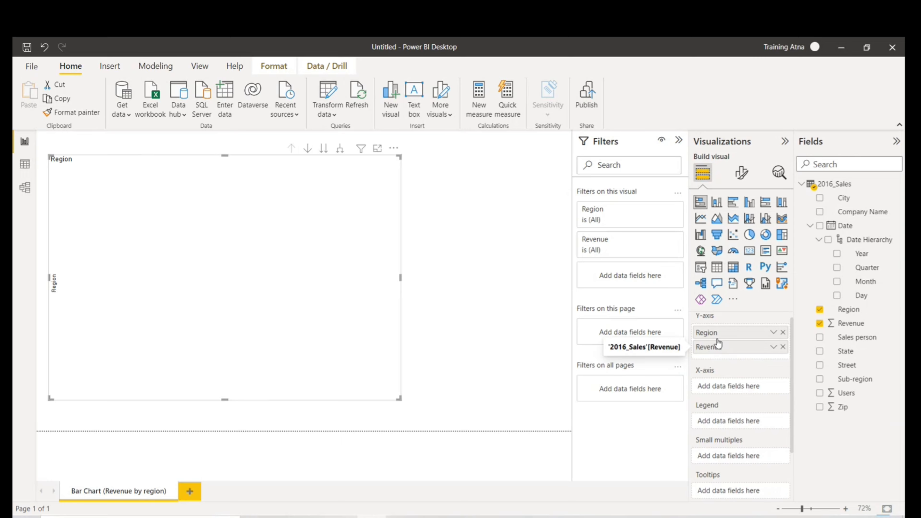
{"action": "left_click_drag", "start_coordinate": [717, 335], "coordinate": [722, 387]}
{"action": "mouse_move", "coordinate": [720, 333]}
{"action": "left_mouse_down"}
{"action": "mouse_move", "coordinate": [720, 394]}
{"action": "mouse_move", "coordinate": [722, 337]}
{"action": "left_mouse_up"}
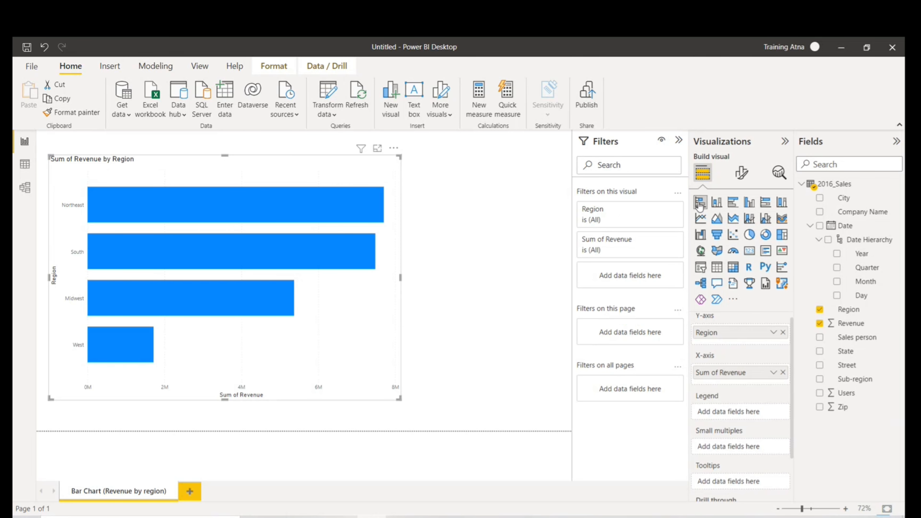
Try the stacked column and clustered bar chart types on the visual and return it to a stacked bar chart
{"action": "left_click", "coordinate": [717, 203]}
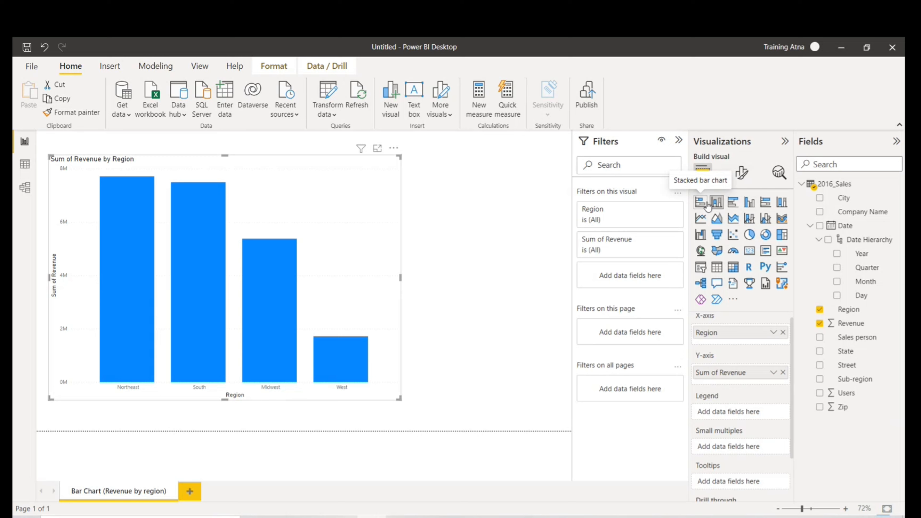
{"action": "left_click", "coordinate": [733, 203]}
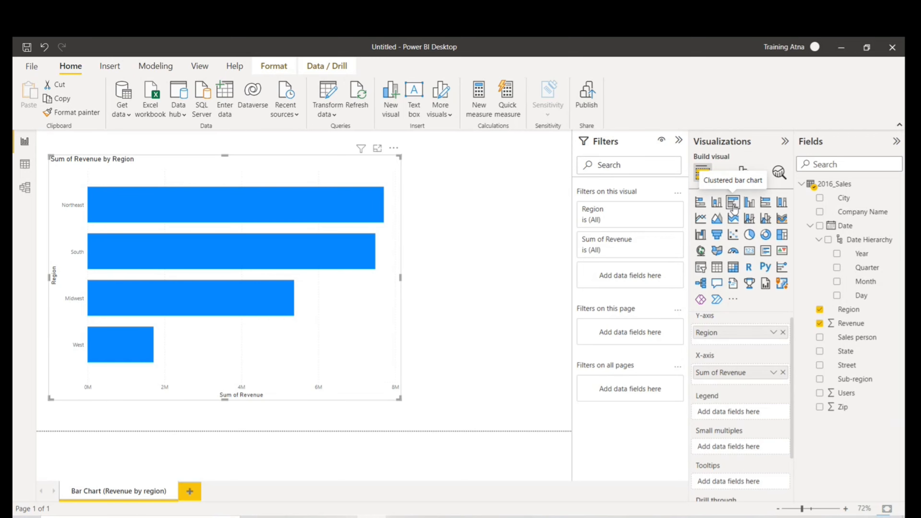
{"action": "left_click", "coordinate": [717, 204]}
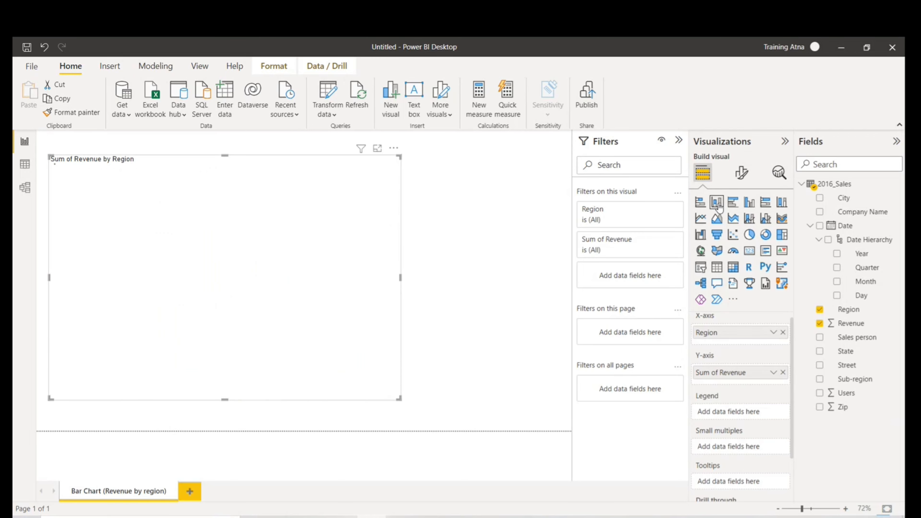
{"action": "left_click", "coordinate": [703, 208]}
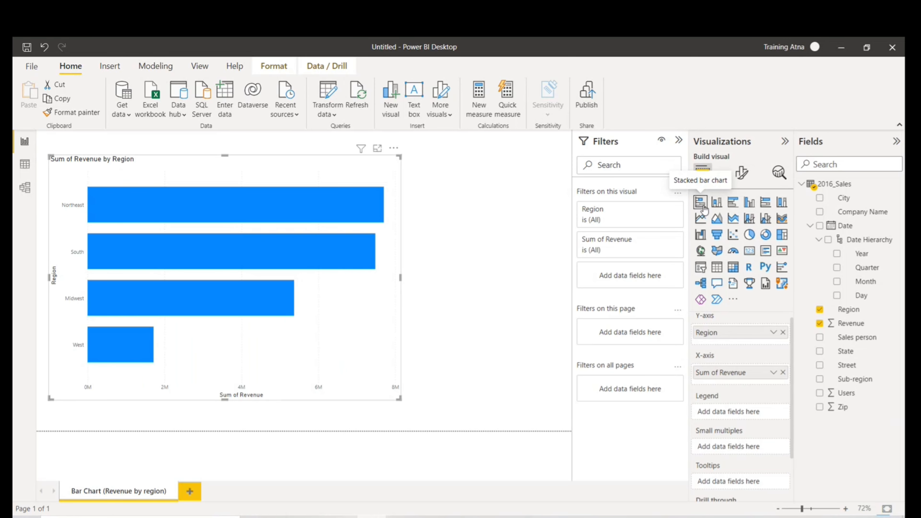
{"action": "left_click", "coordinate": [717, 203]}
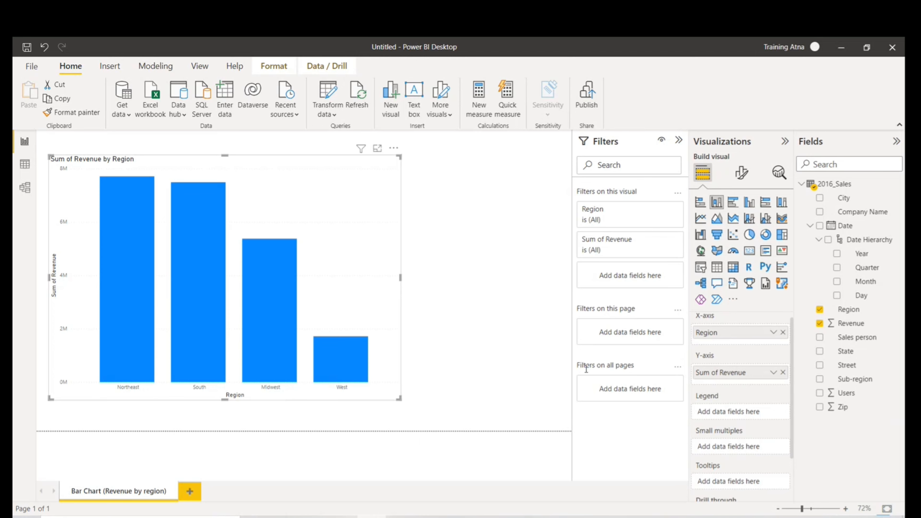
{"action": "scroll", "coordinate": [713, 374], "scroll_direction": "down", "scroll_amount": 1}
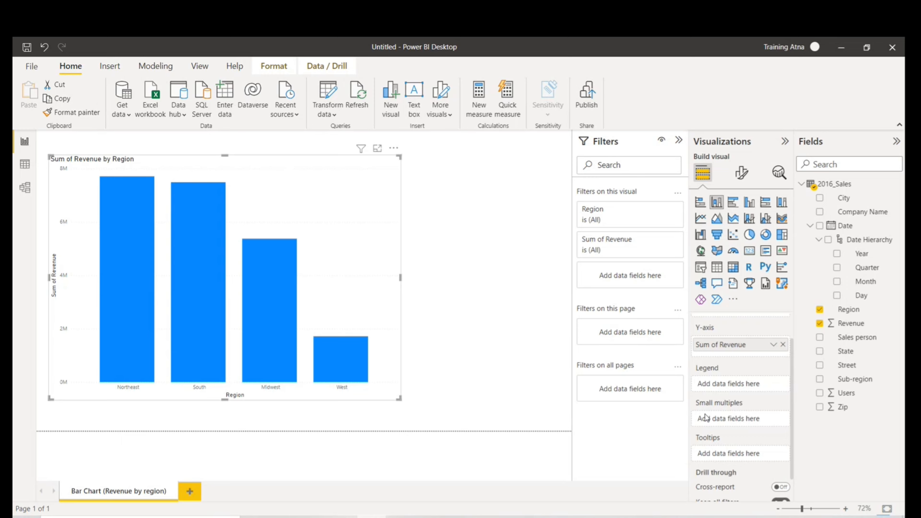
{"action": "scroll", "coordinate": [705, 417], "scroll_direction": "up", "scroll_amount": 1}
{"action": "left_click", "coordinate": [698, 203]}
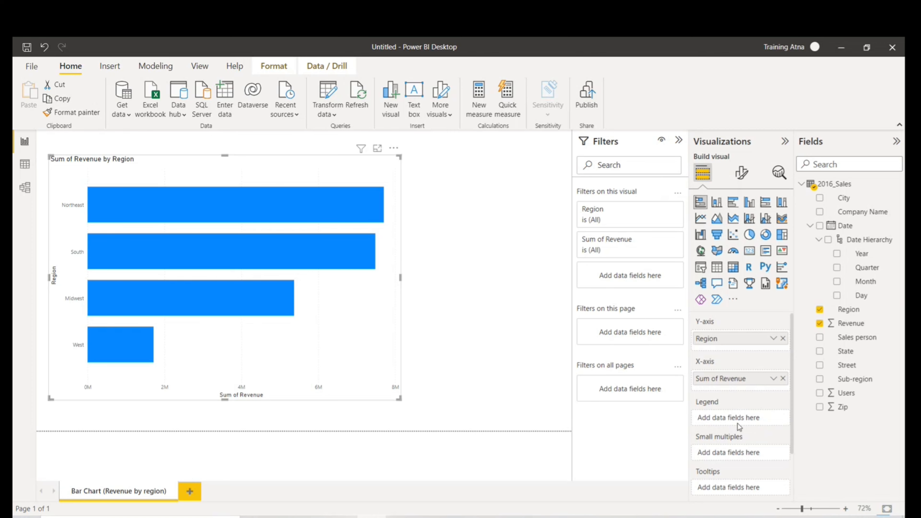
Add Sales person as the chart's legend and widen the visual to fit all legend entries
{"action": "left_click_drag", "start_coordinate": [857, 339], "coordinate": [745, 423]}
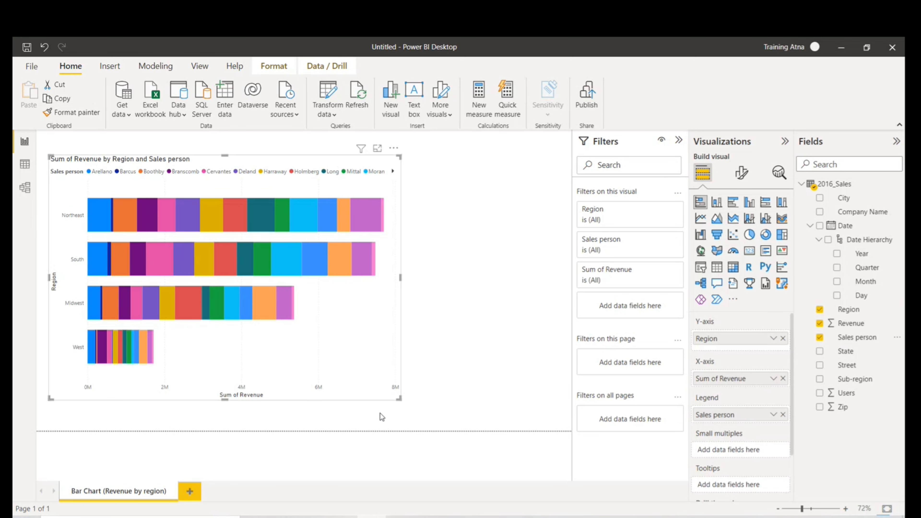
{"action": "left_click_drag", "start_coordinate": [400, 401], "coordinate": [518, 411]}
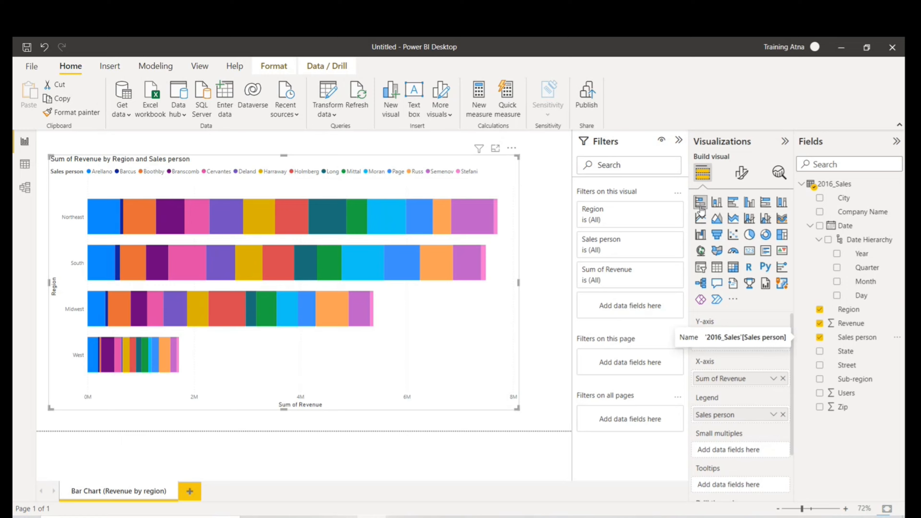
Examine the tooltips of the sales person segments in the bars and the aggregation options of Revenue
{"action": "mouse_move", "coordinate": [100, 217]}
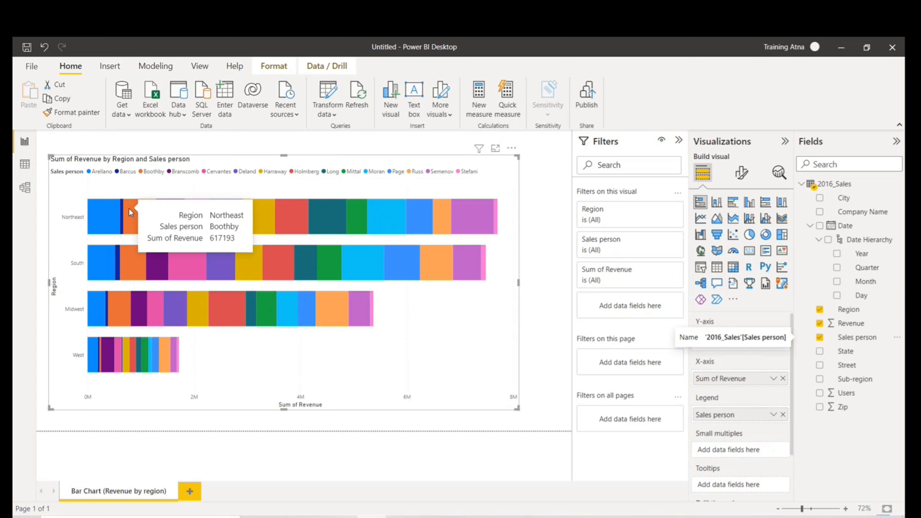
{"action": "mouse_move", "coordinate": [162, 215]}
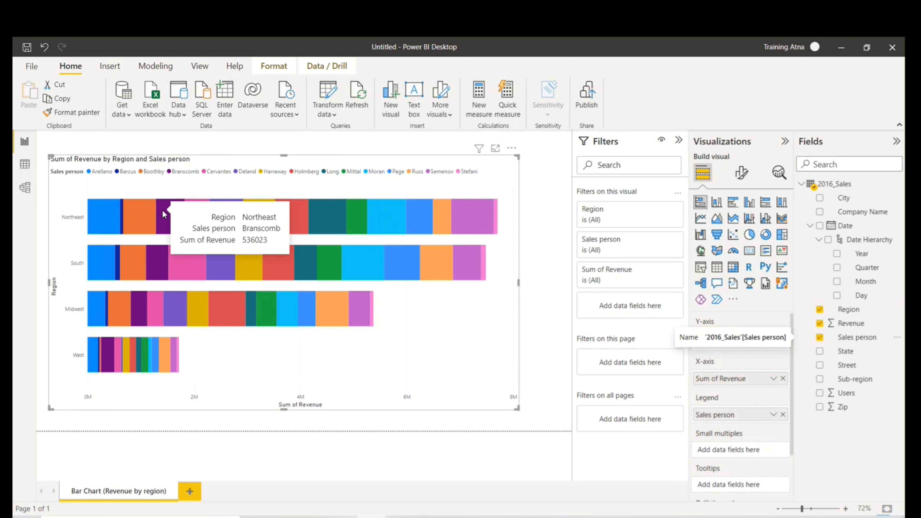
{"action": "mouse_move", "coordinate": [354, 231]}
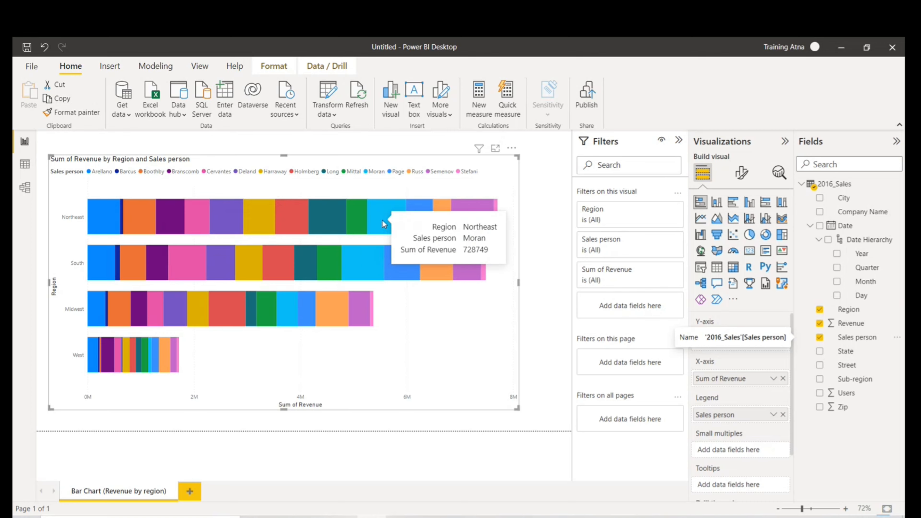
{"action": "mouse_move", "coordinate": [437, 222]}
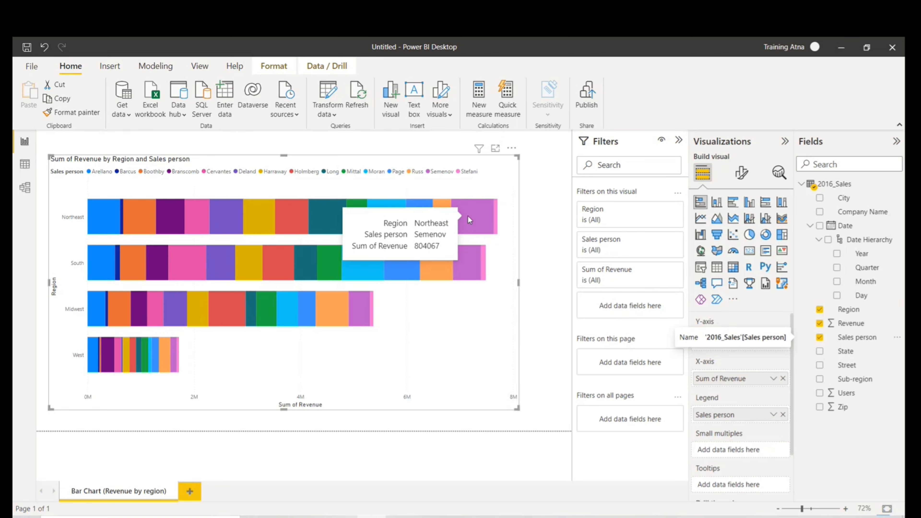
{"action": "mouse_move", "coordinate": [114, 266]}
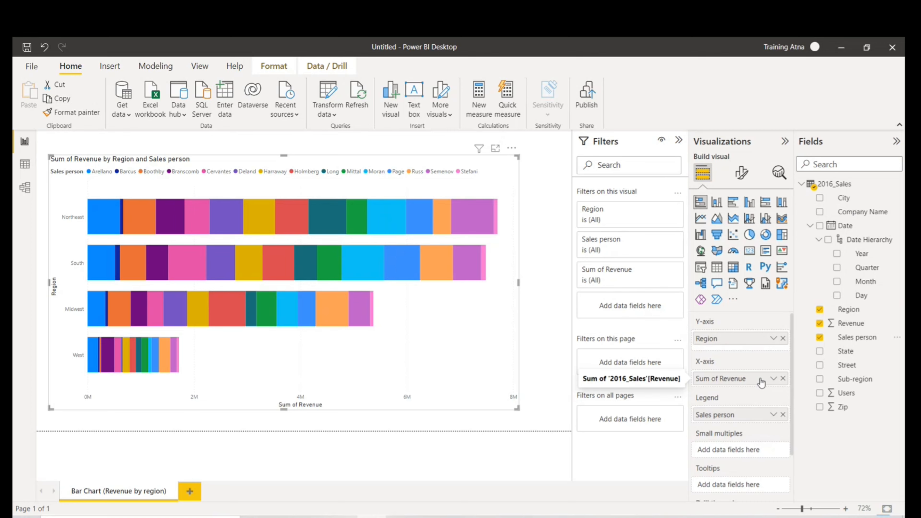
{"action": "left_click", "coordinate": [774, 379]}
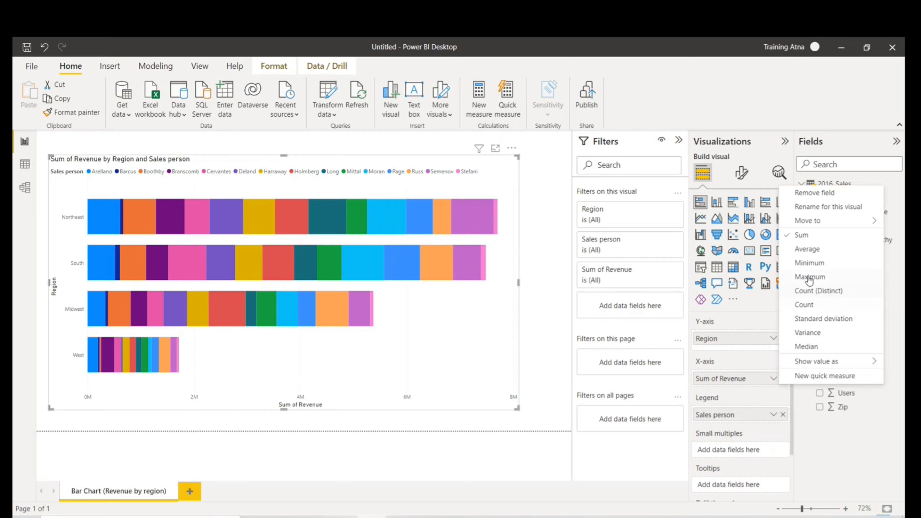
{"action": "left_click", "coordinate": [618, 481]}
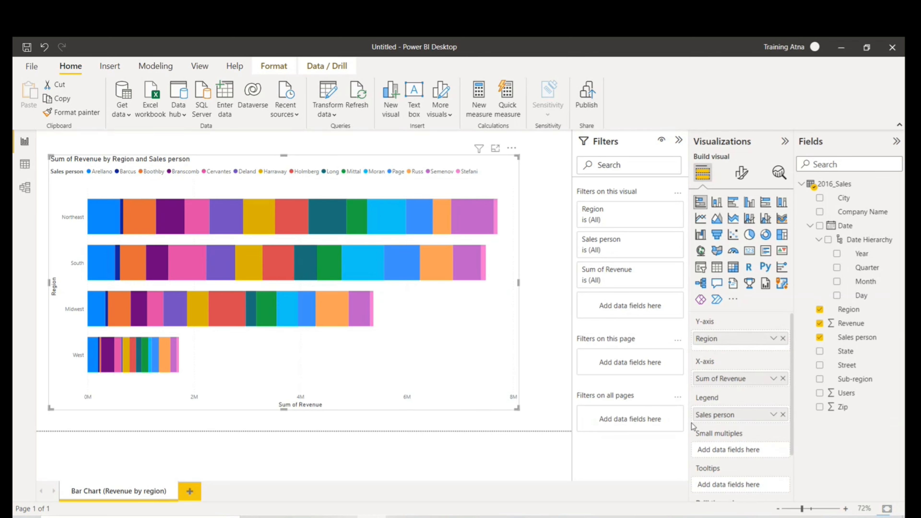
Add City and Company Name to the chart's tooltips and check the tooltip on a Northeast segment
{"action": "scroll", "coordinate": [693, 426], "scroll_direction": "down", "scroll_amount": 2}
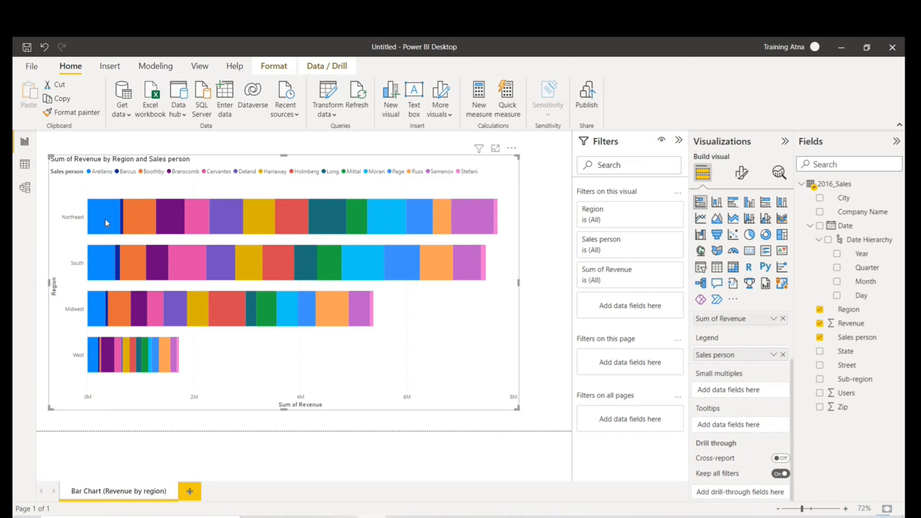
{"action": "mouse_move", "coordinate": [138, 223]}
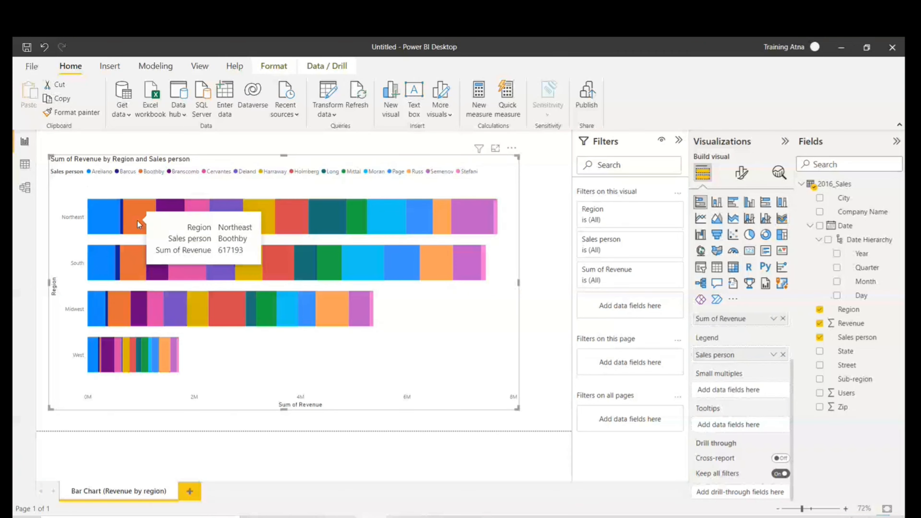
{"action": "left_click", "coordinate": [820, 198]}
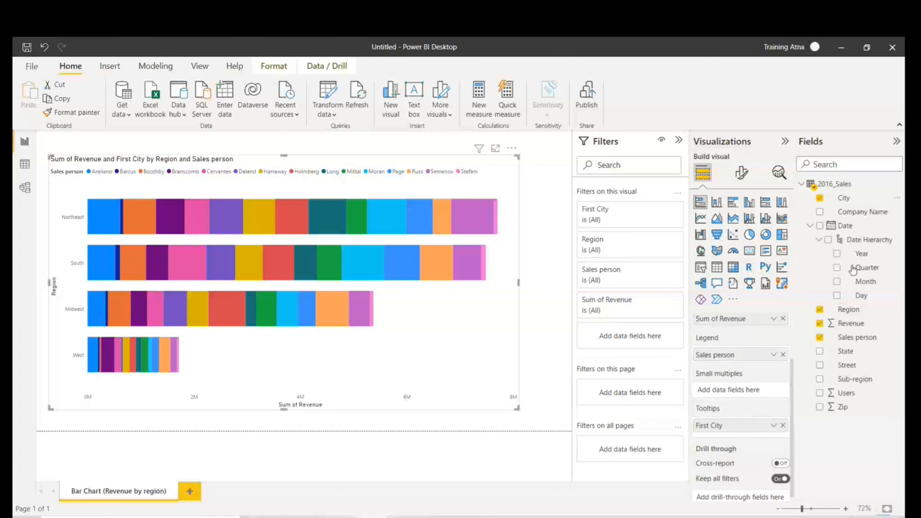
{"action": "left_click_drag", "start_coordinate": [854, 214], "coordinate": [749, 439]}
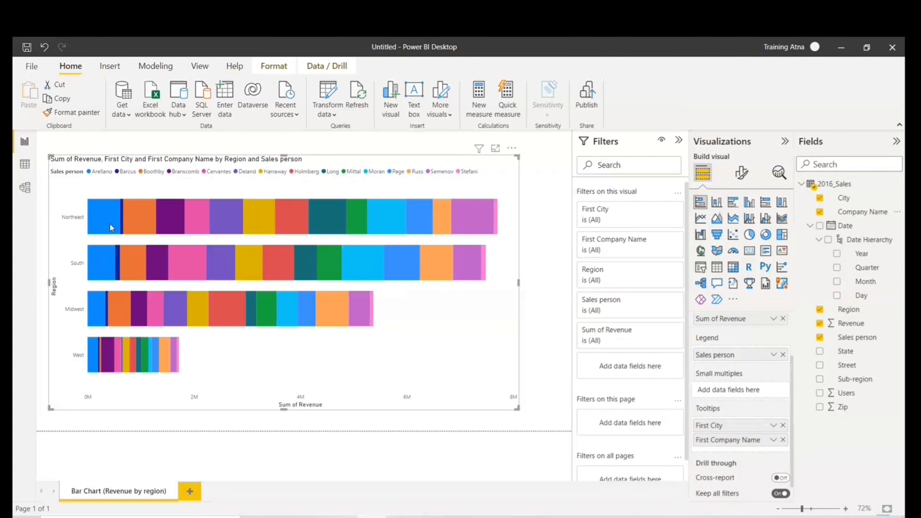
{"action": "mouse_move", "coordinate": [110, 224]}
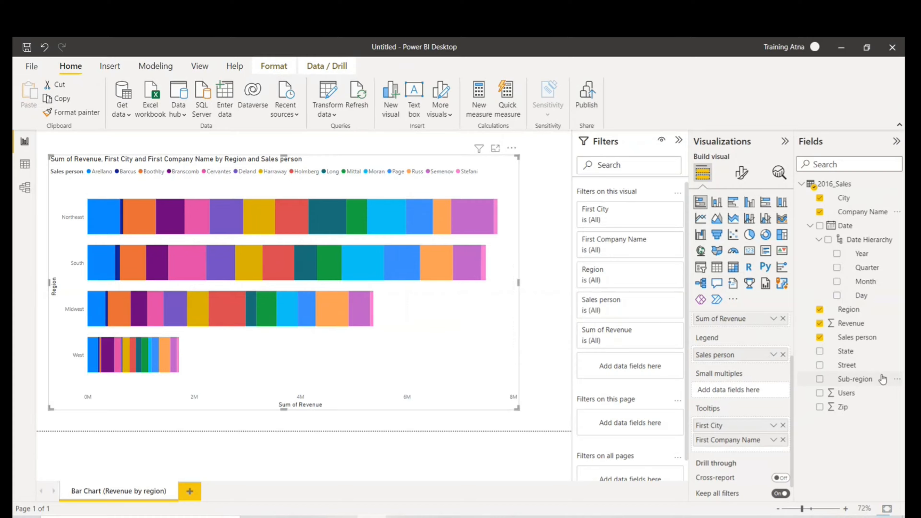
Add Users to the chart's tooltips and set its aggregation to Count
{"action": "left_click_drag", "start_coordinate": [840, 395], "coordinate": [738, 455]}
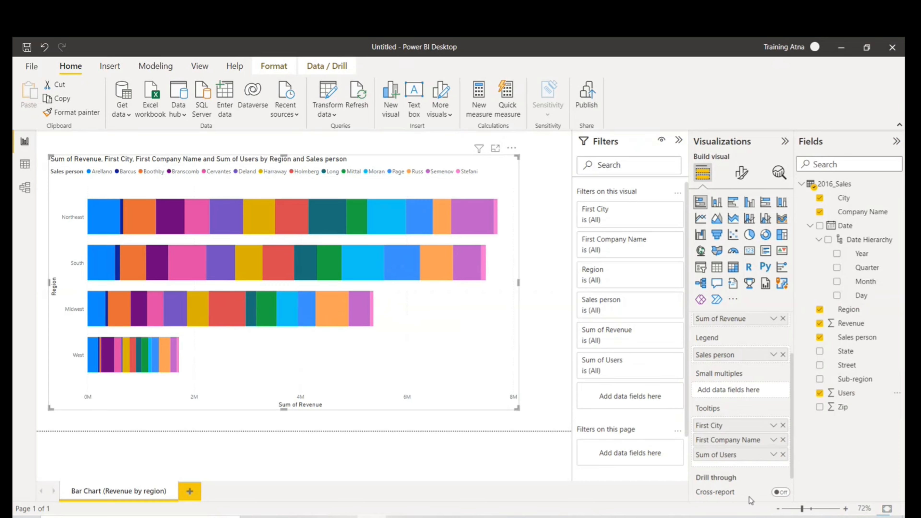
{"action": "left_click", "coordinate": [773, 455]}
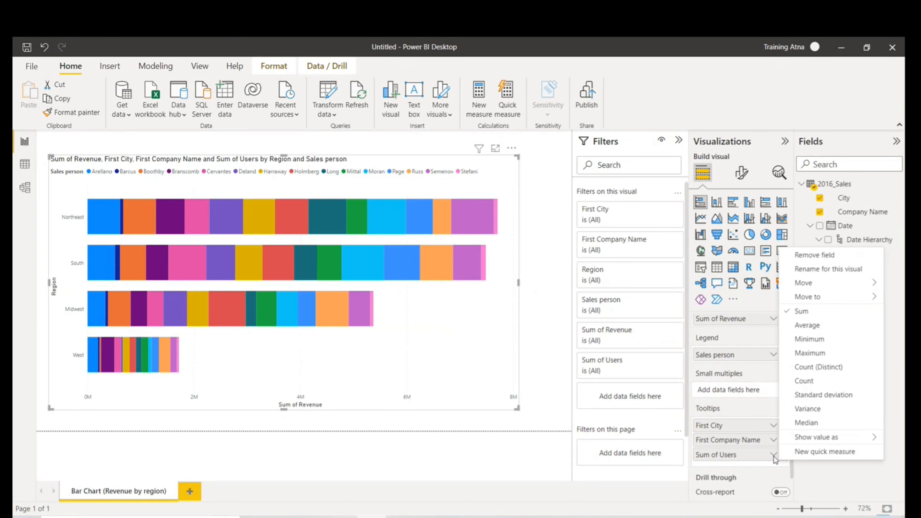
{"action": "left_click", "coordinate": [801, 381]}
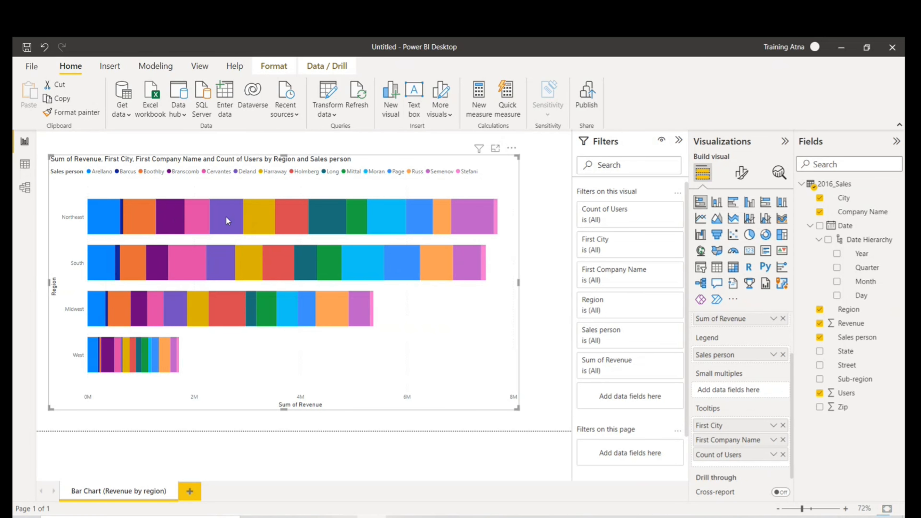
{"action": "mouse_move", "coordinate": [226, 220]}
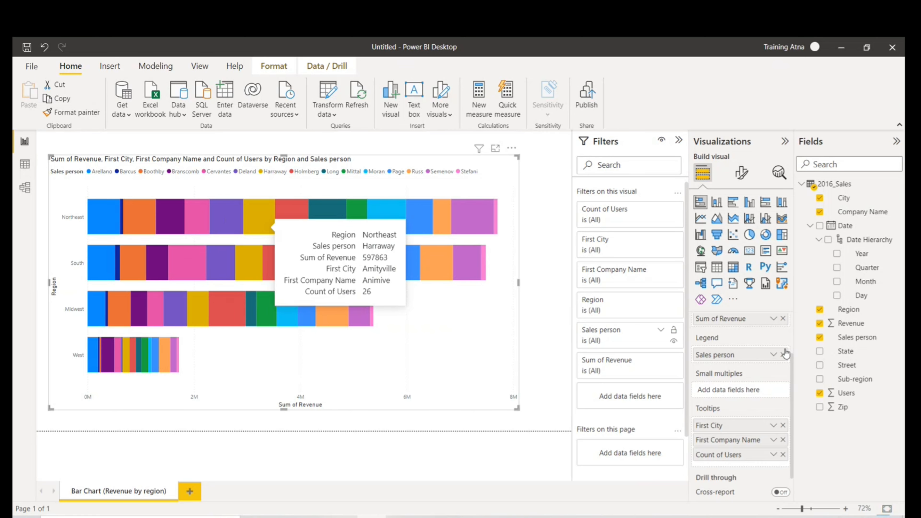
Change the clustered bar chart of revenue by region and sales person to a stacked bar chart
{"action": "scroll", "coordinate": [740, 381], "scroll_direction": "up", "scroll_amount": 3}
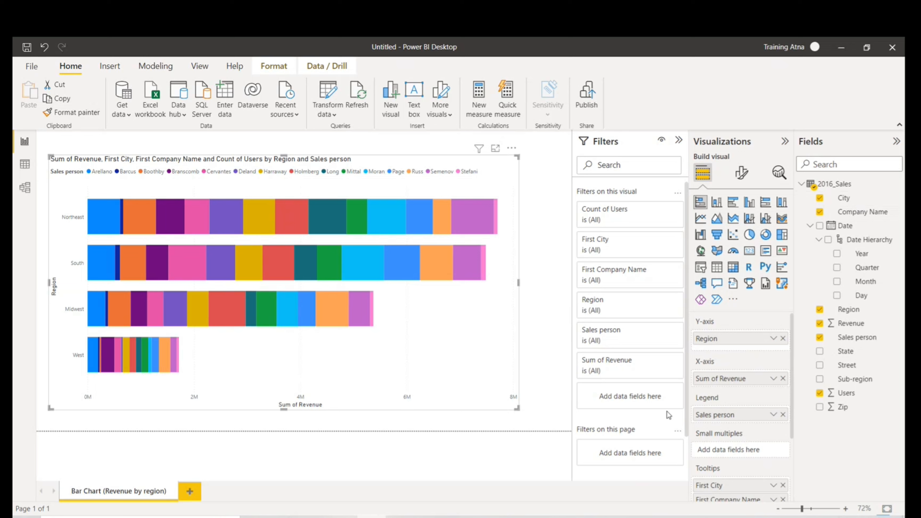
{"action": "scroll", "coordinate": [741, 428], "scroll_direction": "down", "scroll_amount": 1}
{"action": "scroll", "coordinate": [739, 393], "scroll_direction": "down", "scroll_amount": 2}
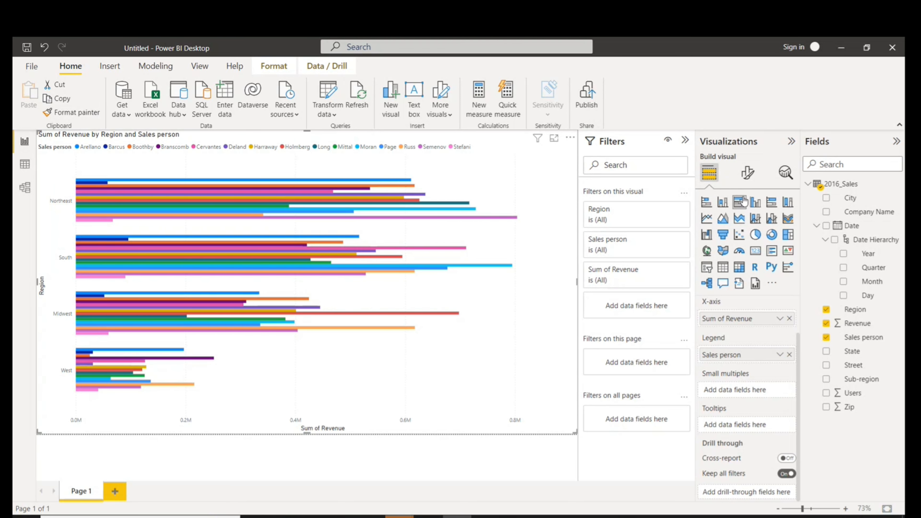
{"action": "left_click", "coordinate": [706, 204]}
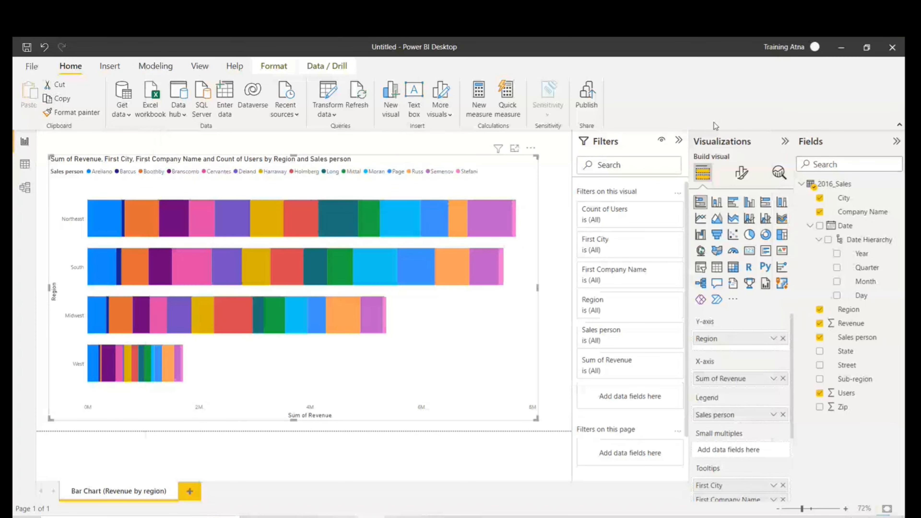
View the chart's formatting options and open the data view of the report
{"action": "left_click", "coordinate": [742, 174]}
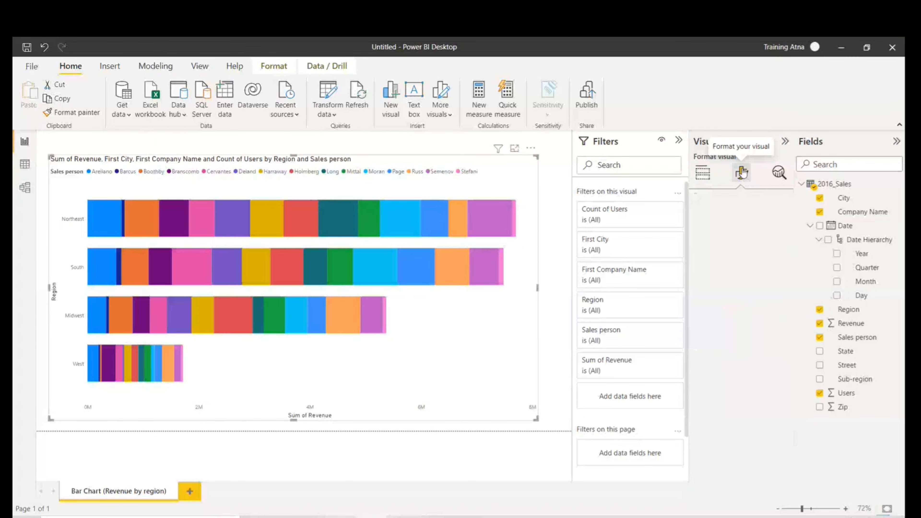
{"action": "left_click", "coordinate": [708, 181]}
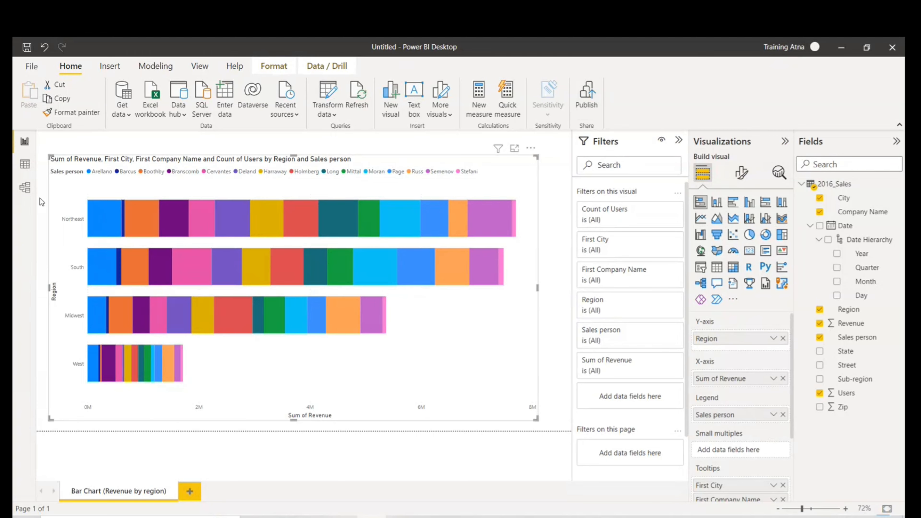
{"action": "left_click", "coordinate": [28, 170]}
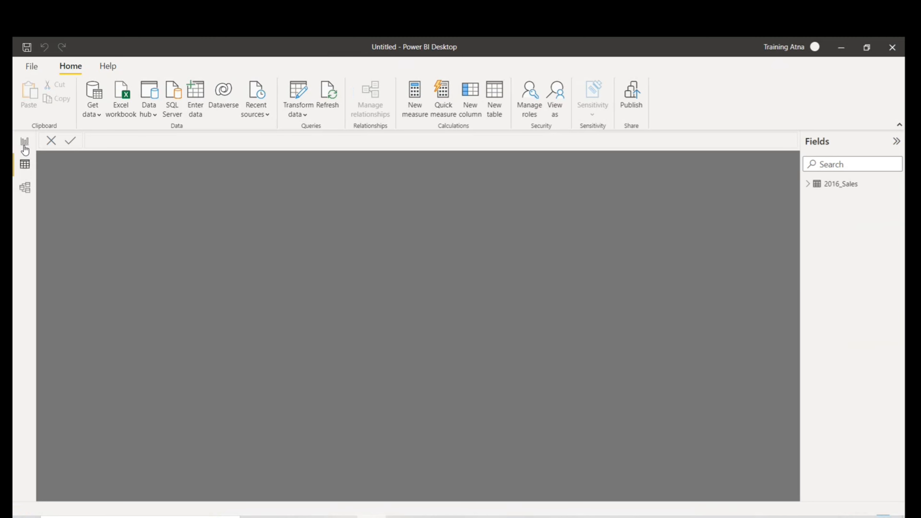
Return to the report view, collapse the filters, and open the bar chart's visual formatting options
{"action": "left_click", "coordinate": [25, 149]}
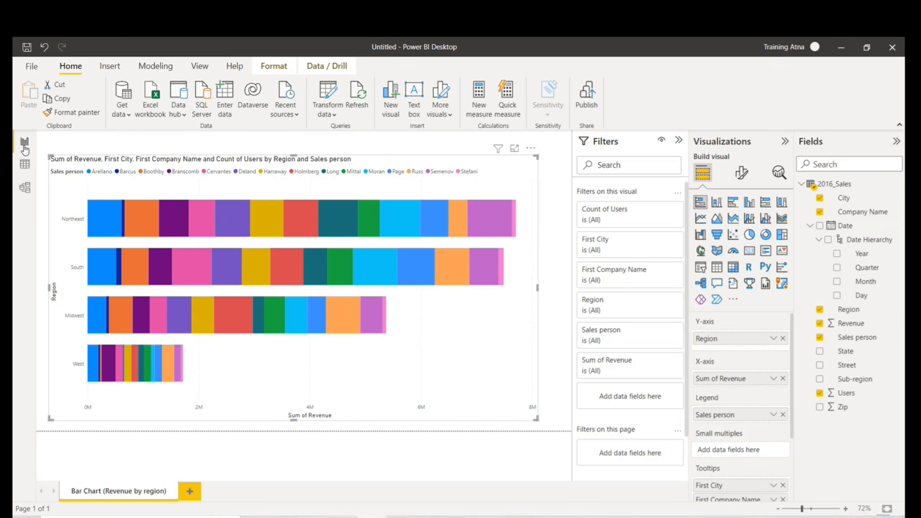
{"action": "left_click", "coordinate": [679, 141]}
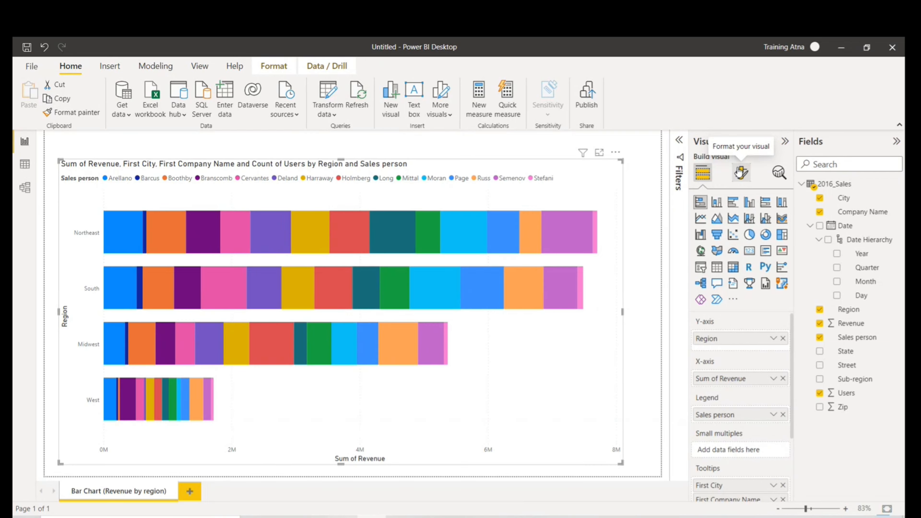
{"action": "left_click", "coordinate": [741, 173]}
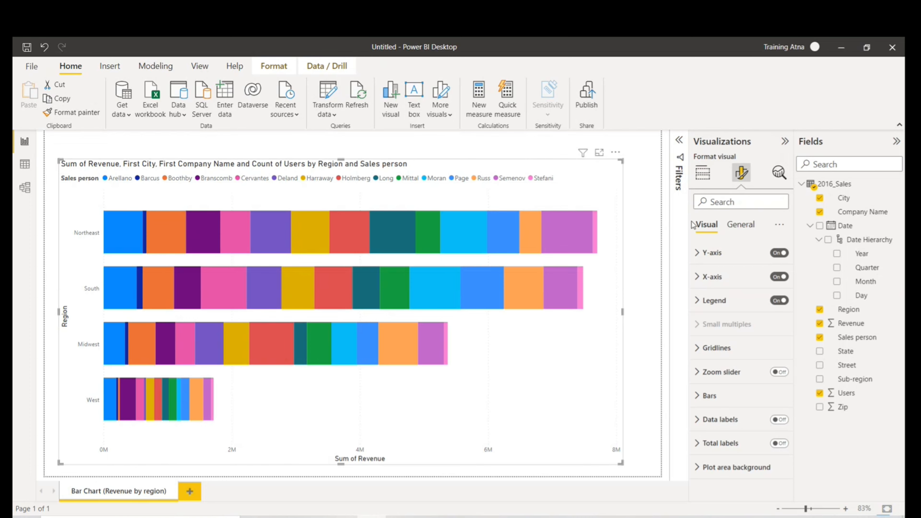
{"action": "left_click", "coordinate": [734, 228]}
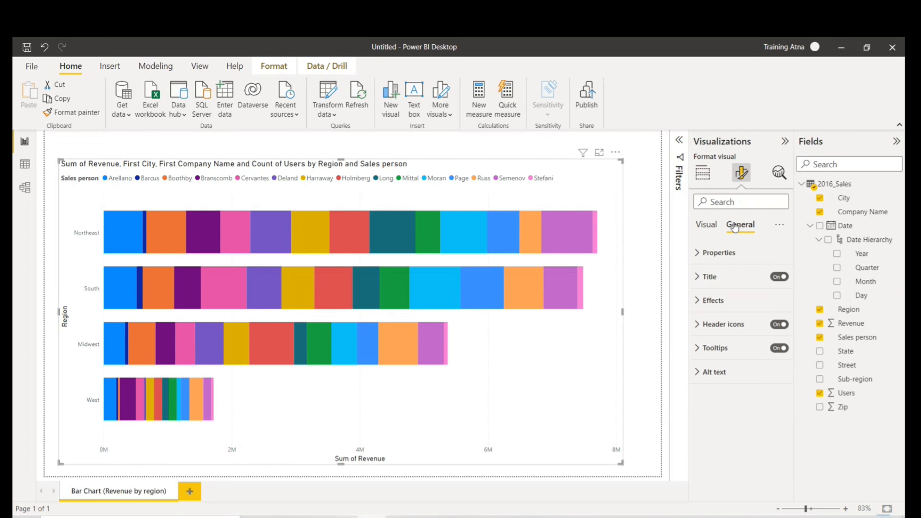
{"action": "left_click", "coordinate": [707, 226]}
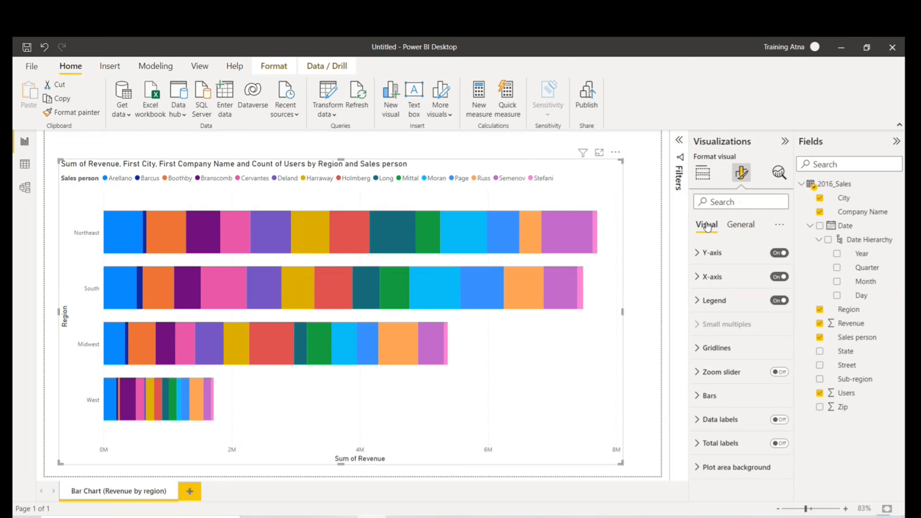
Set the font of the chart's Y-axis values to Times New Roman
{"action": "left_click", "coordinate": [699, 254]}
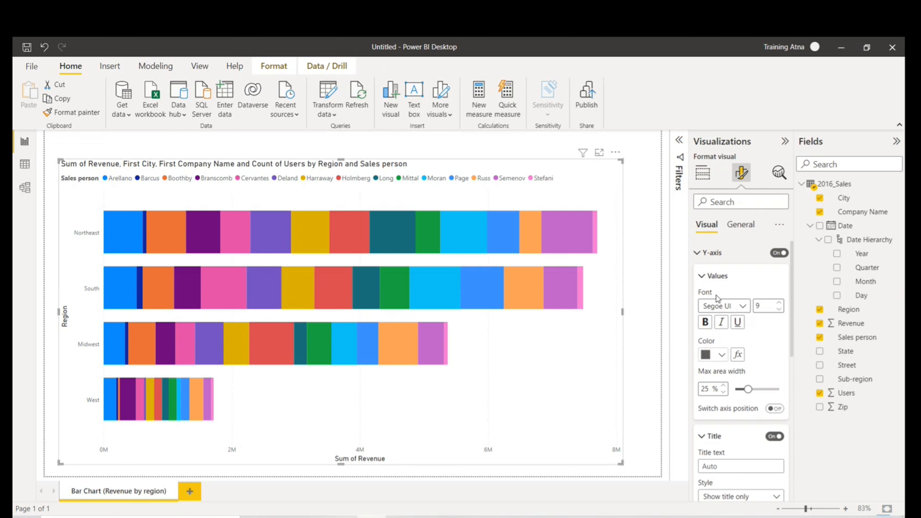
{"action": "scroll", "coordinate": [754, 318], "scroll_direction": "down", "scroll_amount": 2}
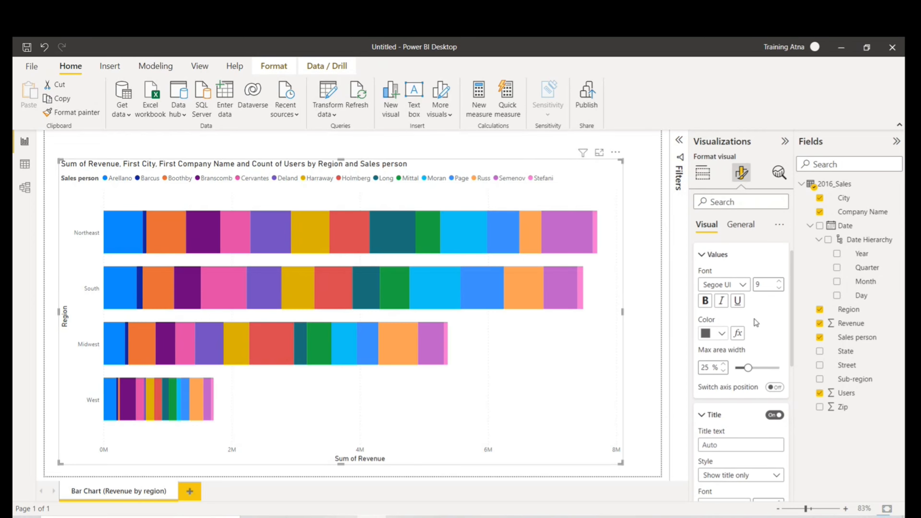
{"action": "scroll", "coordinate": [755, 324], "scroll_direction": "up", "scroll_amount": 2}
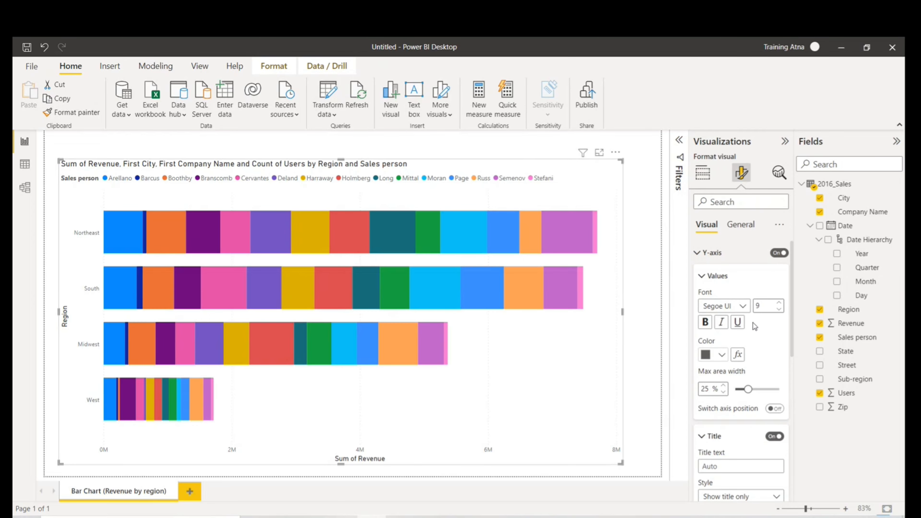
{"action": "left_click", "coordinate": [741, 307]}
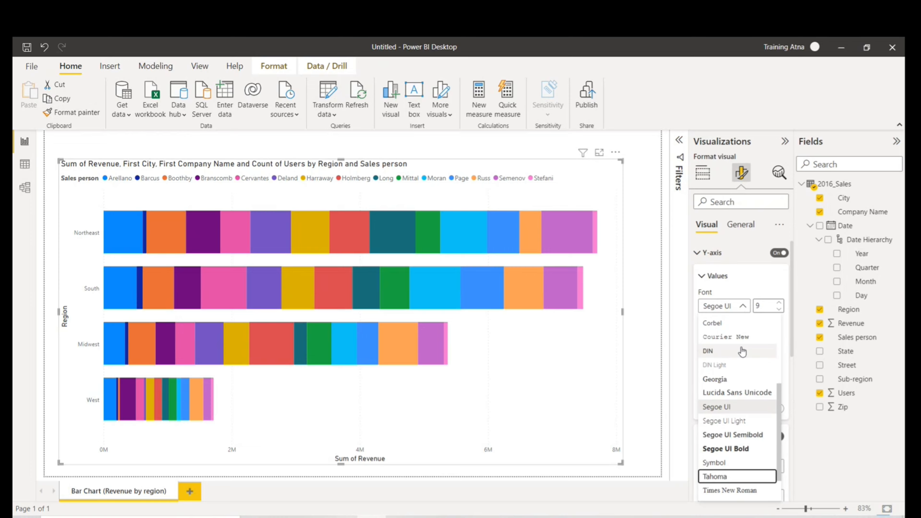
{"action": "left_click", "coordinate": [722, 306]}
{"action": "left_click", "coordinate": [721, 308]}
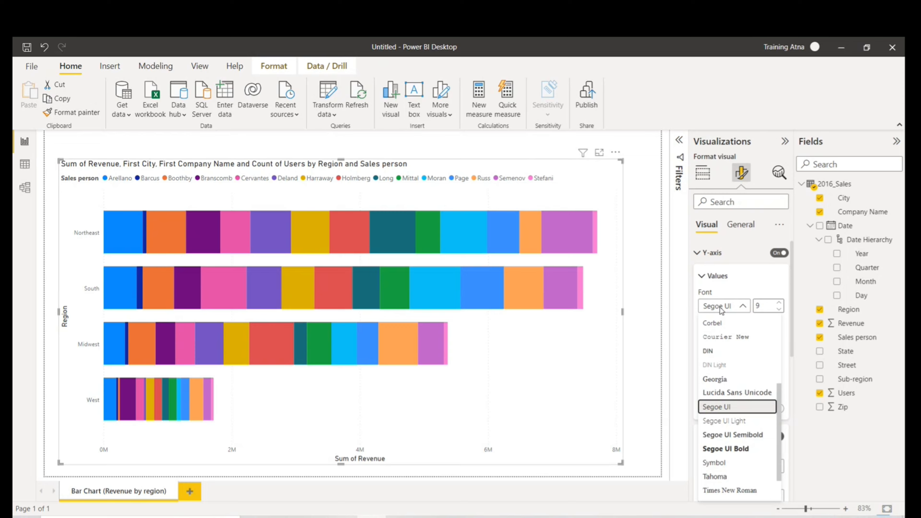
{"action": "scroll", "coordinate": [736, 383], "scroll_direction": "down", "scroll_amount": 1}
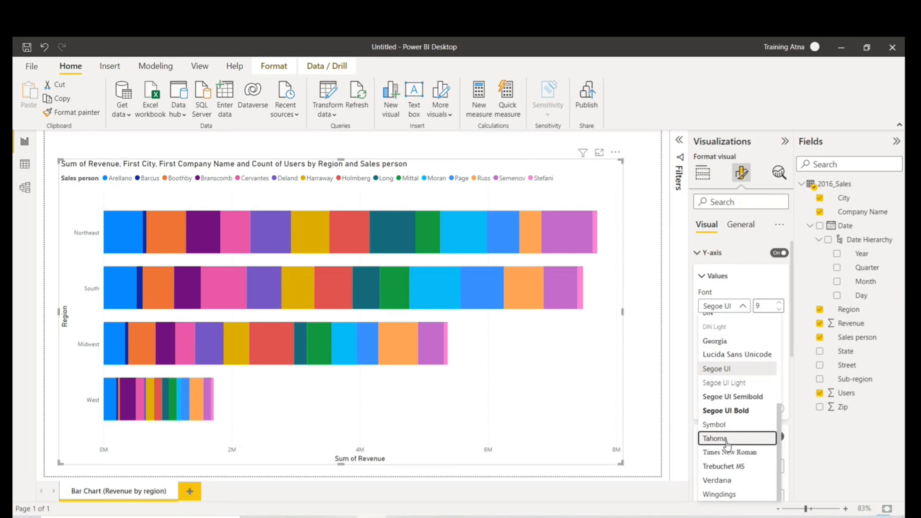
{"action": "left_click", "coordinate": [728, 452]}
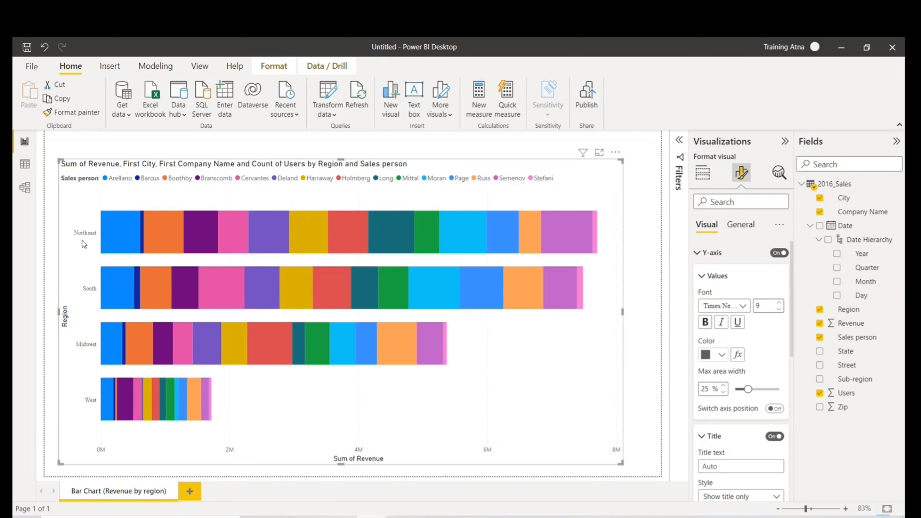
Move the bar chart slightly down on the report page, keeping it selected
{"action": "left_click_drag", "start_coordinate": [82, 238], "coordinate": [81, 251]}
{"action": "left_click", "coordinate": [81, 246]}
{"action": "left_click", "coordinate": [81, 247]}
{"action": "left_click", "coordinate": [87, 300]}
{"action": "left_click", "coordinate": [81, 366]}
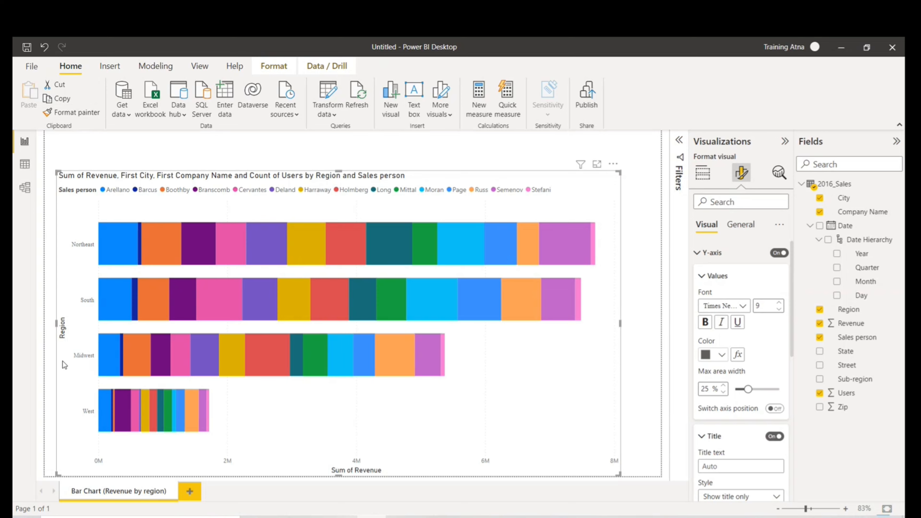
Try larger font sizes for the Y-axis values and return the size to 9
{"action": "left_click", "coordinate": [779, 302]}
{"action": "left_click", "coordinate": [782, 306]}
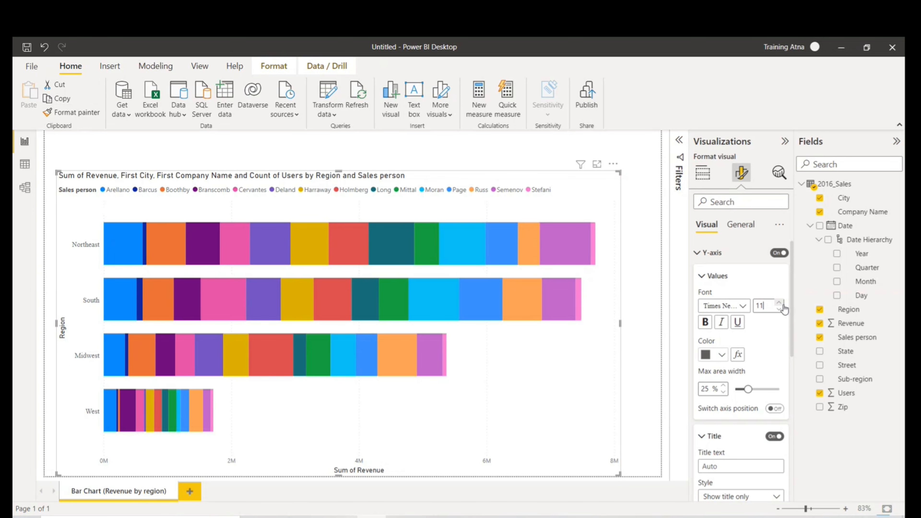
{"action": "left_click", "coordinate": [782, 306]}
{"action": "left_click", "coordinate": [782, 306]}
{"action": "left_click", "coordinate": [783, 306]}
{"action": "left_click", "coordinate": [782, 306]}
{"action": "left_click", "coordinate": [782, 306]}
{"action": "left_click", "coordinate": [779, 309]}
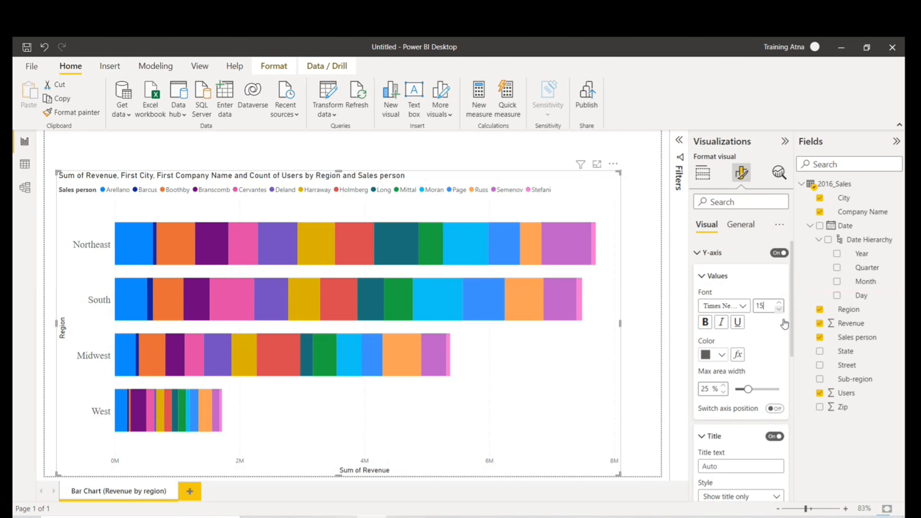
{"action": "left_click", "coordinate": [779, 309]}
{"action": "left_click", "coordinate": [779, 309]}
{"action": "left_click", "coordinate": [779, 310]}
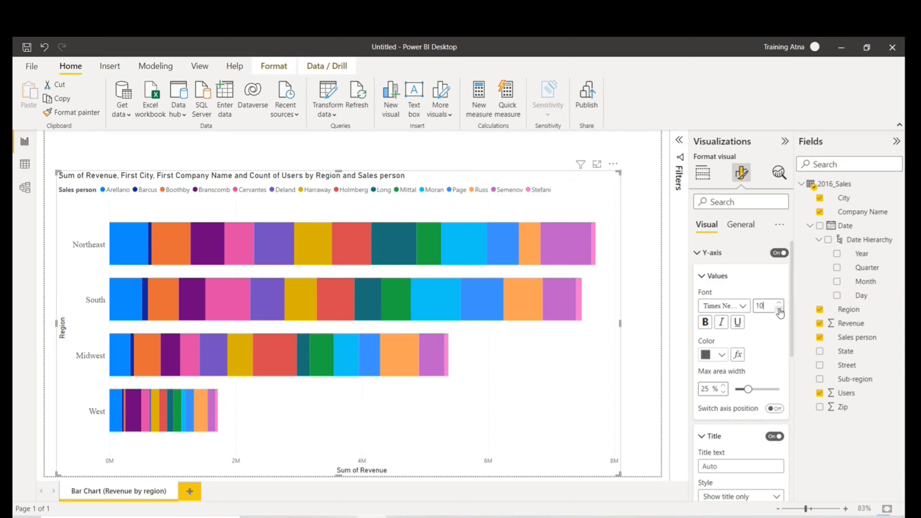
{"action": "left_click", "coordinate": [779, 310]}
{"action": "left_click", "coordinate": [779, 310]}
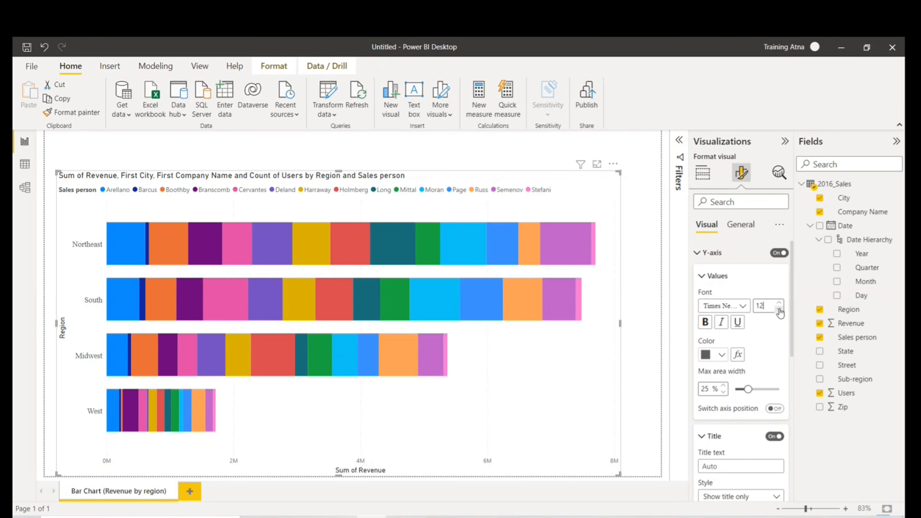
{"action": "left_click", "coordinate": [779, 311]}
{"action": "left_click", "coordinate": [779, 310]}
{"action": "left_click", "coordinate": [779, 310]}
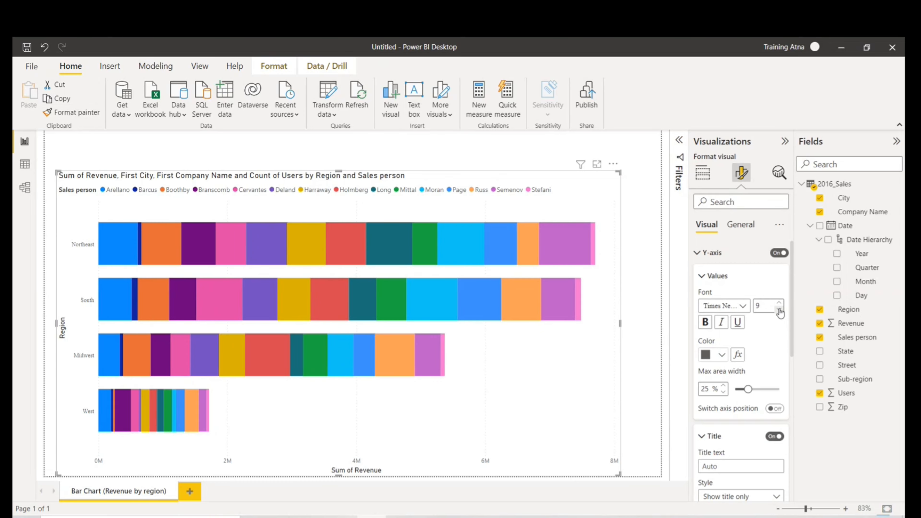
Try to set the font size of the Y-axis values to 2
{"action": "left_click_drag", "start_coordinate": [762, 306], "coordinate": [752, 314]}
{"action": "type", "text": "2"}
{"action": "left_click", "coordinate": [660, 378]}
Shrink the chart to a small size, highlight the Northeast bar, enlarge the chart to about half the page width and clear the highlight
{"action": "left_click", "coordinate": [602, 453]}
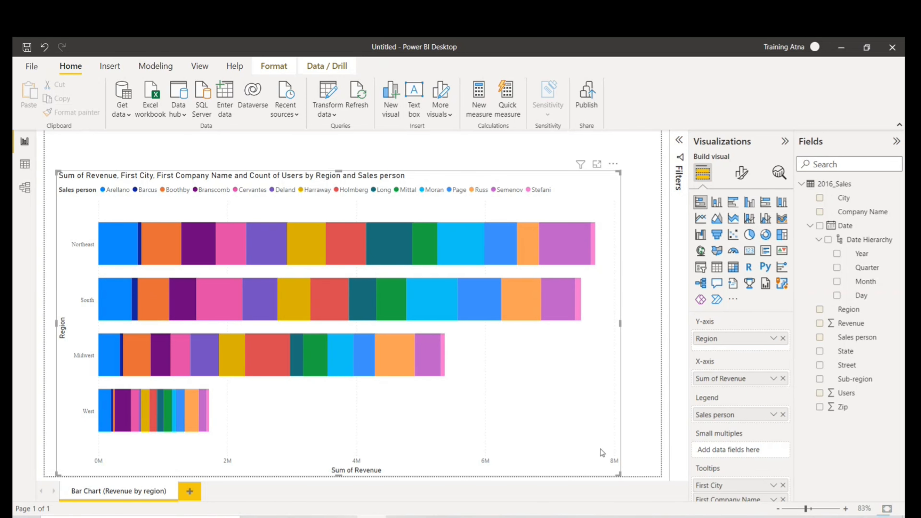
{"action": "left_click_drag", "start_coordinate": [619, 474], "coordinate": [255, 323]}
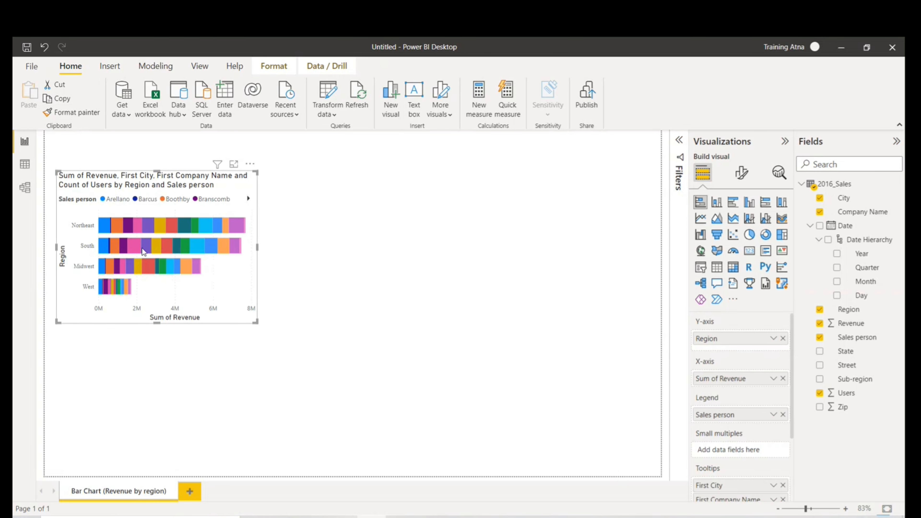
{"action": "left_click", "coordinate": [75, 227]}
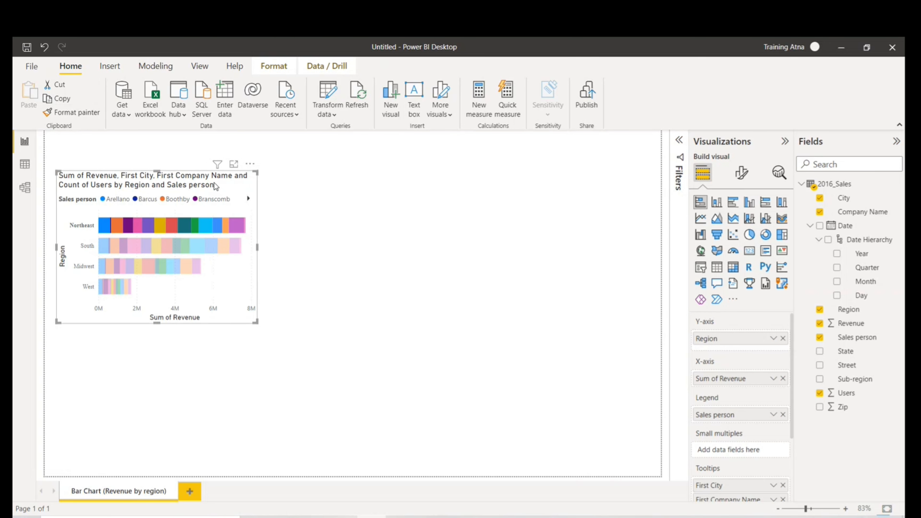
{"action": "left_click_drag", "start_coordinate": [257, 322], "coordinate": [388, 399]}
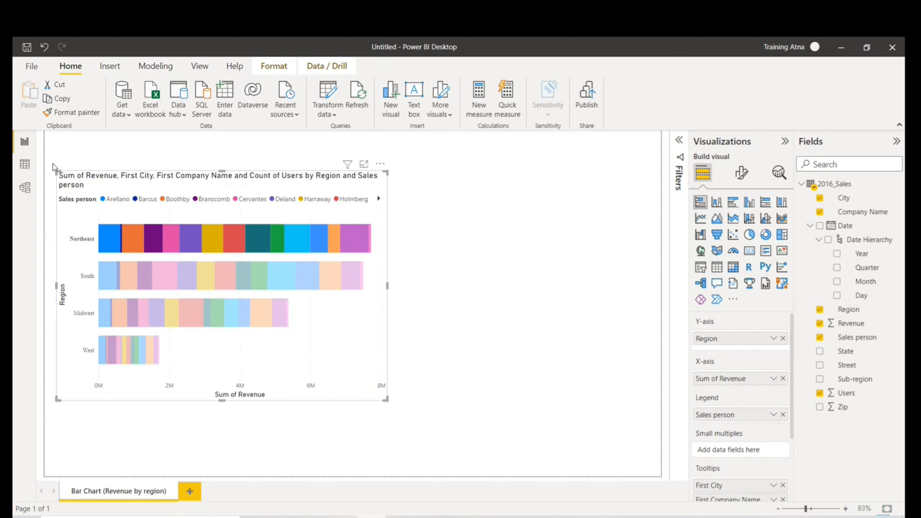
{"action": "left_click", "coordinate": [83, 210]}
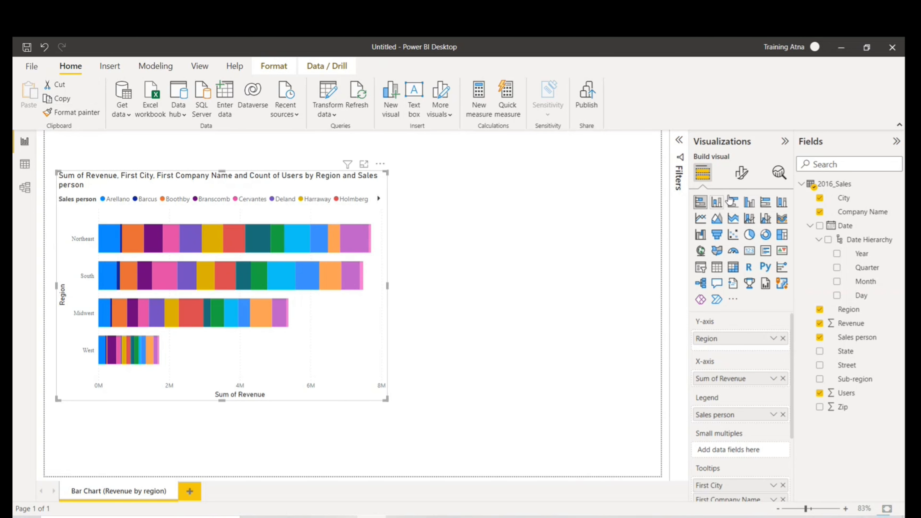
Try bold, italic and underline on the chart's Y-axis values and turn all three off again
{"action": "left_click", "coordinate": [742, 173]}
{"action": "left_click", "coordinate": [739, 257]}
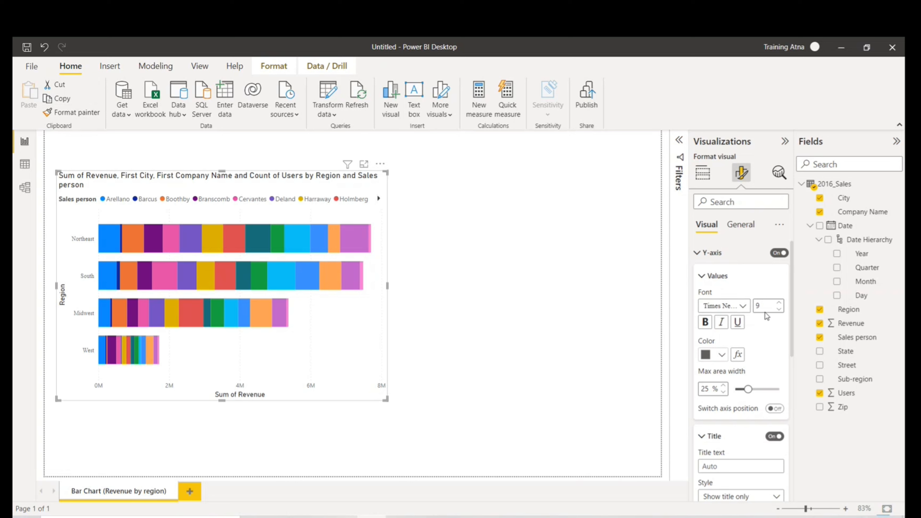
{"action": "left_click", "coordinate": [704, 326]}
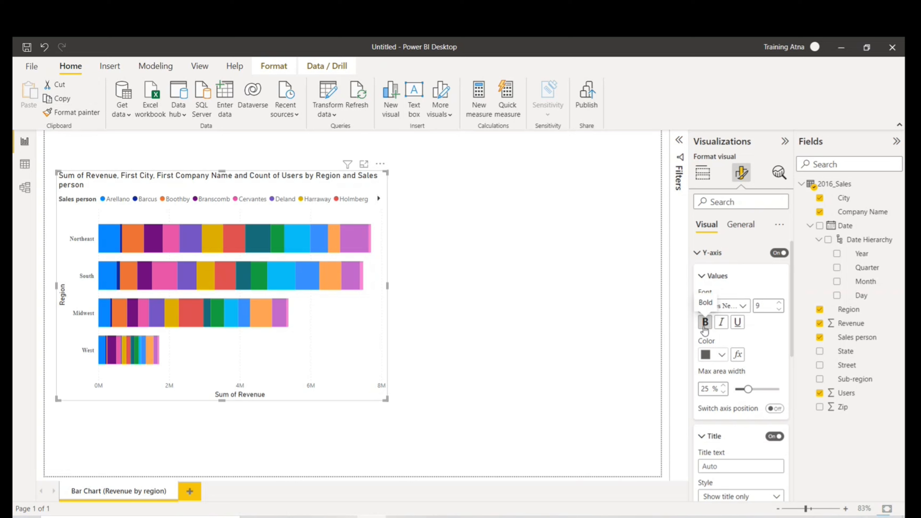
{"action": "left_click", "coordinate": [722, 322]}
{"action": "left_click", "coordinate": [738, 323]}
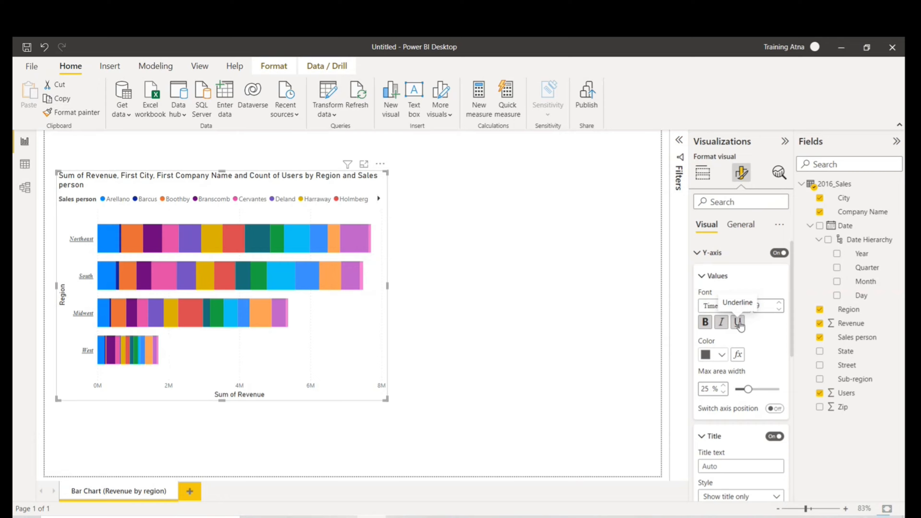
{"action": "left_click", "coordinate": [738, 322]}
{"action": "left_click", "coordinate": [721, 322]}
{"action": "left_click", "coordinate": [705, 322]}
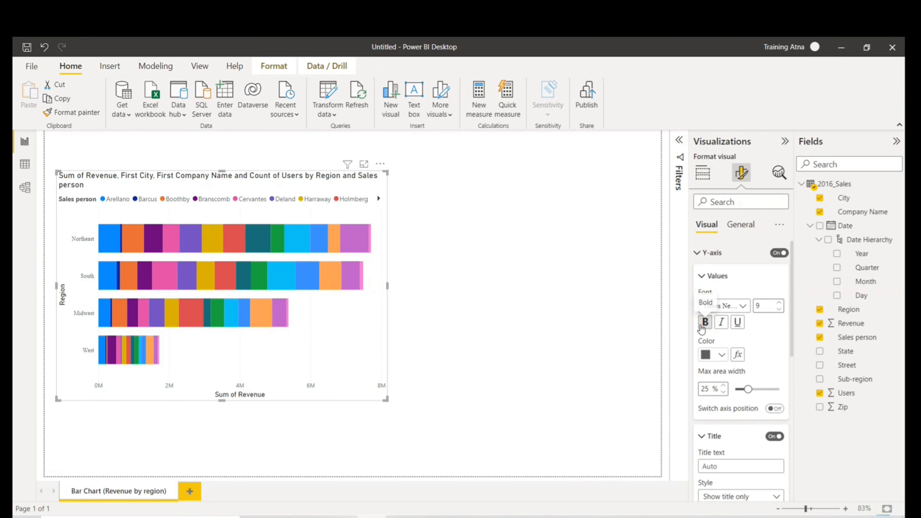
Try dark orange for the Y-axis values and set their color to the red theme color
{"action": "left_click", "coordinate": [721, 355]}
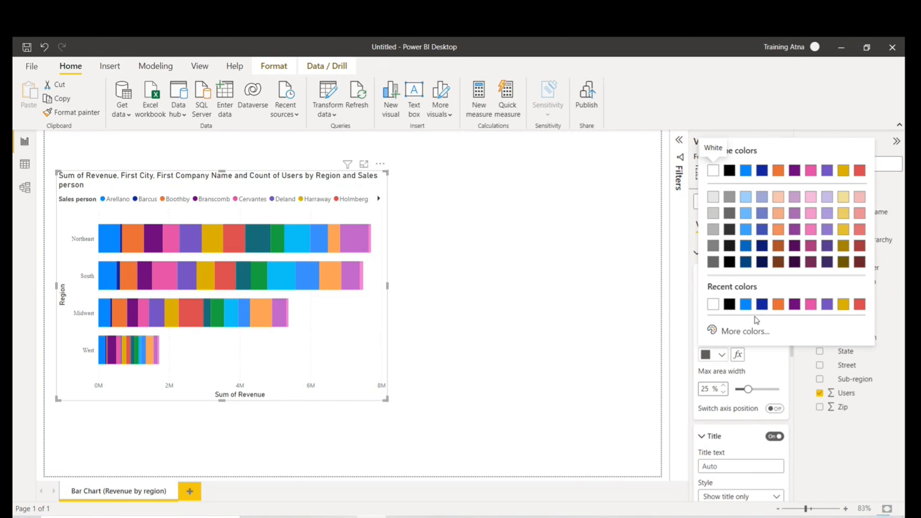
{"action": "left_click", "coordinate": [776, 245]}
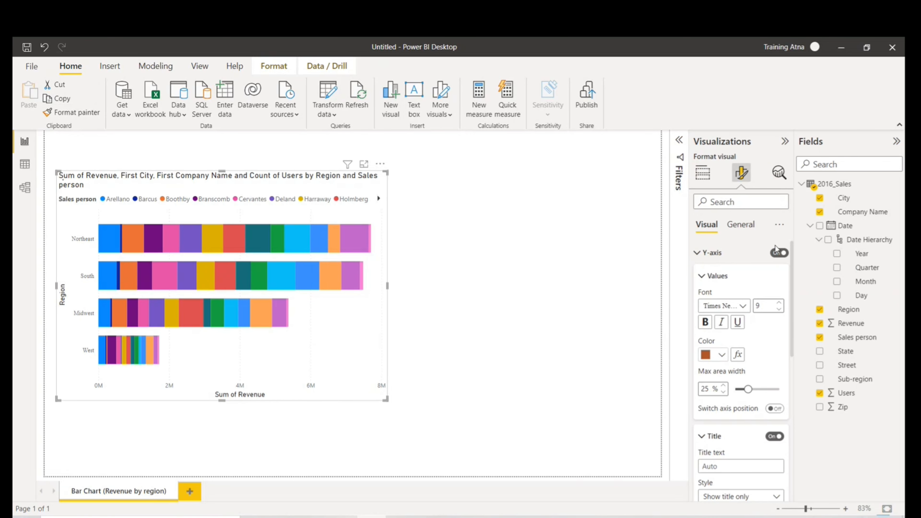
{"action": "left_click", "coordinate": [722, 354]}
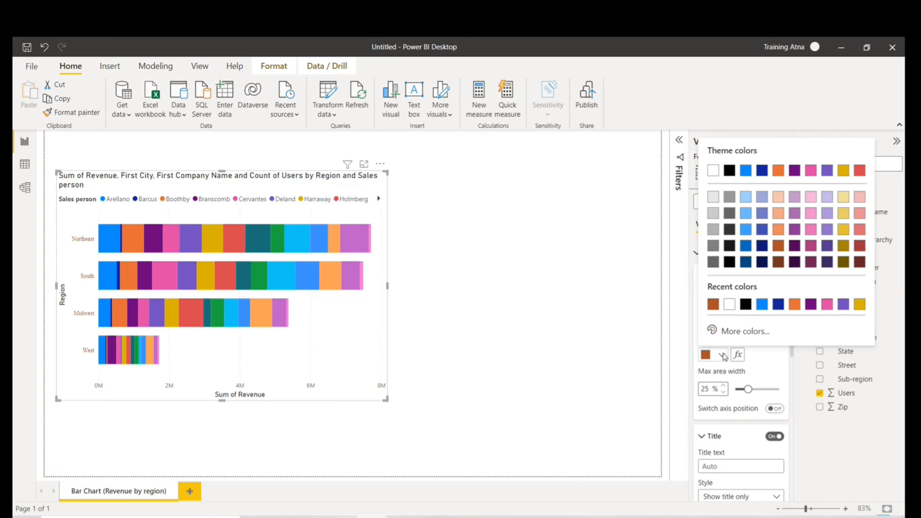
{"action": "left_click", "coordinate": [859, 172]}
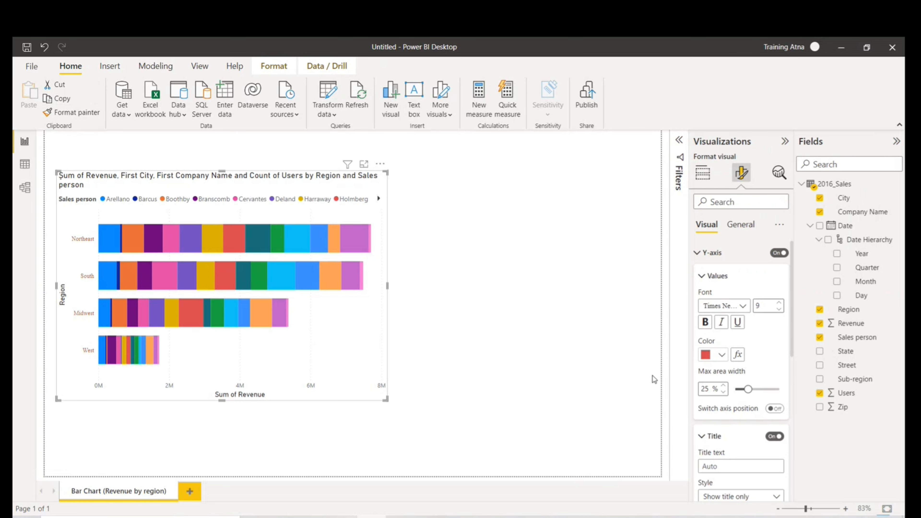
Set the maximum area width of the Y-axis values to 46%
{"action": "left_click", "coordinate": [723, 387]}
{"action": "left_click", "coordinate": [722, 387]}
{"action": "left_click", "coordinate": [722, 388]}
{"action": "left_click", "coordinate": [723, 387]}
{"action": "left_click_drag", "start_coordinate": [753, 389], "coordinate": [770, 390]}
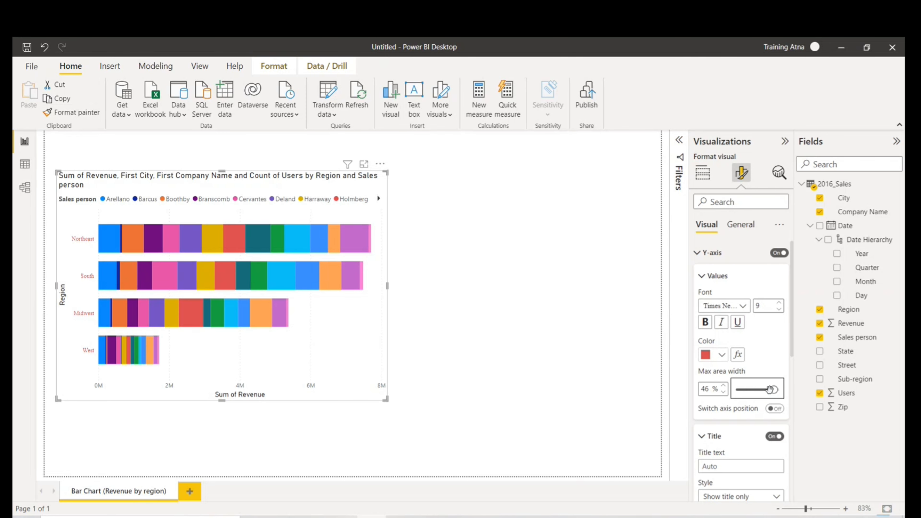
Enlarge the chart to about two thirds of the page width and reopen its visual formatting options
{"action": "left_click", "coordinate": [403, 406]}
{"action": "left_click", "coordinate": [365, 359]}
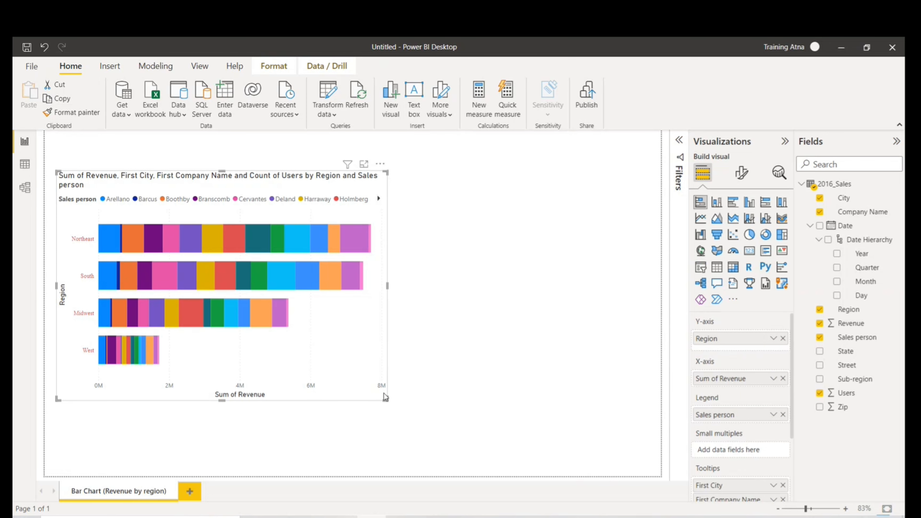
{"action": "left_click_drag", "start_coordinate": [384, 397], "coordinate": [465, 431]}
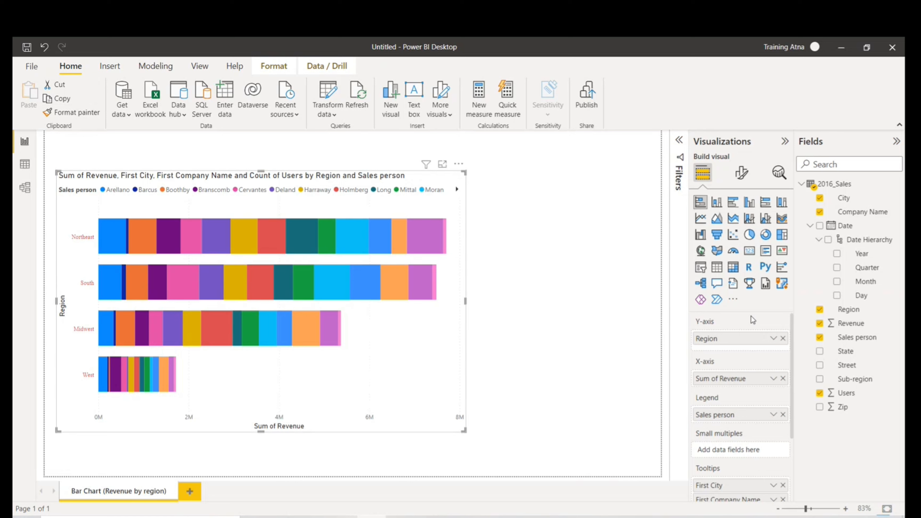
{"action": "left_click", "coordinate": [742, 172]}
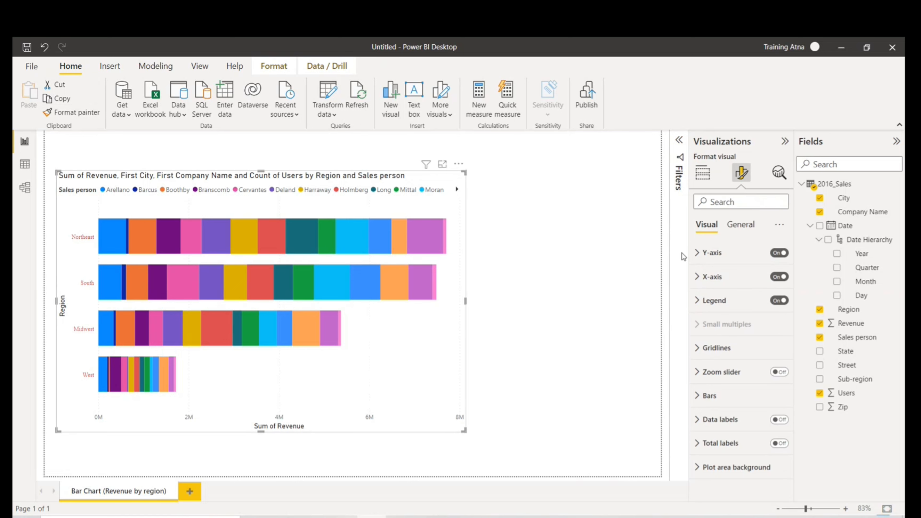
Set the maximum area width of the chart's Y-axis values to 27%
{"action": "left_click", "coordinate": [697, 253]}
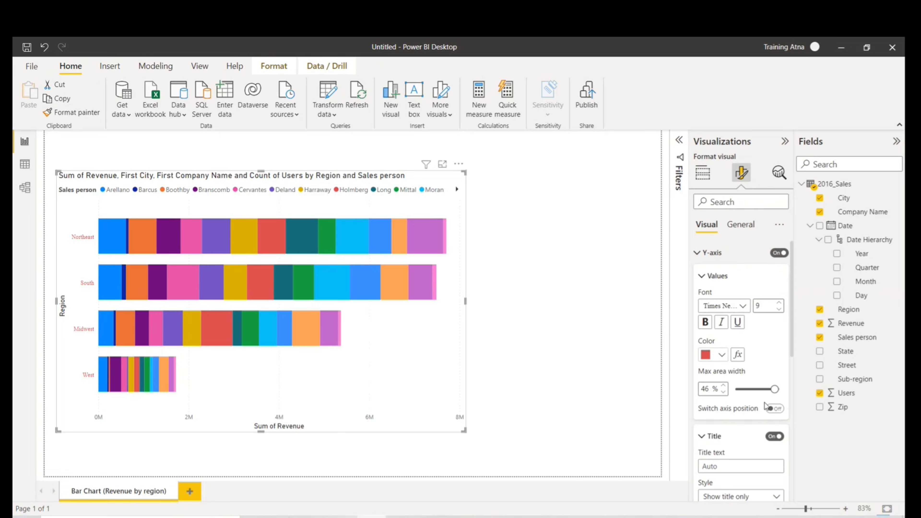
{"action": "left_click_drag", "start_coordinate": [774, 389], "coordinate": [749, 389]}
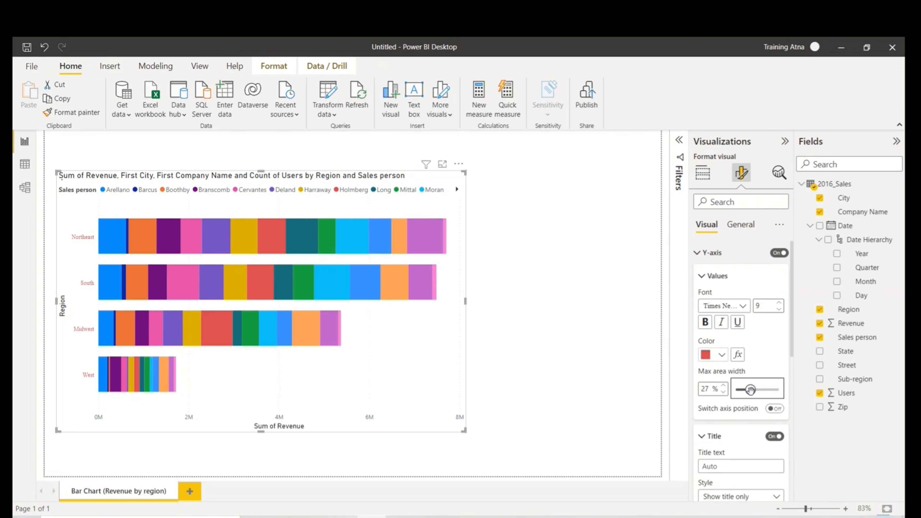
Try switching the Y-axis to the opposite side of the chart a few times and leave the switch off
{"action": "left_click", "coordinate": [774, 409]}
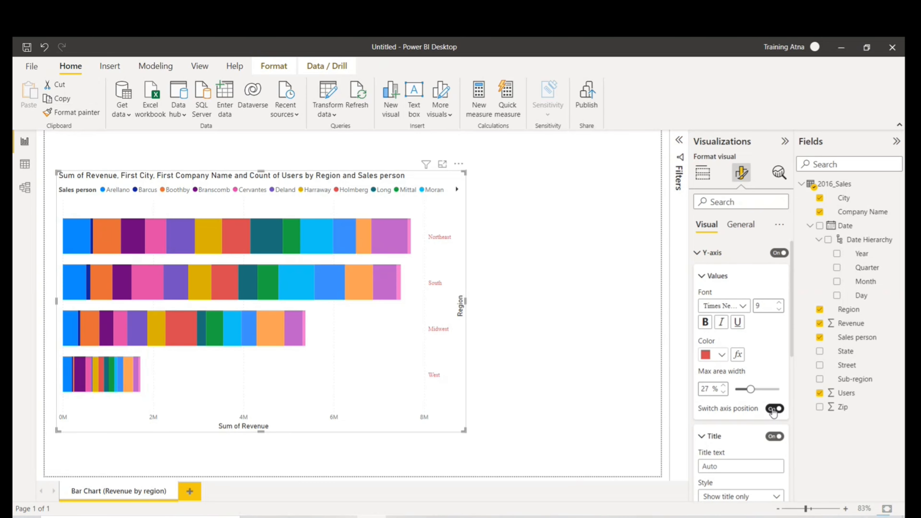
{"action": "left_click", "coordinate": [775, 409]}
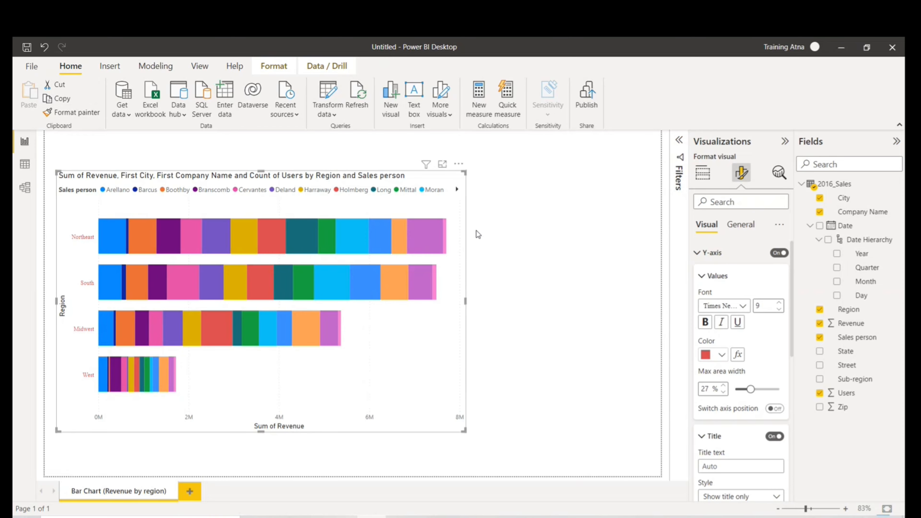
{"action": "left_click", "coordinate": [776, 409]}
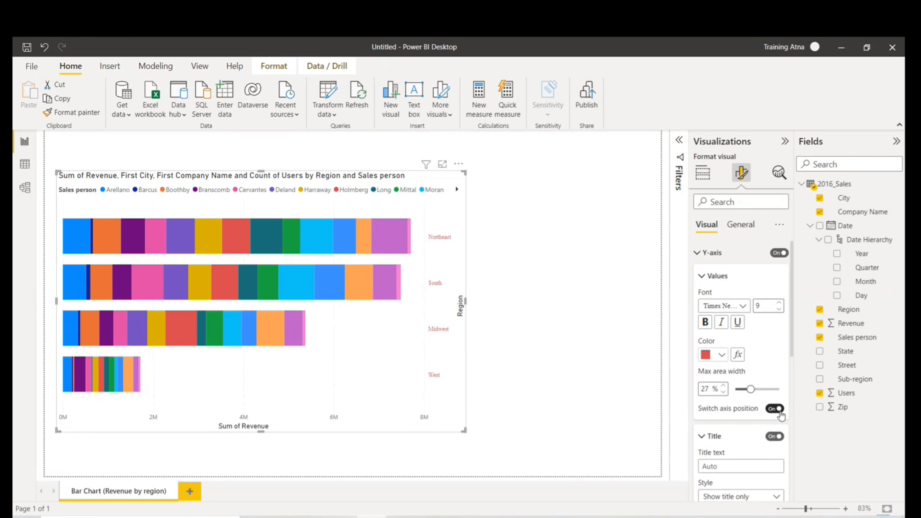
{"action": "left_click", "coordinate": [778, 410]}
{"action": "left_click", "coordinate": [779, 411]}
{"action": "left_click", "coordinate": [779, 410]}
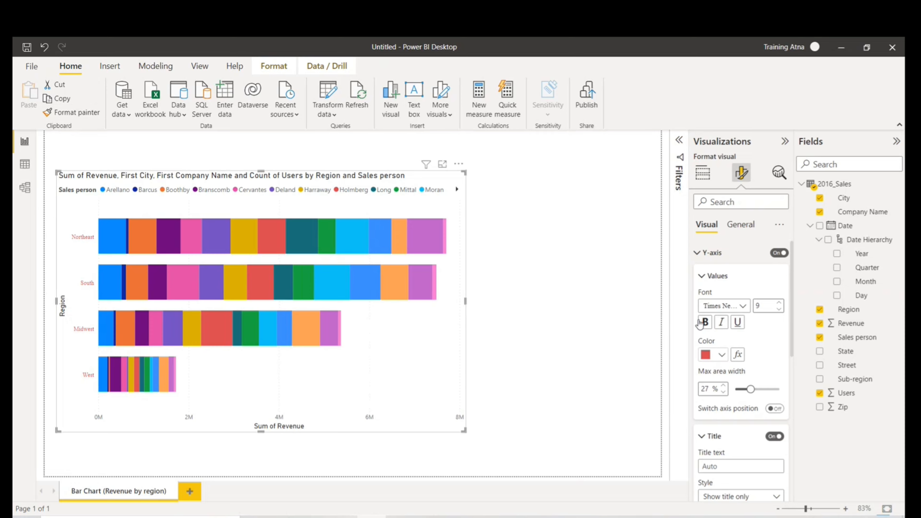
Set the Y-axis title text to Region and keep its style at Show title only
{"action": "left_click", "coordinate": [707, 282]}
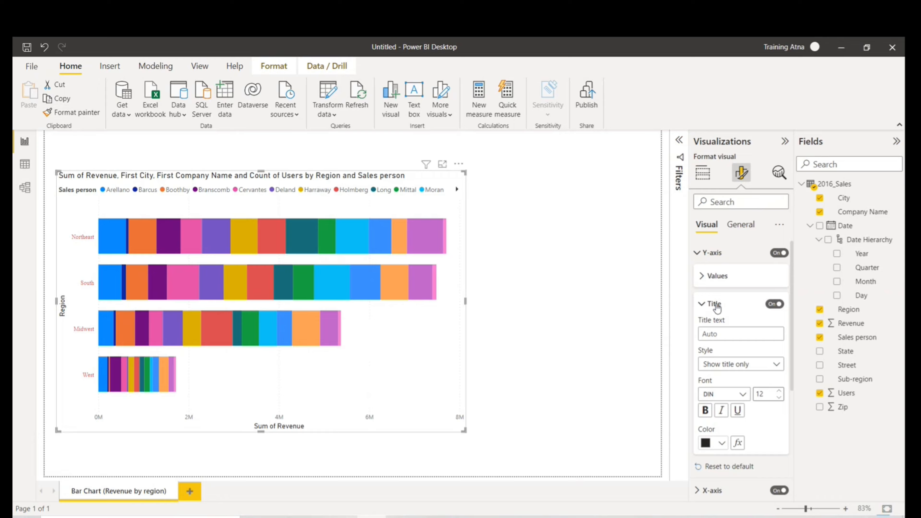
{"action": "left_click", "coordinate": [718, 334]}
{"action": "type", "text": "Revenue b"}
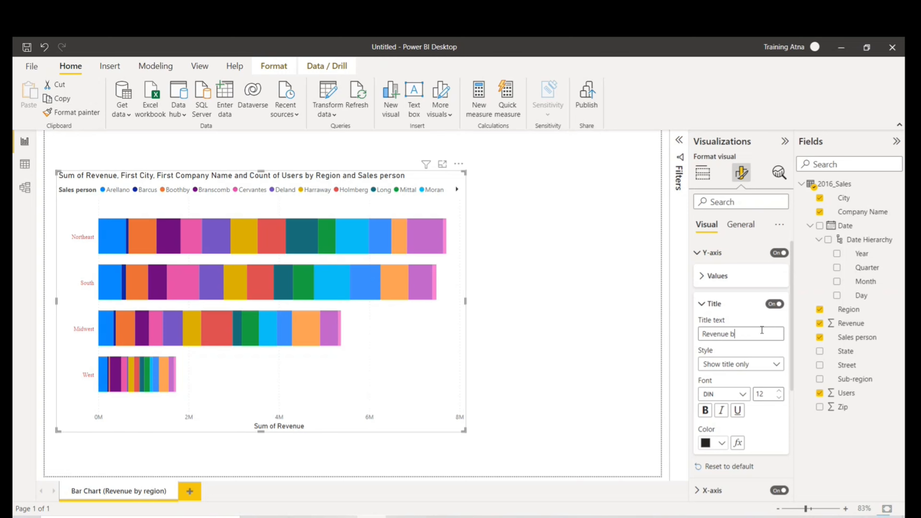
{"action": "type", "text": "y Region"}
{"action": "left_click_drag", "start_coordinate": [776, 334], "coordinate": [638, 339]}
{"action": "type", "text": "Region"}
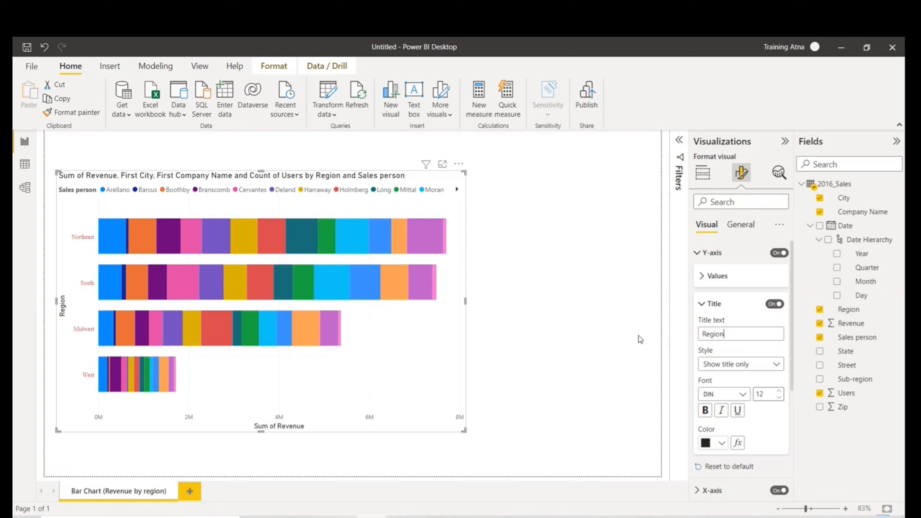
{"action": "left_click", "coordinate": [714, 369]}
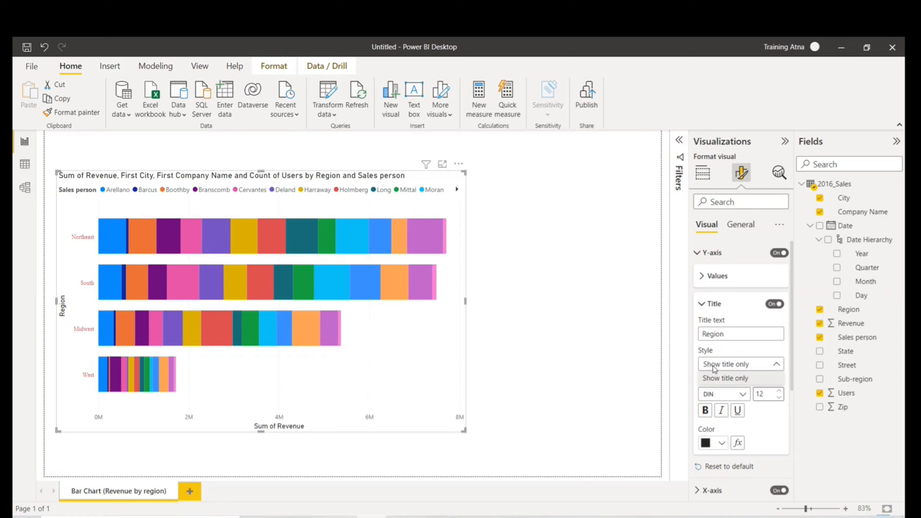
{"action": "left_click", "coordinate": [749, 366]}
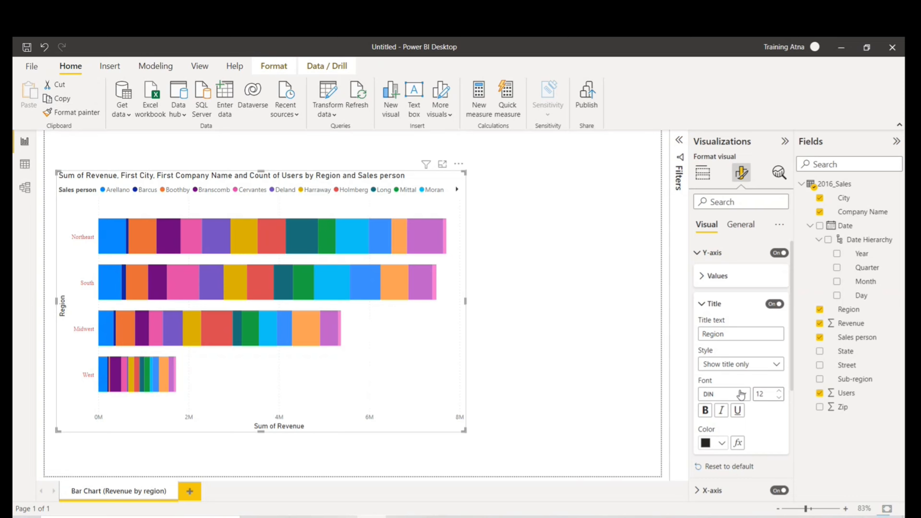
{"action": "left_click", "coordinate": [735, 365]}
{"action": "left_click", "coordinate": [734, 365]}
Set the Y-axis title font to Times New Roman and its color to dark purple, and collapse the Y-axis settings
{"action": "scroll", "coordinate": [735, 359], "scroll_direction": "down", "scroll_amount": 1}
{"action": "left_click", "coordinate": [736, 356]}
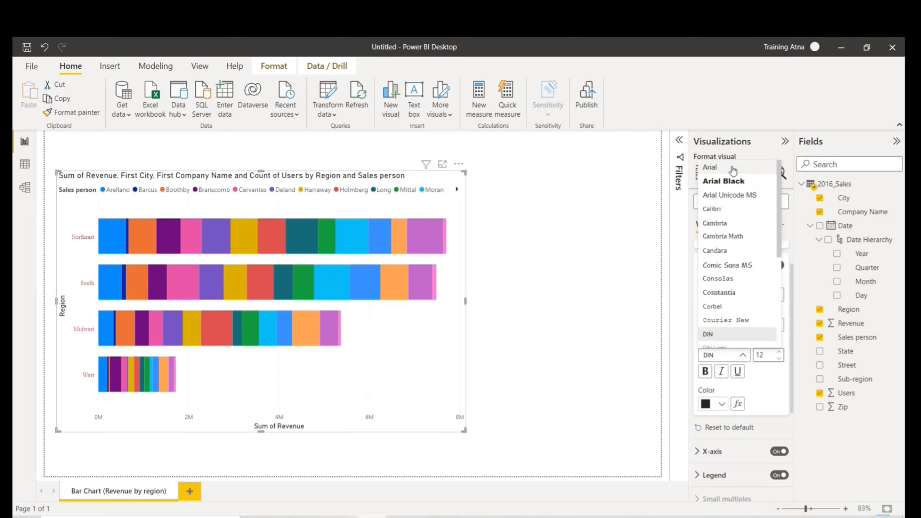
{"action": "left_click", "coordinate": [64, 302]}
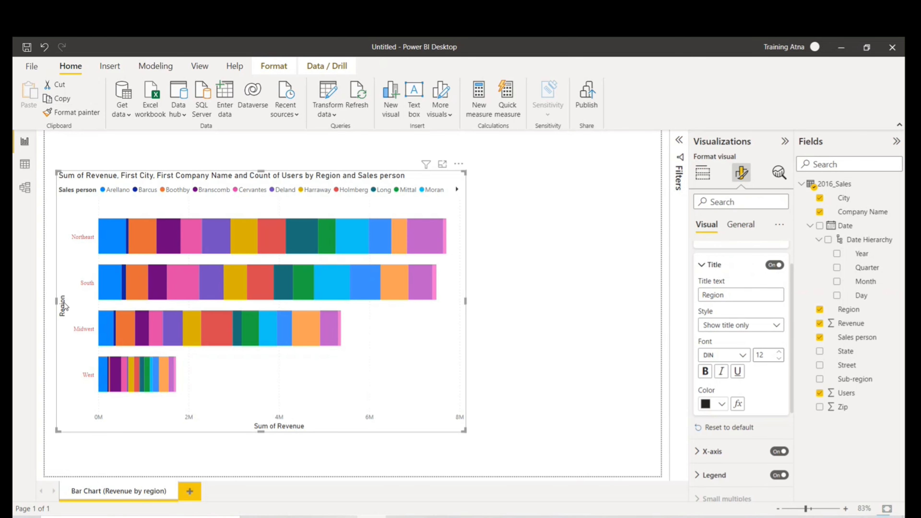
{"action": "left_click", "coordinate": [741, 357]}
{"action": "scroll", "coordinate": [727, 302], "scroll_direction": "down", "scroll_amount": 5}
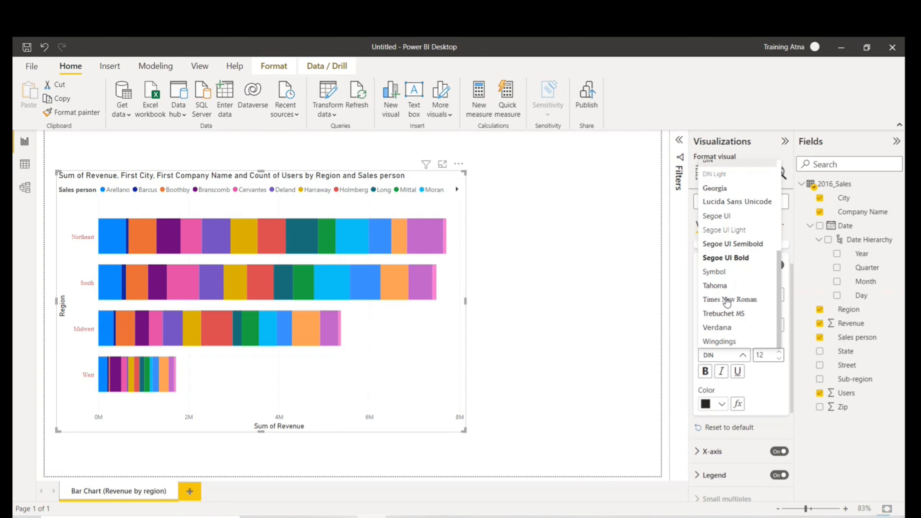
{"action": "left_click", "coordinate": [727, 300]}
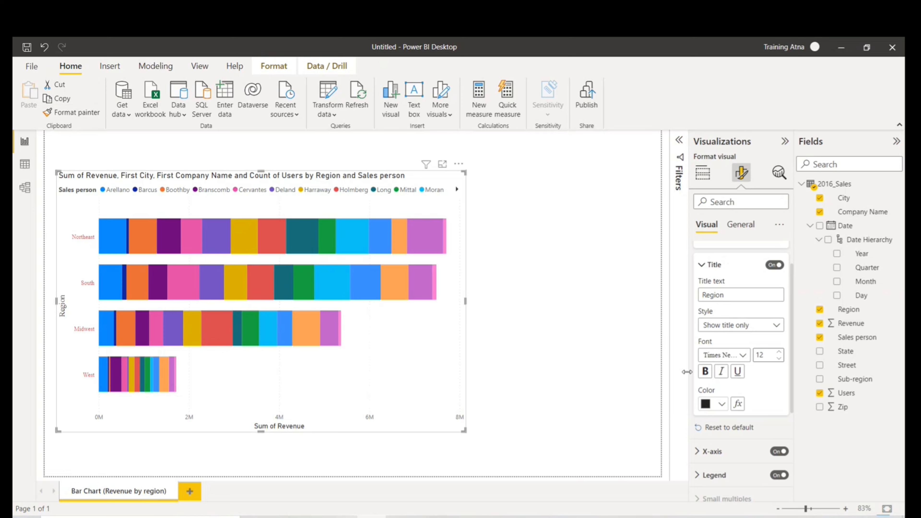
{"action": "left_click", "coordinate": [722, 404]}
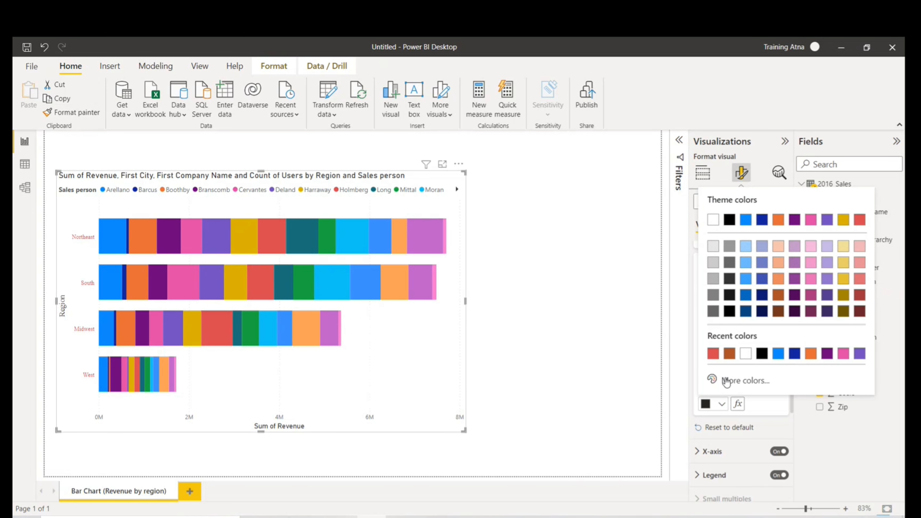
{"action": "left_click", "coordinate": [827, 353]}
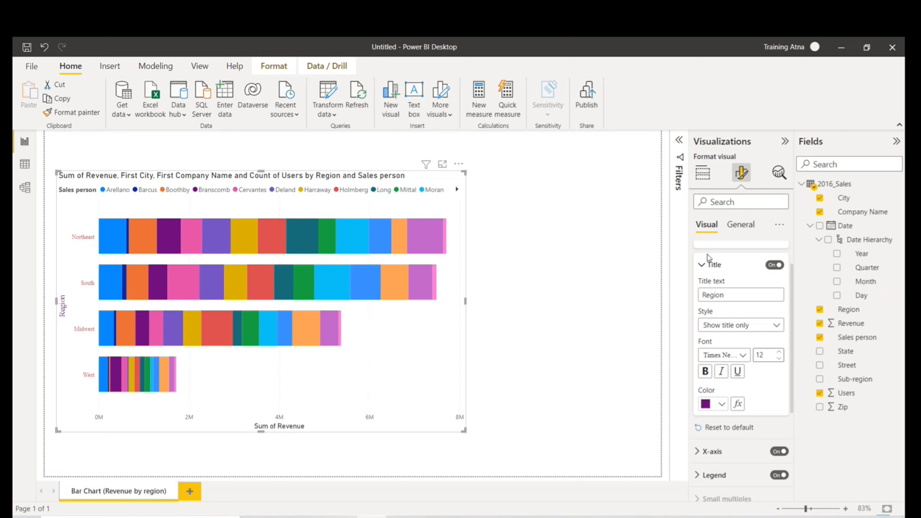
{"action": "scroll", "coordinate": [705, 260], "scroll_direction": "up", "scroll_amount": 1}
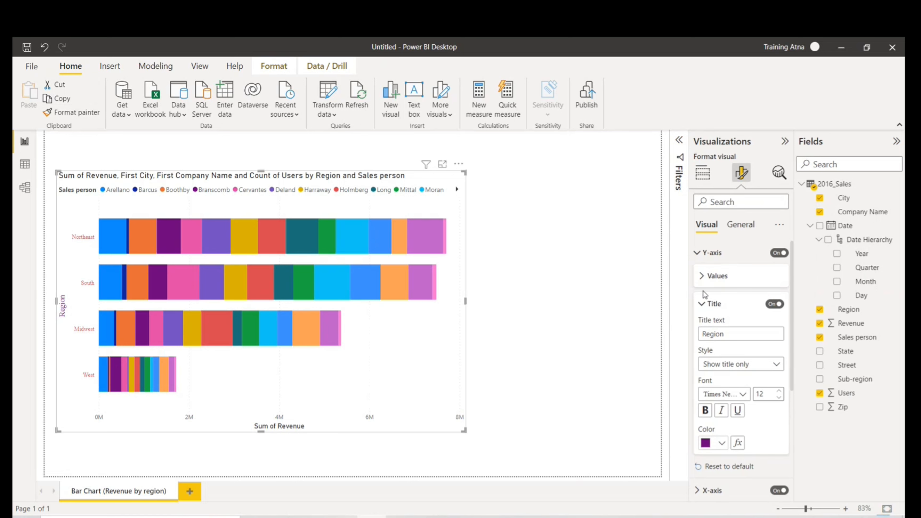
{"action": "left_click", "coordinate": [704, 304]}
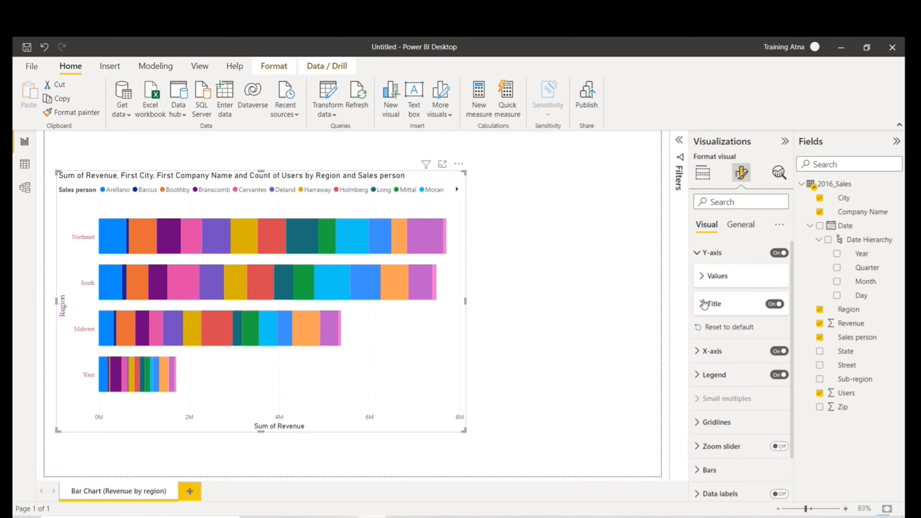
{"action": "left_click", "coordinate": [701, 253]}
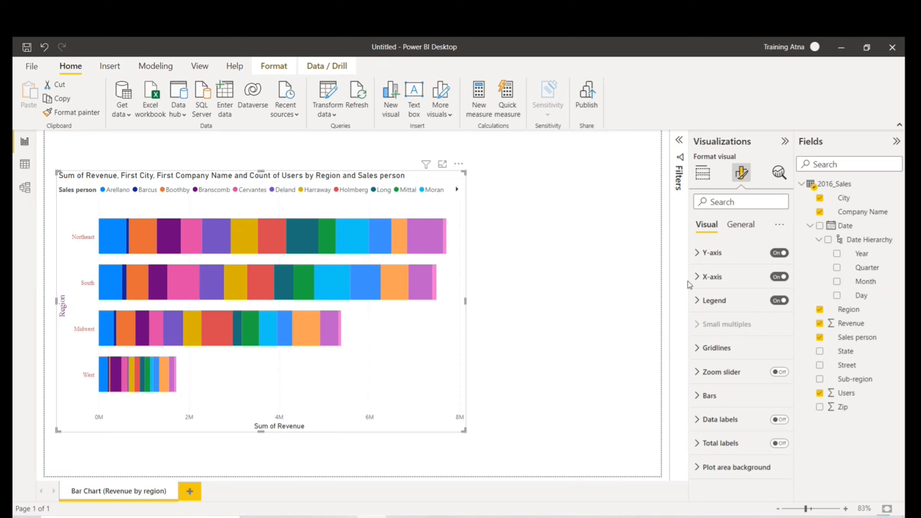
Try an X-axis range with a minimum of 10 and a maximum of 80
{"action": "left_click", "coordinate": [702, 280]}
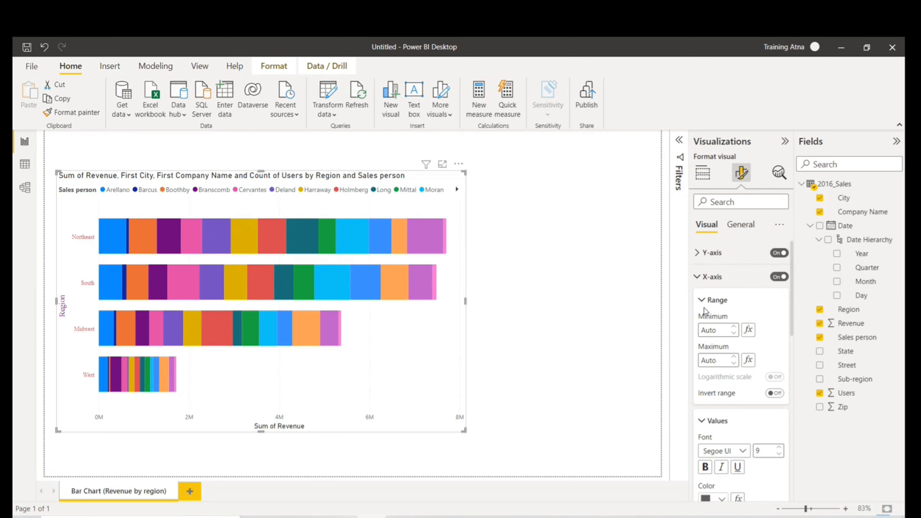
{"action": "left_click", "coordinate": [719, 329]}
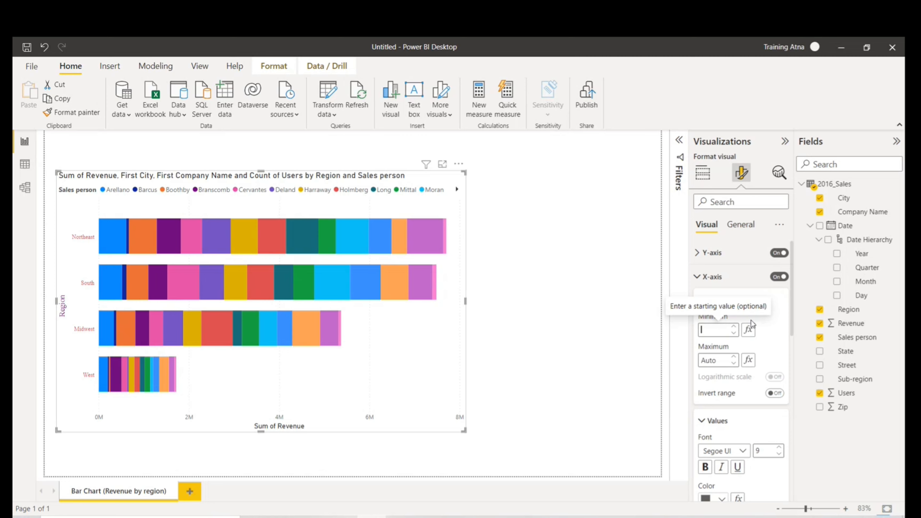
{"action": "left_click", "coordinate": [725, 332]}
{"action": "left_click", "coordinate": [724, 362]}
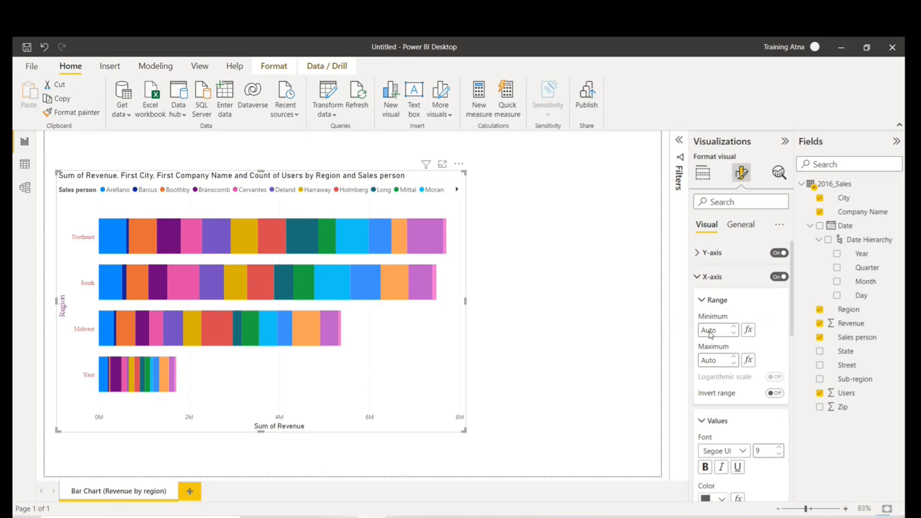
{"action": "left_click", "coordinate": [709, 334]}
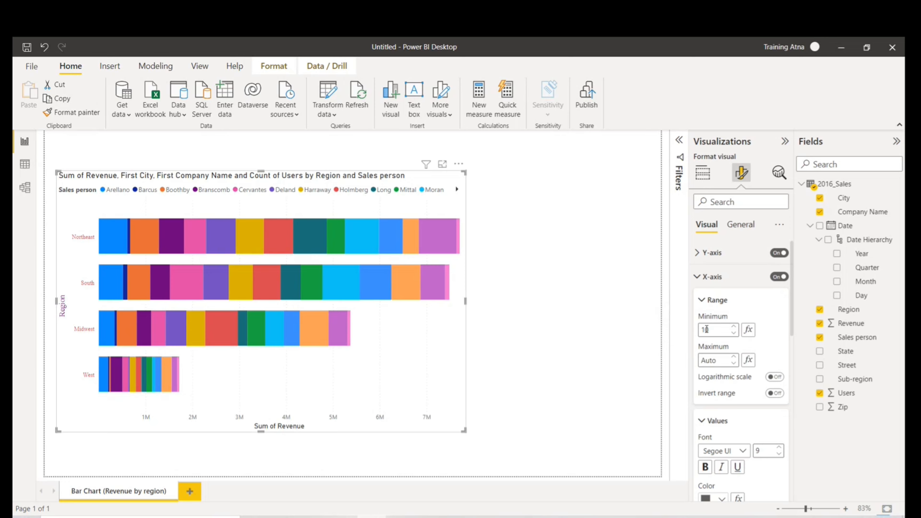
{"action": "left_click", "coordinate": [709, 362]}
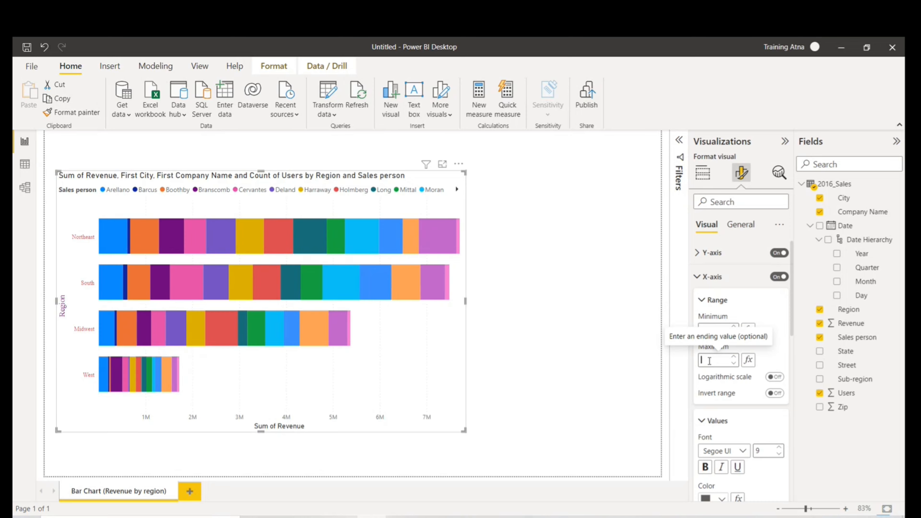
{"action": "type", "text": "8"}
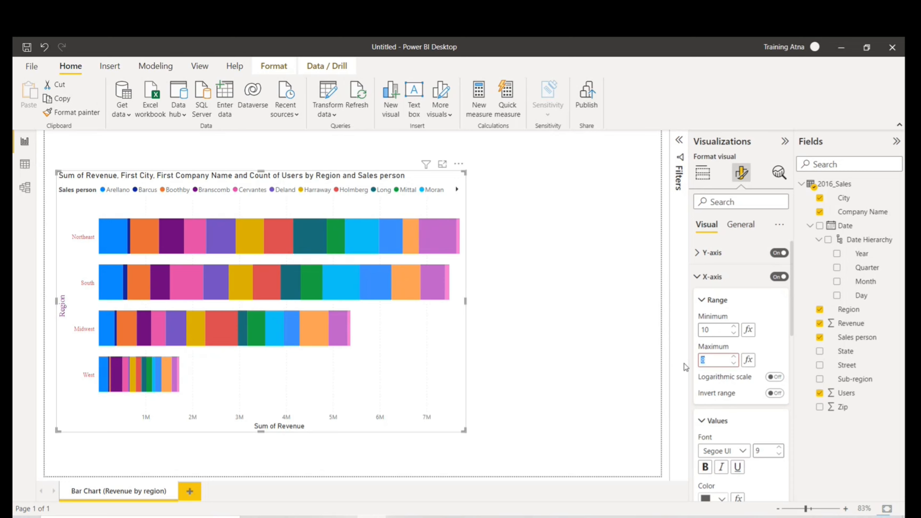
{"action": "type", "text": "0"}
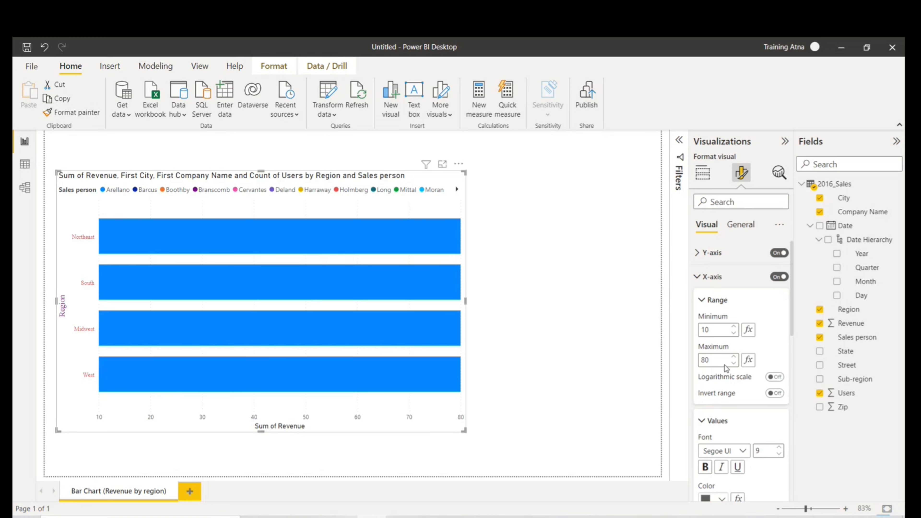
Clear the maximum and minimum of the X-axis range to return both to Auto
{"action": "left_click", "coordinate": [734, 363]}
{"action": "left_click", "coordinate": [734, 363]}
{"action": "left_click_drag", "start_coordinate": [716, 360], "coordinate": [700, 365]}
{"action": "key", "text": "BackSpace"}
{"action": "left_click", "coordinate": [110, 66]}
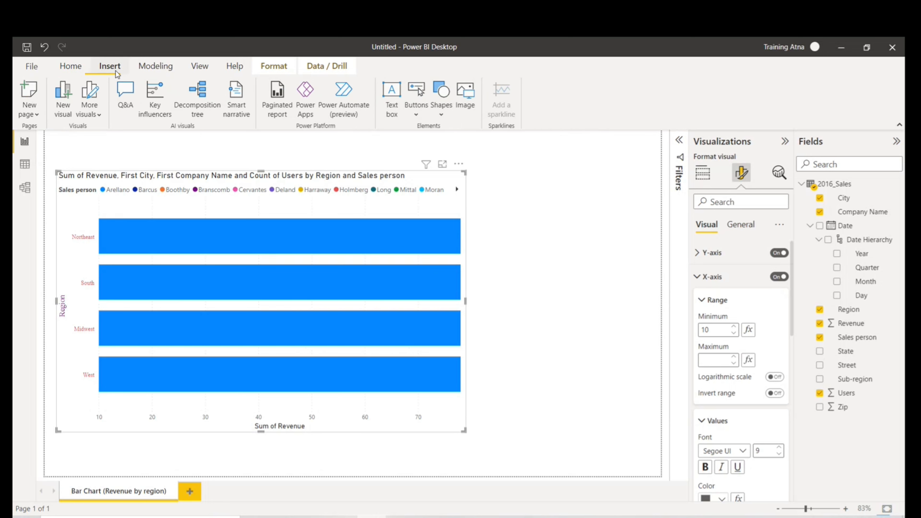
{"action": "left_click", "coordinate": [84, 67]}
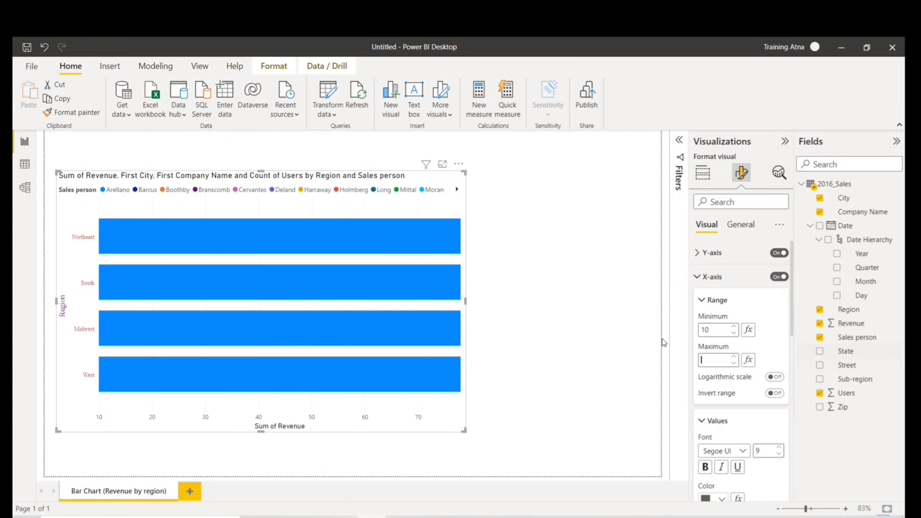
{"action": "left_click", "coordinate": [719, 330]}
{"action": "double_click", "coordinate": [719, 330]}
{"action": "key", "text": "BackSpace"}
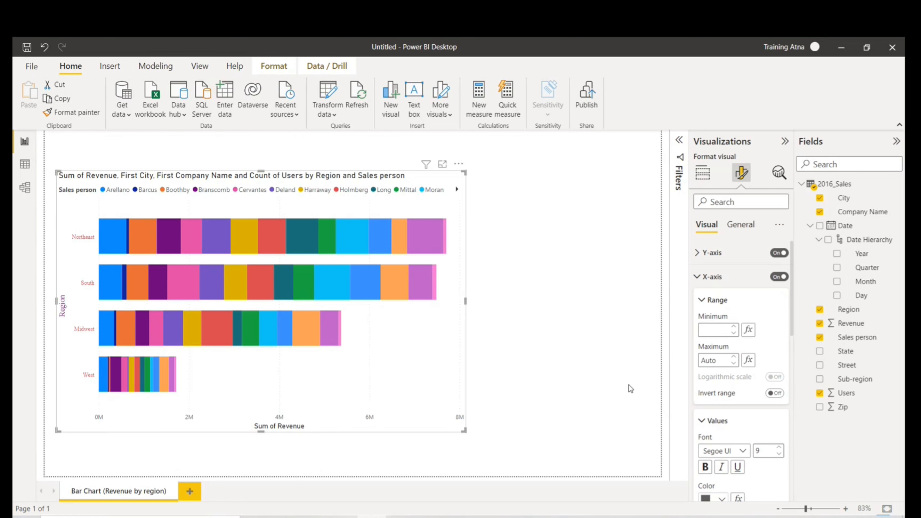
{"action": "left_click", "coordinate": [631, 389]}
Examine the format style and field choices in the conditional formatting of the X-axis range minimum, and cancel without applying it
{"action": "left_click", "coordinate": [401, 315]}
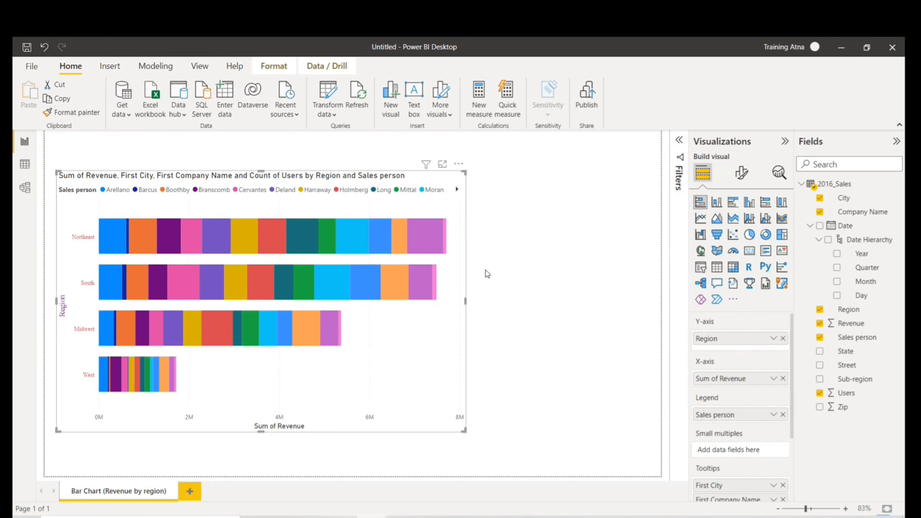
{"action": "left_click", "coordinate": [747, 174]}
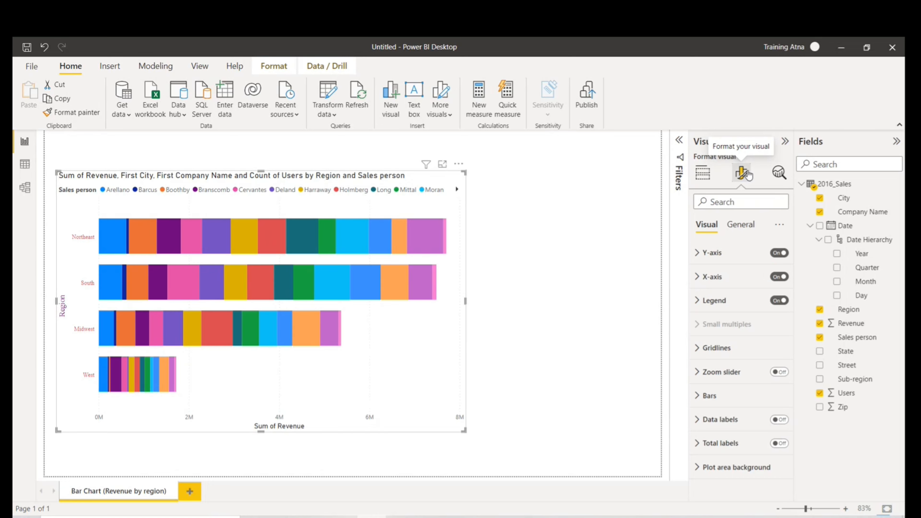
{"action": "left_click", "coordinate": [695, 284]}
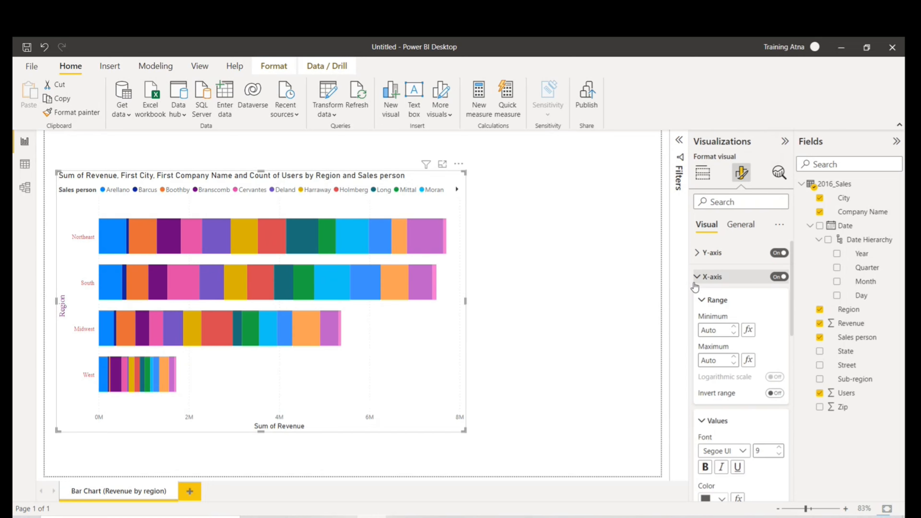
{"action": "left_click", "coordinate": [752, 336]}
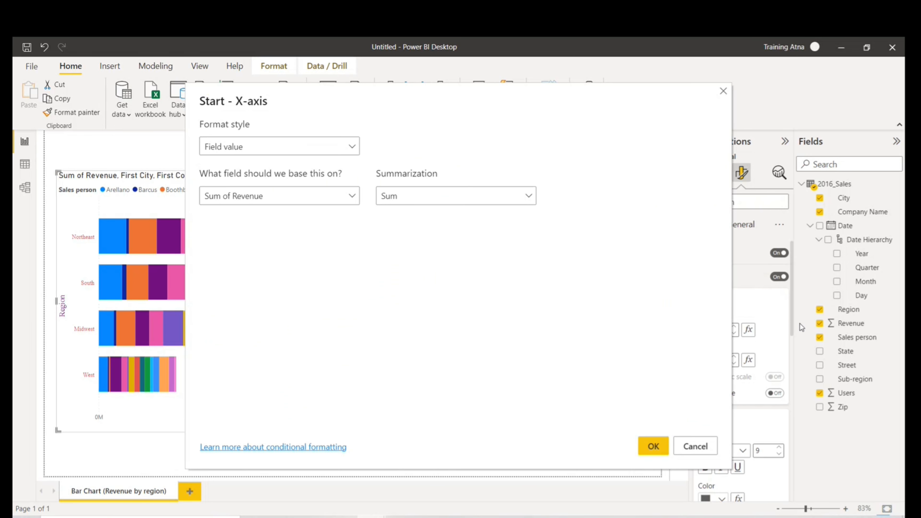
{"action": "left_click", "coordinate": [286, 146]}
{"action": "left_click", "coordinate": [288, 163]}
{"action": "left_click", "coordinate": [290, 196]}
{"action": "left_click", "coordinate": [418, 258]}
{"action": "left_click", "coordinate": [676, 449]}
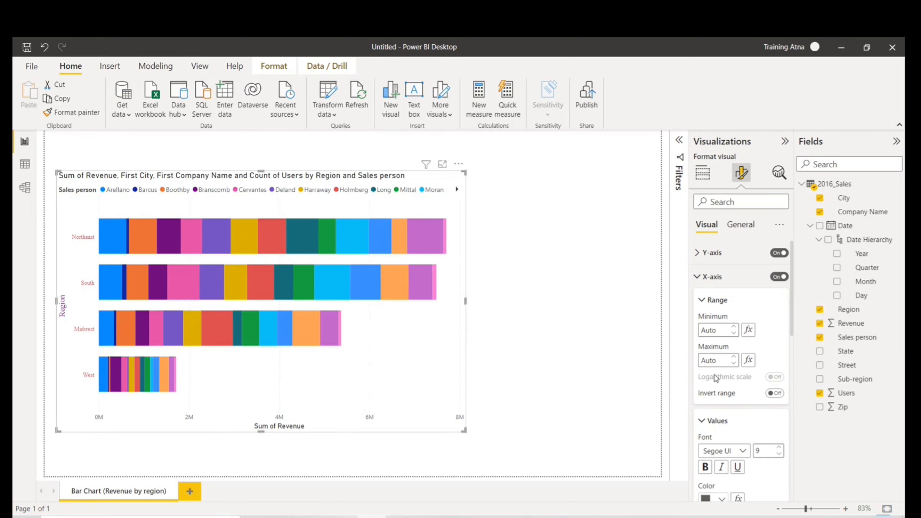
Try inverting the X-axis range, and turn the inversion back off
{"action": "mouse_move", "coordinate": [715, 378]}
{"action": "left_click", "coordinate": [776, 394]}
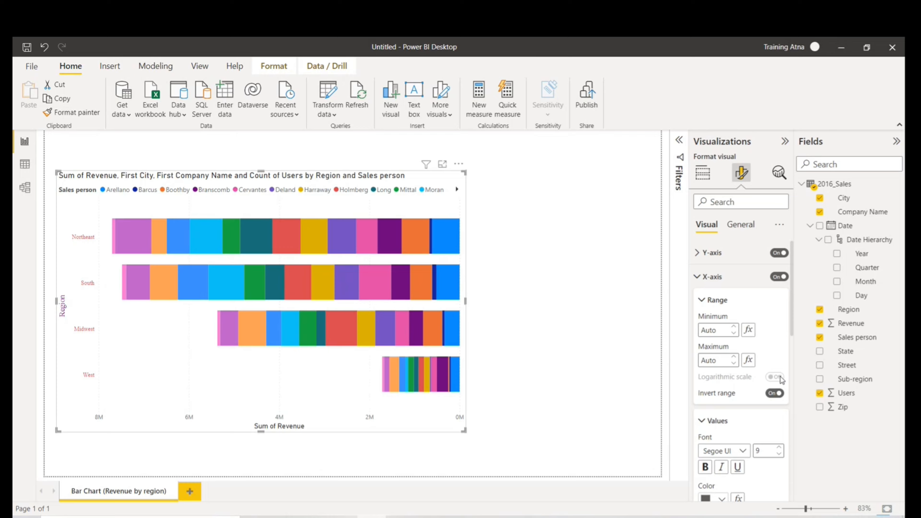
{"action": "left_click", "coordinate": [775, 393]}
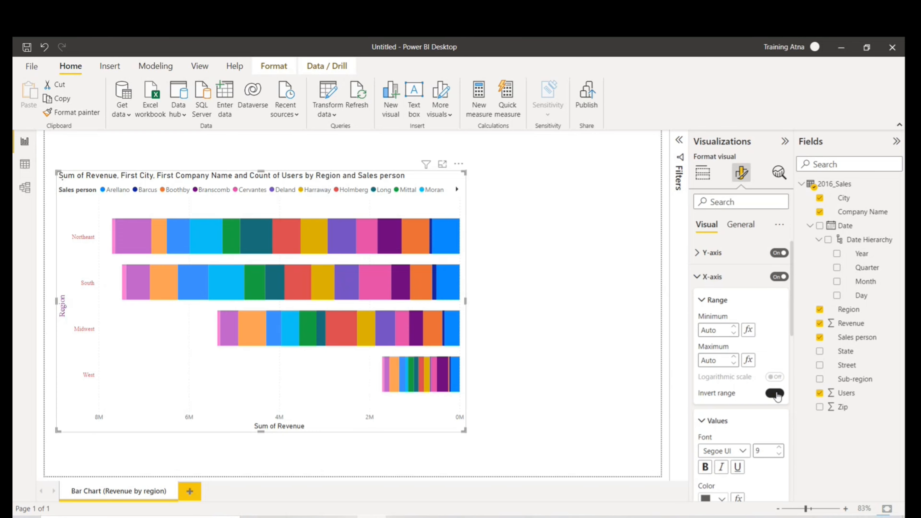
Collapse the X-axis range settings and set the font of the X-axis values to Georgia
{"action": "left_click", "coordinate": [703, 301]}
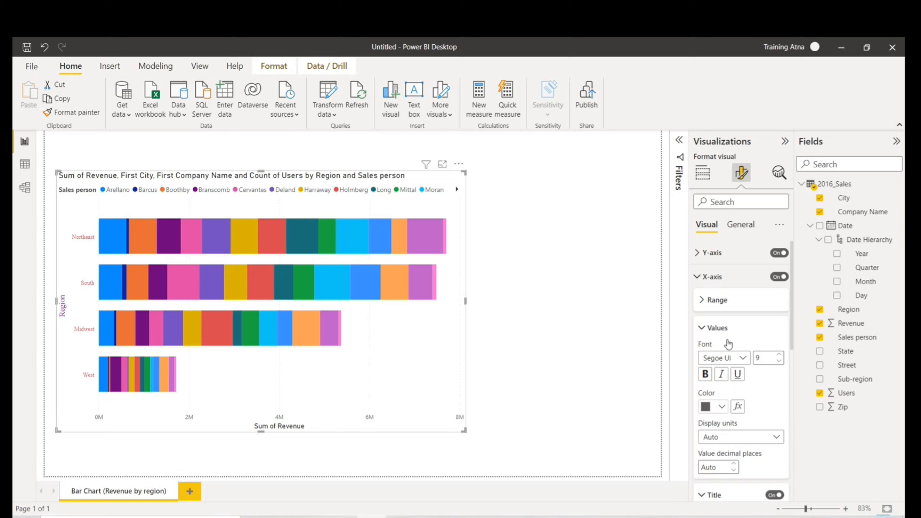
{"action": "left_click", "coordinate": [730, 357]}
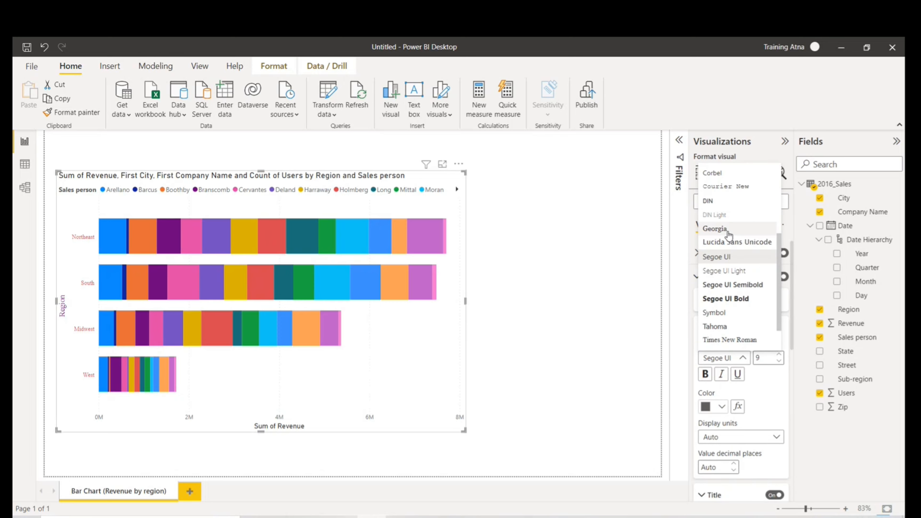
{"action": "left_click", "coordinate": [720, 229]}
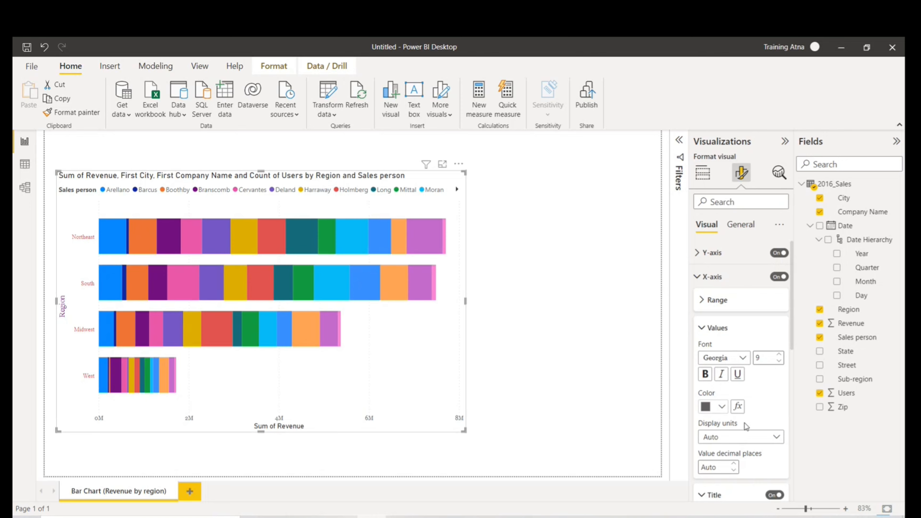
Try Thousands, Millions and Billions as the display units of the X-axis values, and return to Thousands
{"action": "scroll", "coordinate": [738, 397], "scroll_direction": "down", "scroll_amount": 2}
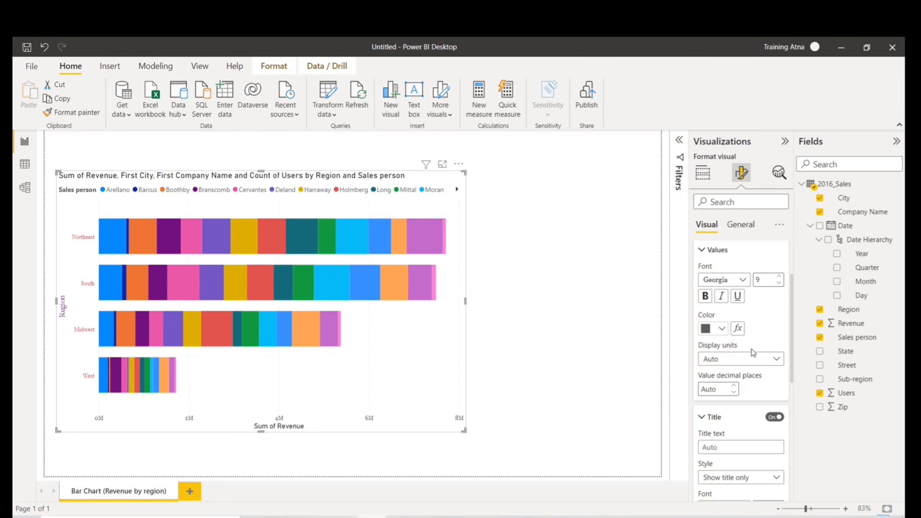
{"action": "left_click", "coordinate": [747, 363]}
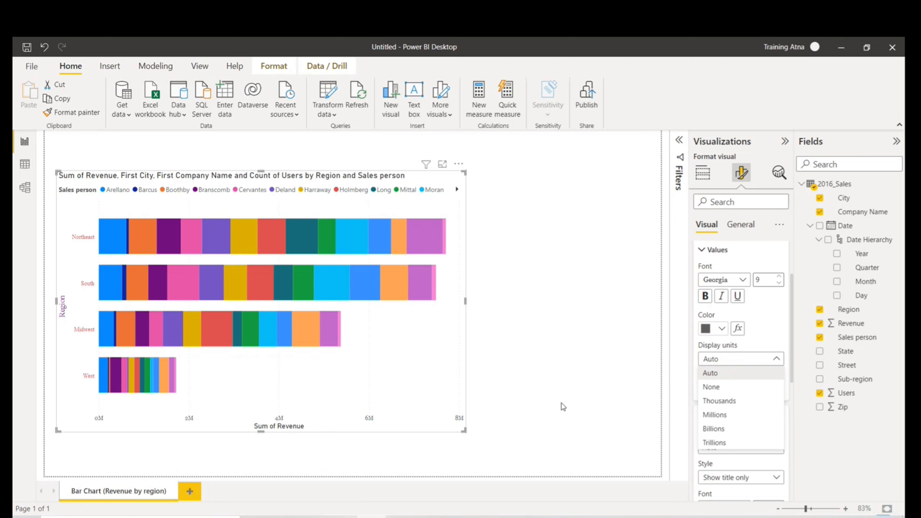
{"action": "left_click", "coordinate": [738, 395]}
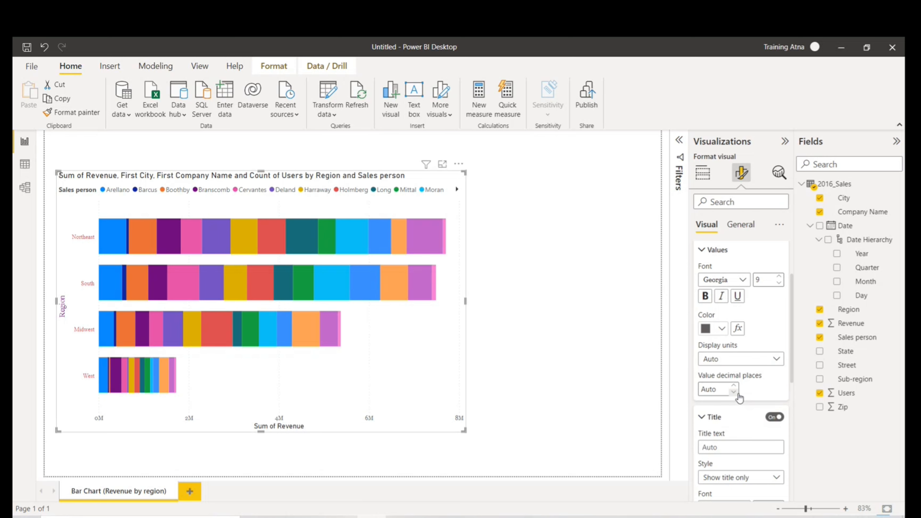
{"action": "left_click", "coordinate": [725, 364]}
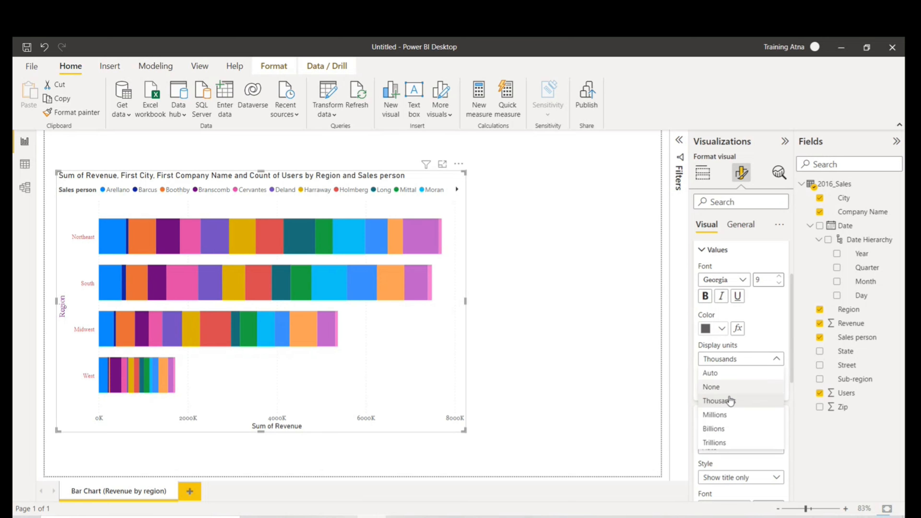
{"action": "left_click", "coordinate": [726, 415]}
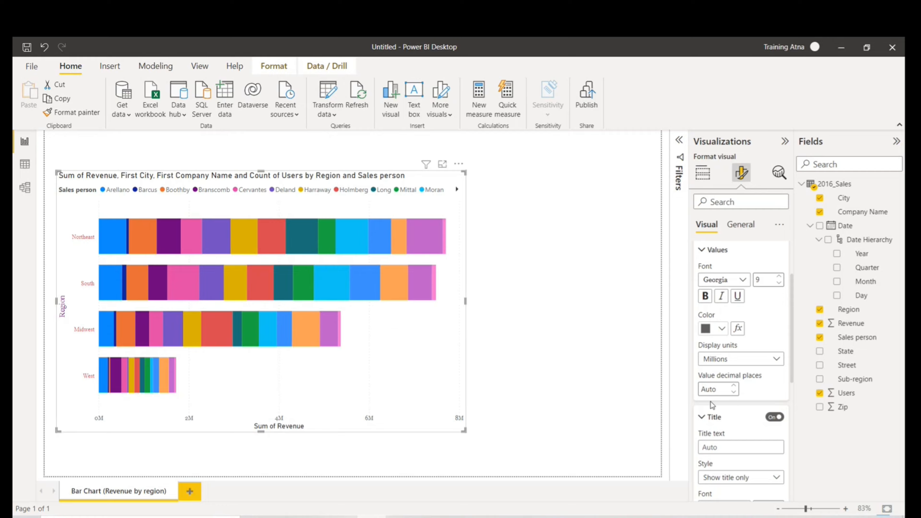
{"action": "left_click", "coordinate": [722, 360]}
{"action": "left_click", "coordinate": [737, 434]}
{"action": "left_click", "coordinate": [721, 361]}
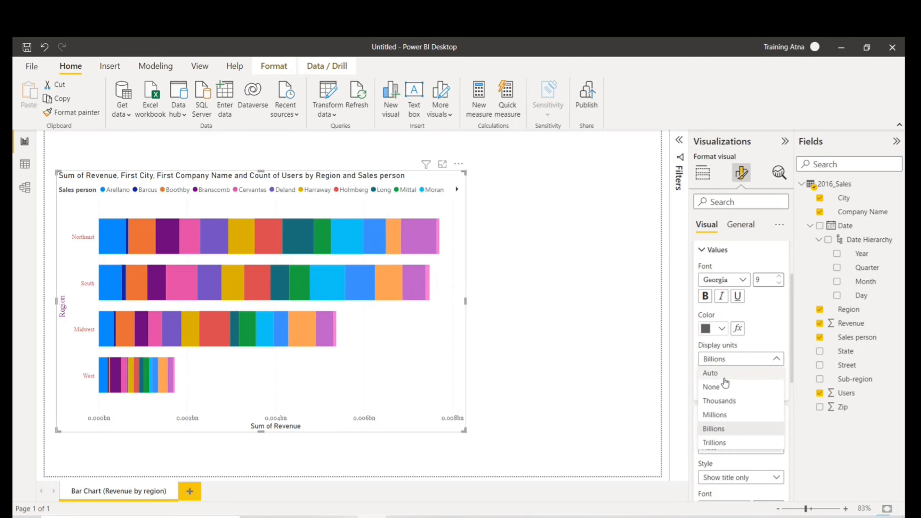
{"action": "left_click", "coordinate": [723, 401]}
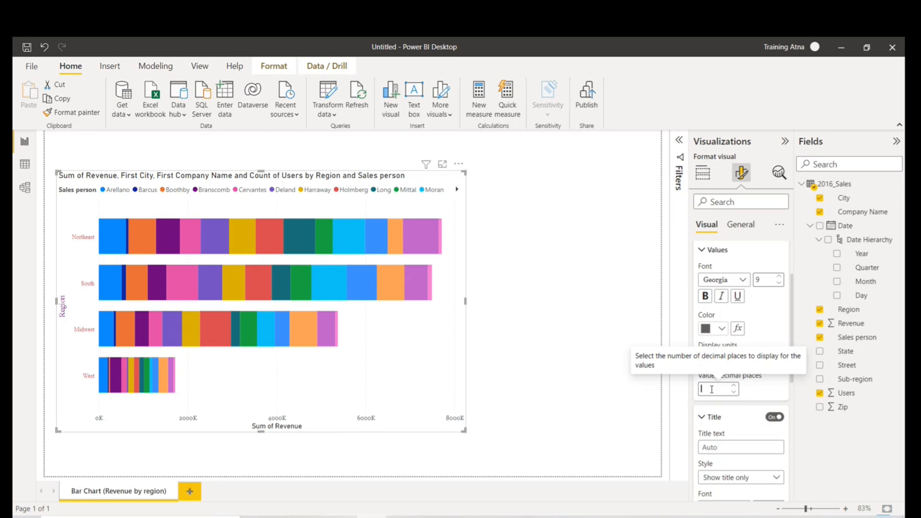
Try 1 and 3 decimal places for the X-axis values, and clear the entry again
{"action": "type", "text": "1"}
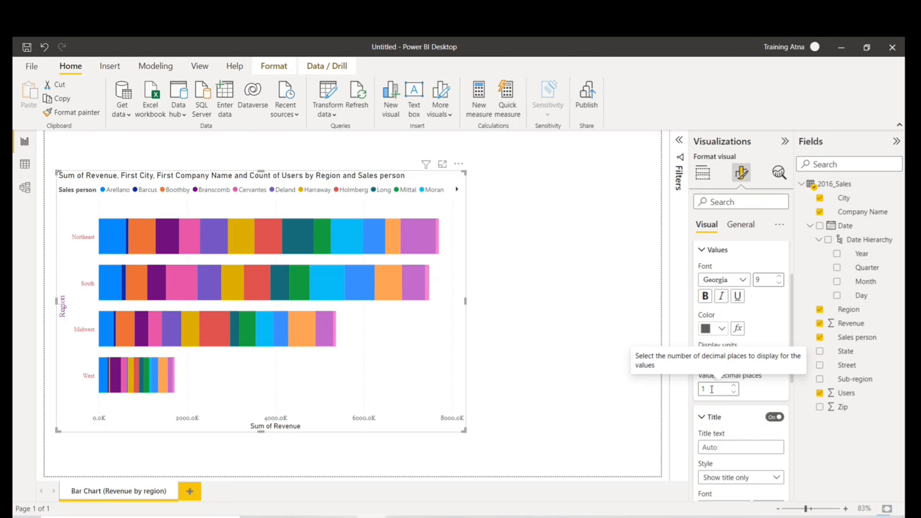
{"action": "key", "text": "BackSpace"}
{"action": "type", "text": "3"}
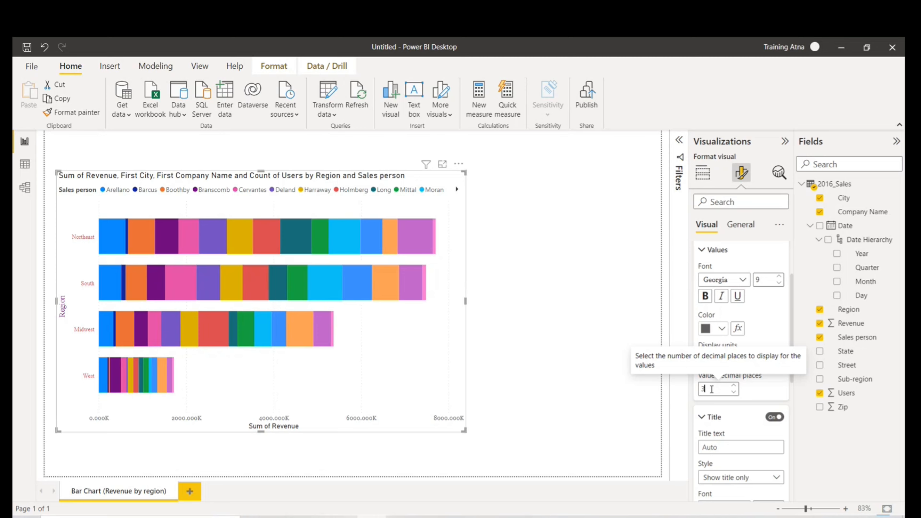
{"action": "key", "text": "BackSpace"}
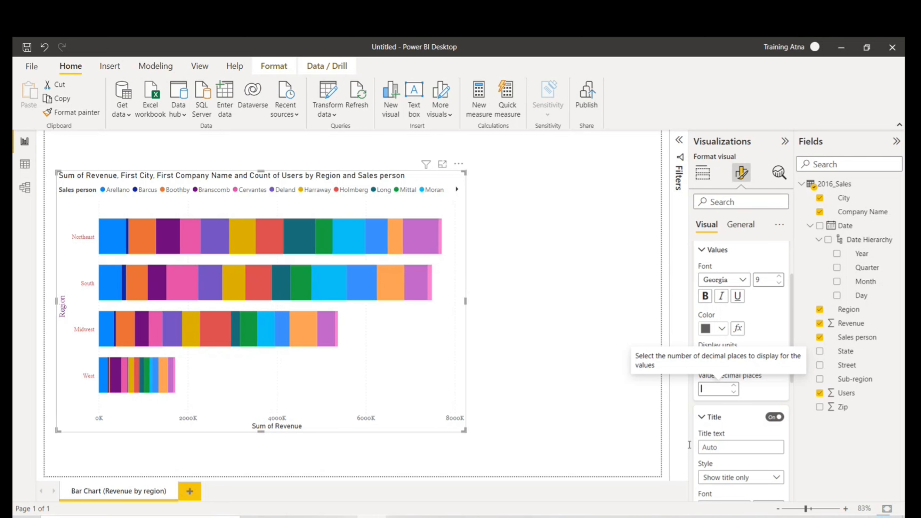
Reopen the bar chart's X-axis formatting and set the display units of its values to Auto
{"action": "left_click", "coordinate": [658, 370]}
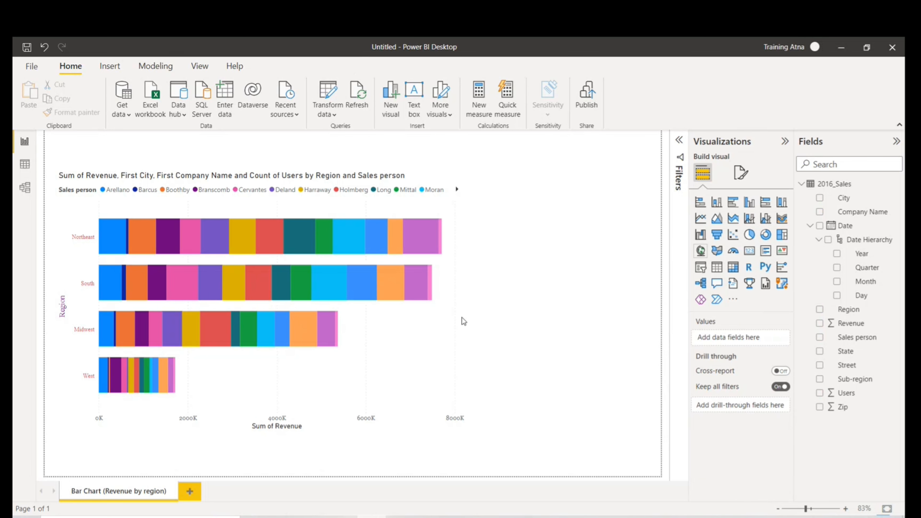
{"action": "left_click", "coordinate": [443, 178]}
{"action": "left_click", "coordinate": [741, 183]}
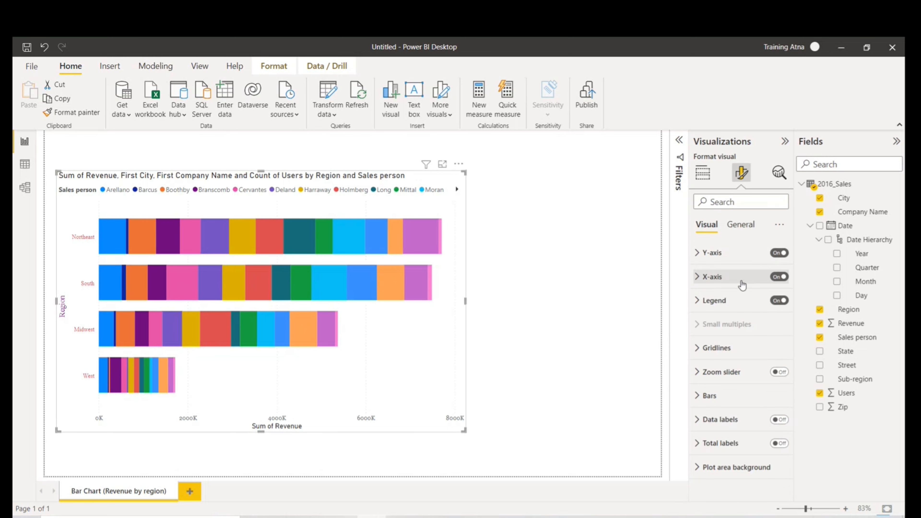
{"action": "left_click", "coordinate": [704, 278]}
{"action": "scroll", "coordinate": [744, 351], "scroll_direction": "down", "scroll_amount": 10}
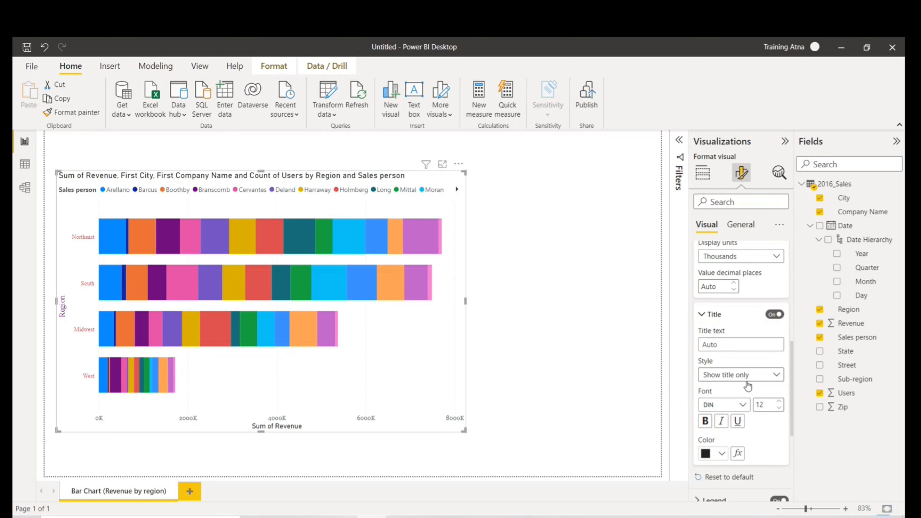
{"action": "scroll", "coordinate": [733, 308], "scroll_direction": "up", "scroll_amount": 4}
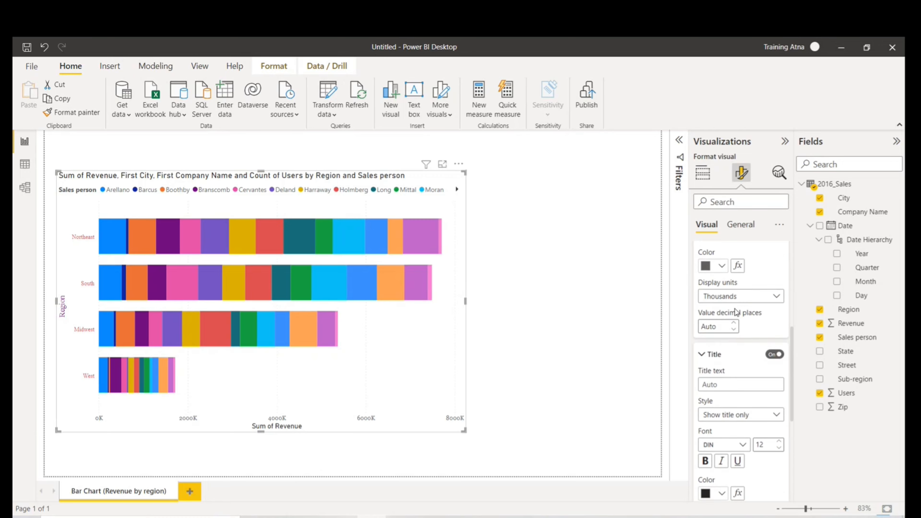
{"action": "scroll", "coordinate": [736, 312], "scroll_direction": "up", "scroll_amount": 2}
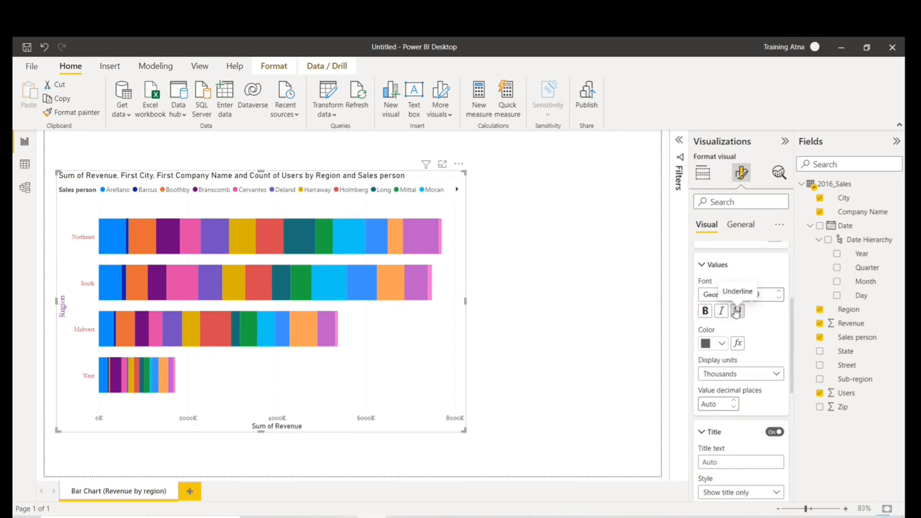
{"action": "left_click", "coordinate": [744, 374]}
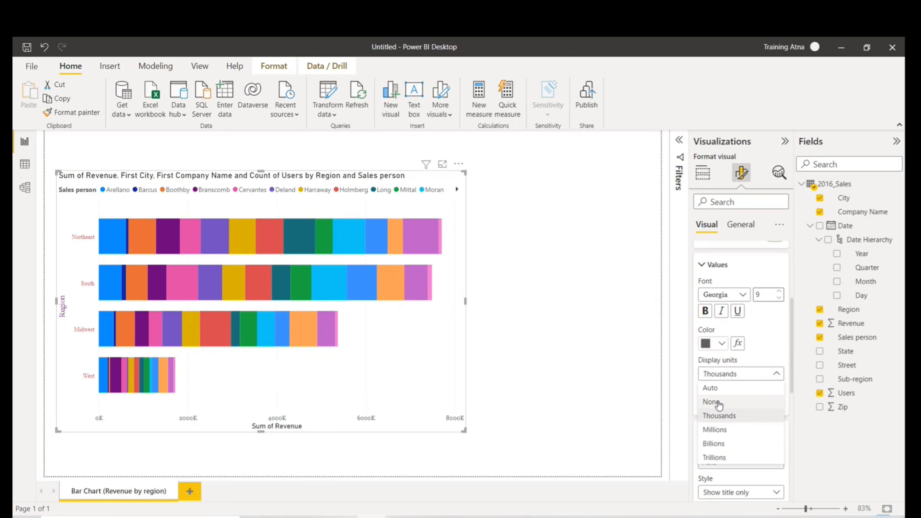
{"action": "left_click", "coordinate": [711, 388]}
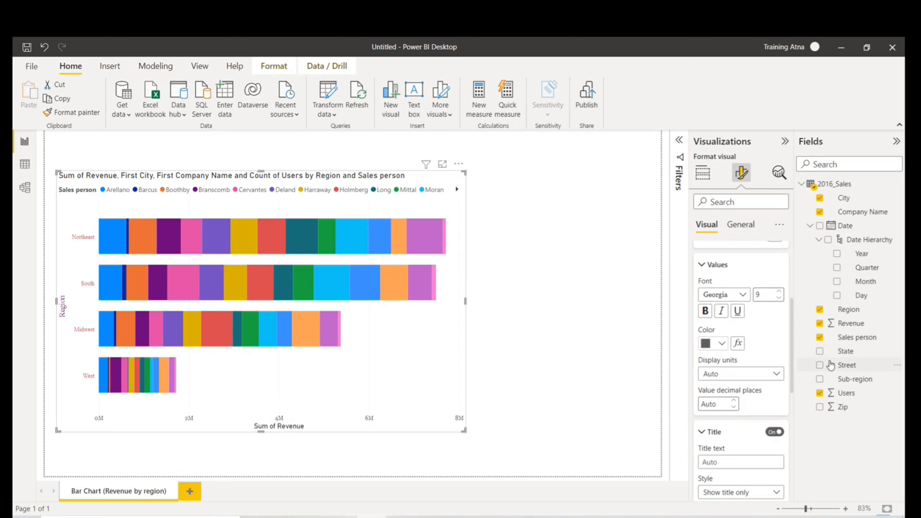
Collapse the Values and Range settings of the X-axis
{"action": "left_click", "coordinate": [711, 266]}
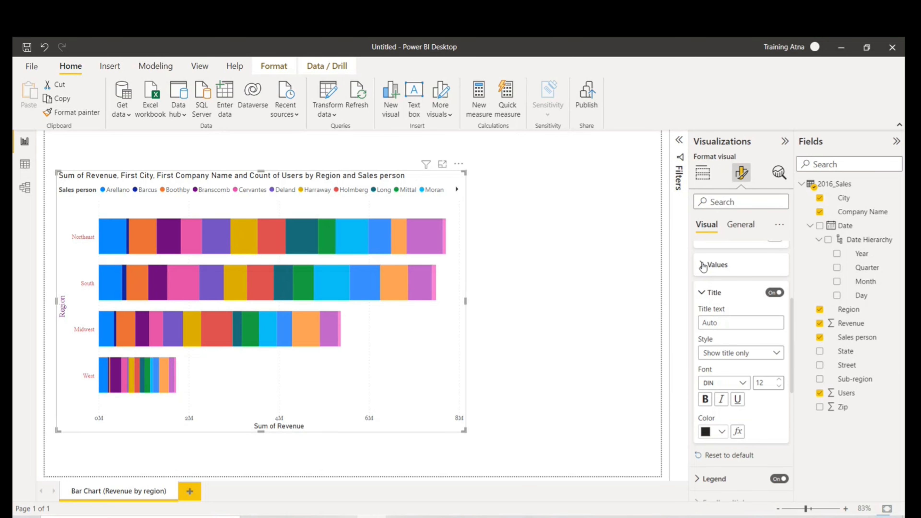
{"action": "scroll", "coordinate": [708, 325], "scroll_direction": "up", "scroll_amount": 4}
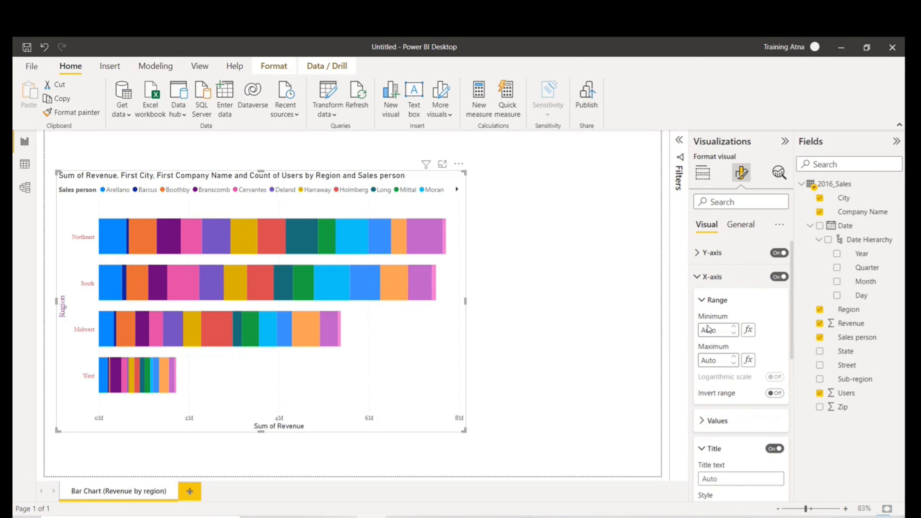
{"action": "left_click", "coordinate": [705, 306]}
{"action": "scroll", "coordinate": [729, 317], "scroll_direction": "down", "scroll_amount": 4}
{"action": "scroll", "coordinate": [720, 324], "scroll_direction": "up", "scroll_amount": 2}
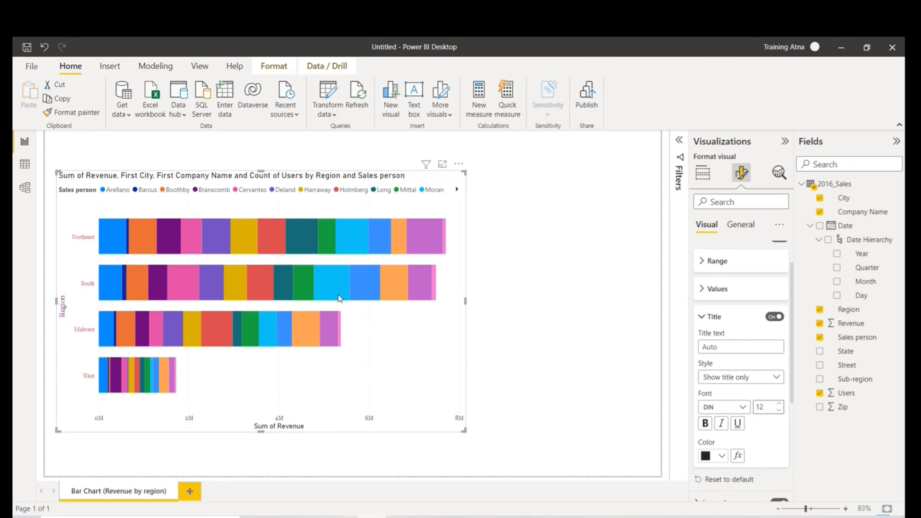
Switch the X-axis title off and back on, and set its text to "Total Revenue"
{"action": "left_click", "coordinate": [776, 318]}
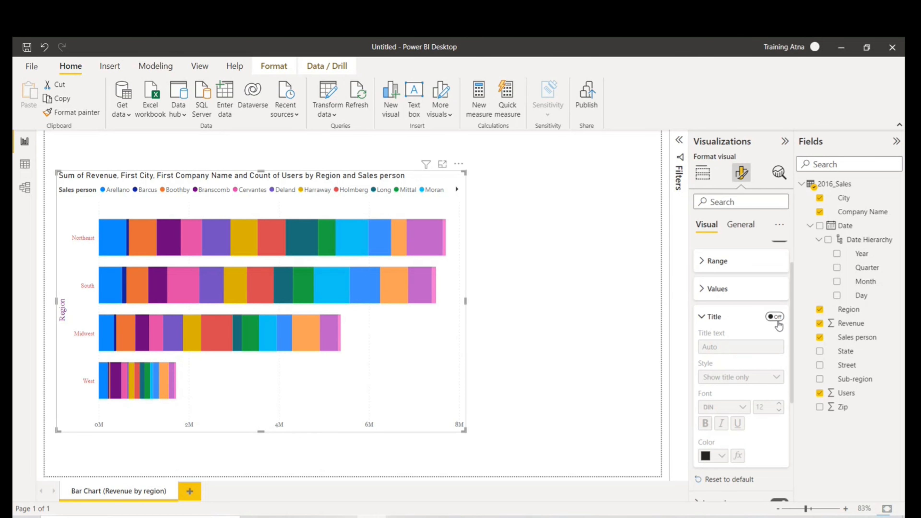
{"action": "left_click", "coordinate": [776, 320]}
{"action": "left_click", "coordinate": [724, 346]}
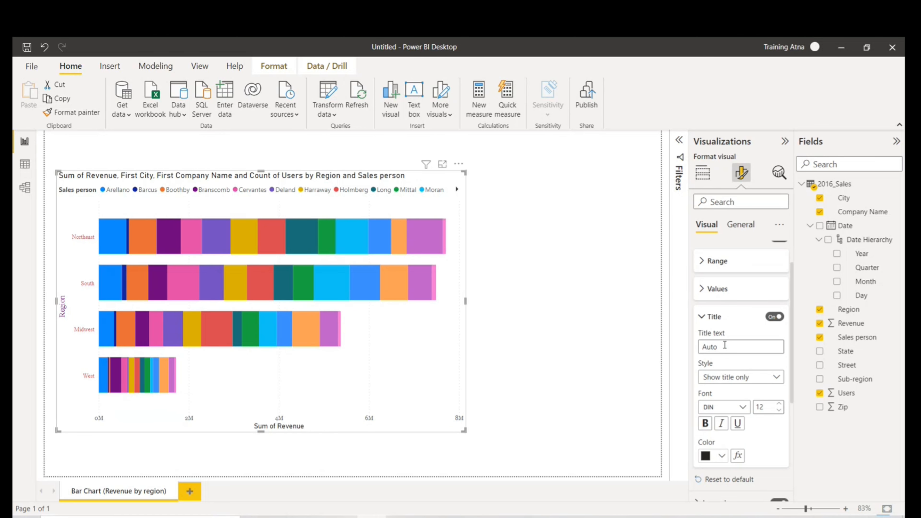
{"action": "type", "text": "S"}
{"action": "key", "text": "BackSpace"}
{"action": "type", "text": "Total Revenue"}
Examine the style choices of the X-axis title, and collapse the title and X-axis settings
{"action": "left_click", "coordinate": [741, 378]}
{"action": "left_click", "coordinate": [738, 410]}
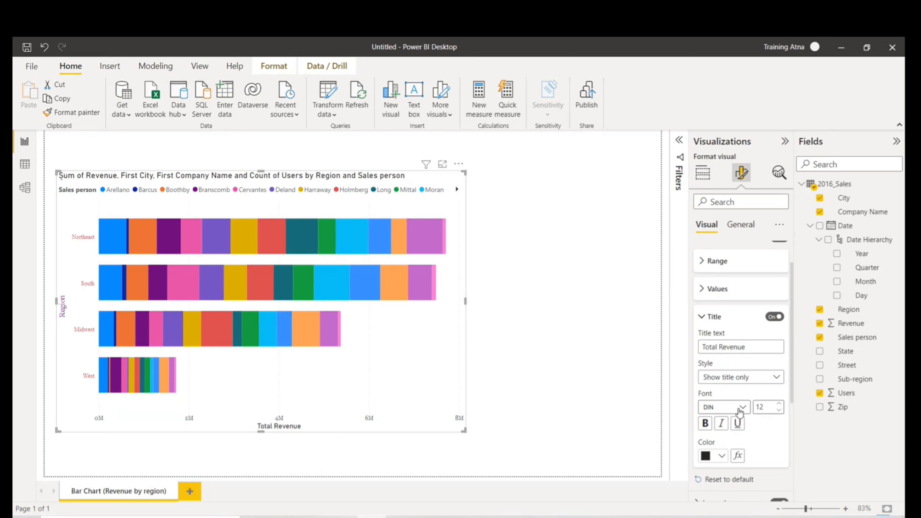
{"action": "left_click", "coordinate": [740, 377]}
{"action": "left_click", "coordinate": [738, 397]}
{"action": "scroll", "coordinate": [762, 417], "scroll_direction": "up", "scroll_amount": 1}
{"action": "left_click", "coordinate": [700, 359]}
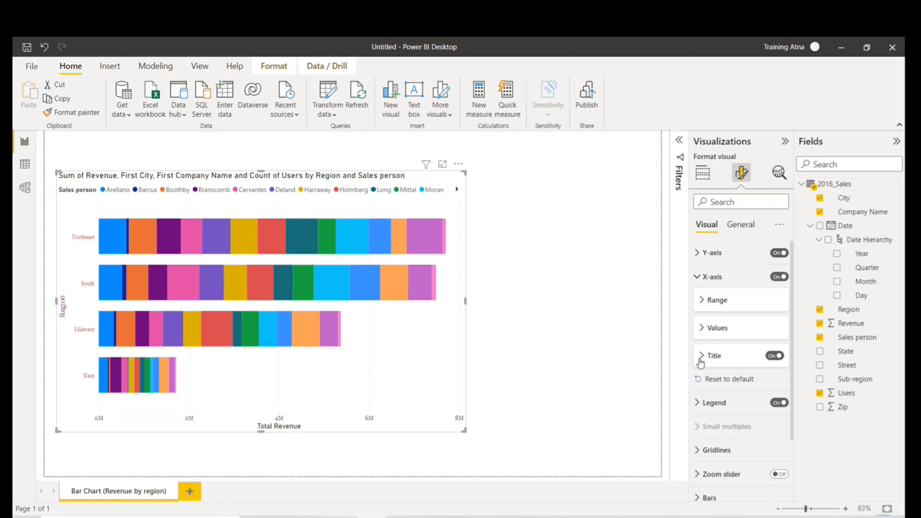
{"action": "left_click", "coordinate": [716, 277]}
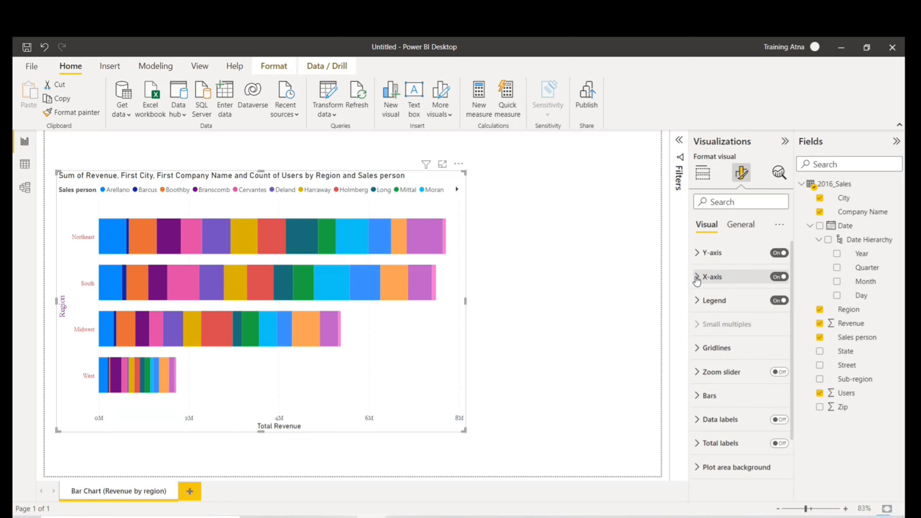
Try hiding the chart's legend, and turn it back on
{"action": "left_click", "coordinate": [697, 305]}
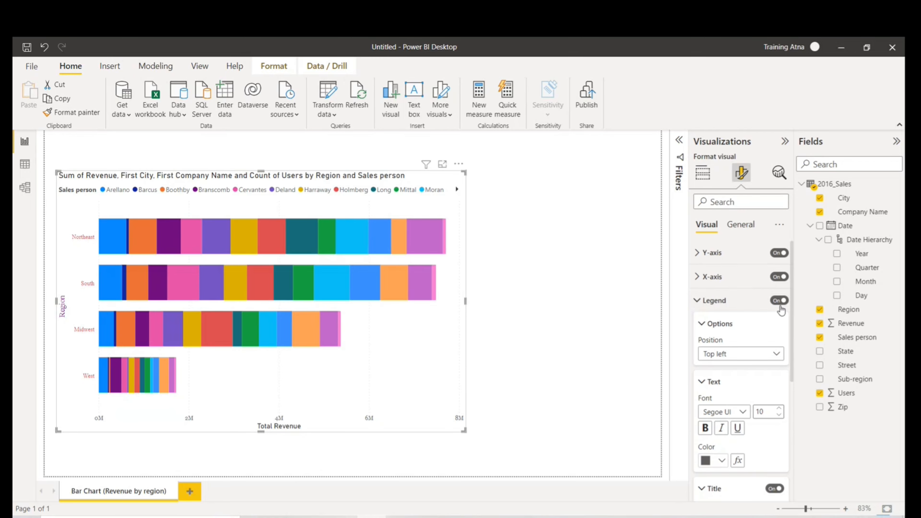
{"action": "left_click", "coordinate": [770, 300]}
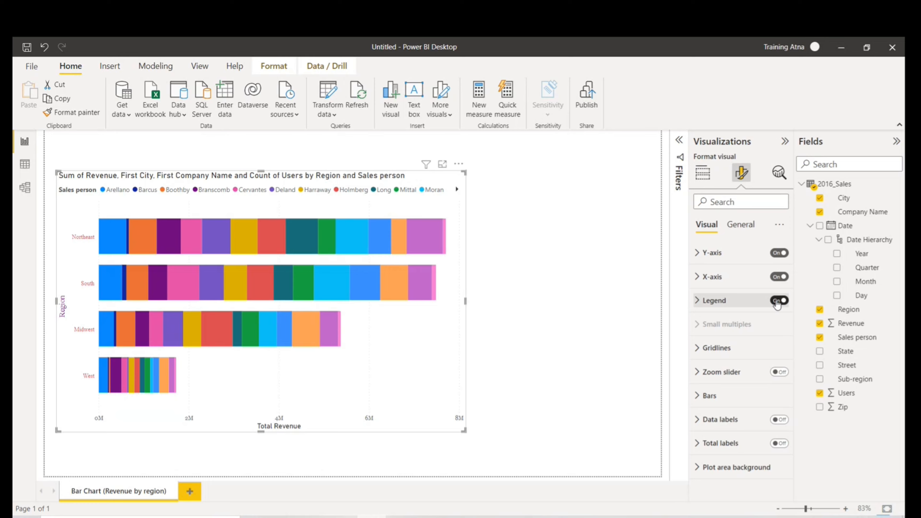
{"action": "left_click", "coordinate": [780, 300]}
{"action": "left_click", "coordinate": [780, 301]}
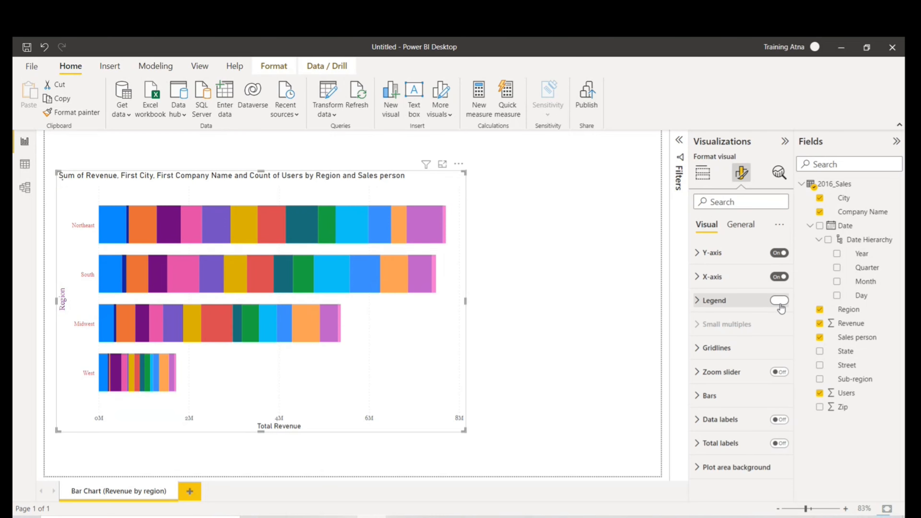
Expand the legend settings and try the Top center and Top left stacked positions for the legend
{"action": "left_click", "coordinate": [697, 304]}
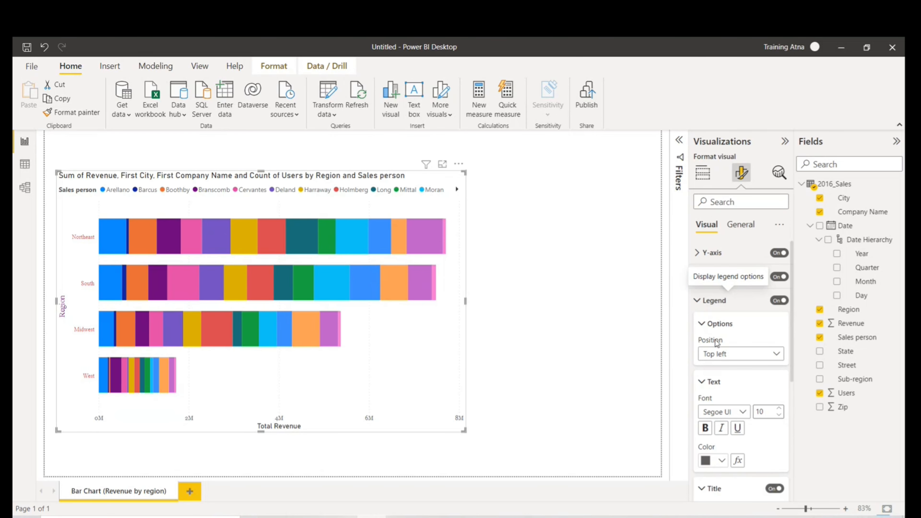
{"action": "scroll", "coordinate": [722, 345], "scroll_direction": "down", "scroll_amount": 2}
{"action": "left_click", "coordinate": [726, 316]}
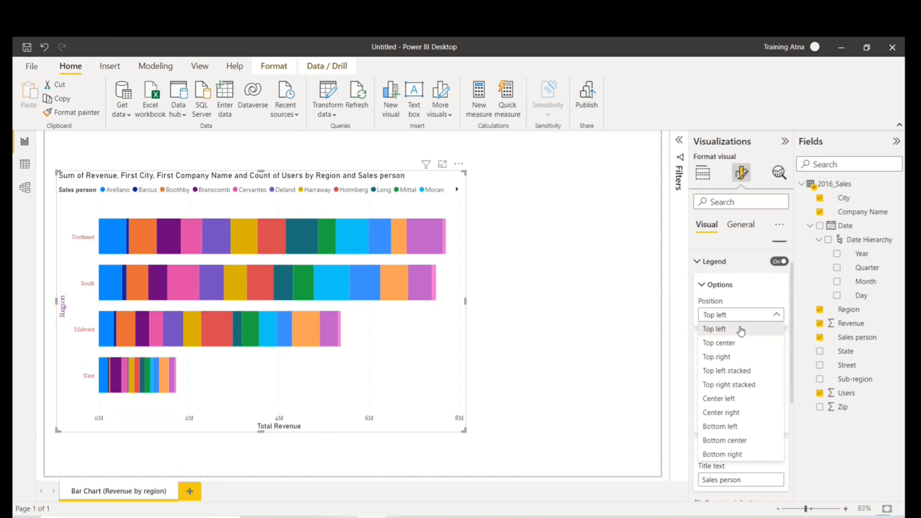
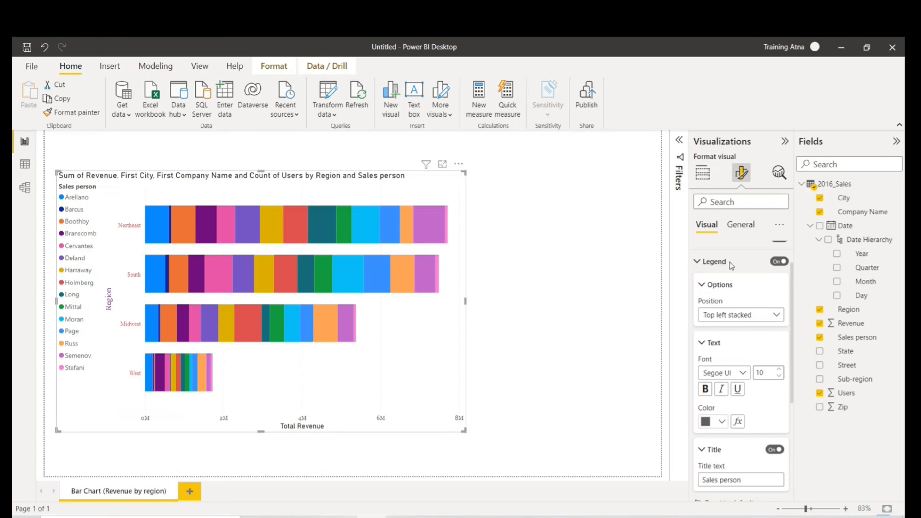
{"action": "left_click", "coordinate": [736, 315]}
{"action": "left_click", "coordinate": [729, 343]}
{"action": "left_click", "coordinate": [740, 316]}
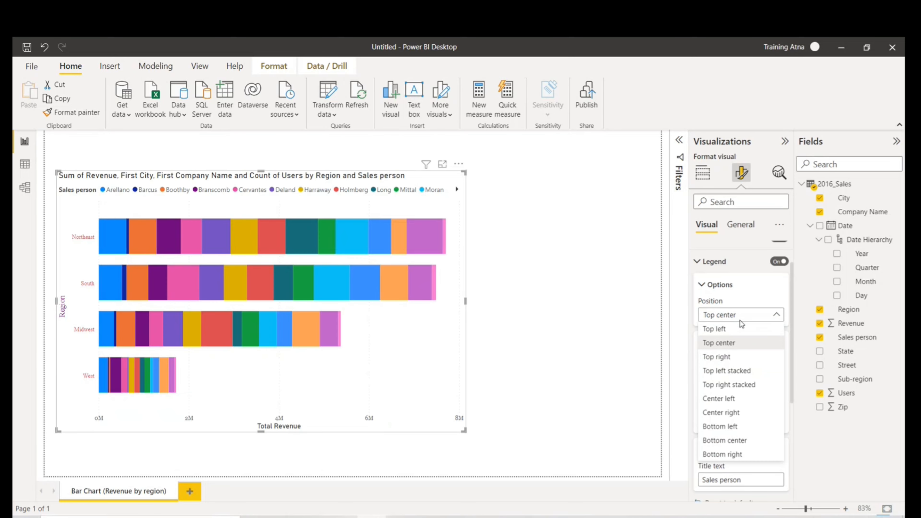
{"action": "left_click", "coordinate": [741, 345]}
{"action": "key", "text": "Down"}
{"action": "key", "text": "Down"}
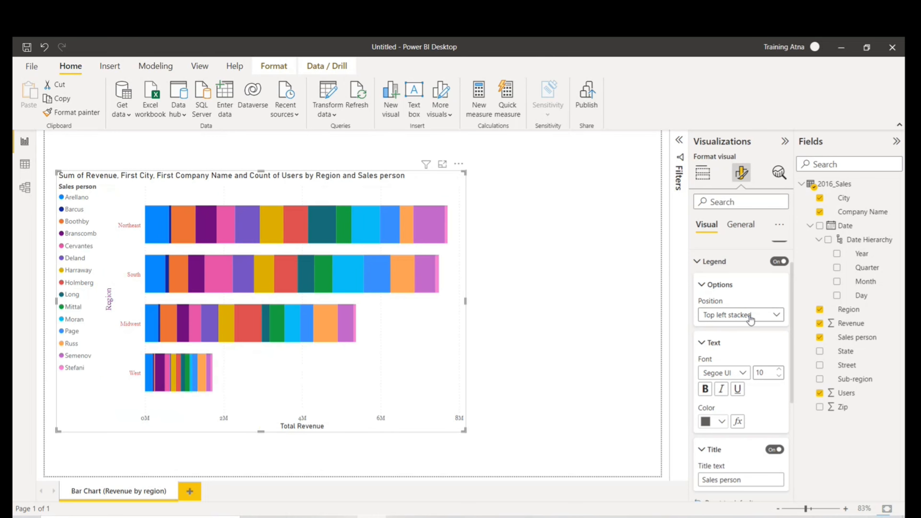
Try the Bottom left and Bottom right positions for the legend
{"action": "left_click", "coordinate": [747, 318]}
{"action": "left_click", "coordinate": [755, 427]}
{"action": "left_click", "coordinate": [752, 316]}
{"action": "left_click", "coordinate": [747, 458]}
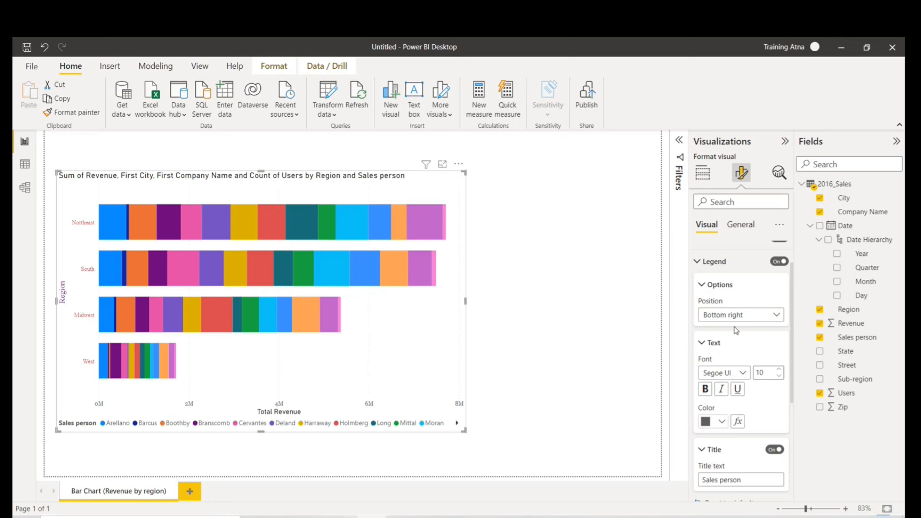
Set the legend position to Top center, and switch the legend off and back on
{"action": "left_click", "coordinate": [736, 316]}
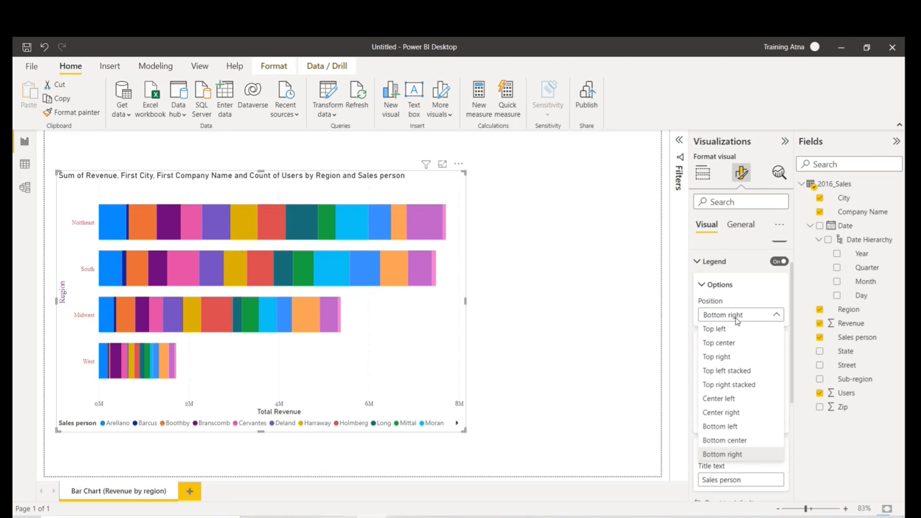
{"action": "left_click", "coordinate": [735, 343]}
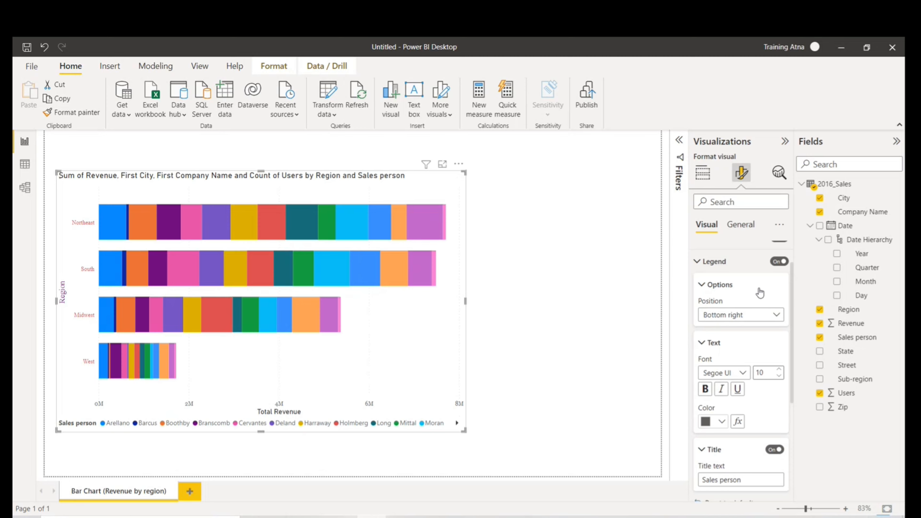
{"action": "left_click", "coordinate": [778, 262]}
{"action": "left_click", "coordinate": [777, 262]}
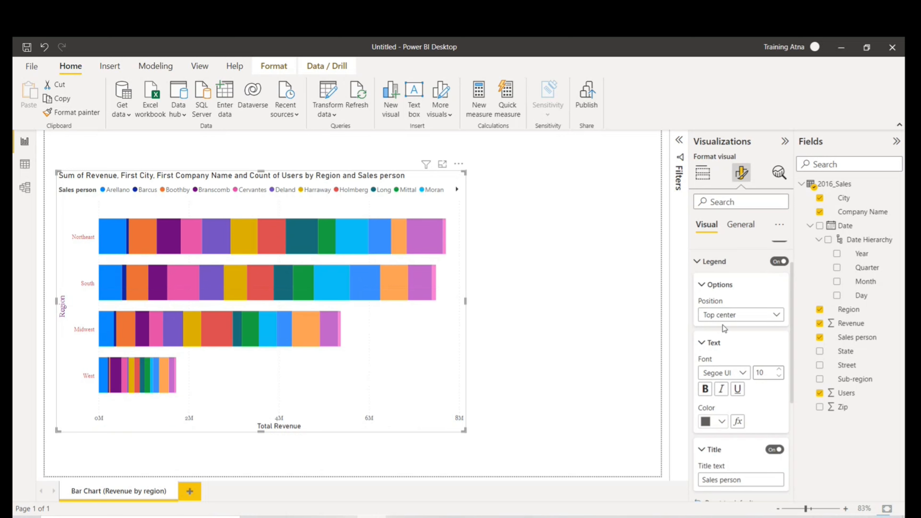
Collapse the legend's Options, Text and Title settings and the whole Legend section
{"action": "left_click", "coordinate": [702, 286]}
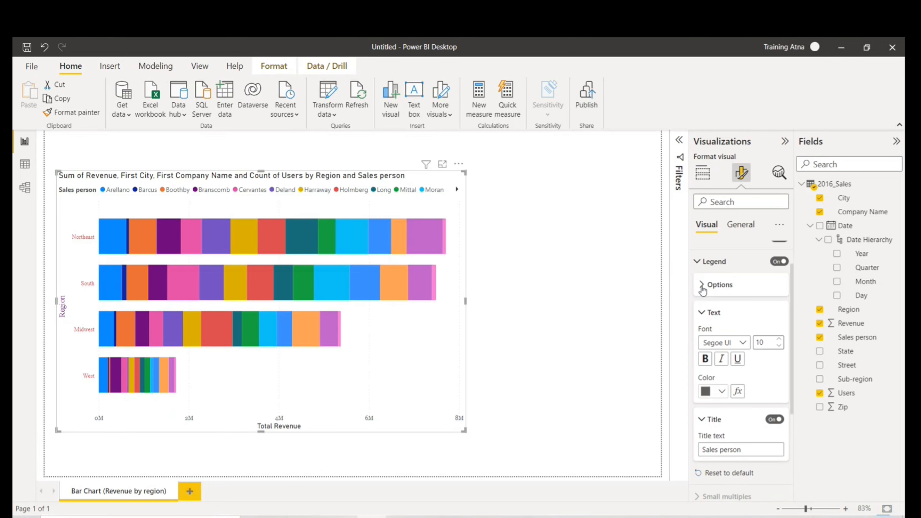
{"action": "left_click", "coordinate": [704, 314]}
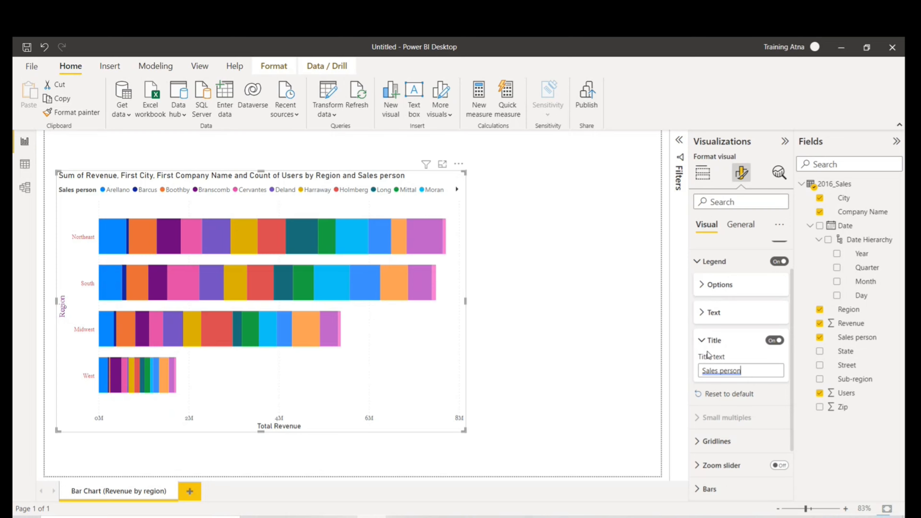
{"action": "left_click", "coordinate": [702, 341]}
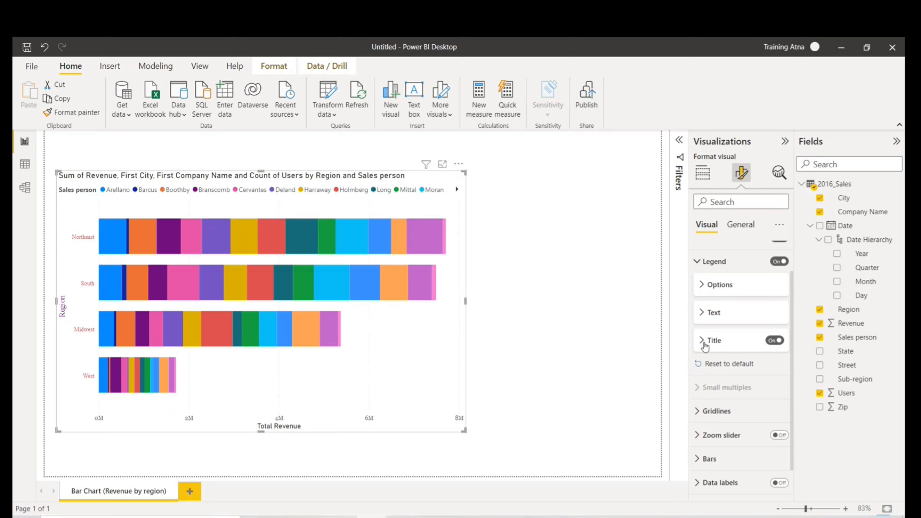
{"action": "left_click", "coordinate": [696, 263]}
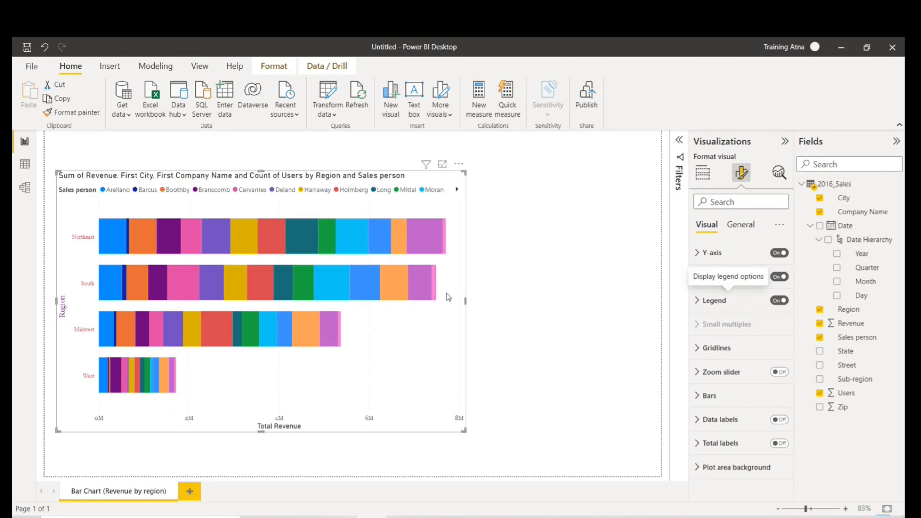
Set the chart's vertical gridlines to the Solid style and colour them red
{"action": "left_click", "coordinate": [702, 355]}
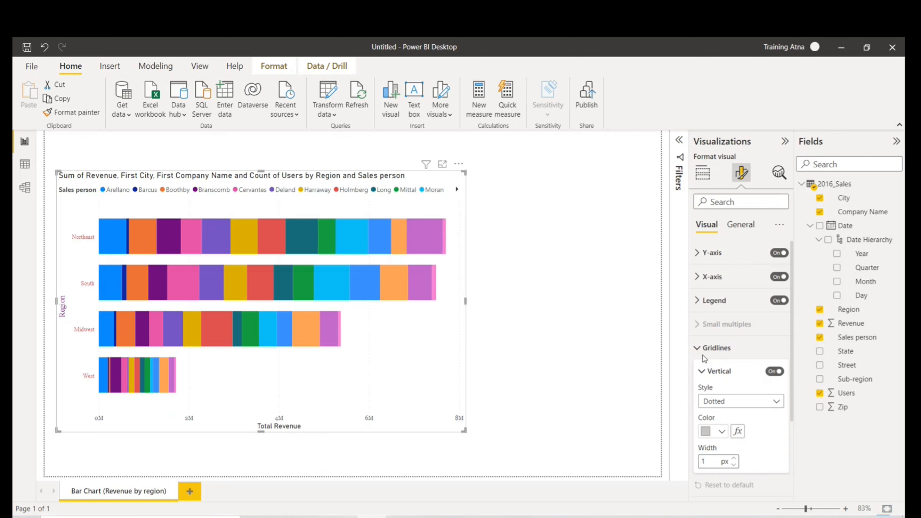
{"action": "scroll", "coordinate": [708, 409], "scroll_direction": "down", "scroll_amount": 2}
{"action": "left_click", "coordinate": [723, 323]}
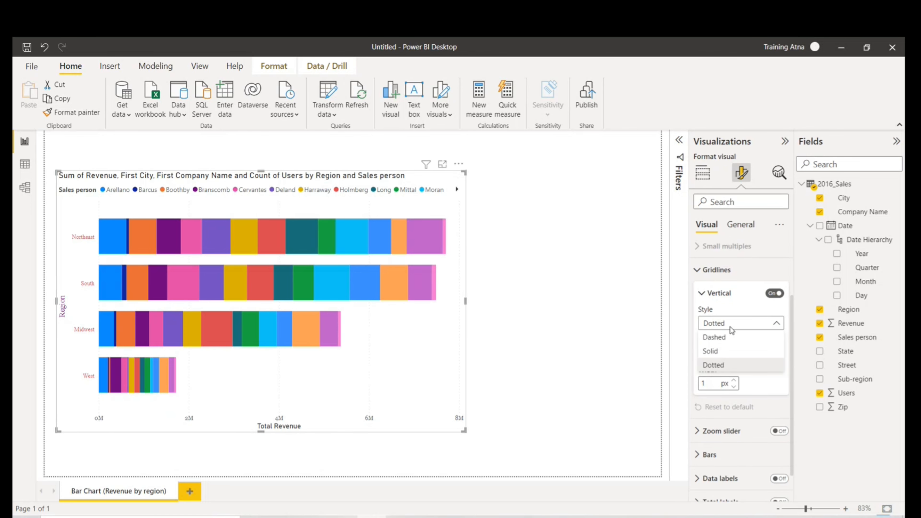
{"action": "left_click", "coordinate": [731, 350]}
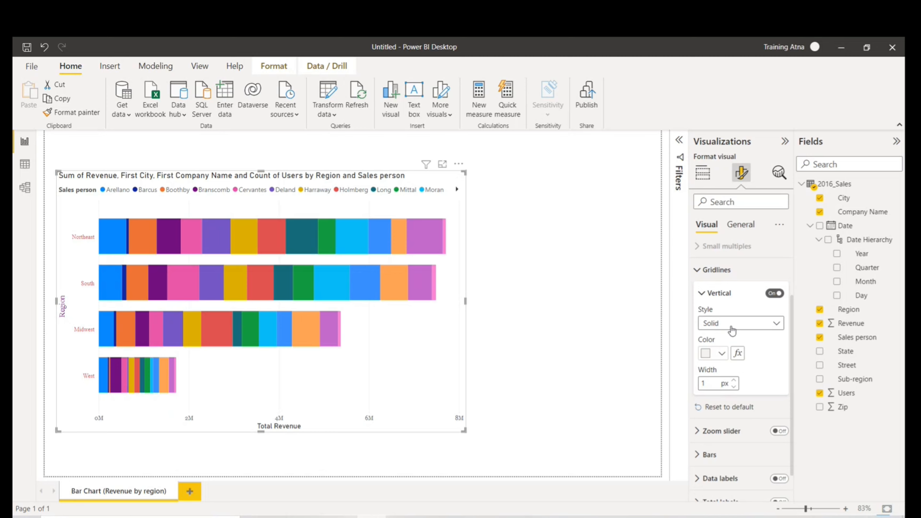
{"action": "left_click", "coordinate": [719, 354]}
{"action": "left_click", "coordinate": [726, 307]}
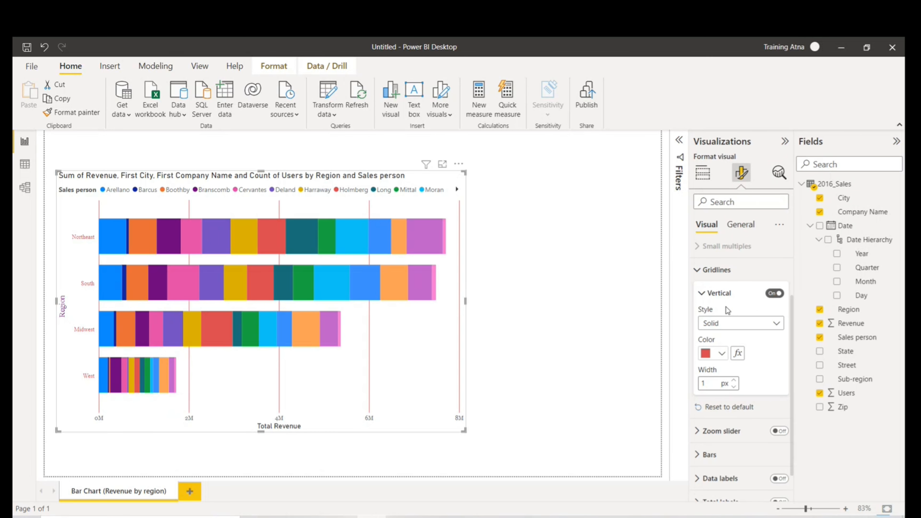
Try the Dashed style for the vertical gridlines, and set their style to Dotted
{"action": "left_click", "coordinate": [726, 322]}
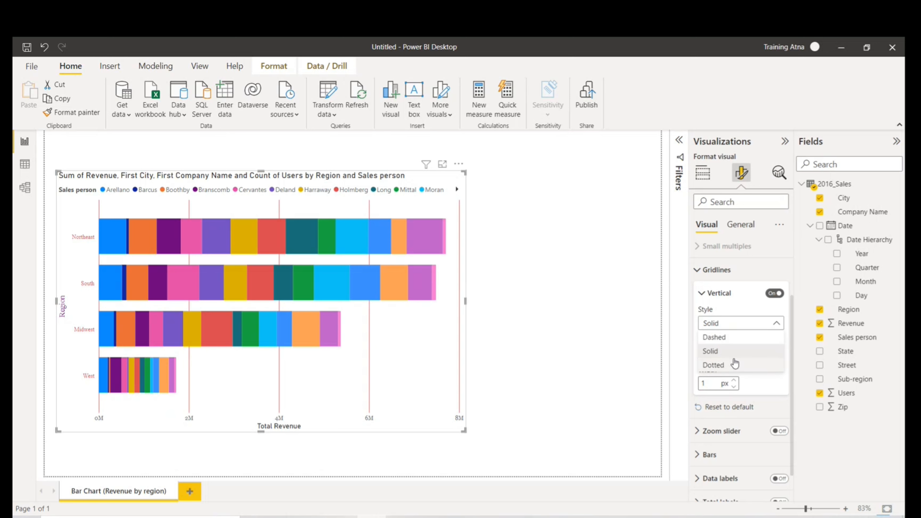
{"action": "left_click", "coordinate": [732, 338]}
{"action": "left_click", "coordinate": [740, 323]}
{"action": "left_click", "coordinate": [739, 336]}
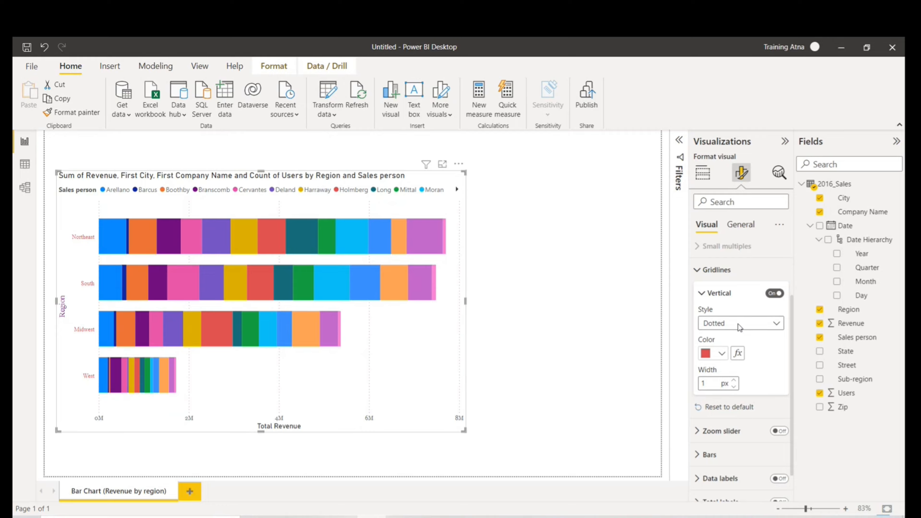
{"action": "left_click", "coordinate": [738, 326]}
Turn off the vertical gridlines and collapse the Gridlines settings
{"action": "left_click", "coordinate": [777, 294]}
{"action": "left_click", "coordinate": [777, 294]}
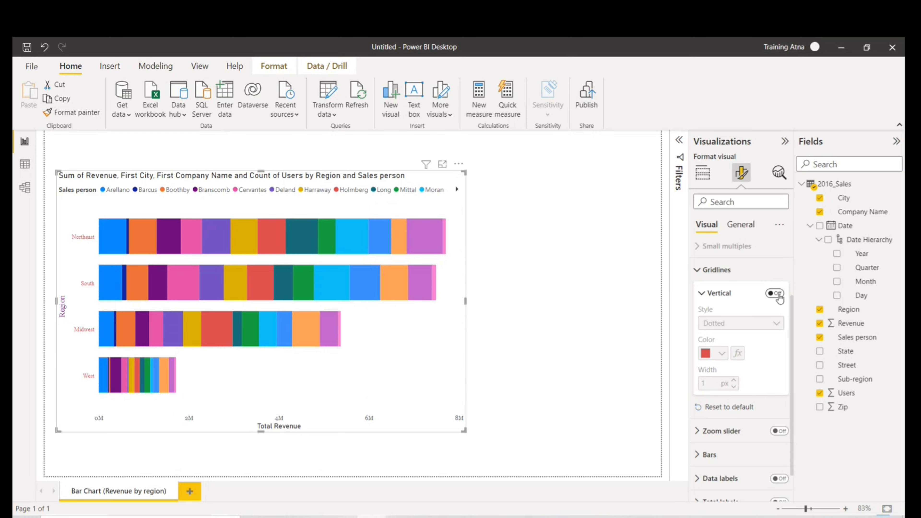
{"action": "left_click", "coordinate": [702, 293]}
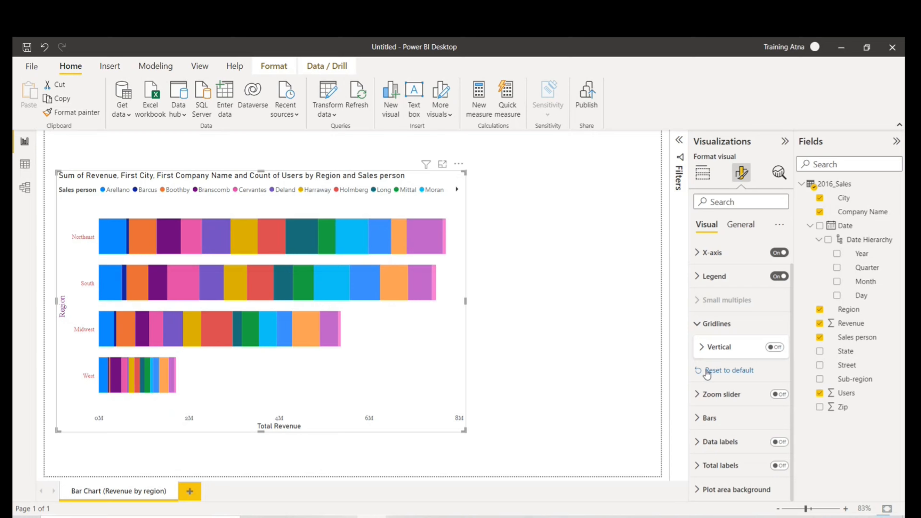
{"action": "left_click", "coordinate": [701, 324]}
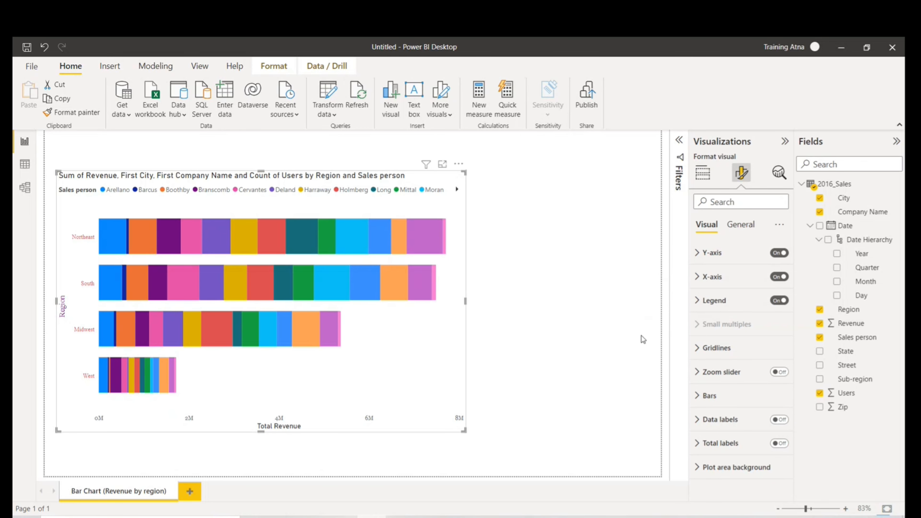
Turn on the chart's zoom slider and try moving its lower handle along the X-axis
{"action": "left_click", "coordinate": [780, 379]}
{"action": "left_click", "coordinate": [779, 372]}
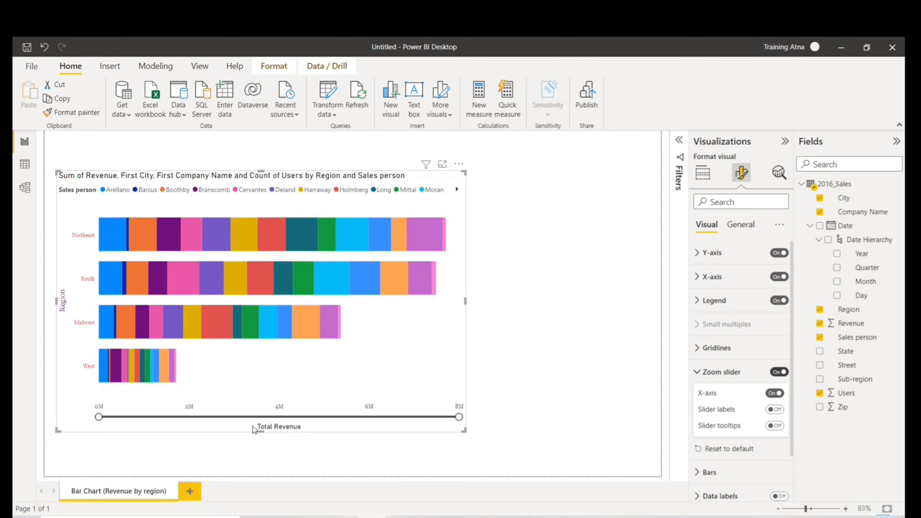
{"action": "mouse_move", "coordinate": [98, 418]}
{"action": "left_mouse_down"}
{"action": "mouse_move", "coordinate": [420, 417]}
{"action": "mouse_move", "coordinate": [270, 428]}
{"action": "mouse_move", "coordinate": [87, 421]}
{"action": "left_mouse_up"}
Try out the zoom slider's labels and tooltips, and turn both options off again
{"action": "left_click", "coordinate": [775, 409]}
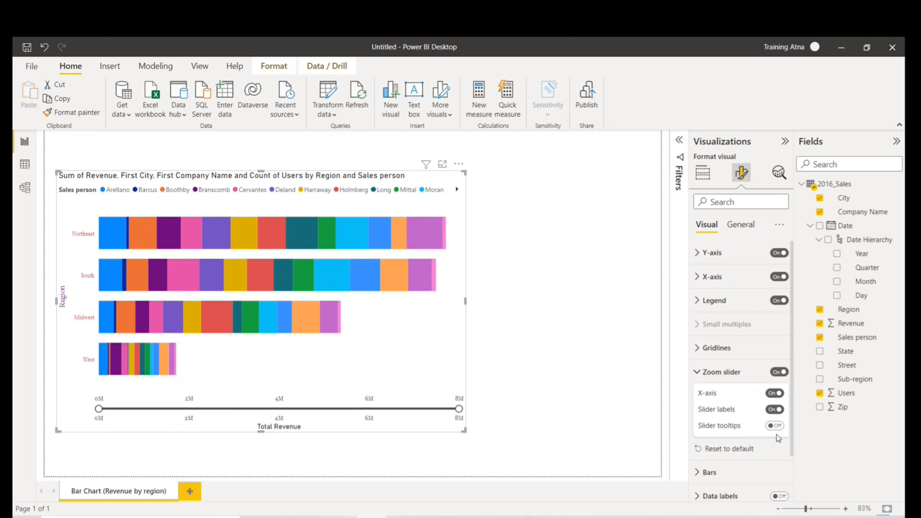
{"action": "left_click", "coordinate": [776, 426]}
{"action": "left_click", "coordinate": [776, 426]}
{"action": "left_click", "coordinate": [775, 410]}
Turn off the zoom slider, including its X-axis option, and collapse its settings
{"action": "left_click", "coordinate": [775, 394]}
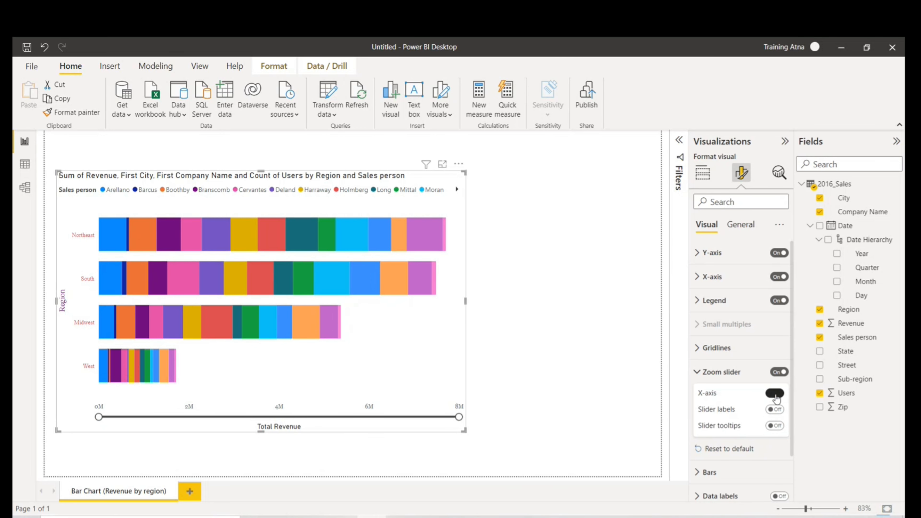
{"action": "left_click", "coordinate": [779, 372]}
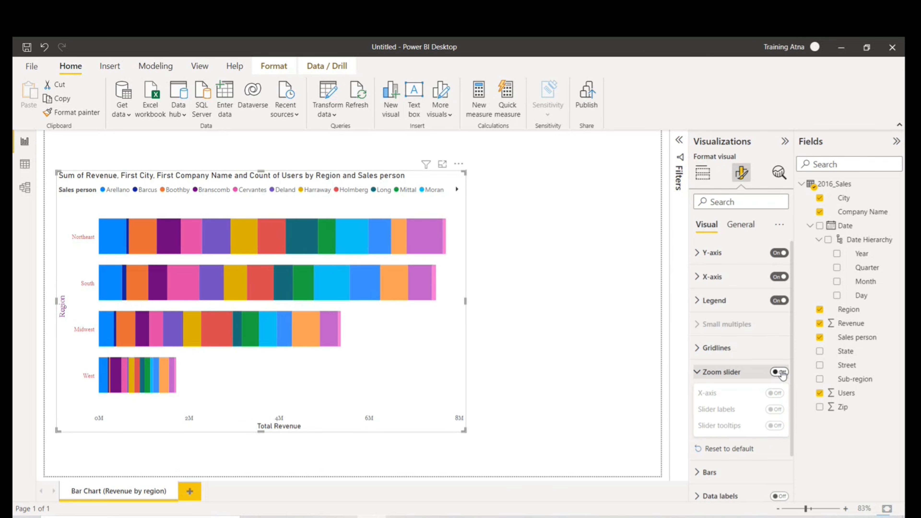
{"action": "left_click", "coordinate": [707, 373]}
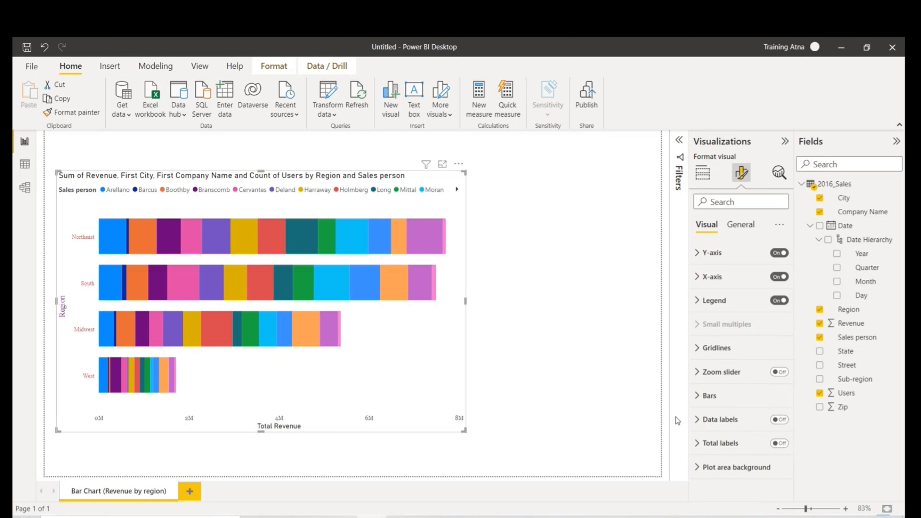
Examine the bar colour settings listed for each sales person
{"action": "left_click", "coordinate": [736, 396]}
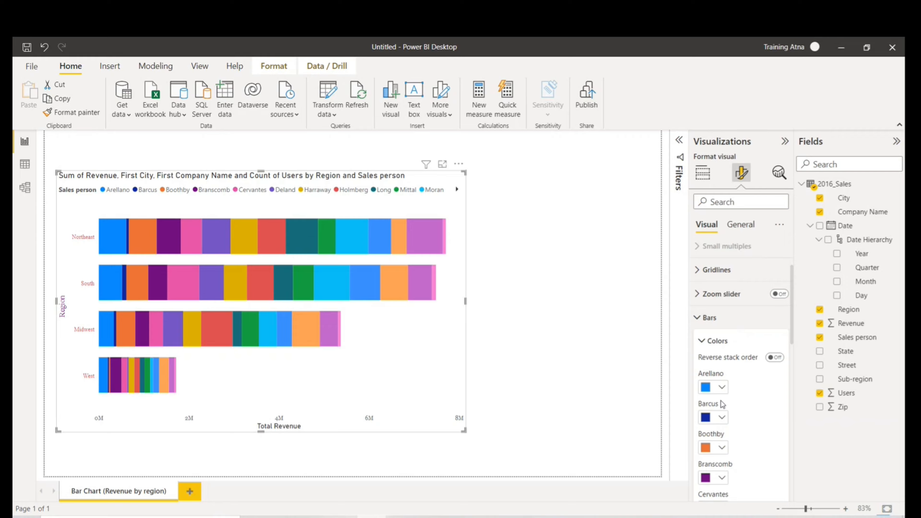
{"action": "scroll", "coordinate": [722, 404], "scroll_direction": "down", "scroll_amount": 15}
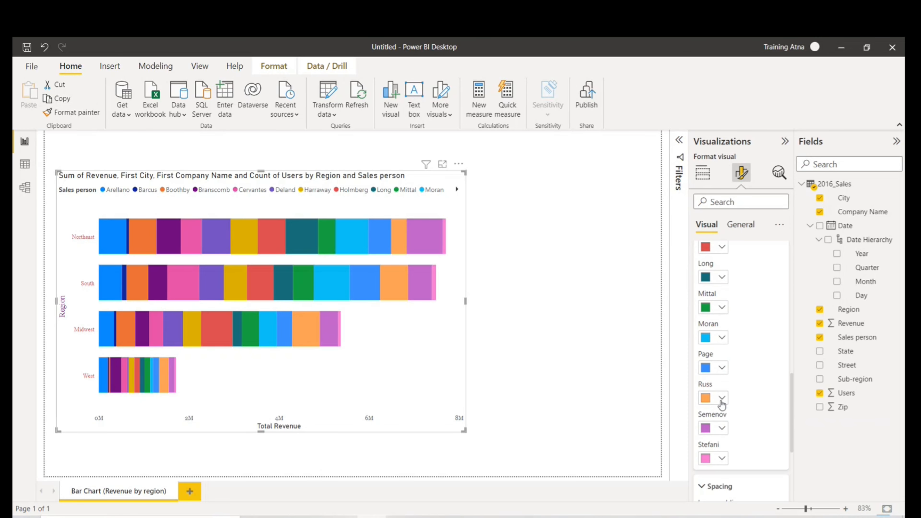
{"action": "scroll", "coordinate": [722, 403], "scroll_direction": "up", "scroll_amount": 4}
{"action": "scroll", "coordinate": [721, 404], "scroll_direction": "up", "scroll_amount": 11}
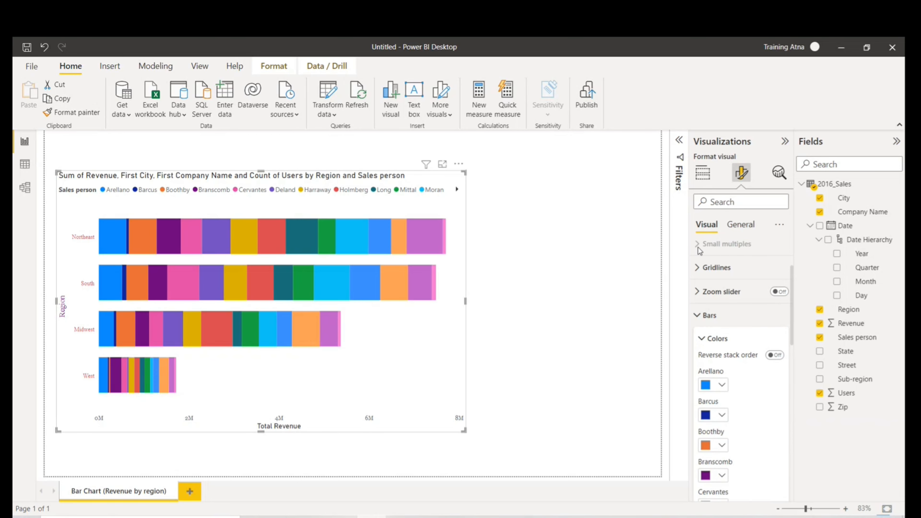
Remove the Sales person field from the chart's legend
{"action": "left_click", "coordinate": [704, 173]}
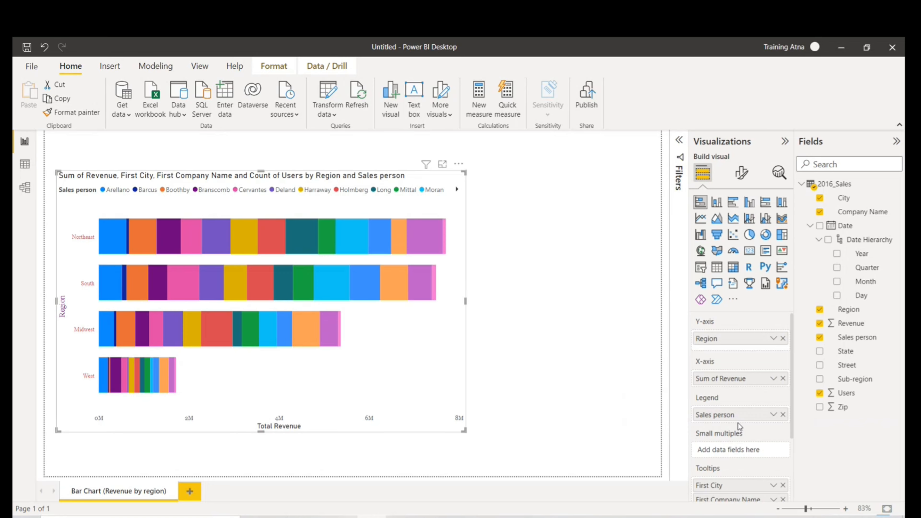
{"action": "left_click", "coordinate": [784, 414]}
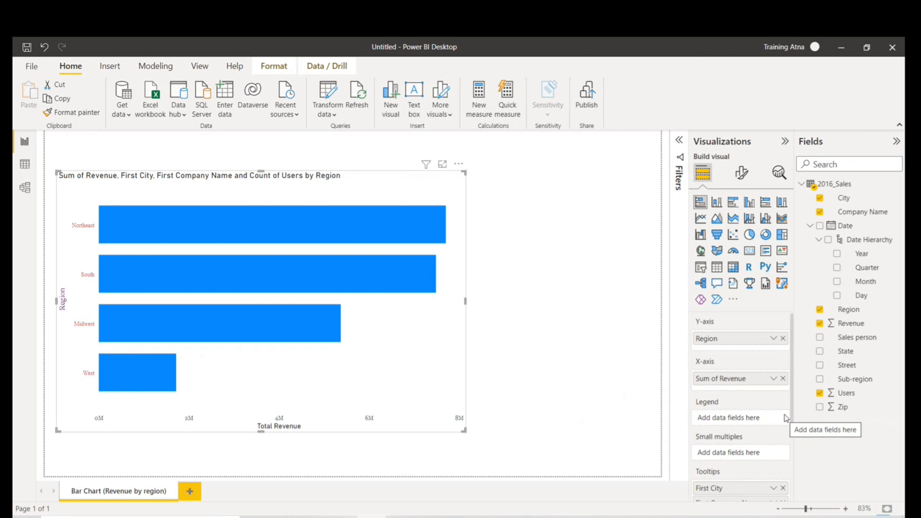
Open the chart's bar colour settings and turn on Show all to list a separate colour for each region
{"action": "left_click", "coordinate": [742, 173]}
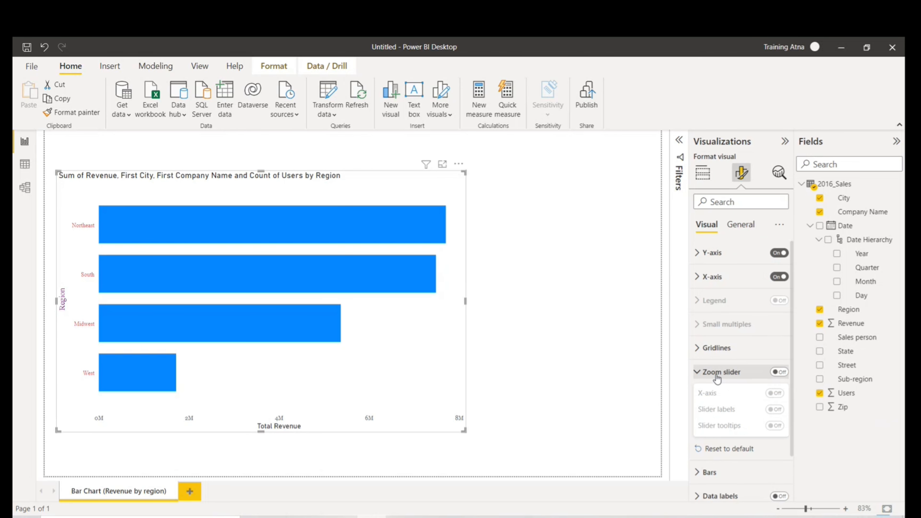
{"action": "scroll", "coordinate": [716, 375], "scroll_direction": "down", "scroll_amount": 2}
{"action": "left_click", "coordinate": [710, 417]}
{"action": "scroll", "coordinate": [716, 415], "scroll_direction": "down", "scroll_amount": 5}
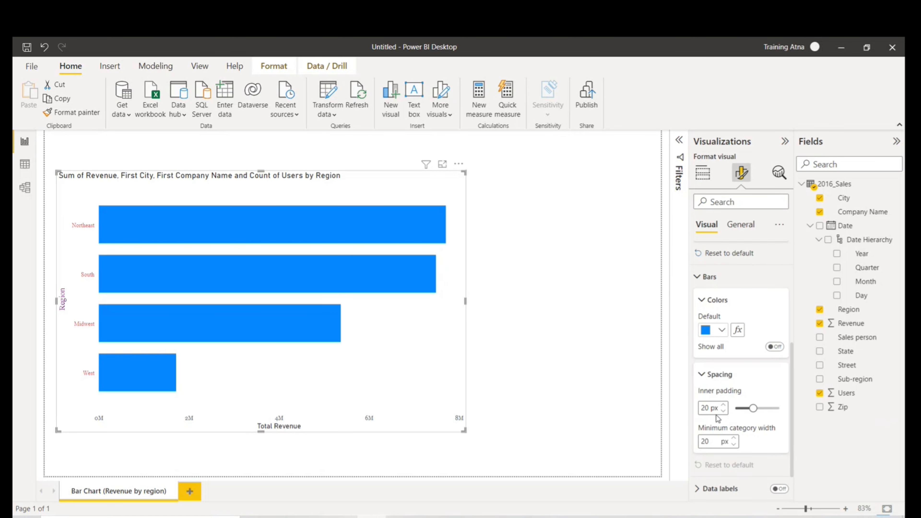
{"action": "left_click", "coordinate": [721, 316]}
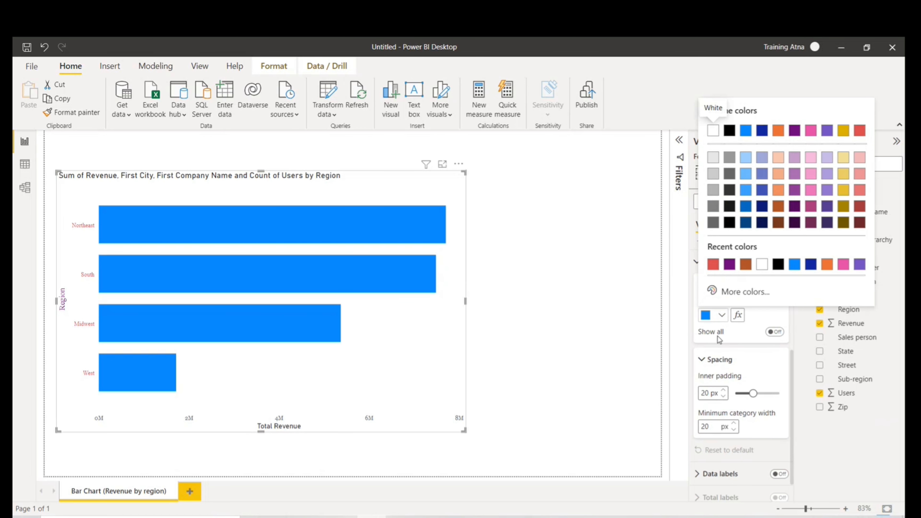
{"action": "left_click", "coordinate": [720, 339]}
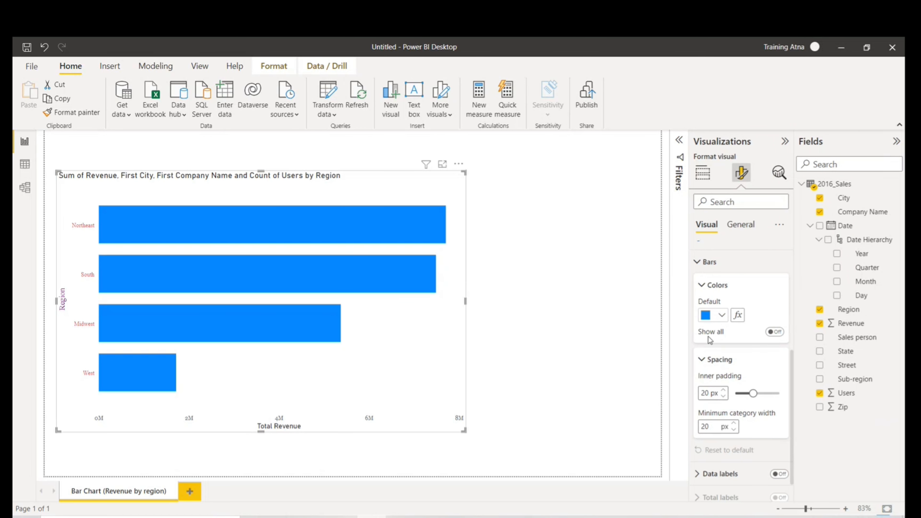
{"action": "left_click", "coordinate": [778, 334]}
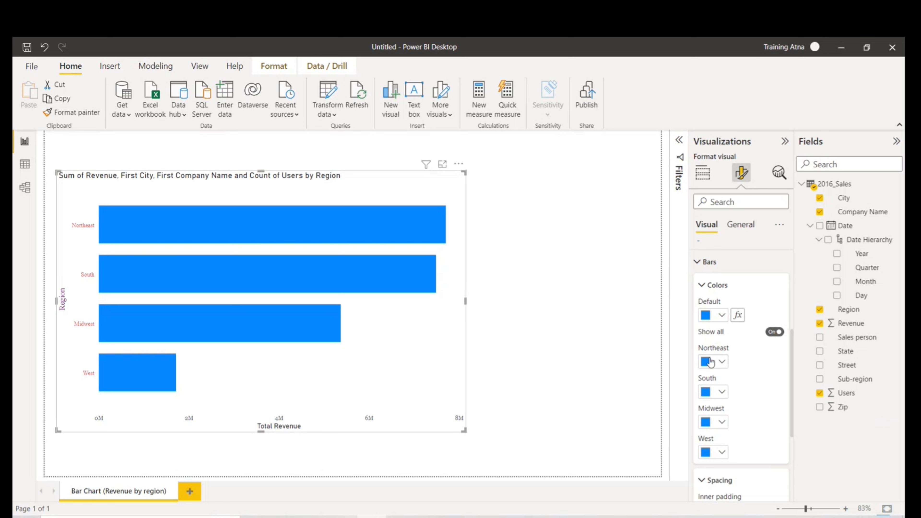
Highlight the Northeast bar and the South bar in the chart to match them with their colour settings
{"action": "left_click", "coordinate": [114, 230]}
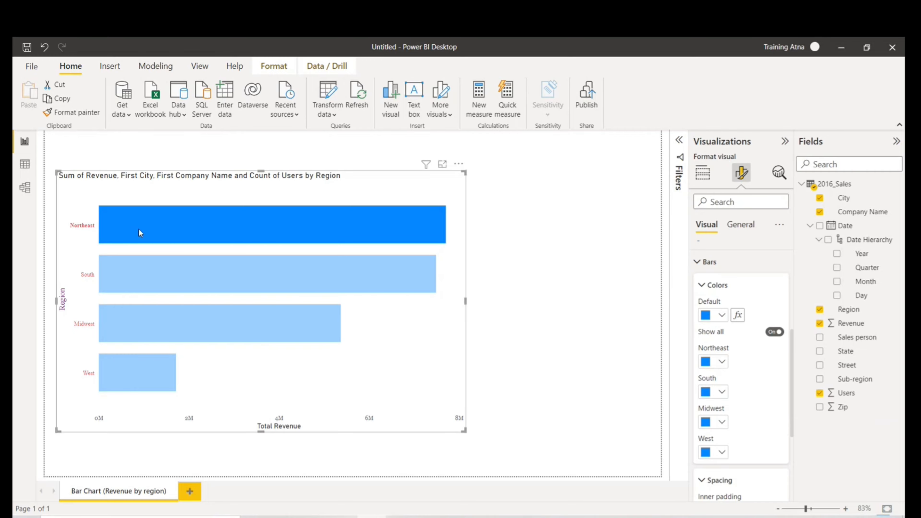
{"action": "left_click", "coordinate": [706, 393]}
{"action": "left_click", "coordinate": [224, 274]}
{"action": "left_click", "coordinate": [225, 282]}
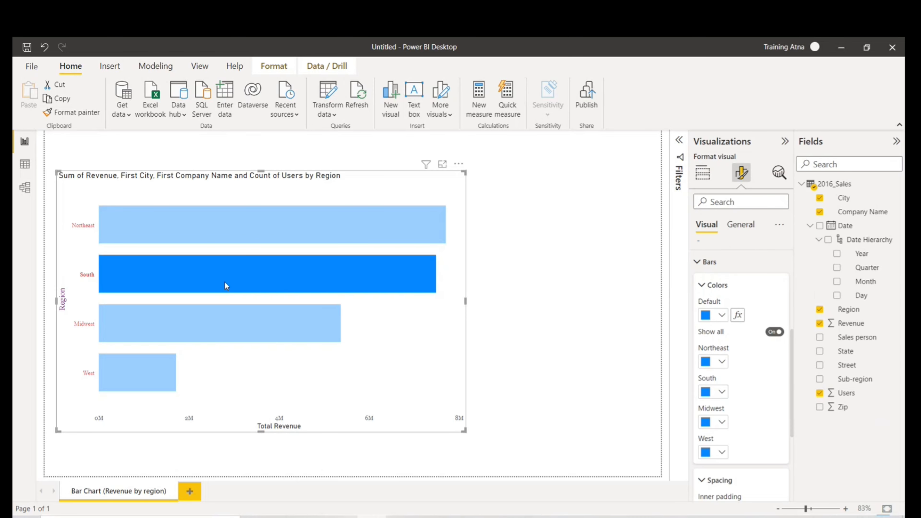
{"action": "mouse_move", "coordinate": [227, 283]}
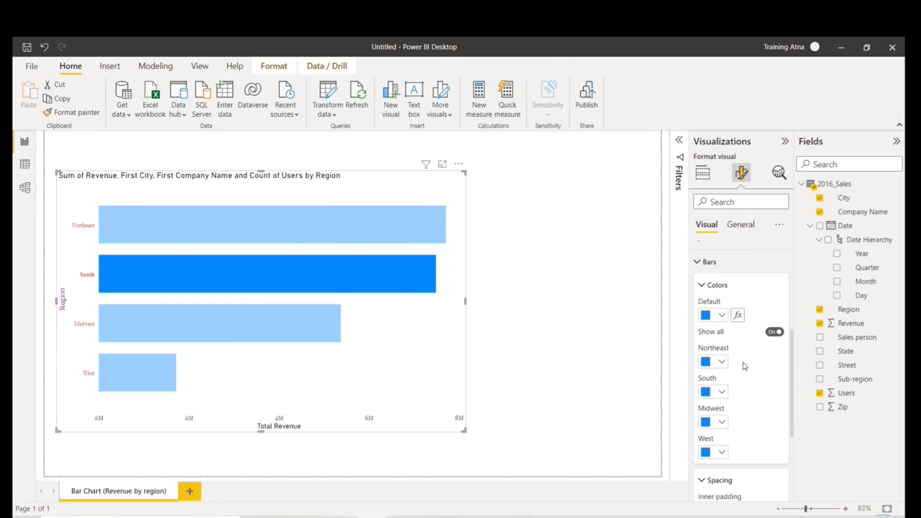
Colour the Northeast bar dark gold and the South bar red
{"action": "left_click", "coordinate": [722, 362]}
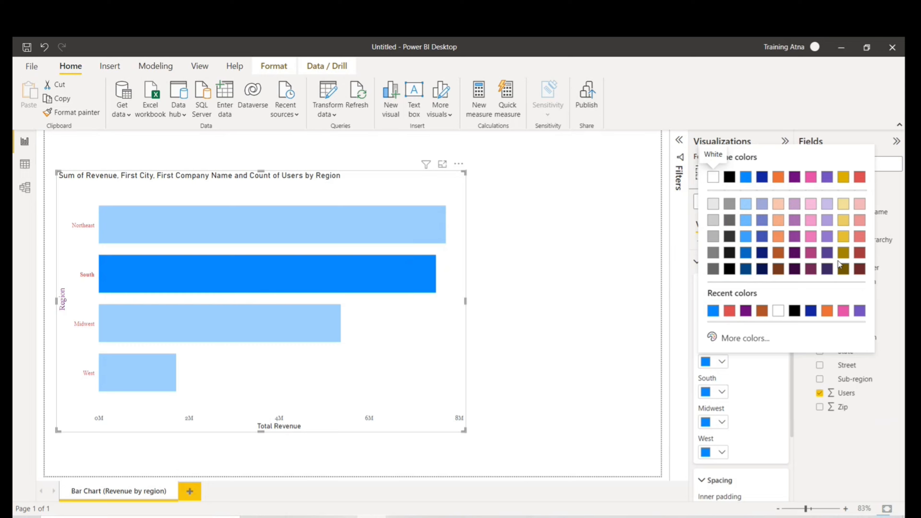
{"action": "left_click", "coordinate": [844, 253]}
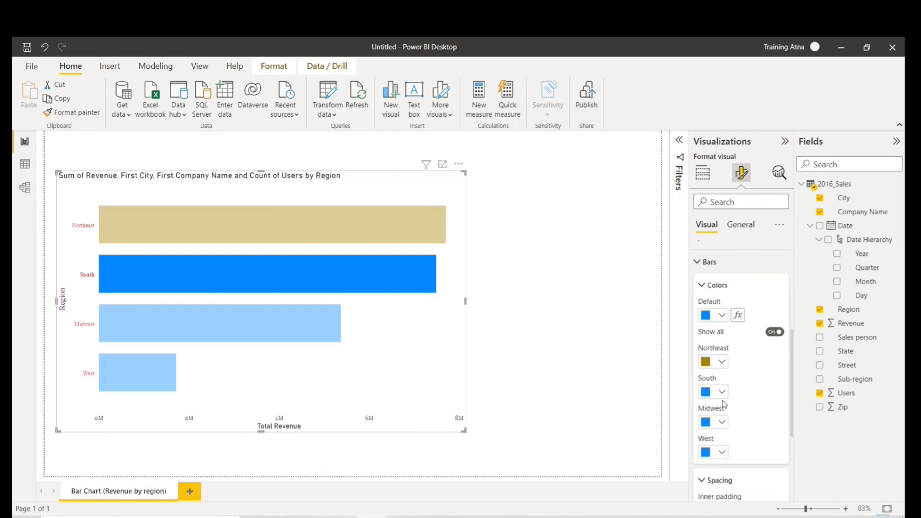
{"action": "left_click", "coordinate": [723, 394]}
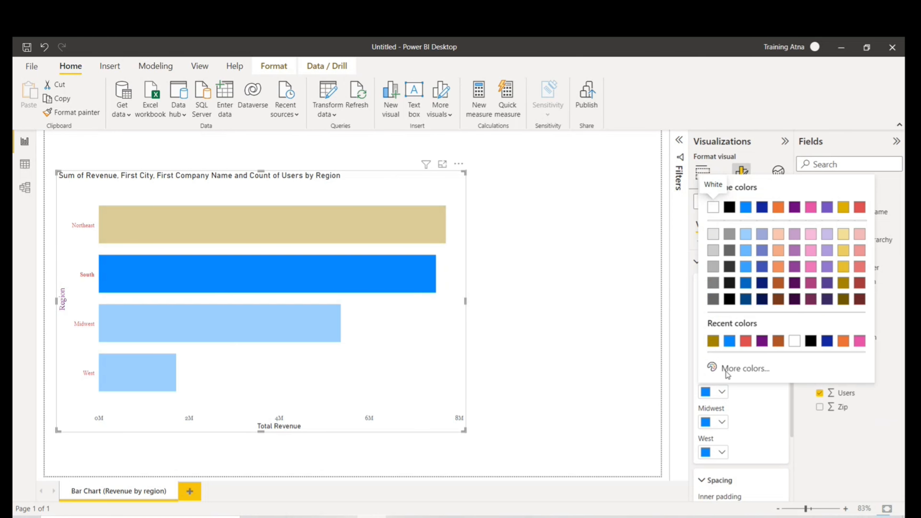
{"action": "left_click", "coordinate": [745, 342]}
Colour the Midwest bar pink and the West bar purple, and check the Northeast bar's tooltip
{"action": "left_click", "coordinate": [727, 425]}
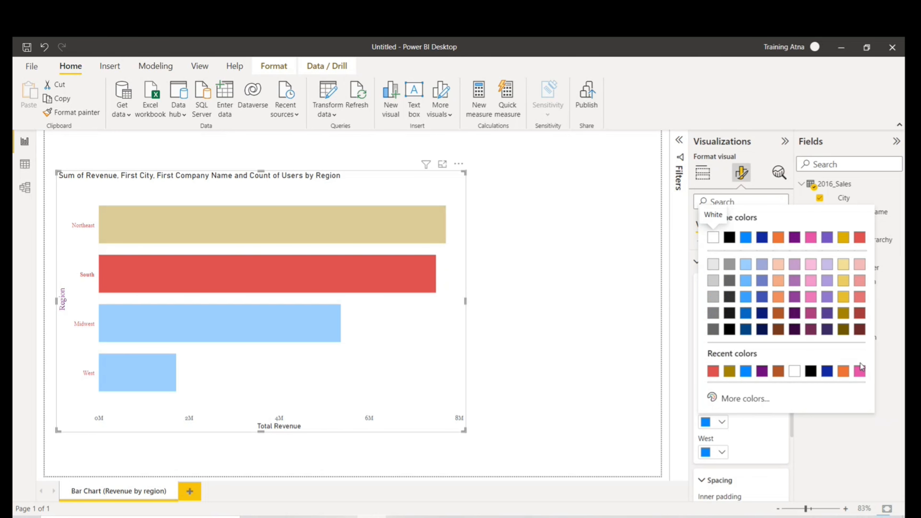
{"action": "left_click", "coordinate": [860, 371]}
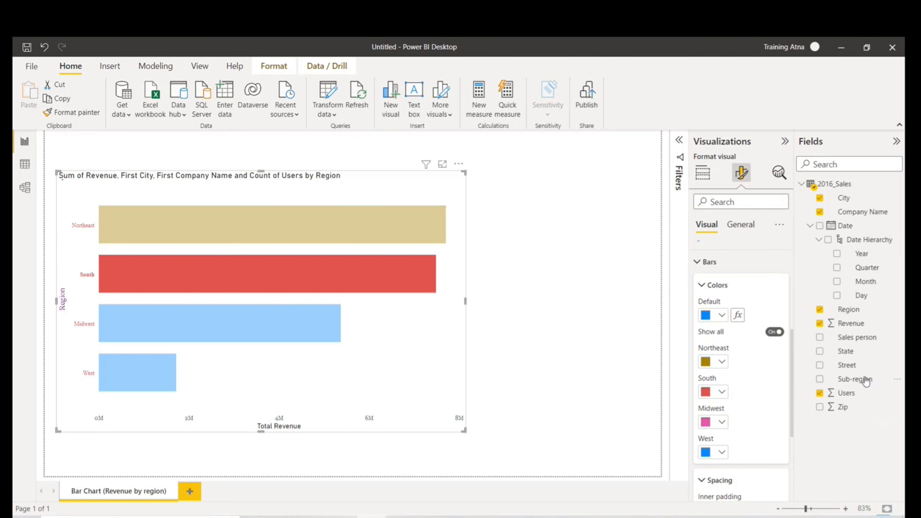
{"action": "left_click", "coordinate": [722, 455]}
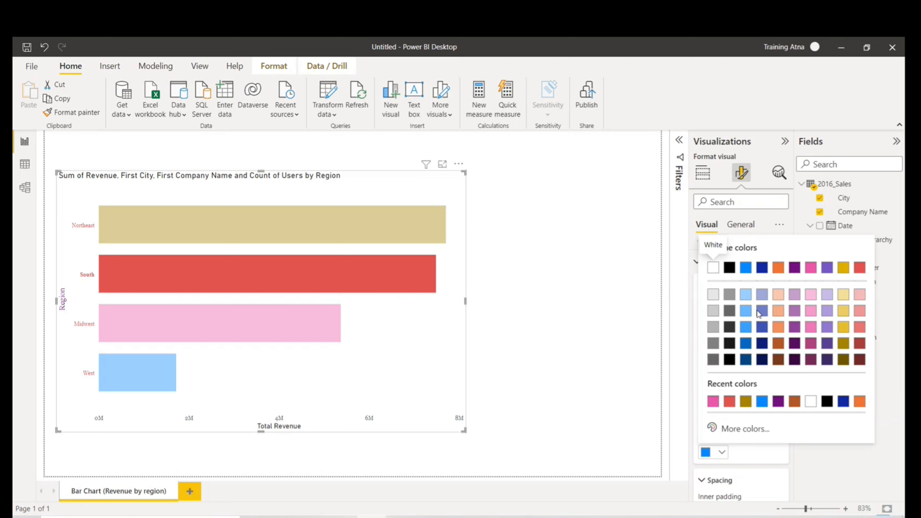
{"action": "left_click", "coordinate": [794, 328]}
{"action": "mouse_move", "coordinate": [414, 229]}
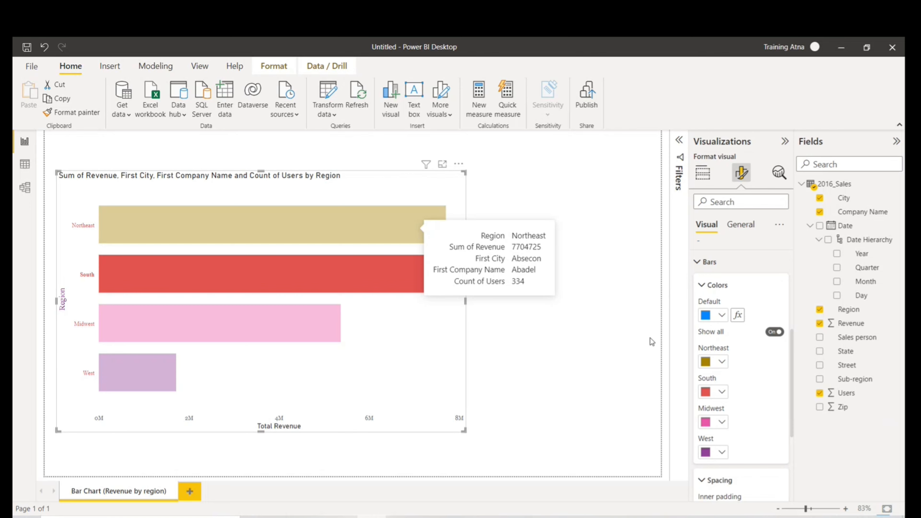
Recolour the Northeast bar theme blue, the South bar a lighter blue and the Midwest bar a darker blue
{"action": "left_click", "coordinate": [720, 363]}
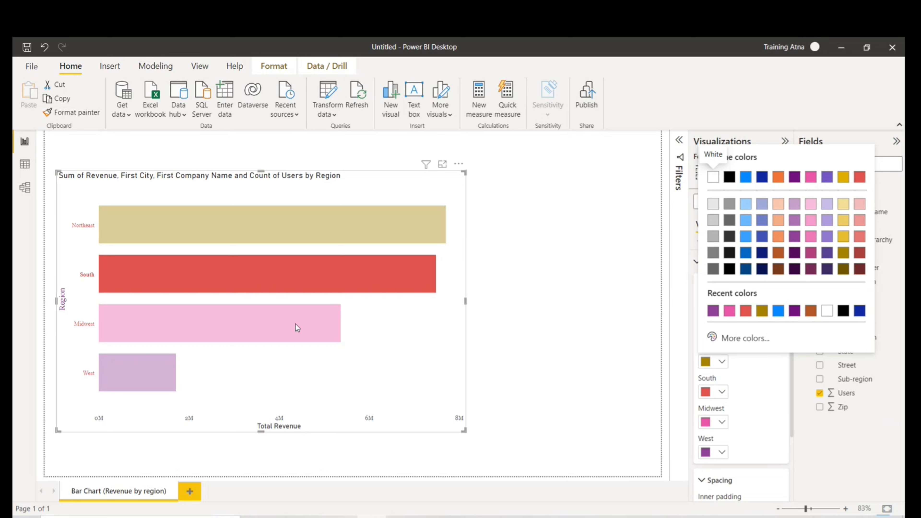
{"action": "left_click", "coordinate": [779, 312]}
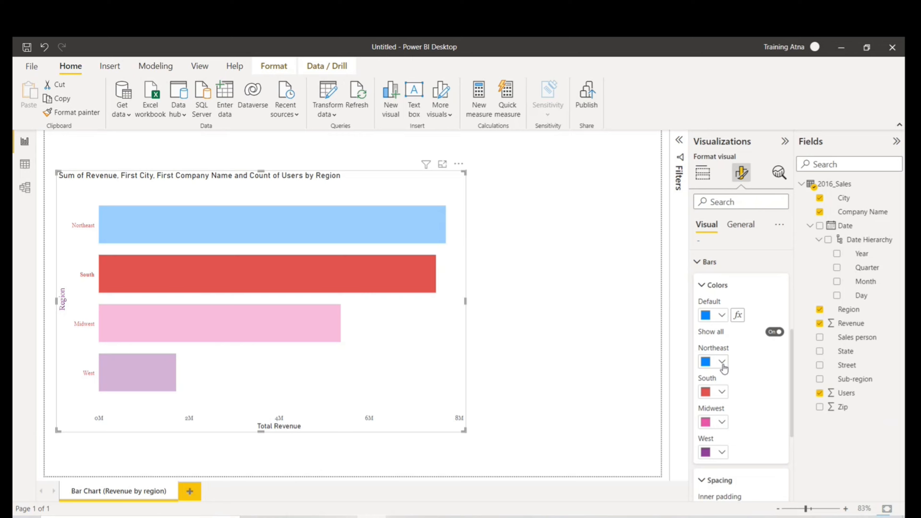
{"action": "left_click", "coordinate": [719, 395]}
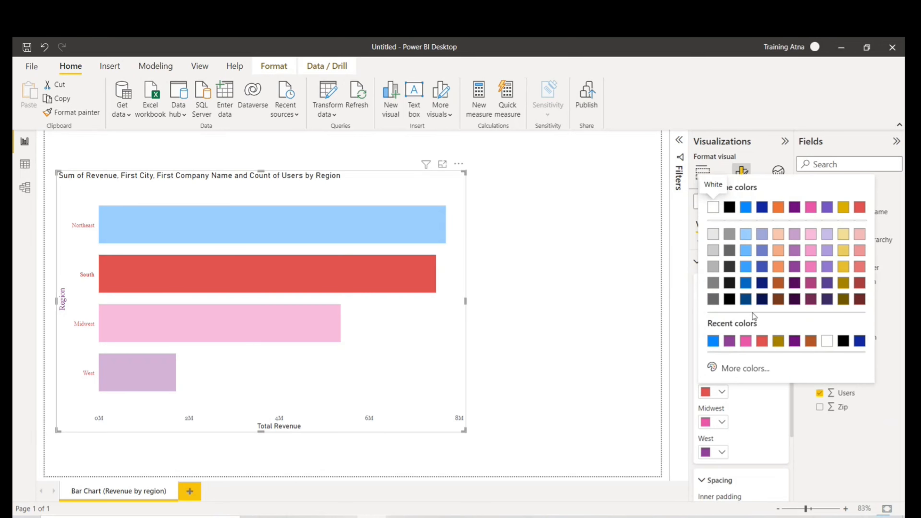
{"action": "left_click", "coordinate": [746, 268]}
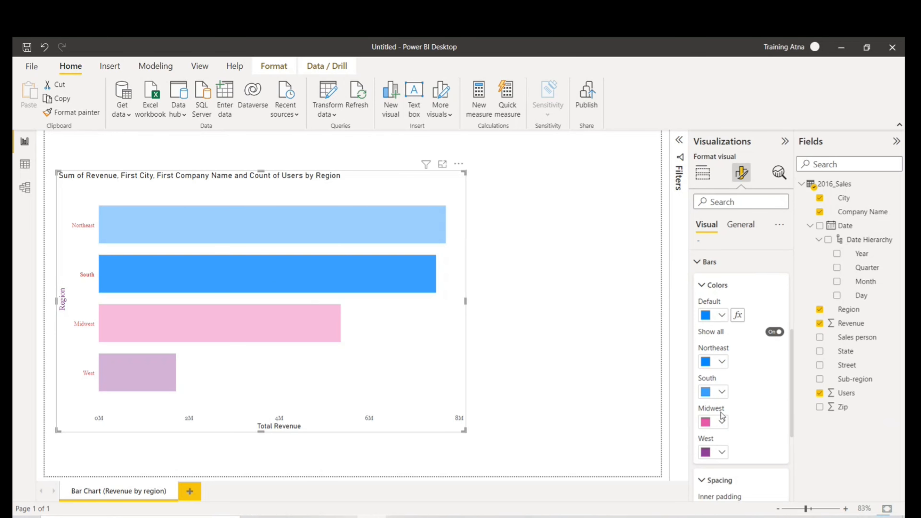
{"action": "left_click", "coordinate": [727, 427]}
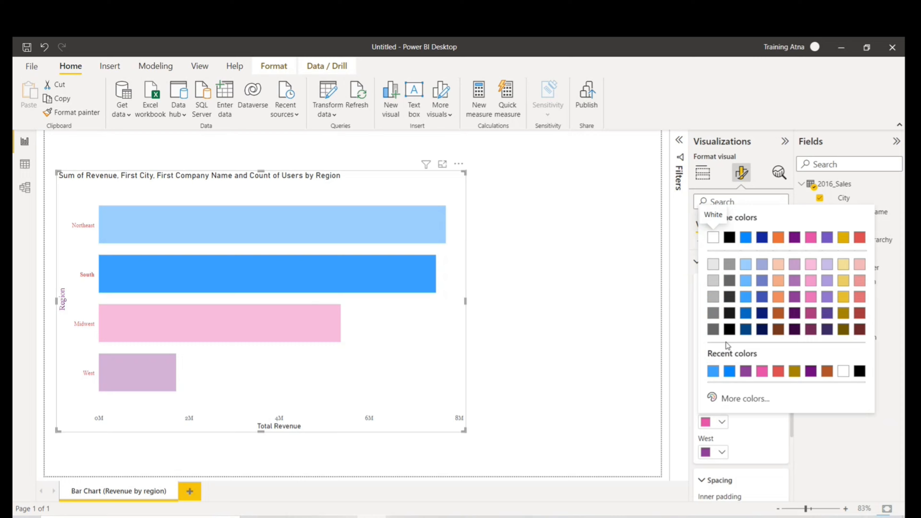
{"action": "left_click", "coordinate": [745, 318]}
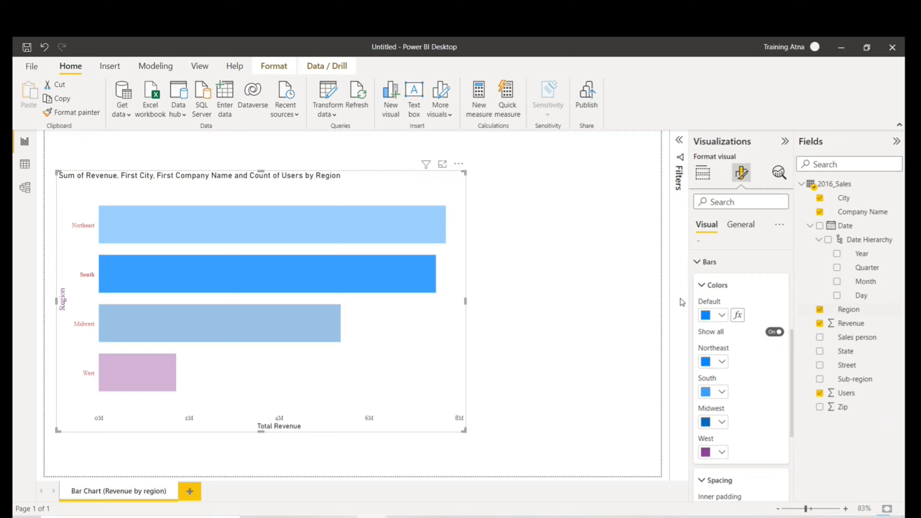
Collapse and reopen the bar colour settings, and turn the Show all option off and on again
{"action": "left_click", "coordinate": [706, 285]}
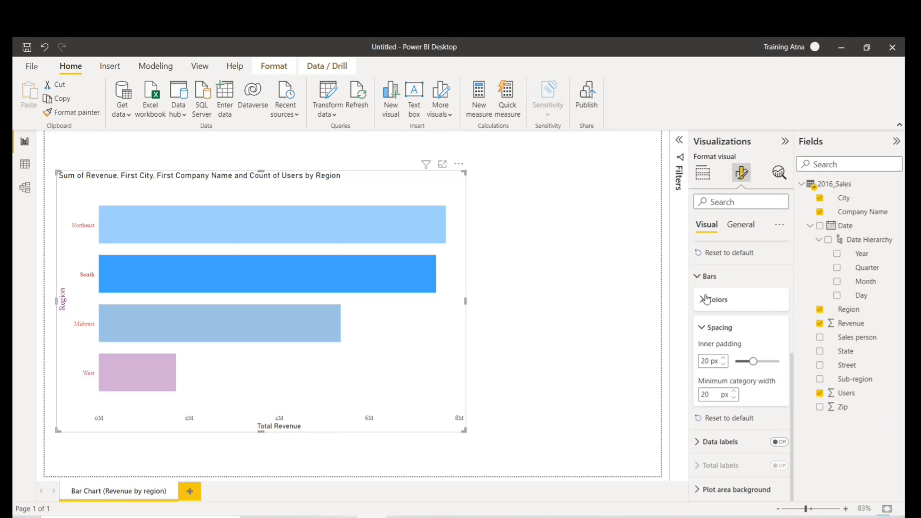
{"action": "left_click", "coordinate": [712, 299]}
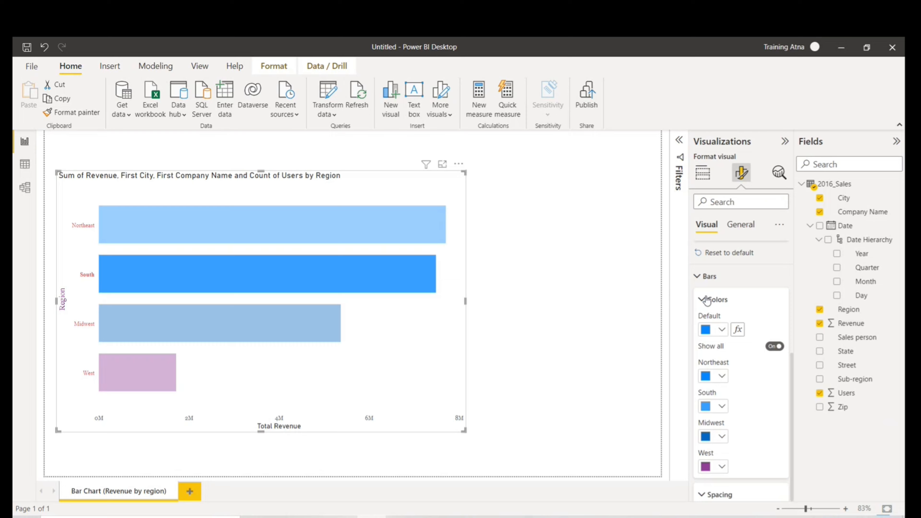
{"action": "scroll", "coordinate": [725, 377], "scroll_direction": "down", "scroll_amount": 3}
{"action": "scroll", "coordinate": [730, 387], "scroll_direction": "up", "scroll_amount": 3}
{"action": "left_click", "coordinate": [776, 346]}
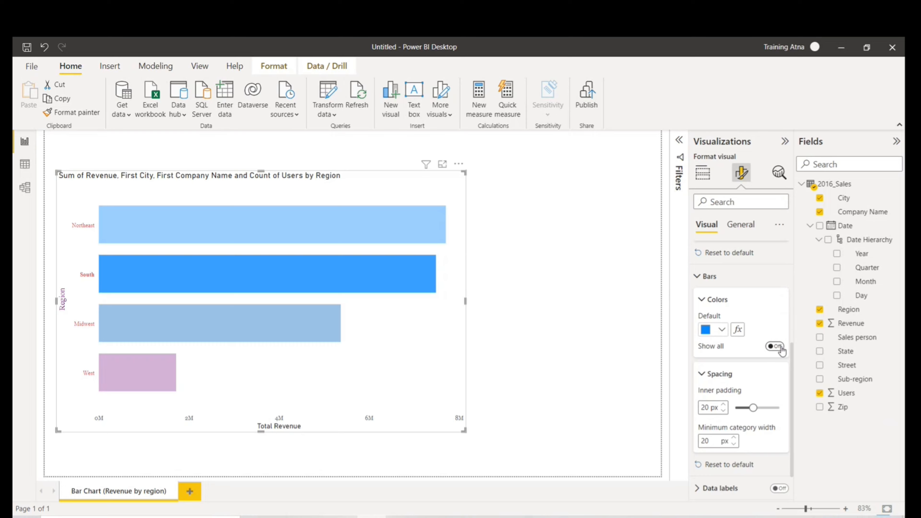
{"action": "left_click", "coordinate": [780, 348]}
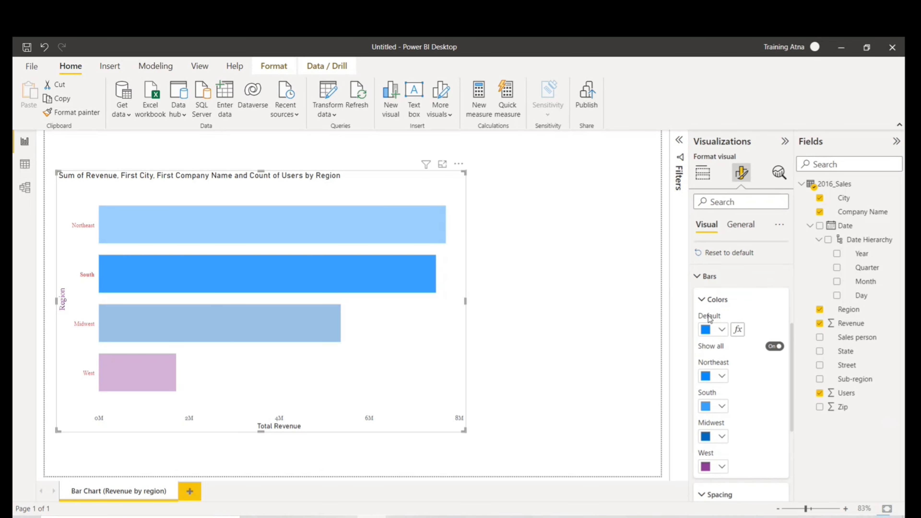
Set the default bar colour to theme blue and the Northeast bar to a lighter blue
{"action": "left_click", "coordinate": [721, 330]}
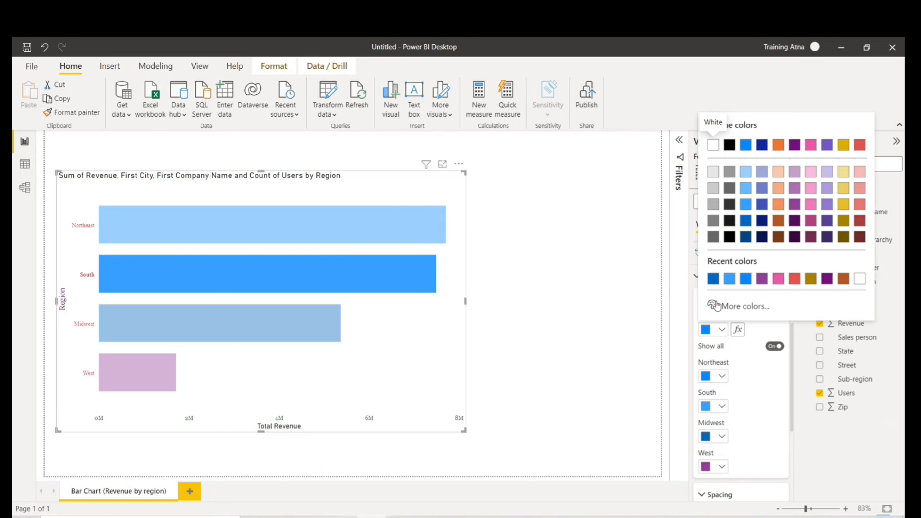
{"action": "left_click", "coordinate": [746, 279]}
{"action": "left_click", "coordinate": [721, 376]}
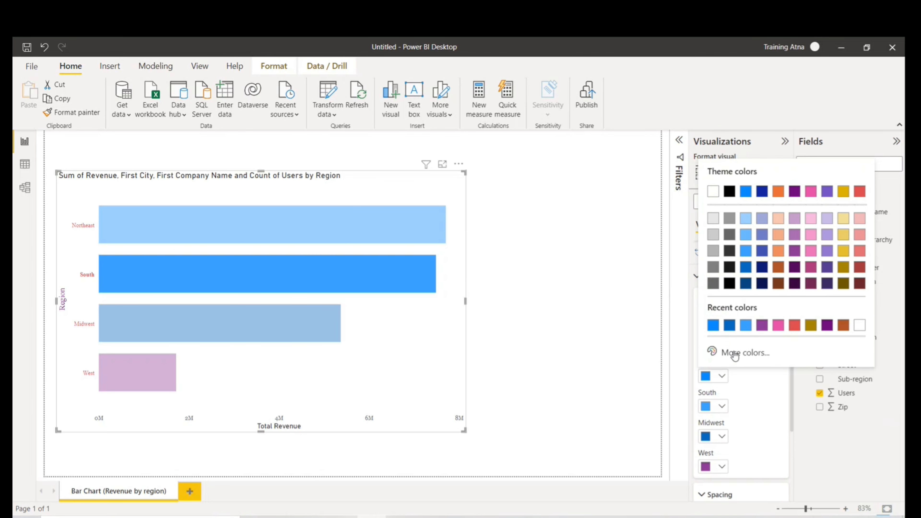
{"action": "left_click", "coordinate": [746, 326]}
Set the South and Midwest bars to theme blue
{"action": "left_click", "coordinate": [722, 406]}
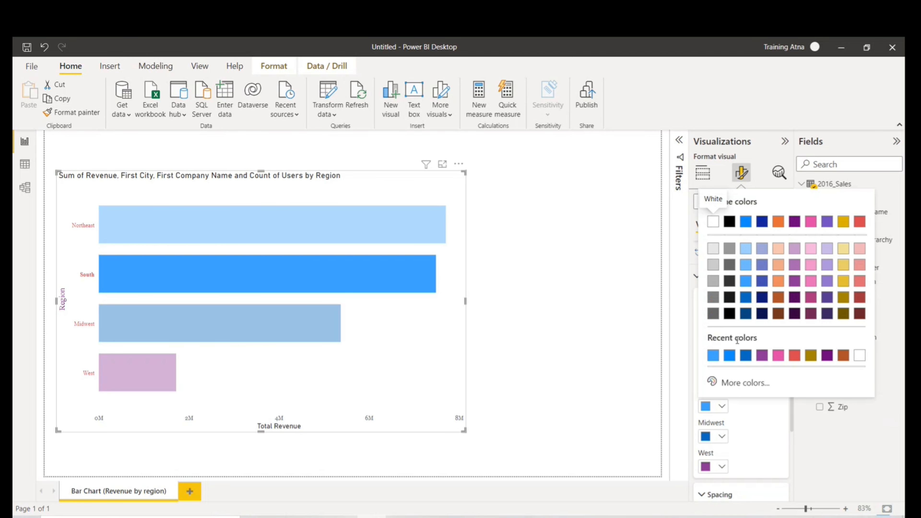
{"action": "left_click", "coordinate": [729, 356]}
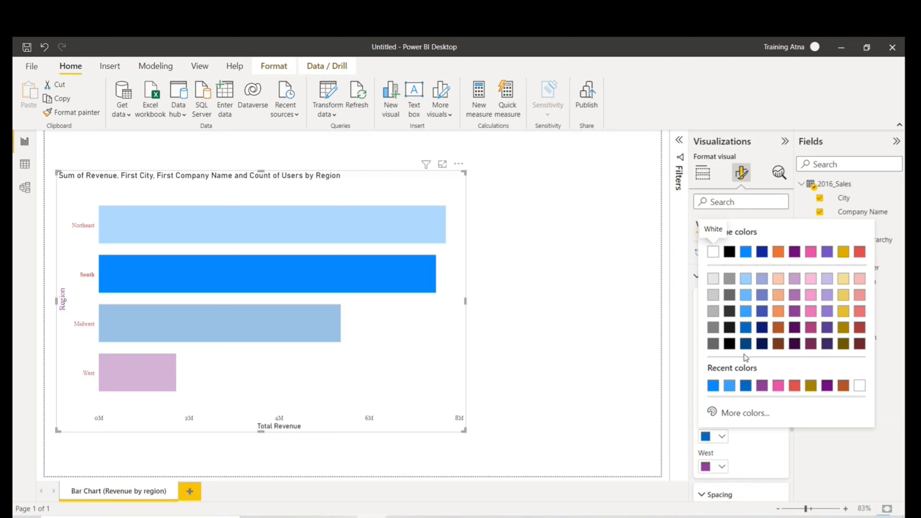
{"action": "left_click", "coordinate": [716, 386]}
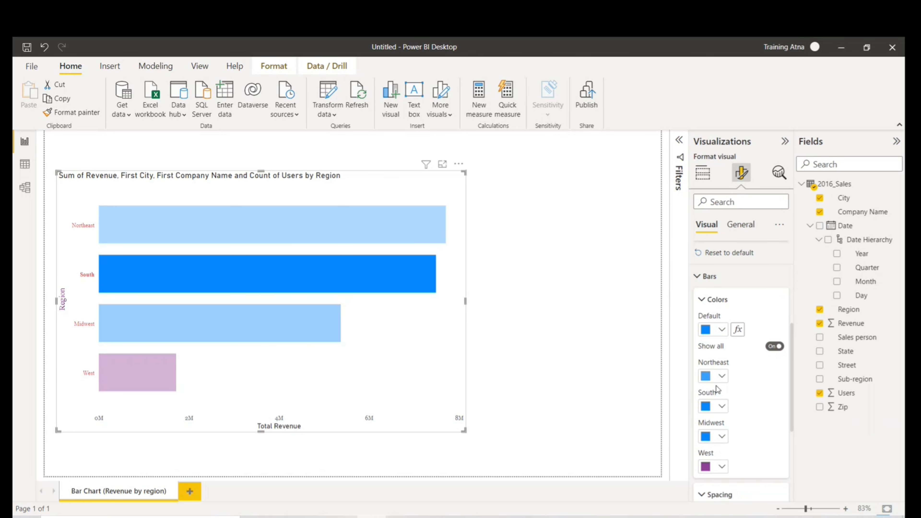
Set the South and Midwest bars to a darker blue from the recent colours
{"action": "left_click", "coordinate": [720, 407]}
{"action": "left_click", "coordinate": [746, 359]}
{"action": "left_click", "coordinate": [727, 438]}
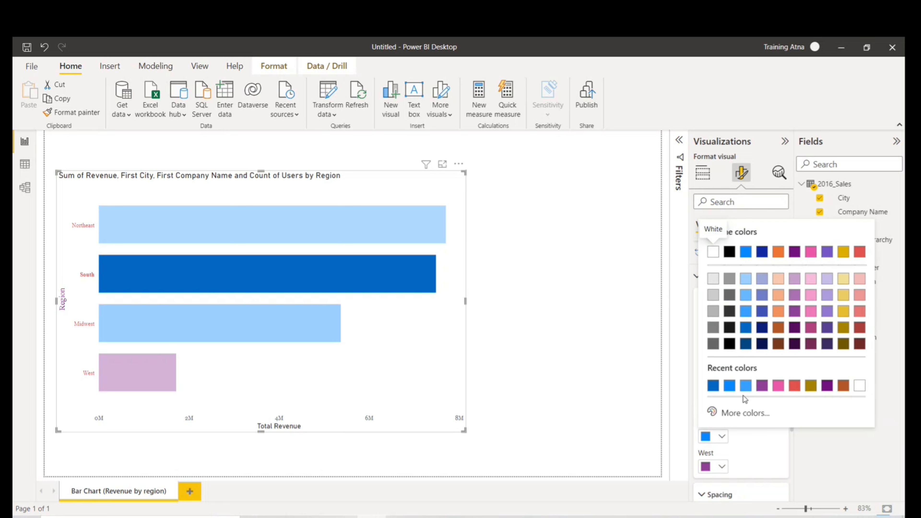
{"action": "left_click", "coordinate": [713, 386]}
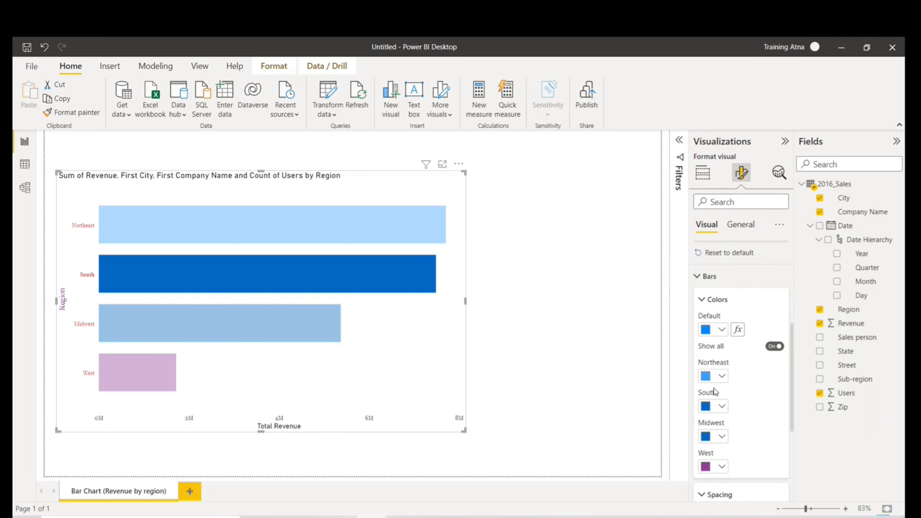
Set the Midwest and West bars to the darkest theme blue
{"action": "left_click", "coordinate": [724, 437]}
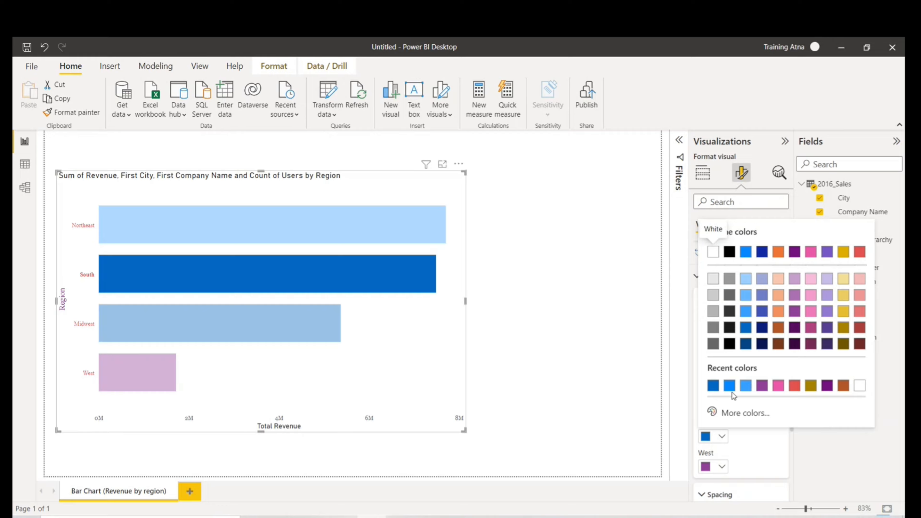
{"action": "left_click", "coordinate": [750, 346]}
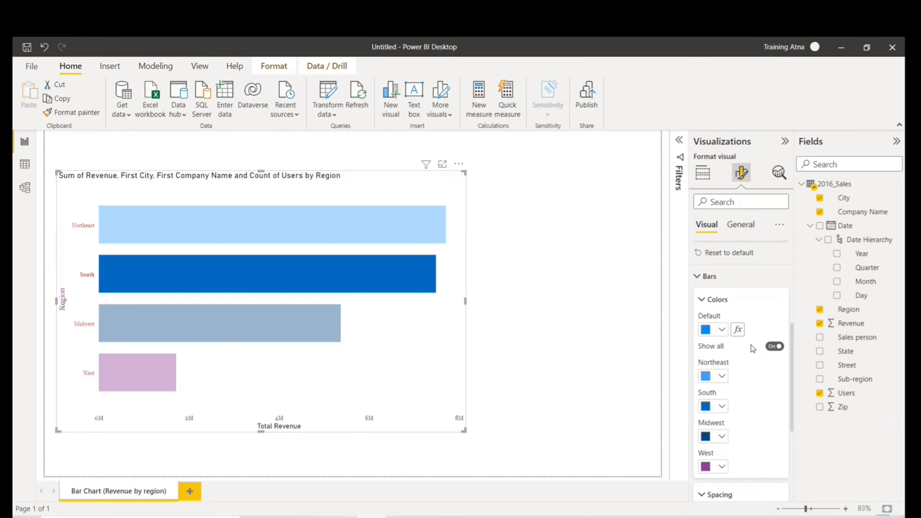
{"action": "left_click", "coordinate": [721, 466]}
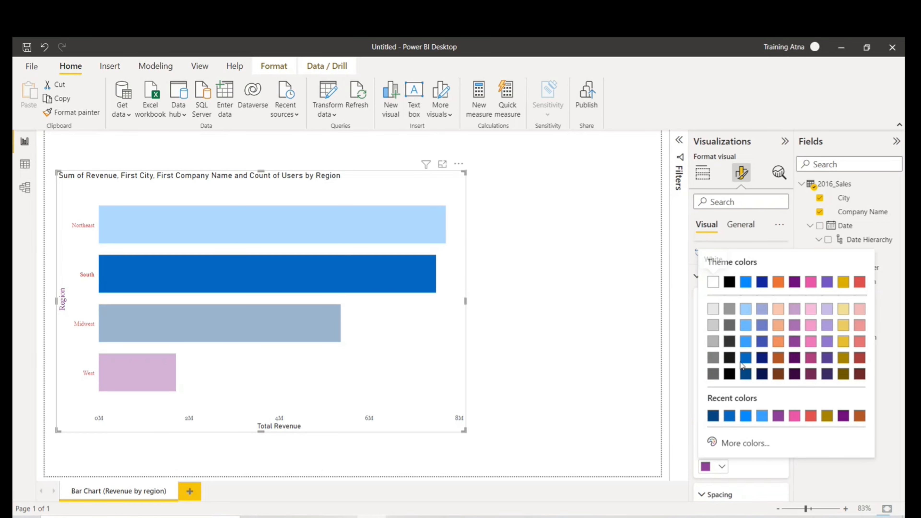
{"action": "left_click", "coordinate": [712, 419]}
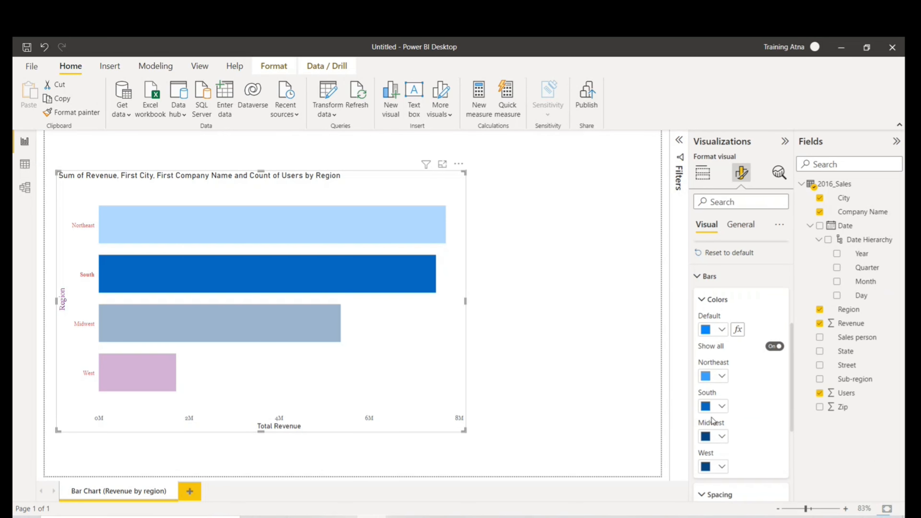
Set the Northeast and South bars to the darkest blue from the recent colours, and deselect the chart
{"action": "left_click", "coordinate": [721, 376]}
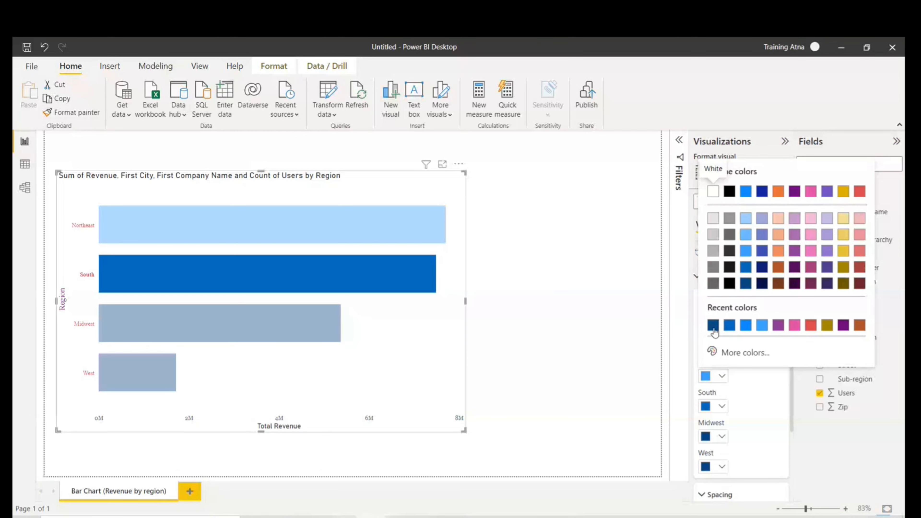
{"action": "left_click", "coordinate": [712, 324]}
{"action": "left_click", "coordinate": [721, 378]}
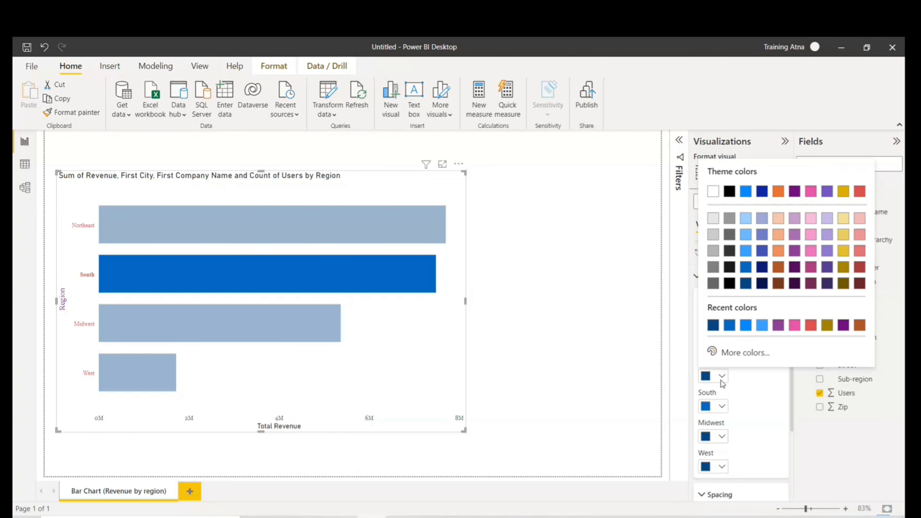
{"action": "left_click", "coordinate": [715, 329]}
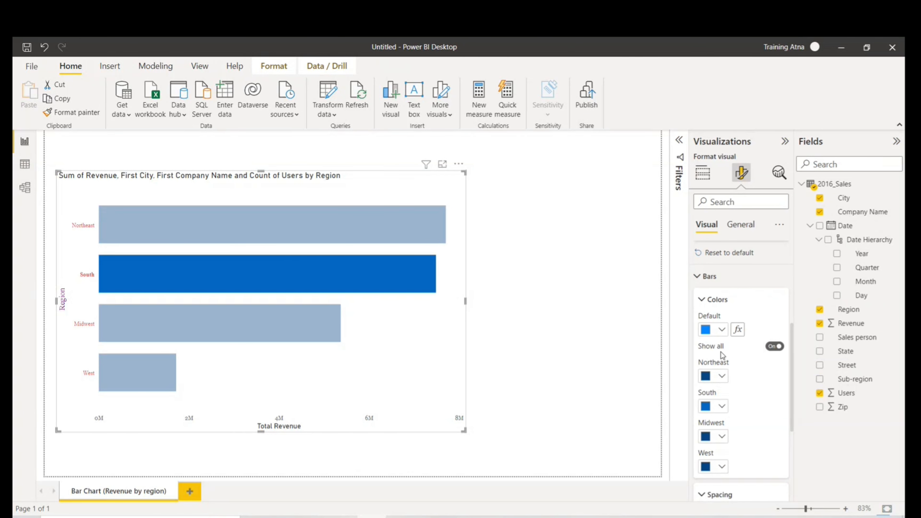
{"action": "left_click", "coordinate": [722, 407]}
{"action": "left_click", "coordinate": [710, 359]}
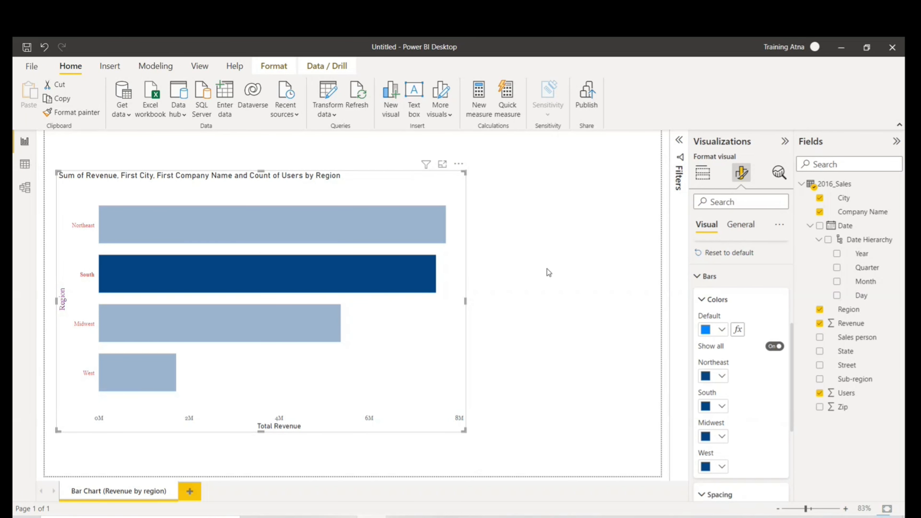
{"action": "left_click", "coordinate": [551, 281]}
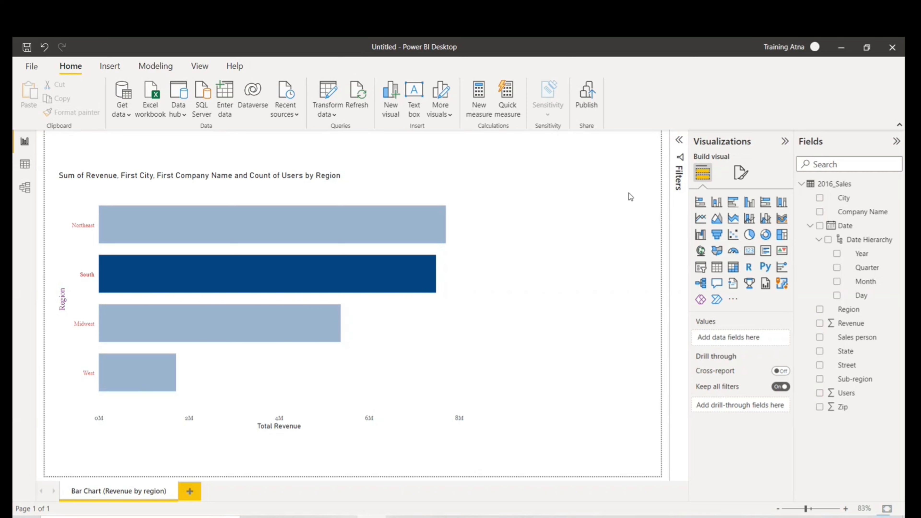
Turn on data labels for the revenue by region bar chart and expand their settings
{"action": "left_click", "coordinate": [427, 183]}
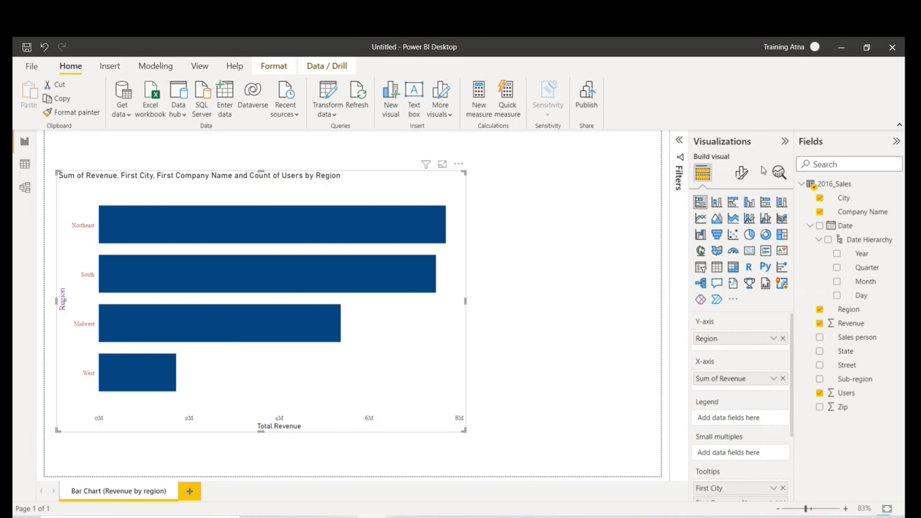
{"action": "left_click", "coordinate": [742, 173]}
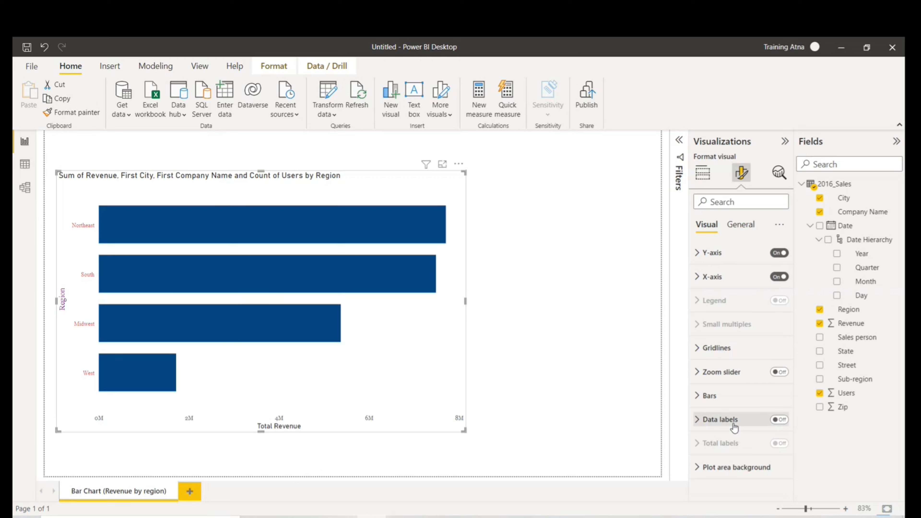
{"action": "left_click", "coordinate": [780, 419]}
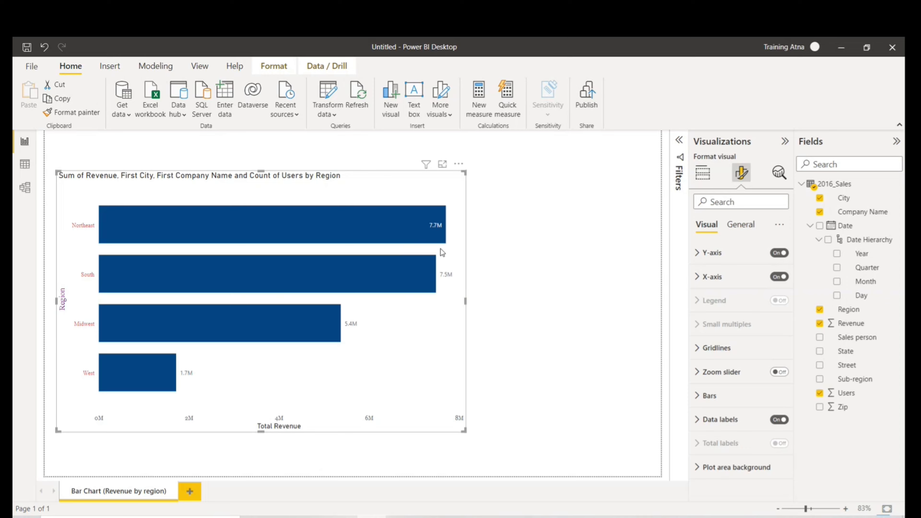
{"action": "left_click", "coordinate": [694, 419]}
{"action": "scroll", "coordinate": [696, 417], "scroll_direction": "down", "scroll_amount": 3}
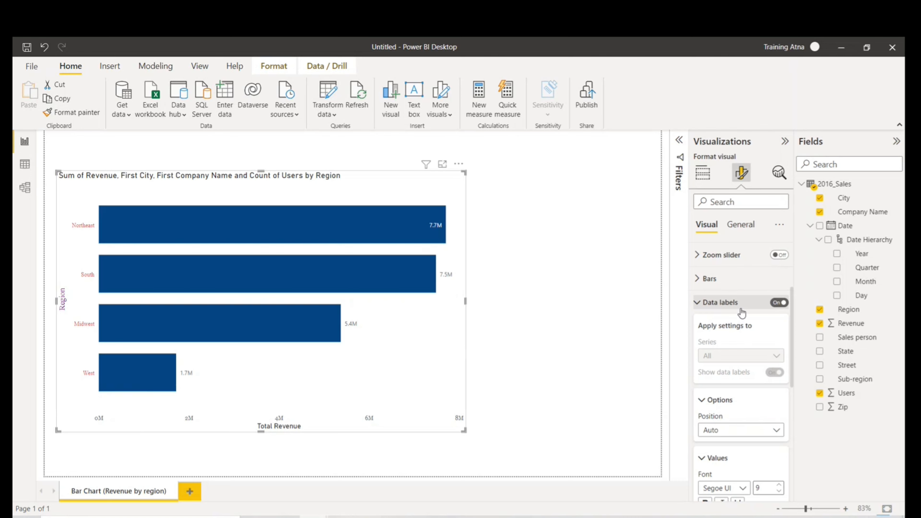
{"action": "scroll", "coordinate": [736, 344], "scroll_direction": "down", "scroll_amount": 3}
{"action": "scroll", "coordinate": [732, 378], "scroll_direction": "down", "scroll_amount": 1}
Try the Outside end, Inside center and Inside base positions for the data labels
{"action": "left_click", "coordinate": [725, 312]}
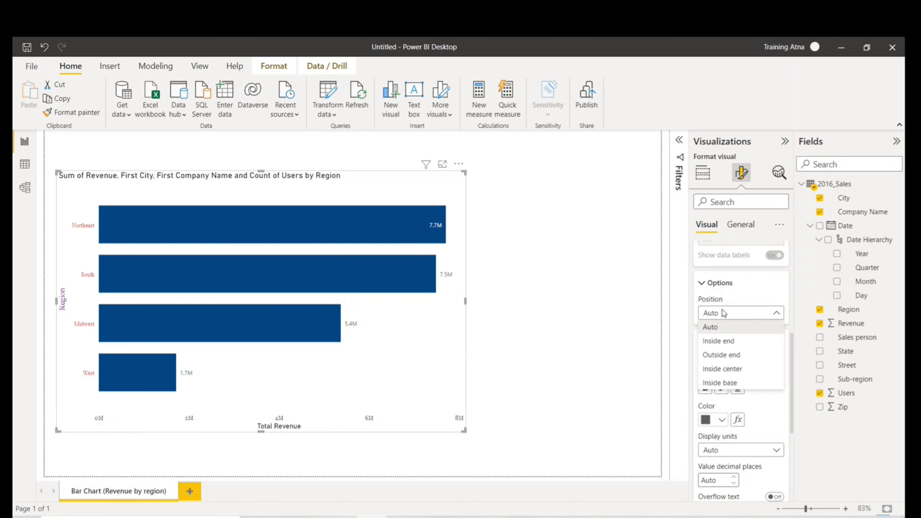
{"action": "left_click", "coordinate": [725, 356]}
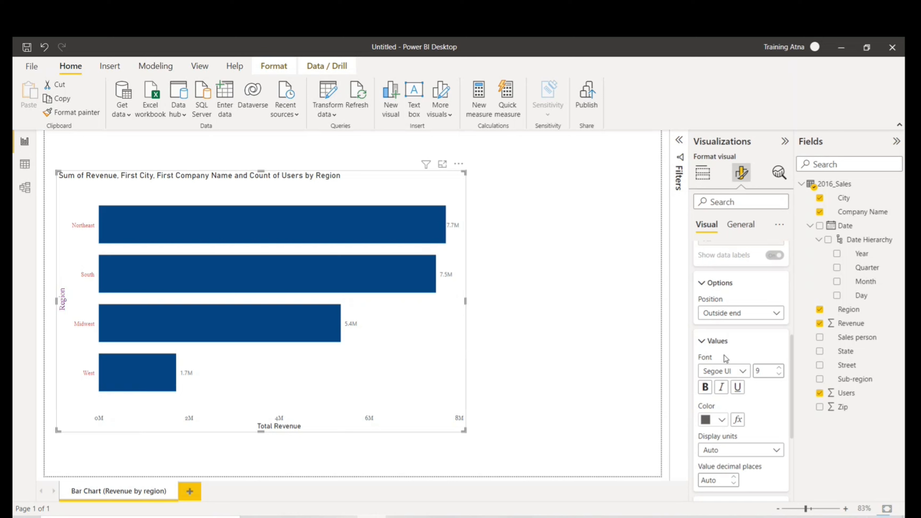
{"action": "left_click", "coordinate": [728, 312]}
{"action": "key", "text": "Escape"}
{"action": "left_click", "coordinate": [725, 313]}
{"action": "left_click", "coordinate": [723, 369]}
{"action": "key", "text": "Down"}
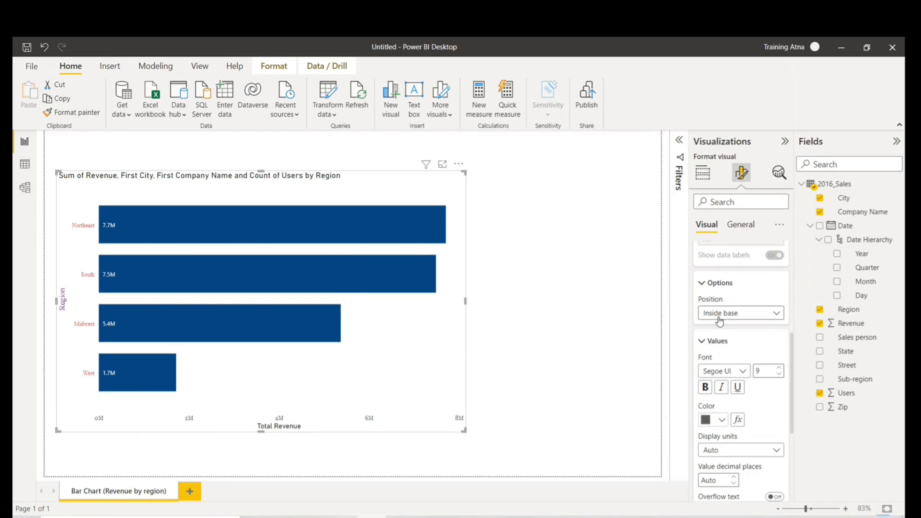
Reset the data labels' position to Auto and change it to Inside end
{"action": "left_click", "coordinate": [714, 312]}
{"action": "left_click", "coordinate": [723, 329]}
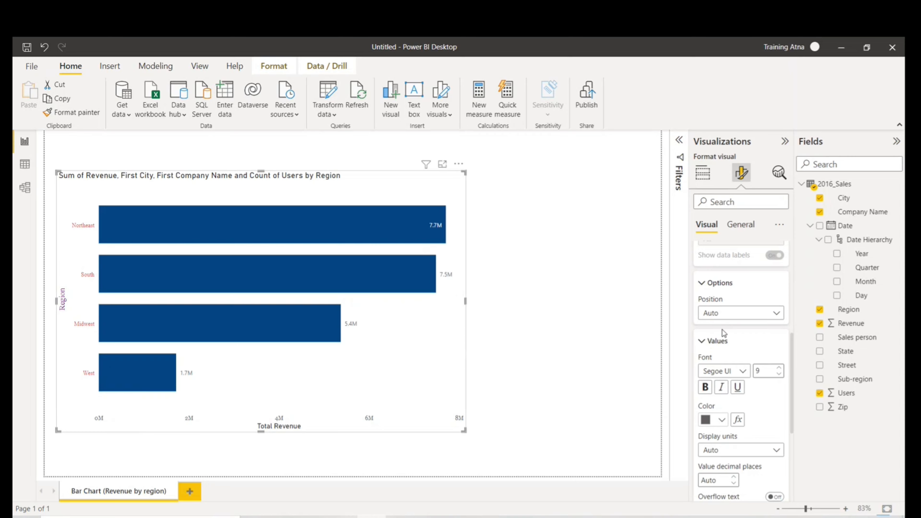
{"action": "left_click", "coordinate": [756, 314]}
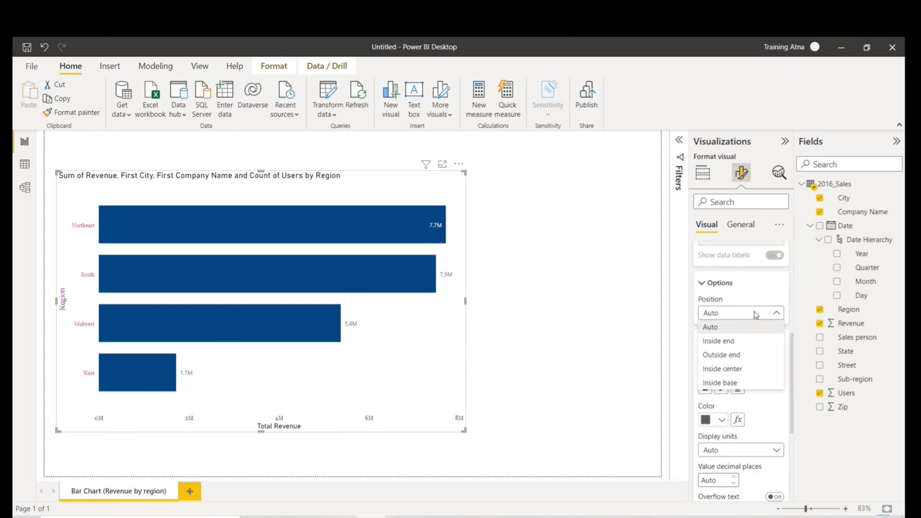
{"action": "left_click", "coordinate": [739, 341]}
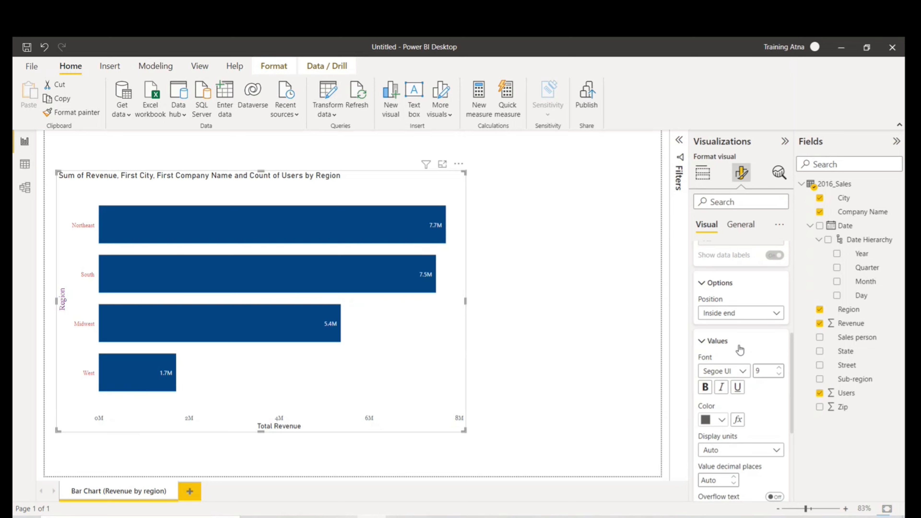
Try pink from the recent colours on the data label values and set their colour to white
{"action": "scroll", "coordinate": [706, 345], "scroll_direction": "down", "scroll_amount": 1}
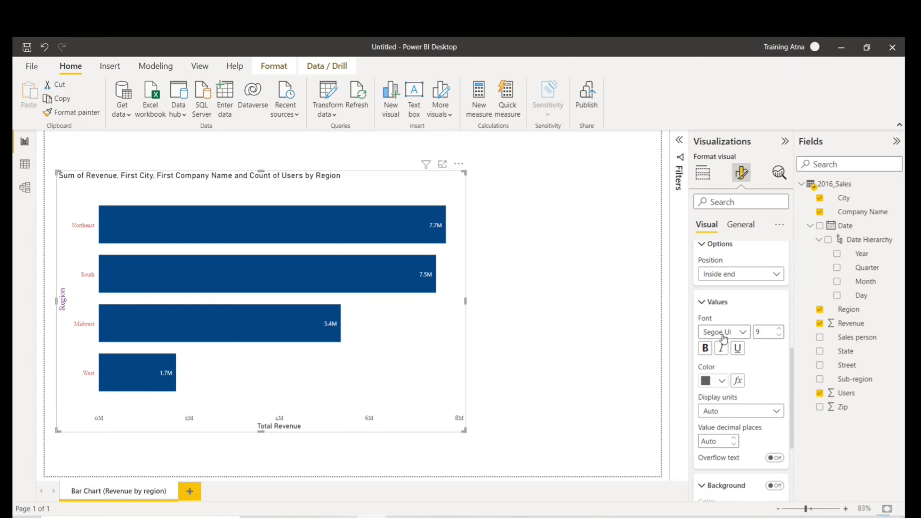
{"action": "scroll", "coordinate": [754, 370], "scroll_direction": "down", "scroll_amount": 1}
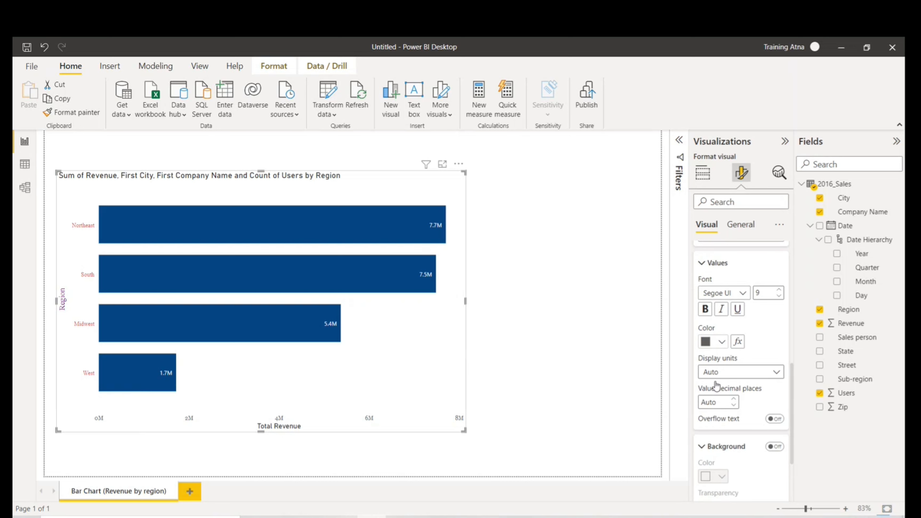
{"action": "left_click", "coordinate": [720, 349]}
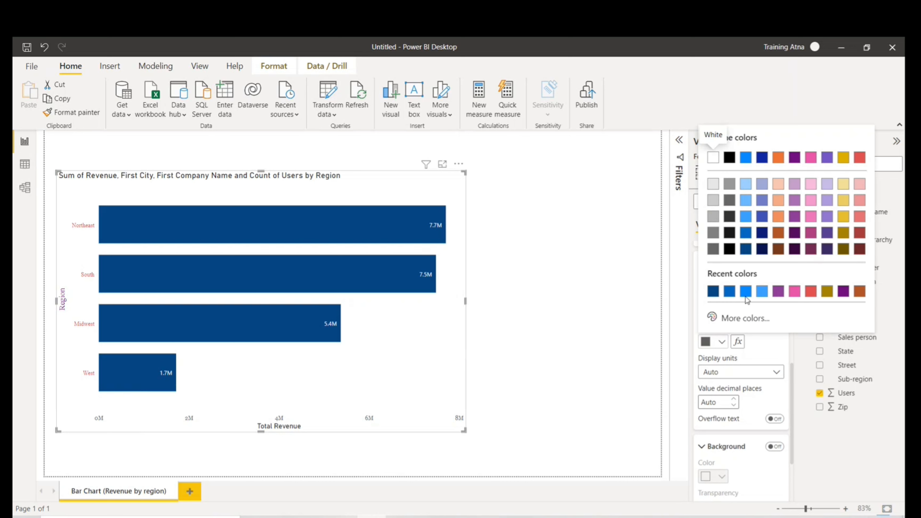
{"action": "left_click", "coordinate": [794, 292]}
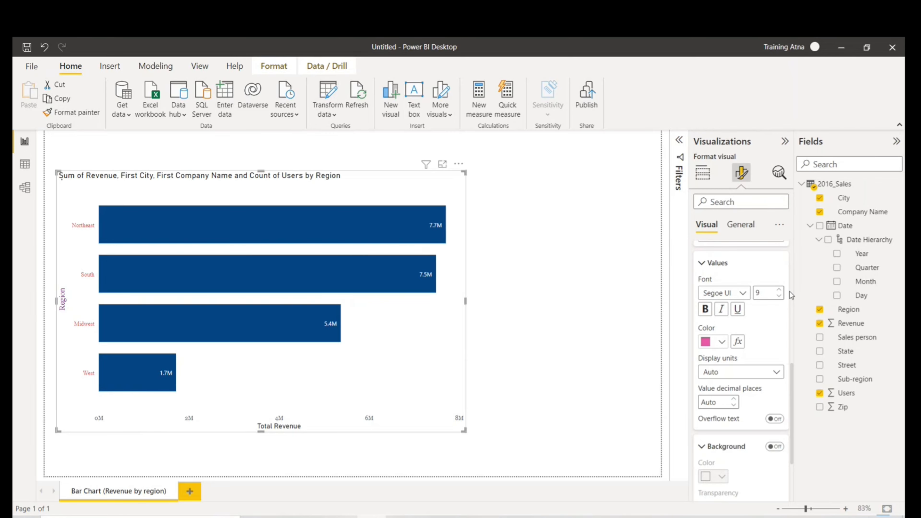
{"action": "left_click", "coordinate": [722, 342]}
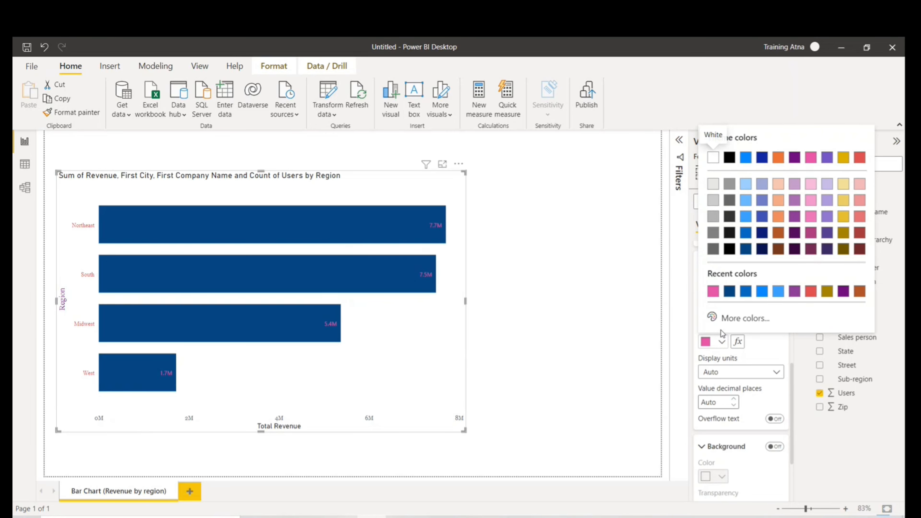
{"action": "left_click", "coordinate": [713, 164]}
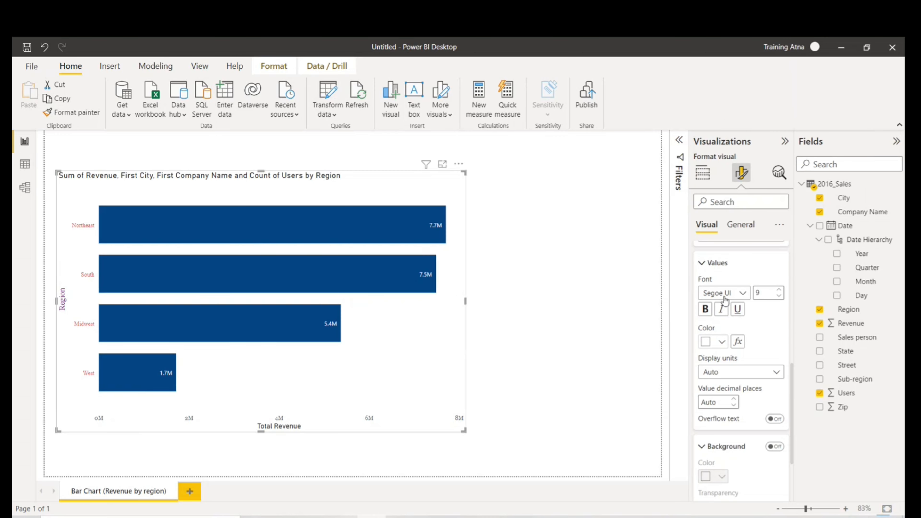
Try thousands as the display units of the data label values, and set the units to Millions
{"action": "left_click", "coordinate": [740, 372]}
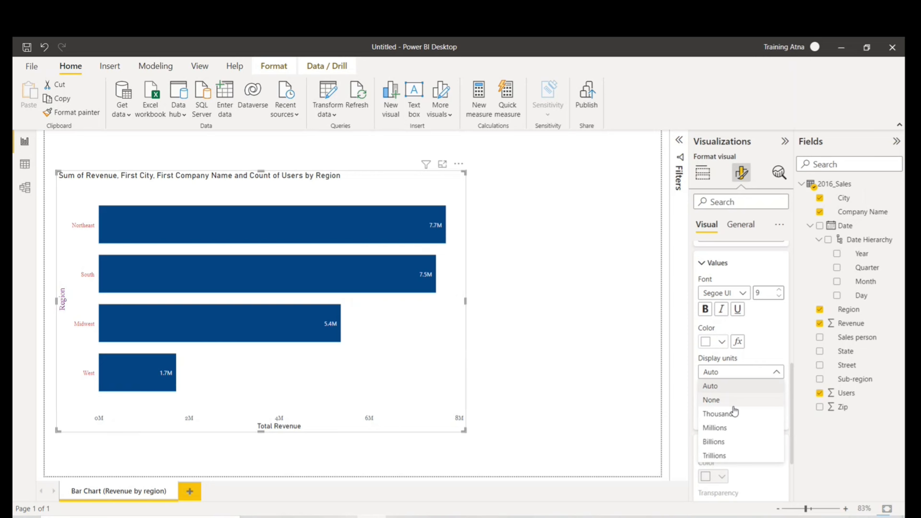
{"action": "left_click", "coordinate": [724, 421]}
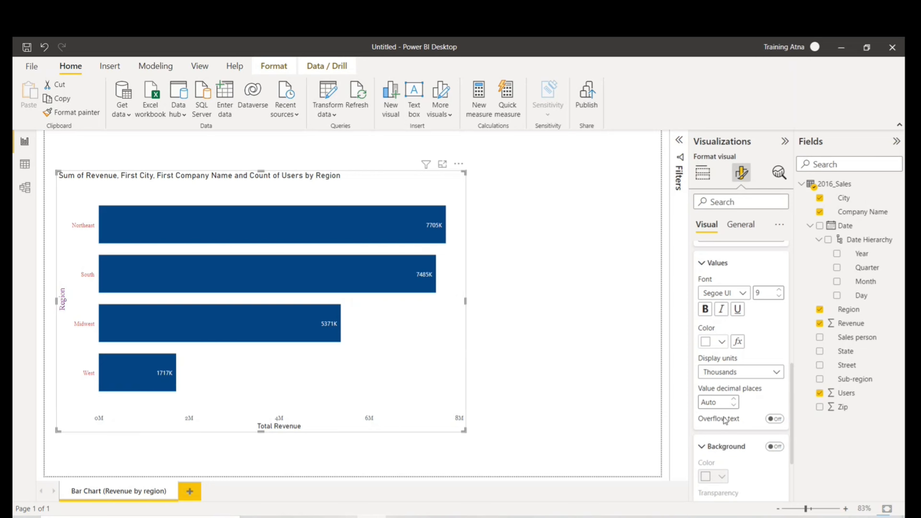
{"action": "left_click", "coordinate": [728, 373]}
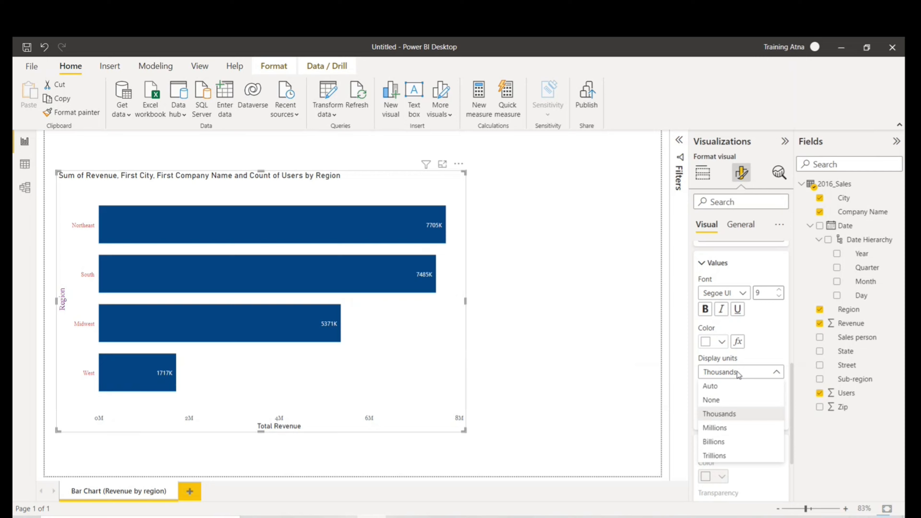
{"action": "left_click", "coordinate": [730, 428]}
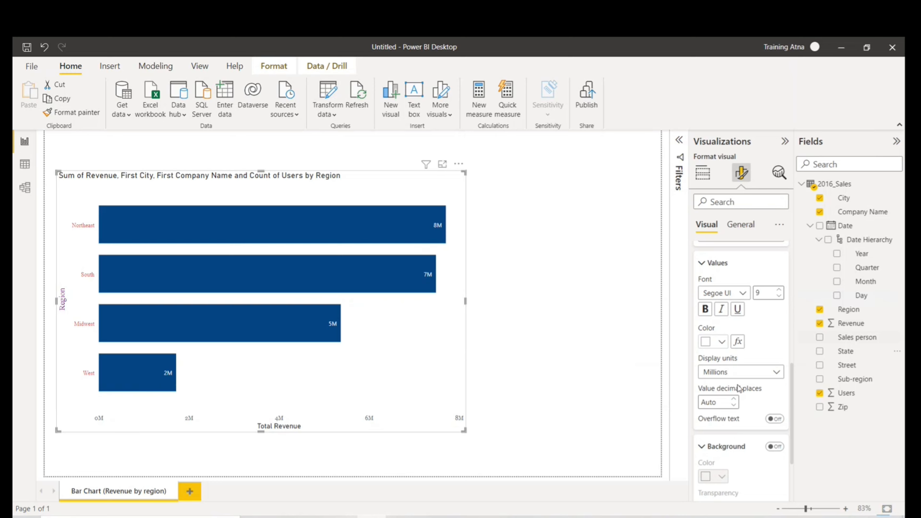
Try the overflow text option for the data label values and switch it back off
{"action": "scroll", "coordinate": [745, 411], "scroll_direction": "down", "scroll_amount": 1}
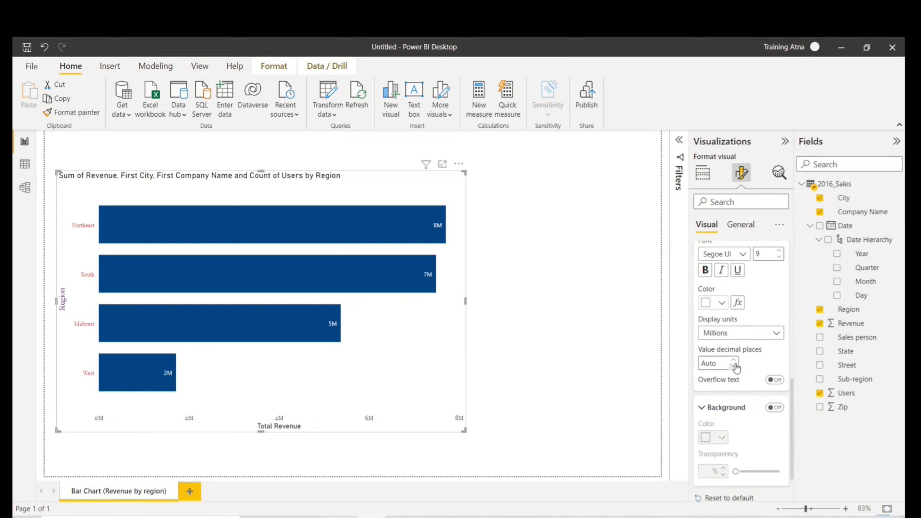
{"action": "left_click", "coordinate": [781, 382]}
{"action": "mouse_move", "coordinate": [403, 271]}
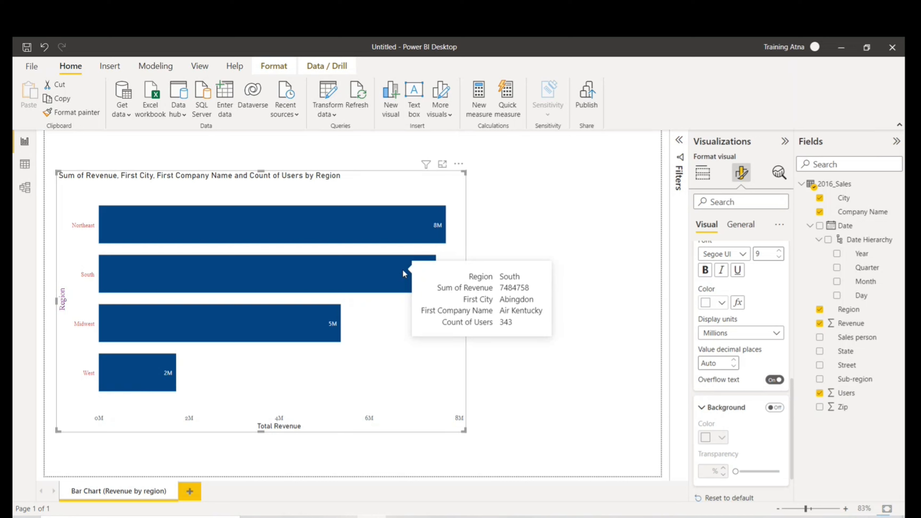
{"action": "left_click", "coordinate": [775, 380]}
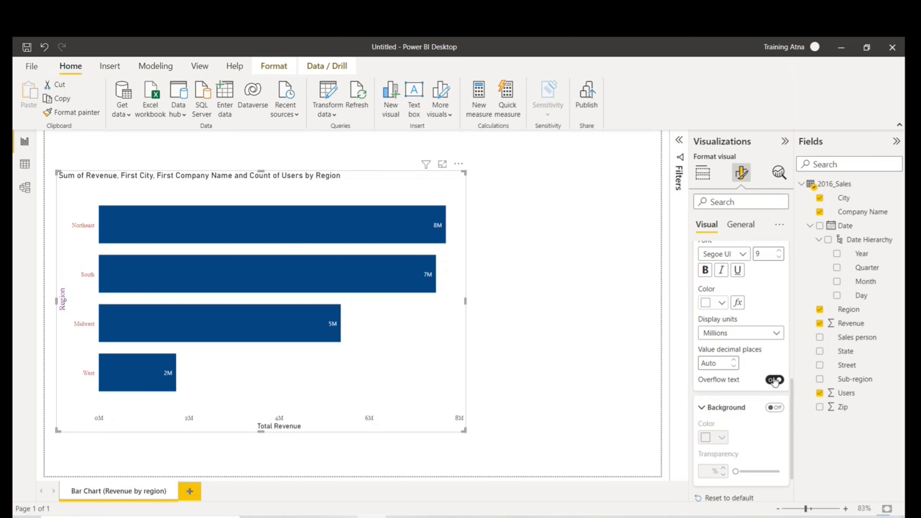
Turn on the background behind the bar chart's data labels
{"action": "scroll", "coordinate": [775, 381], "scroll_direction": "down", "scroll_amount": 2}
{"action": "left_click", "coordinate": [771, 351]}
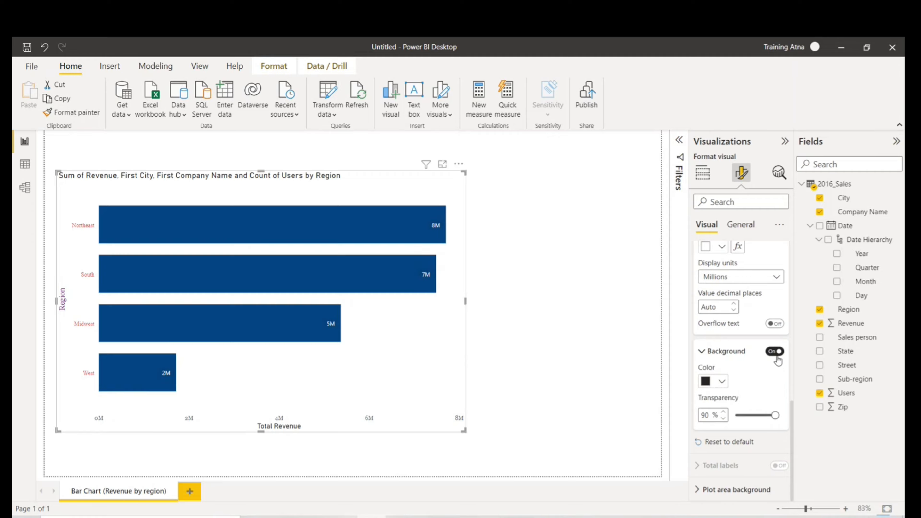
{"action": "scroll", "coordinate": [738, 375], "scroll_direction": "up", "scroll_amount": 5}
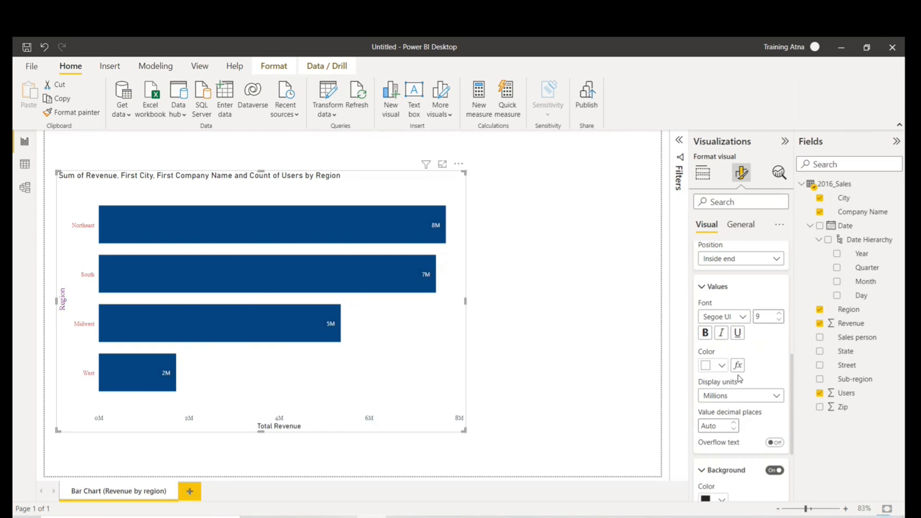
{"action": "scroll", "coordinate": [737, 375], "scroll_direction": "up", "scroll_amount": 3}
{"action": "scroll", "coordinate": [737, 375], "scroll_direction": "down", "scroll_amount": 7}
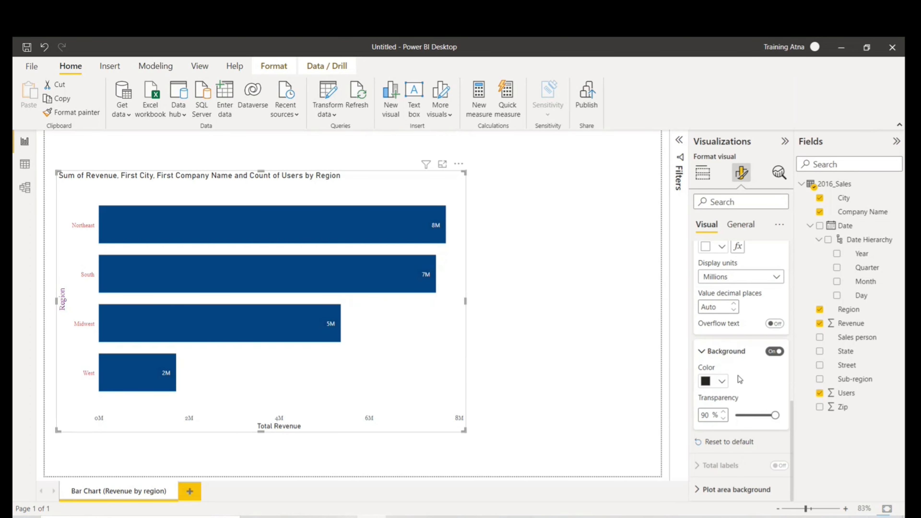
Try white and light blue as the data label background color, and set it to light pink
{"action": "left_click", "coordinate": [712, 385]}
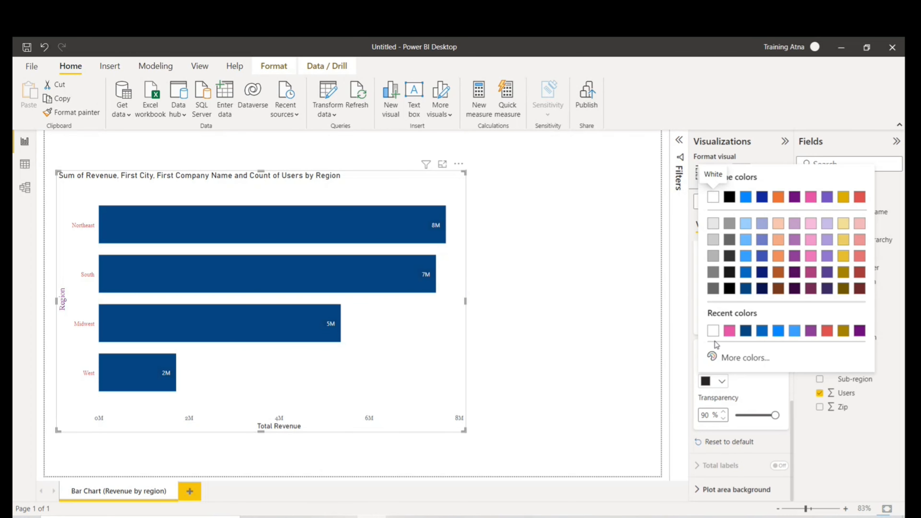
{"action": "left_click", "coordinate": [712, 333]}
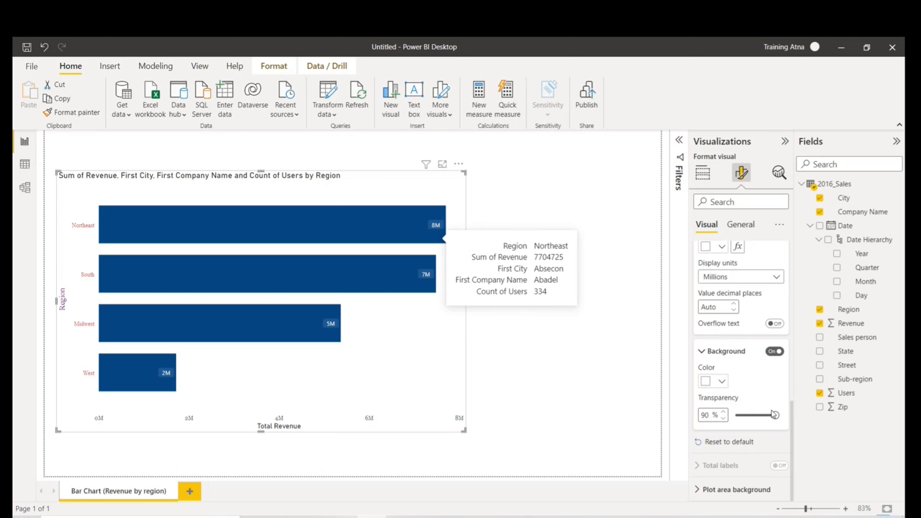
{"action": "left_click", "coordinate": [717, 380]}
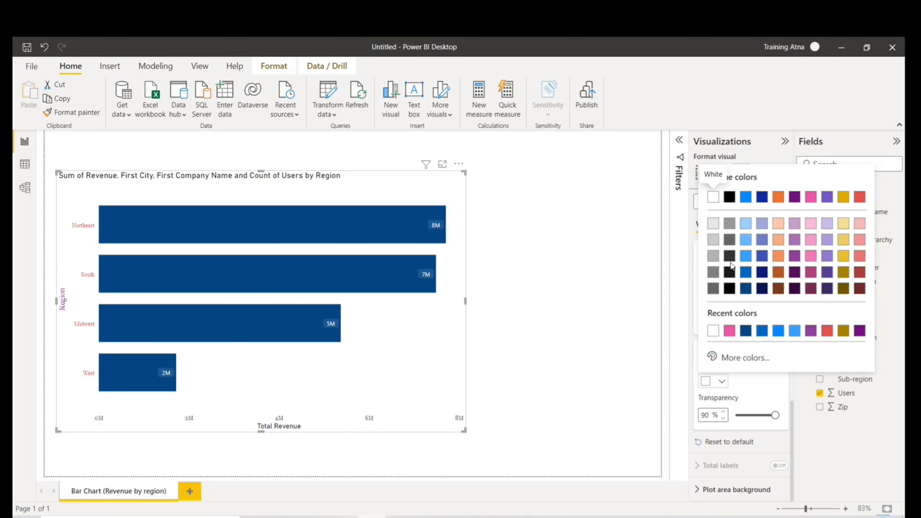
{"action": "left_click", "coordinate": [745, 257]}
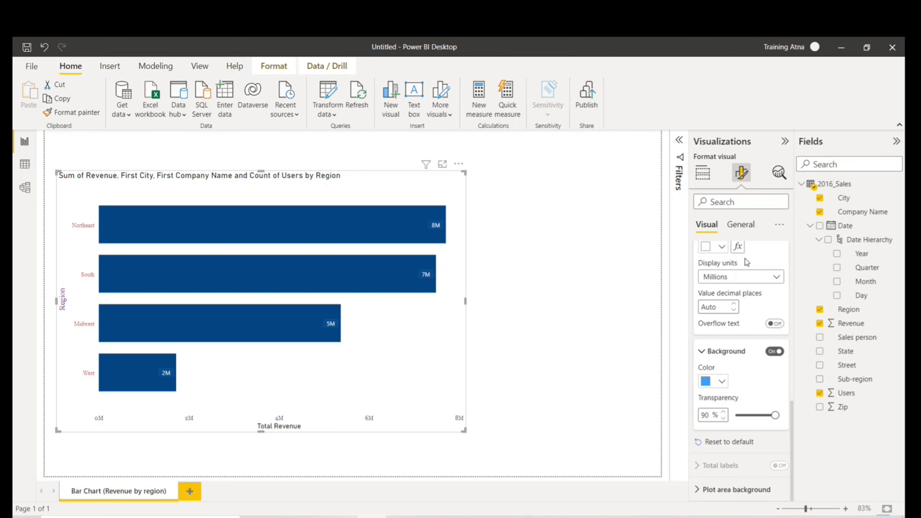
{"action": "left_click", "coordinate": [719, 382]}
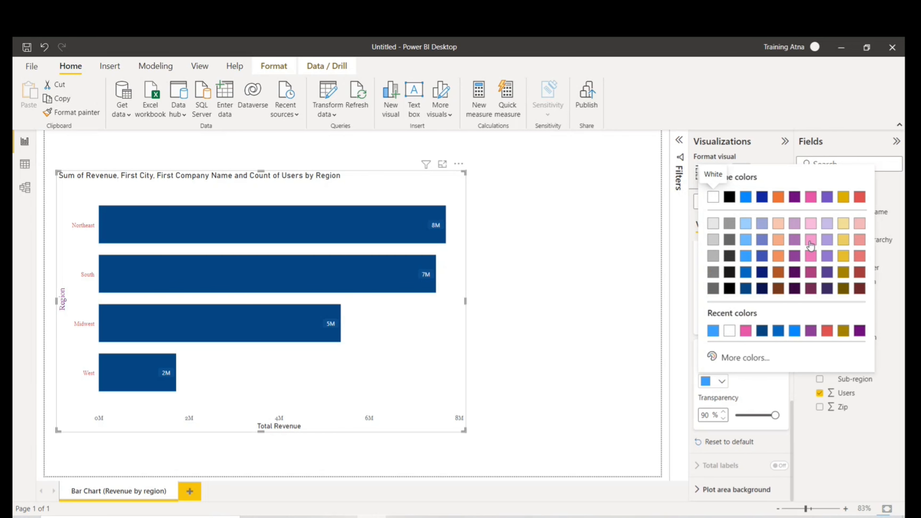
{"action": "left_click", "coordinate": [811, 246]}
Try a data label background transparency of 1%, and set it to 93%
{"action": "left_click_drag", "start_coordinate": [774, 414], "coordinate": [735, 416]}
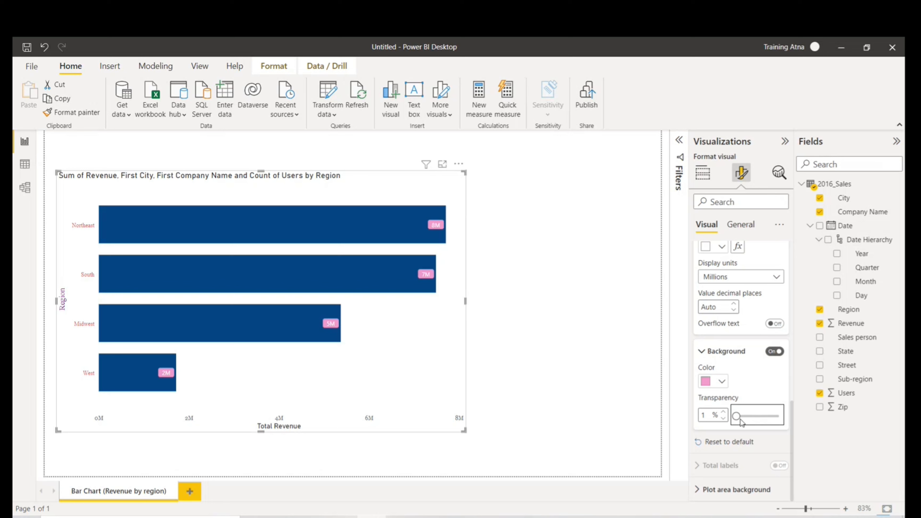
{"action": "left_click_drag", "start_coordinate": [736, 416], "coordinate": [776, 416]}
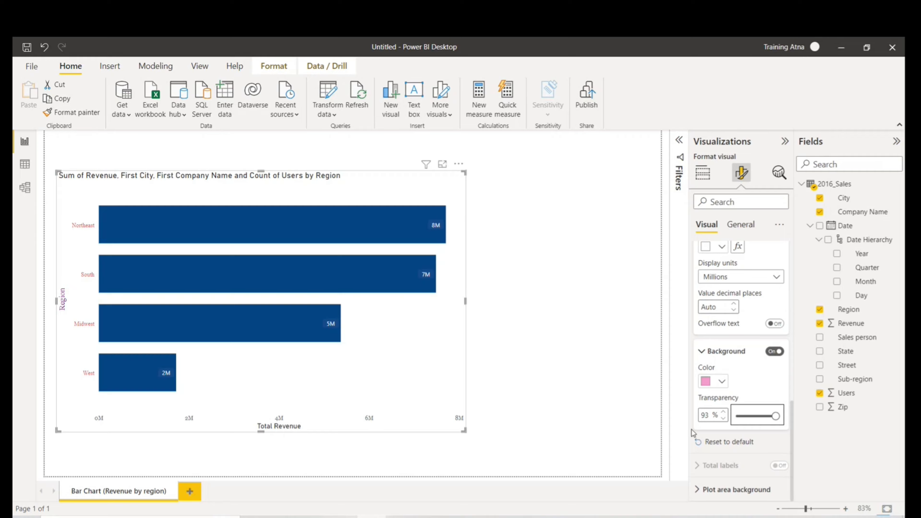
{"action": "mouse_move", "coordinate": [422, 227]}
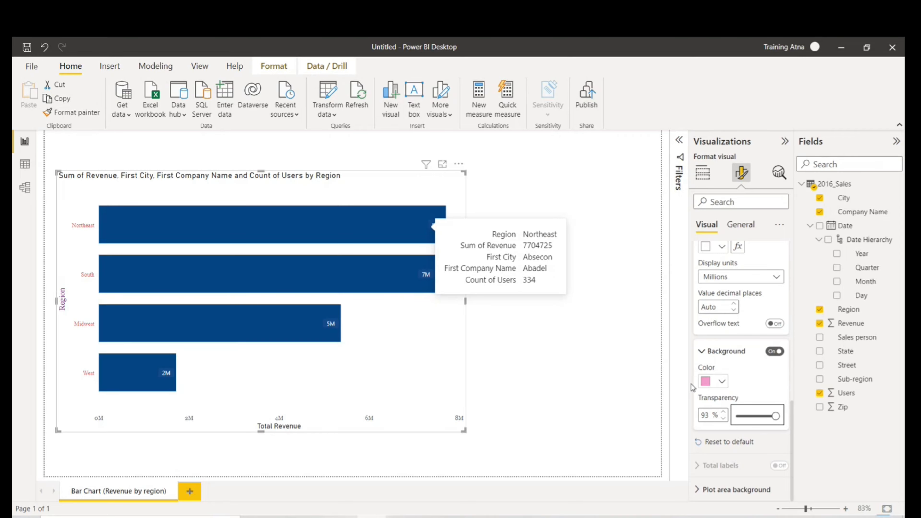
Increase the font size of the data label values to 12 and deselect the chart
{"action": "scroll", "coordinate": [743, 362], "scroll_direction": "up", "scroll_amount": 3}
{"action": "left_click", "coordinate": [776, 313]}
{"action": "left_click", "coordinate": [777, 314]}
{"action": "left_click", "coordinate": [776, 313]}
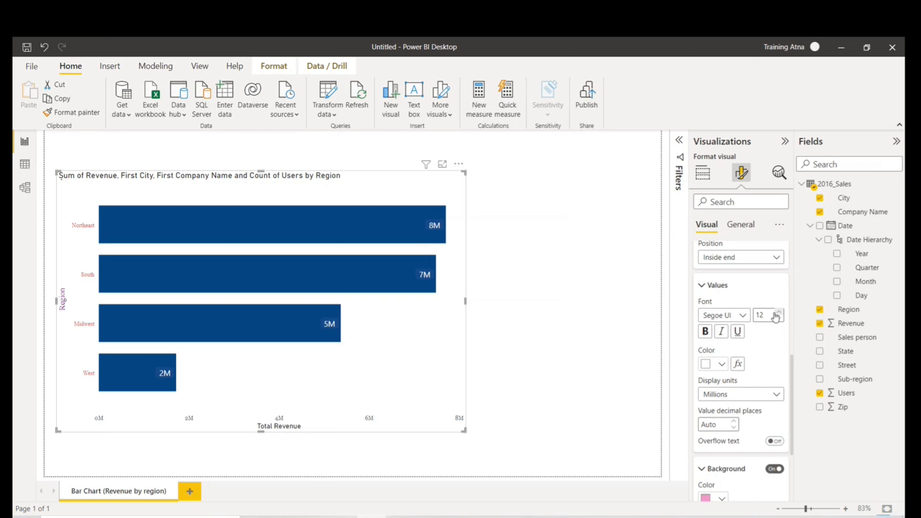
{"action": "left_click", "coordinate": [555, 281]}
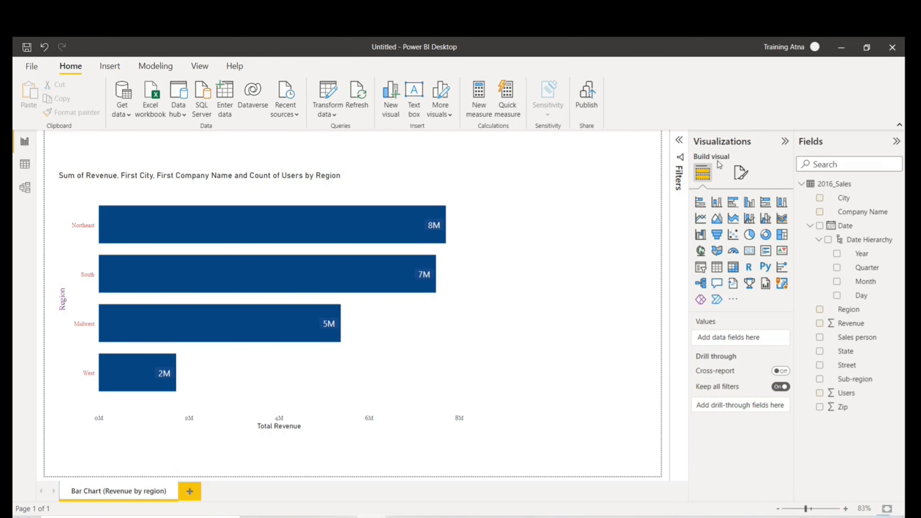
Set the picture regex codeunit from the Desktop folder as the bar chart's plot area background
{"action": "left_click", "coordinate": [390, 190]}
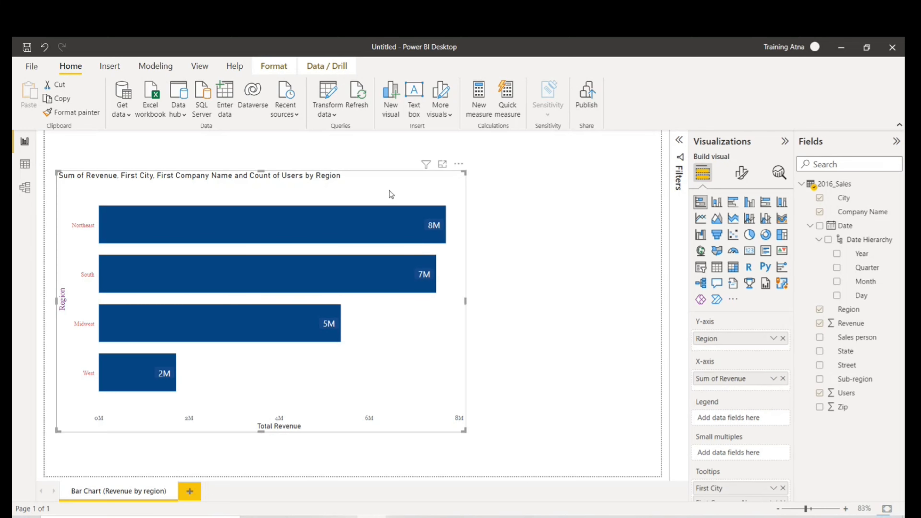
{"action": "left_click", "coordinate": [743, 174]}
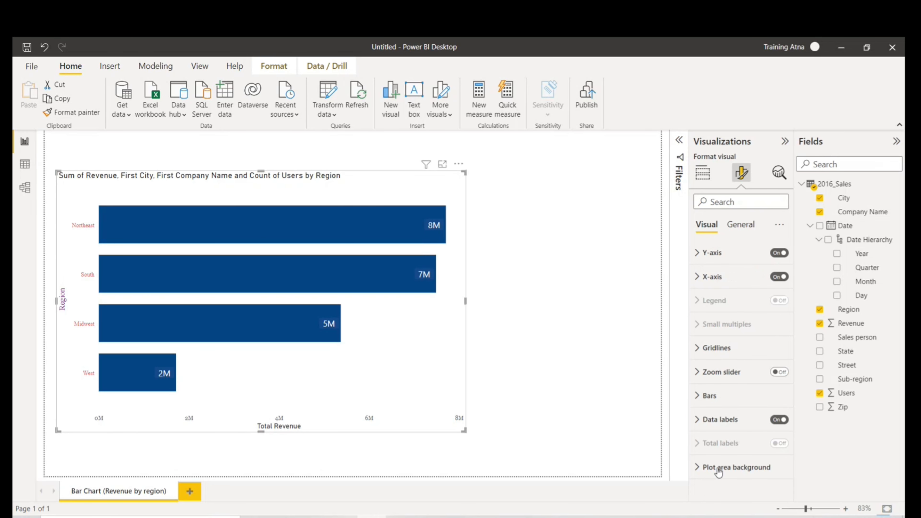
{"action": "left_click", "coordinate": [707, 472]}
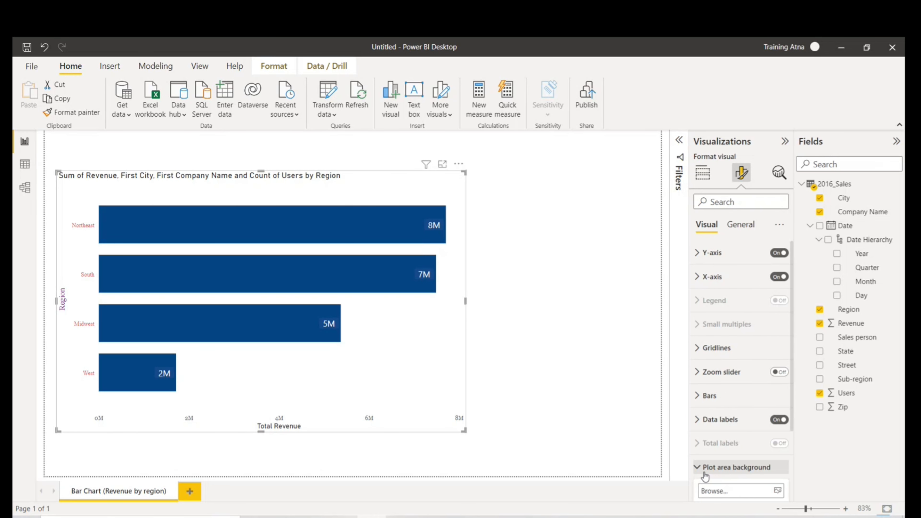
{"action": "scroll", "coordinate": [751, 428], "scroll_direction": "down", "scroll_amount": 3}
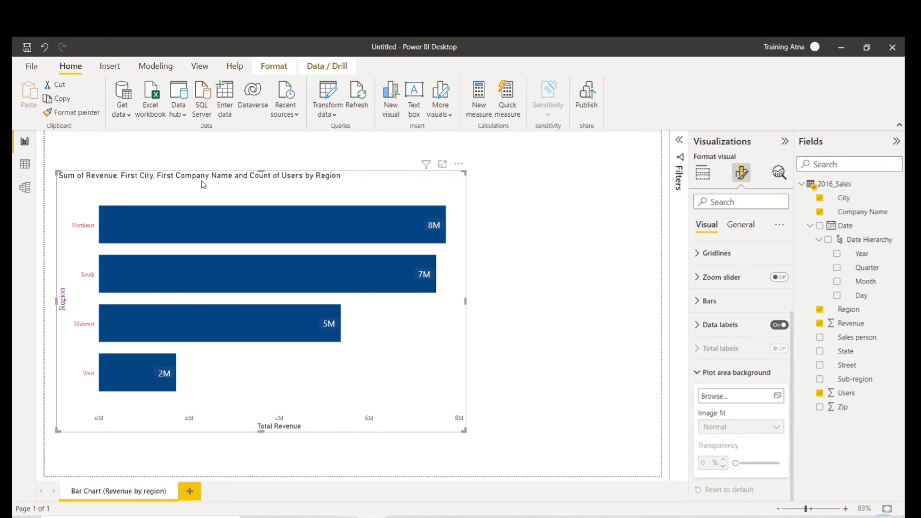
{"action": "left_click", "coordinate": [775, 396]}
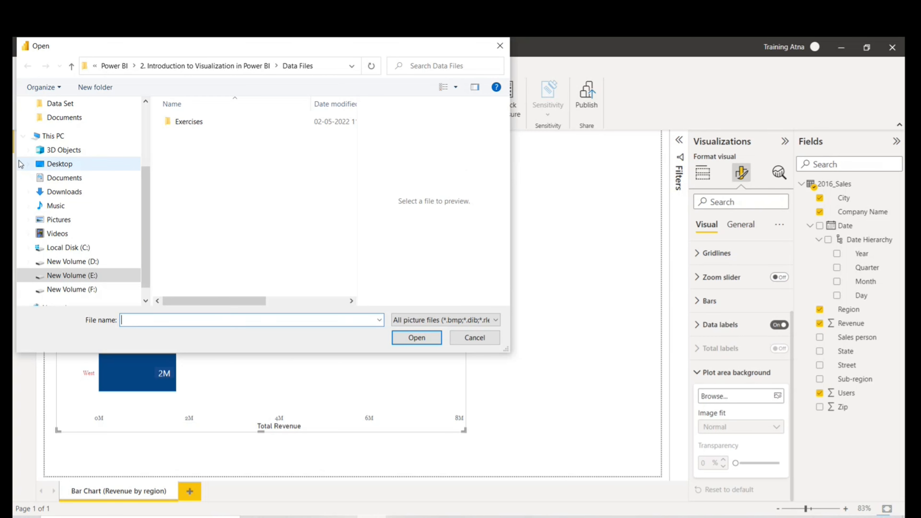
{"action": "scroll", "coordinate": [46, 159], "scroll_direction": "up", "scroll_amount": 3}
{"action": "left_click", "coordinate": [69, 127]}
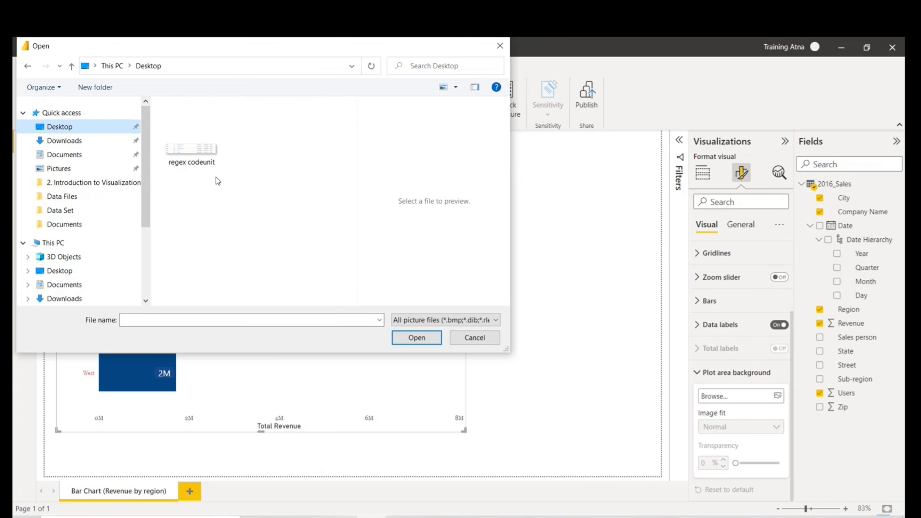
{"action": "left_click", "coordinate": [212, 160]}
{"action": "left_click", "coordinate": [417, 338]}
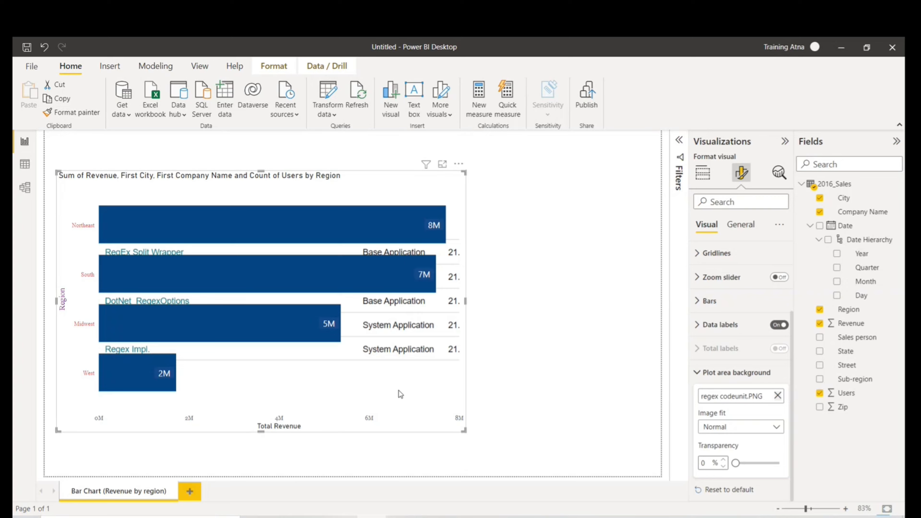
Remove the picture from the plot area background and collapse those settings
{"action": "left_click", "coordinate": [778, 397]}
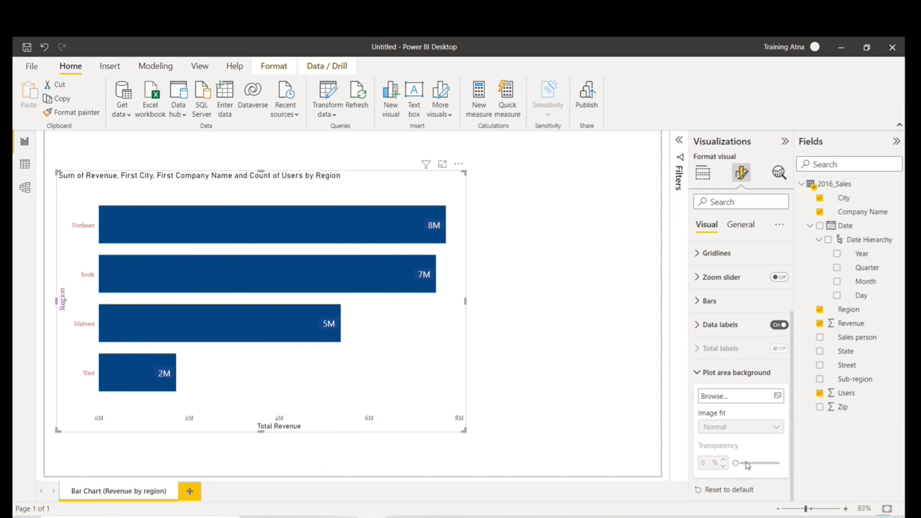
{"action": "left_click", "coordinate": [697, 373]}
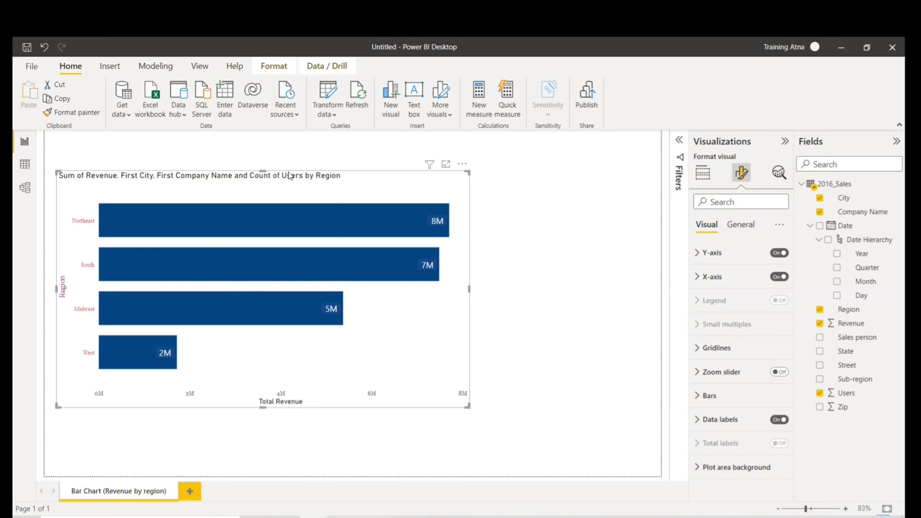
Show the chart's size and position properties, and try resizing it to about 657 wide by 525 high and about 1123 wide by 455 high
{"action": "left_click", "coordinate": [740, 233]}
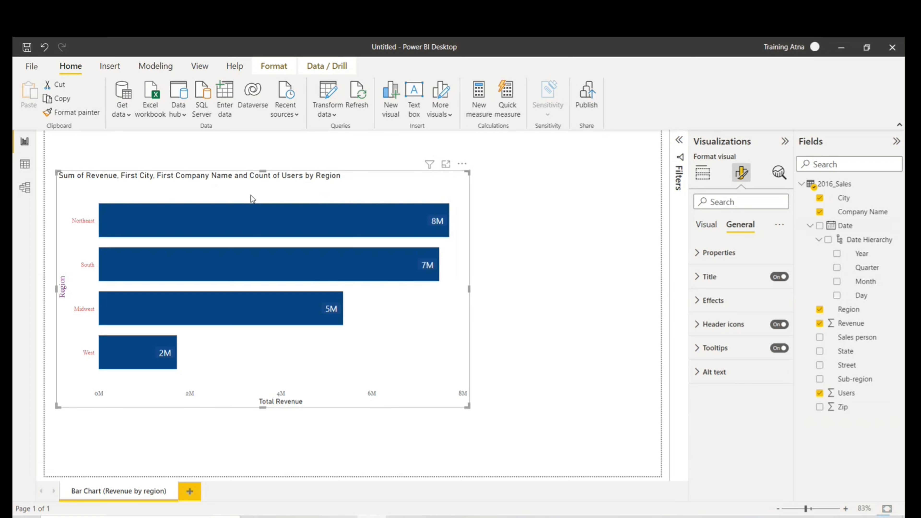
{"action": "left_click", "coordinate": [710, 253]}
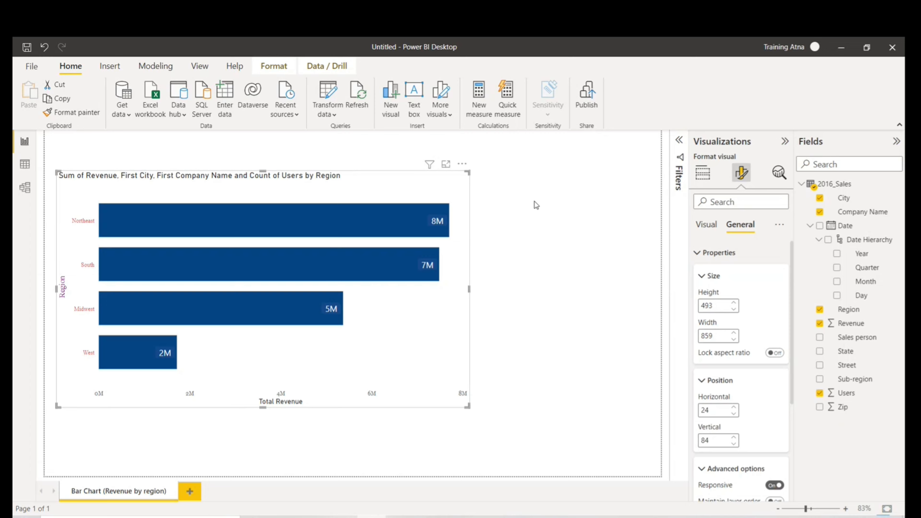
{"action": "left_click_drag", "start_coordinate": [467, 174], "coordinate": [371, 157]}
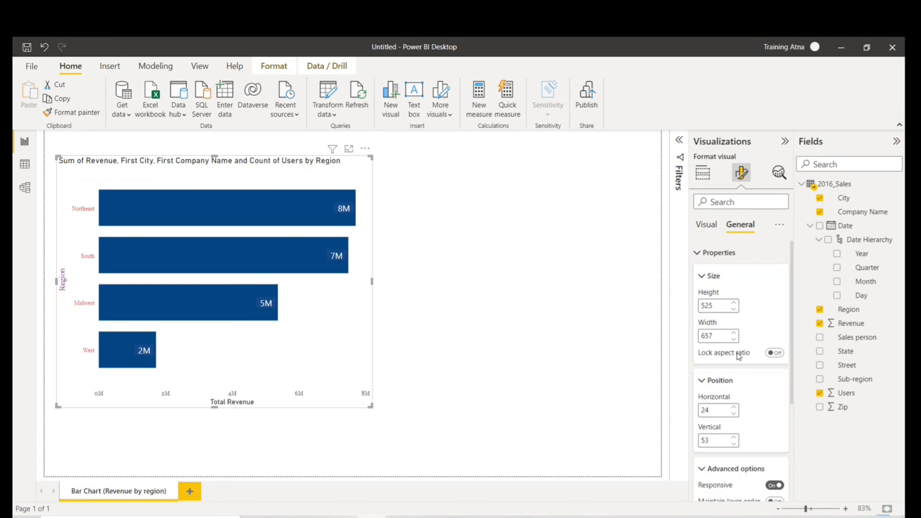
{"action": "left_click_drag", "start_coordinate": [371, 157], "coordinate": [595, 191]}
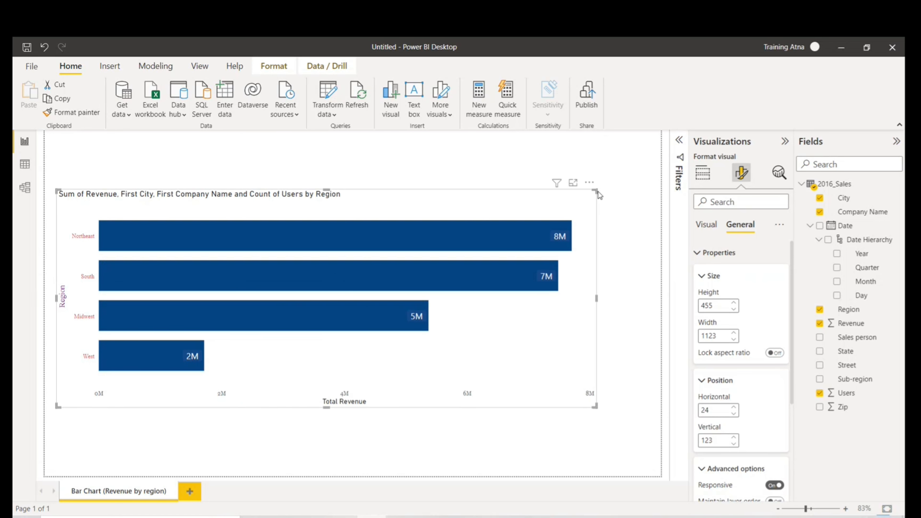
Shrink the chart's width, increase its height from the upper right corner, and reopen its formatting options
{"action": "left_click", "coordinate": [596, 192]}
{"action": "left_click", "coordinate": [547, 219]}
{"action": "left_click_drag", "start_coordinate": [596, 188], "coordinate": [393, 167]}
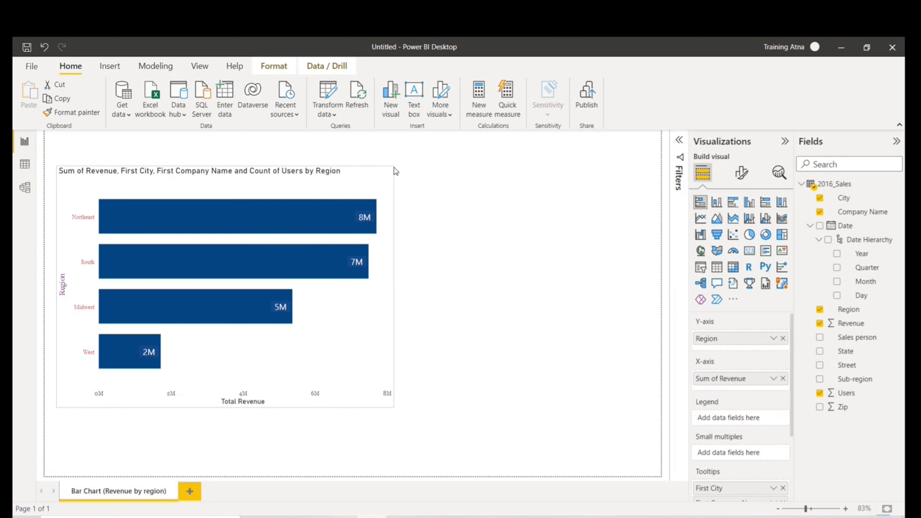
{"action": "left_click", "coordinate": [743, 174]}
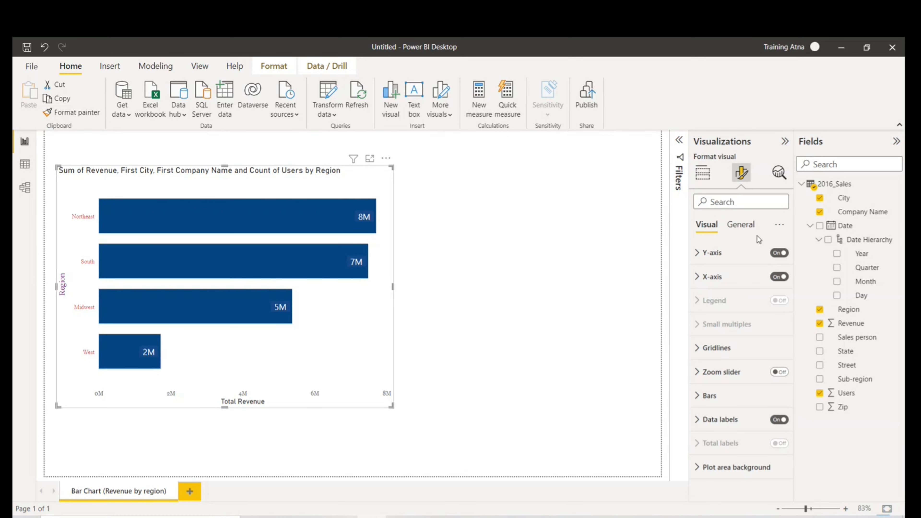
Show the bar chart's general size and position properties and reposition the chart on the report canvas
{"action": "left_click", "coordinate": [751, 228]}
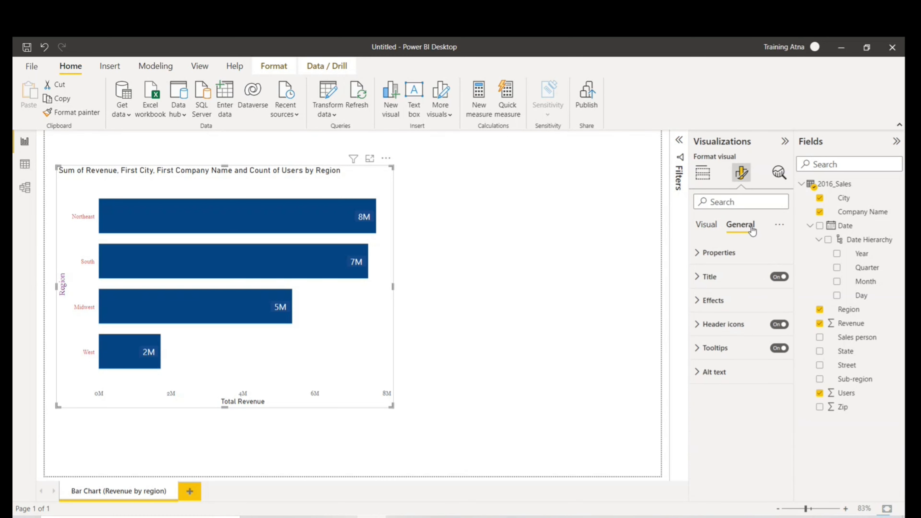
{"action": "left_click", "coordinate": [719, 253]}
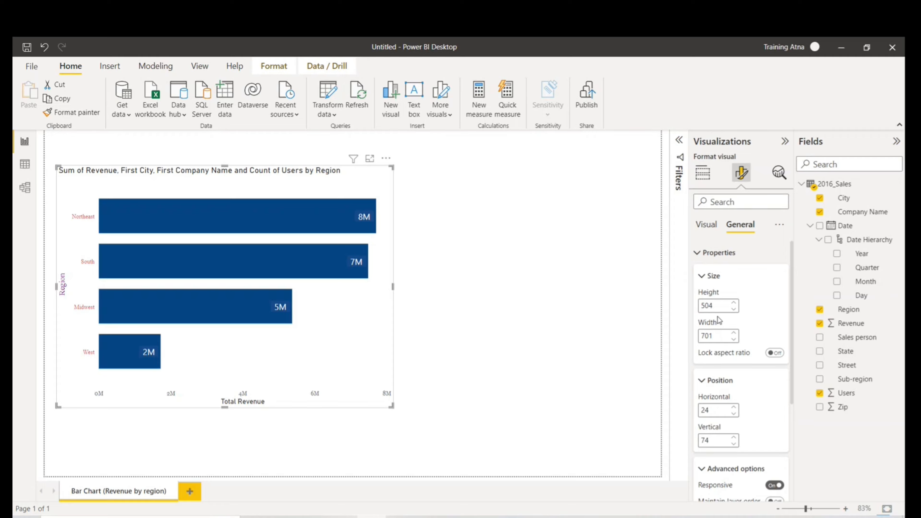
{"action": "scroll", "coordinate": [755, 369], "scroll_direction": "down", "scroll_amount": 2}
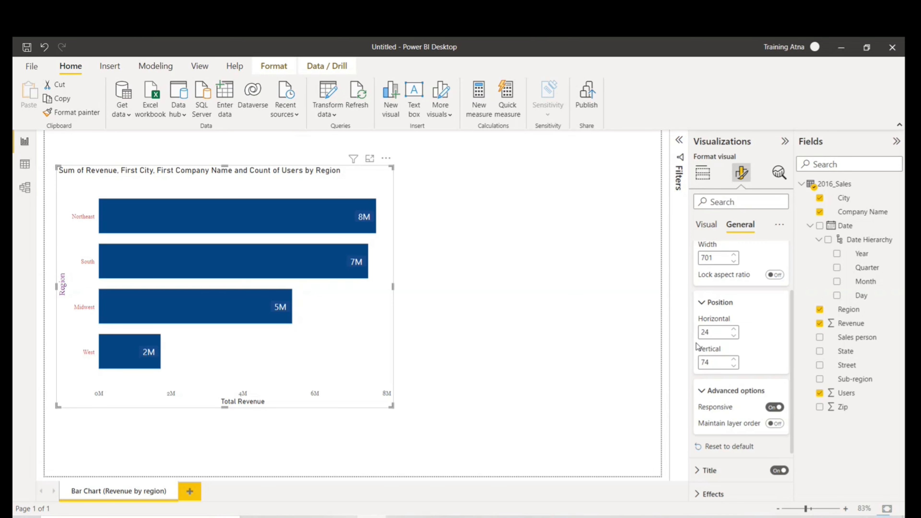
{"action": "left_click_drag", "start_coordinate": [284, 176], "coordinate": [175, 231]}
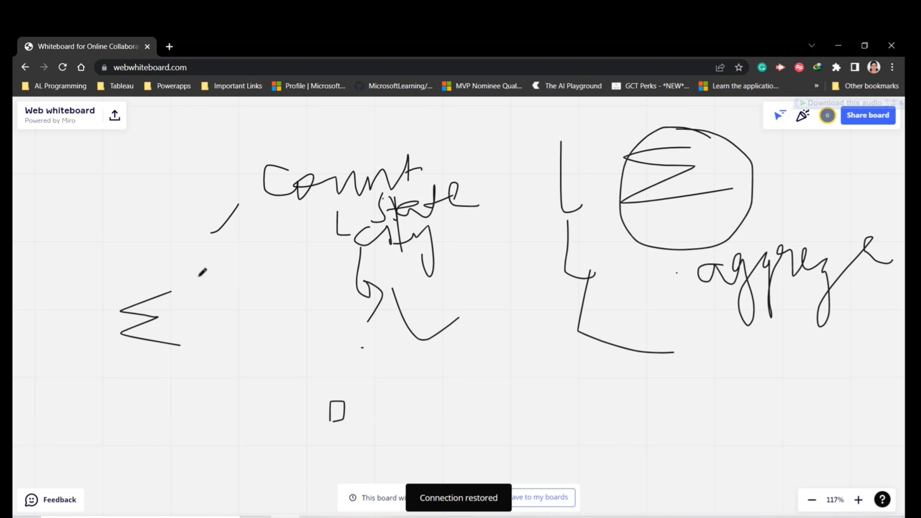
Switch to the web whiteboard and sketch a rectangle with short position marks inside it
{"action": "mouse_move", "coordinate": [129, 147]}
{"action": "left_mouse_down"}
{"action": "mouse_move", "coordinate": [130, 204]}
{"action": "mouse_move", "coordinate": [209, 236]}
{"action": "mouse_move", "coordinate": [226, 154]}
{"action": "mouse_move", "coordinate": [122, 150]}
{"action": "left_mouse_up"}
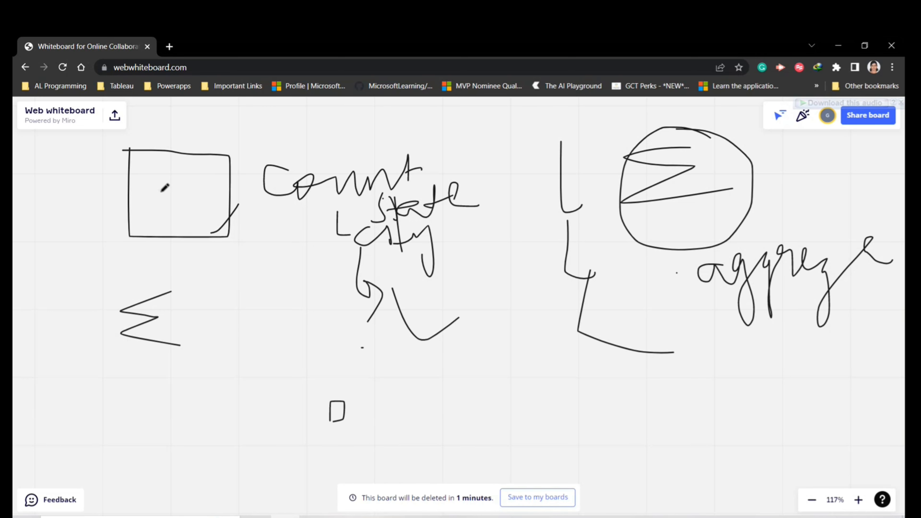
{"action": "mouse_move", "coordinate": [164, 205]}
{"action": "left_mouse_down"}
{"action": "mouse_move", "coordinate": [192, 196]}
{"action": "mouse_move", "coordinate": [127, 207]}
{"action": "mouse_move", "coordinate": [165, 200]}
{"action": "mouse_move", "coordinate": [155, 214]}
{"action": "left_mouse_up"}
{"action": "left_click_drag", "start_coordinate": [173, 154], "coordinate": [174, 181]}
{"action": "left_click_drag", "start_coordinate": [170, 175], "coordinate": [179, 175]}
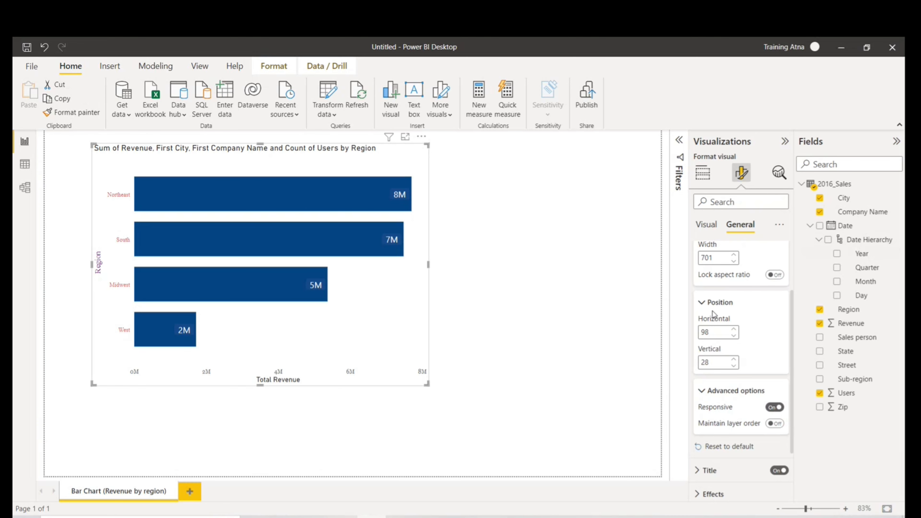
Collapse the chart's position and advanced options, and set the title text to "Revenue by Region"
{"action": "left_click", "coordinate": [708, 305]}
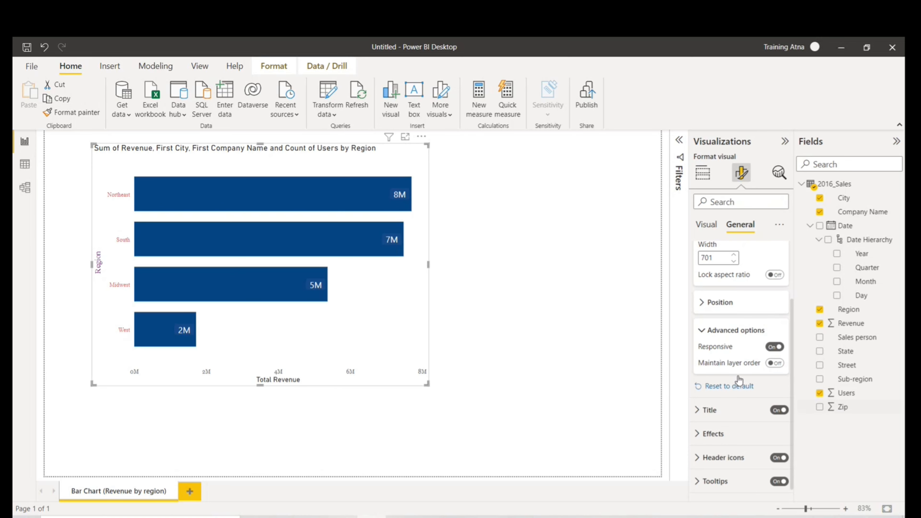
{"action": "left_click", "coordinate": [701, 331]}
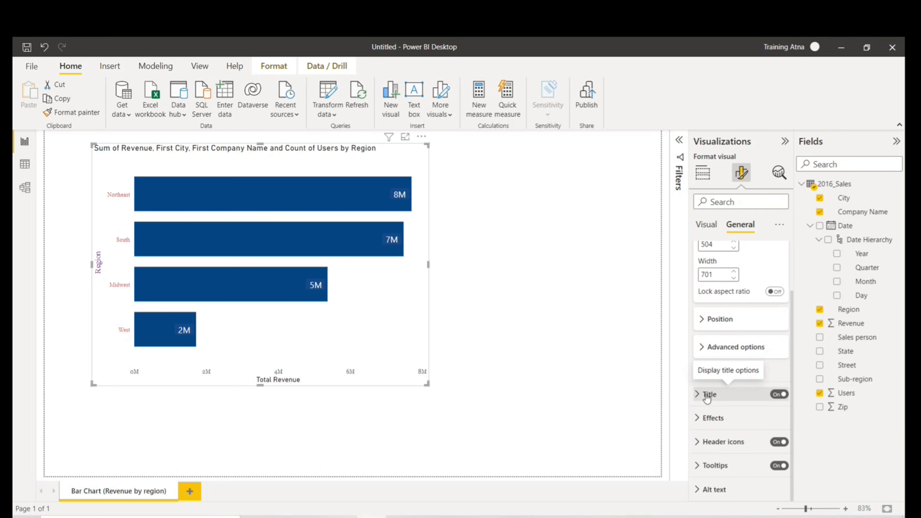
{"action": "left_click", "coordinate": [694, 396]}
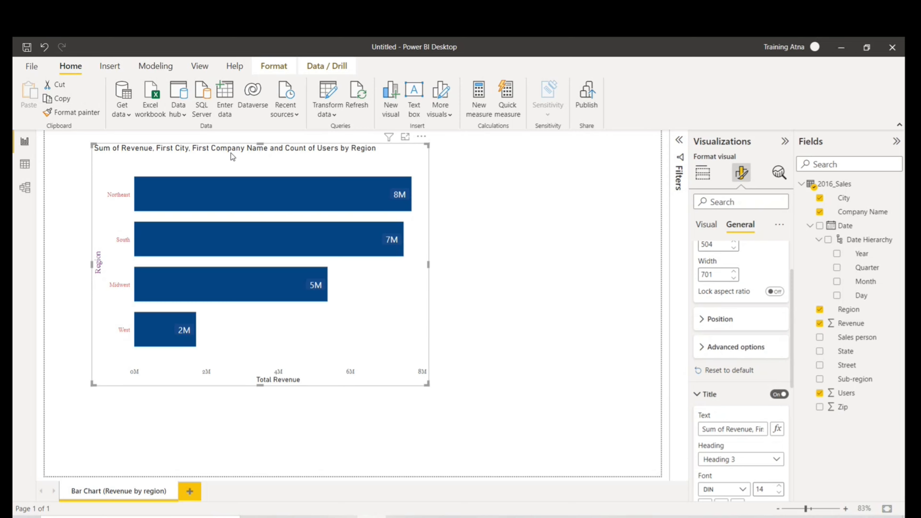
{"action": "left_click", "coordinate": [740, 429]}
{"action": "key", "text": "ctrl+a"}
{"action": "type", "text": "R"}
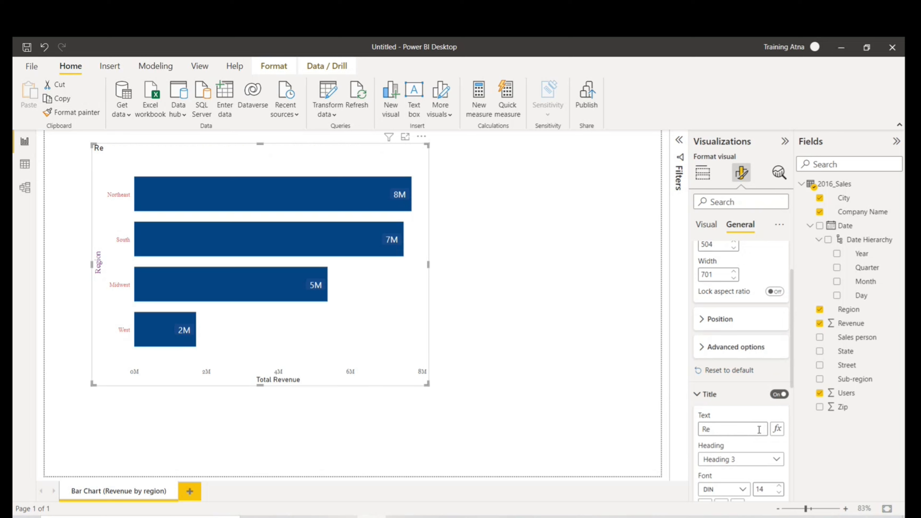
{"action": "type", "text": "evenue by Region"}
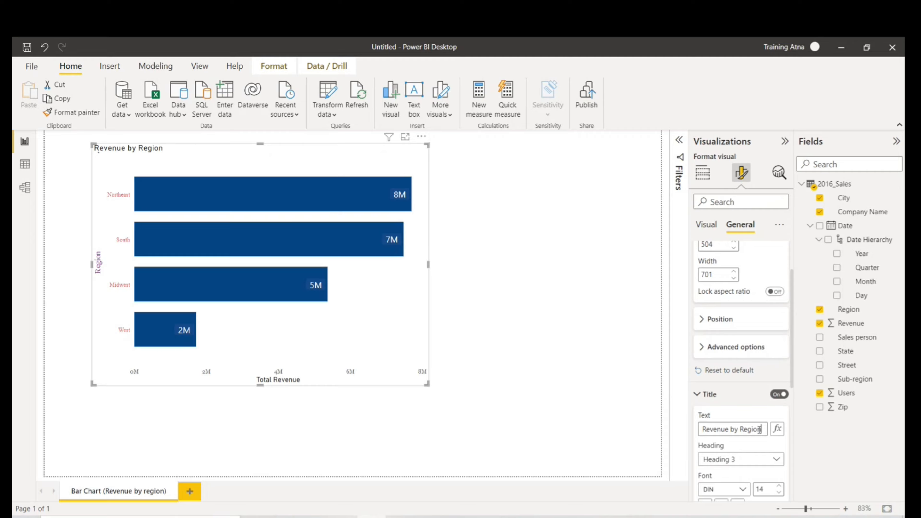
Try several heading levels for the chart title, including Heading 3 and Heading 6, and set it to Heading 2
{"action": "scroll", "coordinate": [739, 430], "scroll_direction": "down", "scroll_amount": 1}
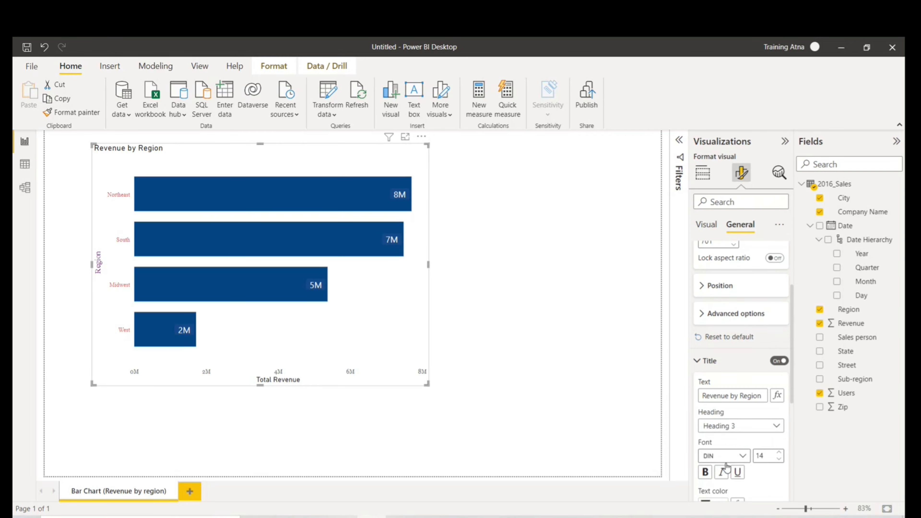
{"action": "left_click", "coordinate": [740, 429]}
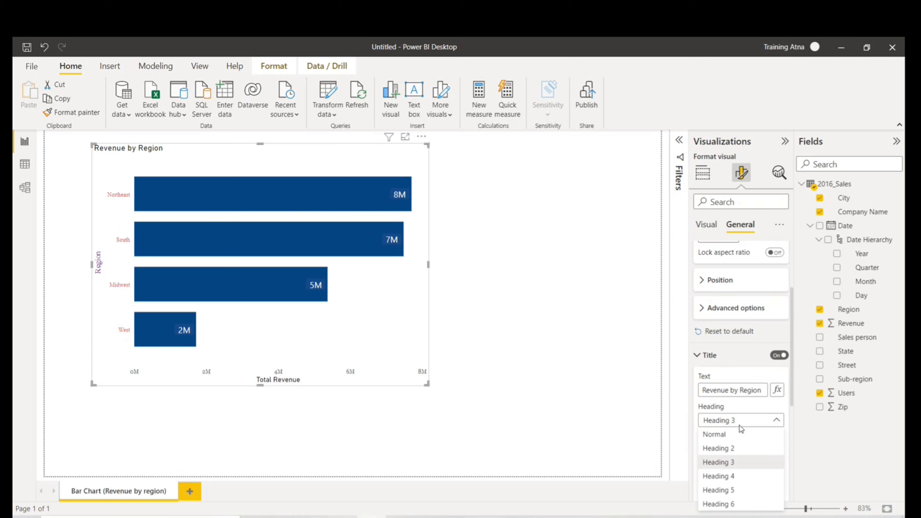
{"action": "left_click", "coordinate": [737, 450]}
{"action": "left_click", "coordinate": [755, 421]}
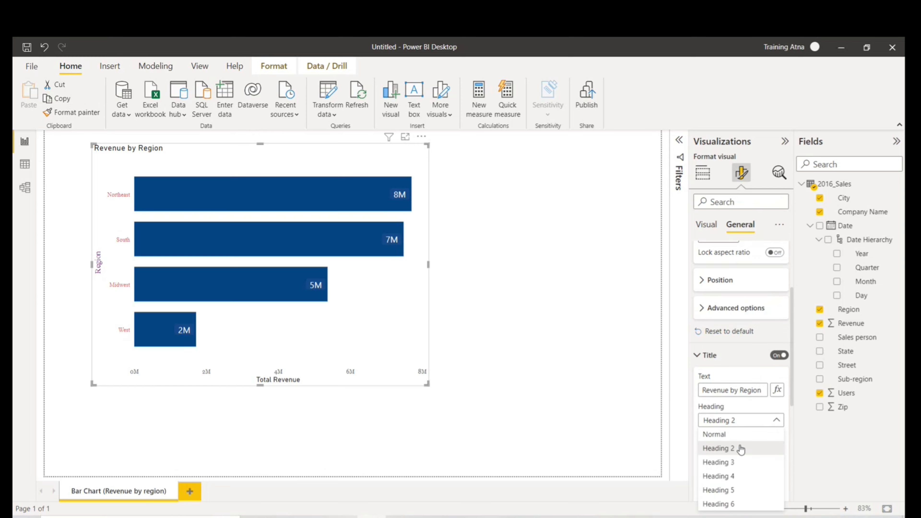
{"action": "left_click", "coordinate": [738, 463]}
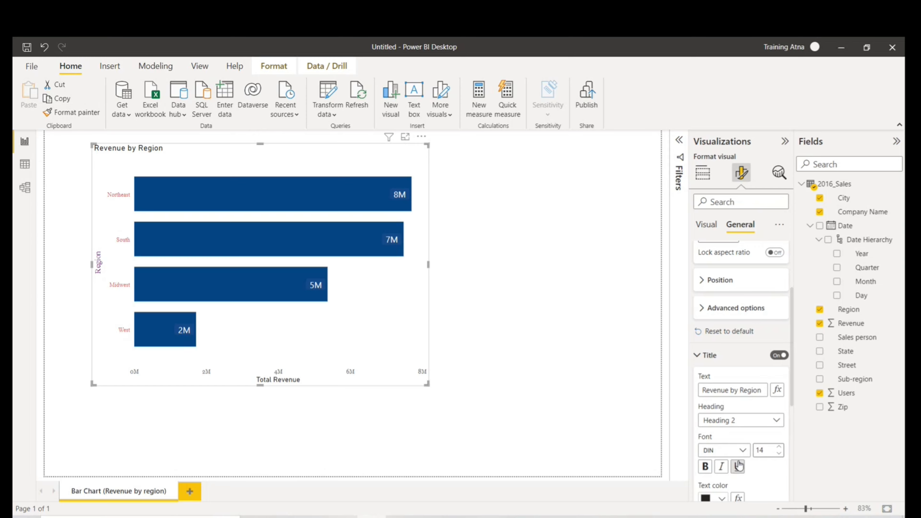
{"action": "left_click", "coordinate": [739, 422]}
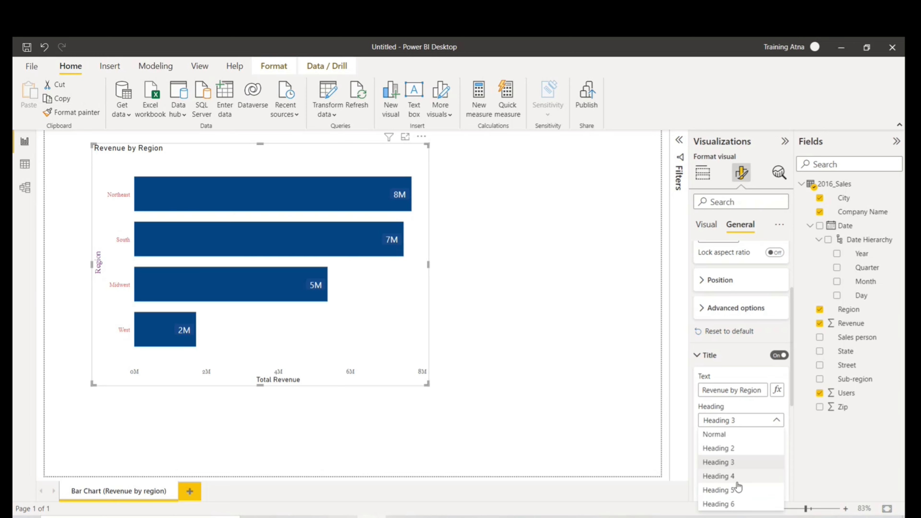
{"action": "left_click", "coordinate": [737, 486]}
{"action": "left_click", "coordinate": [740, 420]}
{"action": "left_click", "coordinate": [744, 505]}
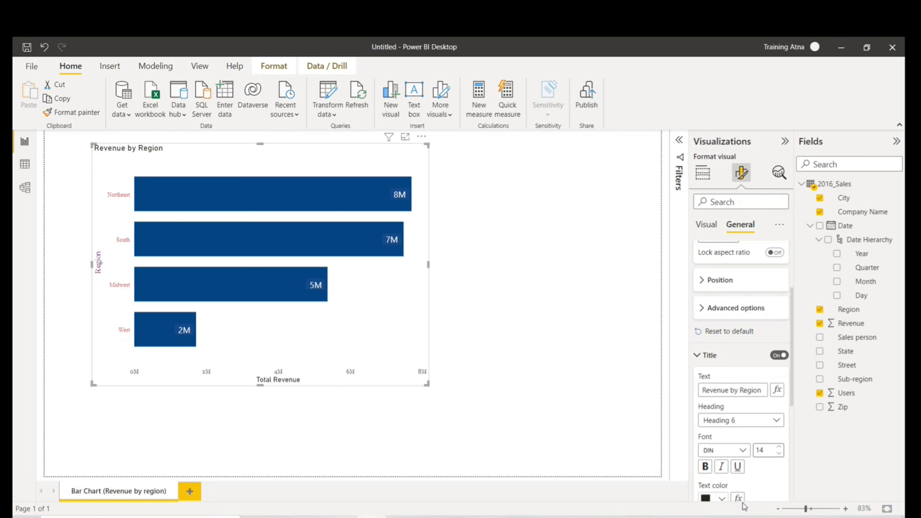
{"action": "left_click", "coordinate": [736, 421]}
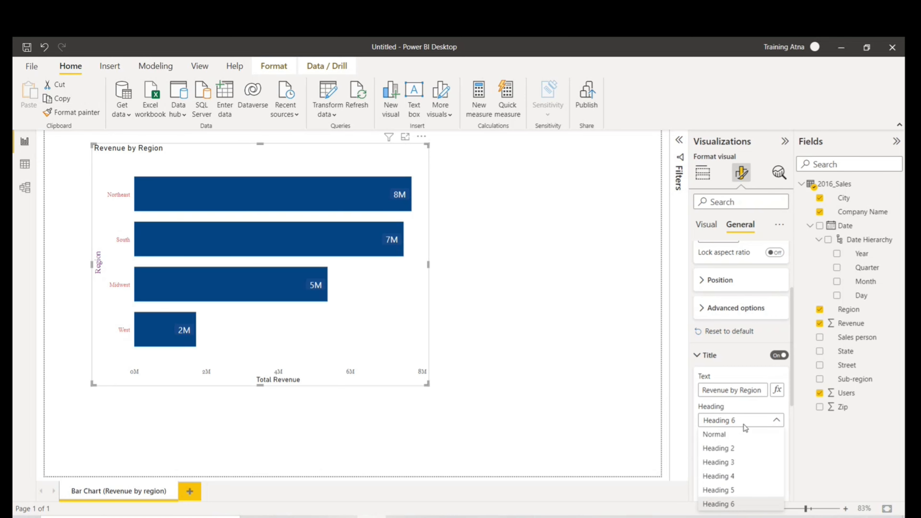
{"action": "left_click", "coordinate": [729, 448]}
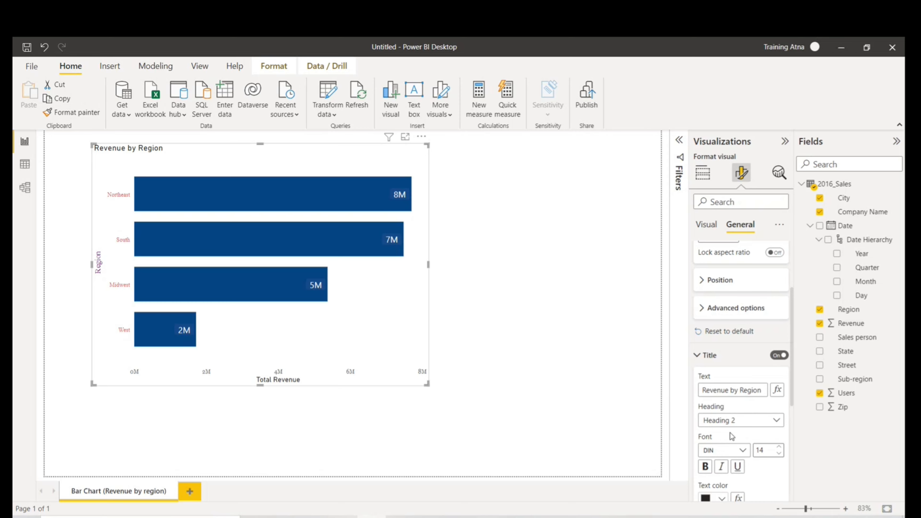
Try a font size of 24 for the chart title and return it to 14
{"action": "left_click", "coordinate": [778, 447]}
{"action": "left_click", "coordinate": [778, 447]}
{"action": "left_click", "coordinate": [778, 447]}
{"action": "left_click", "coordinate": [777, 447]}
{"action": "left_click", "coordinate": [777, 448]}
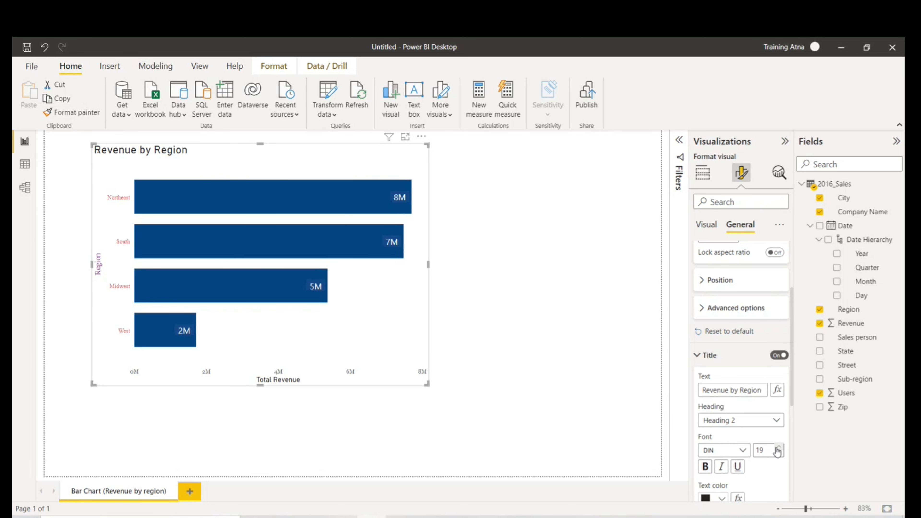
{"action": "left_click", "coordinate": [778, 448]}
{"action": "left_click", "coordinate": [778, 448]}
{"action": "left_click", "coordinate": [778, 447]}
{"action": "left_click", "coordinate": [778, 448]}
{"action": "left_click", "coordinate": [778, 448]}
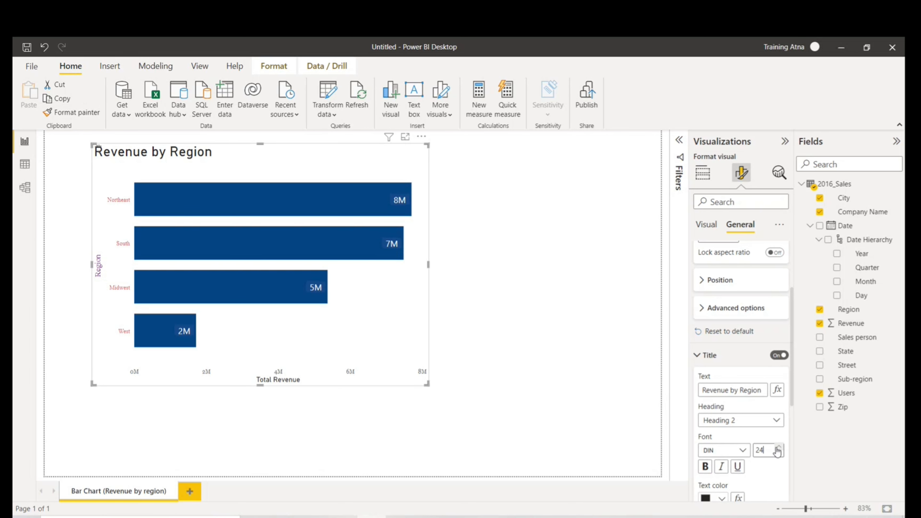
{"action": "left_click", "coordinate": [778, 454]}
{"action": "left_click", "coordinate": [779, 454]}
{"action": "left_click", "coordinate": [779, 454]}
{"action": "left_click", "coordinate": [779, 454]}
{"action": "left_click", "coordinate": [778, 454]}
{"action": "left_click", "coordinate": [779, 454]}
{"action": "left_click", "coordinate": [779, 454]}
{"action": "left_click", "coordinate": [779, 453]}
{"action": "left_click", "coordinate": [779, 453]}
{"action": "left_click", "coordinate": [779, 453]}
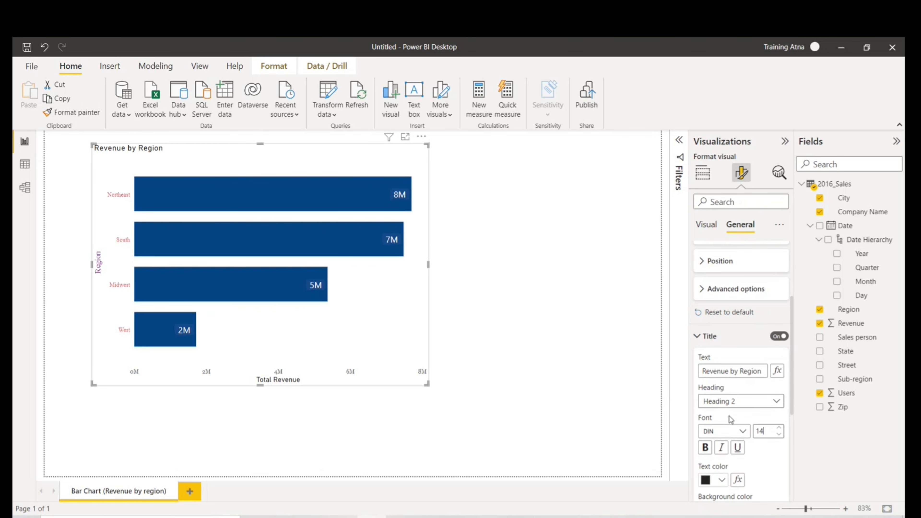
Make the chart title bold and set its text color to dark blue
{"action": "scroll", "coordinate": [740, 428], "scroll_direction": "down", "scroll_amount": 3}
{"action": "left_click", "coordinate": [705, 389]}
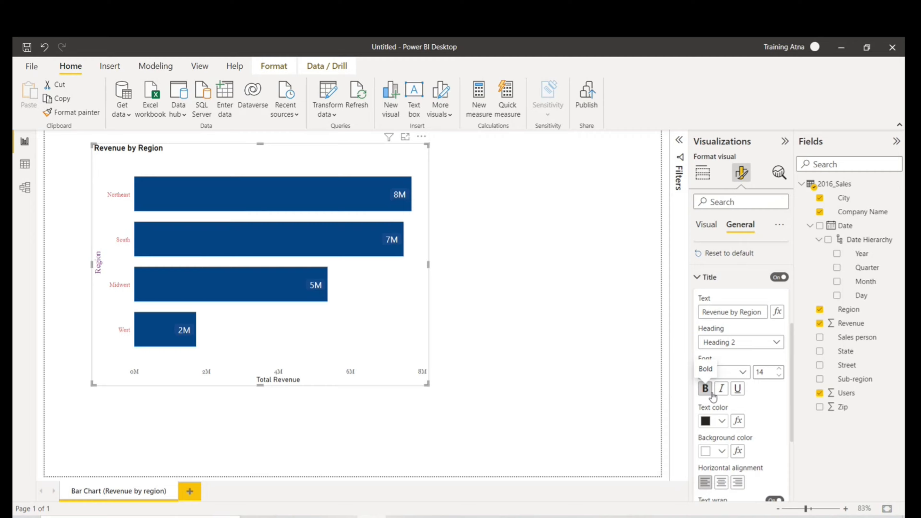
{"action": "left_click", "coordinate": [721, 421]}
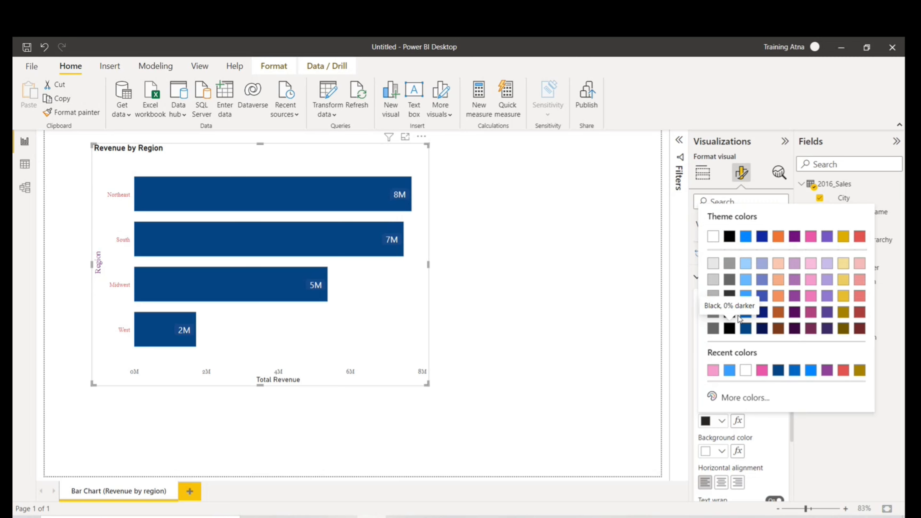
{"action": "left_click", "coordinate": [765, 316]}
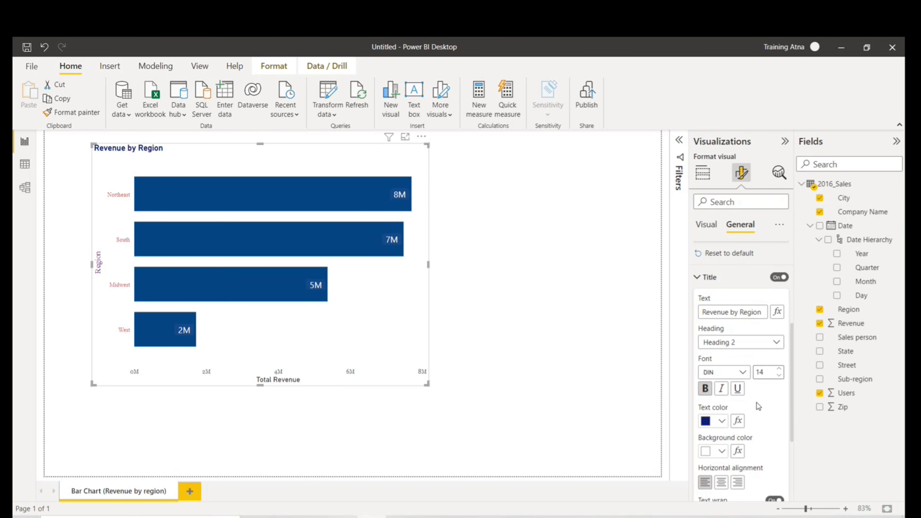
Try a light blue background color for the chart title and set it back to No Fill
{"action": "scroll", "coordinate": [757, 404], "scroll_direction": "down", "scroll_amount": 3}
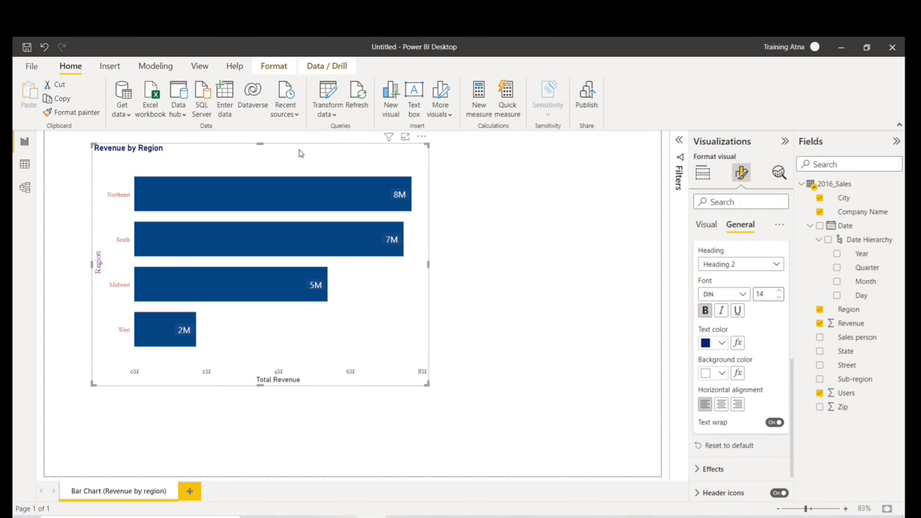
{"action": "left_click", "coordinate": [722, 374]}
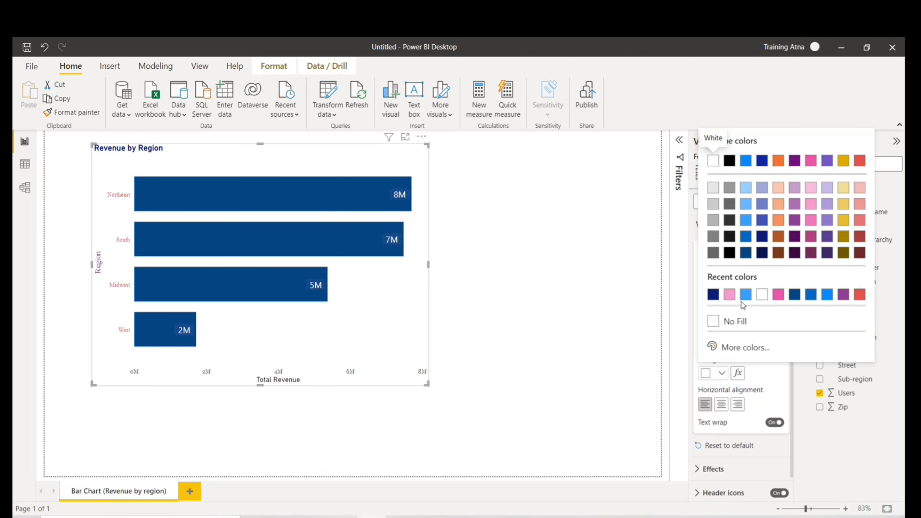
{"action": "left_click", "coordinate": [746, 295]}
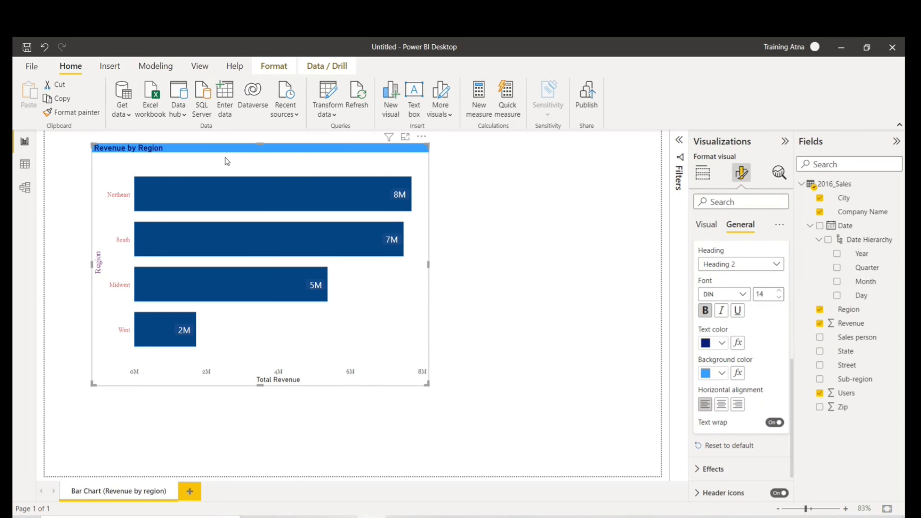
{"action": "scroll", "coordinate": [758, 366], "scroll_direction": "up", "scroll_amount": 3}
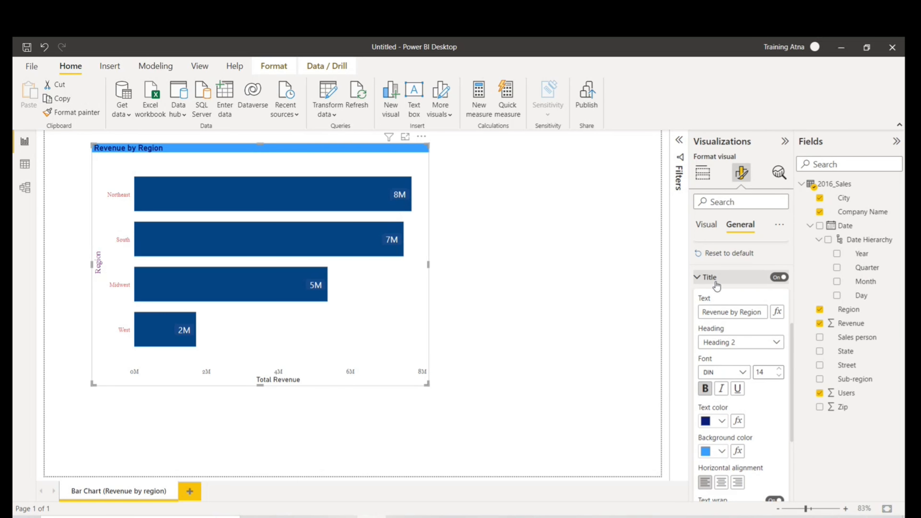
{"action": "scroll", "coordinate": [725, 405], "scroll_direction": "down", "scroll_amount": 3}
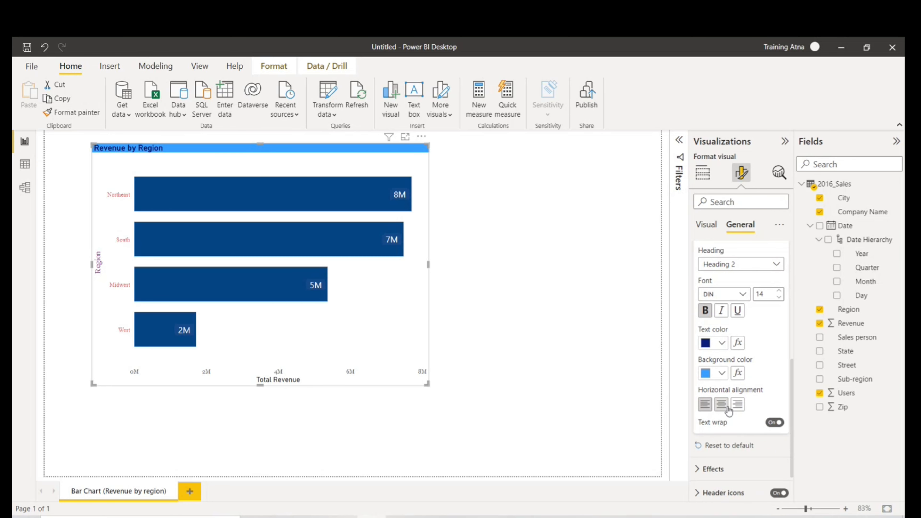
{"action": "left_click", "coordinate": [721, 373]}
{"action": "left_click", "coordinate": [712, 325]}
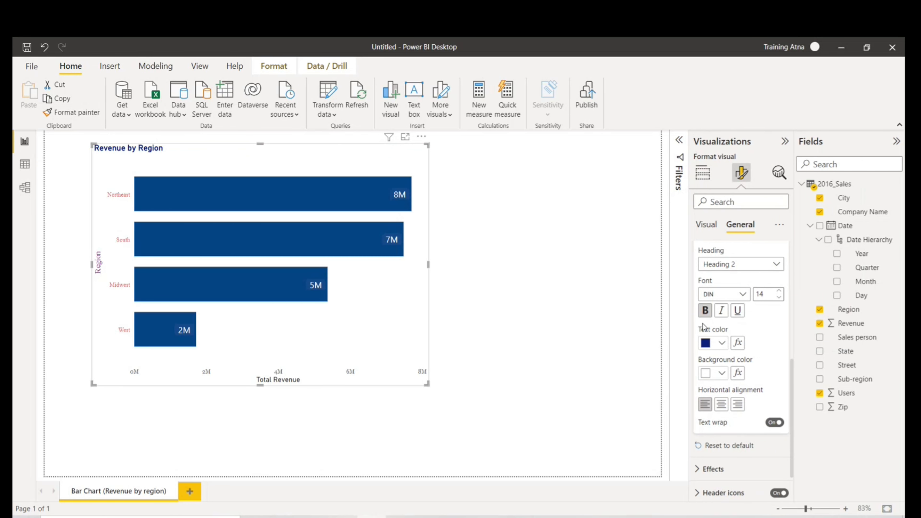
Try center and right alignment for the chart title and return it to left alignment
{"action": "left_click", "coordinate": [721, 405]}
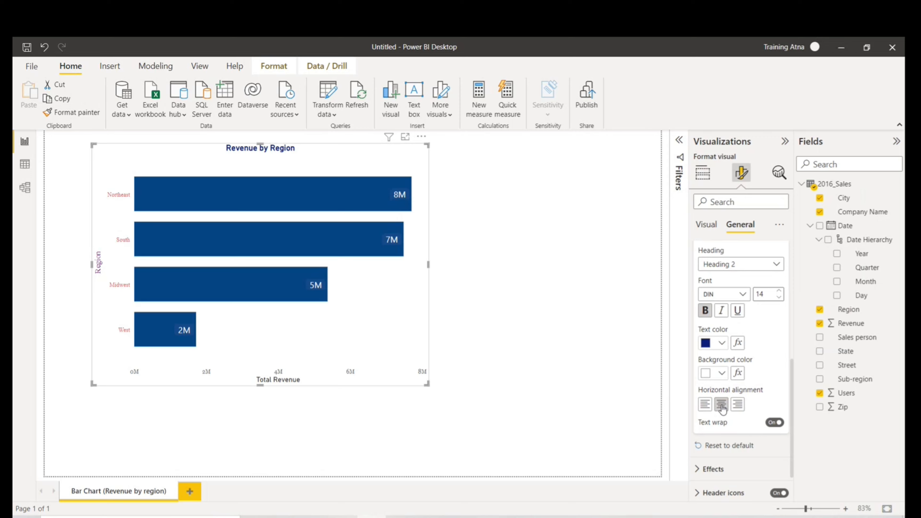
{"action": "left_click", "coordinate": [737, 404]}
{"action": "left_click", "coordinate": [705, 404]}
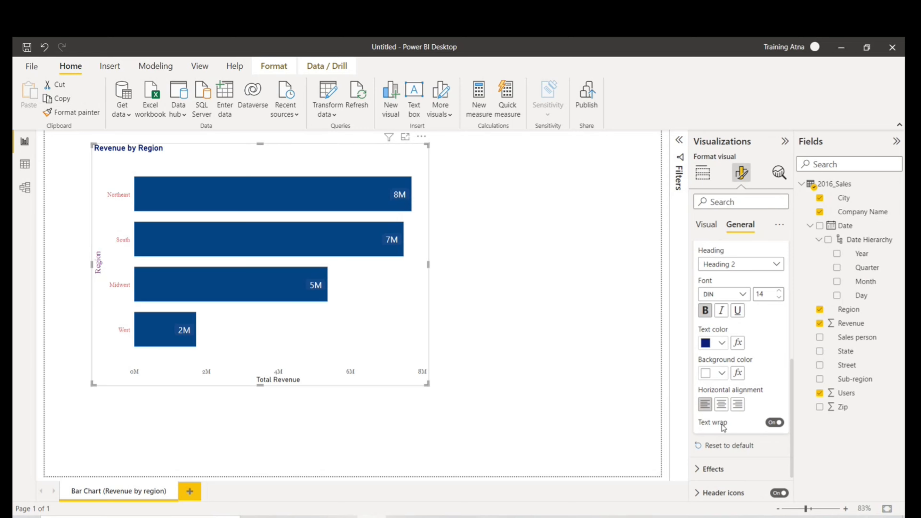
Try the text wrap switch of the chart title and collapse the title settings
{"action": "left_click", "coordinate": [775, 424]}
{"action": "scroll", "coordinate": [717, 366], "scroll_direction": "up", "scroll_amount": 3}
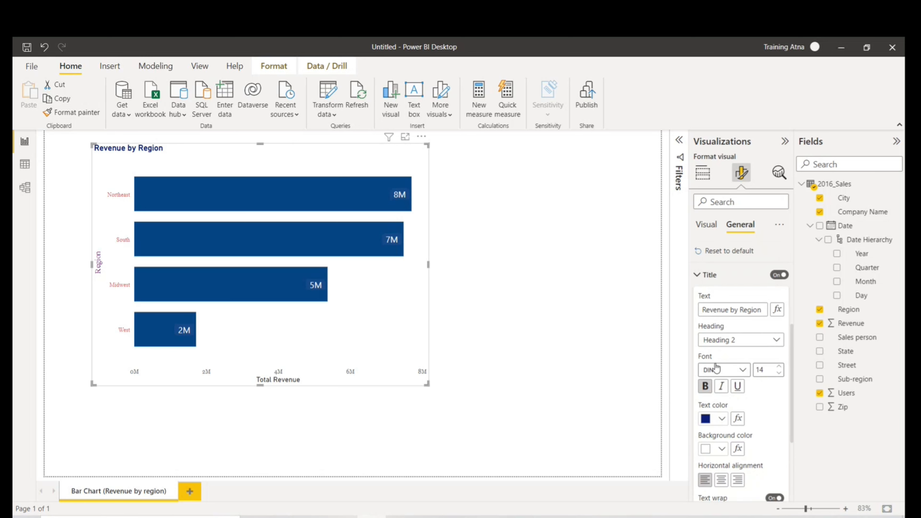
{"action": "left_click", "coordinate": [703, 321]}
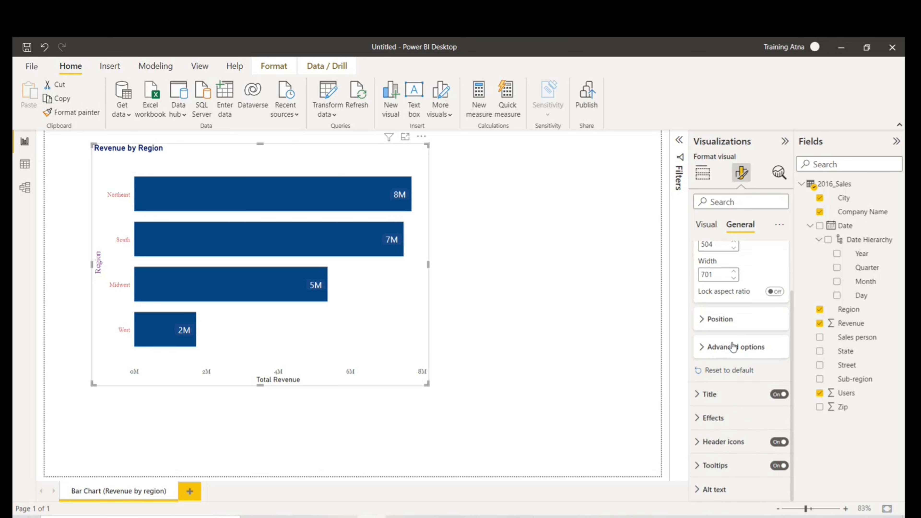
Try a pink background color for the chart in its Effects settings and set it back to white
{"action": "left_click", "coordinate": [718, 418]}
{"action": "scroll", "coordinate": [717, 421], "scroll_direction": "down", "scroll_amount": 2}
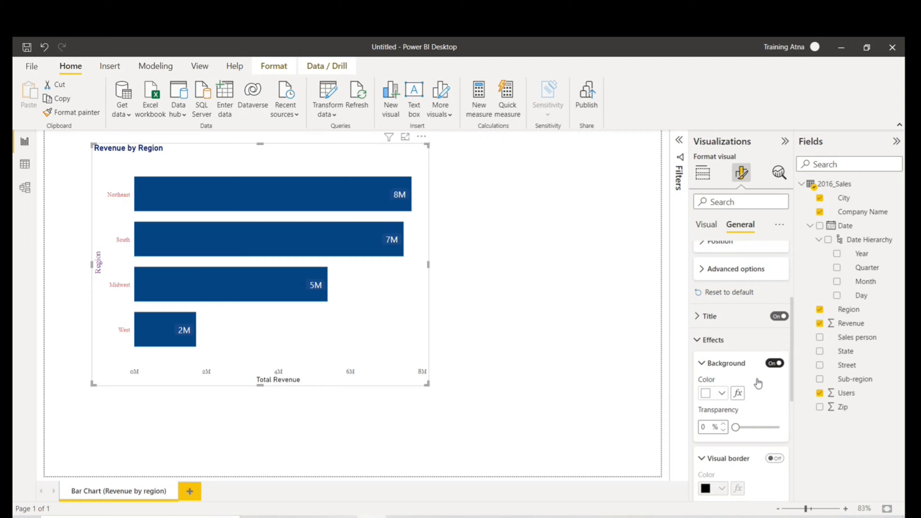
{"action": "left_click", "coordinate": [722, 394]}
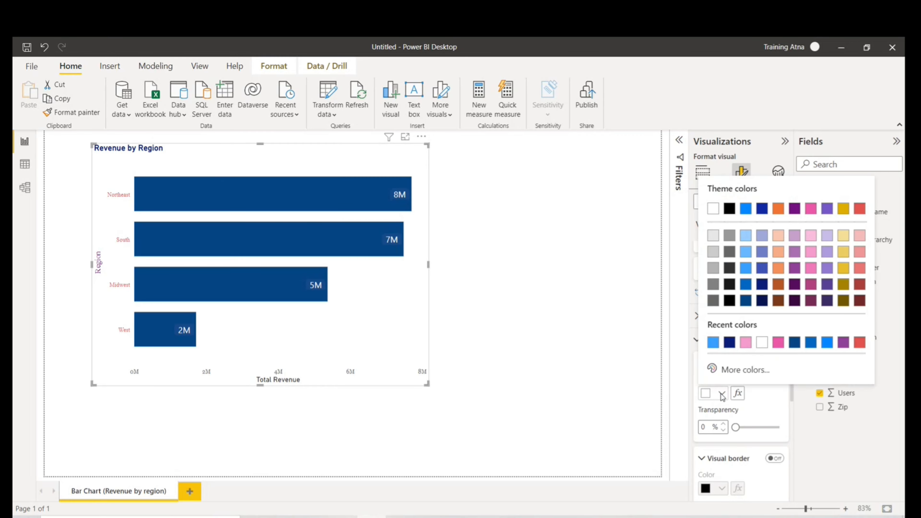
{"action": "left_click", "coordinate": [746, 345]}
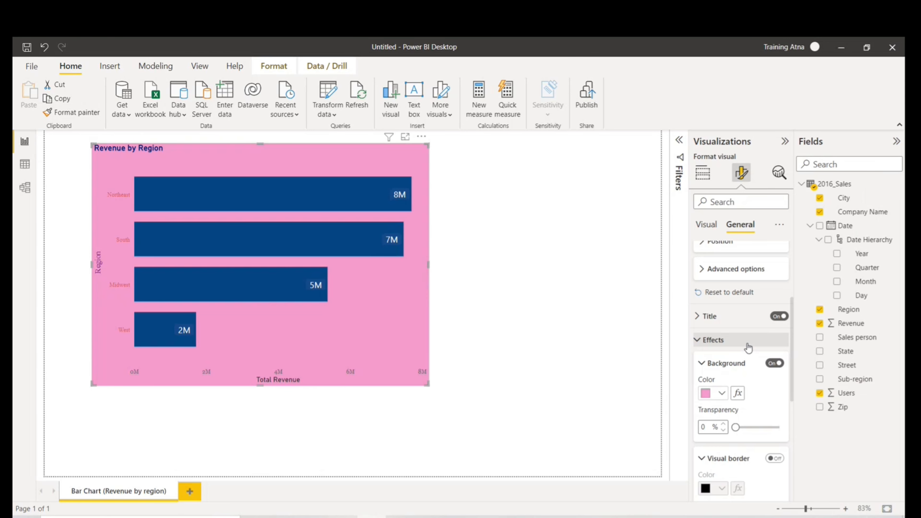
{"action": "left_click", "coordinate": [720, 397]}
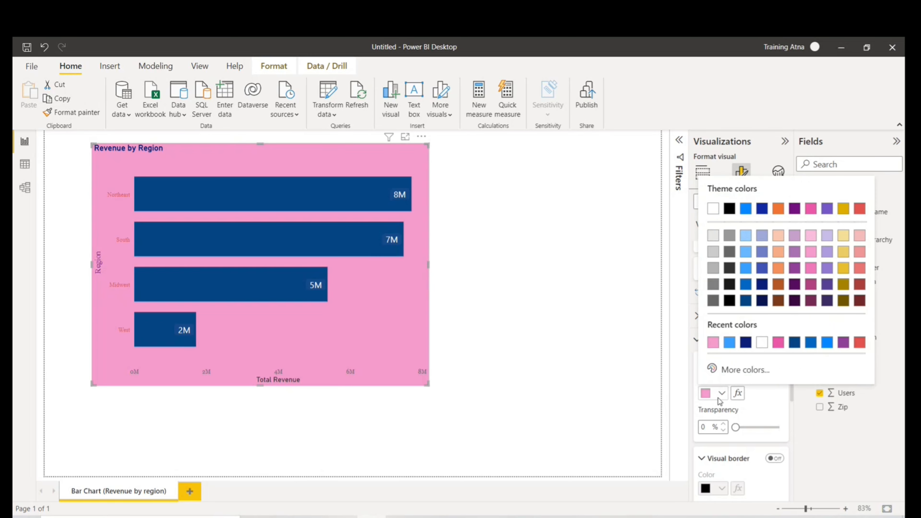
{"action": "left_click", "coordinate": [713, 209]}
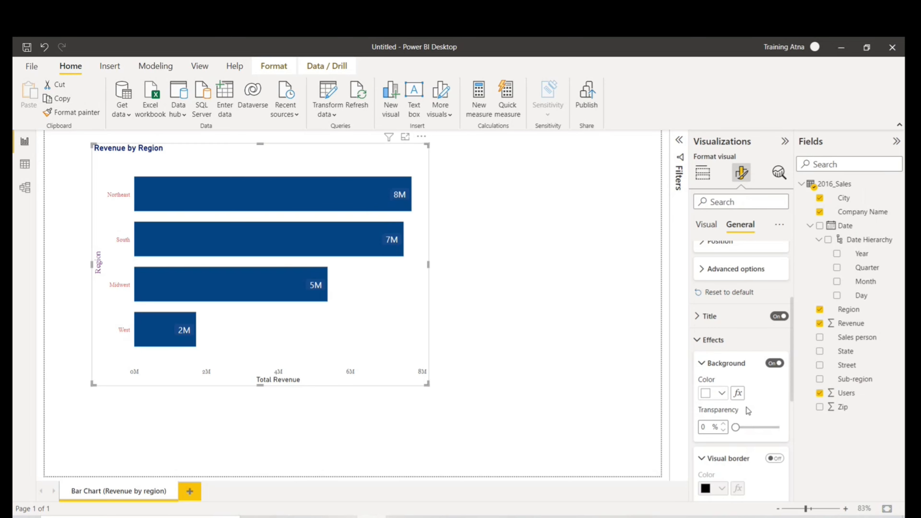
{"action": "scroll", "coordinate": [740, 363], "scroll_direction": "down", "scroll_amount": 3}
{"action": "scroll", "coordinate": [716, 296], "scroll_direction": "up", "scroll_amount": 2}
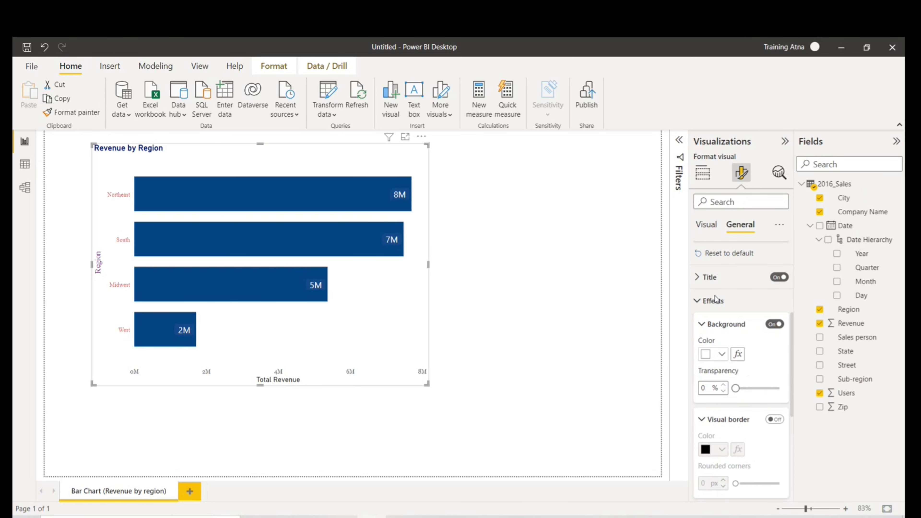
{"action": "left_click", "coordinate": [701, 325]}
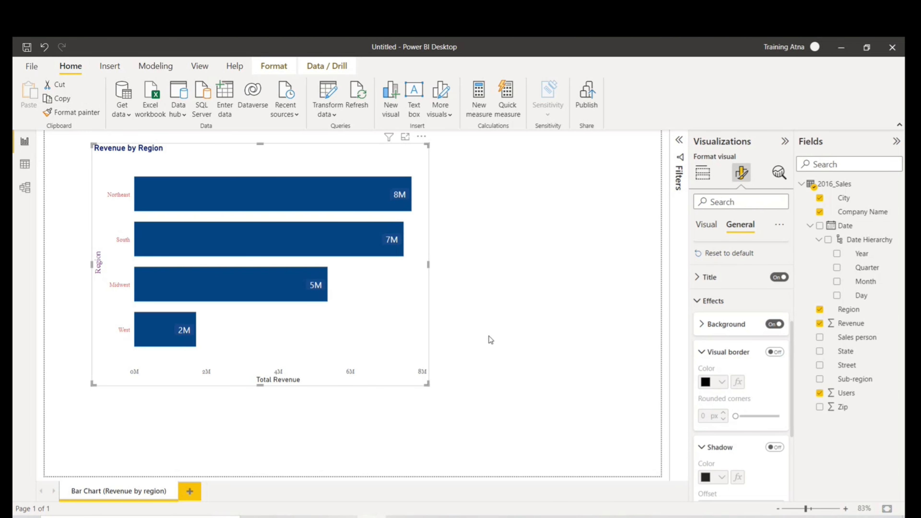
Reselect the Revenue by Region chart and reopen its general Effects settings at the visual border options
{"action": "left_click", "coordinate": [534, 244]}
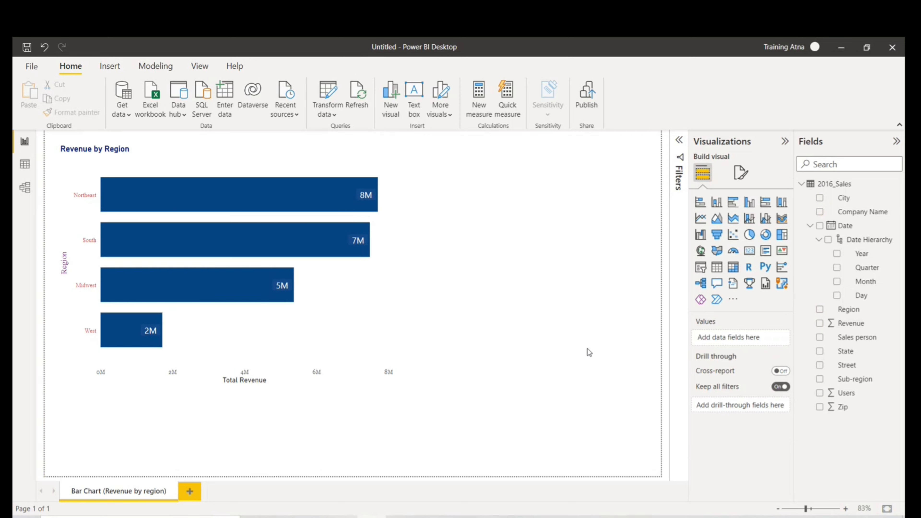
{"action": "left_click", "coordinate": [393, 276]}
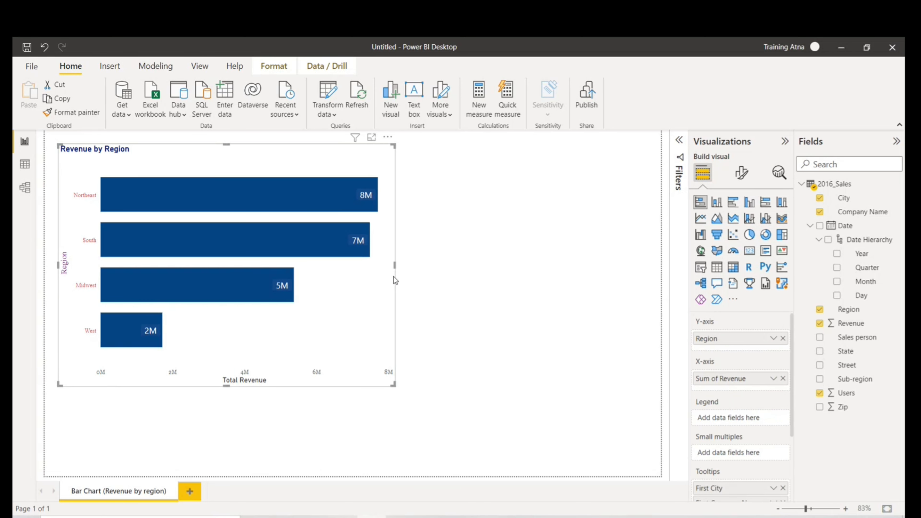
{"action": "left_click", "coordinate": [748, 176]}
{"action": "left_click", "coordinate": [740, 224]}
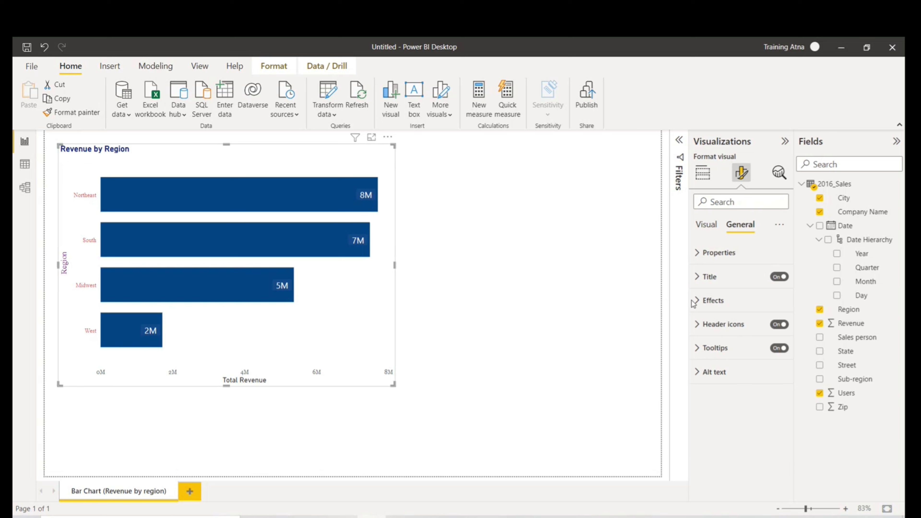
{"action": "left_click", "coordinate": [705, 304]}
{"action": "scroll", "coordinate": [729, 325], "scroll_direction": "down", "scroll_amount": 5}
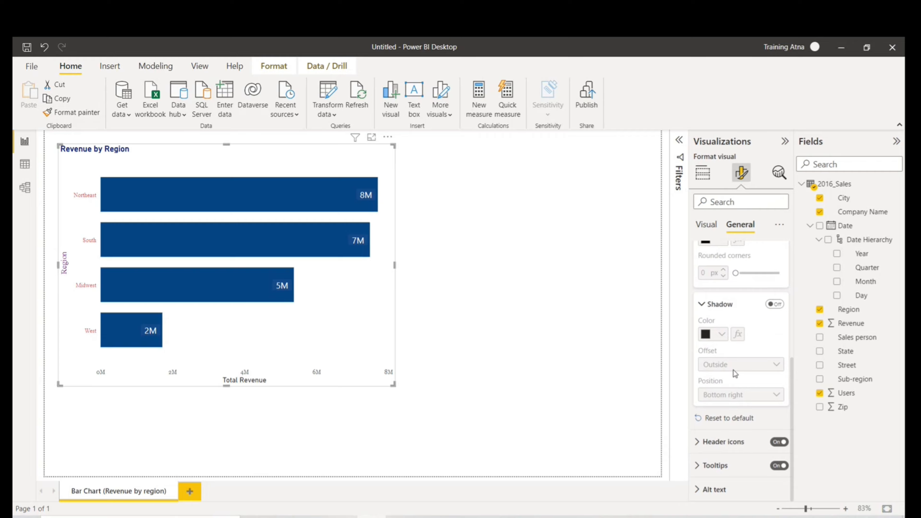
{"action": "scroll", "coordinate": [733, 458], "scroll_direction": "up", "scroll_amount": 4}
{"action": "scroll", "coordinate": [723, 372], "scroll_direction": "up", "scroll_amount": 2}
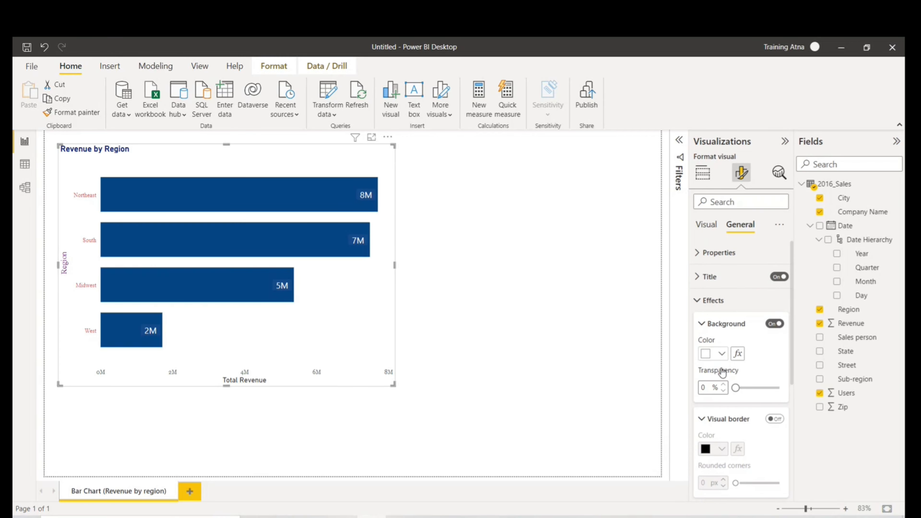
{"action": "left_click", "coordinate": [705, 274]}
{"action": "scroll", "coordinate": [727, 390], "scroll_direction": "down", "scroll_amount": 4}
{"action": "scroll", "coordinate": [727, 388], "scroll_direction": "down", "scroll_amount": 5}
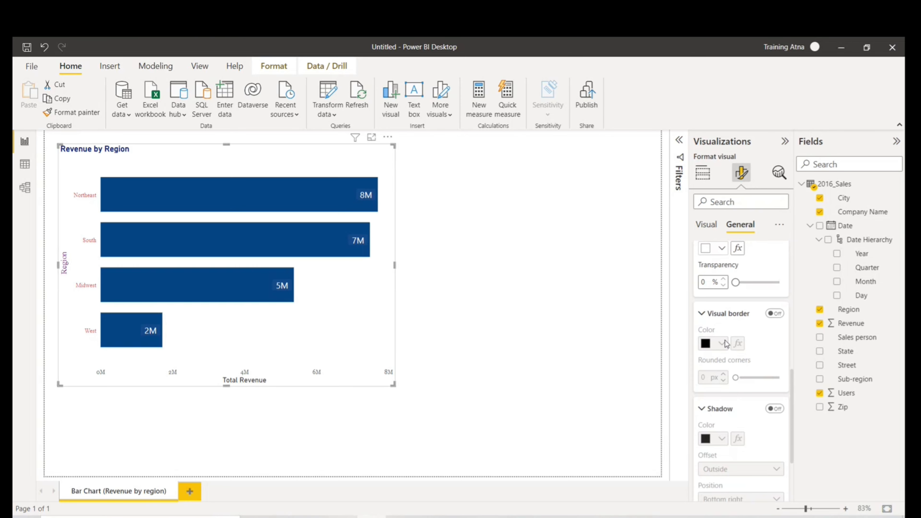
Turn on the chart's visual border, try red, and set the border color to purple
{"action": "left_click", "coordinate": [775, 316]}
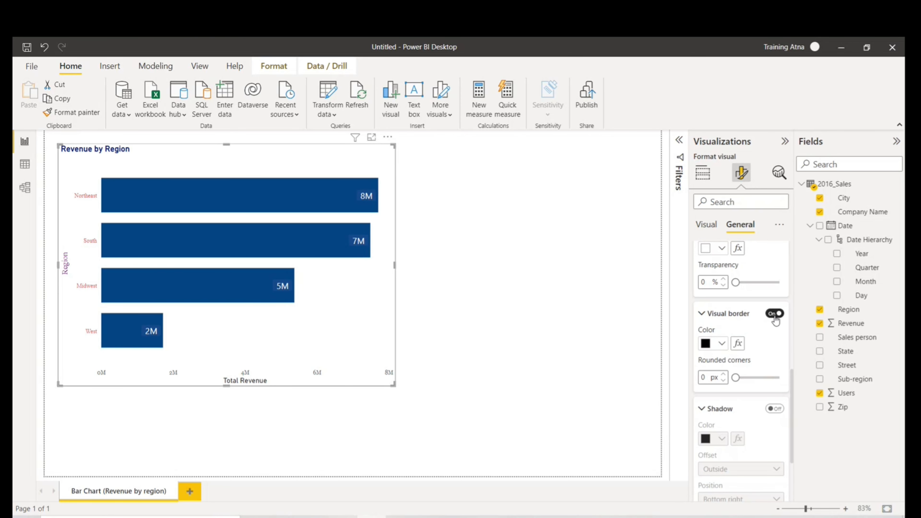
{"action": "left_click", "coordinate": [722, 344]}
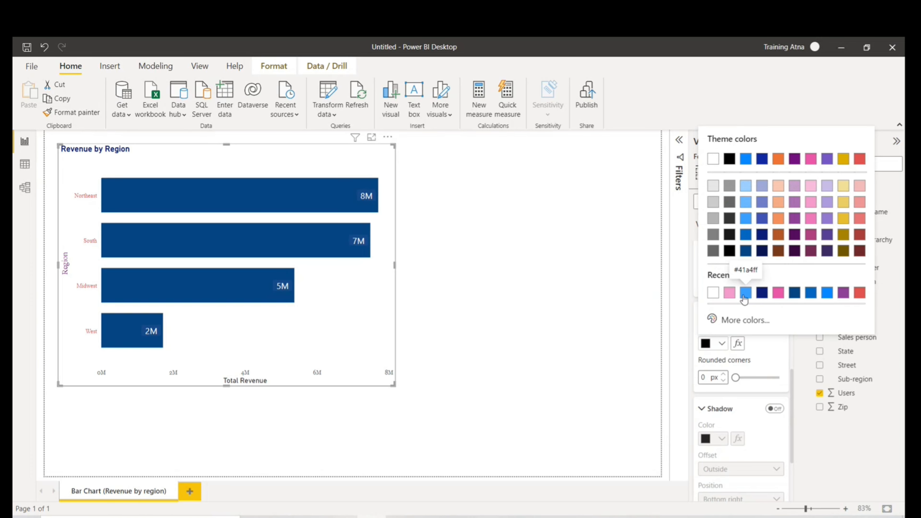
{"action": "left_click", "coordinate": [859, 292]}
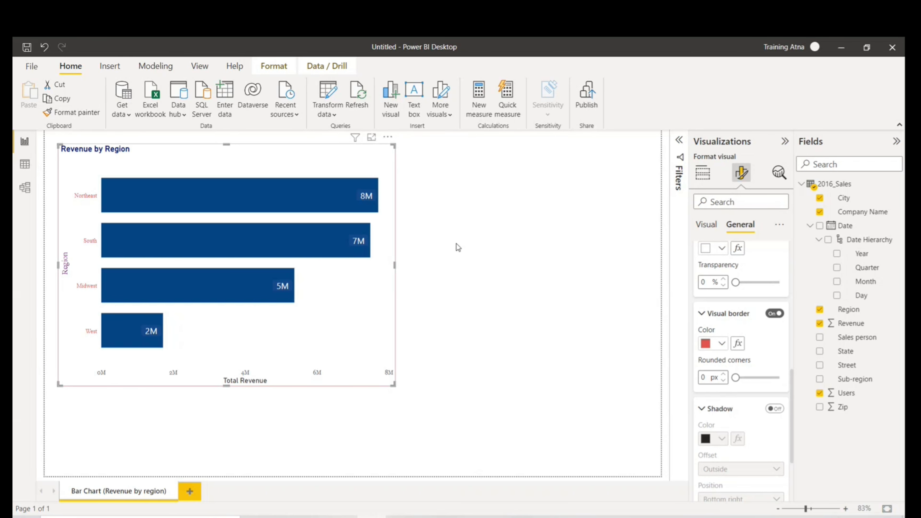
{"action": "left_click", "coordinate": [721, 344]}
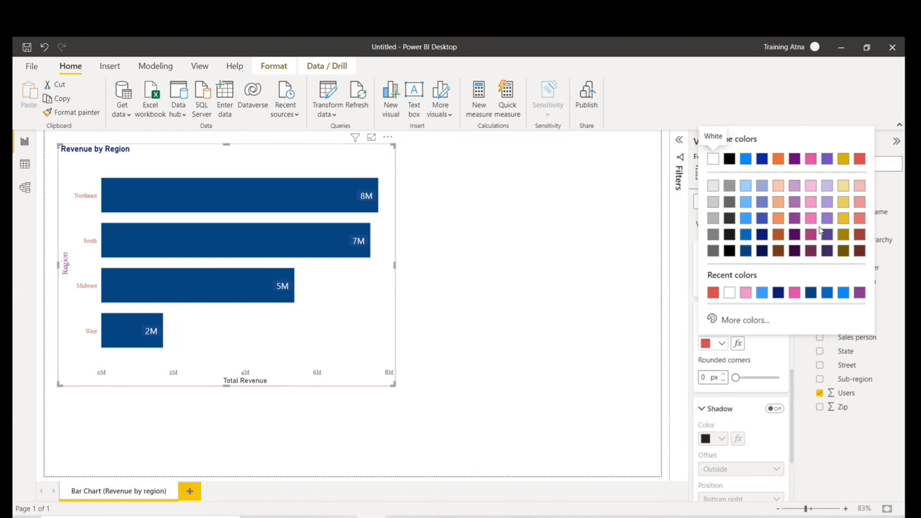
{"action": "left_click", "coordinate": [794, 222]}
Increase the rounded corners of the chart's visual border to 30 px
{"action": "left_click", "coordinate": [725, 375]}
{"action": "left_click", "coordinate": [725, 375]}
{"action": "left_click", "coordinate": [725, 375]}
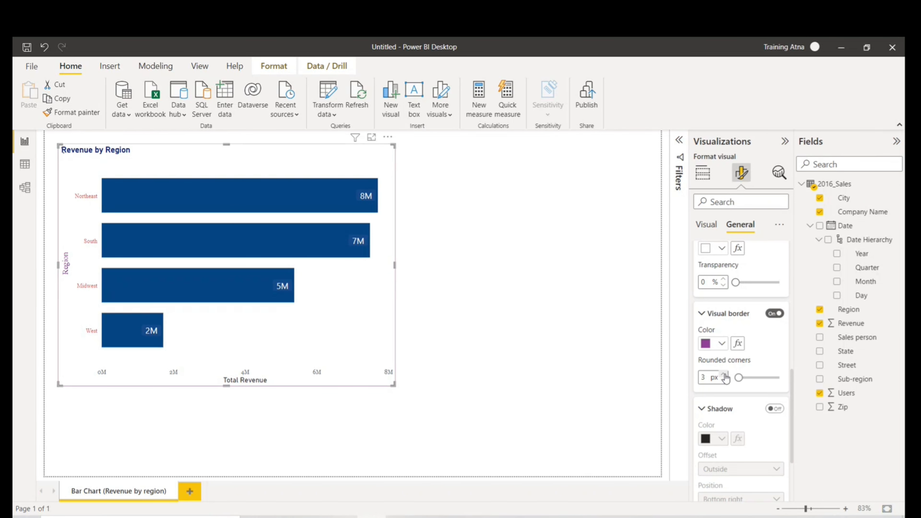
{"action": "left_click", "coordinate": [724, 375]}
{"action": "left_click", "coordinate": [724, 375]}
{"action": "left_click", "coordinate": [724, 375]}
{"action": "left_click", "coordinate": [724, 376]}
{"action": "left_click", "coordinate": [725, 375]}
{"action": "left_click_drag", "start_coordinate": [751, 378], "coordinate": [779, 378]}
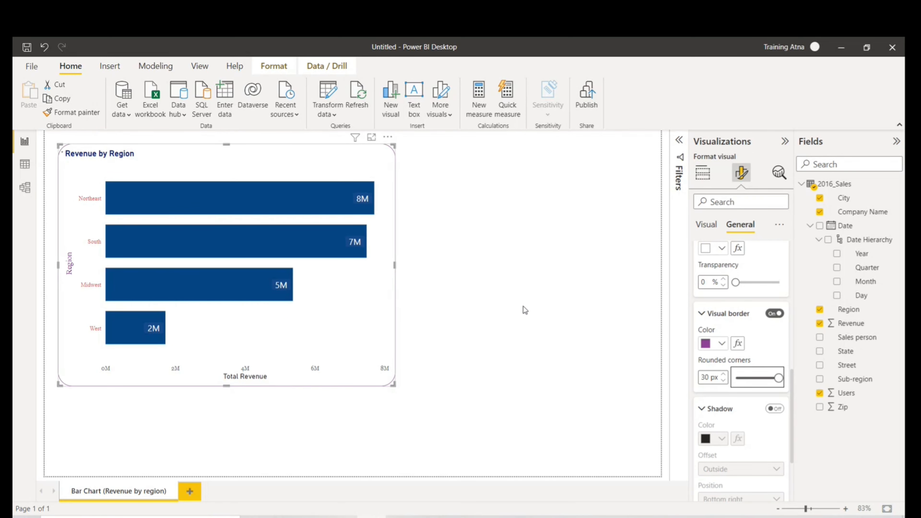
Deselect the chart to check its rounded border, reselect it, and reopen its Effects settings at the shadow options
{"action": "left_click", "coordinate": [384, 145]}
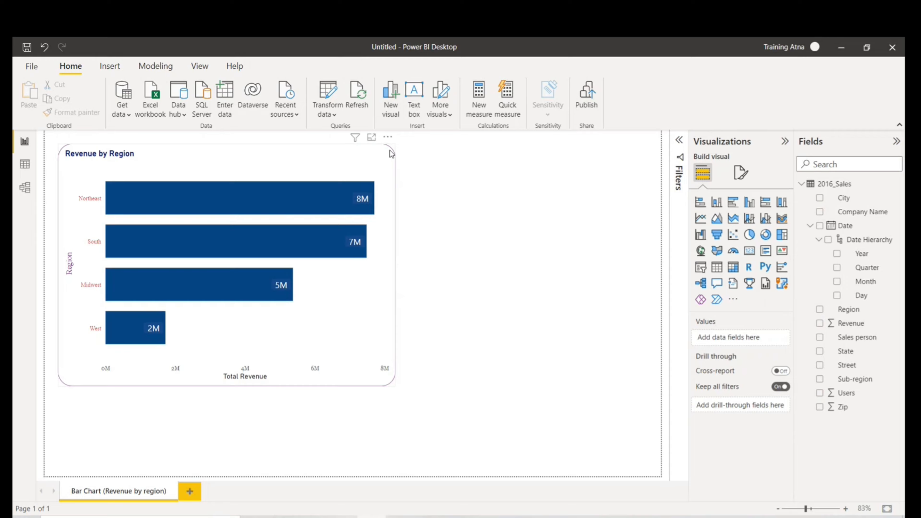
{"action": "left_click", "coordinate": [369, 165]}
{"action": "left_click", "coordinate": [741, 172]}
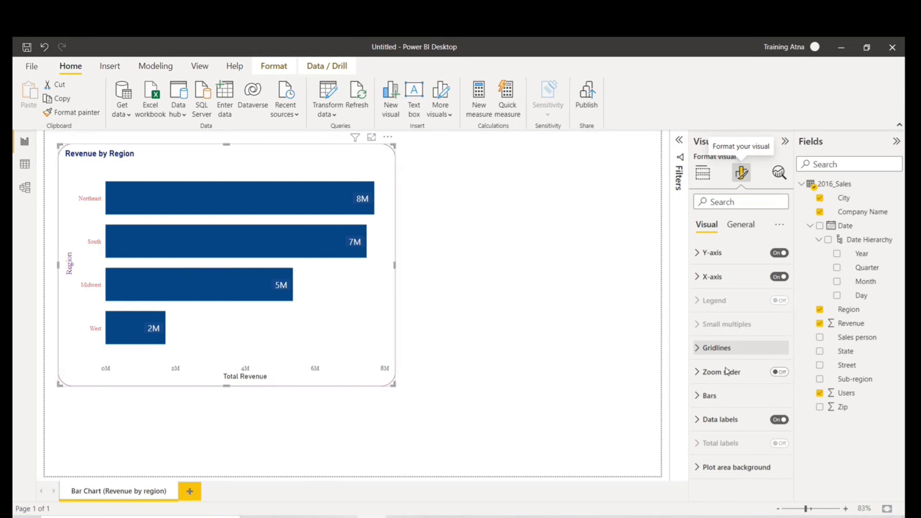
{"action": "left_click", "coordinate": [741, 226]}
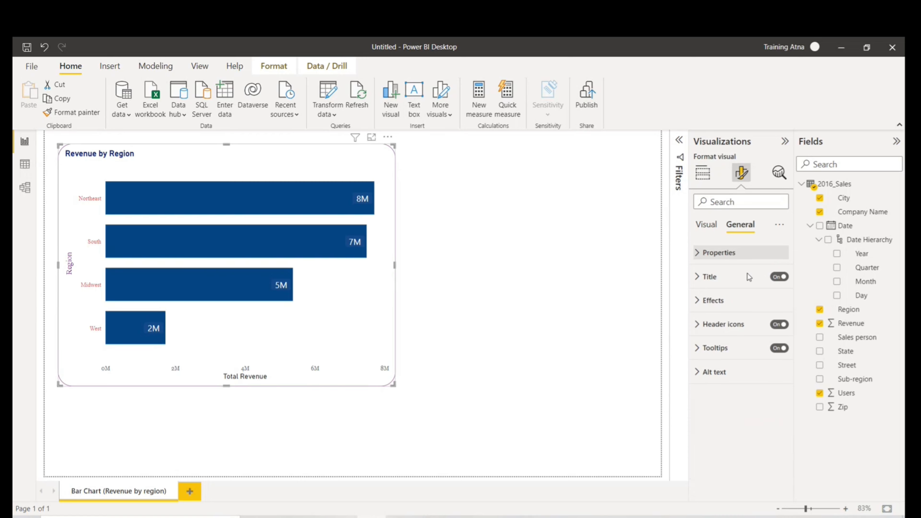
{"action": "left_click", "coordinate": [698, 282]}
{"action": "scroll", "coordinate": [727, 363], "scroll_direction": "down", "scroll_amount": 2}
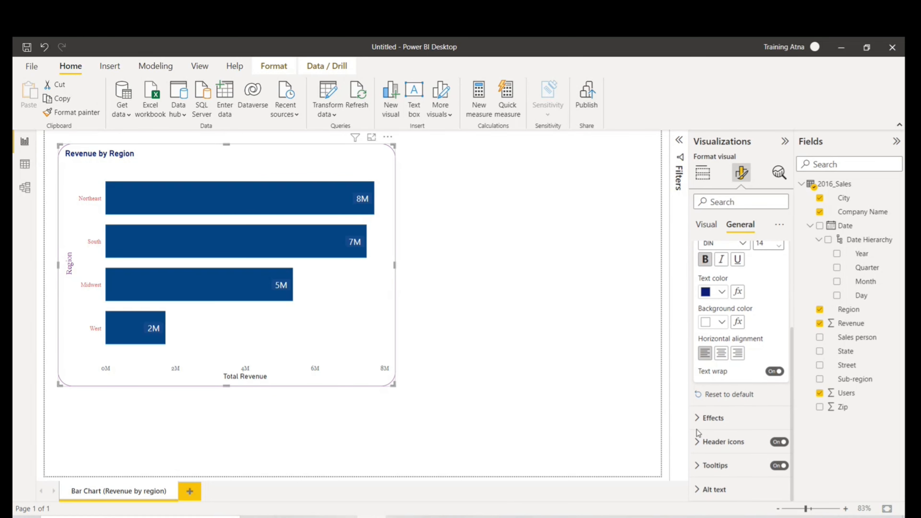
{"action": "left_click", "coordinate": [707, 418]}
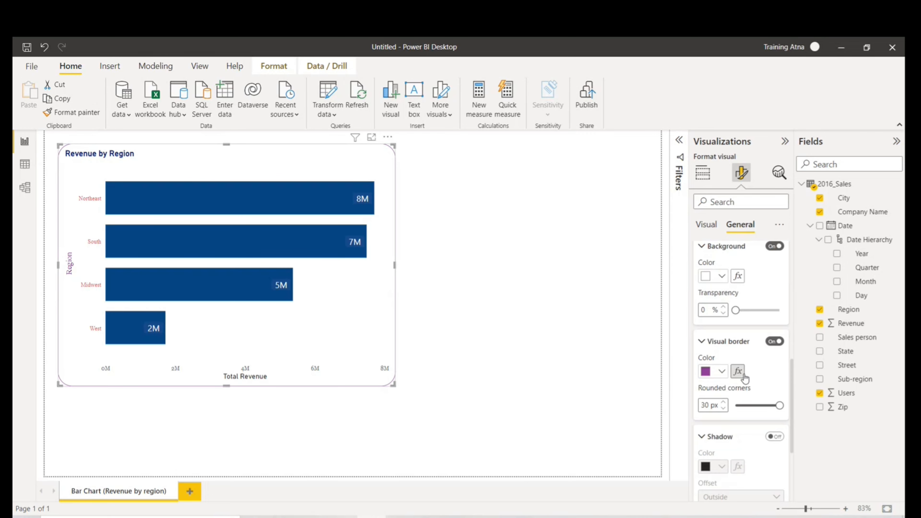
{"action": "scroll", "coordinate": [744, 377], "scroll_direction": "down", "scroll_amount": 5}
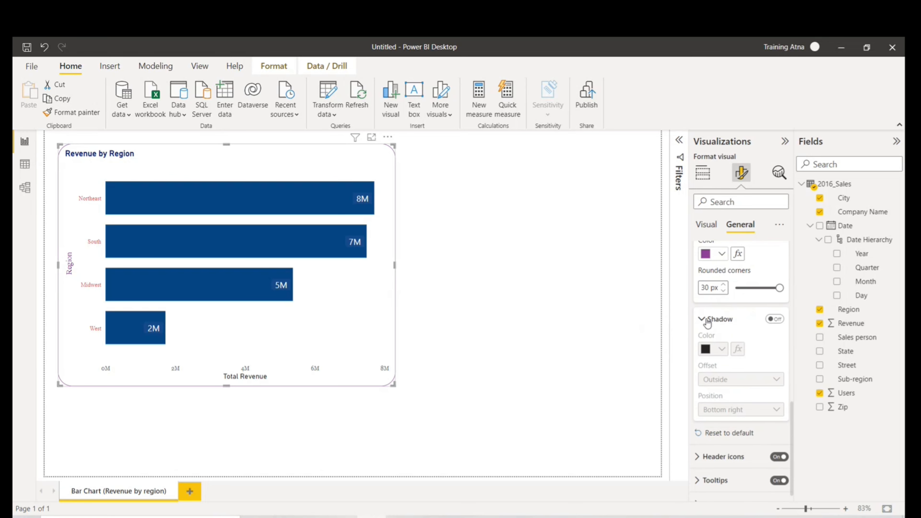
Turn on the chart's shadow, try pink, and set the shadow color to light blue
{"action": "left_click", "coordinate": [774, 319]}
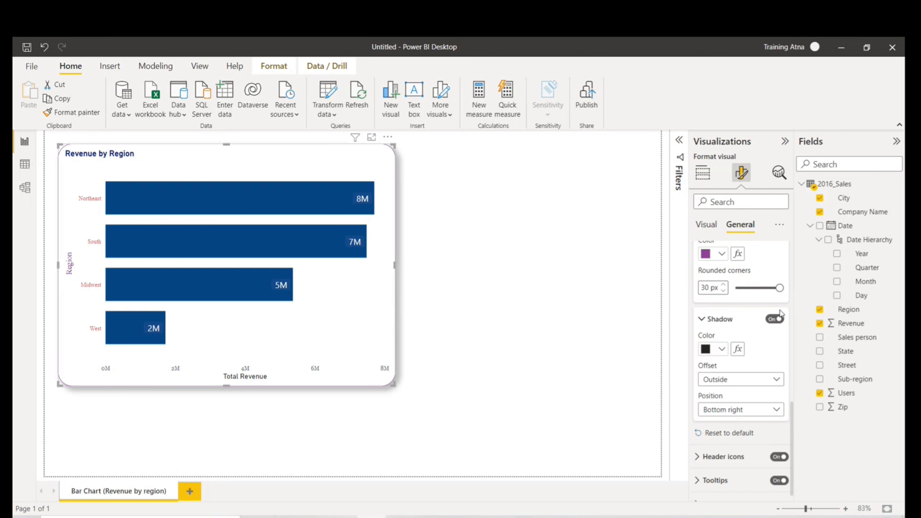
{"action": "left_click", "coordinate": [721, 350]}
{"action": "left_click", "coordinate": [762, 299]}
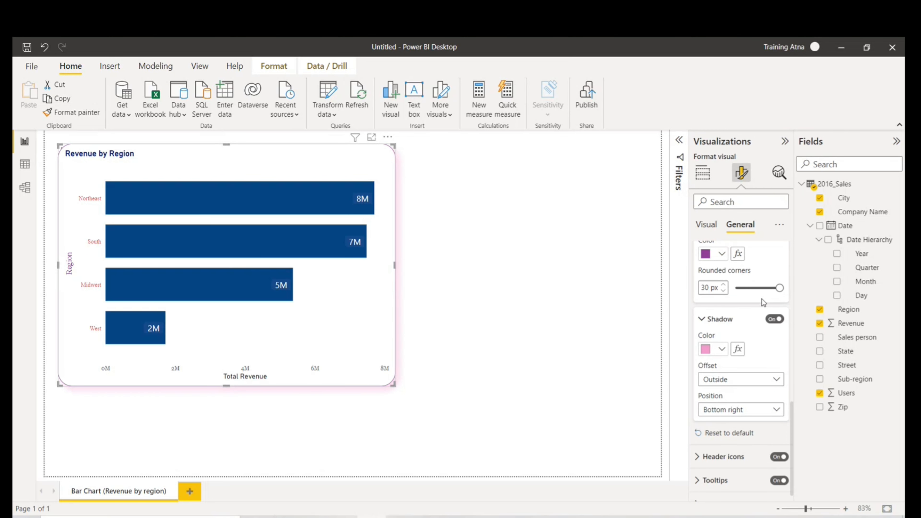
{"action": "left_click", "coordinate": [721, 349]}
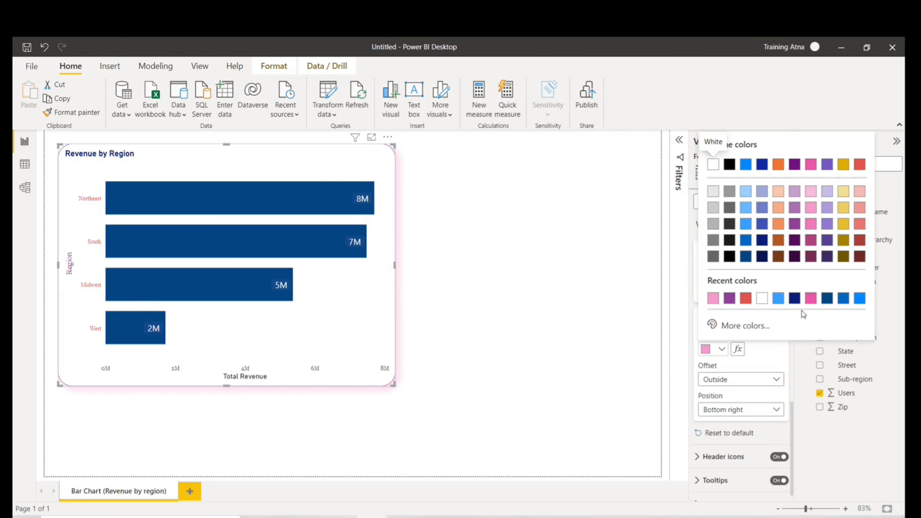
{"action": "left_click", "coordinate": [780, 302]}
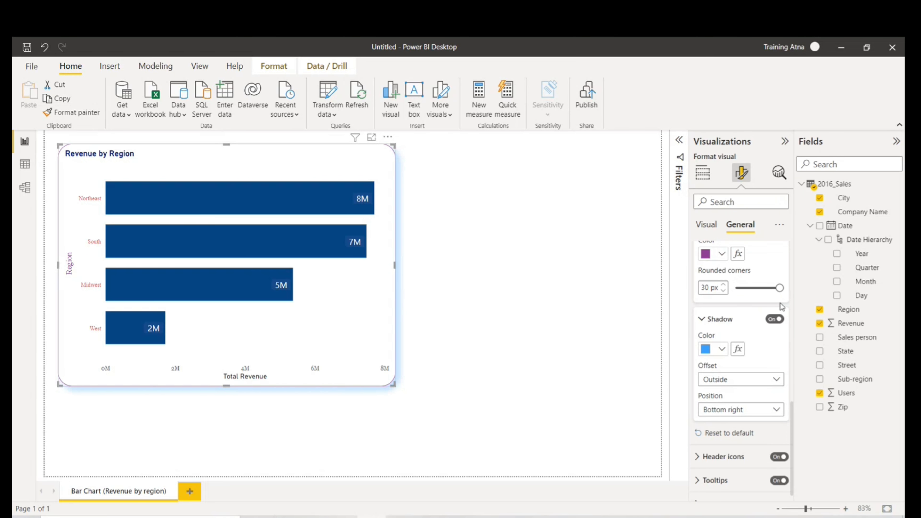
Set the shadow's offset to Inside and its position to Top right, and collapse the Effects settings
{"action": "left_click", "coordinate": [763, 381]}
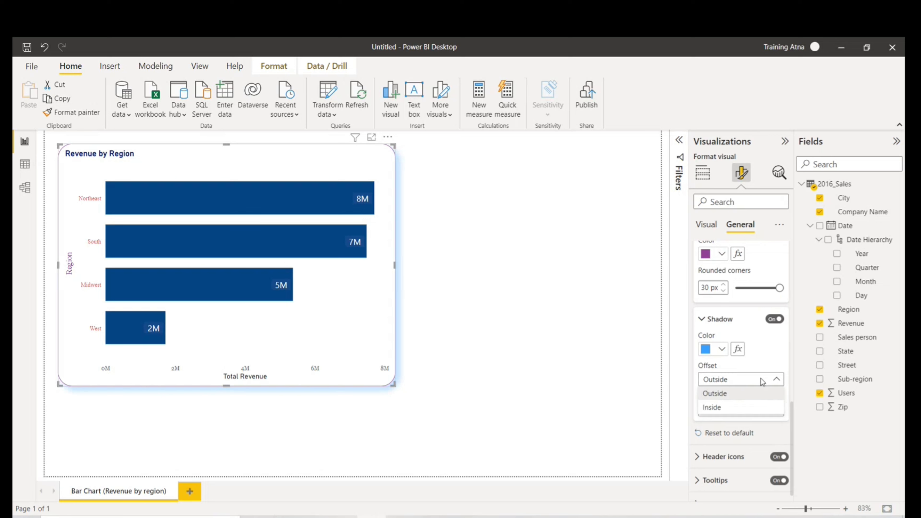
{"action": "left_click", "coordinate": [747, 408]}
{"action": "left_click", "coordinate": [748, 414]}
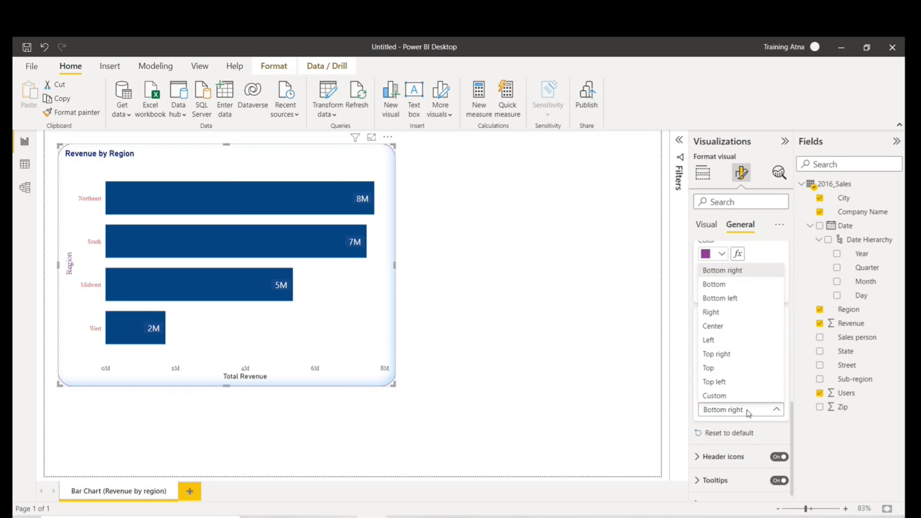
{"action": "left_click", "coordinate": [739, 356]}
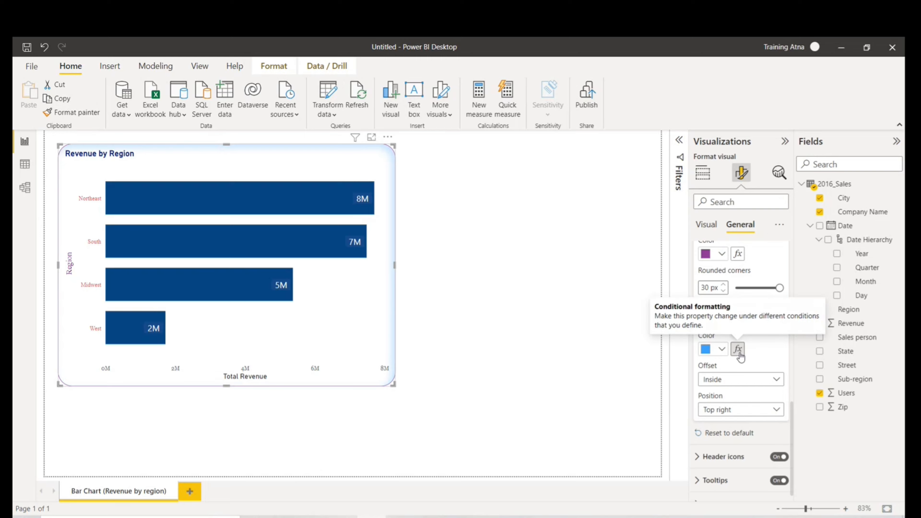
{"action": "scroll", "coordinate": [757, 392], "scroll_direction": "down", "scroll_amount": 1}
{"action": "scroll", "coordinate": [761, 404], "scroll_direction": "up", "scroll_amount": 5}
{"action": "scroll", "coordinate": [762, 403], "scroll_direction": "up", "scroll_amount": 3}
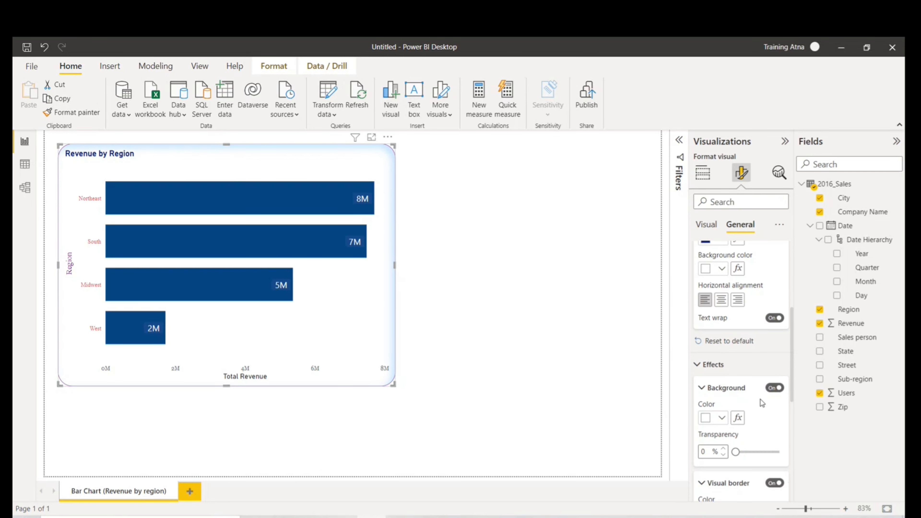
{"action": "left_click", "coordinate": [705, 364]}
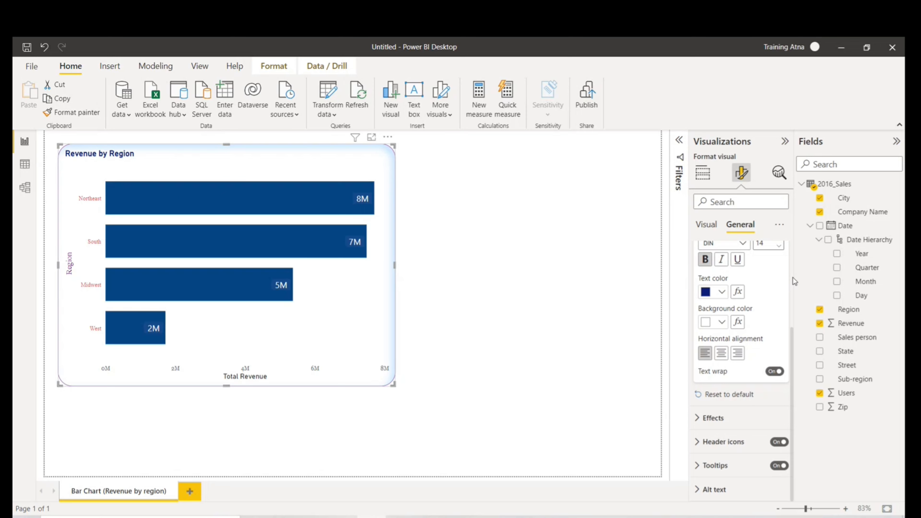
{"action": "scroll", "coordinate": [743, 254], "scroll_direction": "up", "scroll_amount": 5}
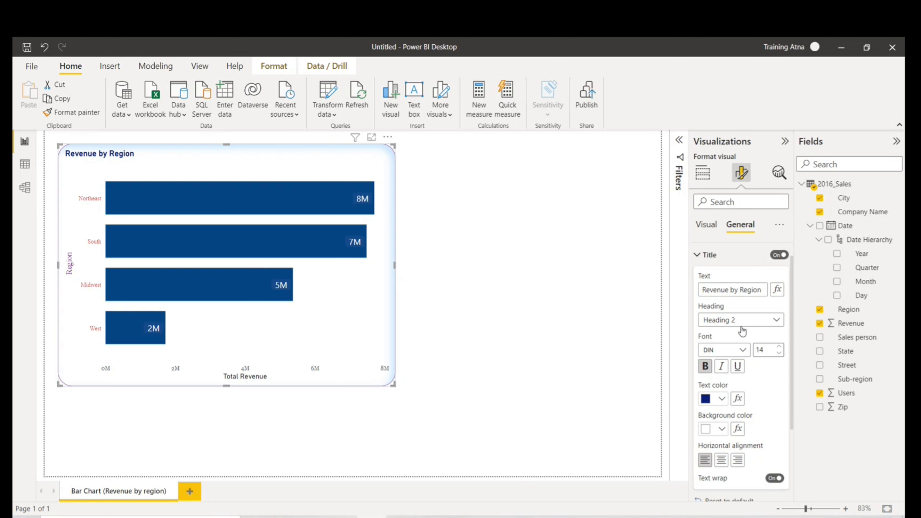
Collapse the chart's Title settings and look over its Effects options before collapsing them too
{"action": "left_click", "coordinate": [698, 278]}
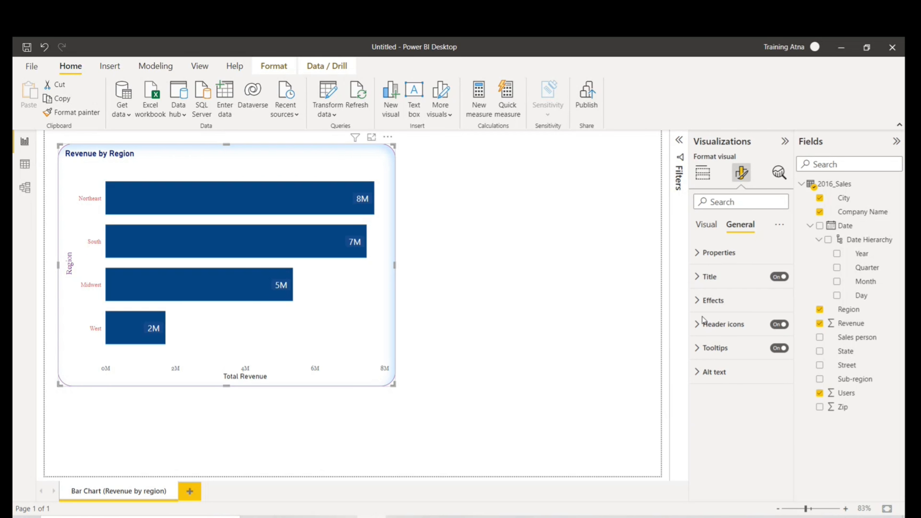
{"action": "left_click", "coordinate": [711, 300]}
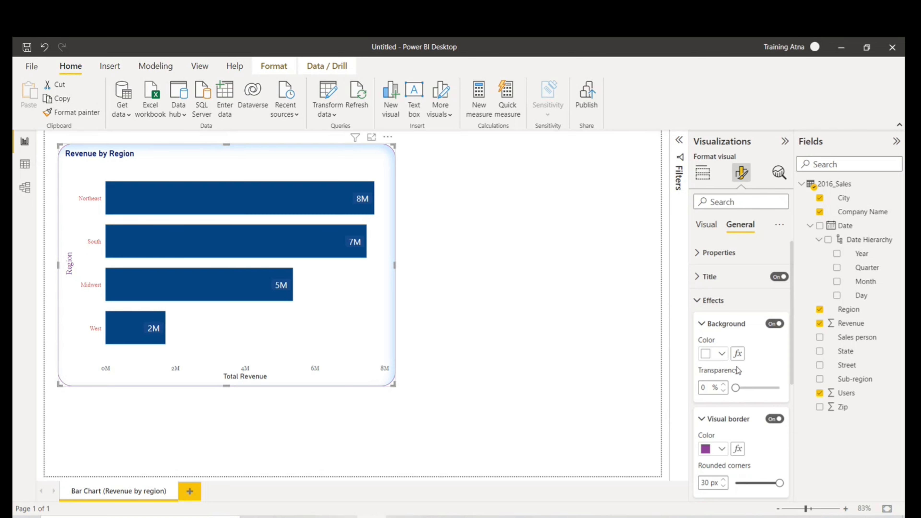
{"action": "scroll", "coordinate": [736, 366], "scroll_direction": "down", "scroll_amount": 4}
{"action": "scroll", "coordinate": [736, 366], "scroll_direction": "up", "scroll_amount": 4}
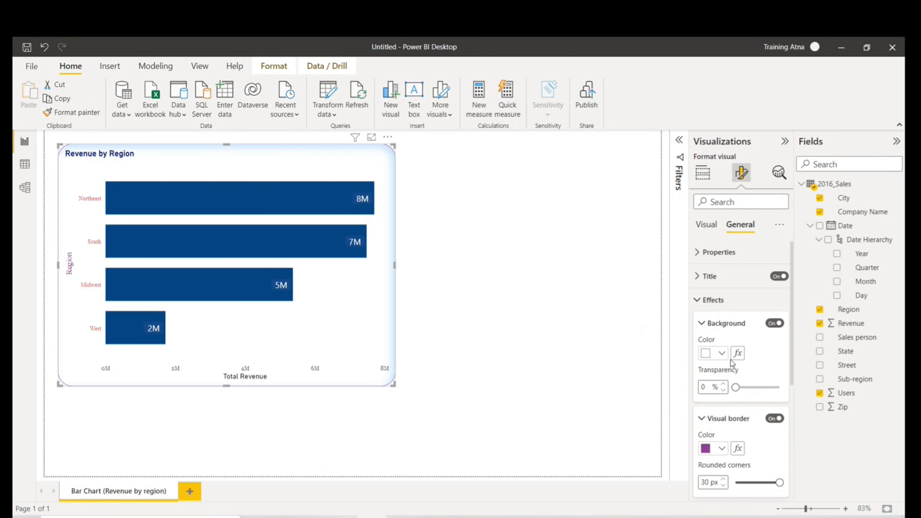
{"action": "left_click", "coordinate": [705, 300]}
Turn the chart's header icons off and back on, and set their background color to pink
{"action": "left_click", "coordinate": [697, 328]}
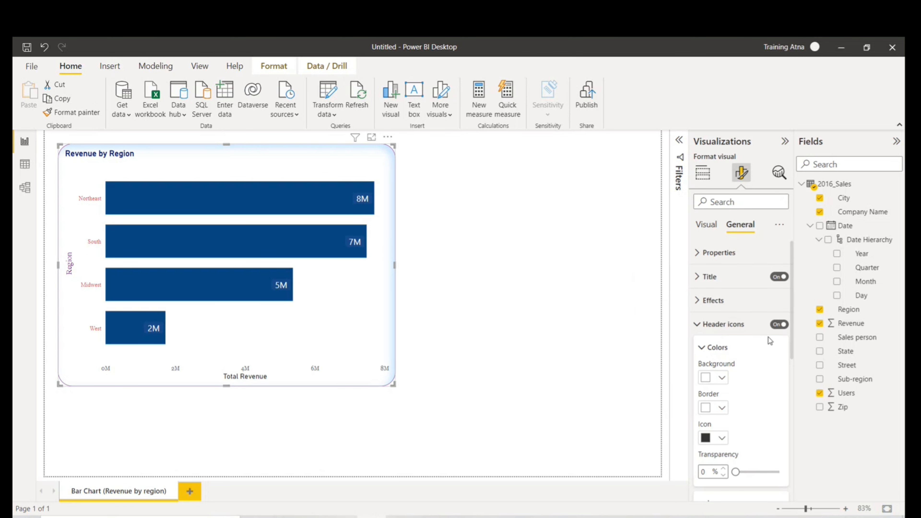
{"action": "left_click", "coordinate": [779, 324]}
{"action": "left_click", "coordinate": [779, 324]}
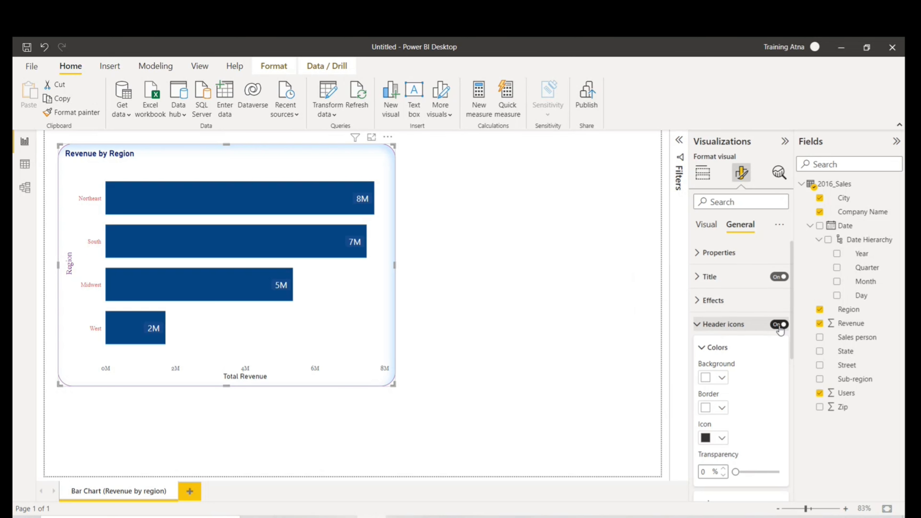
{"action": "left_click", "coordinate": [722, 377]}
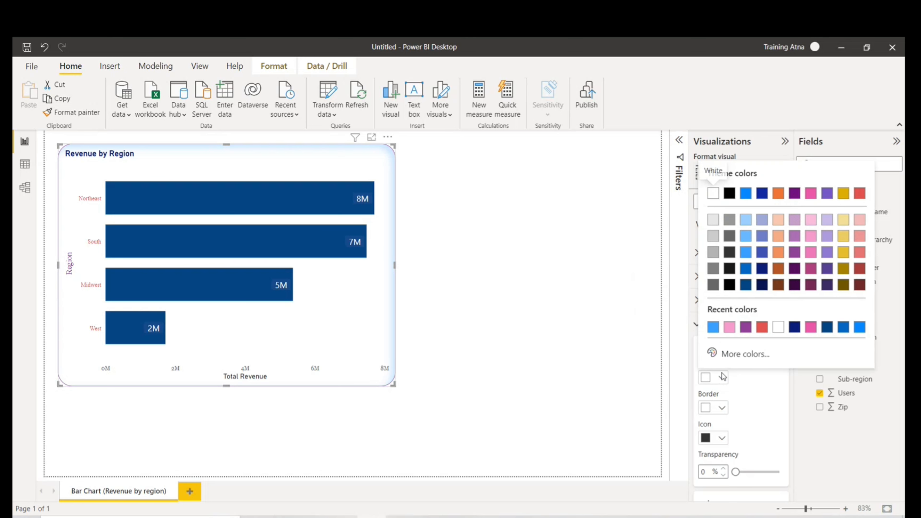
{"action": "left_click", "coordinate": [729, 327]}
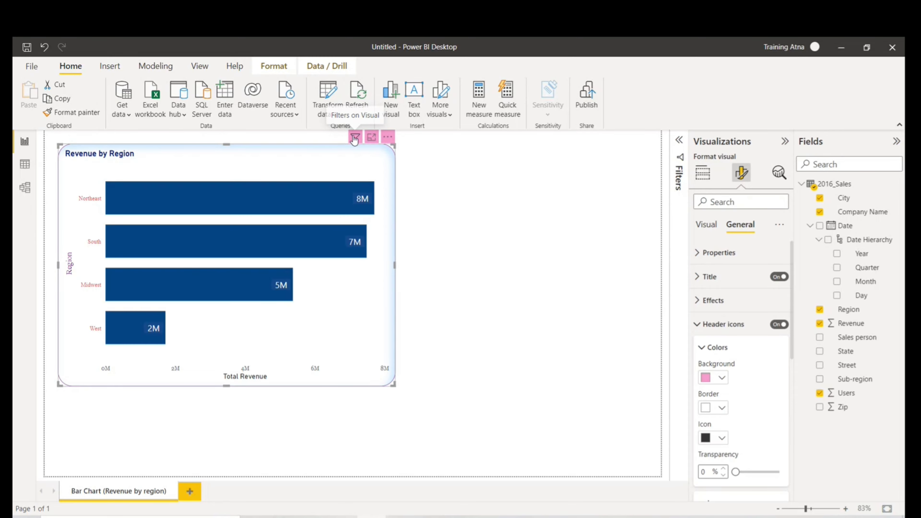
View the chart in focus mode, return to the report, and look through the header's more-options menu
{"action": "left_click", "coordinate": [371, 142]}
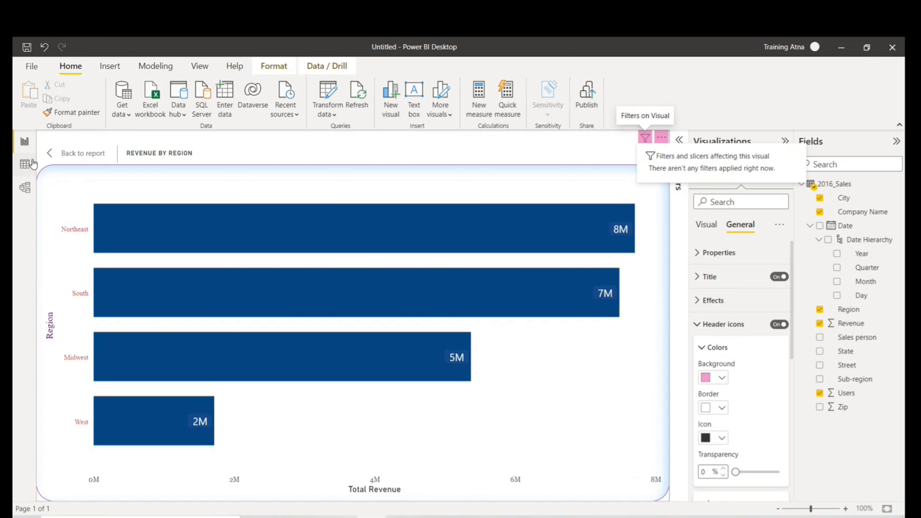
{"action": "left_click", "coordinate": [61, 161]}
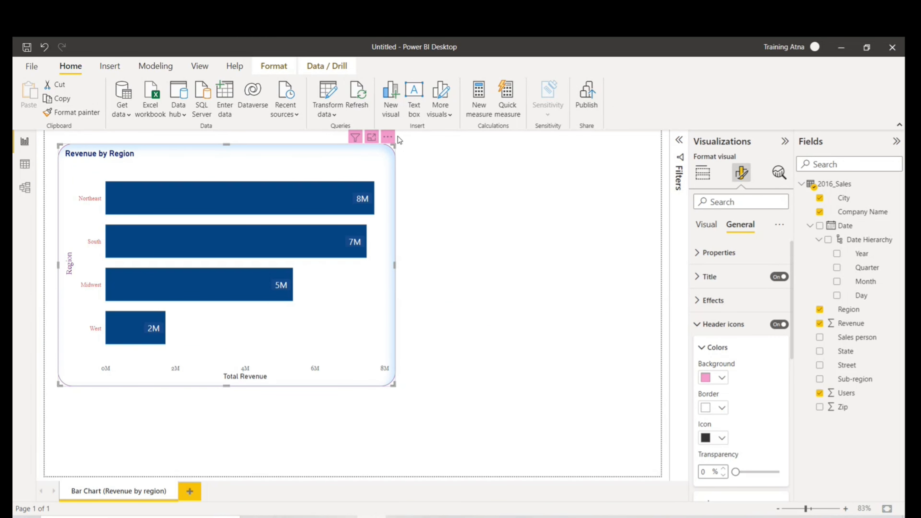
{"action": "left_click", "coordinate": [388, 137]}
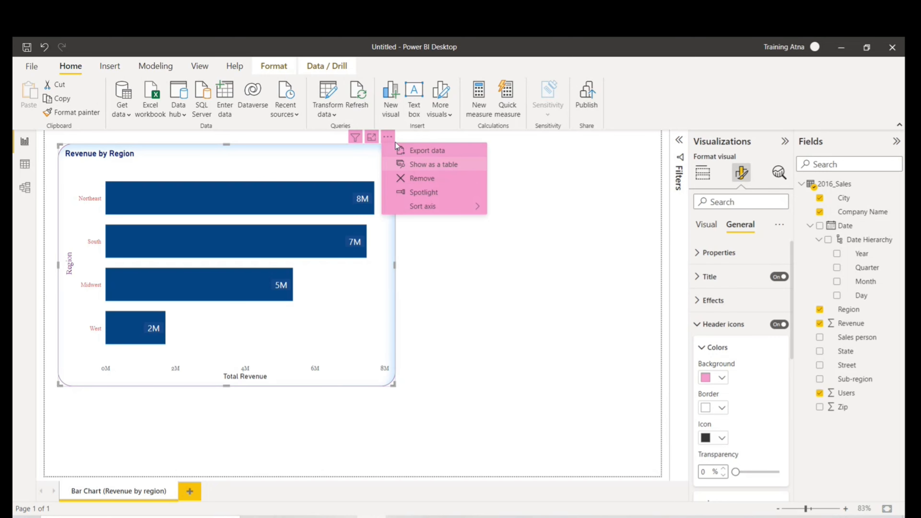
{"action": "left_click", "coordinate": [513, 246]}
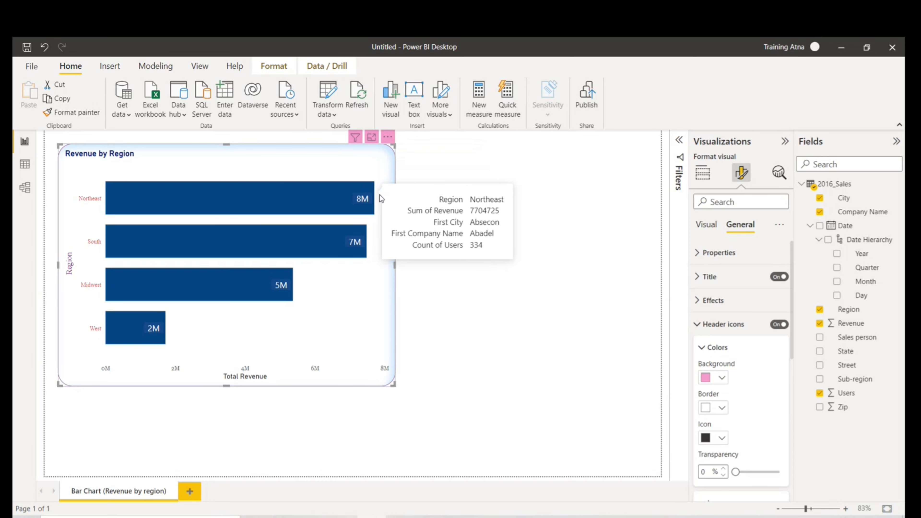
{"action": "mouse_move", "coordinate": [355, 137]}
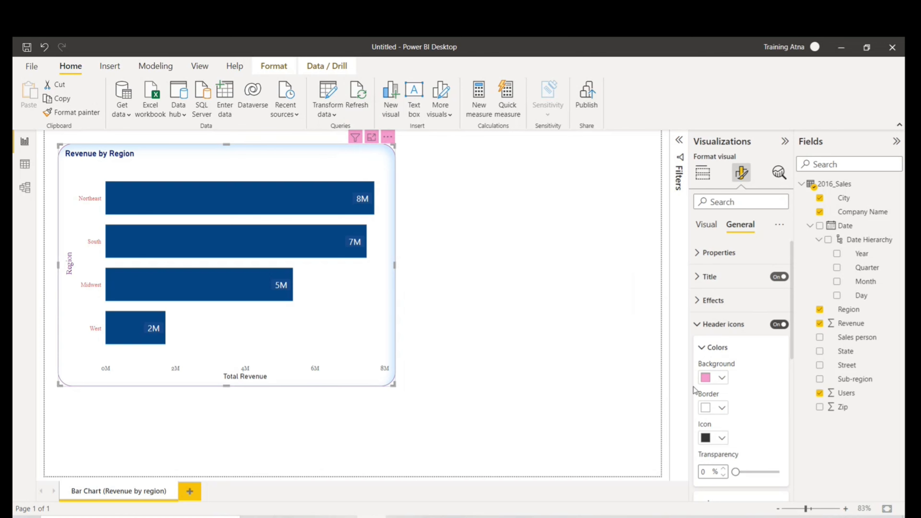
Try red as the header icons' background color, and set it to white
{"action": "left_click", "coordinate": [718, 380]}
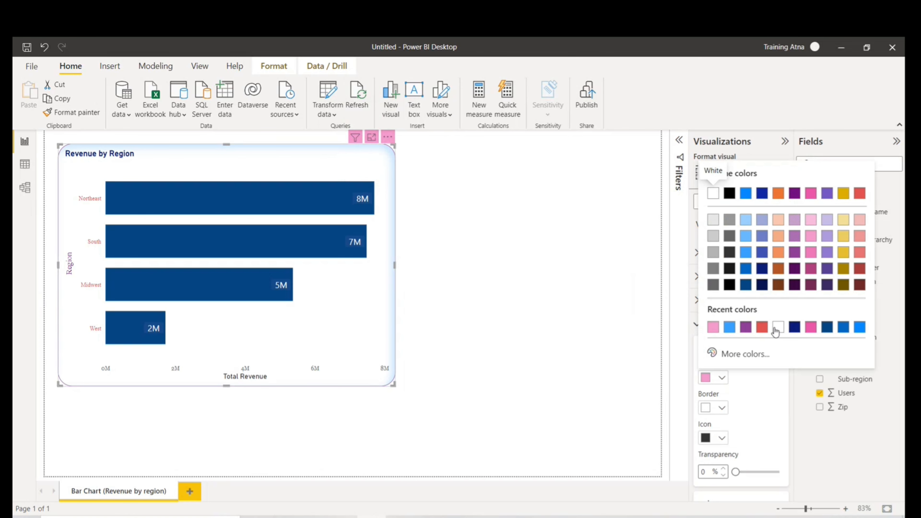
{"action": "left_click", "coordinate": [762, 328]}
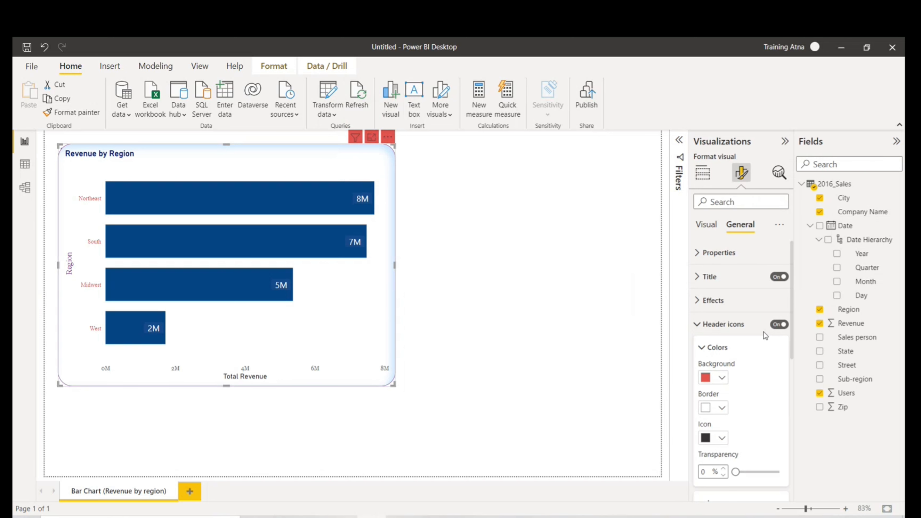
{"action": "left_click", "coordinate": [722, 378]}
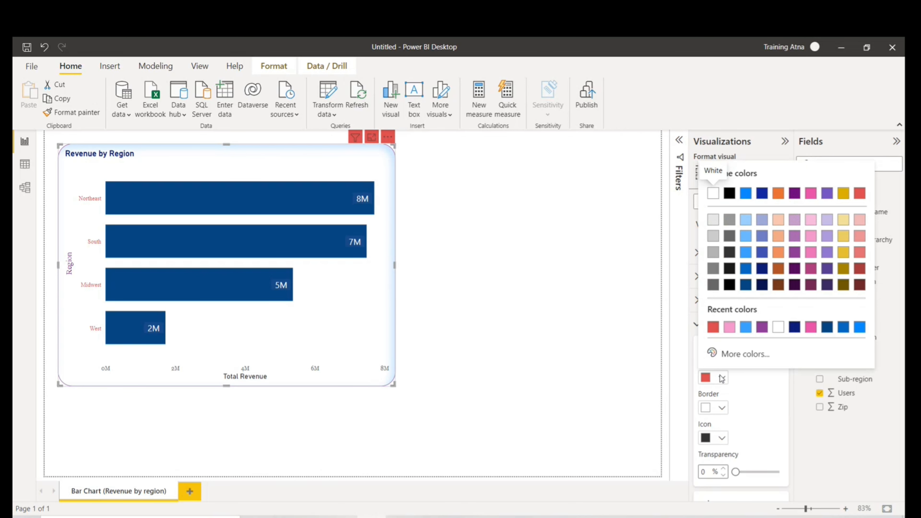
{"action": "left_click", "coordinate": [712, 198]}
Set the border color of the chart's header icons to black
{"action": "scroll", "coordinate": [749, 447], "scroll_direction": "down", "scroll_amount": 3}
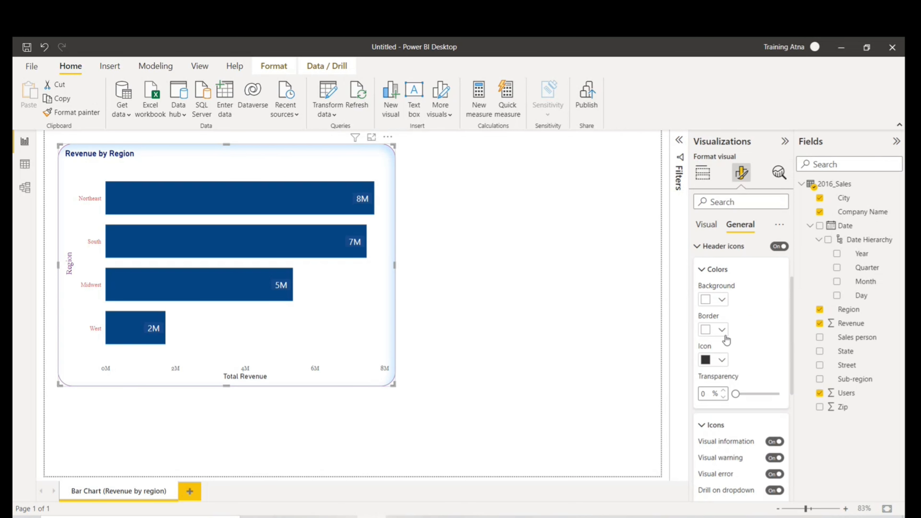
{"action": "left_click", "coordinate": [722, 329]}
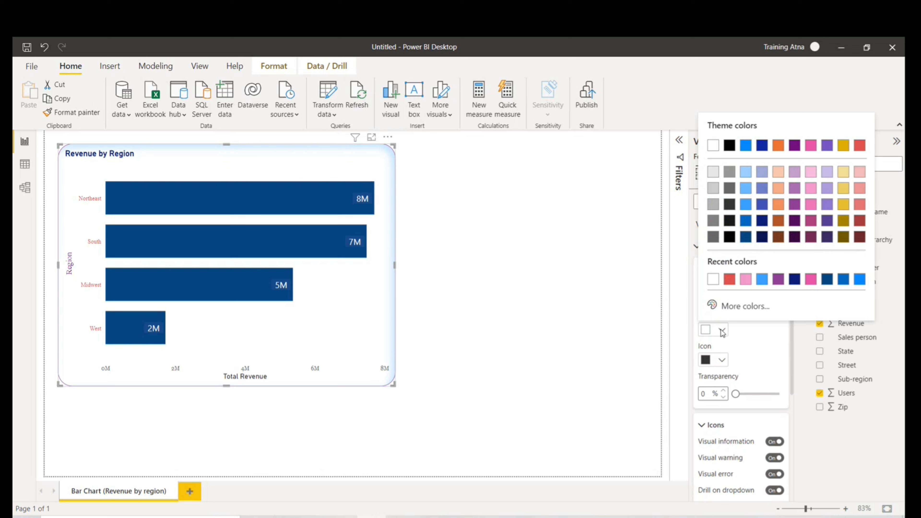
{"action": "left_click", "coordinate": [734, 238]}
Try red for the header icons, set the icon color to dark blue, and increase their transparency
{"action": "left_click", "coordinate": [722, 360]}
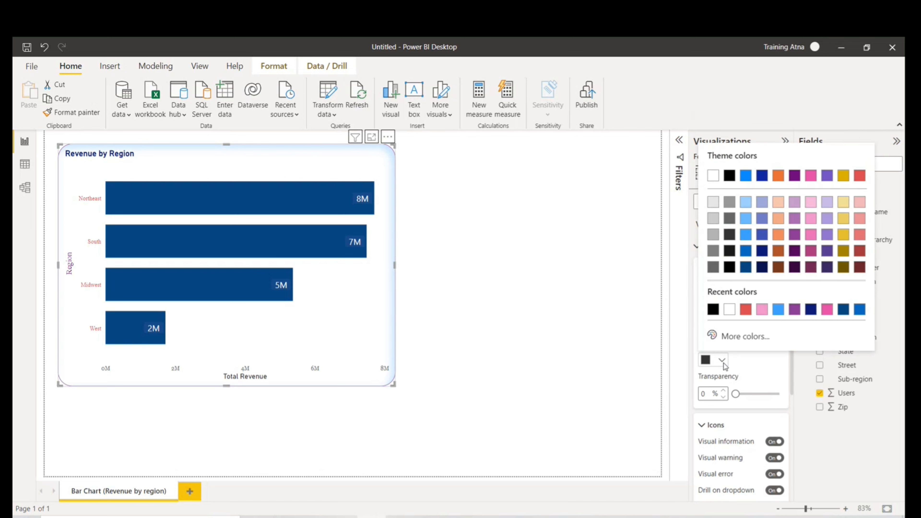
{"action": "left_click", "coordinate": [747, 311]}
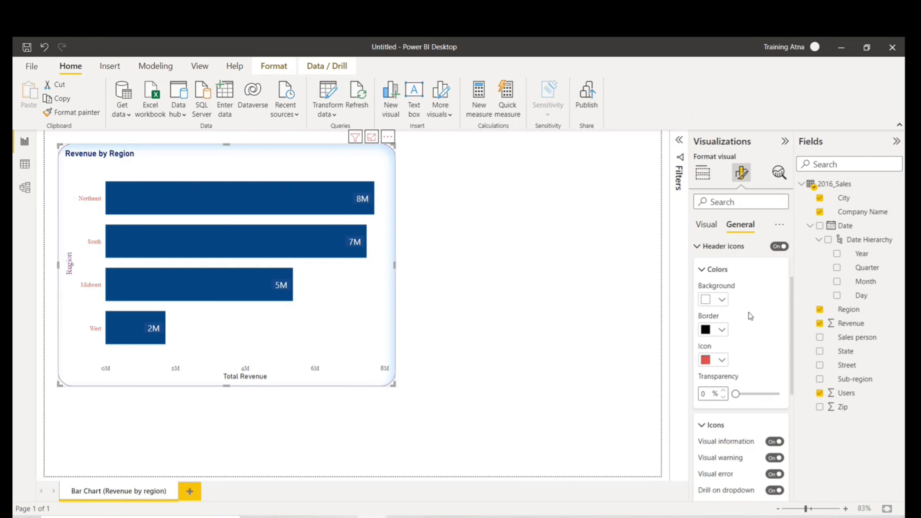
{"action": "left_click", "coordinate": [722, 360]}
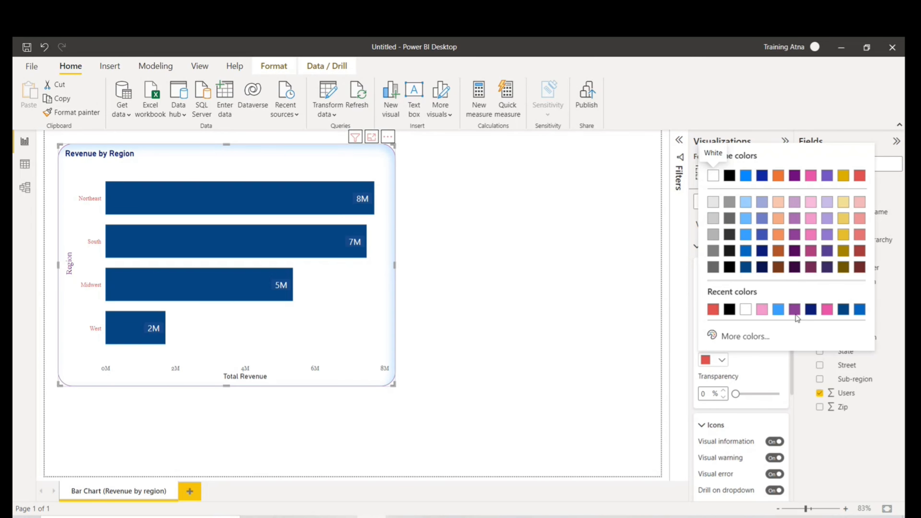
{"action": "left_click", "coordinate": [808, 311]}
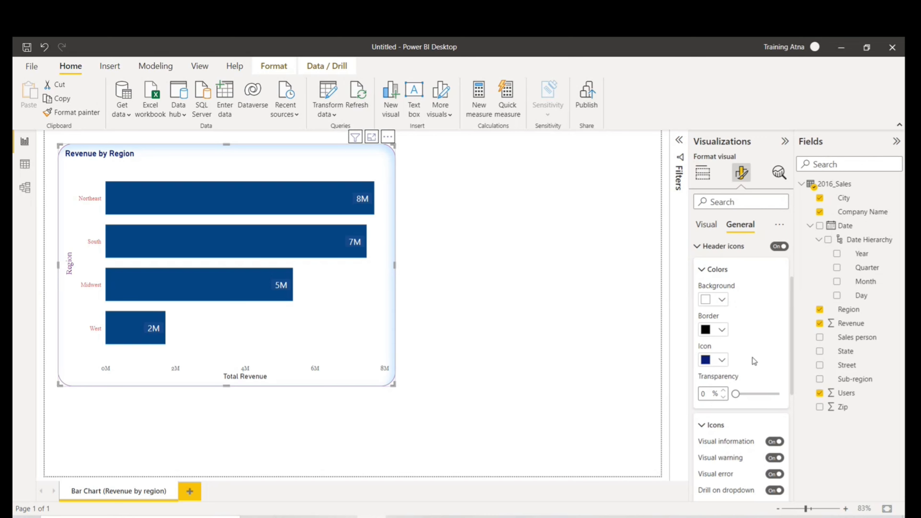
{"action": "left_click_drag", "start_coordinate": [735, 395], "coordinate": [765, 395]}
{"action": "left_click", "coordinate": [702, 269]}
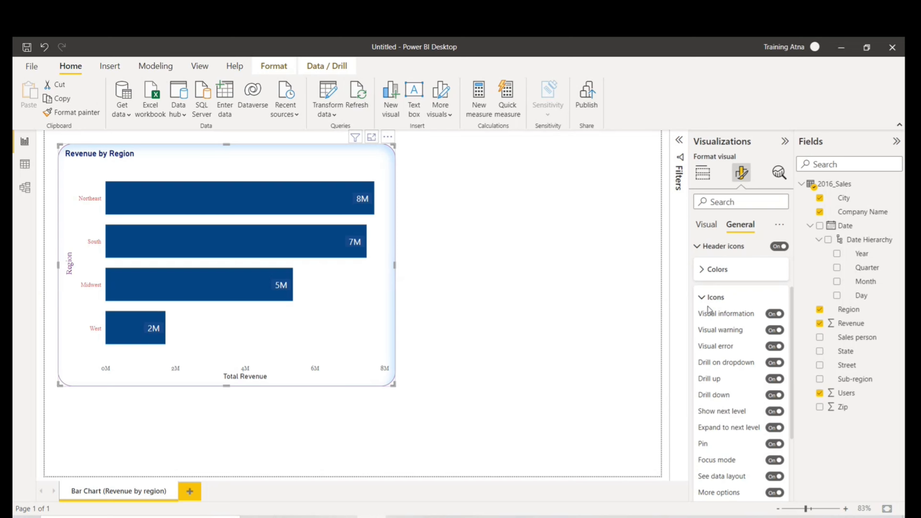
Turn on the Help tooltip icon in the chart's header
{"action": "scroll", "coordinate": [774, 363], "scroll_direction": "down", "scroll_amount": 5}
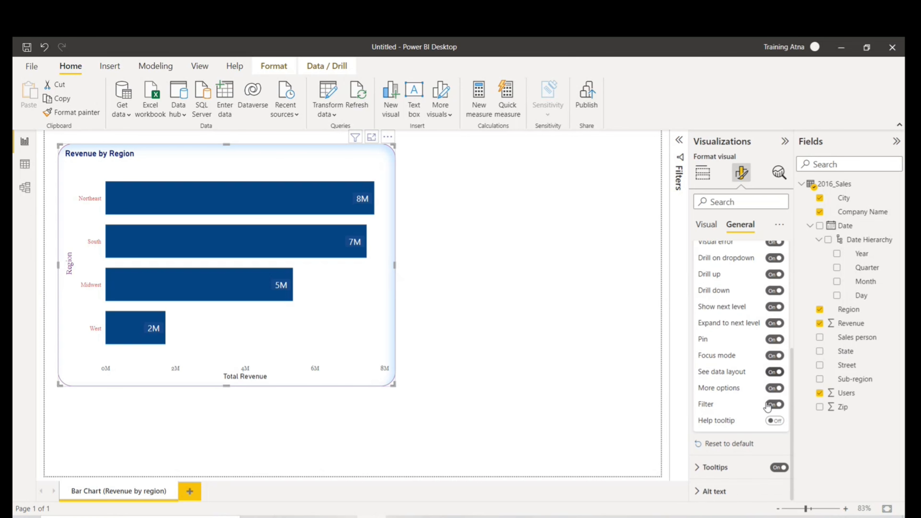
{"action": "left_click", "coordinate": [775, 419]}
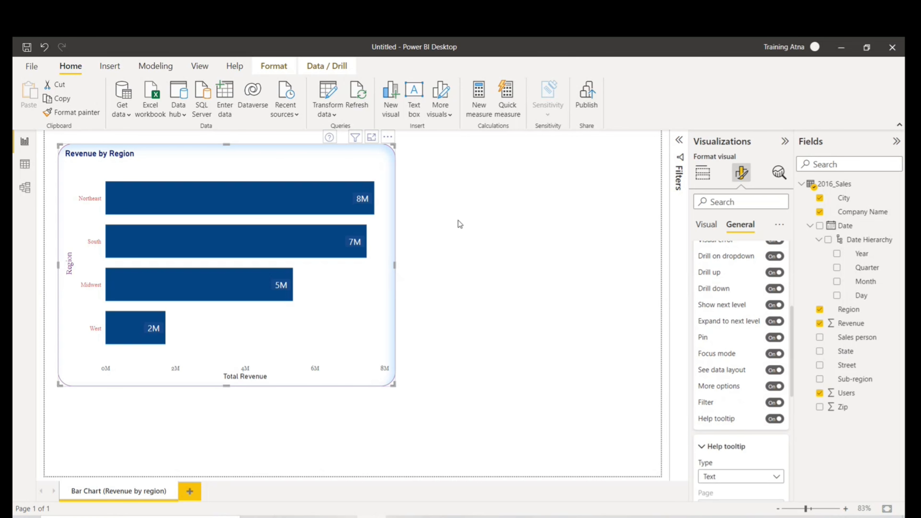
{"action": "scroll", "coordinate": [766, 399], "scroll_direction": "up", "scroll_amount": 4}
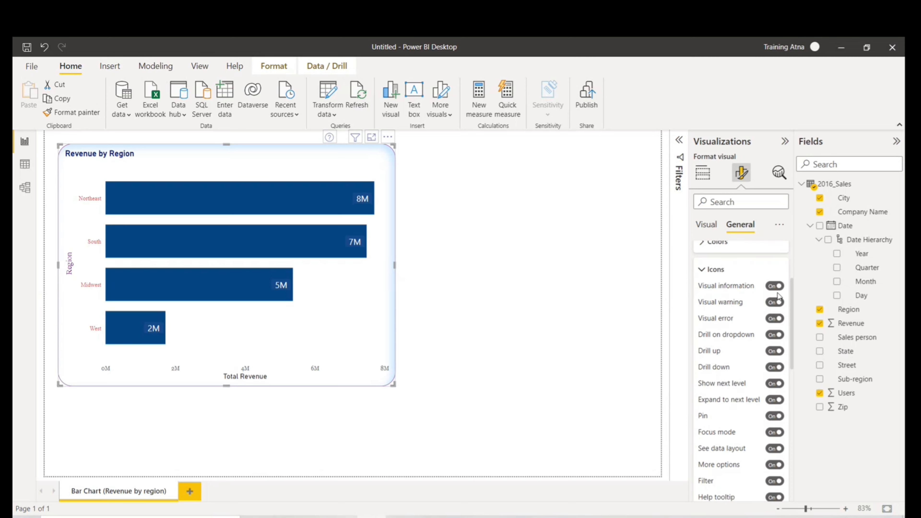
Turn off the Visual information, Visual warning, Visual error, Drill on dropdown and Drill up header icons, and turn them back on
{"action": "left_click", "coordinate": [776, 286]}
{"action": "left_click", "coordinate": [776, 303]}
{"action": "left_click", "coordinate": [775, 319]}
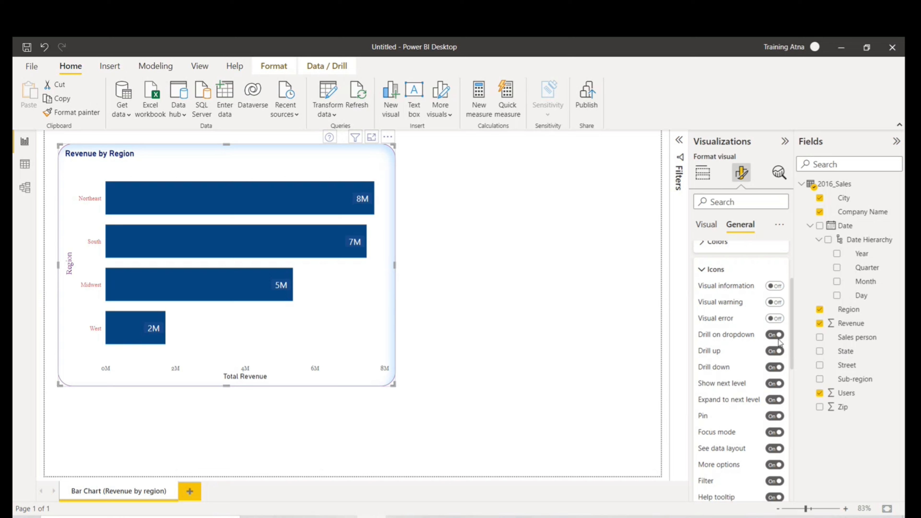
{"action": "left_click", "coordinate": [775, 334]}
{"action": "left_click", "coordinate": [771, 359]}
{"action": "left_click", "coordinate": [775, 286]}
{"action": "left_click", "coordinate": [775, 302]}
{"action": "left_click", "coordinate": [776, 319]}
{"action": "left_click", "coordinate": [775, 335]}
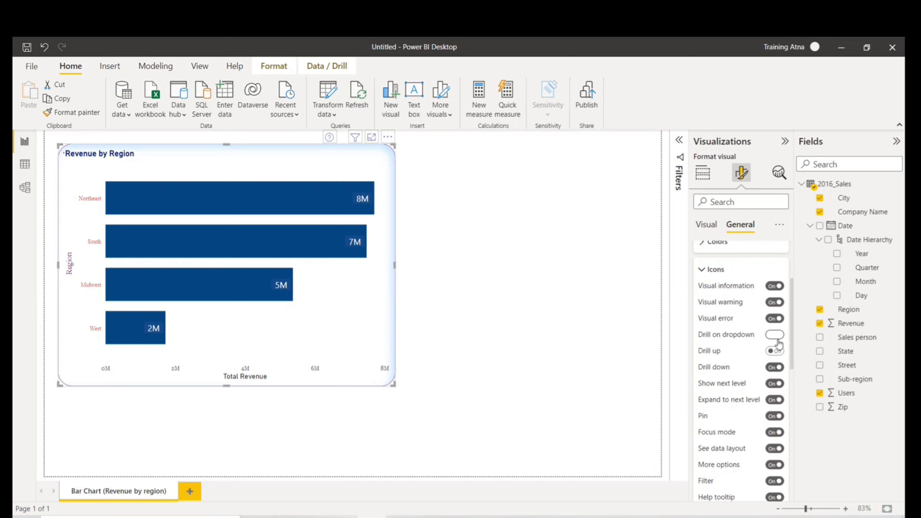
Examine the axis sorting choices in the chart's more-options menu and close it without changes
{"action": "left_click", "coordinate": [388, 137]}
{"action": "mouse_move", "coordinate": [460, 207]}
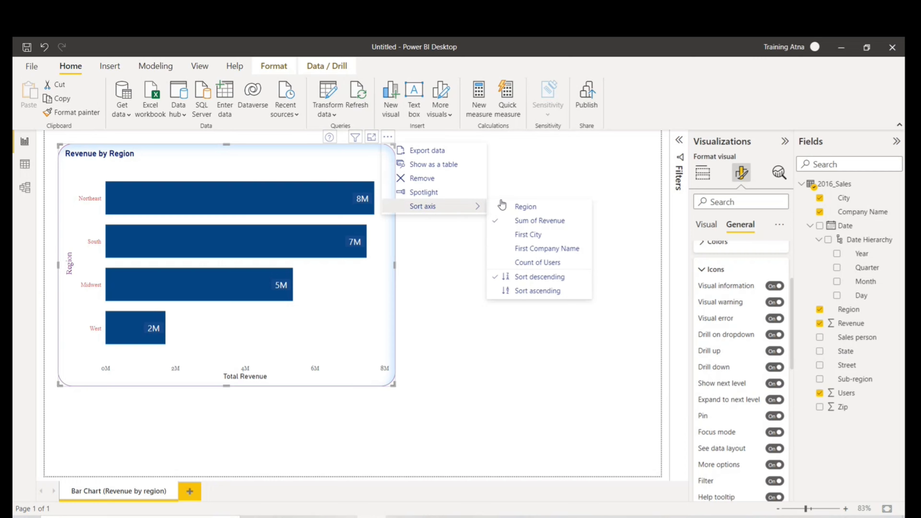
{"action": "left_click", "coordinate": [564, 176]}
Turn off the Help tooltip icon, toggle the Filter icon off and back on, and collapse the Header icons settings
{"action": "scroll", "coordinate": [719, 433], "scroll_direction": "down", "scroll_amount": 2}
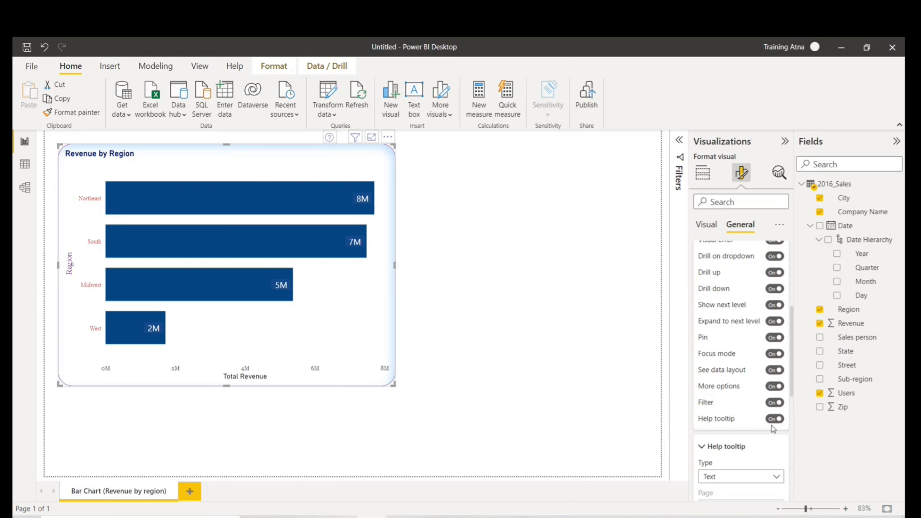
{"action": "left_click", "coordinate": [779, 420]}
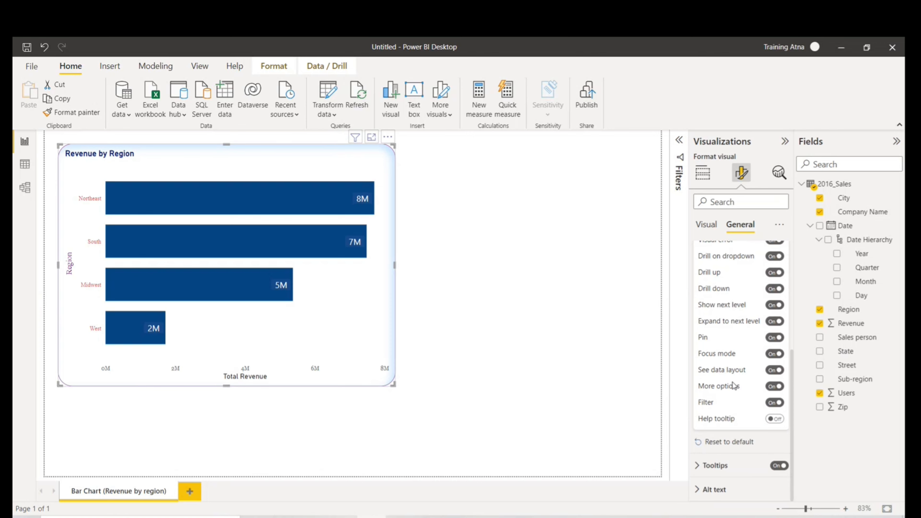
{"action": "left_click", "coordinate": [773, 403]}
{"action": "left_click", "coordinate": [773, 404]}
{"action": "scroll", "coordinate": [754, 314], "scroll_direction": "up", "scroll_amount": 5}
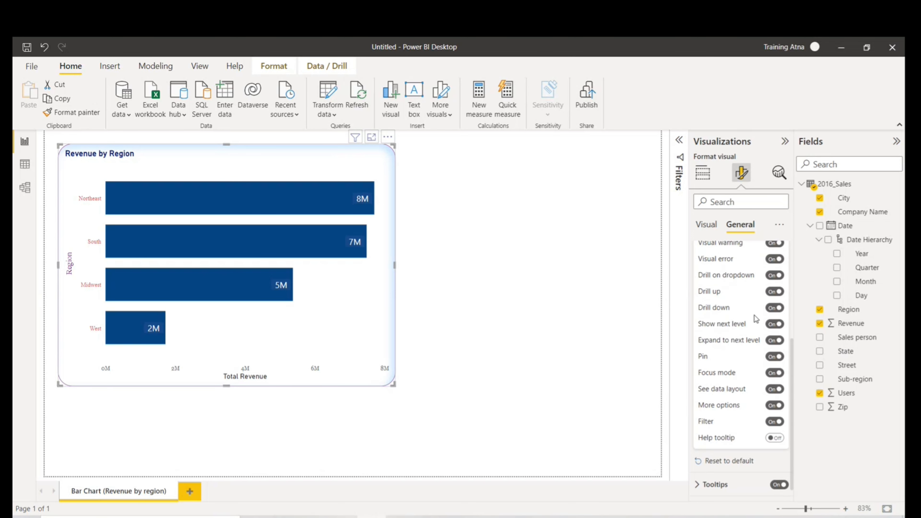
{"action": "left_click", "coordinate": [705, 349]}
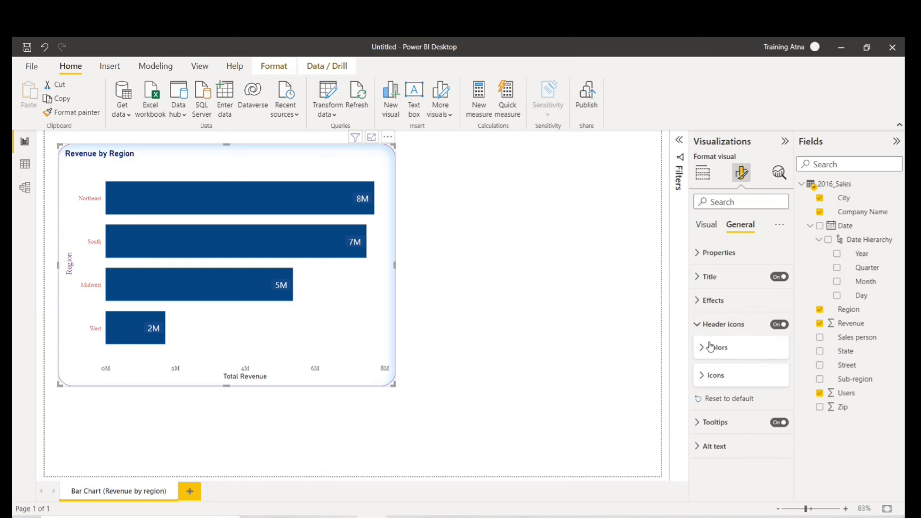
{"action": "left_click", "coordinate": [705, 324]}
Set the chart's tooltip type to Report page and keep its page on Auto
{"action": "left_click", "coordinate": [697, 350]}
{"action": "scroll", "coordinate": [725, 320], "scroll_direction": "down", "scroll_amount": 3}
{"action": "left_click", "coordinate": [749, 285]}
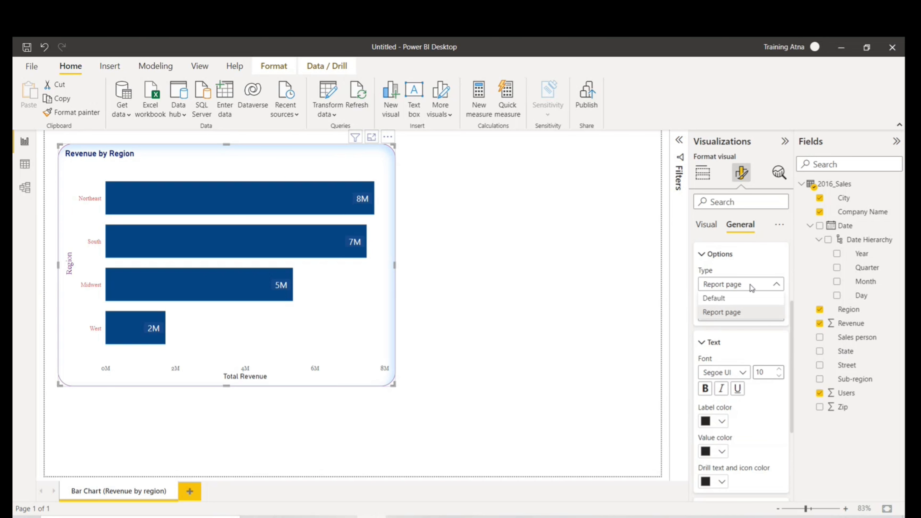
{"action": "left_click", "coordinate": [721, 312]}
{"action": "left_click", "coordinate": [717, 319]}
{"action": "left_click", "coordinate": [718, 320]}
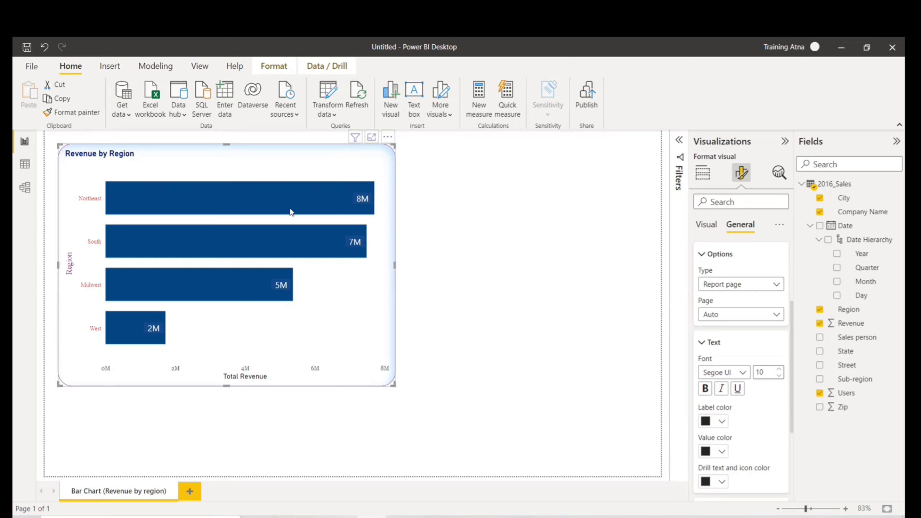
{"action": "mouse_move", "coordinate": [294, 202]}
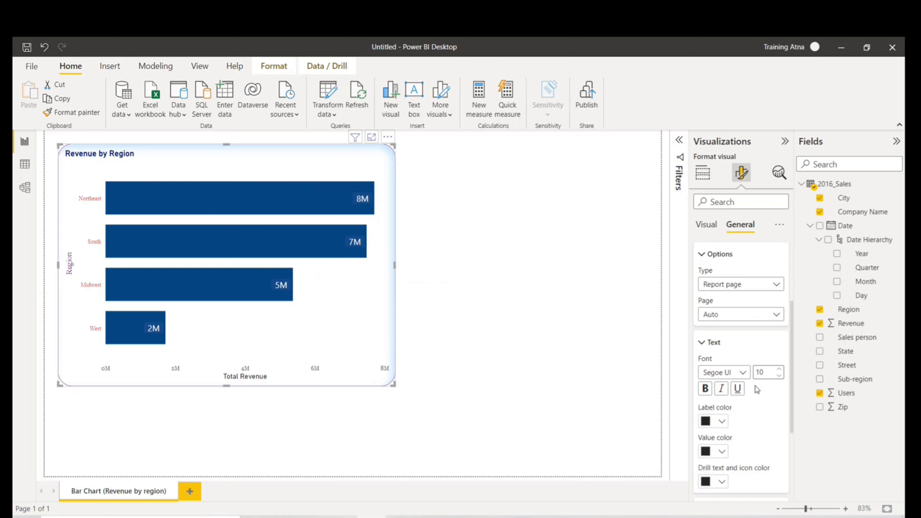
Set the tooltip text to the bold Segoe UI font at size 16 and preview the Northeast bar's tooltip
{"action": "left_click", "coordinate": [744, 373]}
{"action": "left_click", "coordinate": [725, 313]}
{"action": "left_click", "coordinate": [780, 369]}
{"action": "left_click", "coordinate": [779, 369]}
{"action": "left_click", "coordinate": [780, 369]}
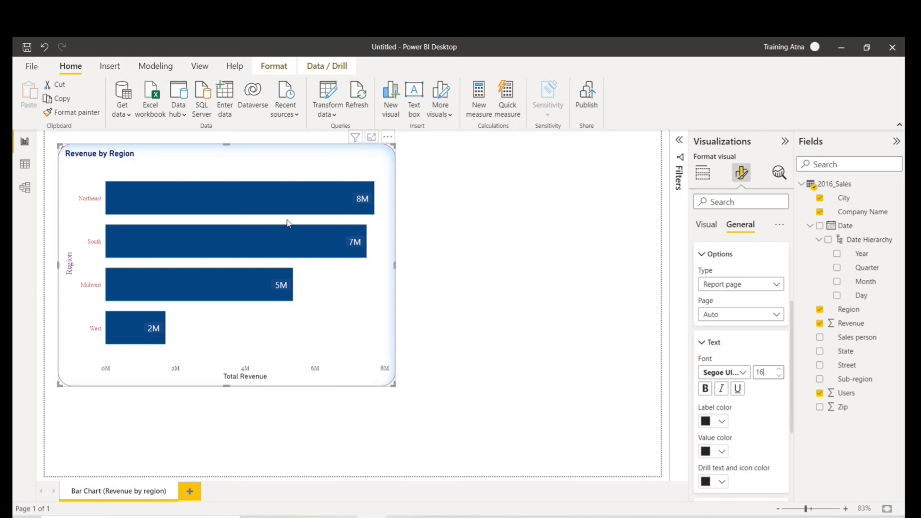
{"action": "left_click", "coordinate": [512, 277]}
{"action": "mouse_move", "coordinate": [337, 205]}
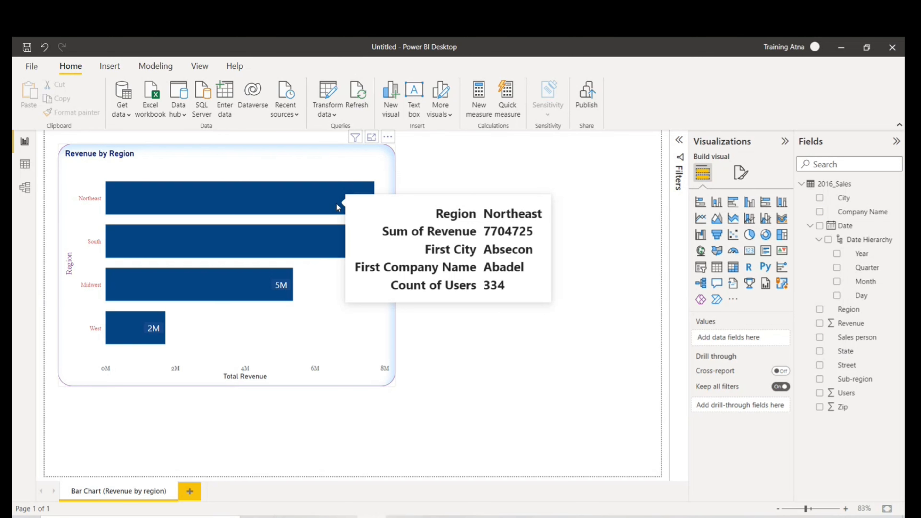
Set the chart's tooltip label color to the recent red and preview the tooltip on the Northeast bar
{"action": "left_click", "coordinate": [740, 175]}
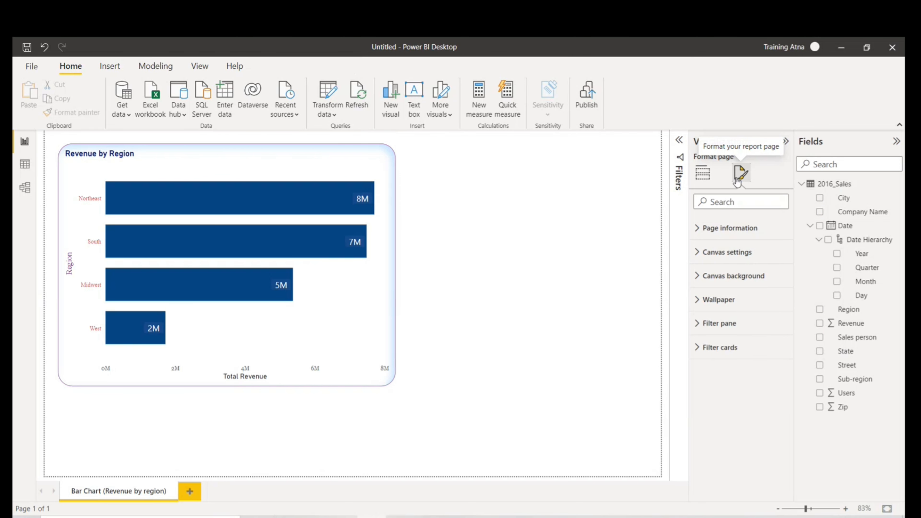
{"action": "left_click", "coordinate": [284, 168]}
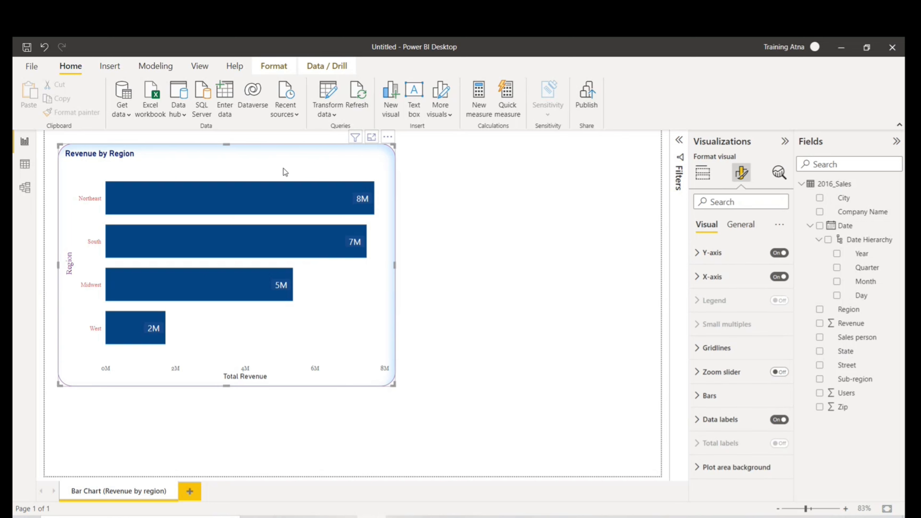
{"action": "left_click", "coordinate": [748, 225]}
{"action": "left_click", "coordinate": [705, 349]}
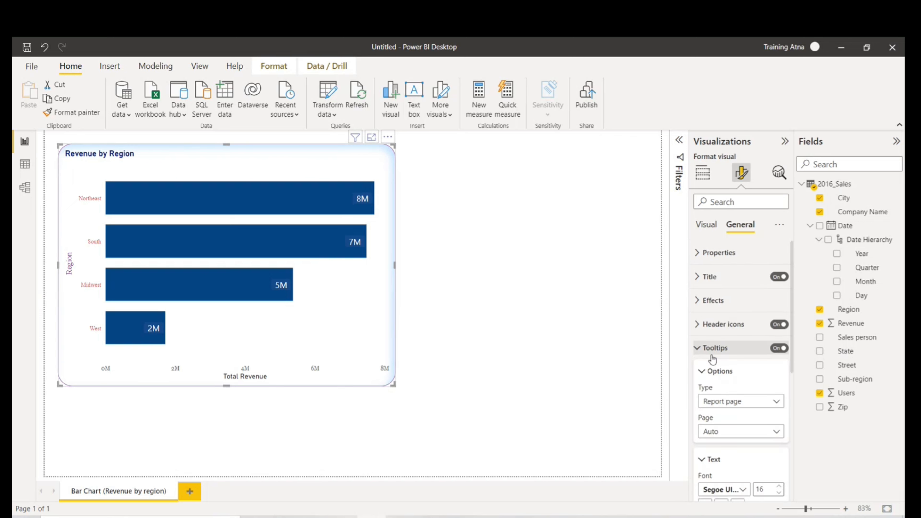
{"action": "scroll", "coordinate": [725, 370], "scroll_direction": "down", "scroll_amount": 5}
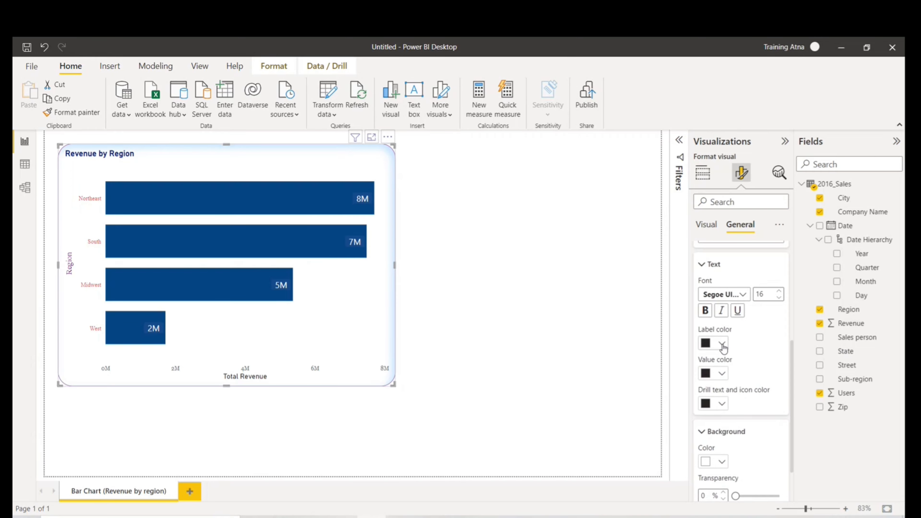
{"action": "left_click", "coordinate": [722, 344]}
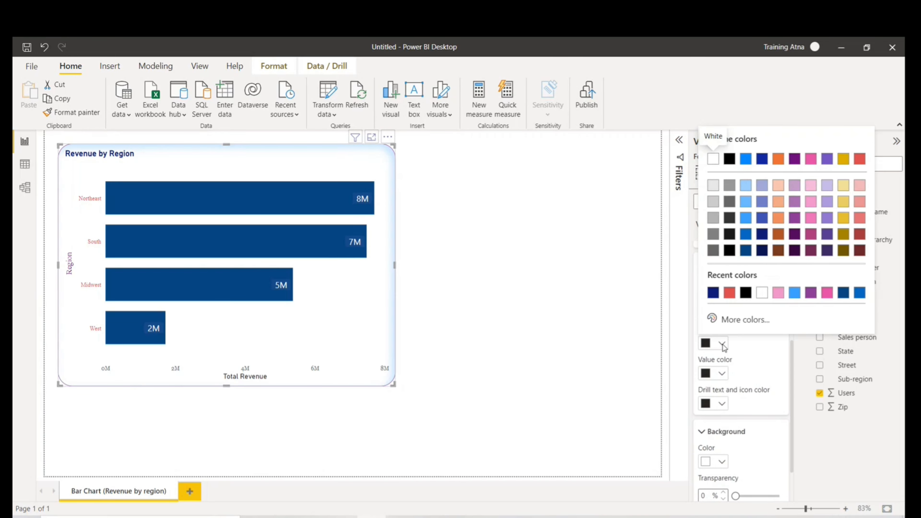
{"action": "left_click", "coordinate": [729, 292]}
{"action": "left_click", "coordinate": [563, 347]}
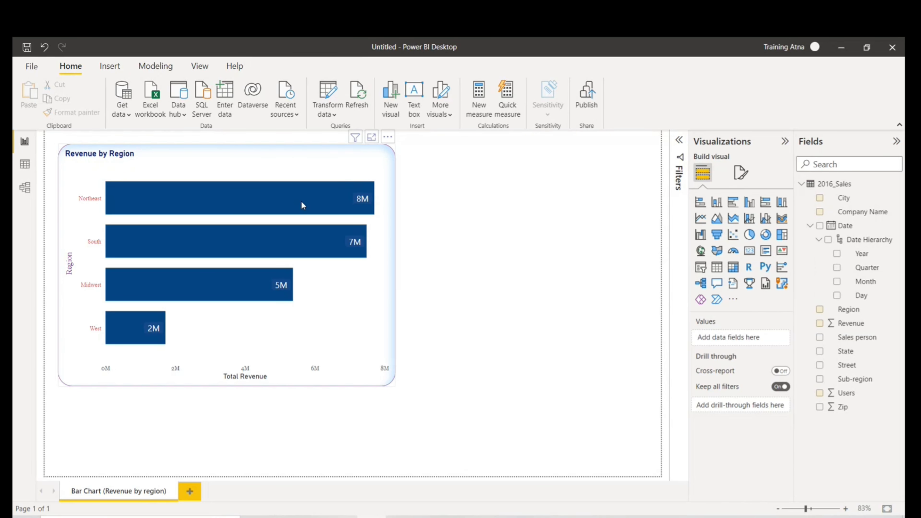
{"action": "mouse_move", "coordinate": [301, 202]}
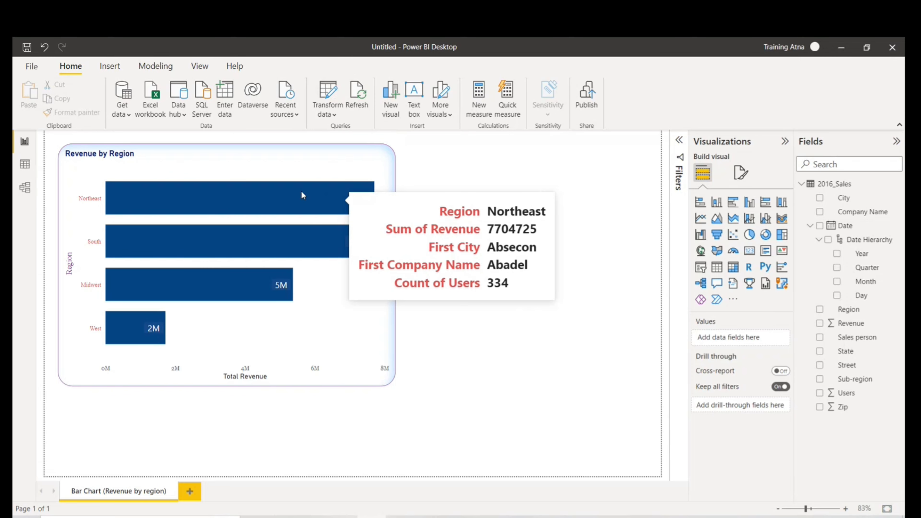
Review the bar chart's tooltip text and background settings, and collapse their groups and the Tooltips section
{"action": "left_click", "coordinate": [328, 163]}
{"action": "left_click", "coordinate": [749, 179]}
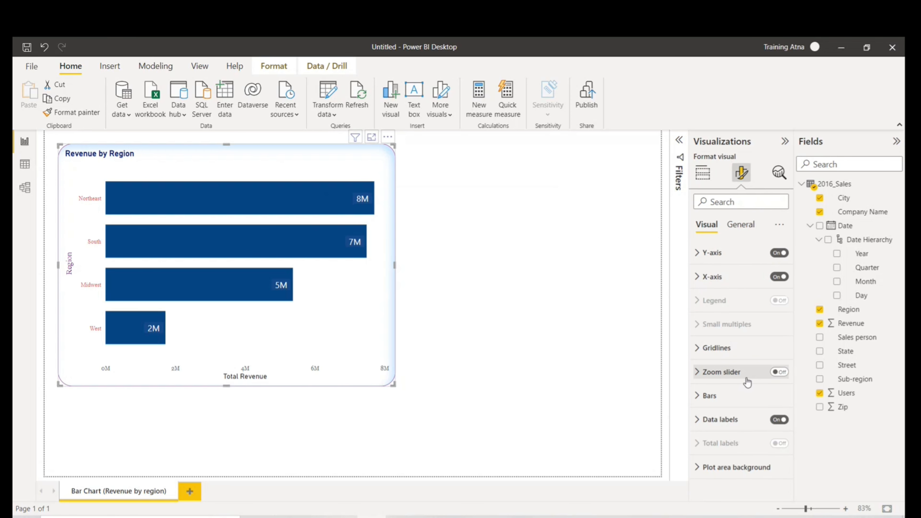
{"action": "left_click", "coordinate": [741, 225]}
{"action": "left_click", "coordinate": [700, 349]}
{"action": "scroll", "coordinate": [755, 362], "scroll_direction": "down", "scroll_amount": 5}
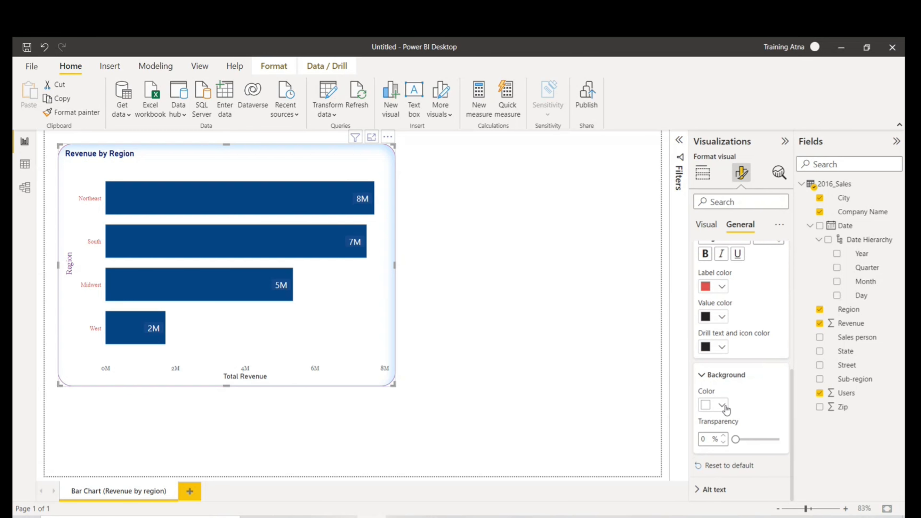
{"action": "scroll", "coordinate": [709, 335], "scroll_direction": "up", "scroll_amount": 3}
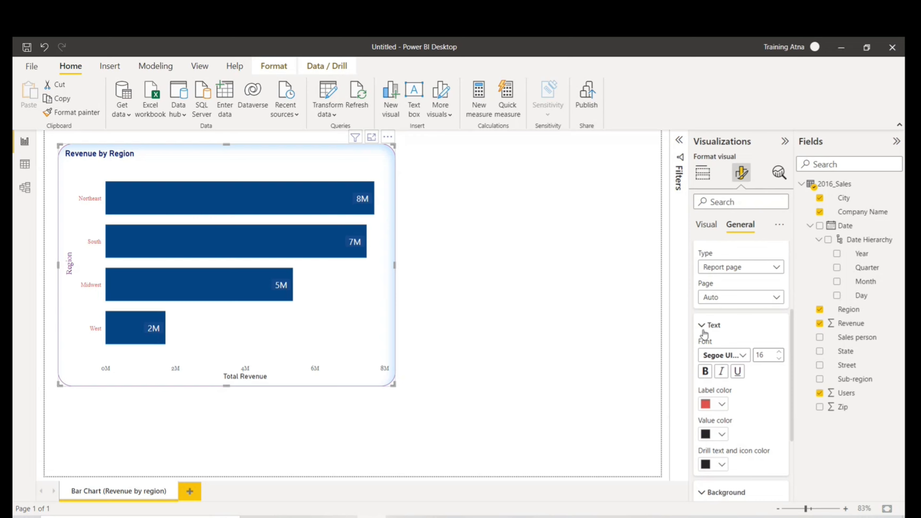
{"action": "left_click", "coordinate": [703, 331]}
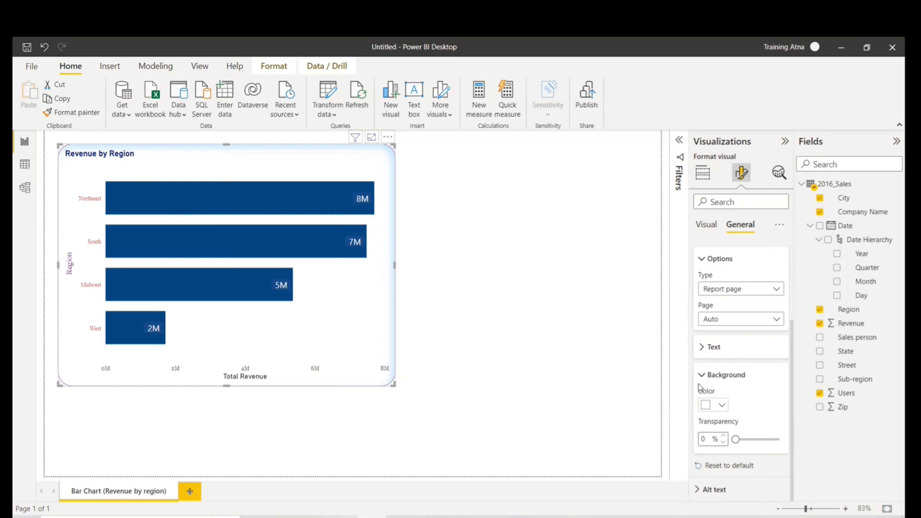
{"action": "left_click", "coordinate": [699, 377]}
{"action": "scroll", "coordinate": [704, 363], "scroll_direction": "up", "scroll_amount": 2}
{"action": "left_click", "coordinate": [704, 331]}
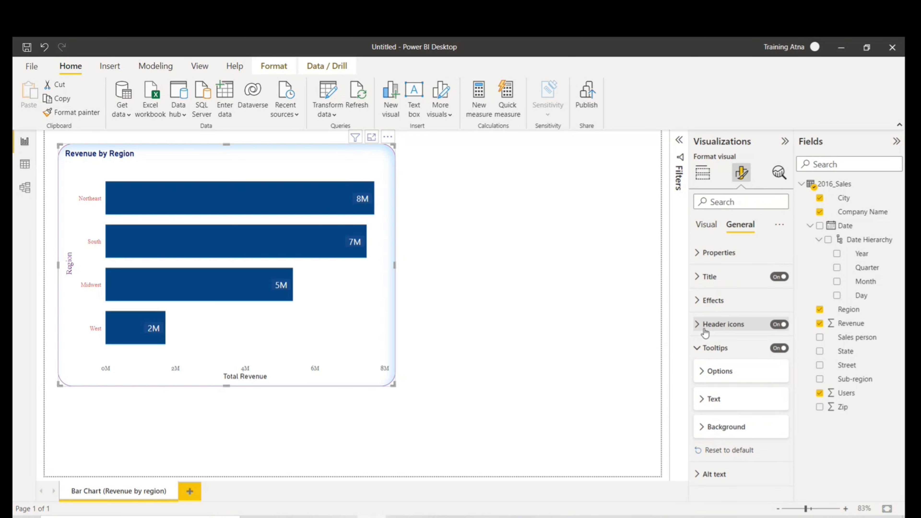
{"action": "left_click", "coordinate": [697, 350]}
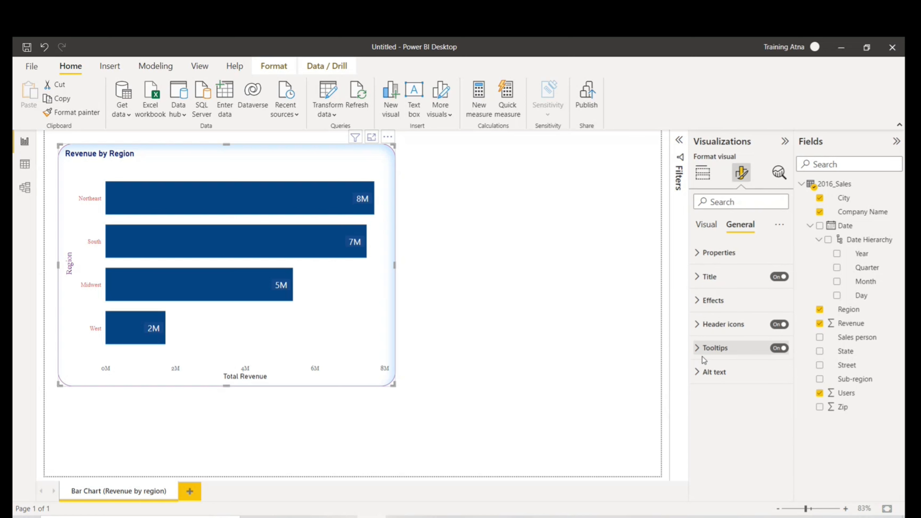
Enter "Revenue by region" as the chart's alt text, correcting the spelling of Revenue, and collapse the Alt text section
{"action": "left_click", "coordinate": [704, 372]}
{"action": "left_click", "coordinate": [726, 419]}
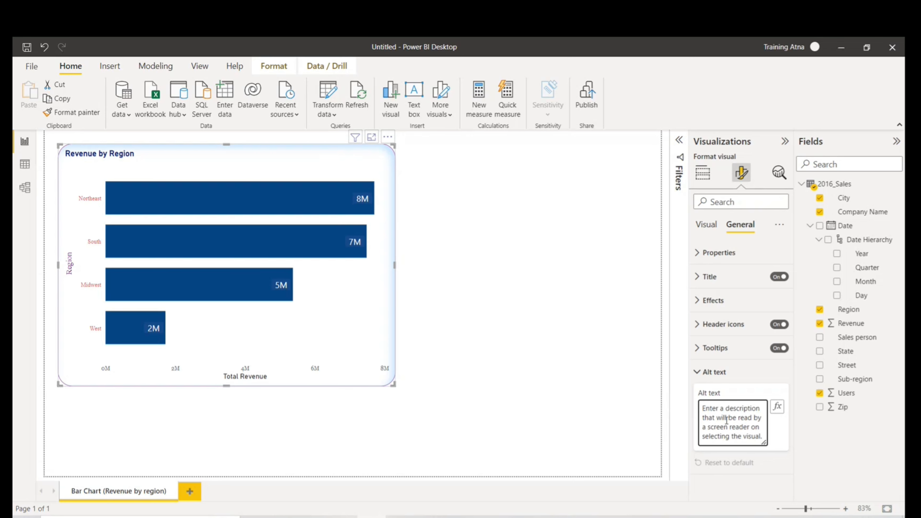
{"action": "type", "text": "Revenur by region"}
{"action": "right_click", "coordinate": [728, 407]}
{"action": "left_click", "coordinate": [726, 337]}
{"action": "left_click", "coordinate": [671, 373]}
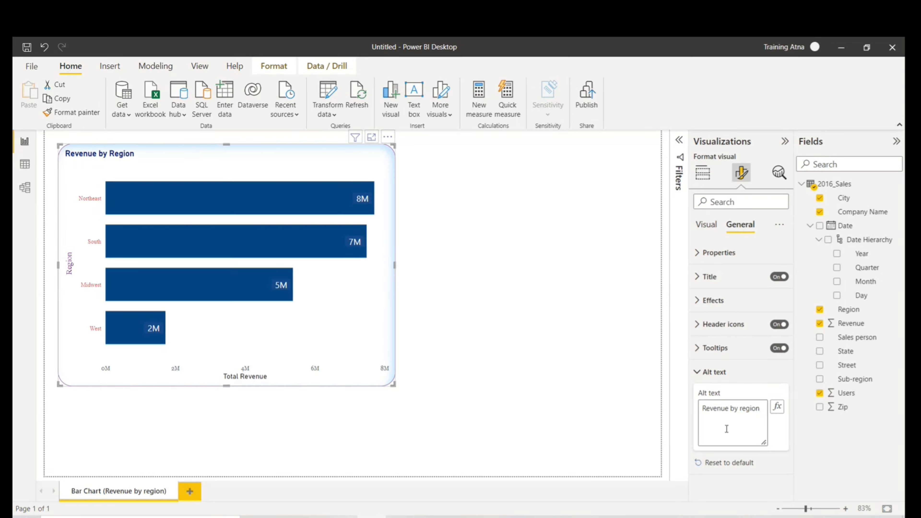
{"action": "left_click", "coordinate": [706, 409]}
{"action": "left_click", "coordinate": [707, 373]}
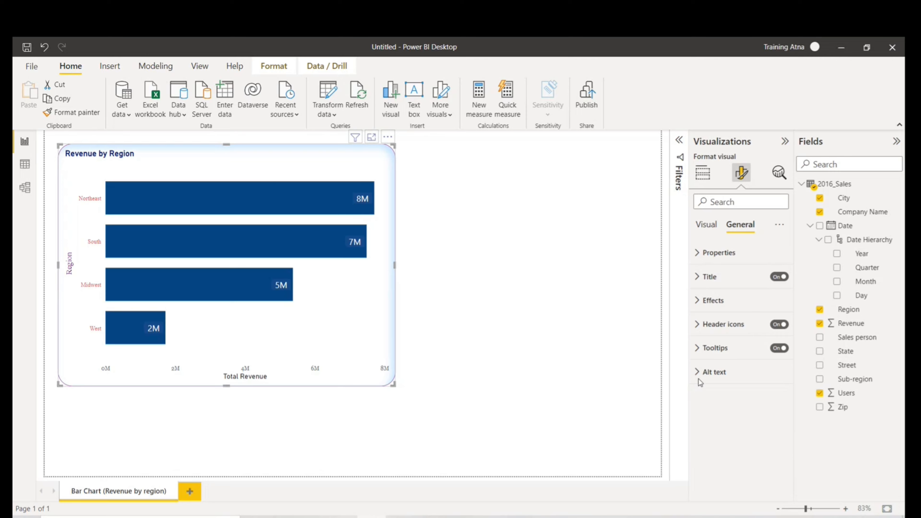
{"action": "left_click", "coordinate": [699, 378]}
{"action": "left_click", "coordinate": [700, 379]}
{"action": "left_click", "coordinate": [699, 379]}
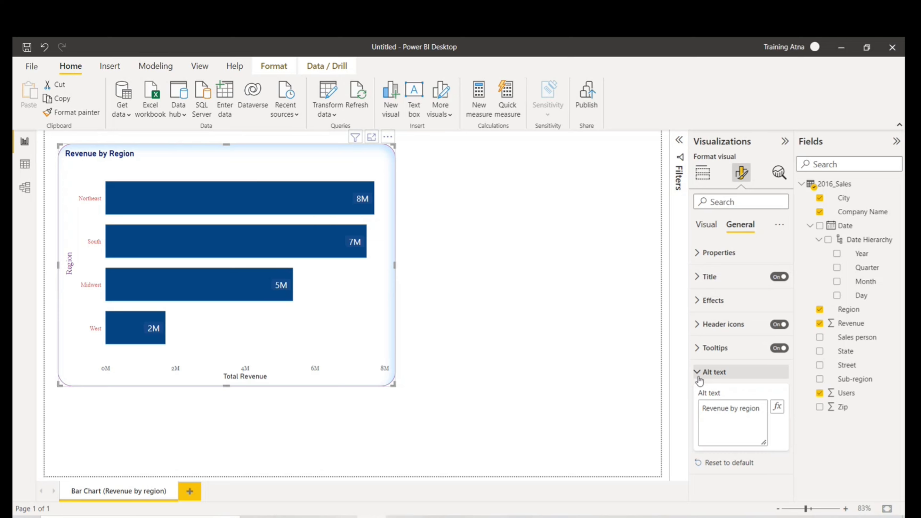
{"action": "left_click", "coordinate": [698, 378]}
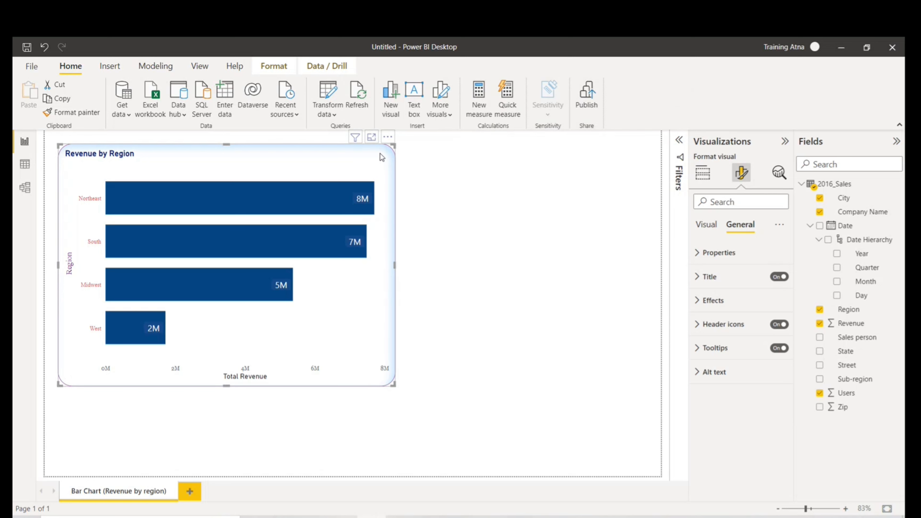
Add an empty scatter chart to the report page, move it over beside the bar chart, and delete it
{"action": "left_click", "coordinate": [702, 174]}
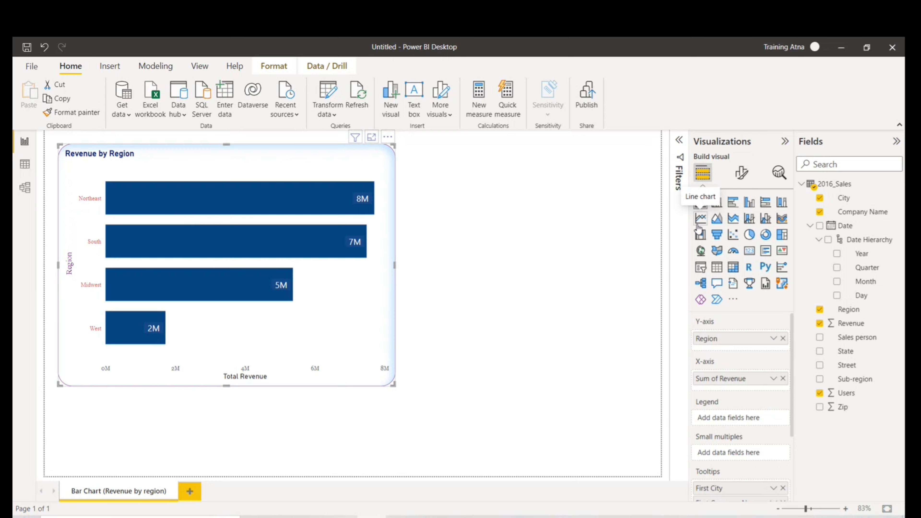
{"action": "left_click", "coordinate": [564, 221]}
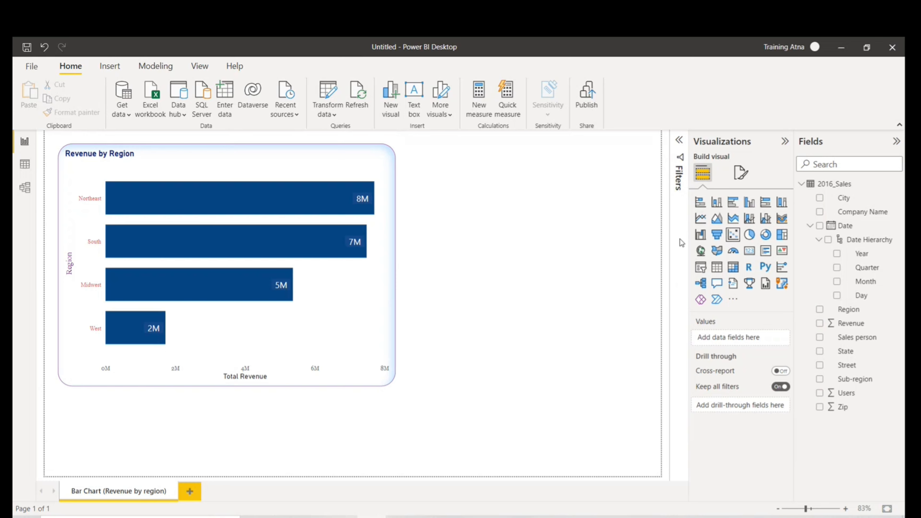
{"action": "left_click", "coordinate": [733, 234]}
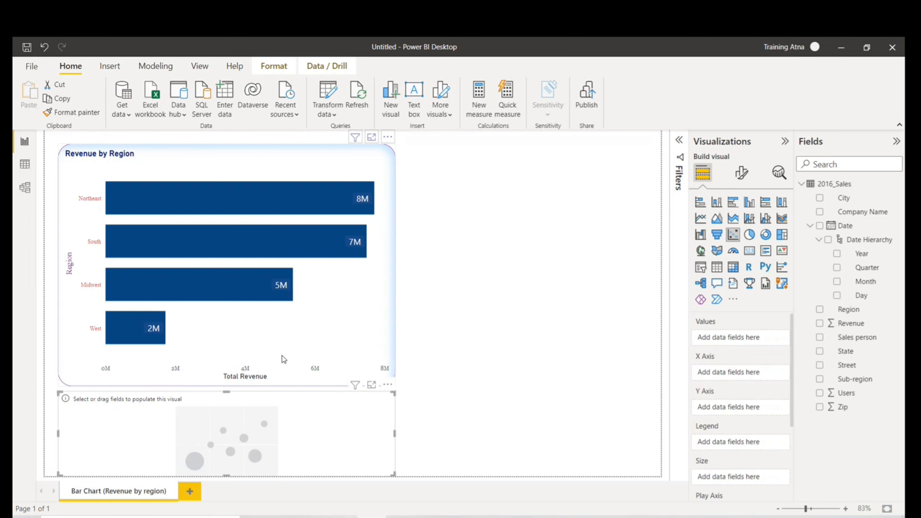
{"action": "left_click_drag", "start_coordinate": [289, 403], "coordinate": [561, 264]}
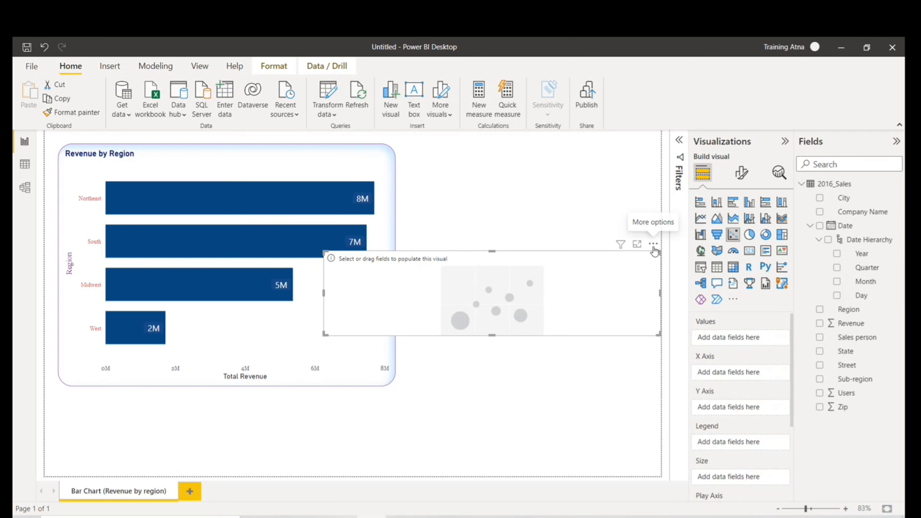
{"action": "key", "text": "Delete"}
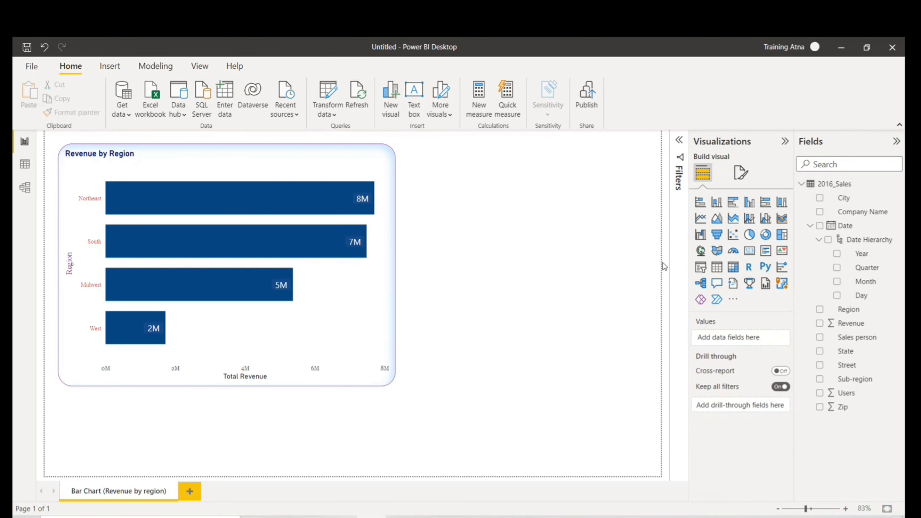
Examine the bar chart's Visual and General format settings and the extra format options for resetting, expanding and collapsing categories
{"action": "left_click", "coordinate": [390, 164]}
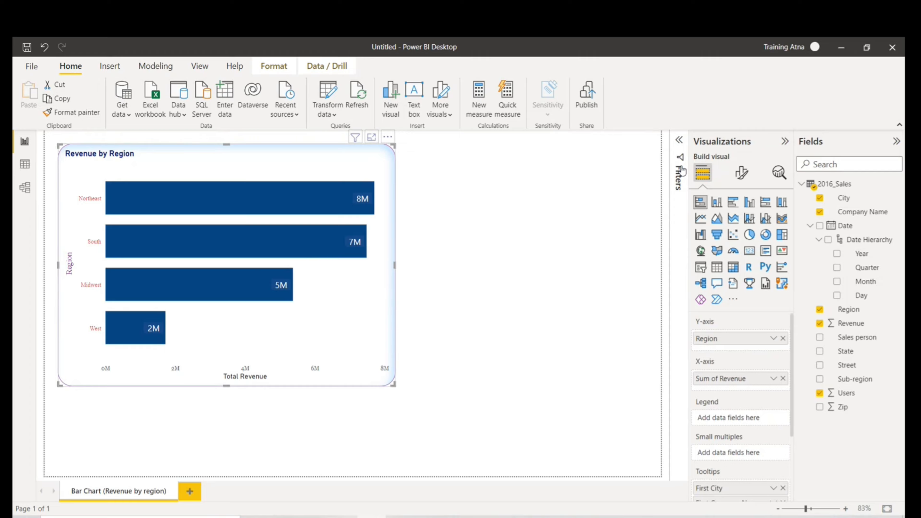
{"action": "left_click", "coordinate": [738, 180]}
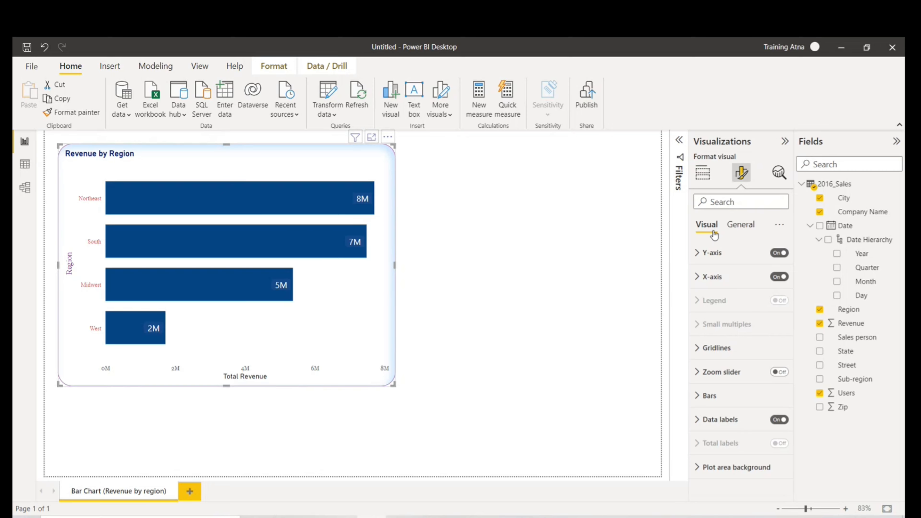
{"action": "left_click", "coordinate": [748, 232]}
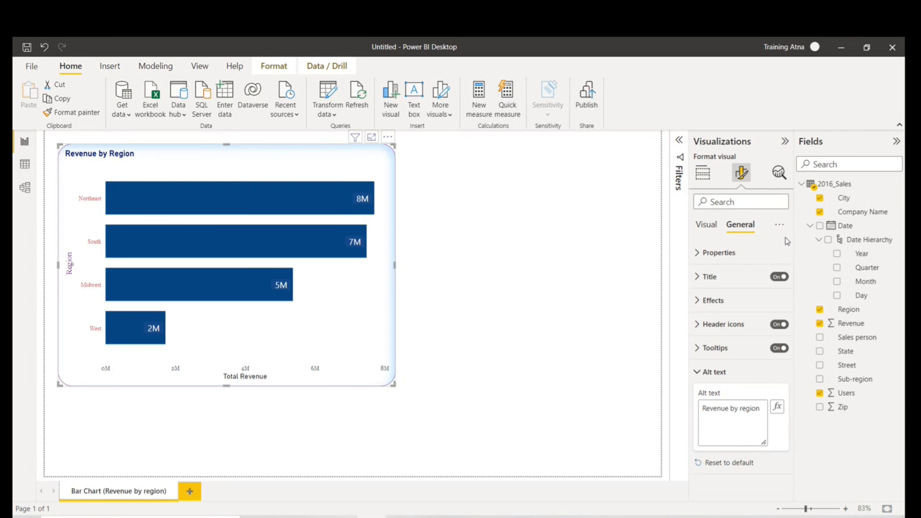
{"action": "left_click", "coordinate": [779, 226]}
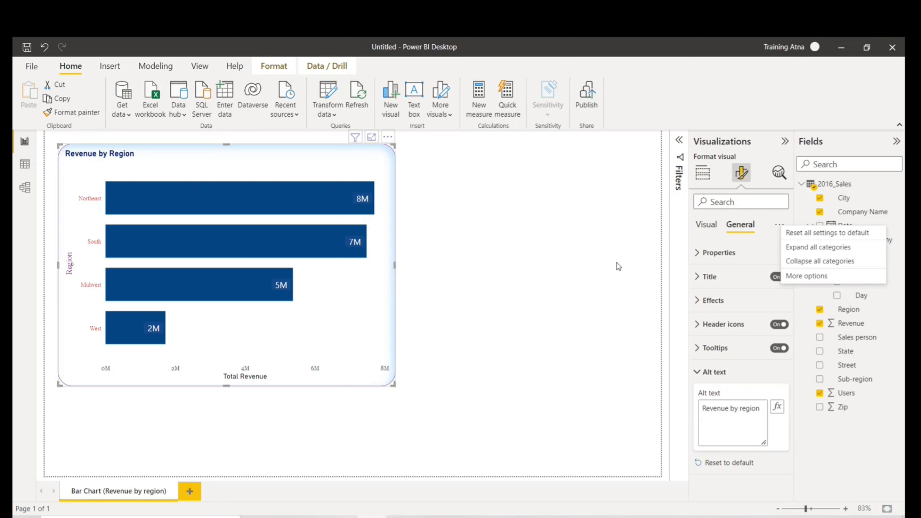
{"action": "left_click", "coordinate": [541, 272]}
{"action": "left_click", "coordinate": [540, 272]}
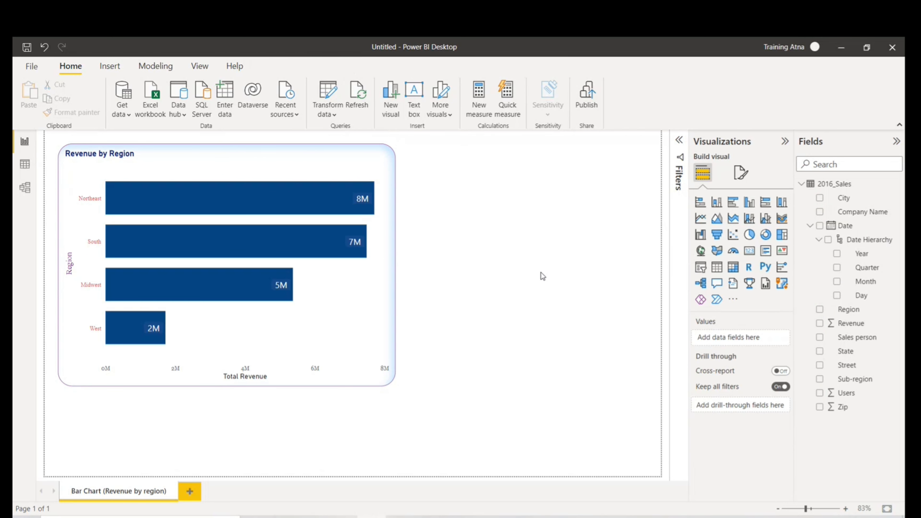
Add a constant line to the Revenue by Region bar chart's analytics, keeping its default name
{"action": "left_click", "coordinate": [363, 154]}
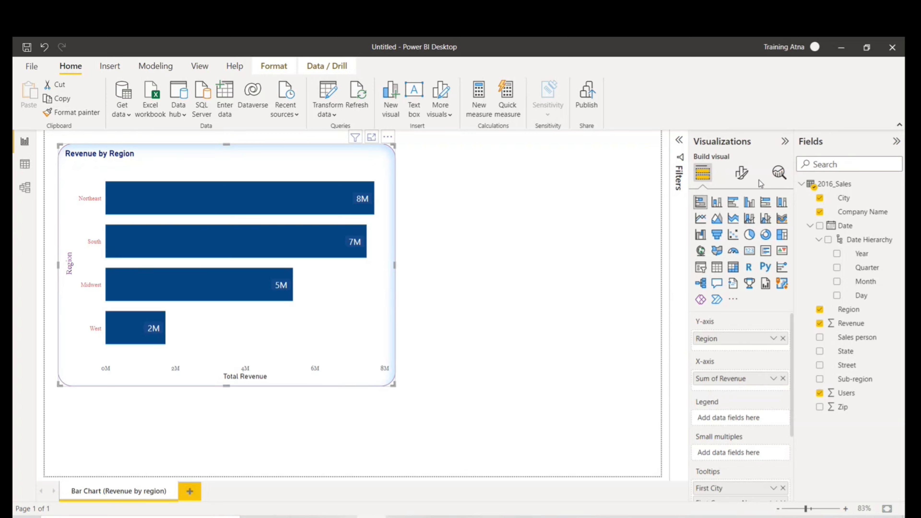
{"action": "left_click", "coordinate": [782, 177]}
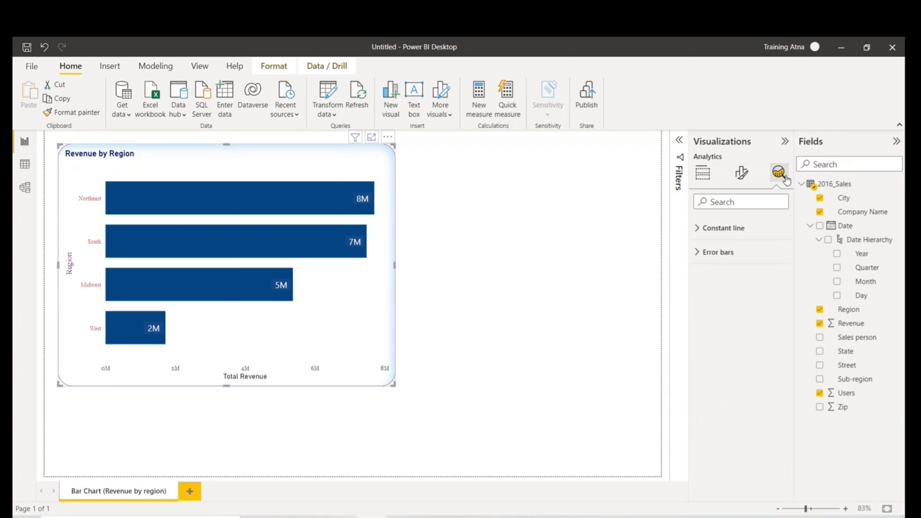
{"action": "left_click", "coordinate": [739, 235]}
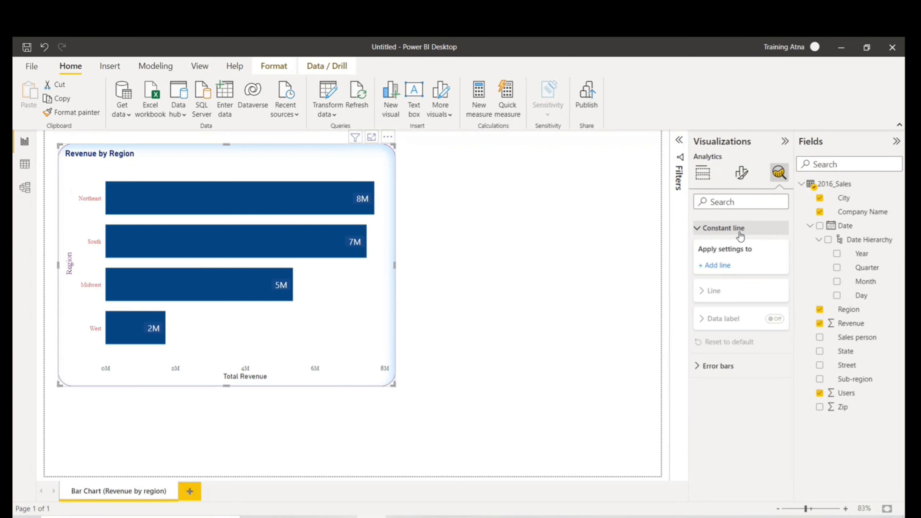
{"action": "left_click", "coordinate": [718, 266]}
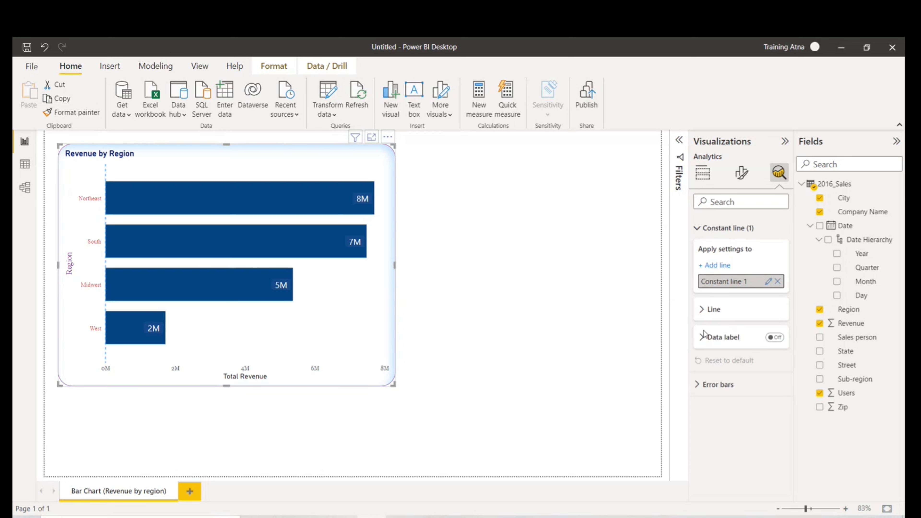
{"action": "left_click", "coordinate": [768, 282]}
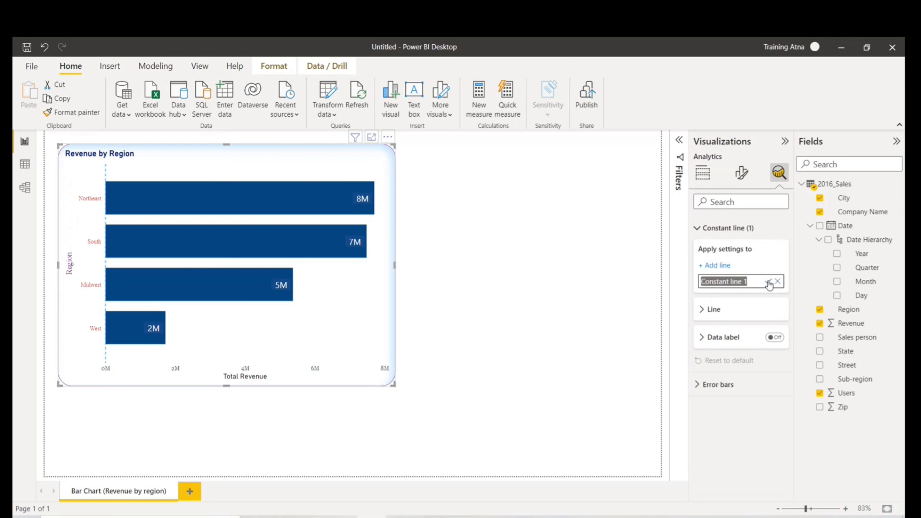
{"action": "left_click", "coordinate": [768, 282]}
Set the constant line's value to 400 in its line settings and deselect the chart
{"action": "left_click", "coordinate": [711, 310]}
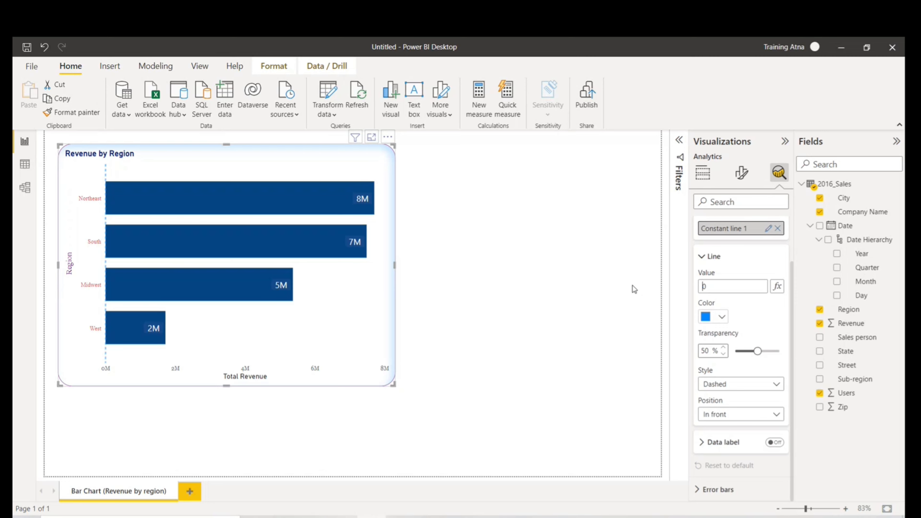
{"action": "type", "text": "4"}
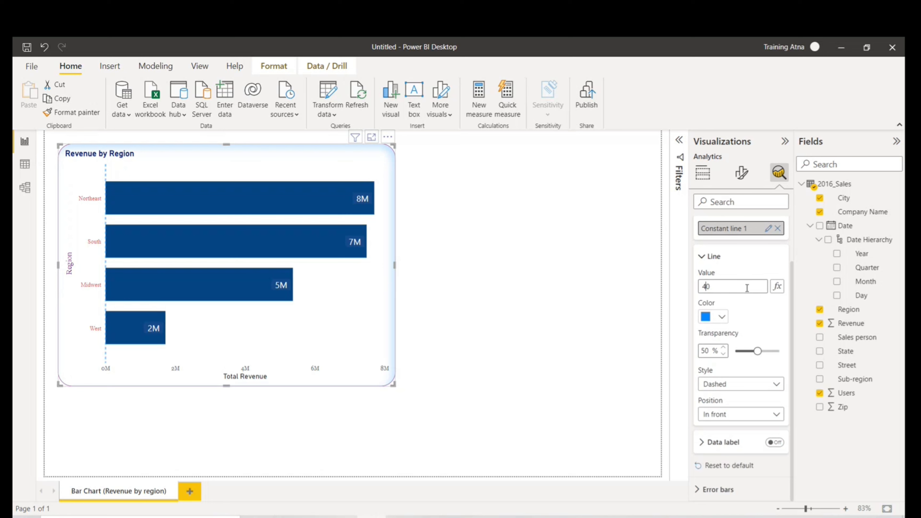
{"action": "type", "text": "0"}
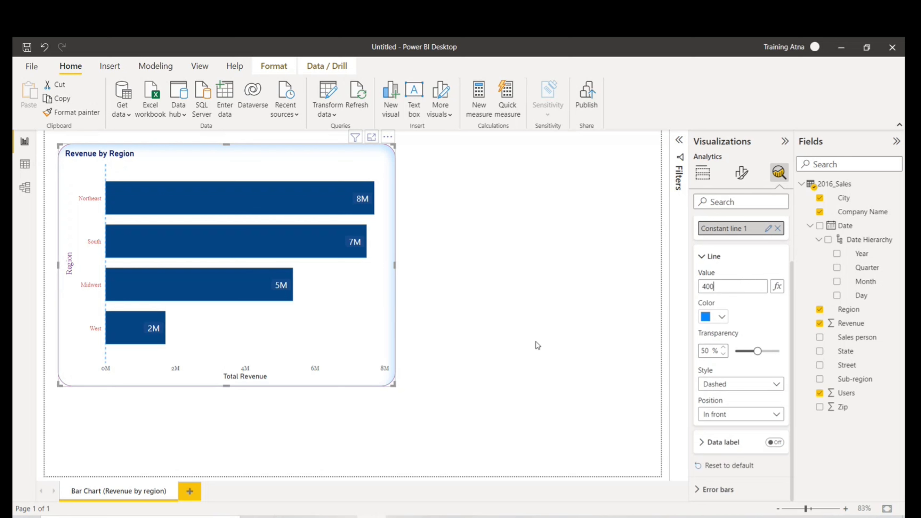
{"action": "left_click", "coordinate": [539, 337]}
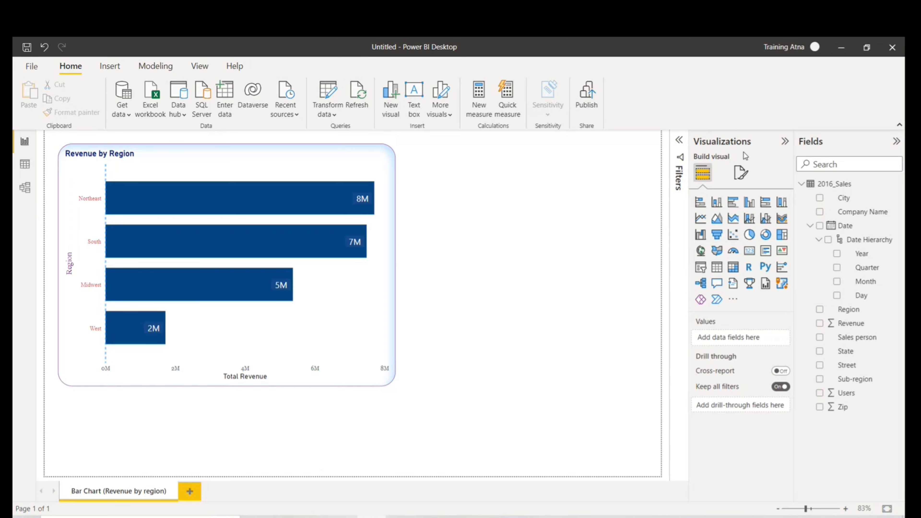
Reopen the bar chart's constant line settings, review the line and data label options, and collapse the Data label group
{"action": "left_click", "coordinate": [741, 172]}
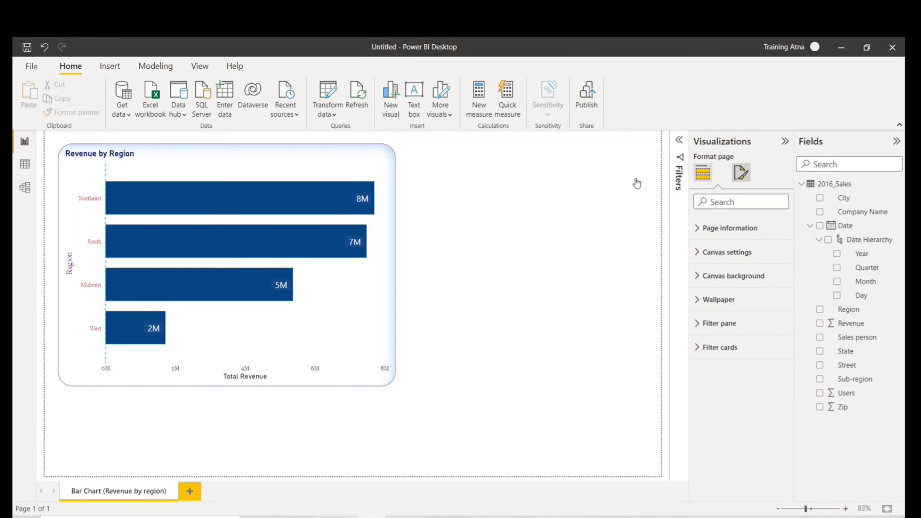
{"action": "left_click", "coordinate": [368, 178]}
{"action": "left_click", "coordinate": [773, 178]}
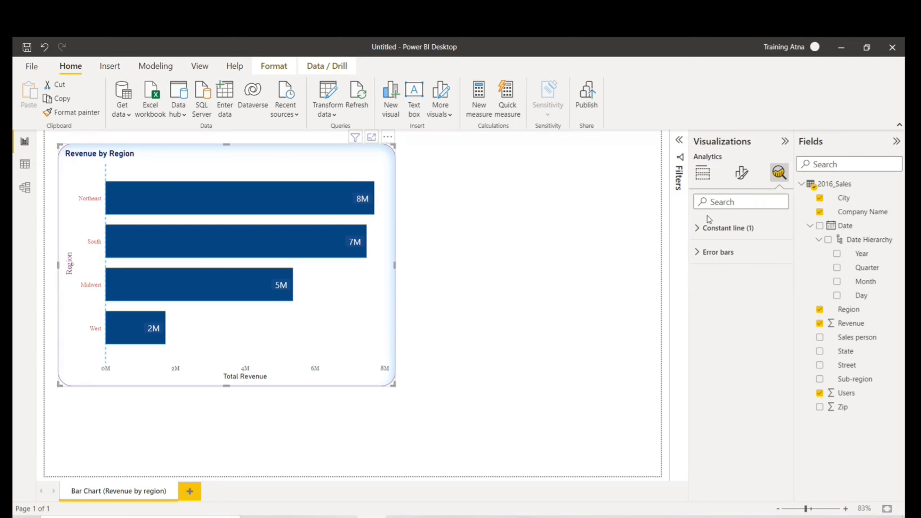
{"action": "left_click", "coordinate": [709, 228]}
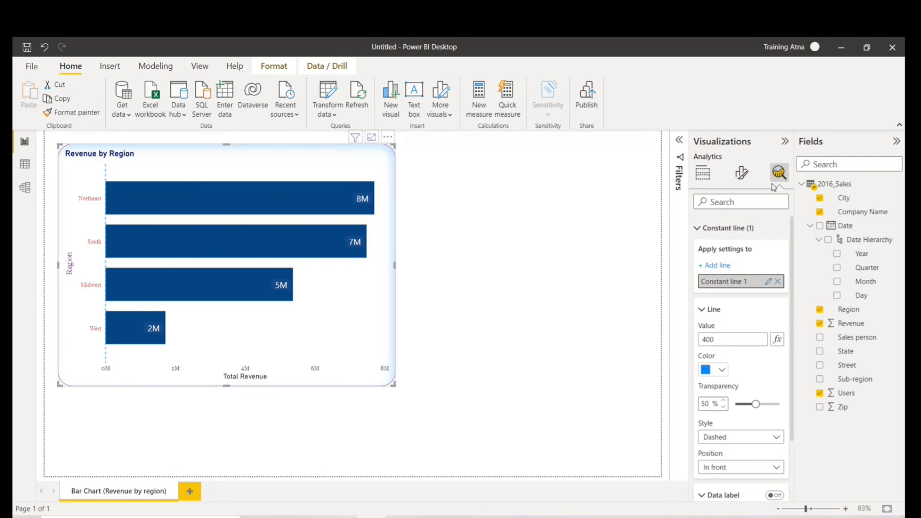
{"action": "scroll", "coordinate": [764, 369], "scroll_direction": "down", "scroll_amount": 1}
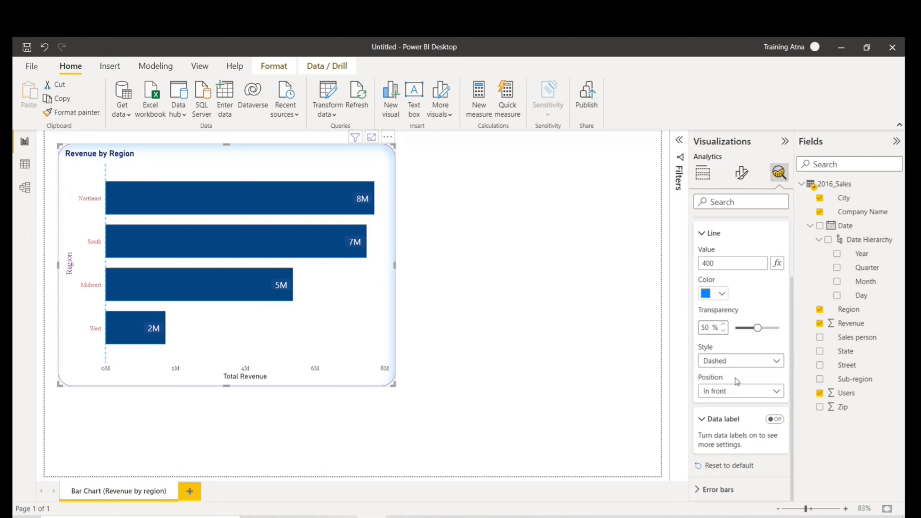
{"action": "left_click", "coordinate": [701, 418]}
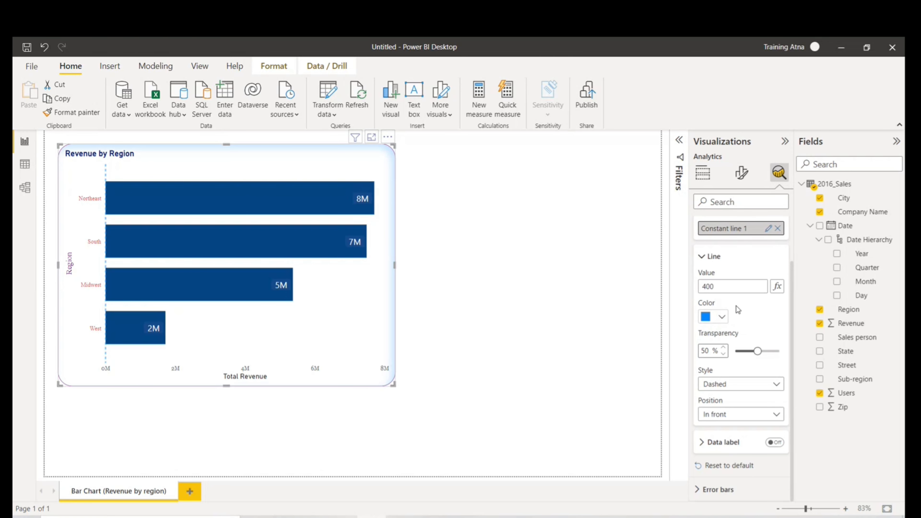
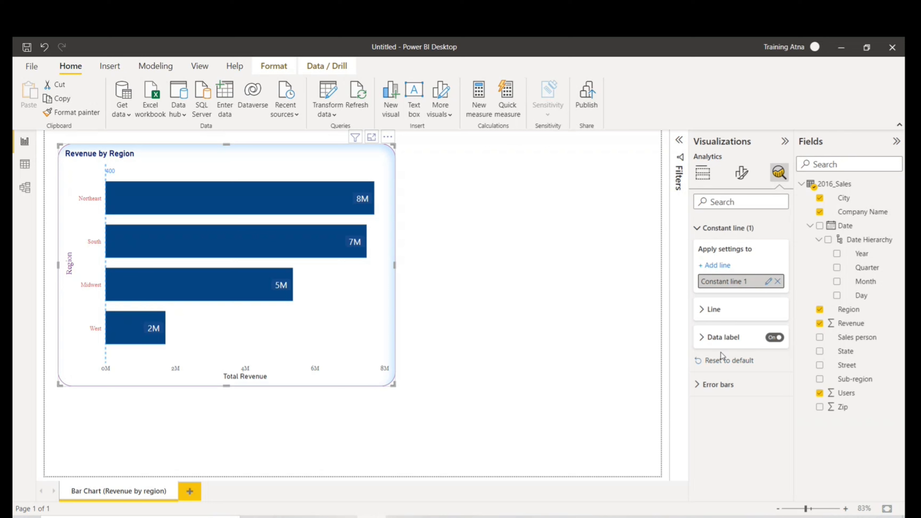
Review the bar chart's error bar options and collapse the Constant line and Error bars sections
{"action": "left_click", "coordinate": [704, 383]}
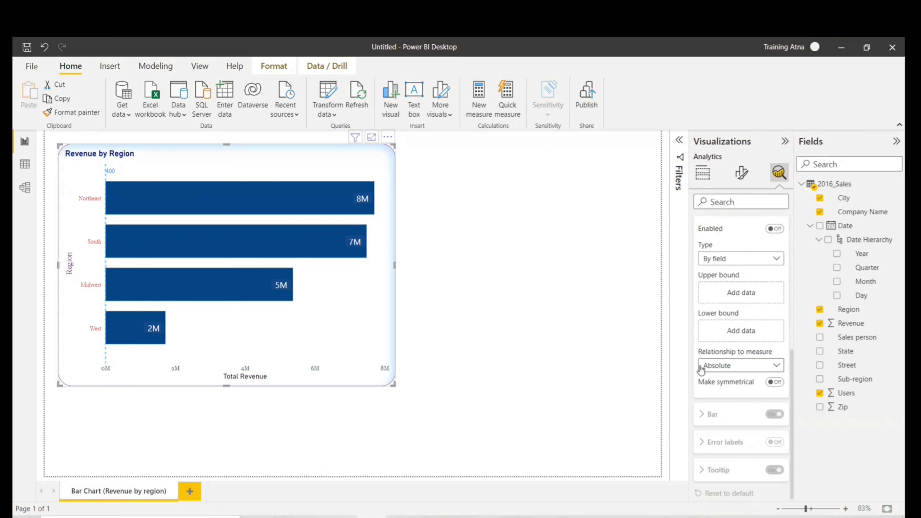
{"action": "scroll", "coordinate": [700, 364], "scroll_direction": "up", "scroll_amount": 6}
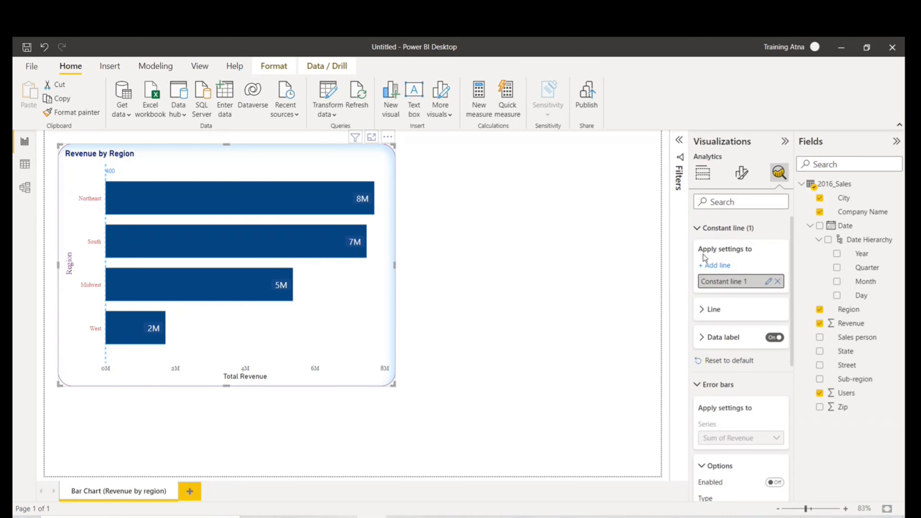
{"action": "left_click", "coordinate": [706, 229]}
{"action": "left_click", "coordinate": [705, 252]}
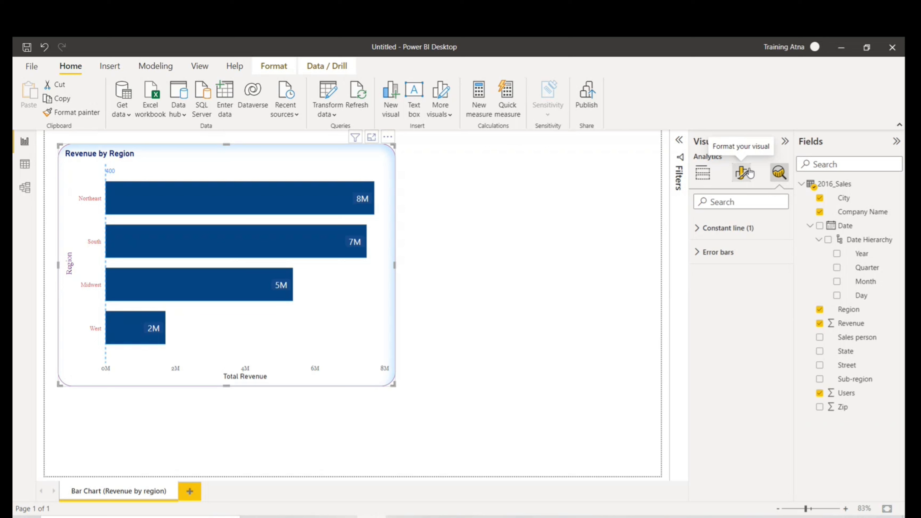
{"action": "left_click", "coordinate": [707, 174]}
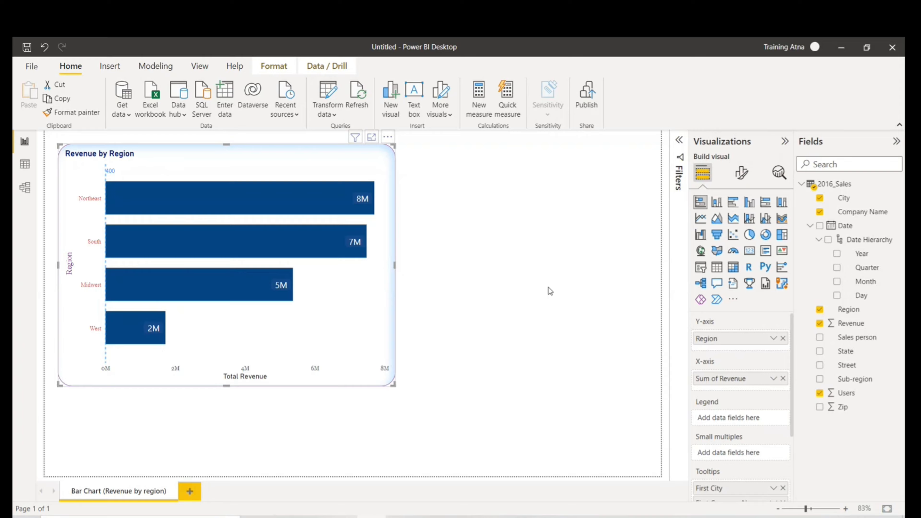
{"action": "left_click", "coordinate": [423, 385]}
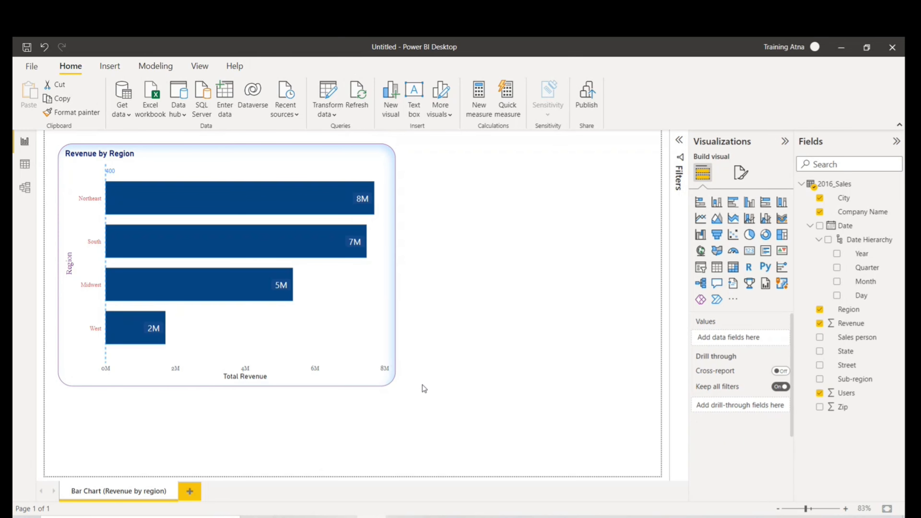
{"action": "left_click", "coordinate": [321, 353]}
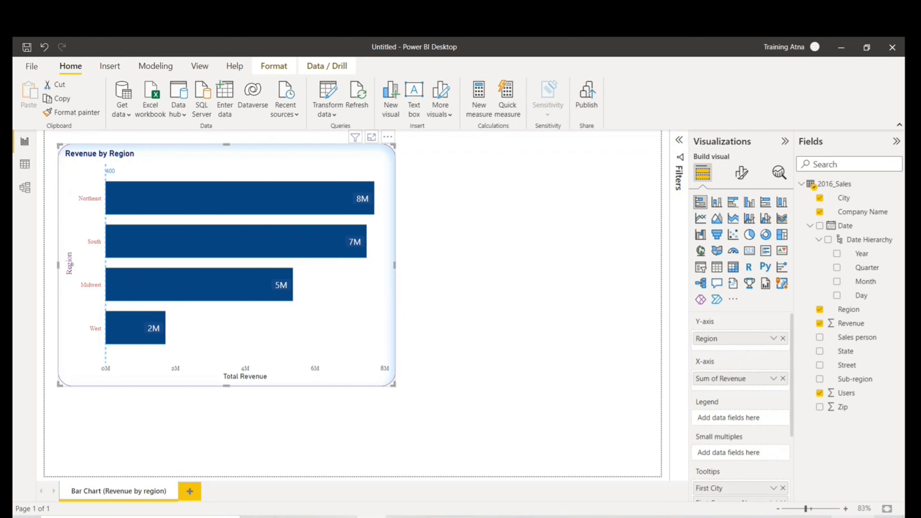
{"action": "key", "text": "super+alt+d"}
{"action": "left_click", "coordinate": [582, 206]}
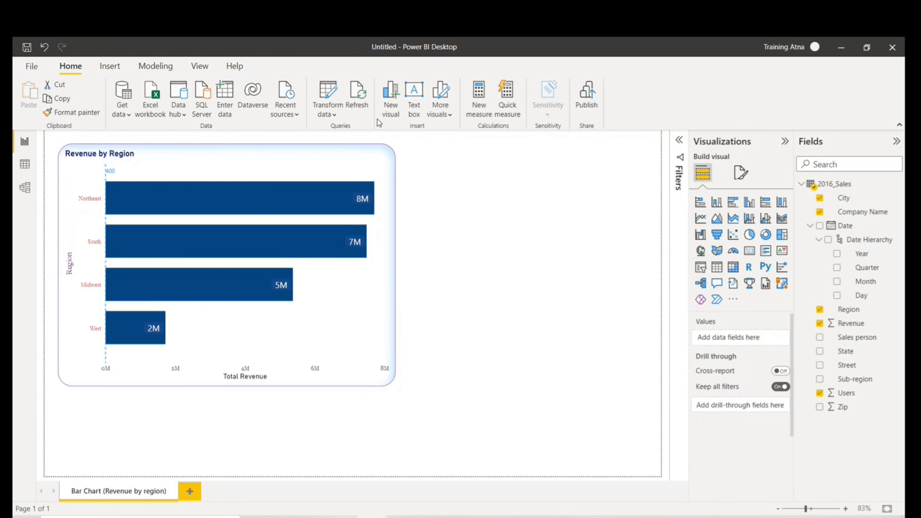
Examine the bar chart's Visual and General format settings and the line options of its constant line
{"action": "left_click", "coordinate": [741, 173]}
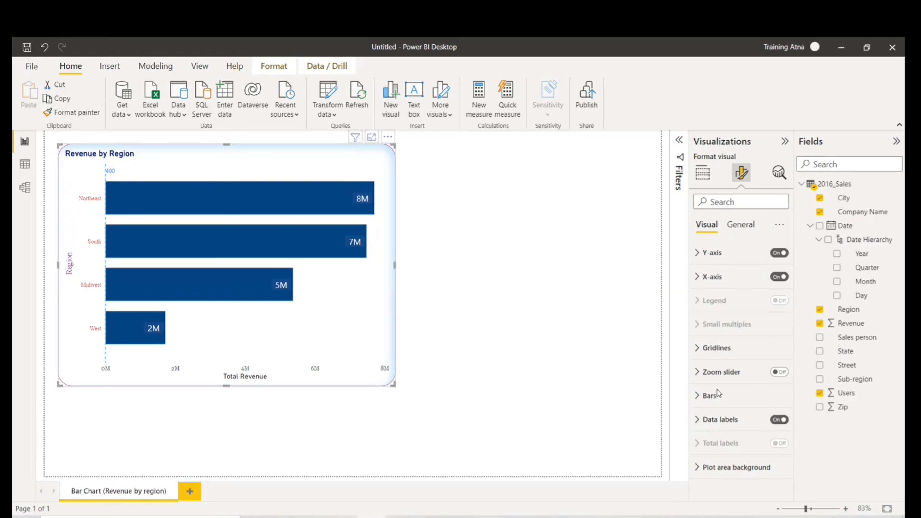
{"action": "left_click", "coordinate": [752, 230]}
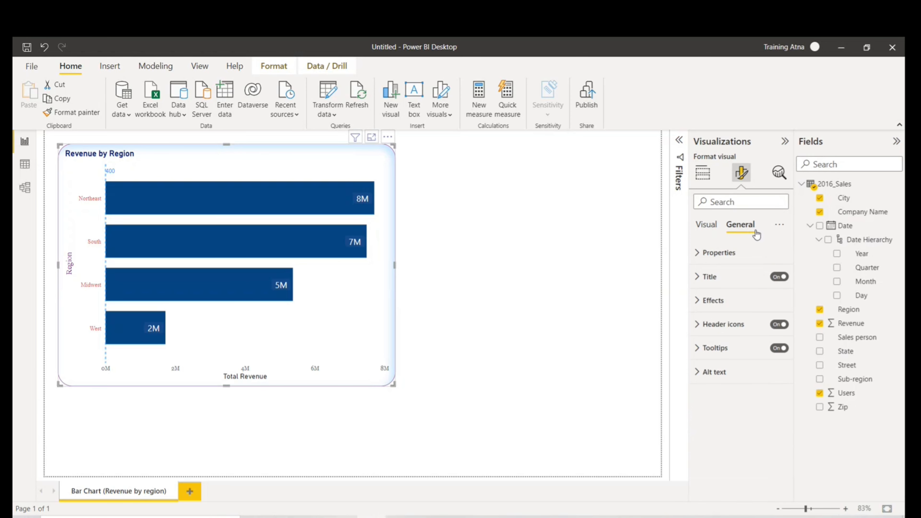
{"action": "left_click", "coordinate": [707, 223]}
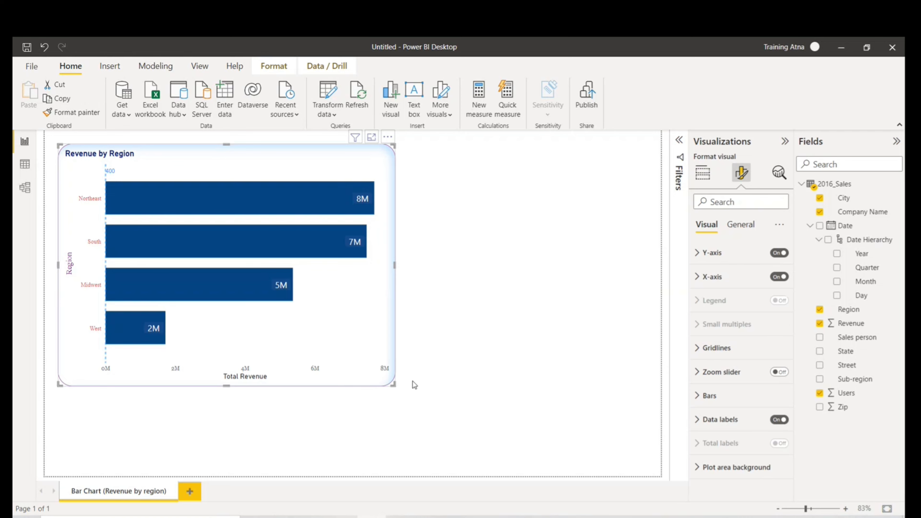
{"action": "left_click", "coordinate": [804, 498]}
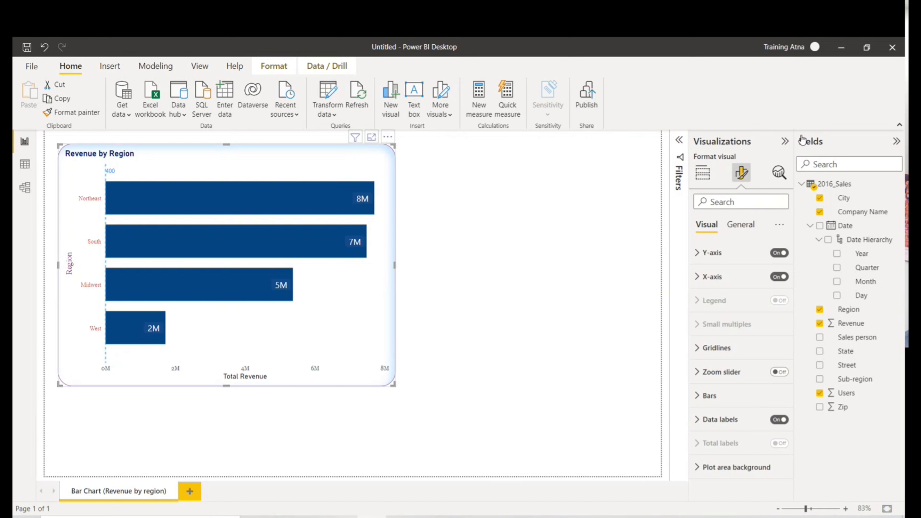
{"action": "left_click", "coordinate": [783, 178]}
{"action": "left_click", "coordinate": [700, 229]}
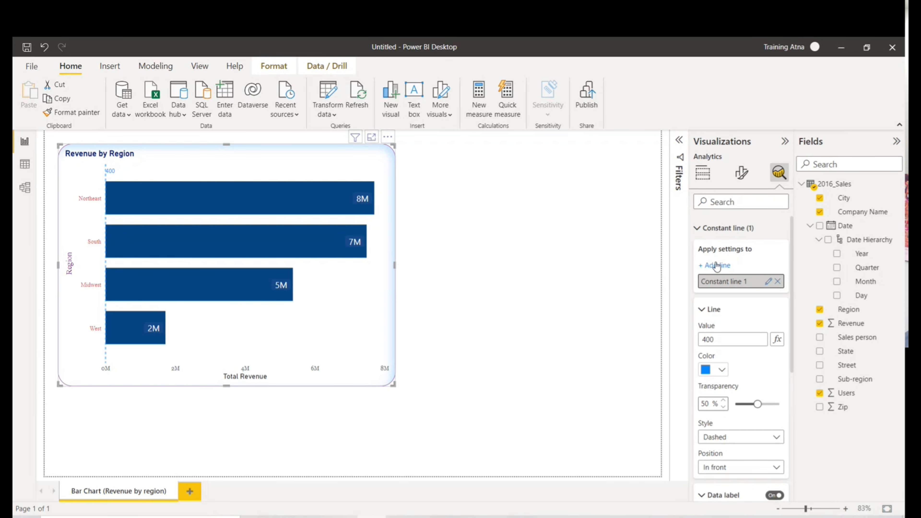
{"action": "scroll", "coordinate": [733, 251], "scroll_direction": "down", "scroll_amount": 3}
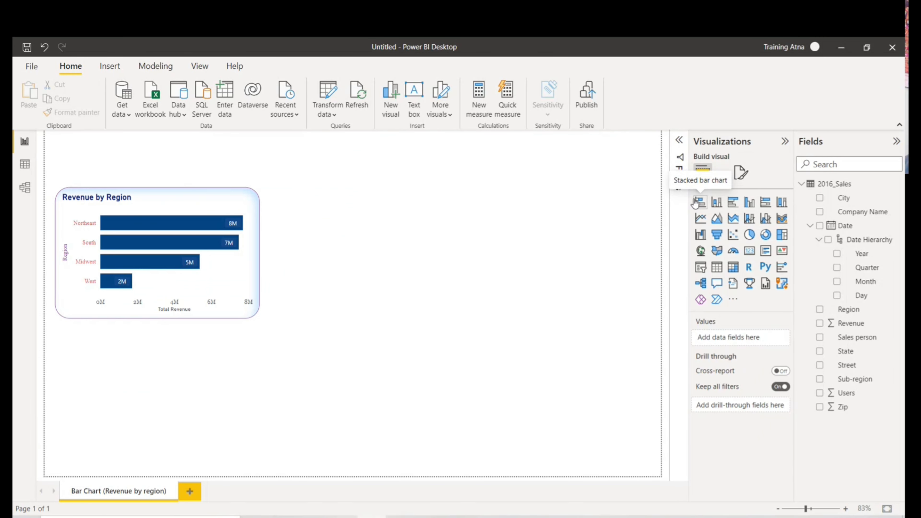
Select the resized bar chart and examine its Y-axis settings, General format categories and available analytics options
{"action": "left_click", "coordinate": [190, 194]}
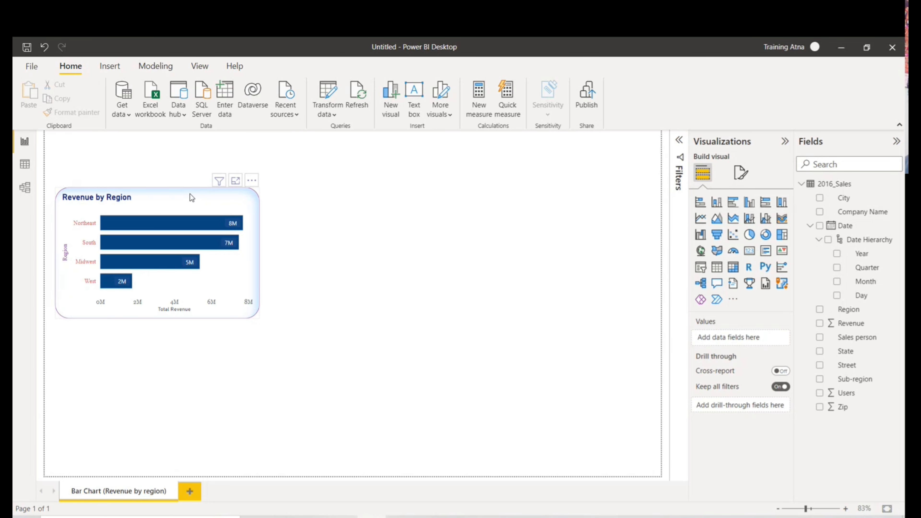
{"action": "left_click", "coordinate": [742, 174]}
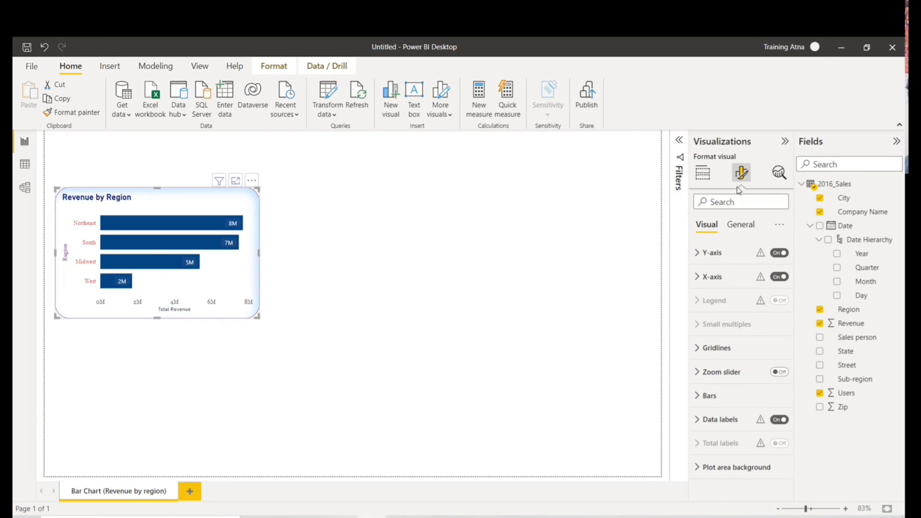
{"action": "left_click", "coordinate": [764, 262]}
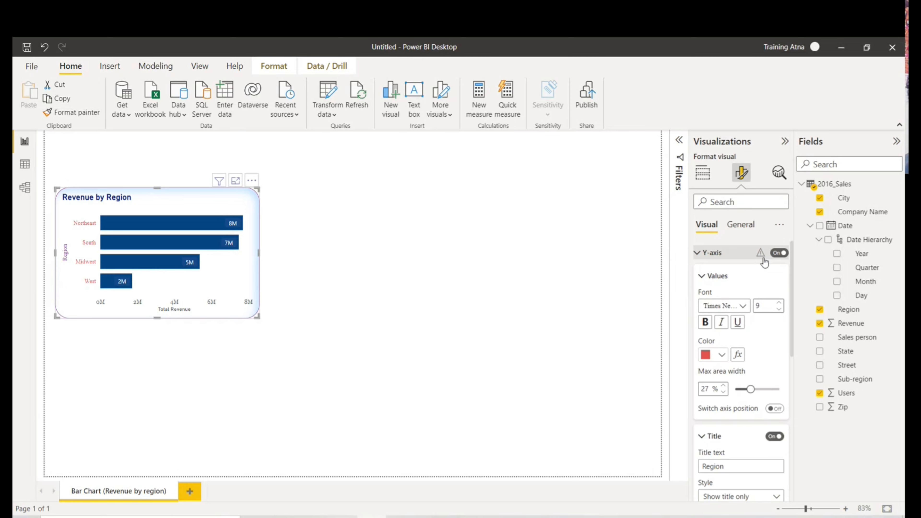
{"action": "left_click", "coordinate": [701, 254]}
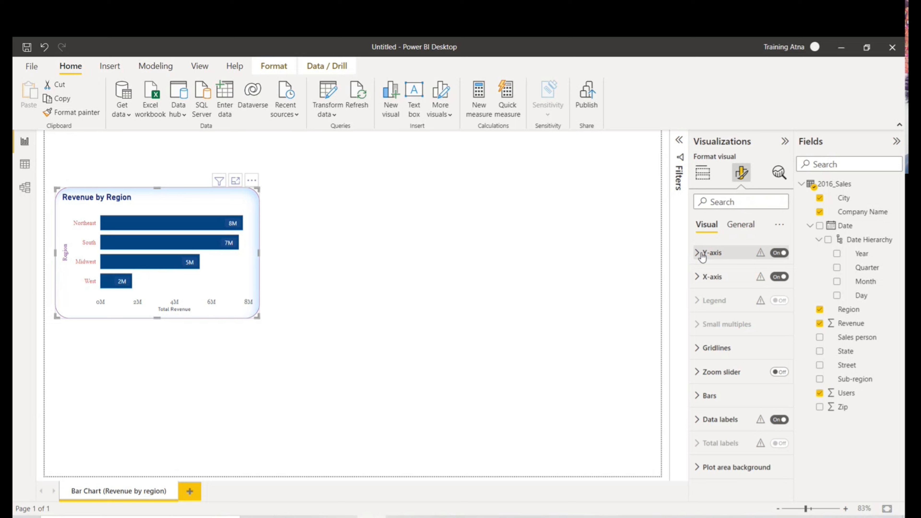
{"action": "left_click", "coordinate": [741, 225]}
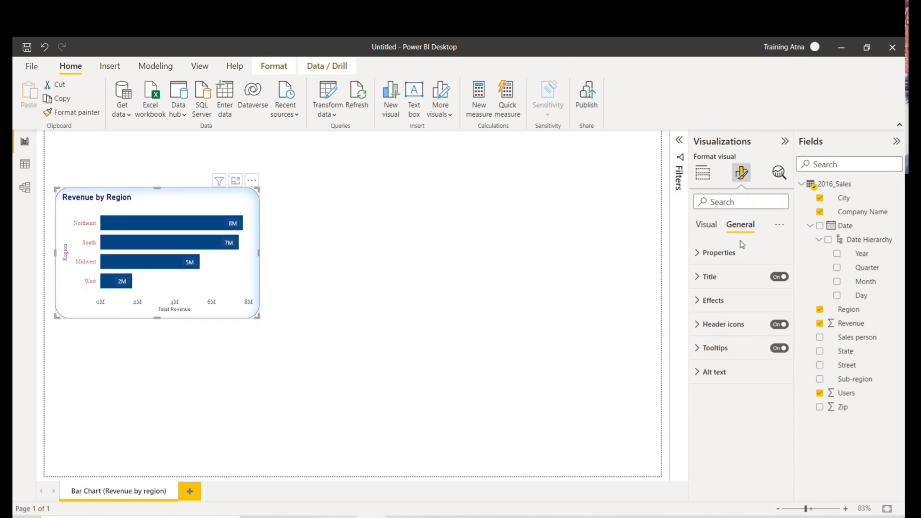
{"action": "mouse_move", "coordinate": [293, 293]}
{"action": "left_click", "coordinate": [779, 173]}
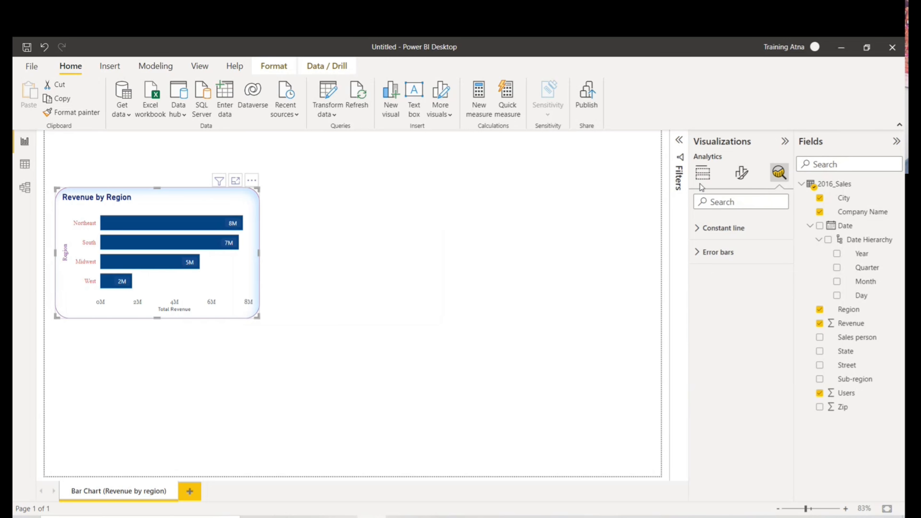
{"action": "left_click", "coordinate": [742, 173]}
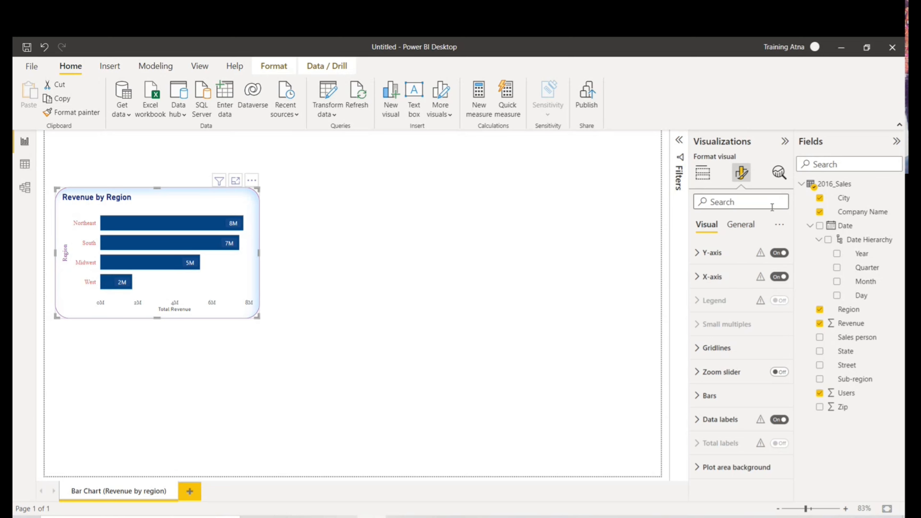
Examine the bar chart's X-axis value settings and the available display units
{"action": "left_click", "coordinate": [701, 283]}
{"action": "scroll", "coordinate": [720, 313], "scroll_direction": "down", "scroll_amount": 5}
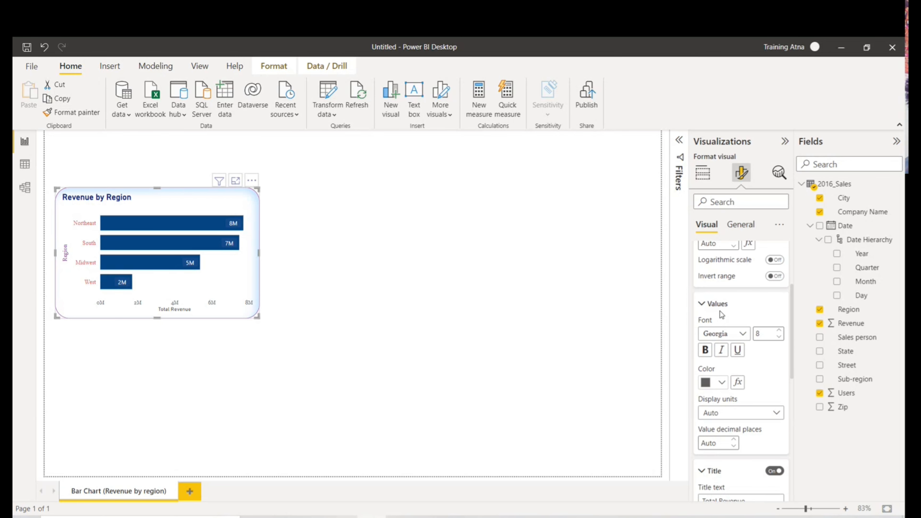
{"action": "scroll", "coordinate": [722, 317], "scroll_direction": "down", "scroll_amount": 3}
{"action": "left_click", "coordinate": [729, 337]}
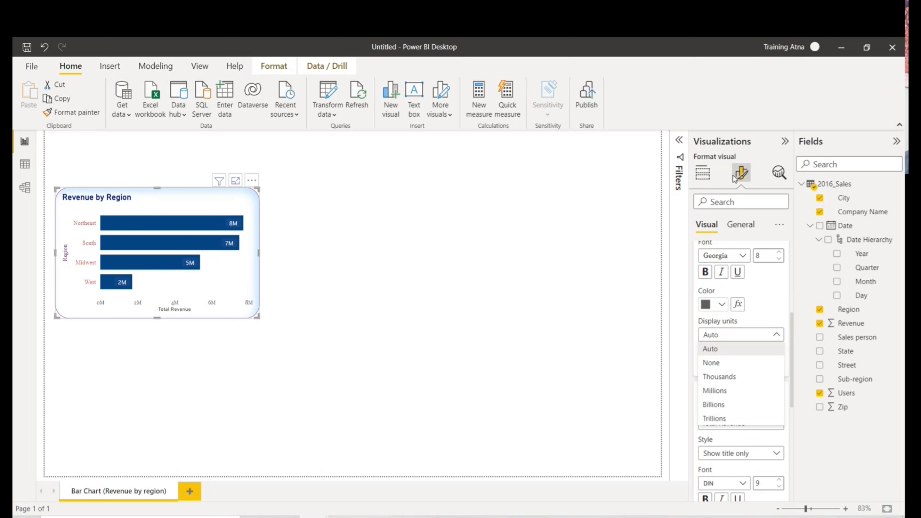
{"action": "left_click", "coordinate": [689, 173]}
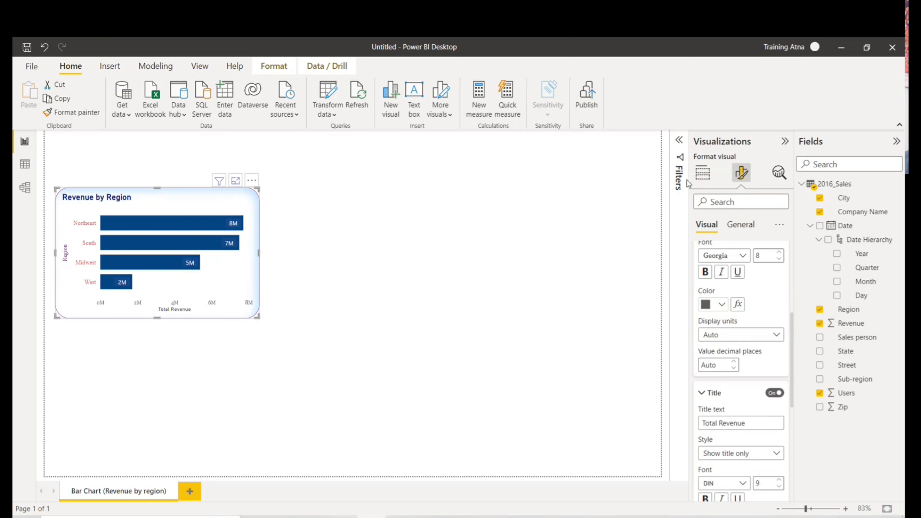
Try the revenue chart as stacked column, clustered bar, clustered column, 100% stacked bar and 100% stacked column
{"action": "left_click", "coordinate": [703, 175]}
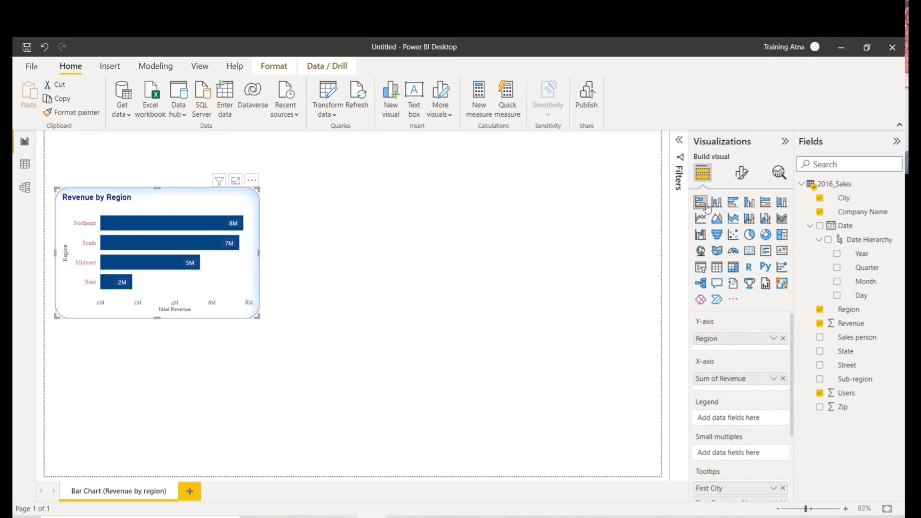
{"action": "left_click", "coordinate": [716, 202]}
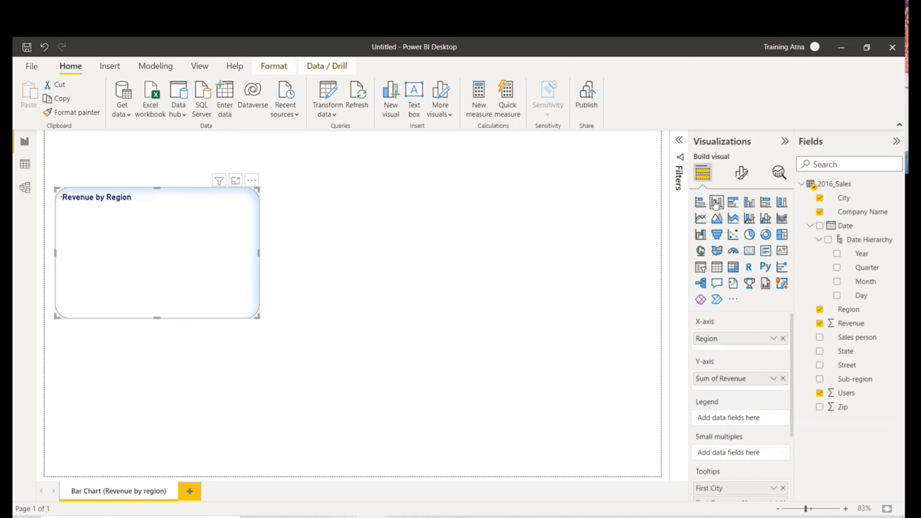
{"action": "left_click", "coordinate": [734, 205]}
{"action": "left_click", "coordinate": [749, 206]}
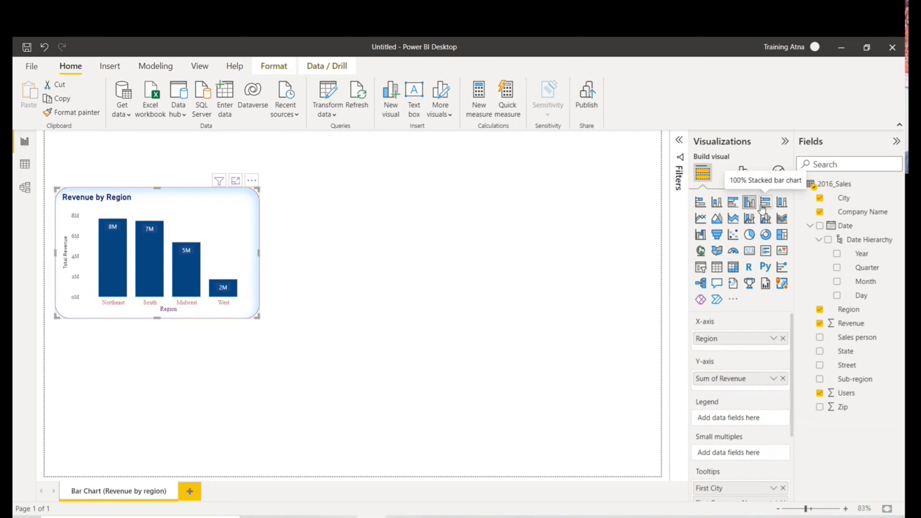
{"action": "left_click", "coordinate": [763, 210]}
{"action": "left_click", "coordinate": [776, 209]}
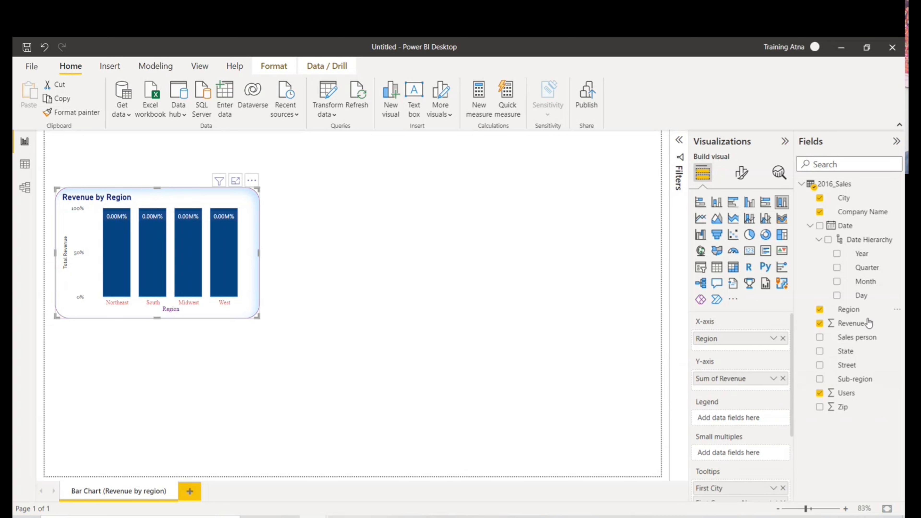
Split the chart by Sales person in the legend and enlarge it, showing it as a 100% stacked bar chart
{"action": "left_click_drag", "start_coordinate": [857, 337], "coordinate": [722, 415]}
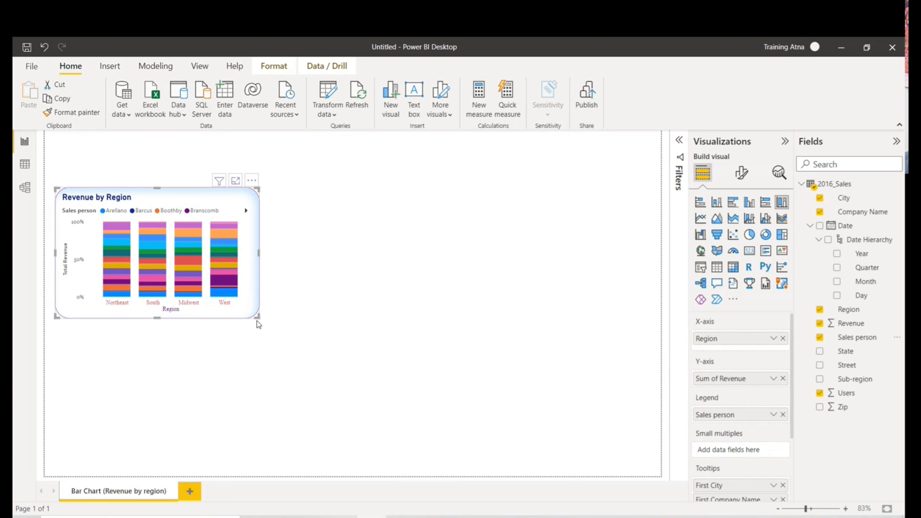
{"action": "left_click_drag", "start_coordinate": [258, 318], "coordinate": [373, 339]}
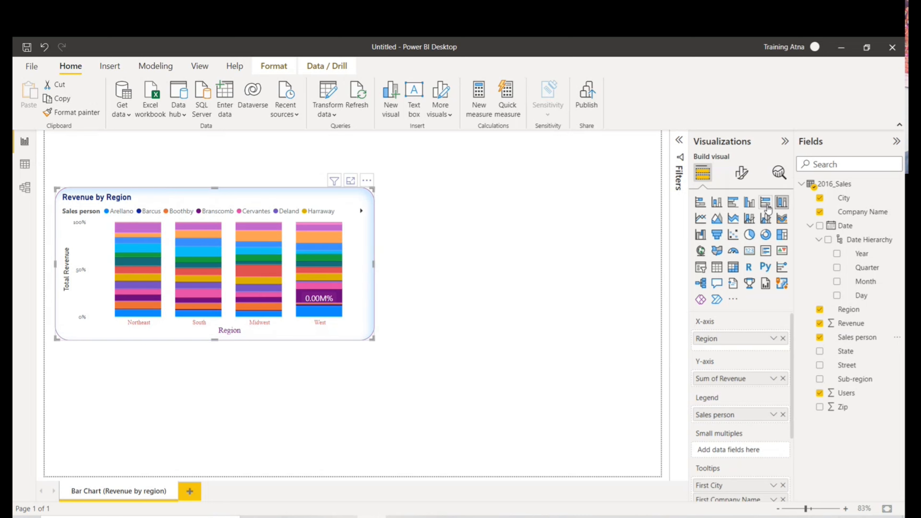
{"action": "left_click", "coordinate": [765, 203]}
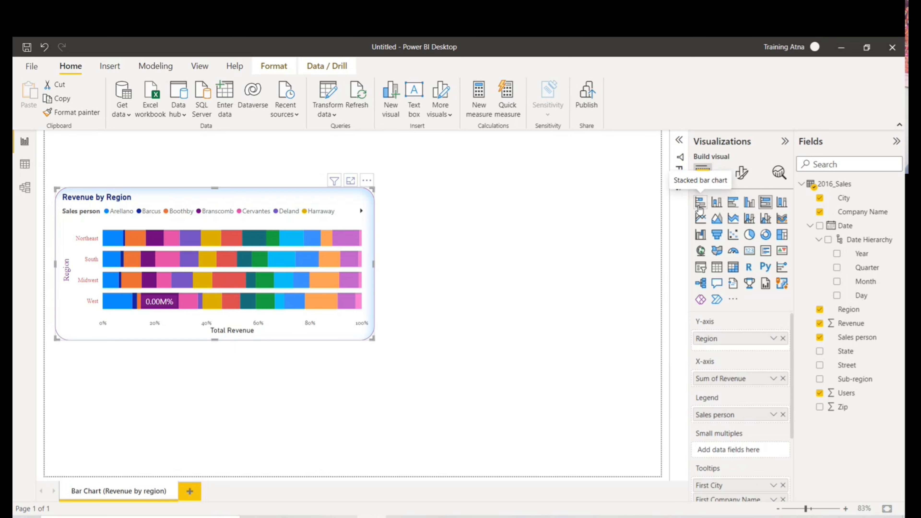
Change the visual back to a stacked bar chart and remove Sales person from its legend
{"action": "left_click", "coordinate": [717, 212]}
{"action": "left_click", "coordinate": [701, 205]}
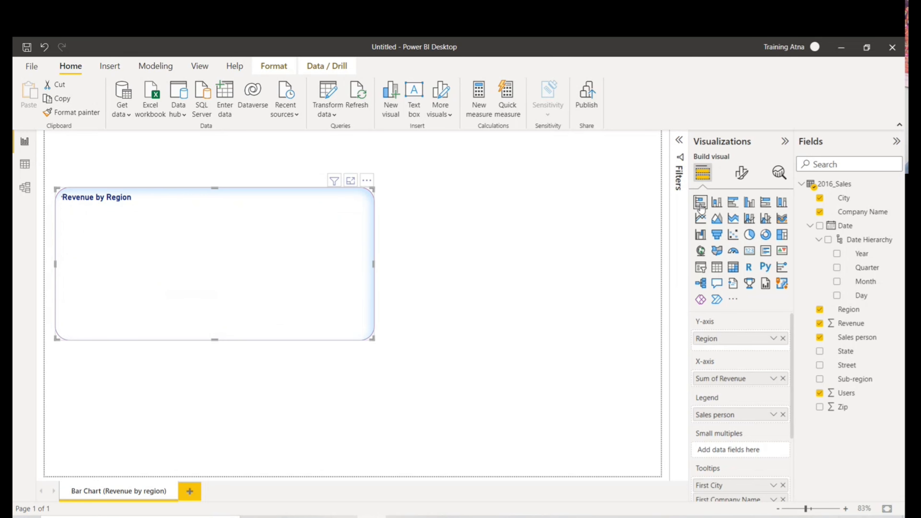
{"action": "left_click_drag", "start_coordinate": [778, 420], "coordinate": [591, 417]}
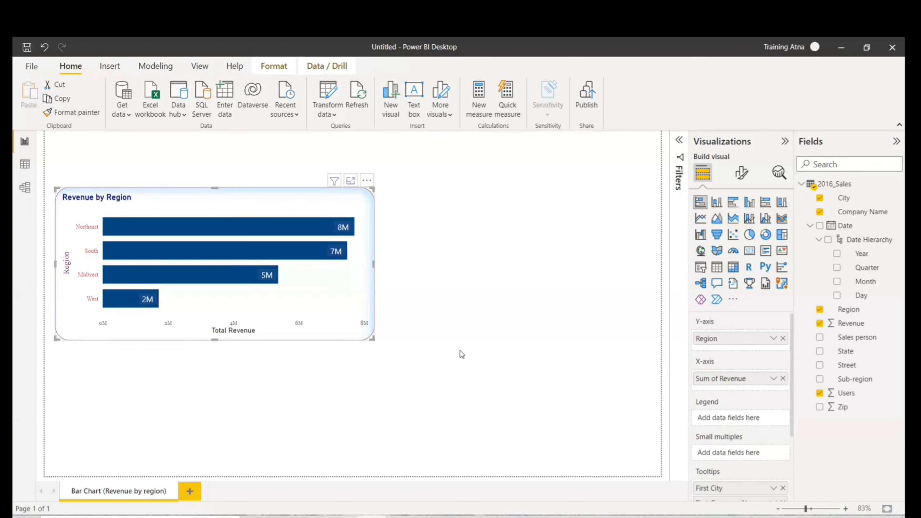
Add a new report page and rename it Line Chart
{"action": "left_click", "coordinate": [188, 491]}
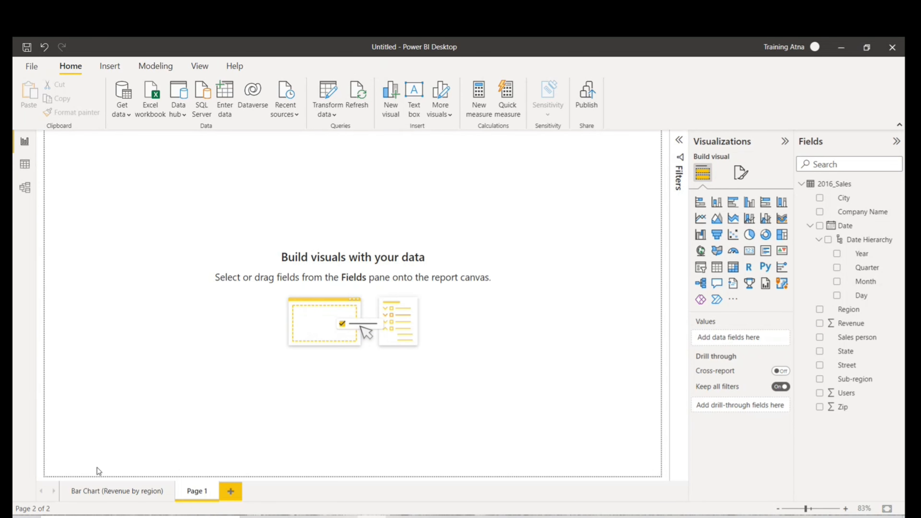
{"action": "left_click", "coordinate": [110, 498]}
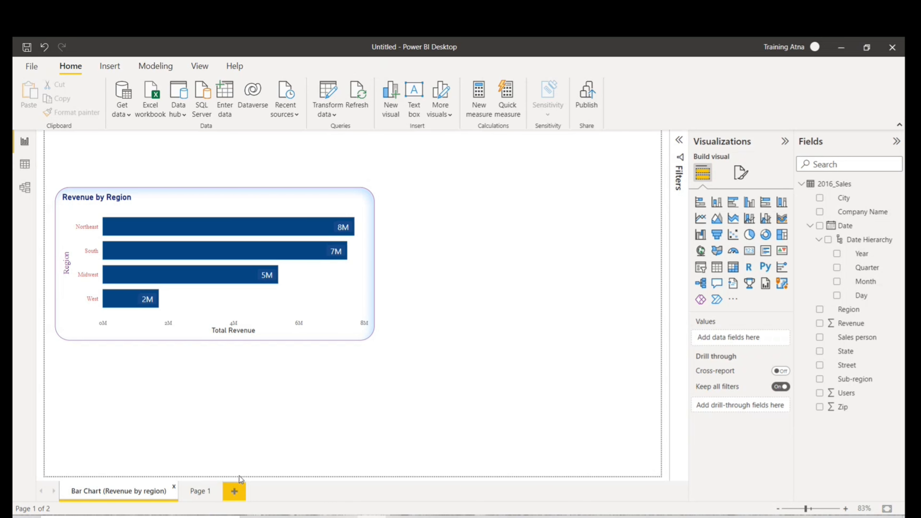
{"action": "left_click", "coordinate": [198, 491]}
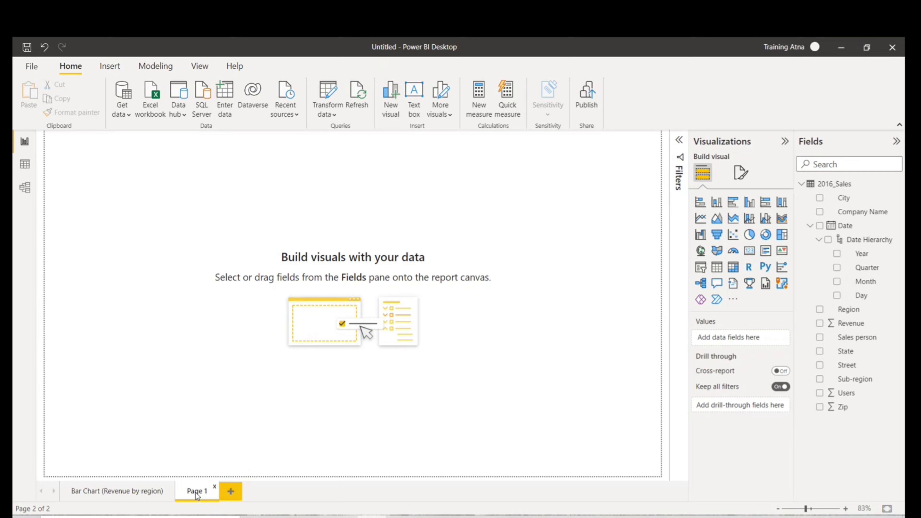
{"action": "right_click", "coordinate": [196, 495]}
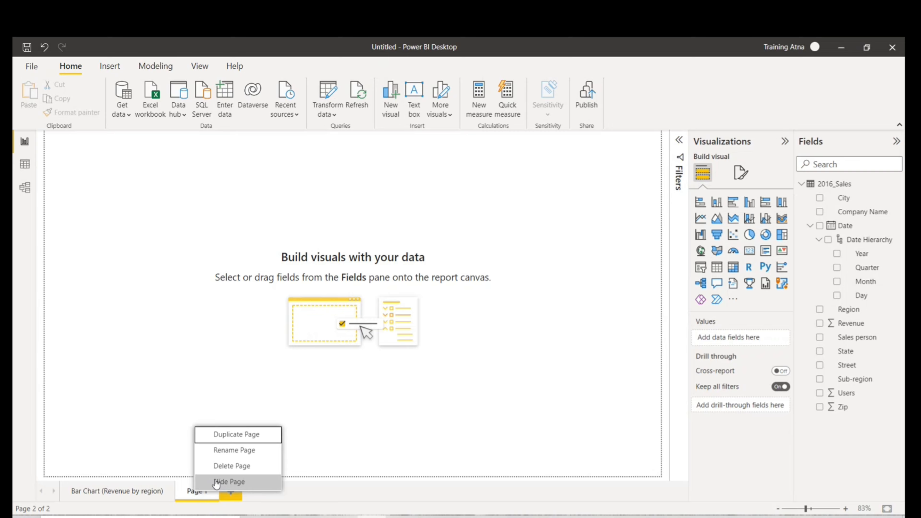
{"action": "left_click", "coordinate": [228, 450]}
{"action": "type", "text": "Line Chart"}
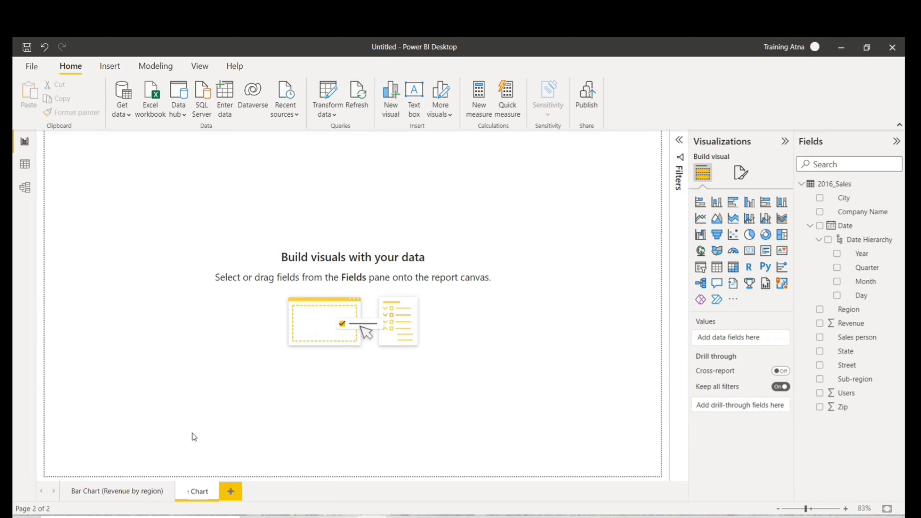
{"action": "key", "text": "Return"}
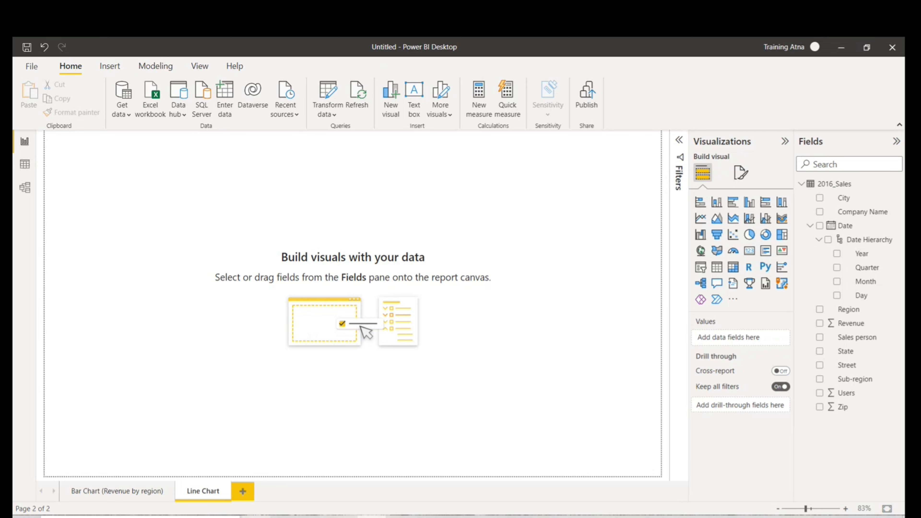
Consult the Power BI chart selection PDF and insert an enlarged line chart with the Date hierarchy on its X-axis
{"action": "key", "text": "alt+Tab"}
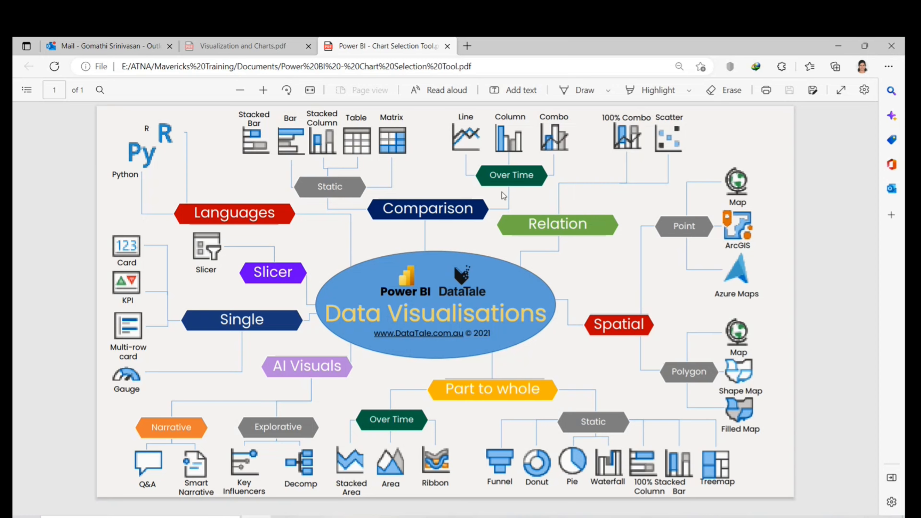
{"action": "left_click", "coordinate": [841, 48]}
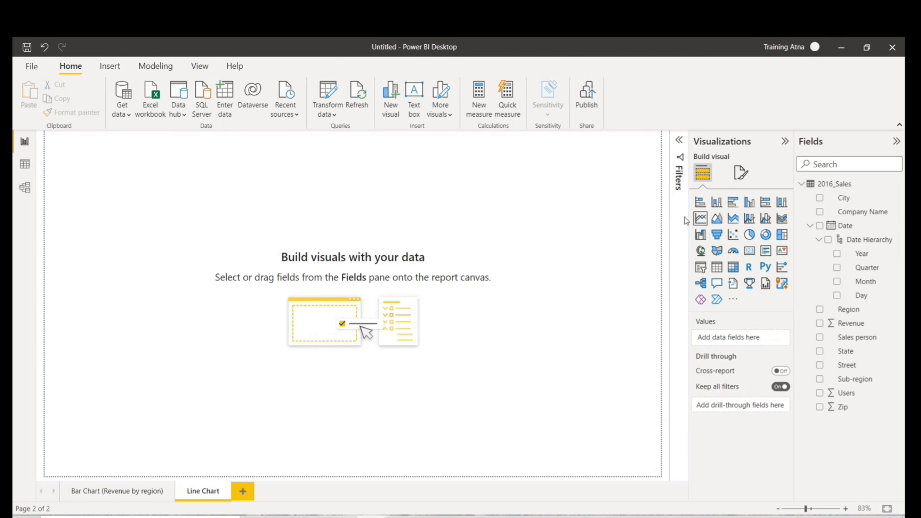
{"action": "left_click", "coordinate": [700, 218]}
{"action": "left_click_drag", "start_coordinate": [182, 263], "coordinate": [347, 320]}
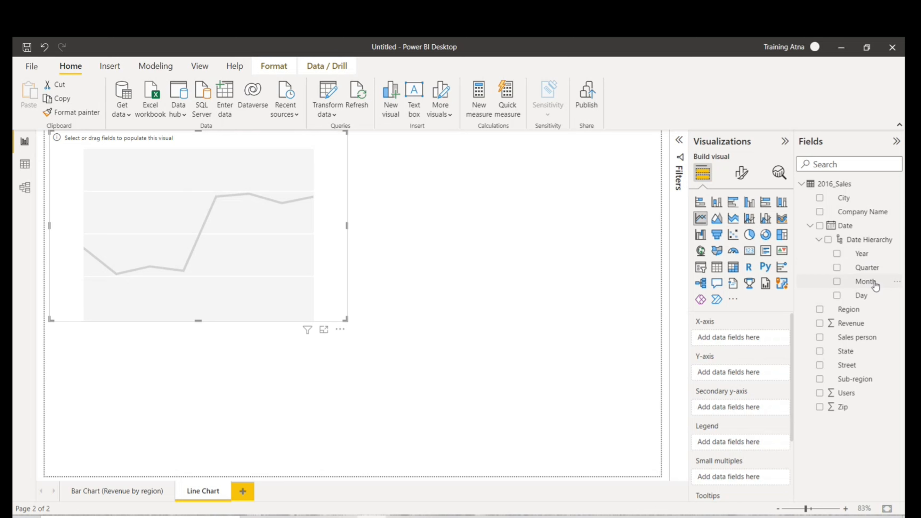
{"action": "left_click_drag", "start_coordinate": [845, 231], "coordinate": [745, 338]}
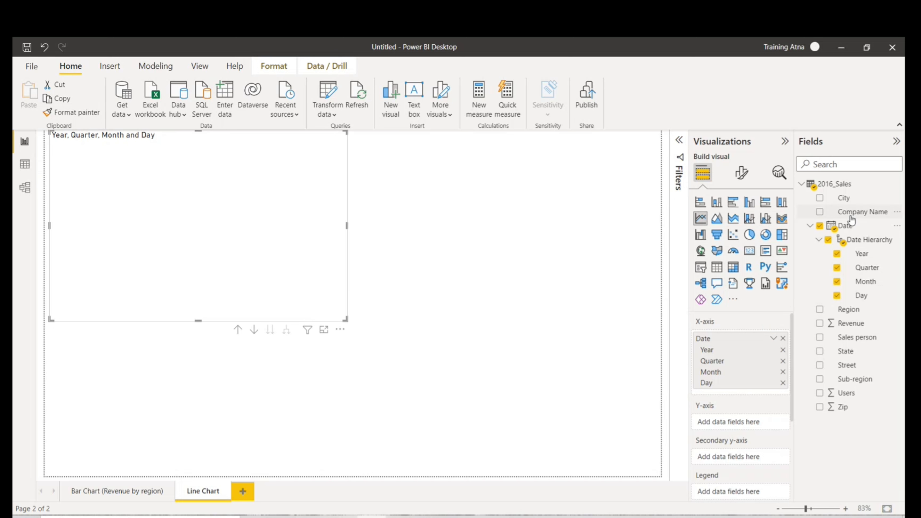
{"action": "left_click_drag", "start_coordinate": [851, 219], "coordinate": [582, 429]}
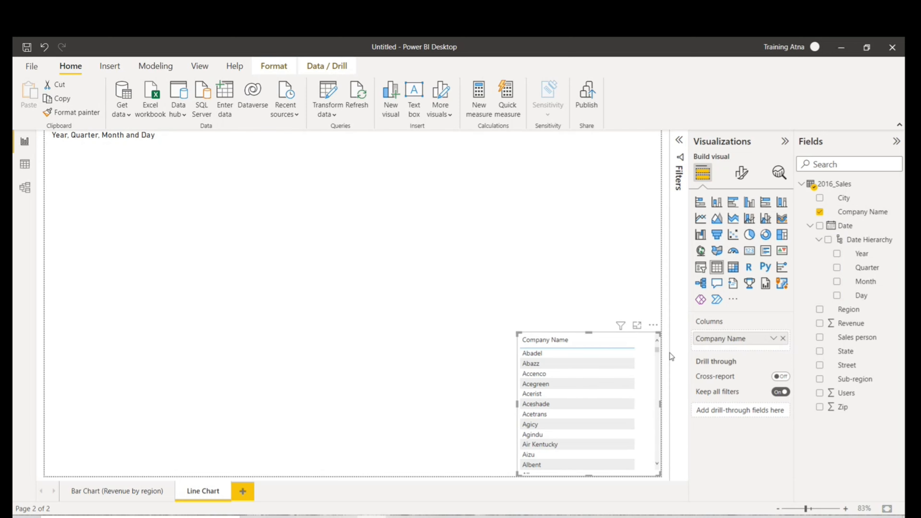
{"action": "left_click", "coordinate": [653, 325]}
{"action": "left_click", "coordinate": [691, 367]}
Add Company Name to the line chart's Y-axis and remove Year, Quarter and Day from the X-axis date hierarchy
{"action": "left_click_drag", "start_coordinate": [845, 225], "coordinate": [147, 193]}
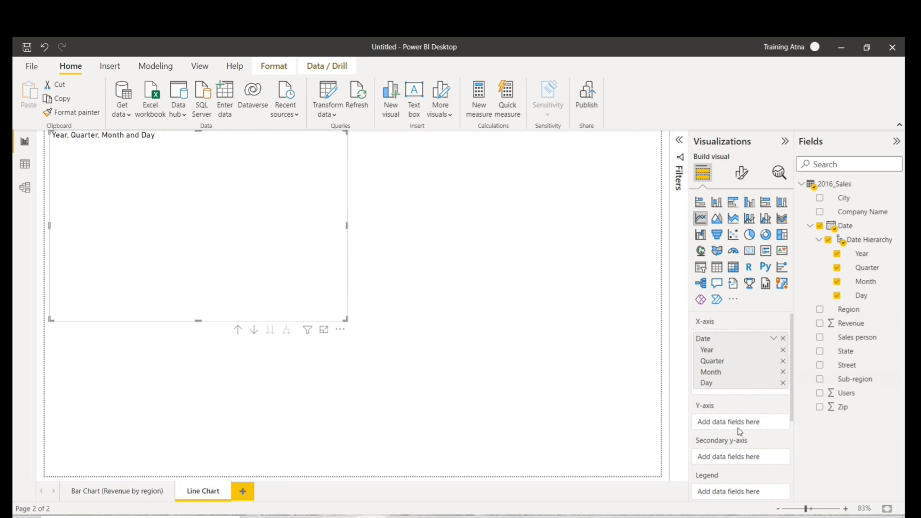
{"action": "left_click_drag", "start_coordinate": [862, 212], "coordinate": [750, 426]}
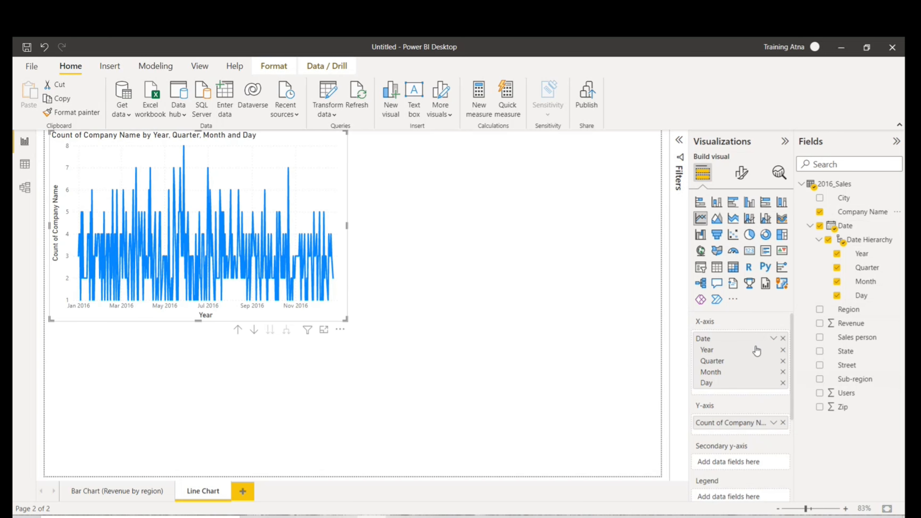
{"action": "left_click", "coordinate": [782, 351]}
{"action": "left_click", "coordinate": [783, 350]}
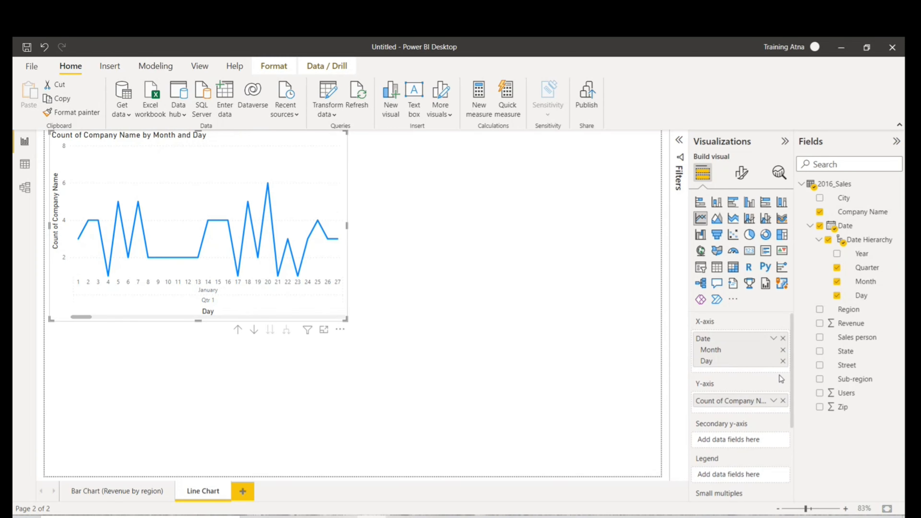
{"action": "left_click", "coordinate": [783, 361]}
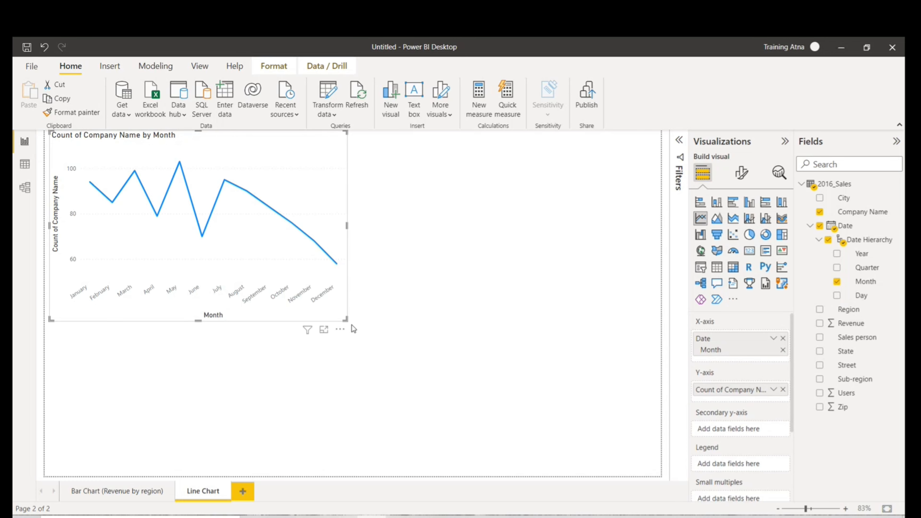
Set Region as the line chart's legend and enlarge the chart across most of the page
{"action": "left_click_drag", "start_coordinate": [348, 320], "coordinate": [457, 321]}
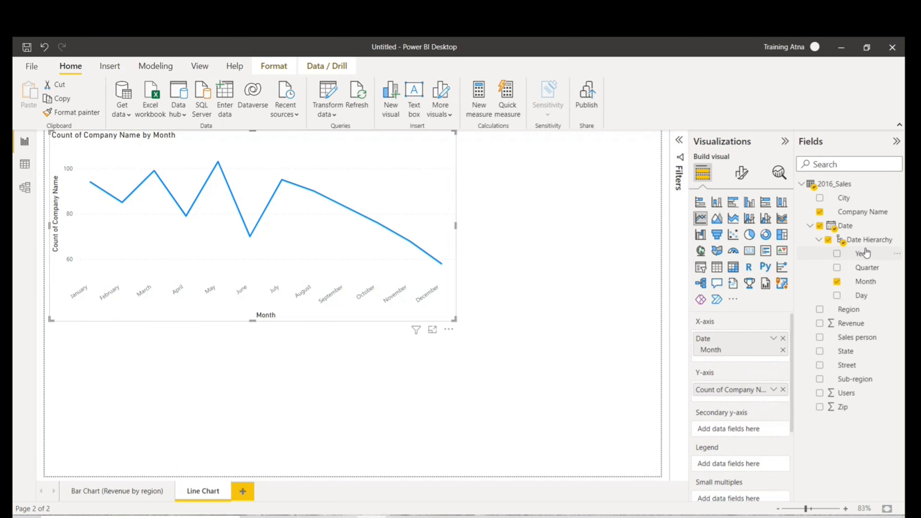
{"action": "left_click_drag", "start_coordinate": [850, 314], "coordinate": [751, 463]}
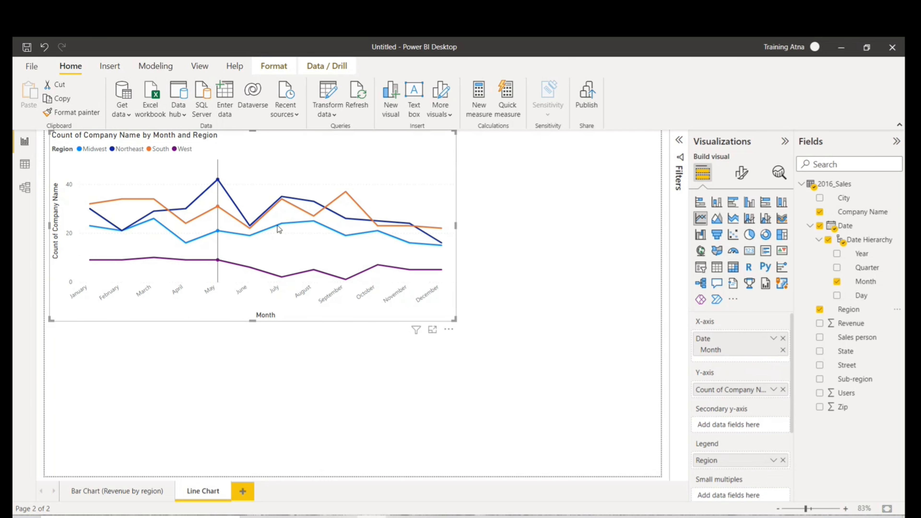
{"action": "left_click_drag", "start_coordinate": [456, 319], "coordinate": [580, 411]}
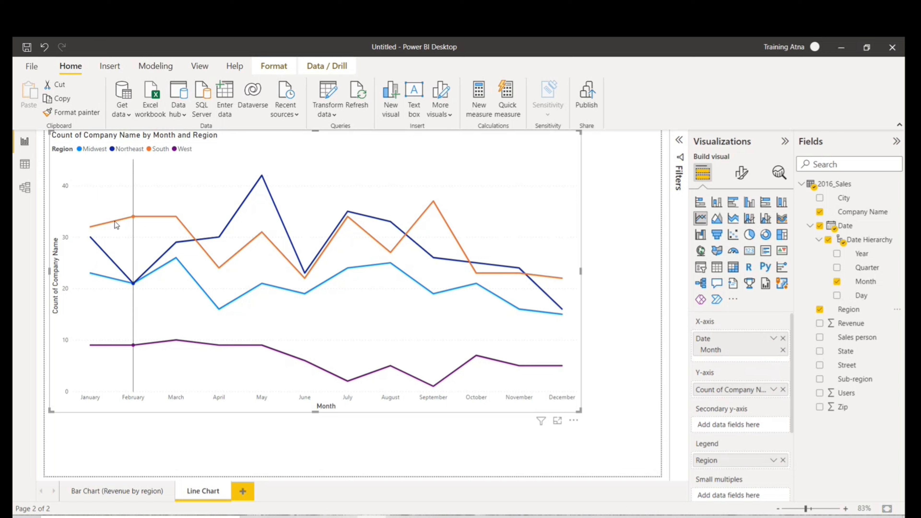
Examine the monthly company counts per region and the aggregation options of the Y-axis Company Name field
{"action": "mouse_move", "coordinate": [116, 225]}
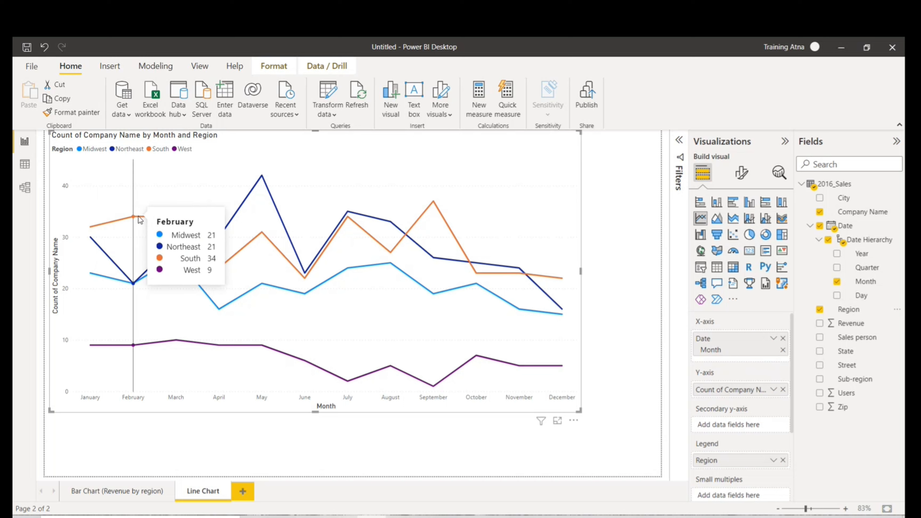
{"action": "mouse_move", "coordinate": [175, 225]}
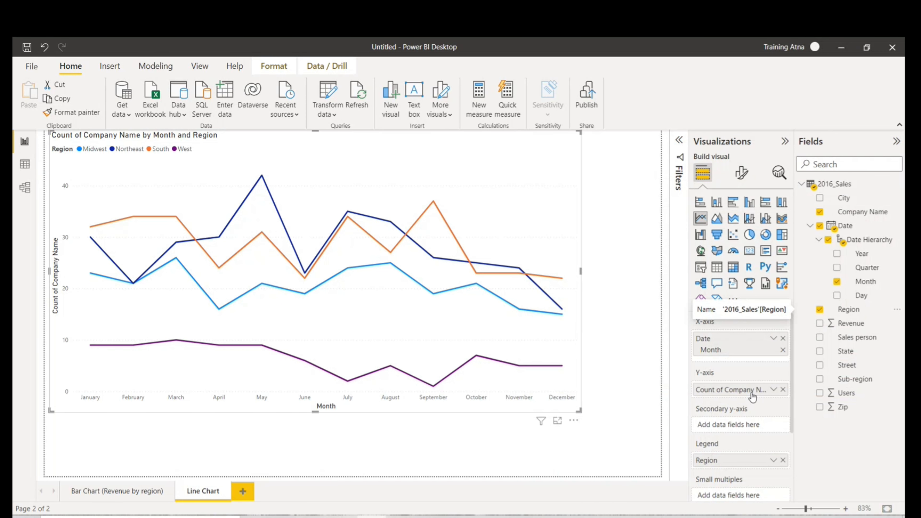
{"action": "left_click", "coordinate": [773, 389]}
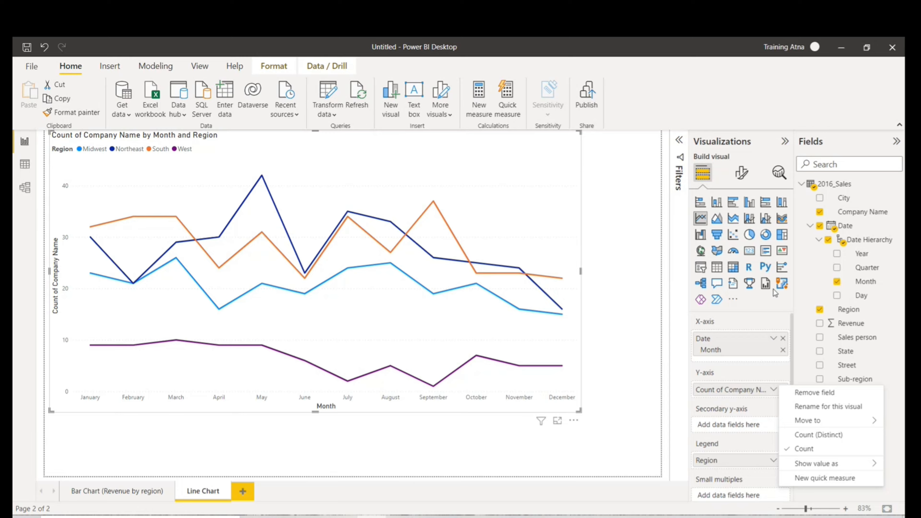
{"action": "left_click", "coordinate": [283, 315]}
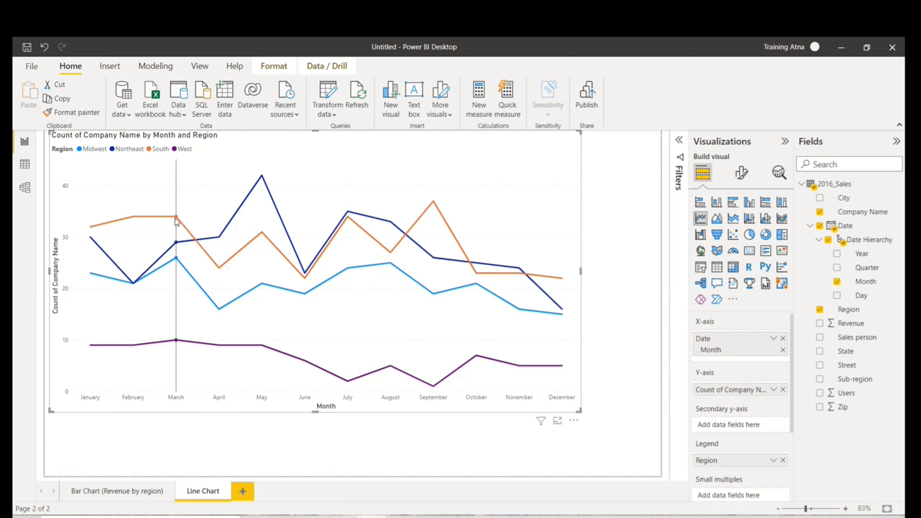
{"action": "mouse_move", "coordinate": [177, 221]}
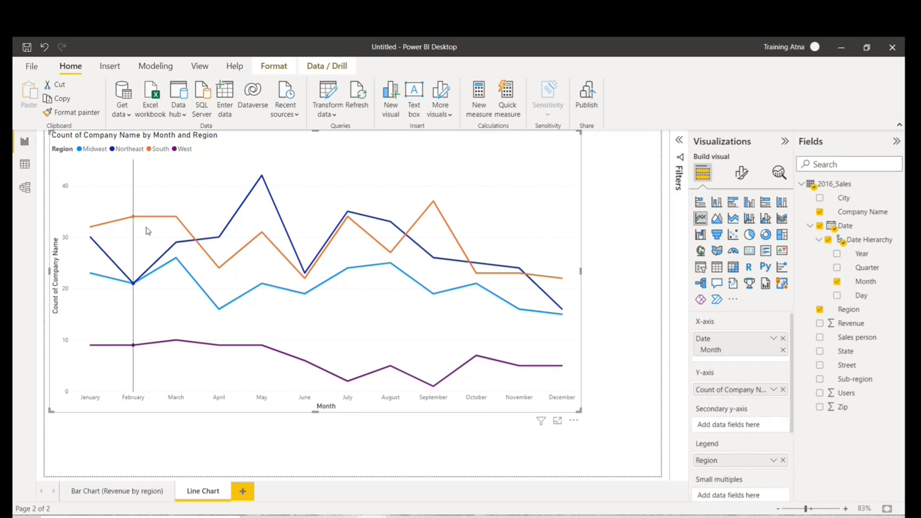
Compare the regions' monthly company counts and replace Company Name with Revenue on the line chart's Y-axis
{"action": "mouse_move", "coordinate": [230, 258]}
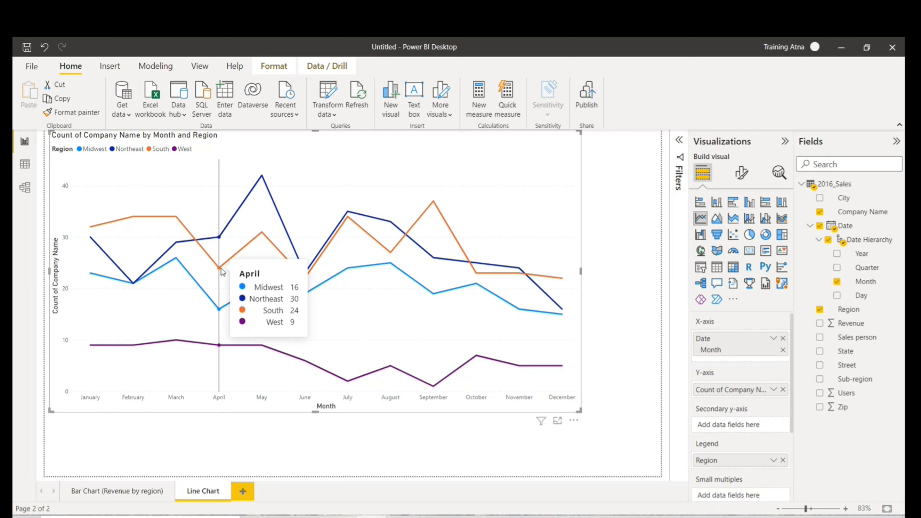
{"action": "mouse_move", "coordinate": [262, 214]}
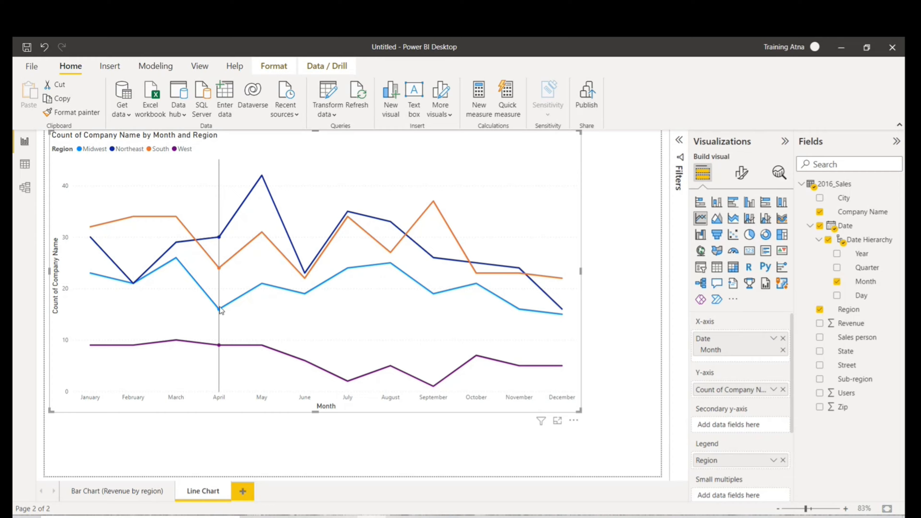
{"action": "mouse_move", "coordinate": [221, 347]}
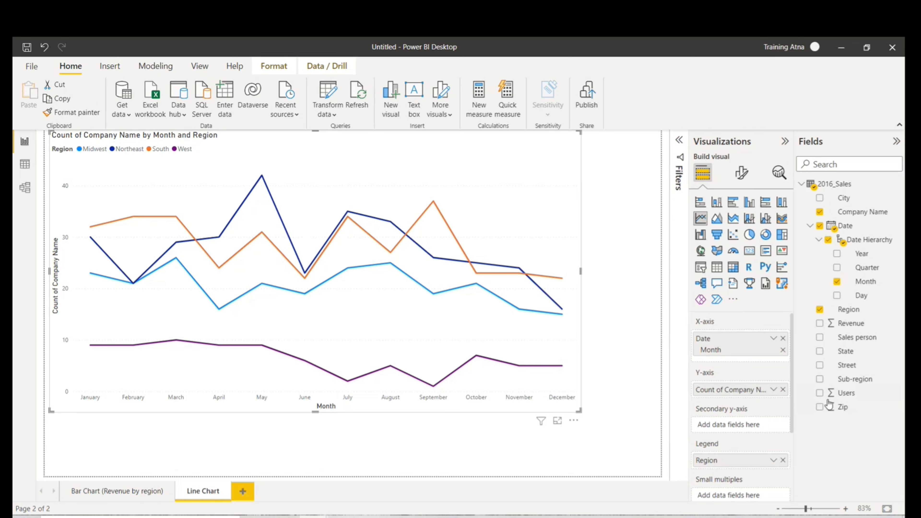
{"action": "left_click", "coordinate": [782, 390]}
{"action": "left_click_drag", "start_coordinate": [841, 324], "coordinate": [739, 392]}
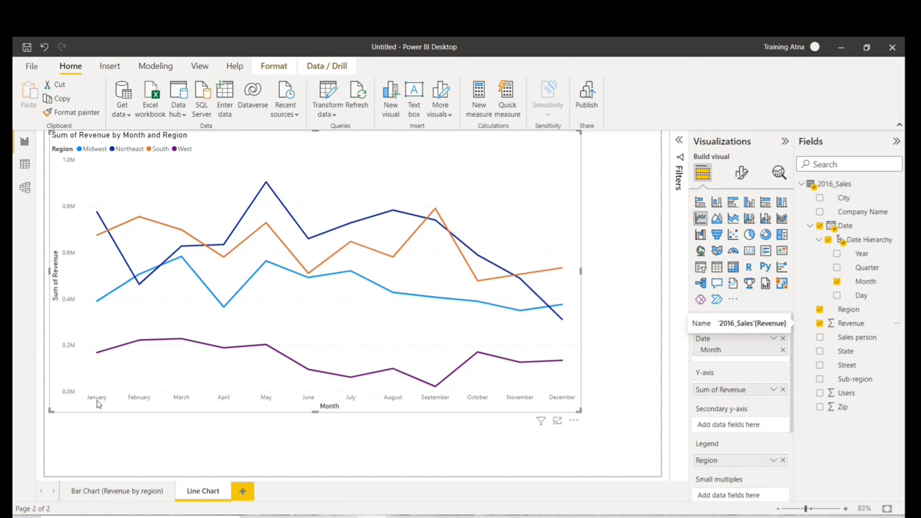
{"action": "mouse_move", "coordinate": [97, 214]}
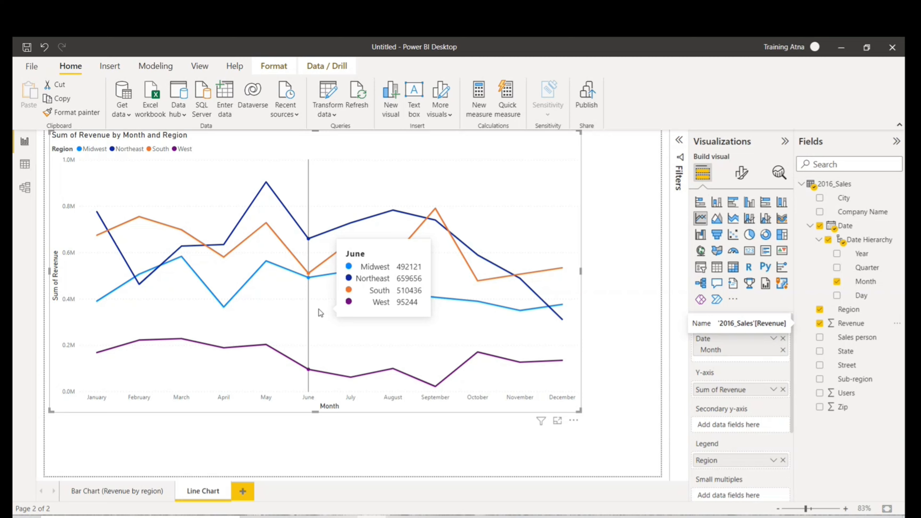
Try to add Company Name and Users to the line chart's secondary y-axis
{"action": "scroll", "coordinate": [760, 390], "scroll_direction": "down", "scroll_amount": 3}
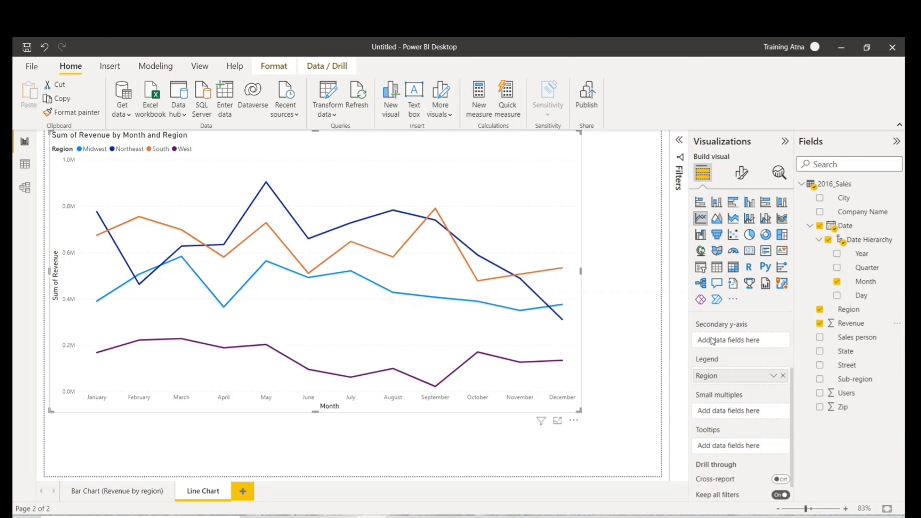
{"action": "scroll", "coordinate": [726, 346], "scroll_direction": "up", "scroll_amount": 1}
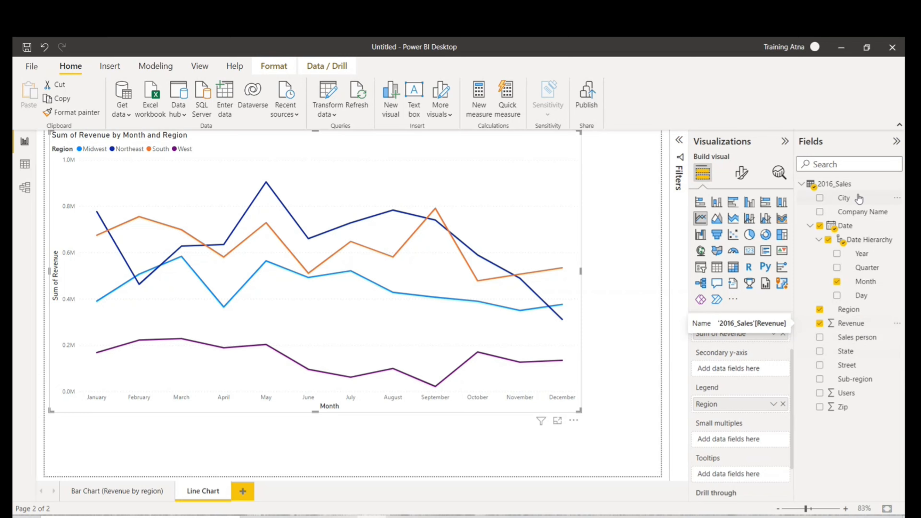
{"action": "left_click_drag", "start_coordinate": [863, 213], "coordinate": [756, 372]}
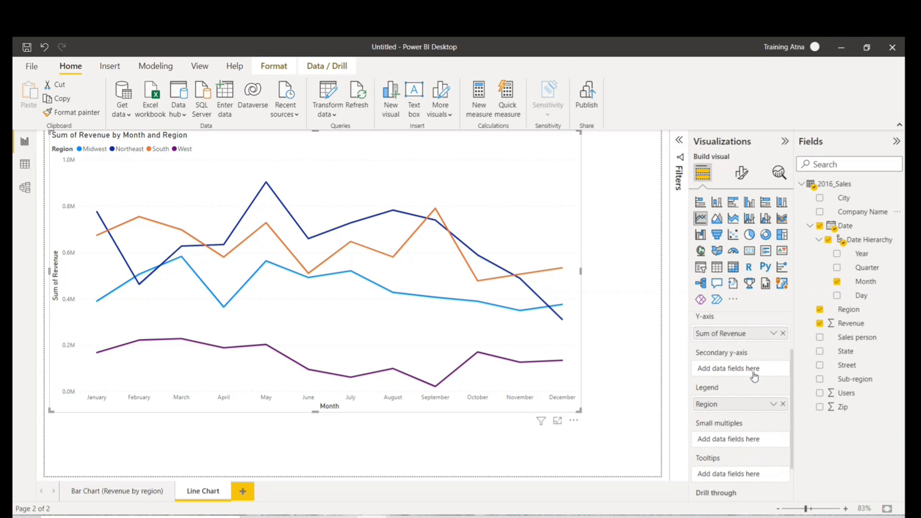
{"action": "left_click_drag", "start_coordinate": [862, 212], "coordinate": [749, 370]}
{"action": "left_click_drag", "start_coordinate": [860, 212], "coordinate": [740, 367]}
{"action": "scroll", "coordinate": [751, 366], "scroll_direction": "up", "scroll_amount": 1}
{"action": "left_click_drag", "start_coordinate": [842, 398], "coordinate": [738, 397]}
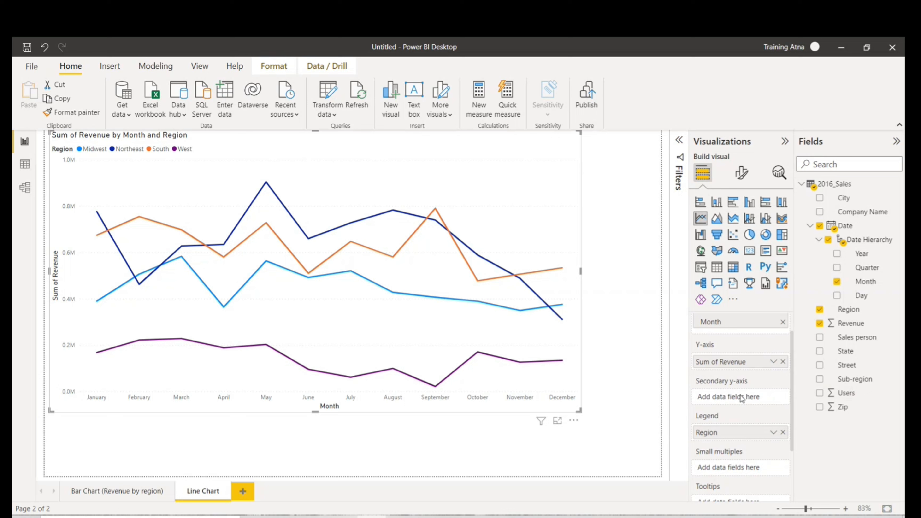
{"action": "left_click_drag", "start_coordinate": [857, 394], "coordinate": [732, 399]}
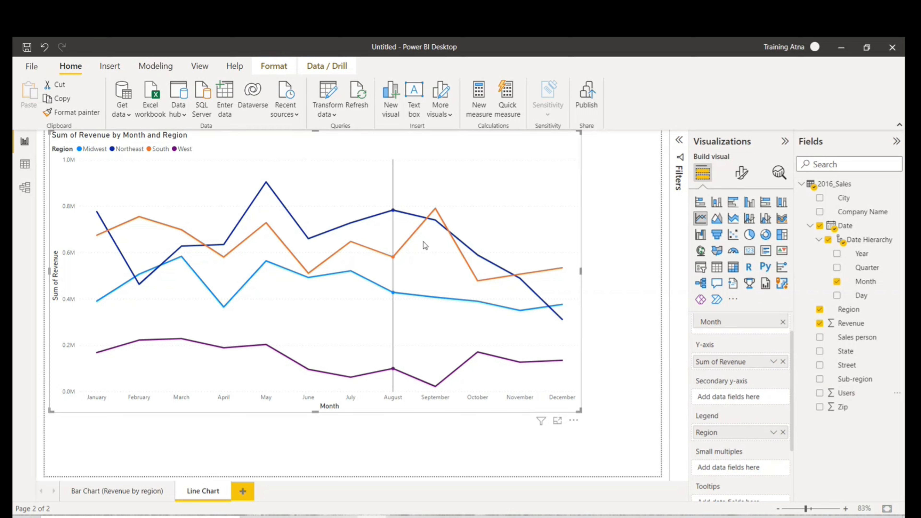
Collapse the Y-axis format settings, show data labels on the line chart and switch them off again
{"action": "scroll", "coordinate": [738, 412], "scroll_direction": "down", "scroll_amount": 3}
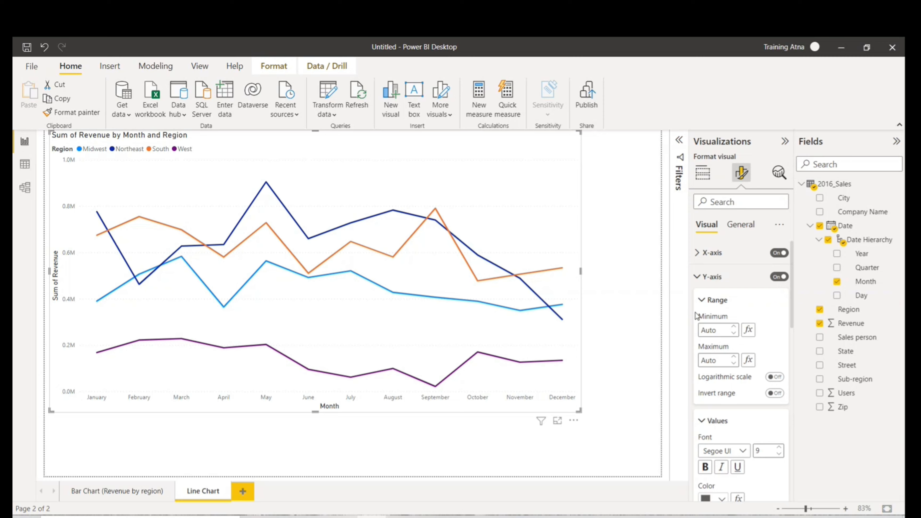
{"action": "left_click", "coordinate": [701, 300]}
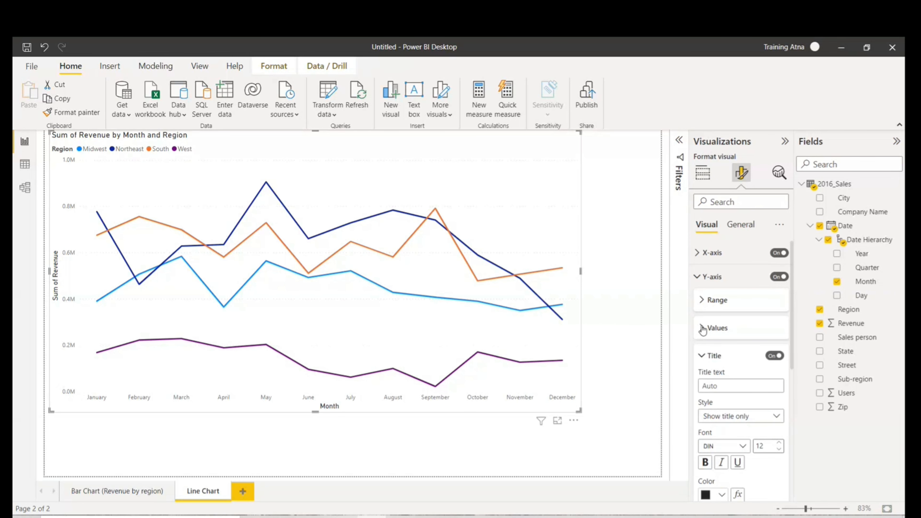
{"action": "left_click", "coordinate": [702, 277]}
{"action": "left_click", "coordinate": [779, 467]}
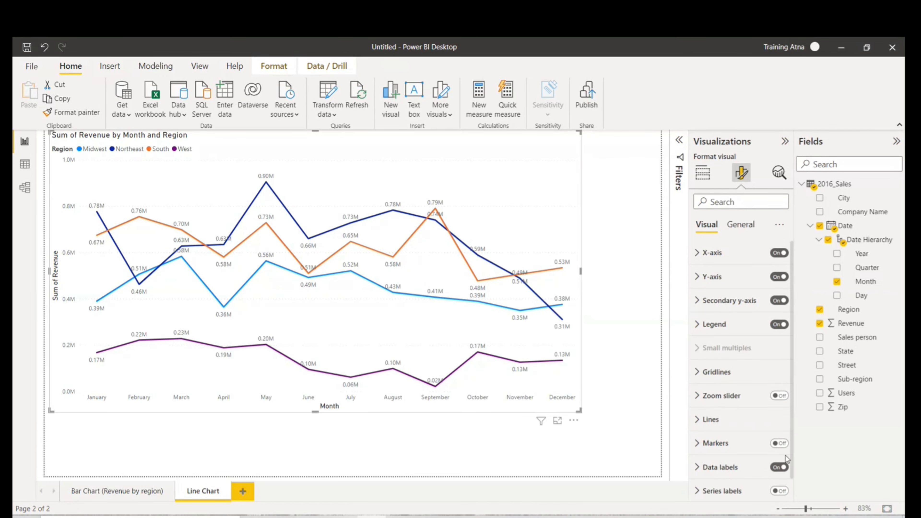
{"action": "left_click", "coordinate": [779, 467]}
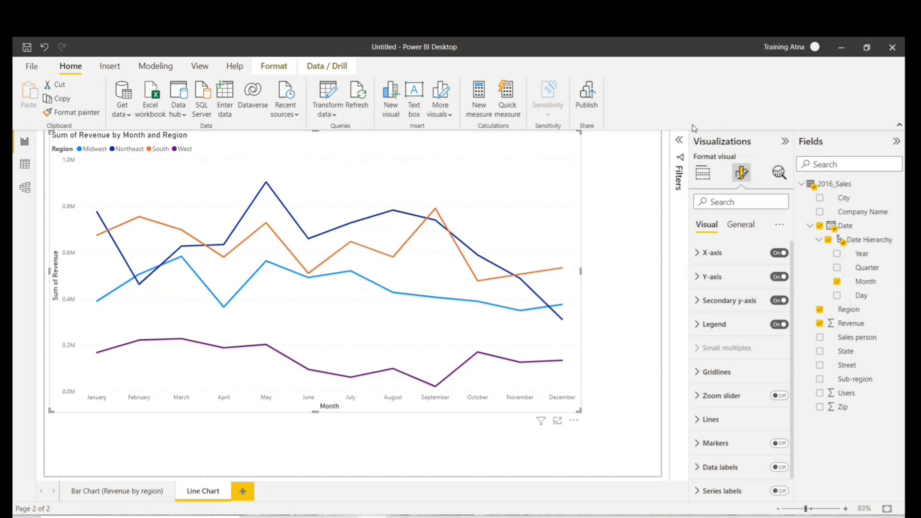
Replace Revenue with the count of Company Name on the line chart's Y-axis
{"action": "left_click", "coordinate": [709, 180]}
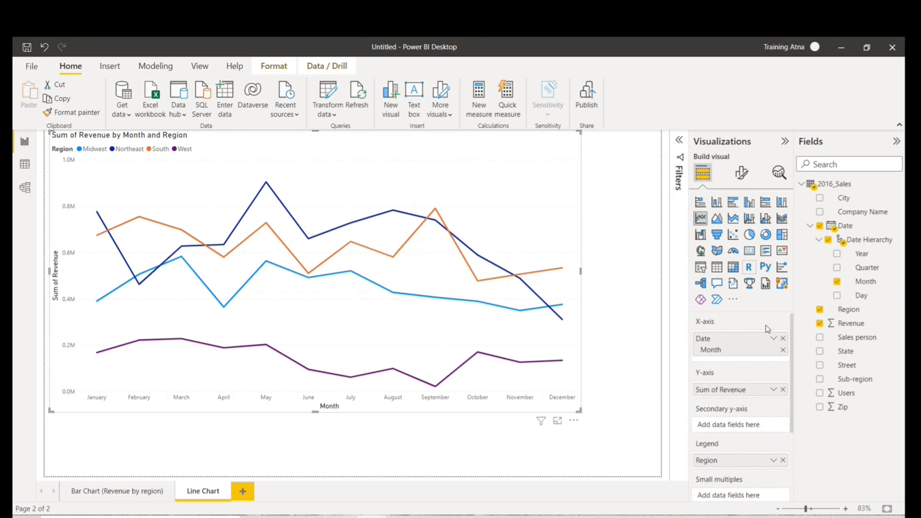
{"action": "left_click", "coordinate": [783, 389]}
{"action": "left_click_drag", "start_coordinate": [862, 214], "coordinate": [758, 399]}
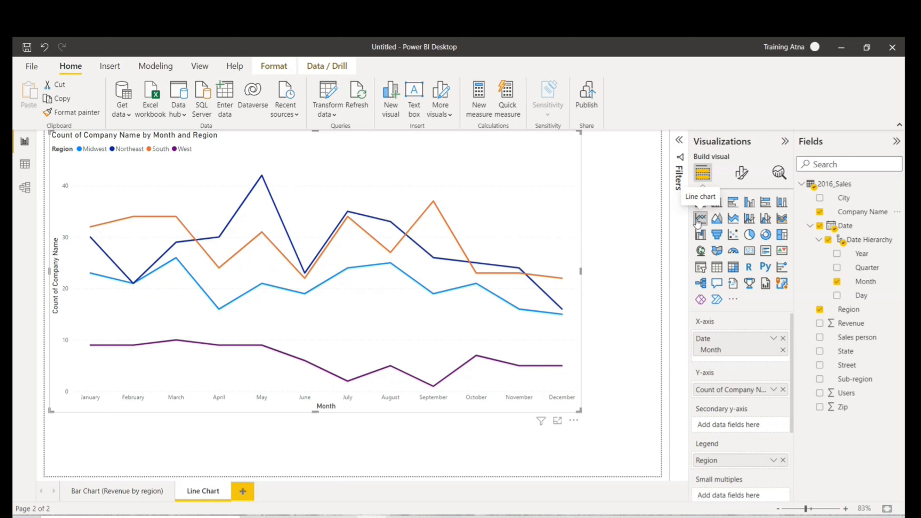
Compare the area and line versions of the company count chart and leave it as an area chart
{"action": "left_click", "coordinate": [716, 218]}
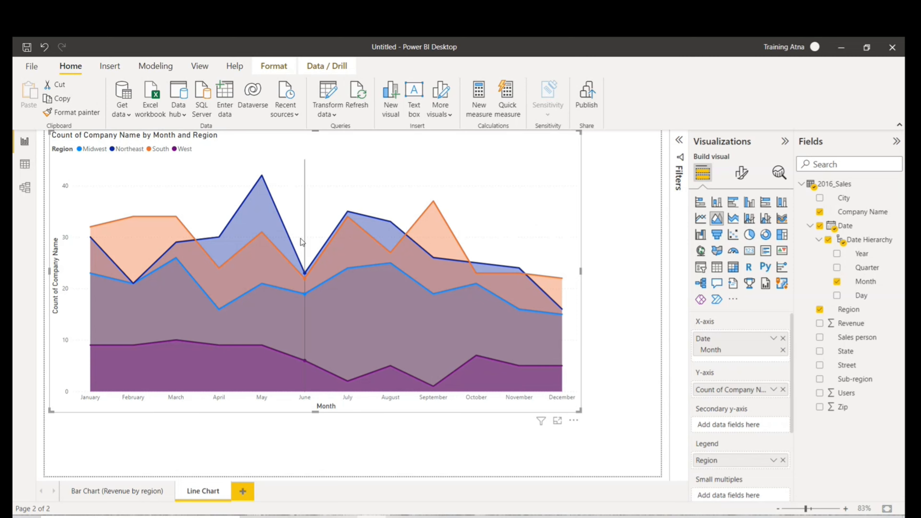
{"action": "mouse_move", "coordinate": [401, 261]}
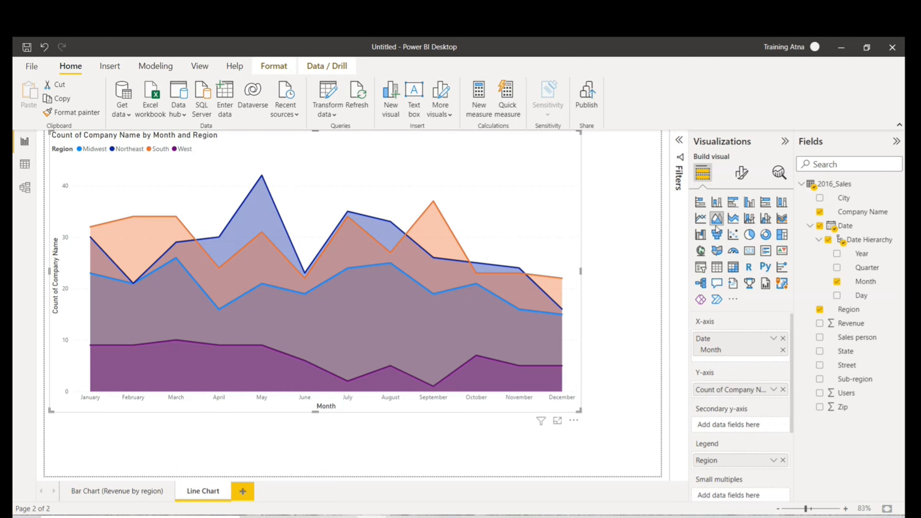
{"action": "left_click", "coordinate": [701, 220]}
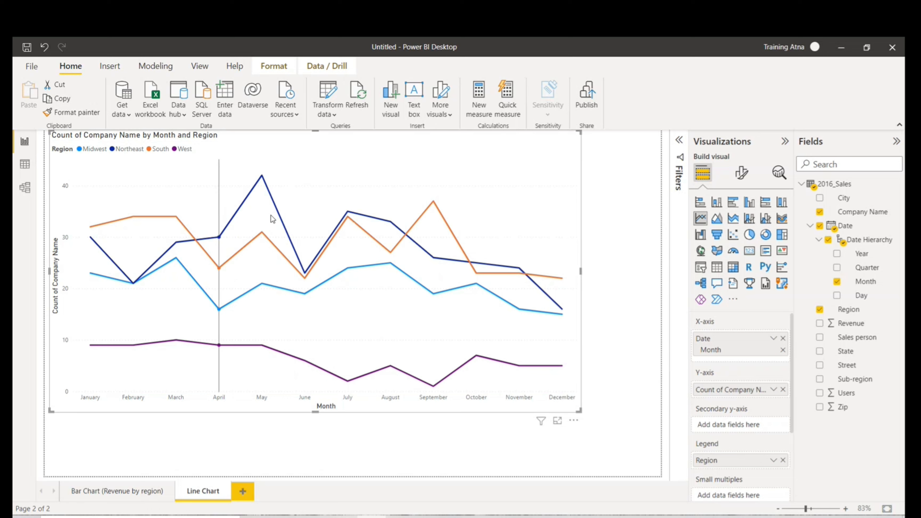
{"action": "left_click", "coordinate": [717, 218]}
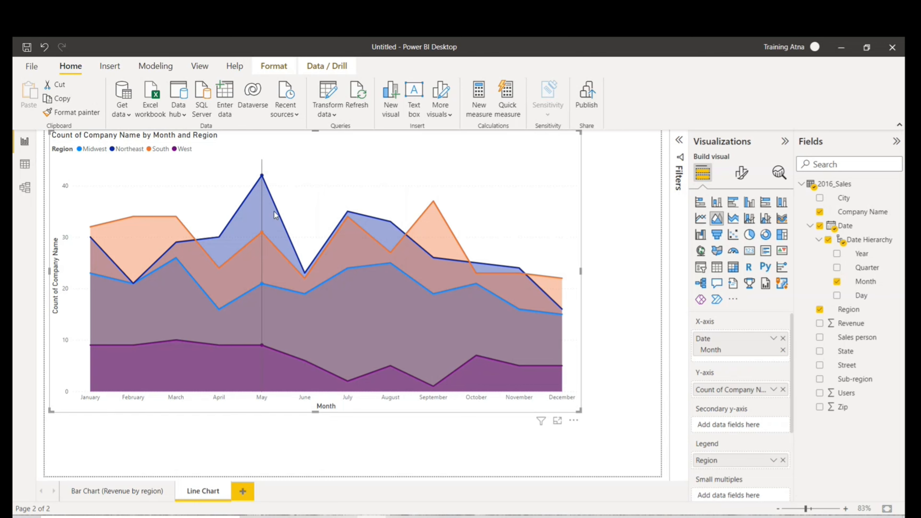
{"action": "mouse_move", "coordinate": [273, 208]}
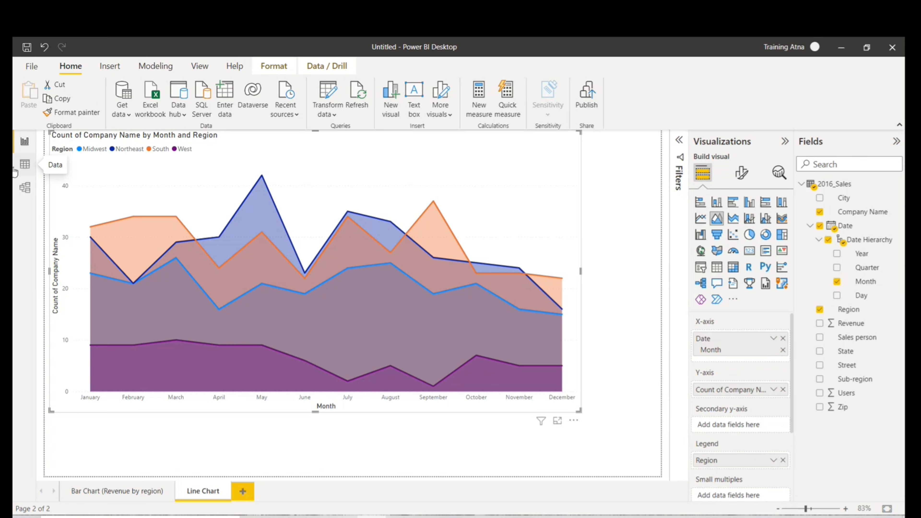
Rename the Line Chart page as "Line Chart (Count of Company by month)"
{"action": "double_click", "coordinate": [221, 493]}
{"action": "left_click", "coordinate": [225, 492]}
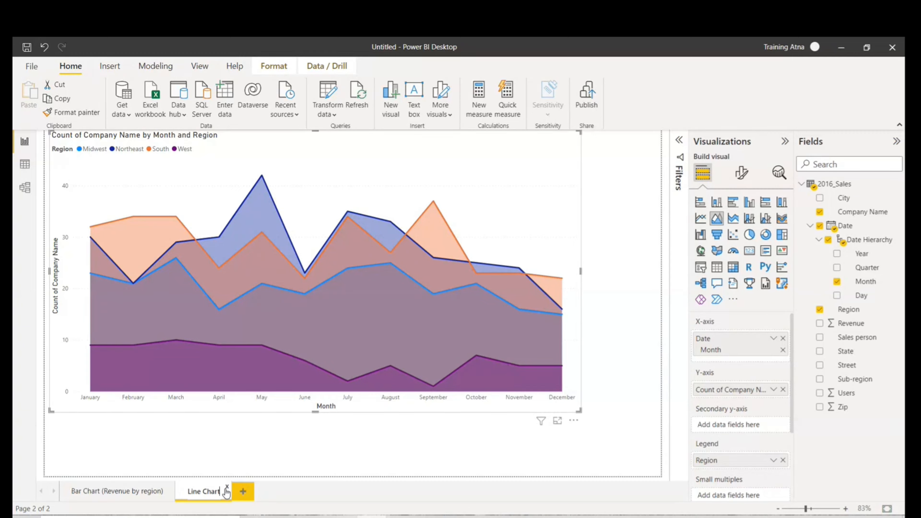
{"action": "type", "text": "("}
{"action": "type", "text": "Coman"}
{"action": "key", "text": "BackSpace"}
{"action": "key", "text": "BackSpace"}
{"action": "type", "text": "pany by month"}
{"action": "key", "text": "Return"}
{"action": "double_click", "coordinate": [222, 496]}
{"action": "left_click", "coordinate": [239, 507]}
{"action": "type", "text": "Count of"}
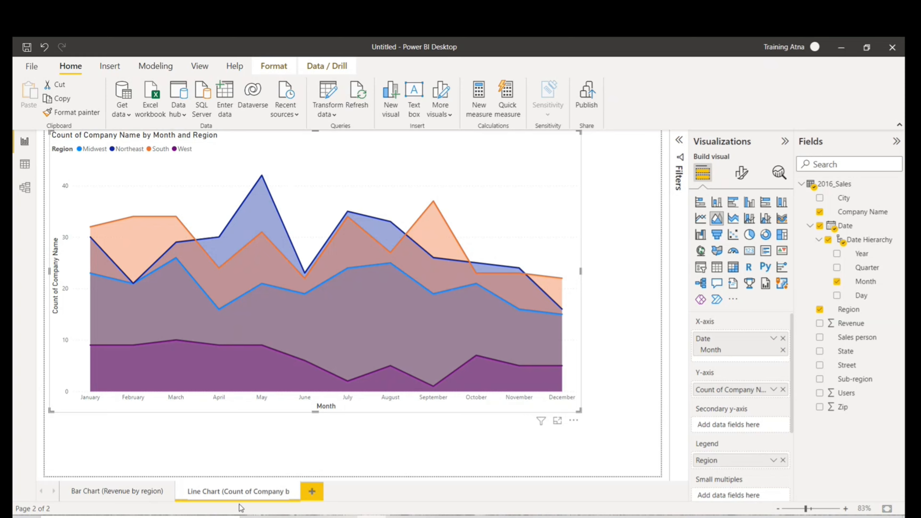
{"action": "key", "text": "Return"}
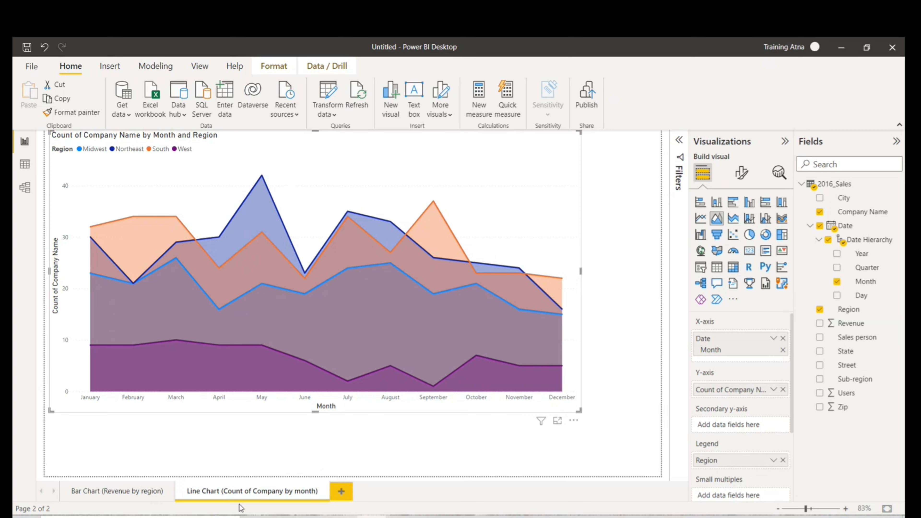
Add a new report page and name it "Combo Chart"
{"action": "left_click", "coordinate": [351, 489]}
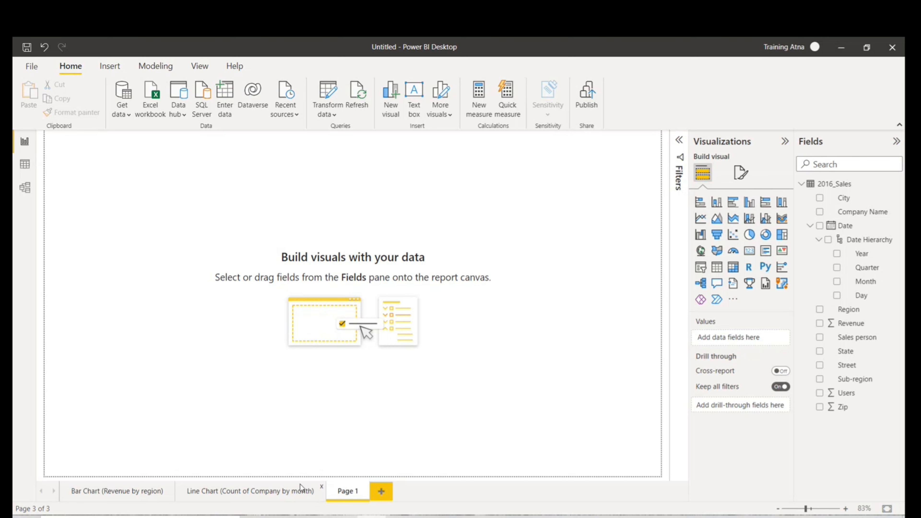
{"action": "left_click", "coordinate": [285, 486]}
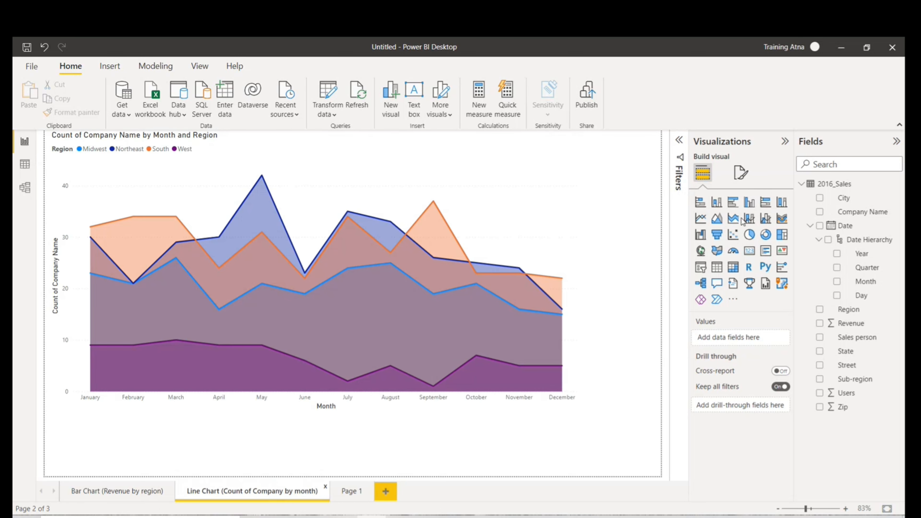
{"action": "left_click", "coordinate": [343, 495]}
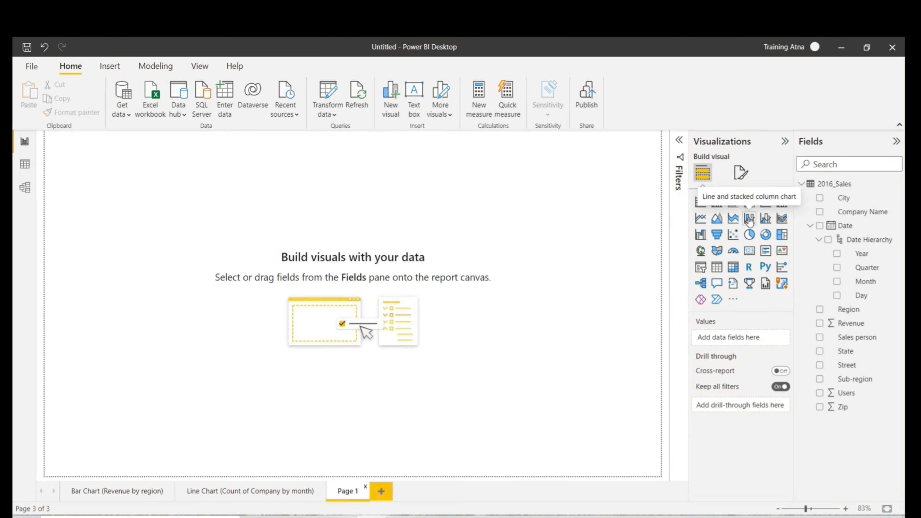
{"action": "right_click", "coordinate": [343, 490]}
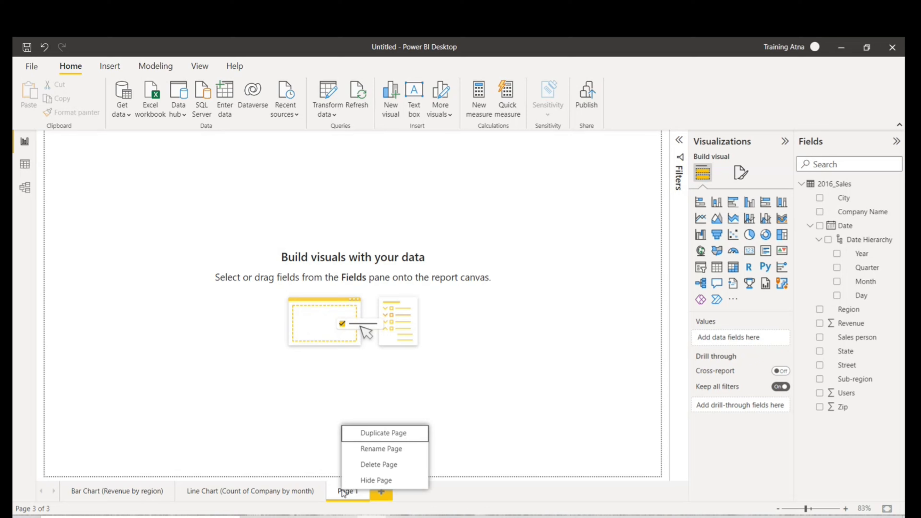
{"action": "left_click", "coordinate": [370, 451]}
{"action": "type", "text": "Co"}
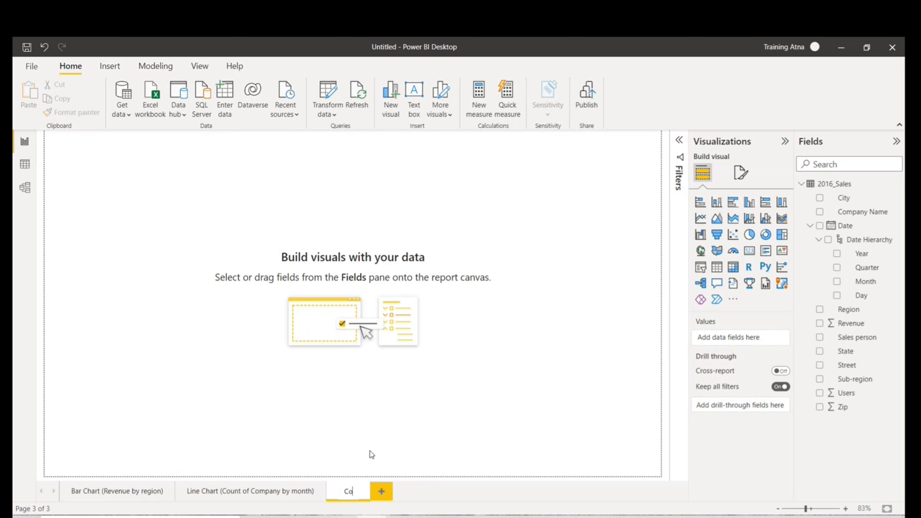
{"action": "type", "text": "mbo Chart"}
{"action": "key", "text": "Return"}
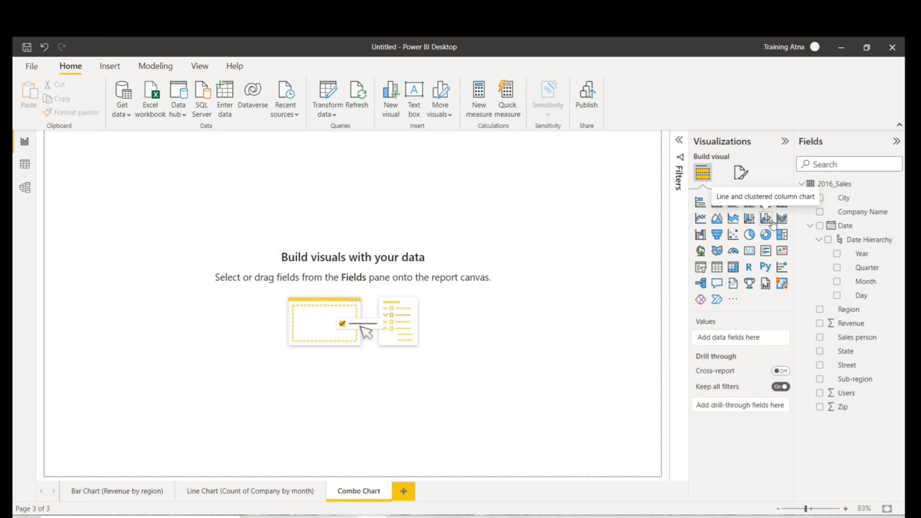
Insert an enlarged line and stacked column chart and put Sub-region on its X-axis in place of Revenue
{"action": "left_click", "coordinate": [749, 218]}
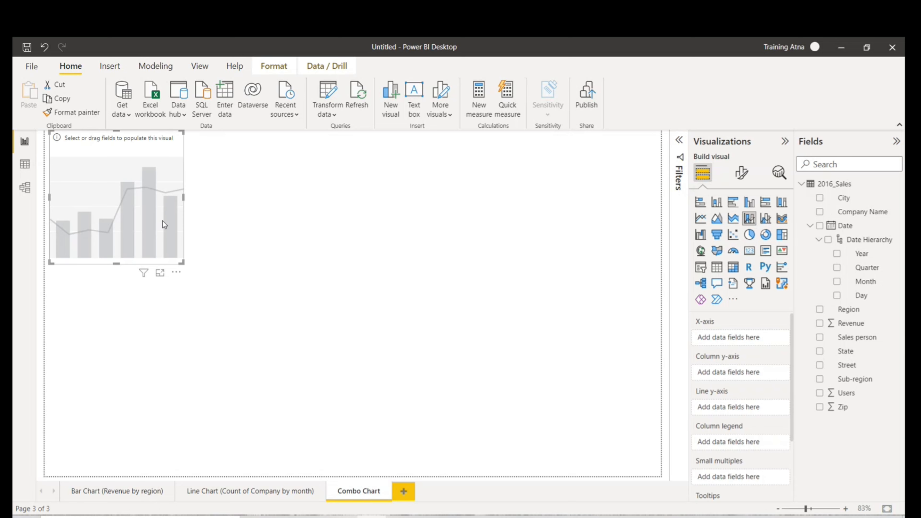
{"action": "left_click_drag", "start_coordinate": [183, 263], "coordinate": [256, 292]}
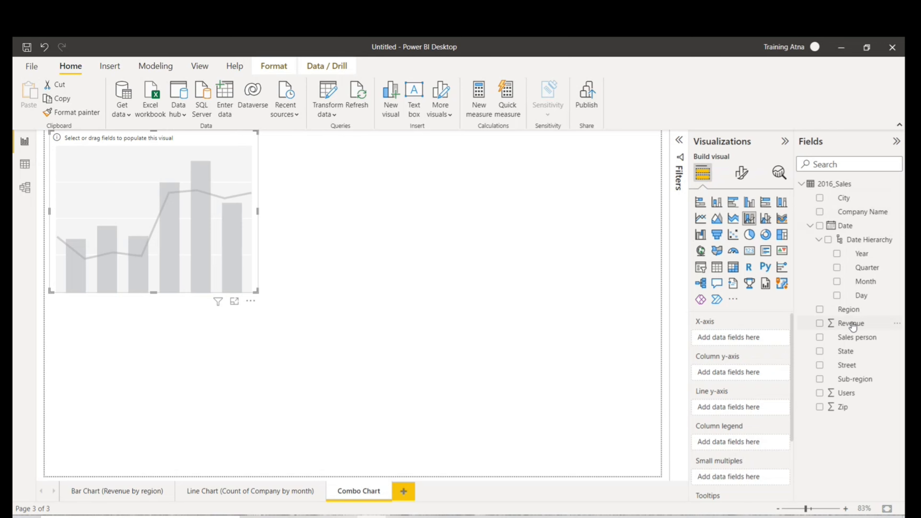
{"action": "left_click_drag", "start_coordinate": [852, 326], "coordinate": [752, 341]}
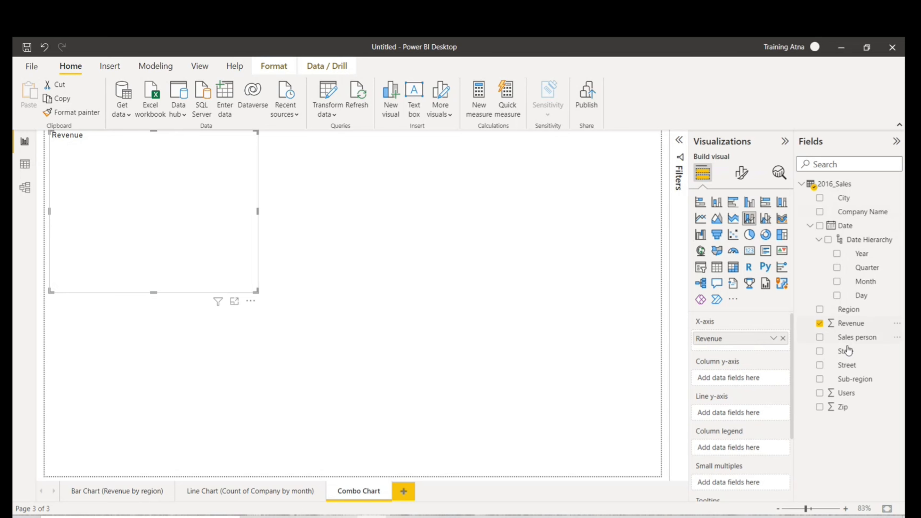
{"action": "left_click_drag", "start_coordinate": [857, 381], "coordinate": [752, 356]}
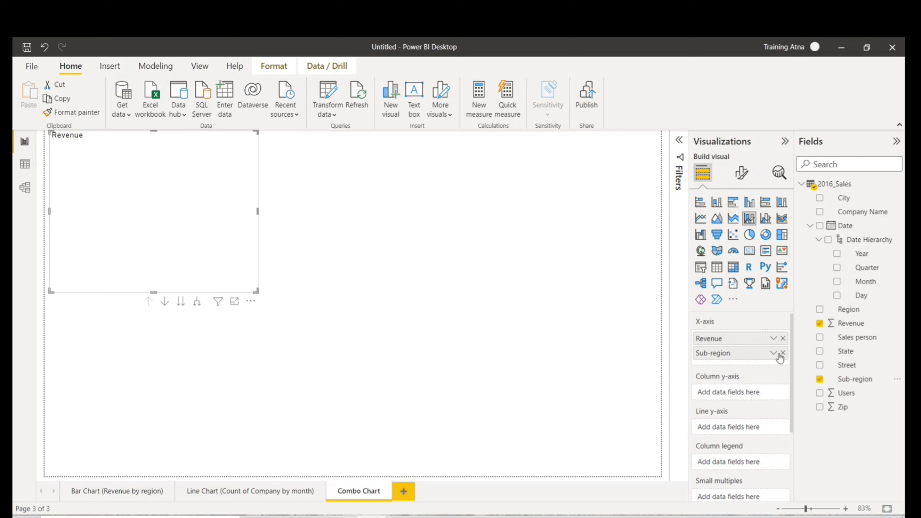
{"action": "left_click", "coordinate": [783, 338]}
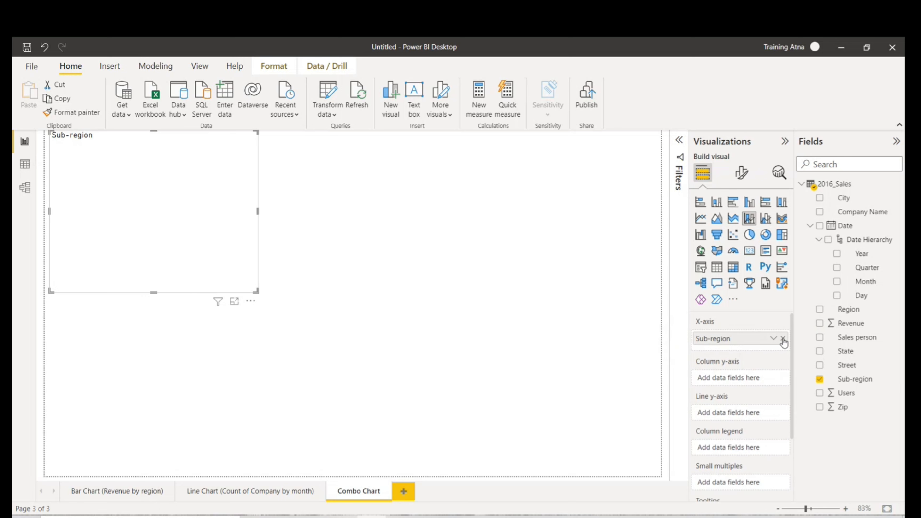
Clear the combo chart's X-axis, add Revenue as its column values, and put Sub-region back on the X-axis
{"action": "left_click", "coordinate": [782, 339]}
{"action": "left_click", "coordinate": [820, 324]}
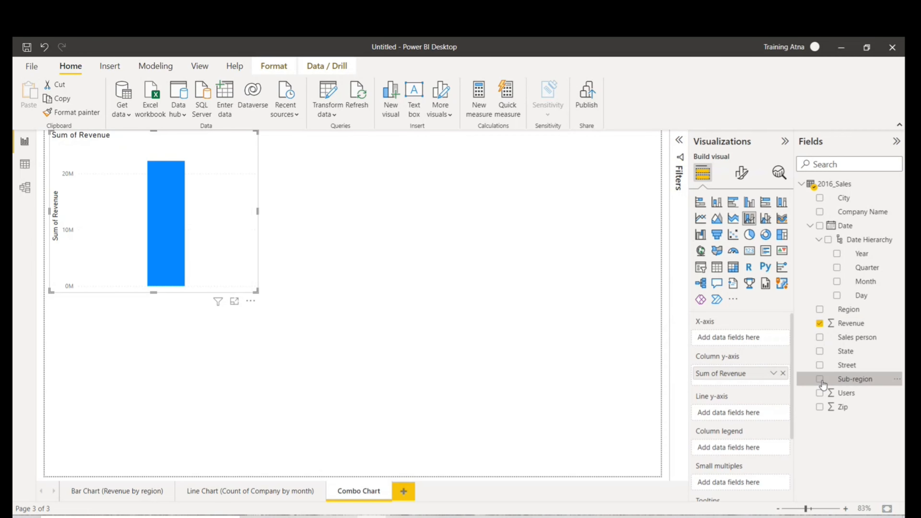
{"action": "left_click", "coordinate": [821, 380]}
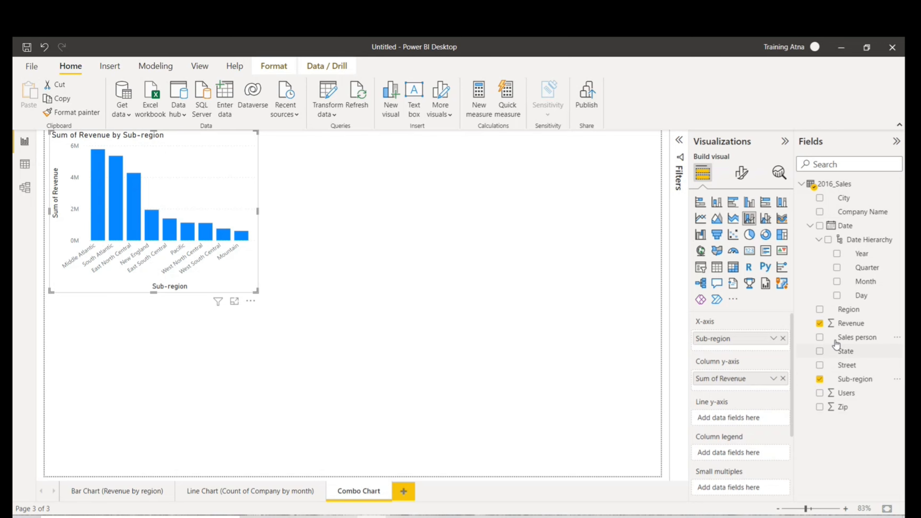
Add the Users field to the combo chart's Line y-axis
{"action": "left_click_drag", "start_coordinate": [848, 396], "coordinate": [811, 392]}
{"action": "scroll", "coordinate": [713, 392], "scroll_direction": "down", "scroll_amount": 3}
{"action": "scroll", "coordinate": [712, 391], "scroll_direction": "up", "scroll_amount": 3}
{"action": "left_click_drag", "start_coordinate": [841, 395], "coordinate": [744, 421]}
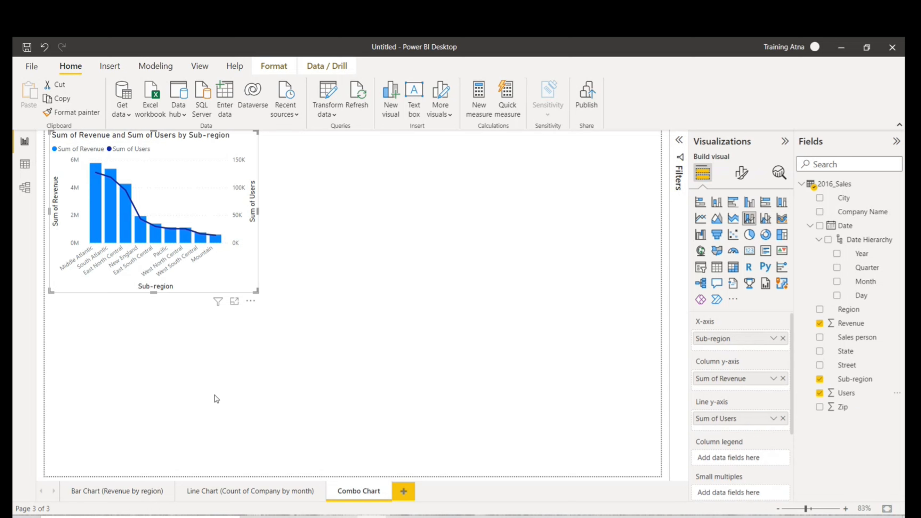
Enlarge the combo chart and inspect the revenue values of individual sub-region columns
{"action": "left_click_drag", "start_coordinate": [260, 291], "coordinate": [478, 352]}
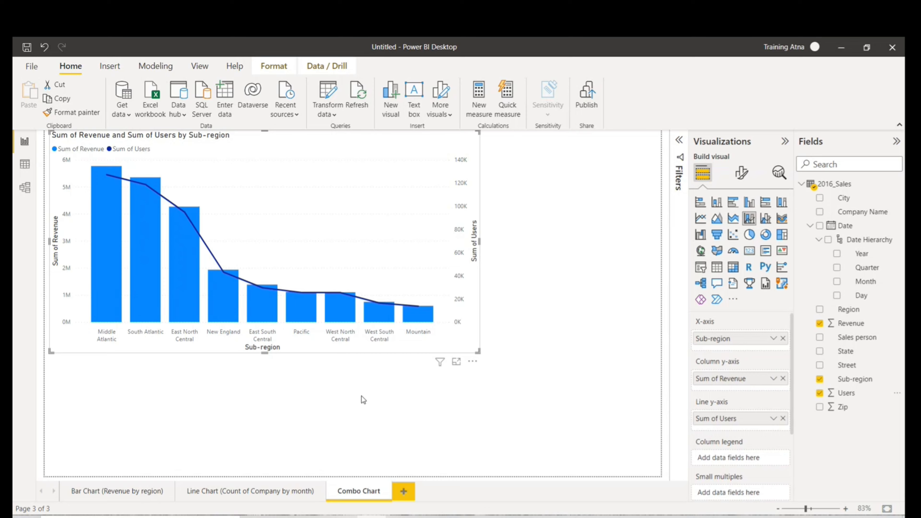
{"action": "mouse_move", "coordinate": [106, 182]}
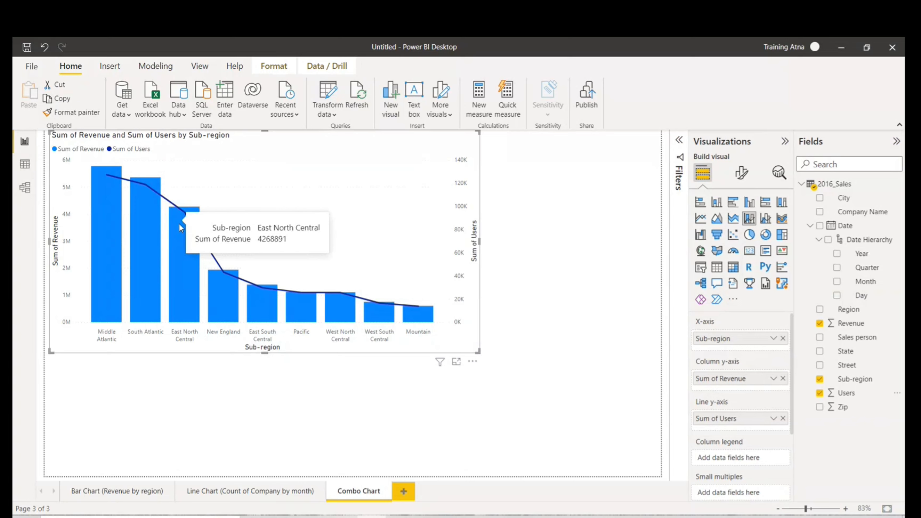
{"action": "mouse_move", "coordinate": [230, 277]}
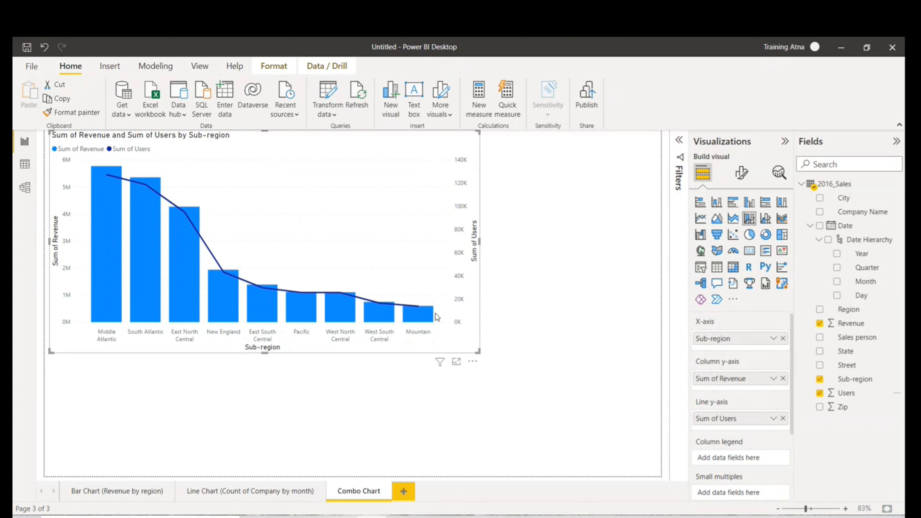
{"action": "mouse_move", "coordinate": [413, 321]}
{"action": "left_click_drag", "start_coordinate": [480, 352], "coordinate": [504, 367]}
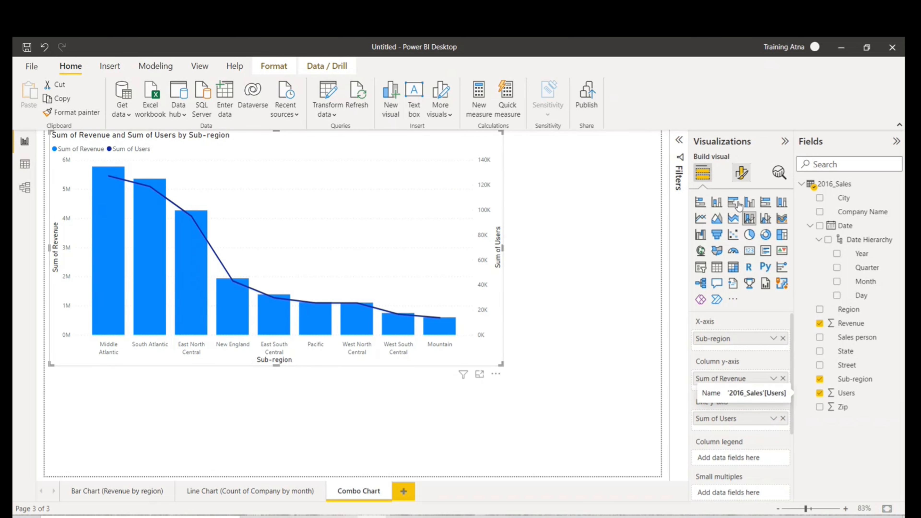
Set the combo chart's title text to "Revenue and users by region"
{"action": "left_click", "coordinate": [742, 172]}
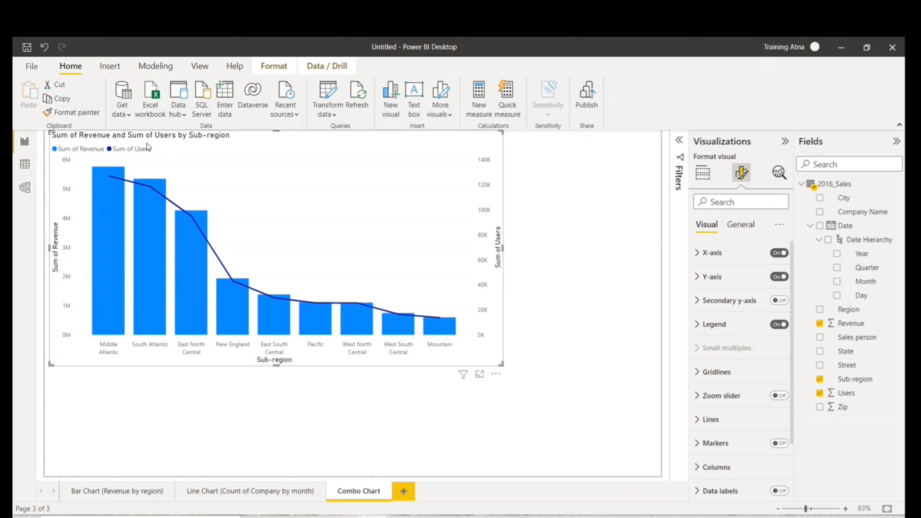
{"action": "left_click", "coordinate": [741, 225]}
{"action": "left_click", "coordinate": [697, 278]}
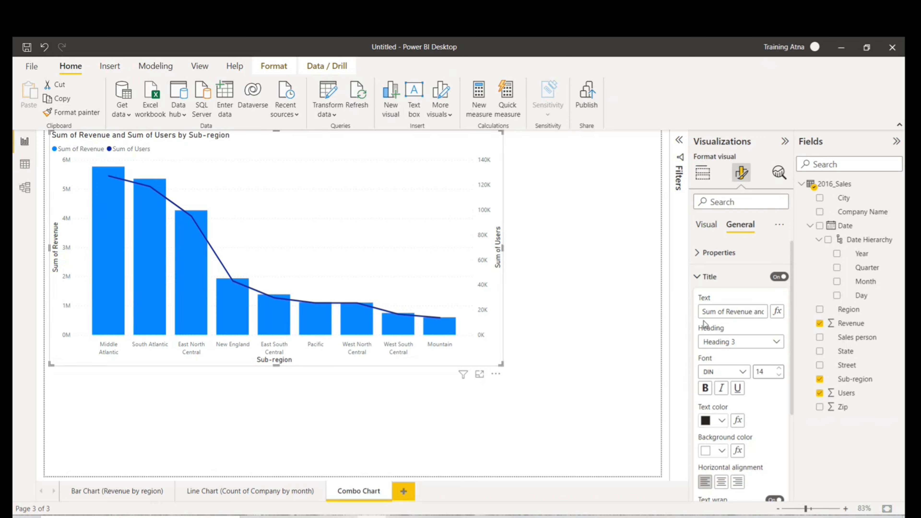
{"action": "left_click", "coordinate": [729, 312]}
{"action": "triple_click", "coordinate": [728, 316]}
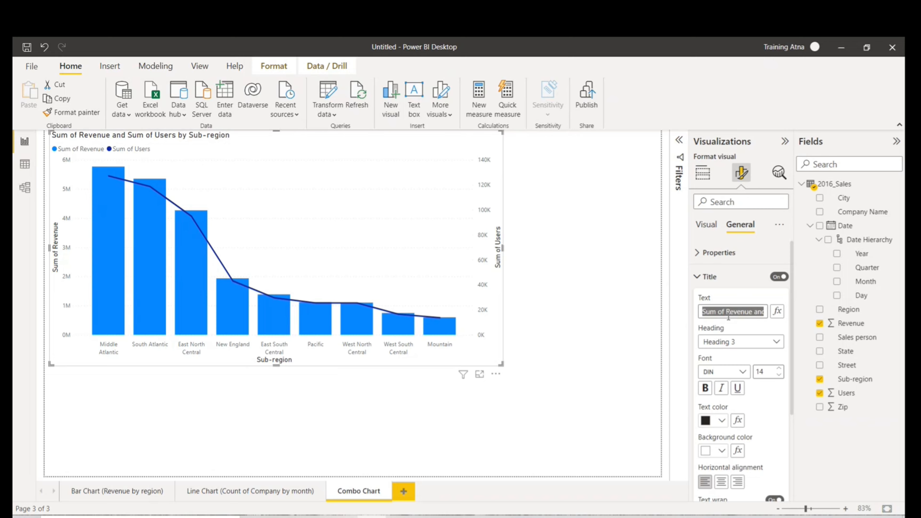
{"action": "type", "text": "Revenue and used"}
{"action": "key", "text": "BackSpace"}
{"action": "type", "text": "rs by region"}
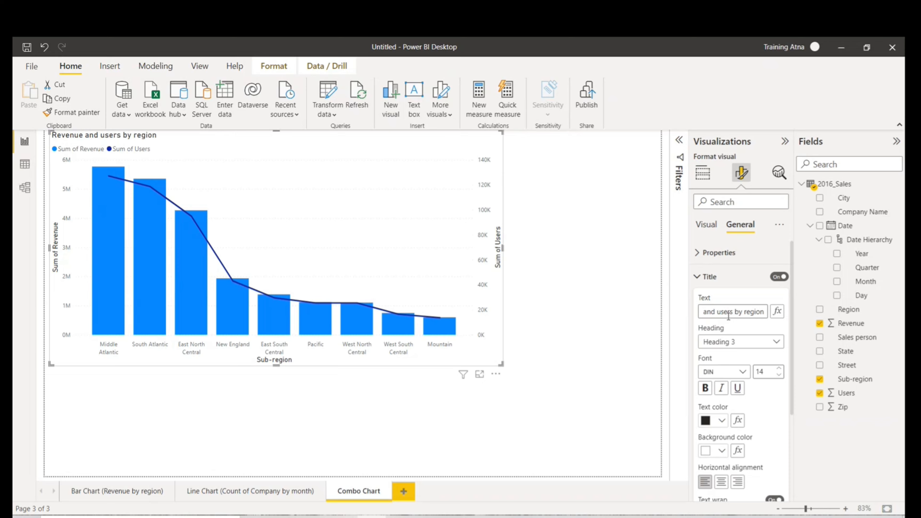
{"action": "left_click", "coordinate": [604, 326]}
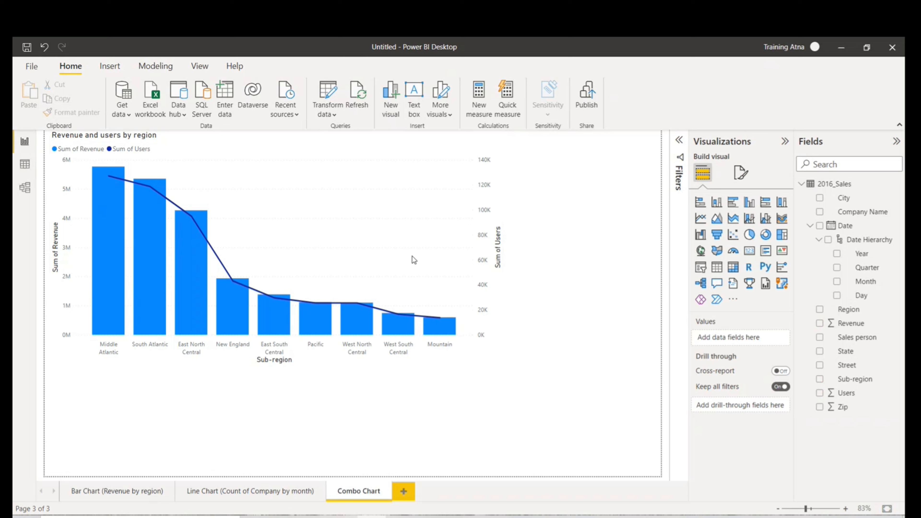
Turn on the Secondary y-axis setting for the combo chart and deselect the chart
{"action": "left_click", "coordinate": [412, 216]}
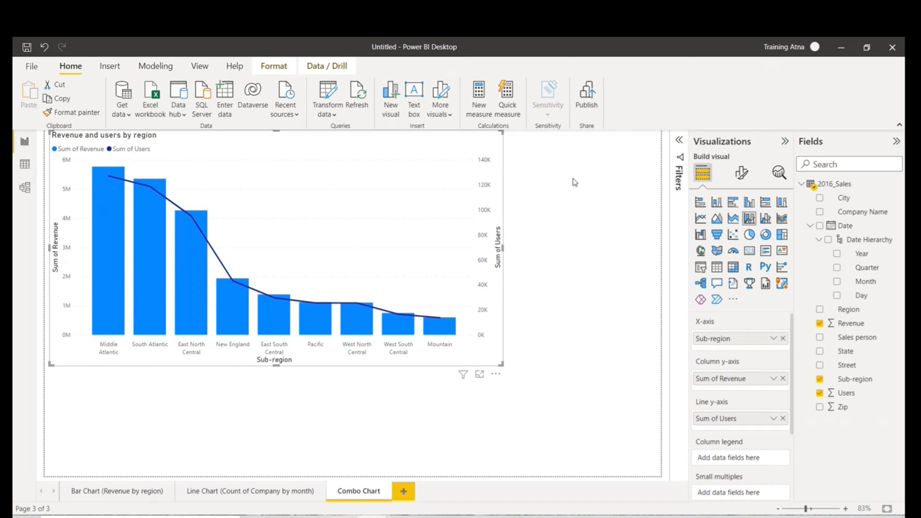
{"action": "left_click", "coordinate": [741, 174]}
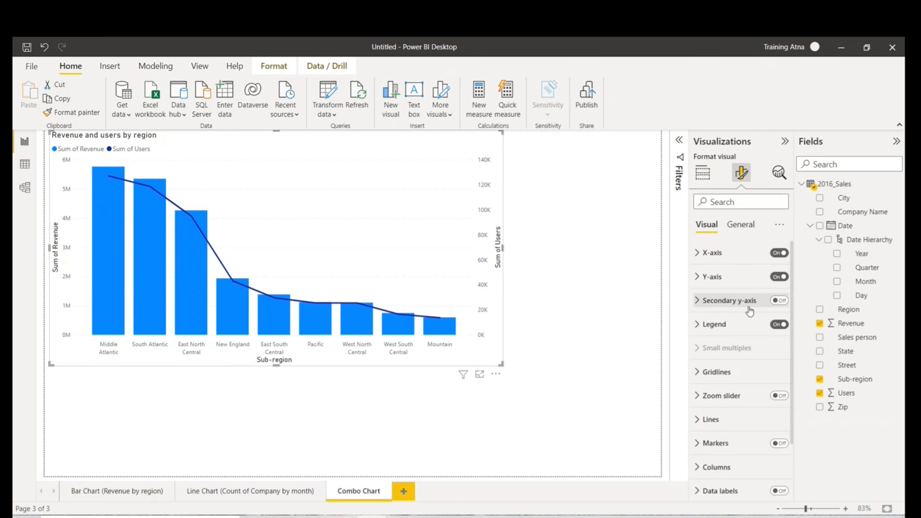
{"action": "left_click", "coordinate": [778, 300]}
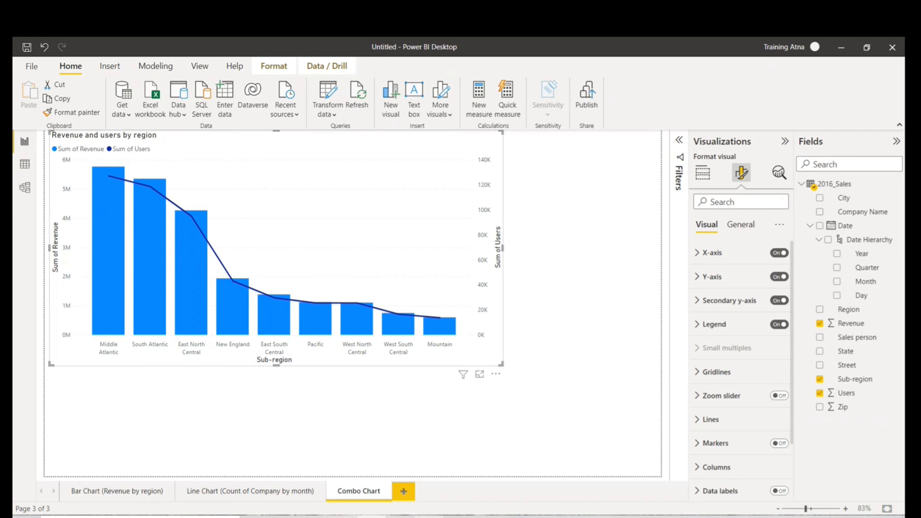
{"action": "mouse_move", "coordinate": [429, 517]}
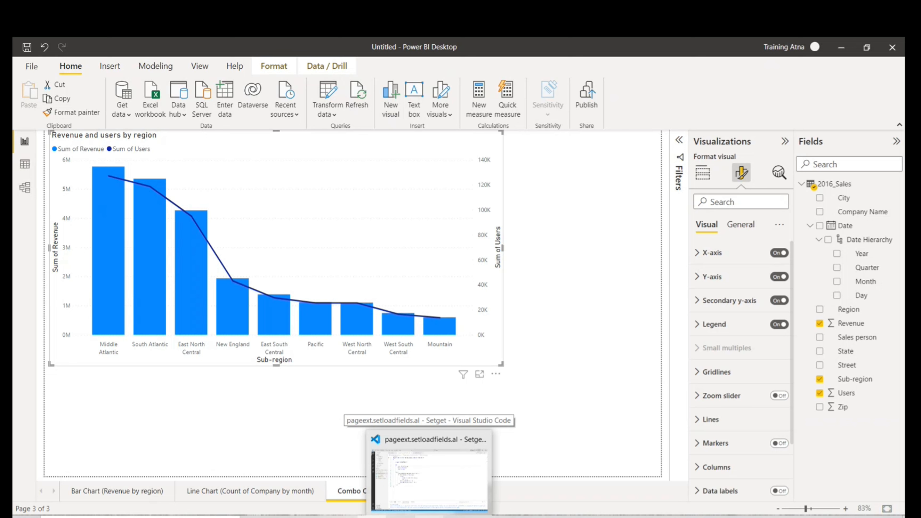
{"action": "left_click", "coordinate": [597, 276]}
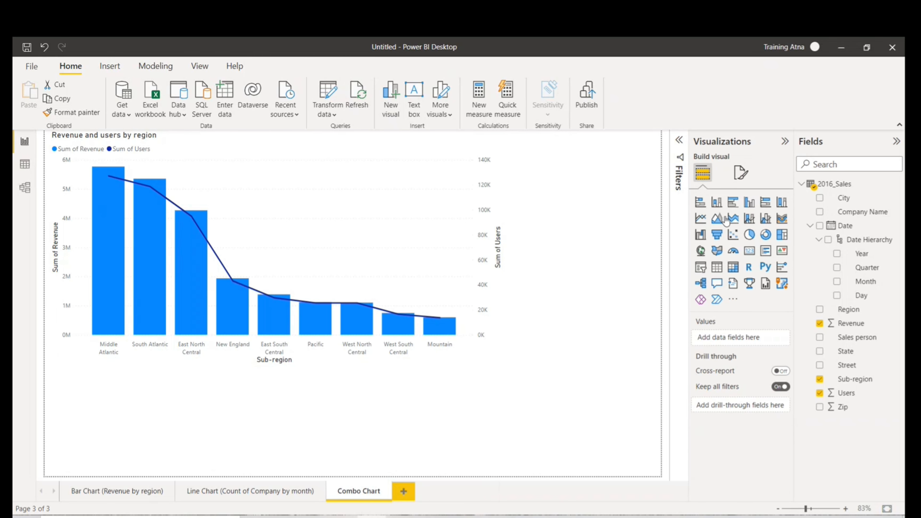
Try City on the combo chart's X-axis, look through the cities, and restore Sub-region as the X-axis field
{"action": "left_click", "coordinate": [400, 137]}
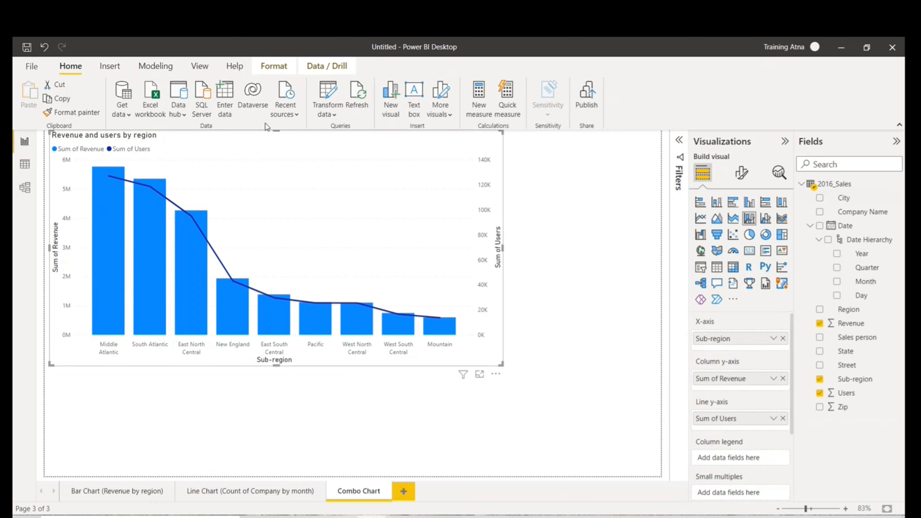
{"action": "left_click_drag", "start_coordinate": [841, 199], "coordinate": [738, 342]}
{"action": "left_click", "coordinate": [783, 338]}
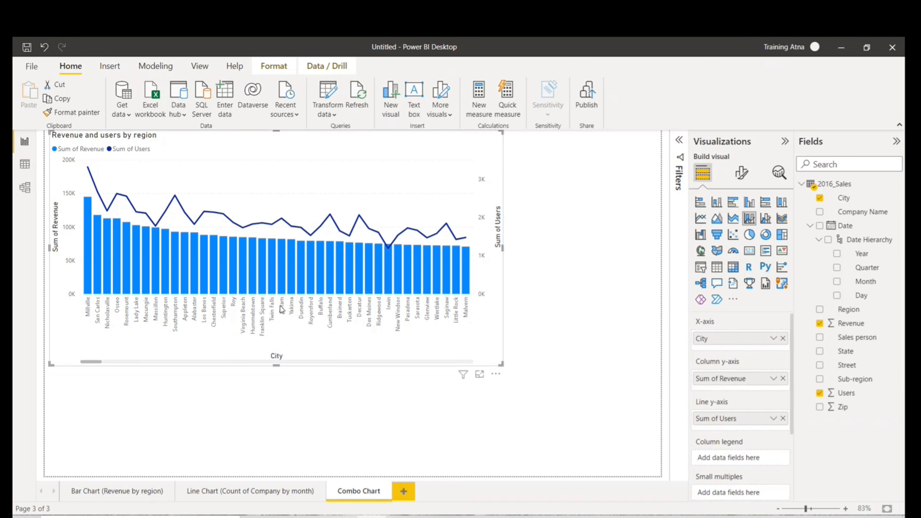
{"action": "left_click_drag", "start_coordinate": [112, 364], "coordinate": [420, 366]}
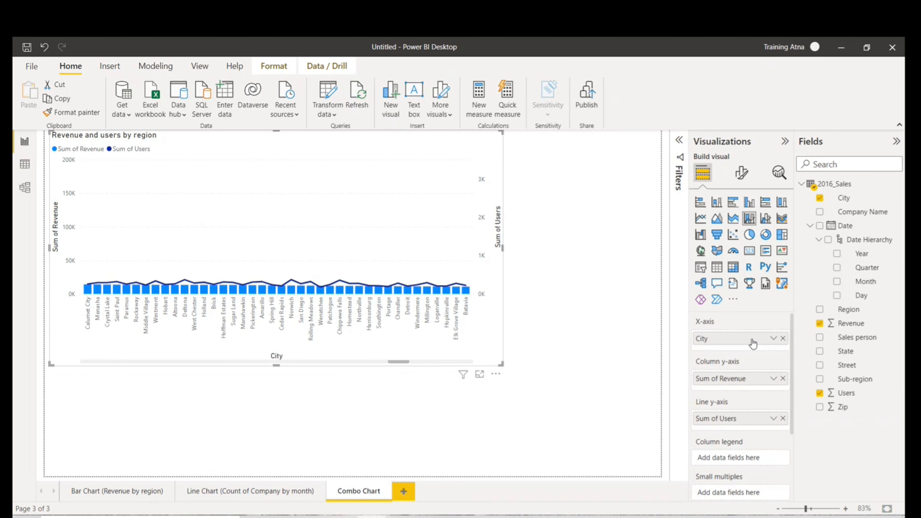
{"action": "left_click", "coordinate": [782, 339]}
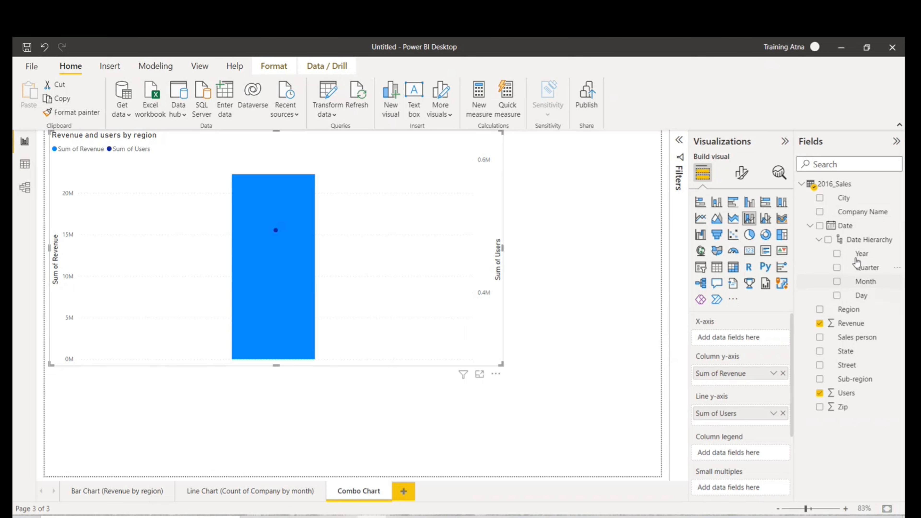
{"action": "left_click_drag", "start_coordinate": [854, 379], "coordinate": [735, 339]}
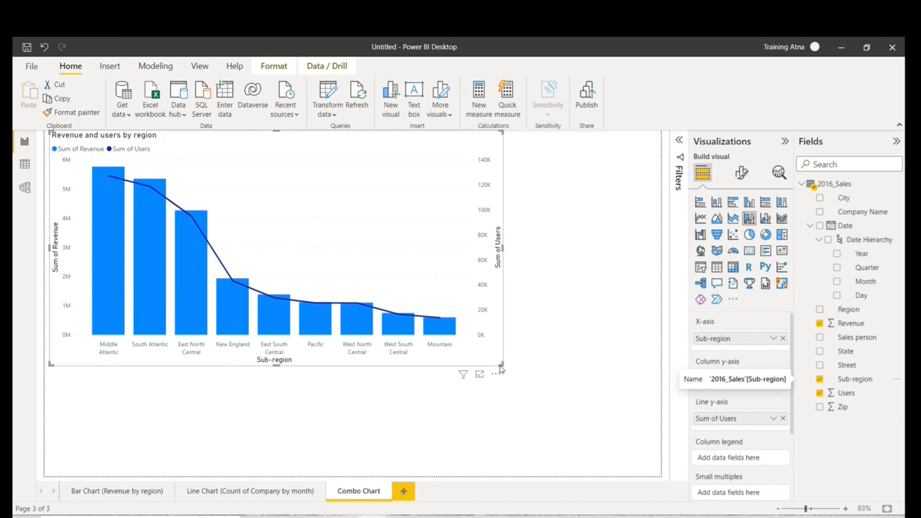
Enlarge the combo chart, try Region as its Column legend to compare the column colours, and remove the legend field again
{"action": "left_click_drag", "start_coordinate": [523, 368], "coordinate": [545, 393]}
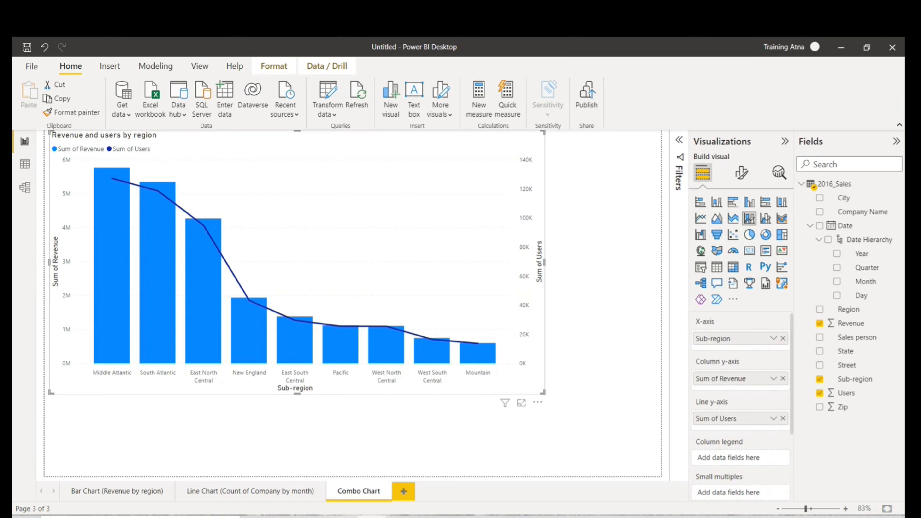
{"action": "scroll", "coordinate": [747, 448], "scroll_direction": "down", "scroll_amount": 1}
{"action": "scroll", "coordinate": [712, 435], "scroll_direction": "down", "scroll_amount": 2}
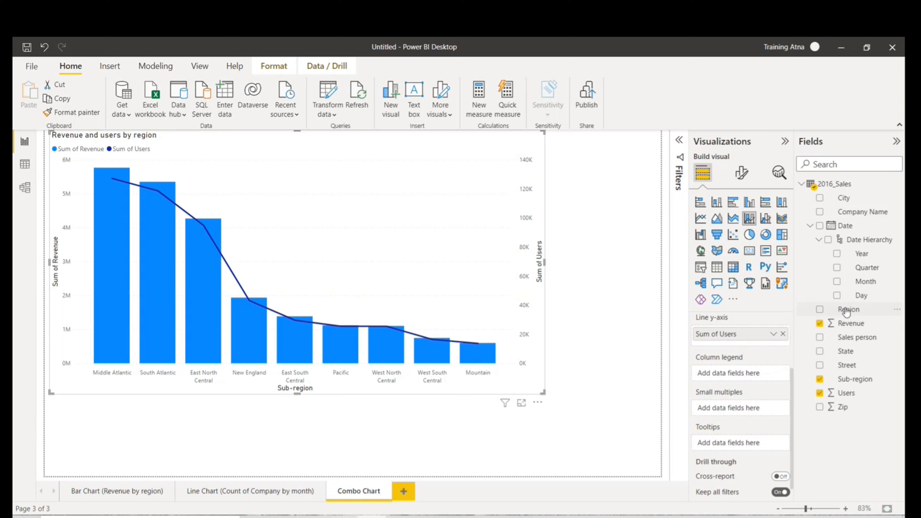
{"action": "left_click_drag", "start_coordinate": [846, 311], "coordinate": [752, 377]}
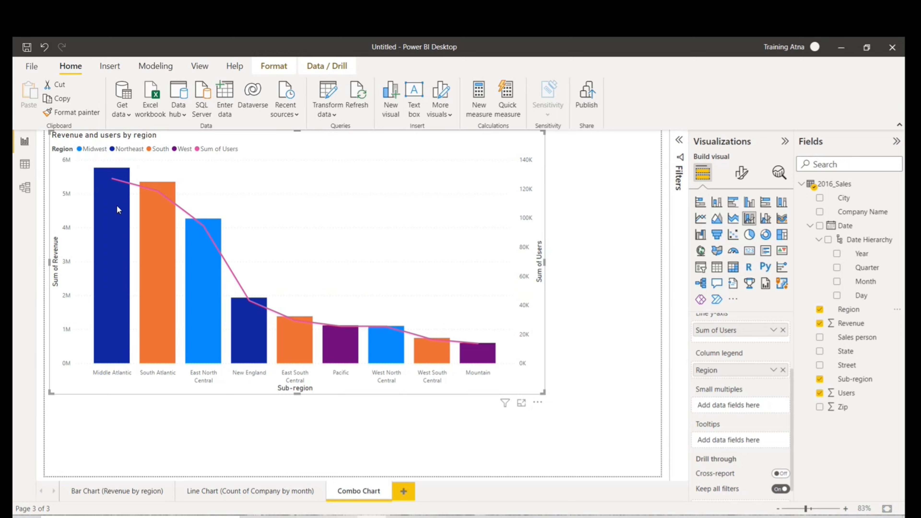
{"action": "mouse_move", "coordinate": [117, 206]}
{"action": "mouse_move", "coordinate": [108, 244]}
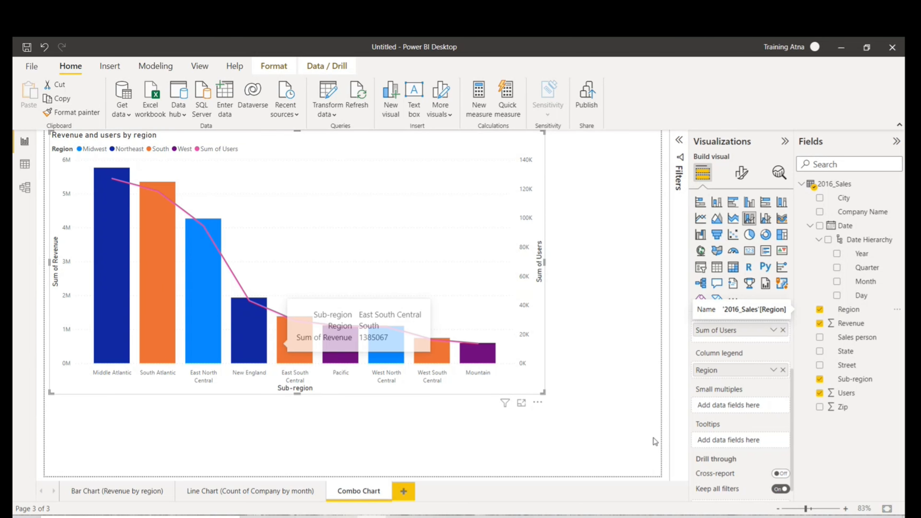
{"action": "left_click", "coordinate": [783, 370]}
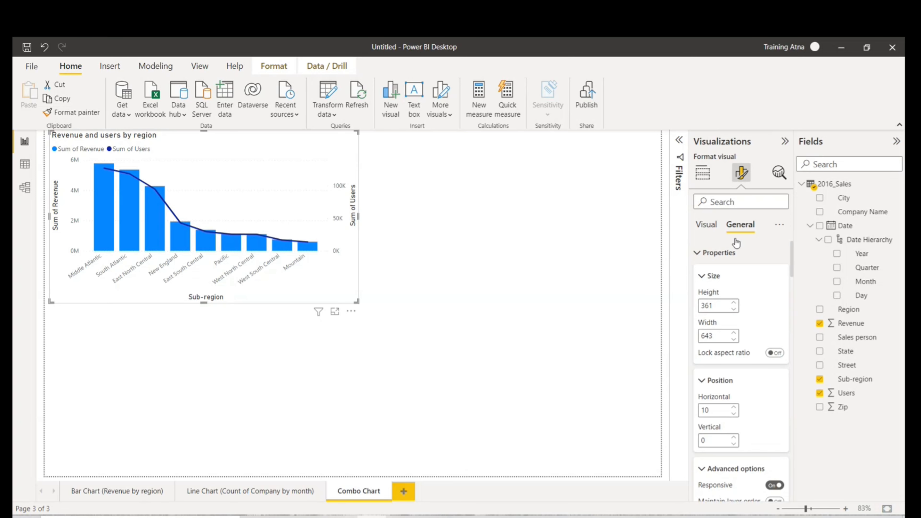
Test how the combo chart adapts with Responsive on by enlarging it to nearly the full page and shrinking it again
{"action": "scroll", "coordinate": [748, 332], "scroll_direction": "down", "scroll_amount": 5}
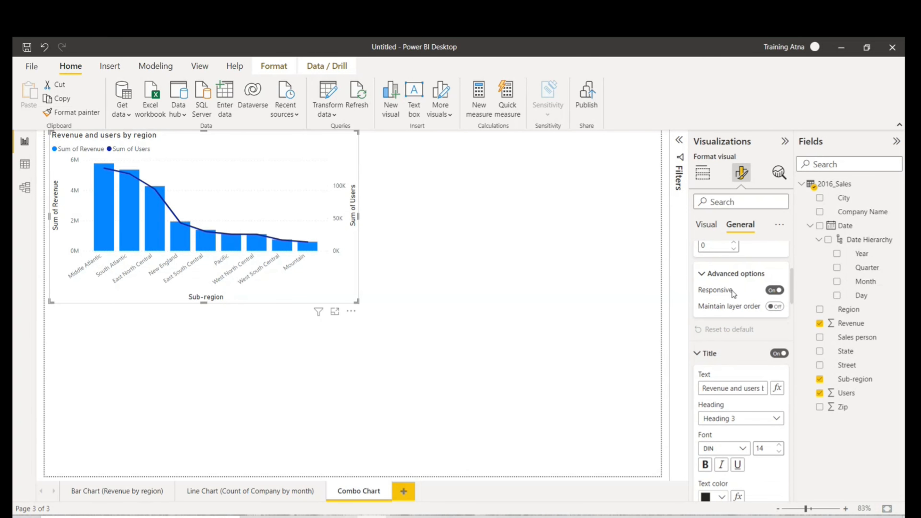
{"action": "left_click_drag", "start_coordinate": [358, 302], "coordinate": [623, 440]}
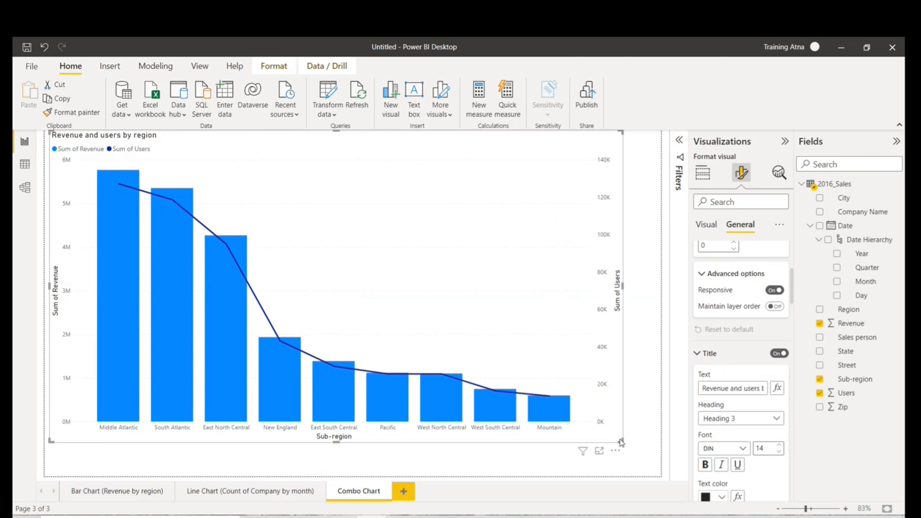
{"action": "left_click_drag", "start_coordinate": [620, 439], "coordinate": [362, 310]}
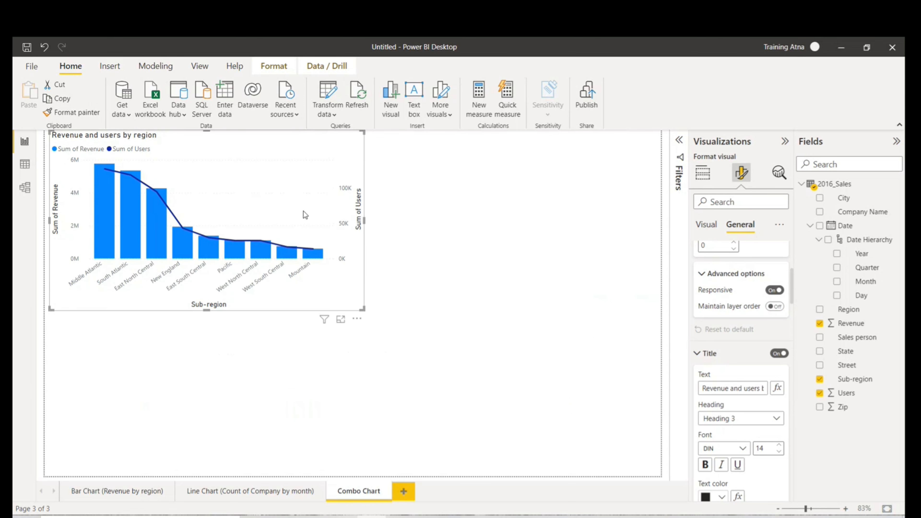
Compare resizing the combo chart with Responsive off and on, leaving Responsive on and the chart slightly enlarged
{"action": "left_click", "coordinate": [774, 290]}
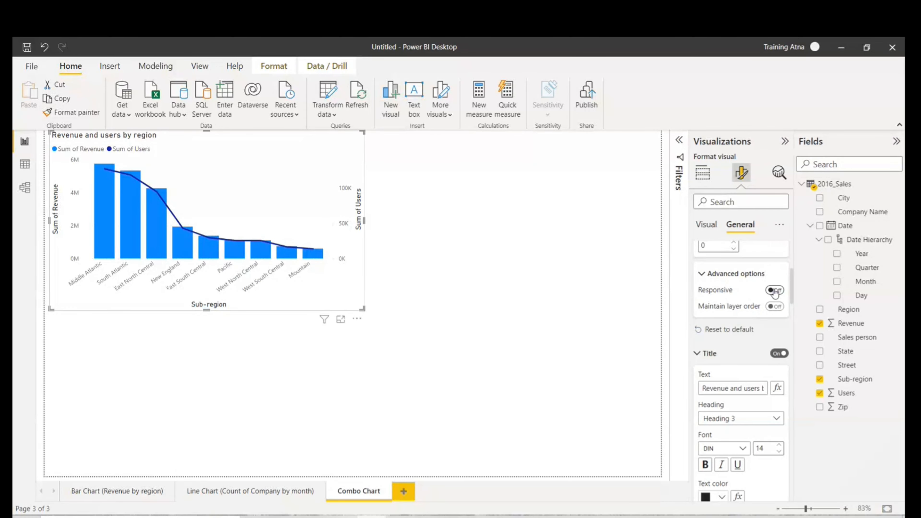
{"action": "left_click_drag", "start_coordinate": [363, 310], "coordinate": [390, 308]}
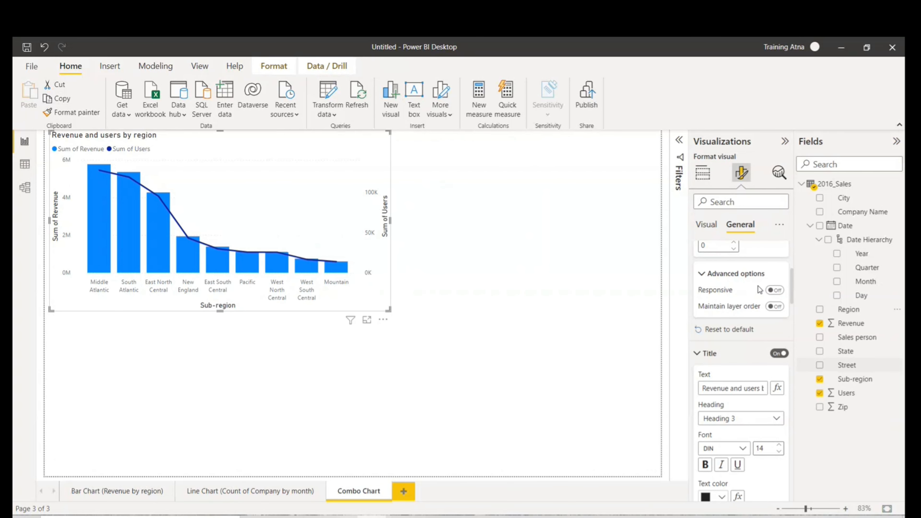
{"action": "left_click", "coordinate": [774, 290]}
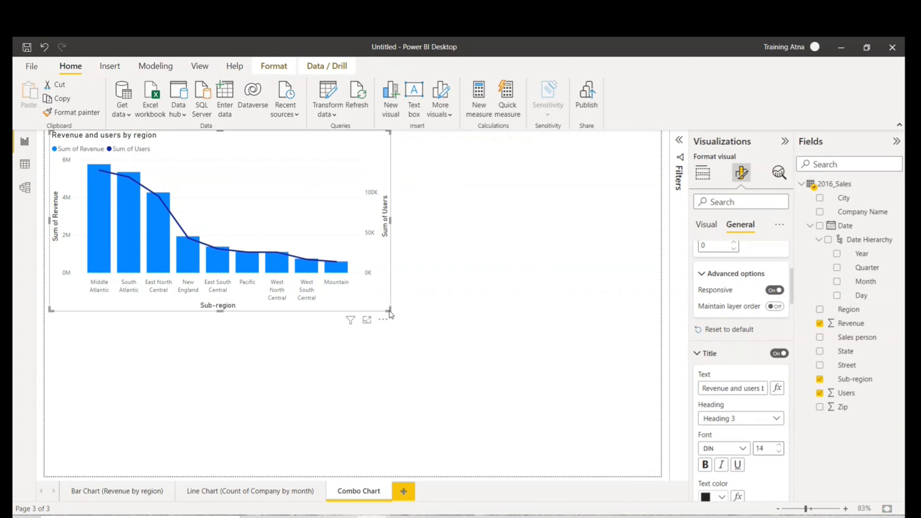
{"action": "left_click_drag", "start_coordinate": [390, 309], "coordinate": [410, 341]}
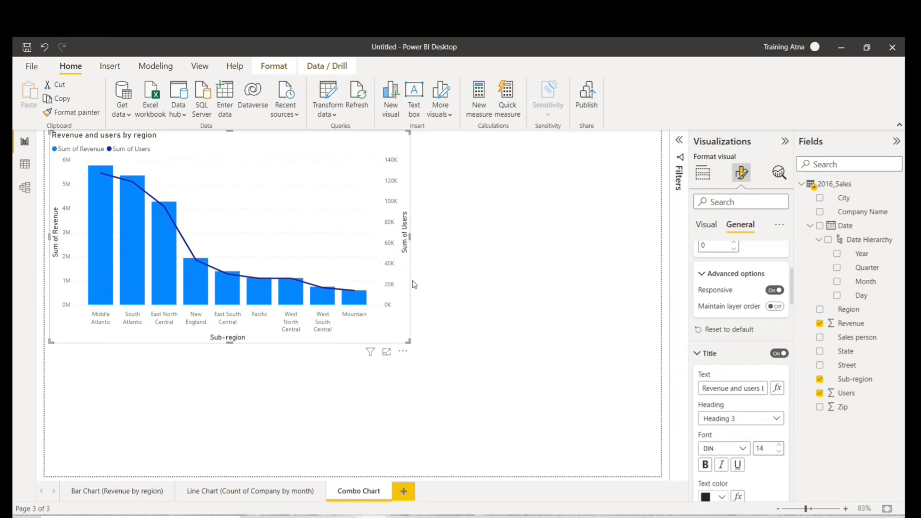
{"action": "left_click", "coordinate": [456, 231]}
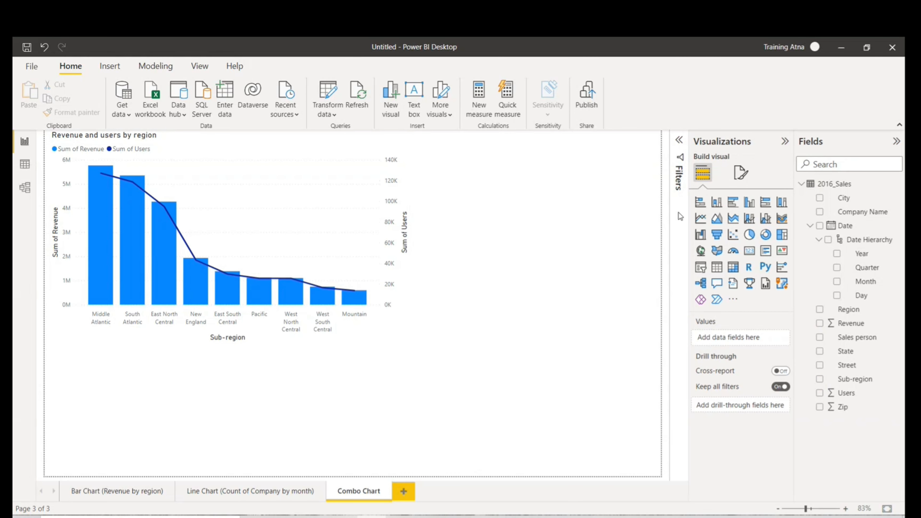
Try the combo chart as a line and clustered column chart and look over its field wells
{"action": "left_click", "coordinate": [290, 192]}
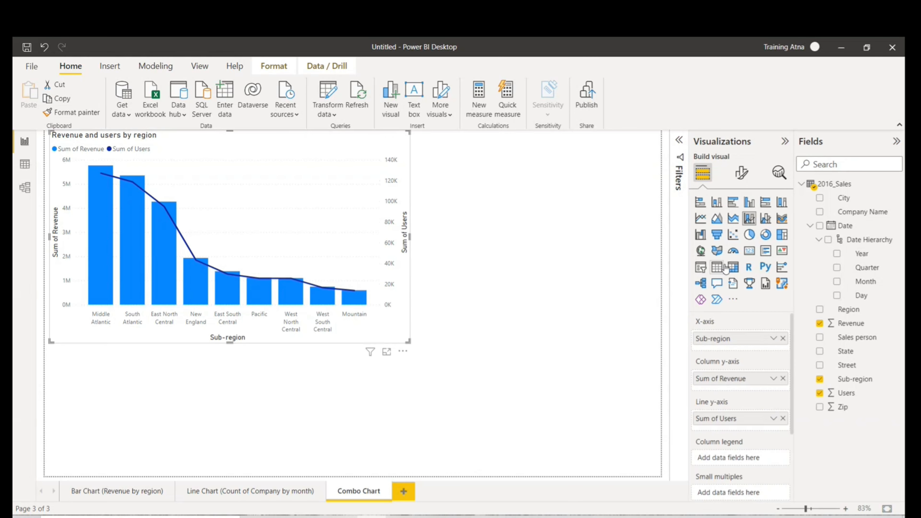
{"action": "left_click", "coordinate": [767, 223]}
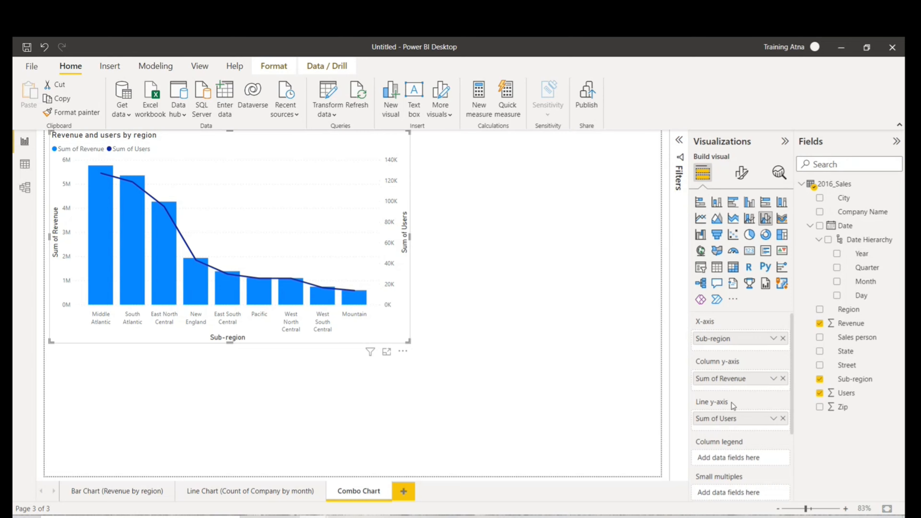
{"action": "scroll", "coordinate": [735, 363], "scroll_direction": "down", "scroll_amount": 2}
{"action": "scroll", "coordinate": [735, 362], "scroll_direction": "down", "scroll_amount": 2}
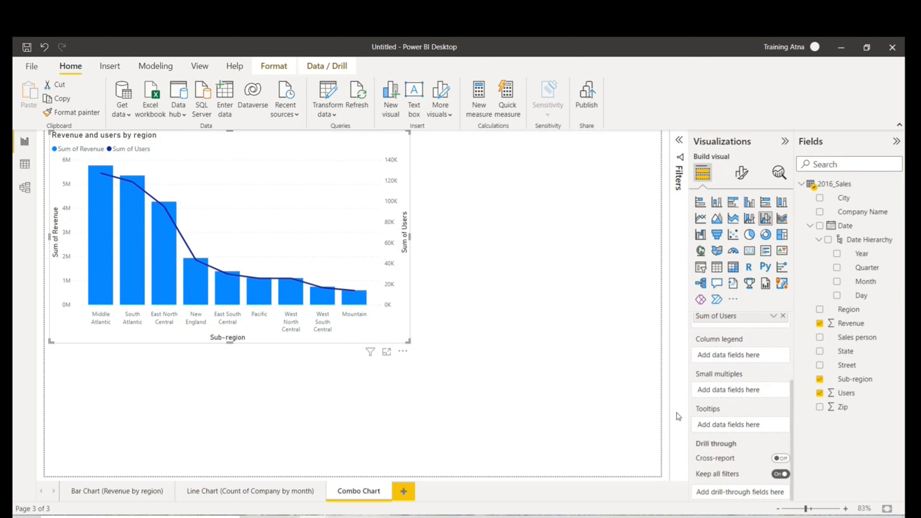
{"action": "scroll", "coordinate": [743, 392], "scroll_direction": "up", "scroll_amount": 2}
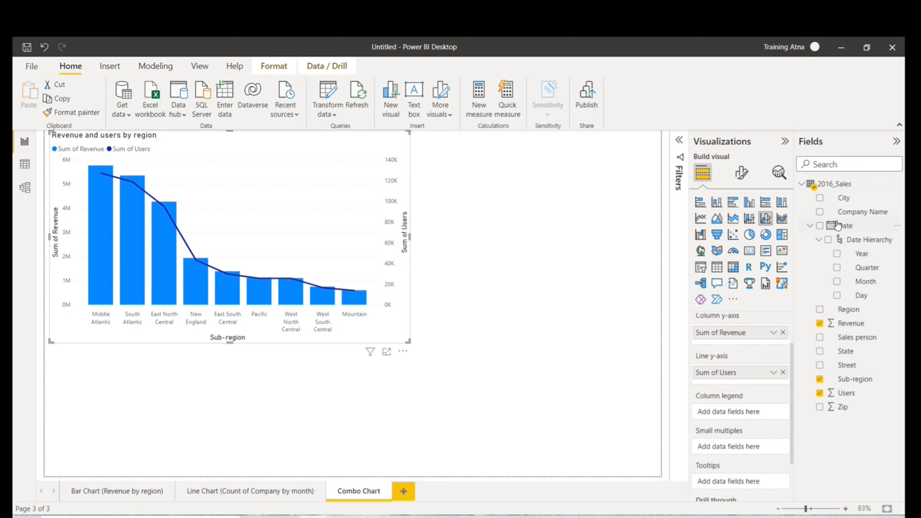
Try State as the combo chart's Column legend, widen the chart to view the thin columns, and remove State again
{"action": "left_click_drag", "start_coordinate": [847, 357], "coordinate": [741, 421]}
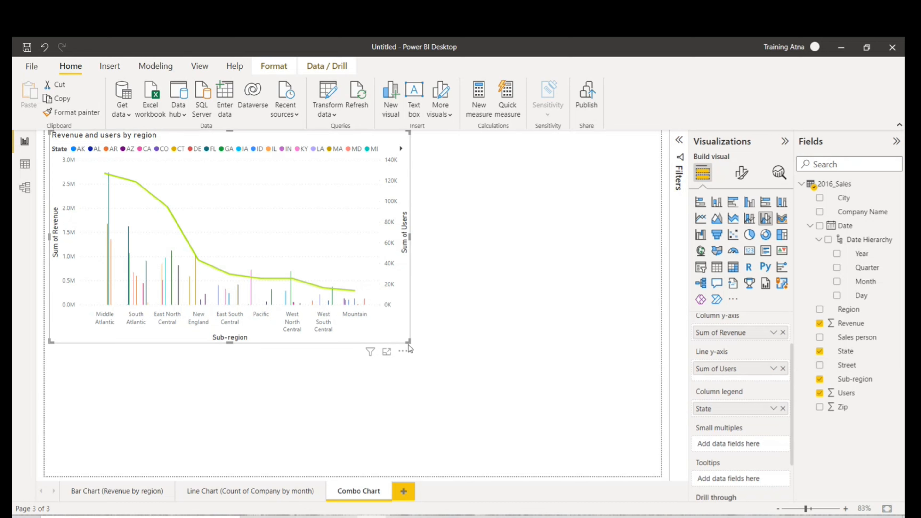
{"action": "left_click_drag", "start_coordinate": [409, 340], "coordinate": [630, 380]}
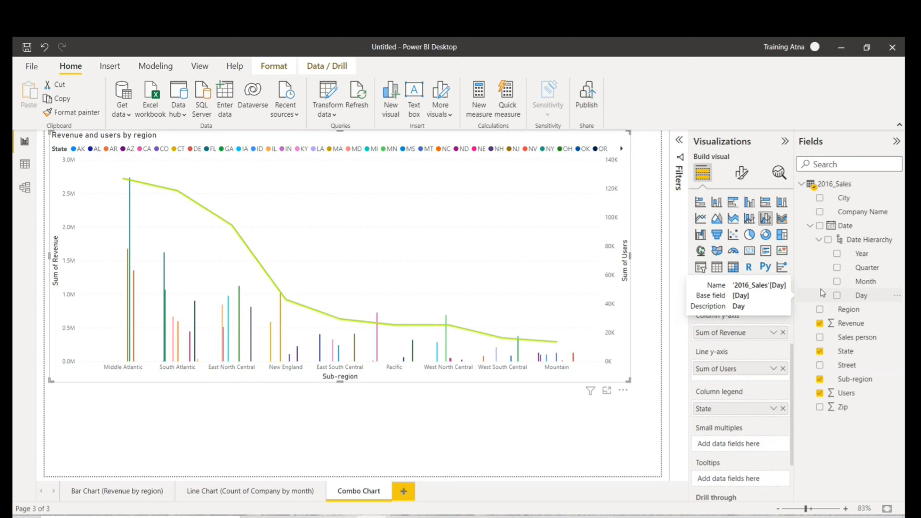
{"action": "left_click", "coordinate": [783, 408]}
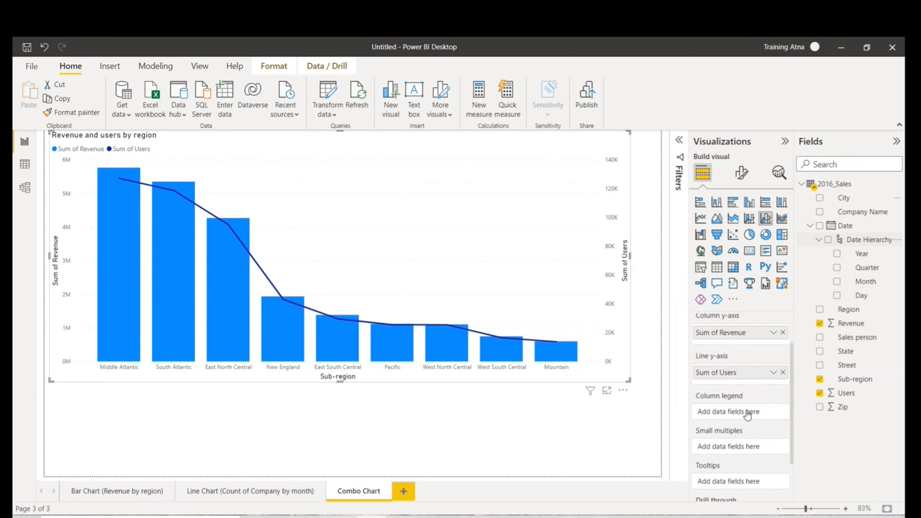
Set City as the combo chart's Column legend and enlarge the chart to nearly the full page
{"action": "left_click_drag", "start_coordinate": [747, 414], "coordinate": [746, 414]}
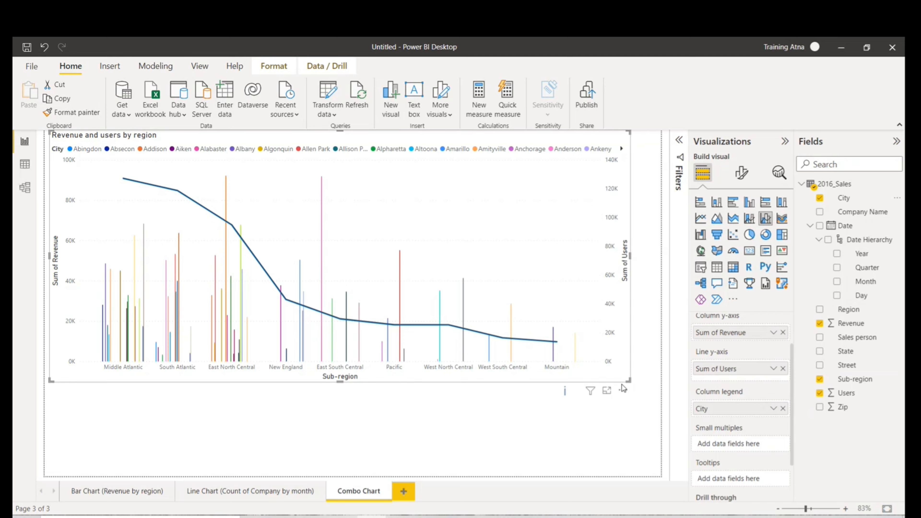
{"action": "left_click_drag", "start_coordinate": [628, 386], "coordinate": [659, 448]}
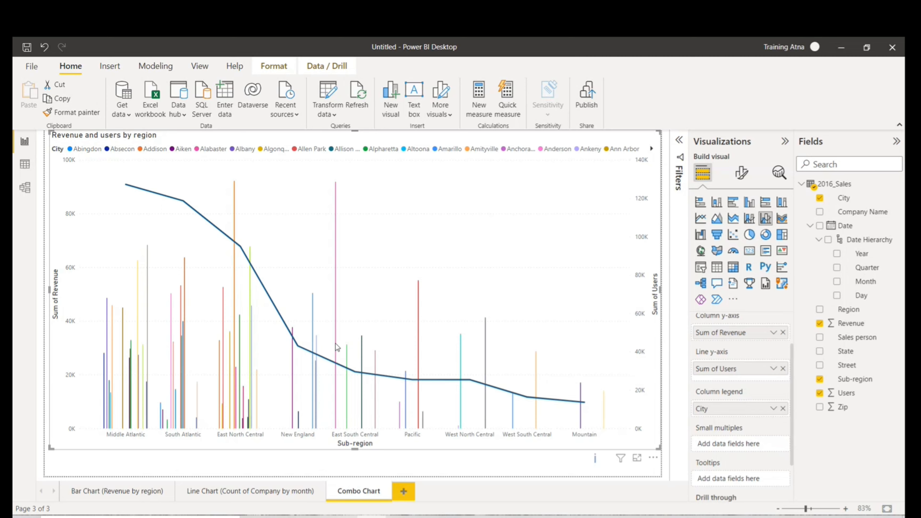
Add City to the combo chart's Tooltips
{"action": "mouse_move", "coordinate": [300, 348]}
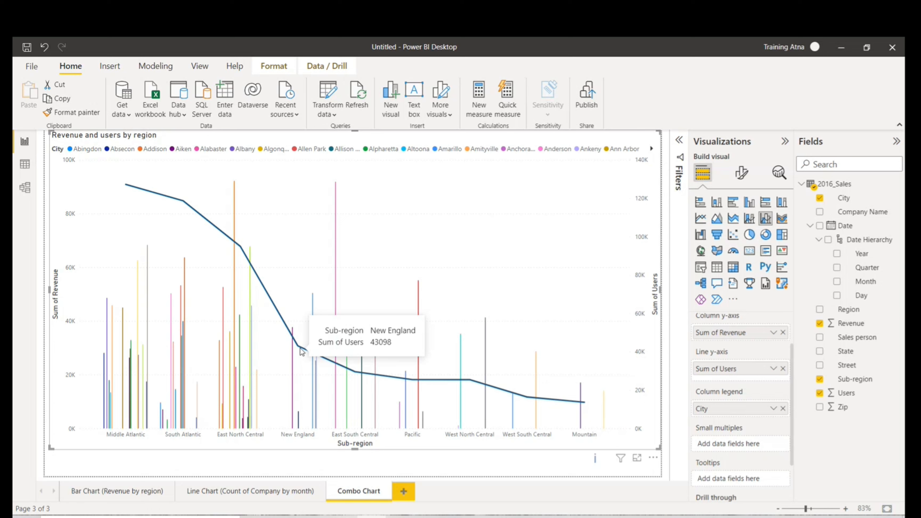
{"action": "mouse_move", "coordinate": [126, 188]}
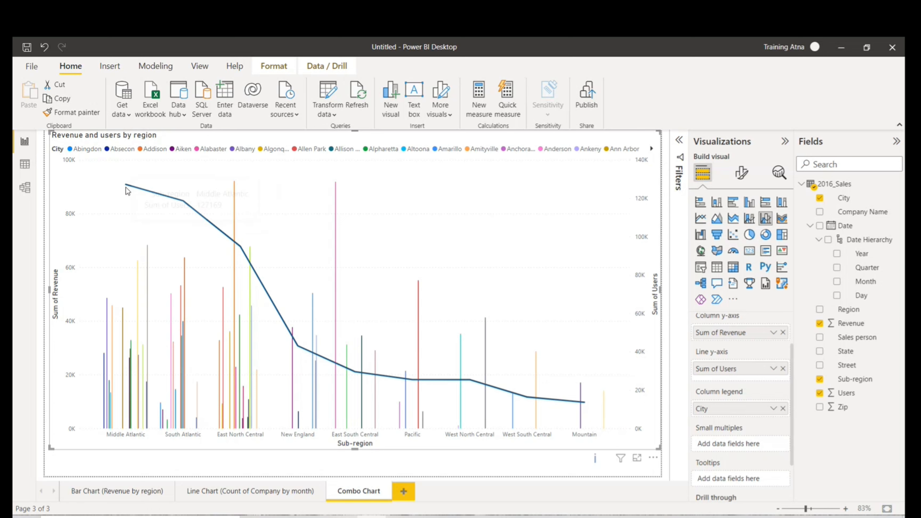
{"action": "left_click_drag", "start_coordinate": [841, 201], "coordinate": [736, 479]}
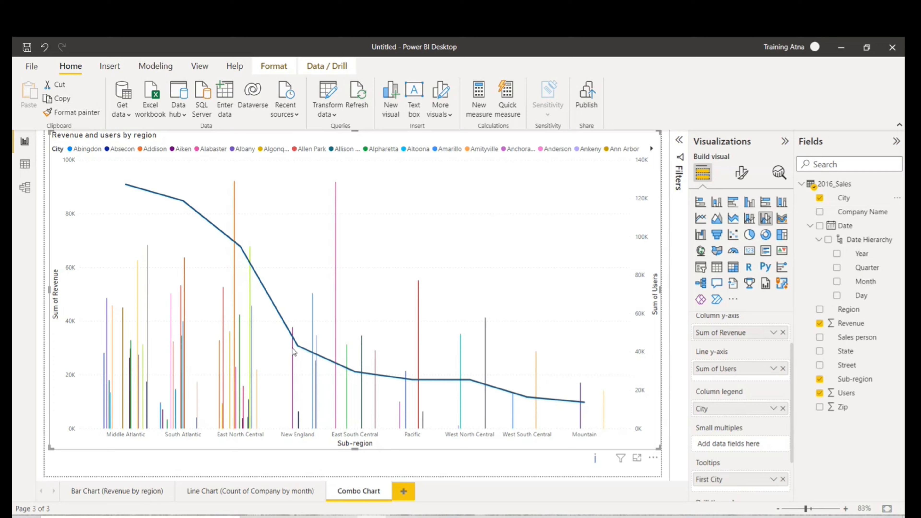
{"action": "mouse_move", "coordinate": [328, 360]}
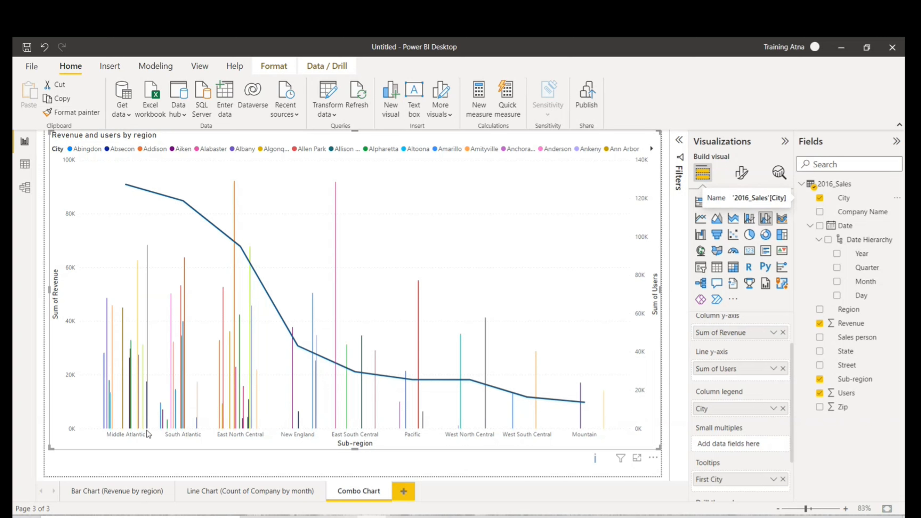
Change the combo chart back to a line and stacked column chart and remove City from its Column legend
{"action": "scroll", "coordinate": [762, 392], "scroll_direction": "up", "scroll_amount": 2}
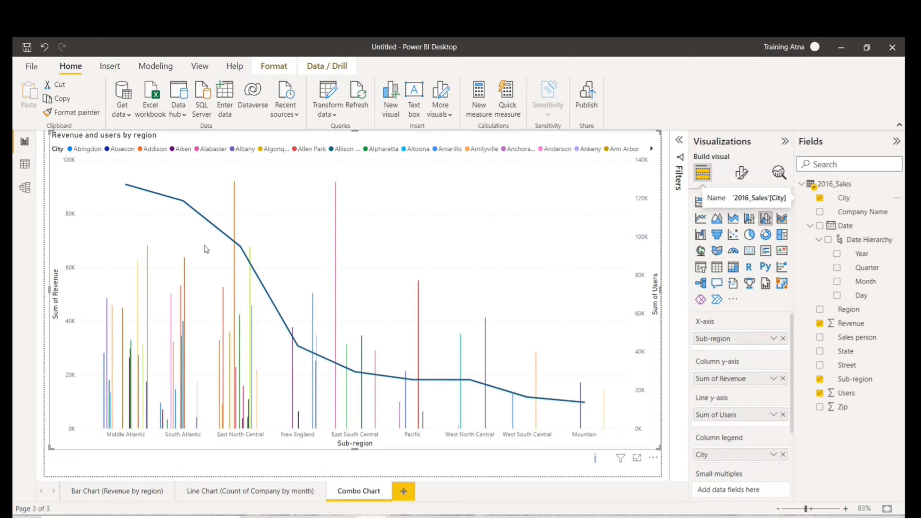
{"action": "left_click", "coordinate": [750, 222]}
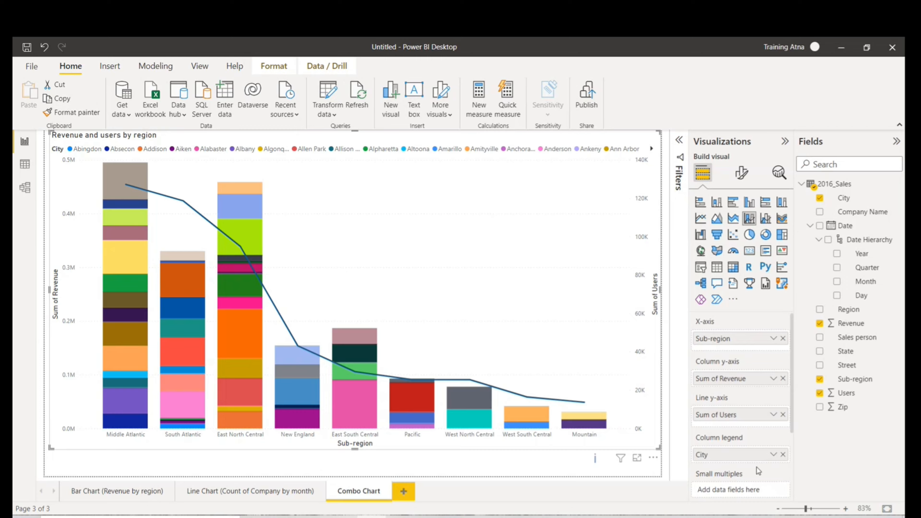
{"action": "left_click", "coordinate": [784, 455]}
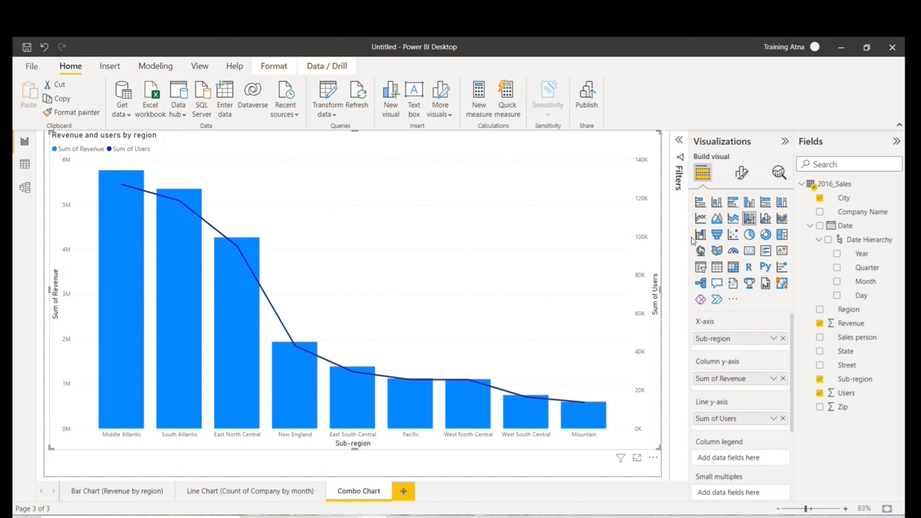
Add a new report page and rename it Ribbon Chart
{"action": "left_click", "coordinate": [404, 492]}
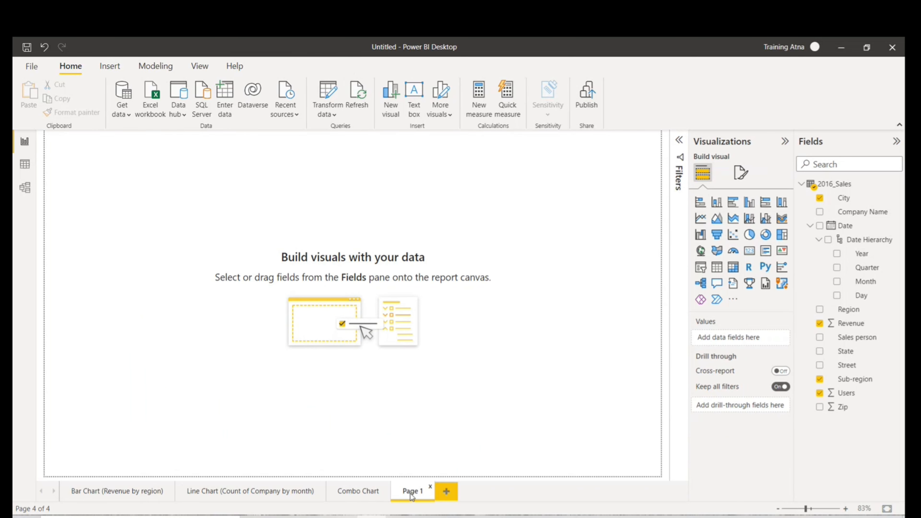
{"action": "left_click", "coordinate": [368, 495]}
{"action": "right_click", "coordinate": [413, 491]}
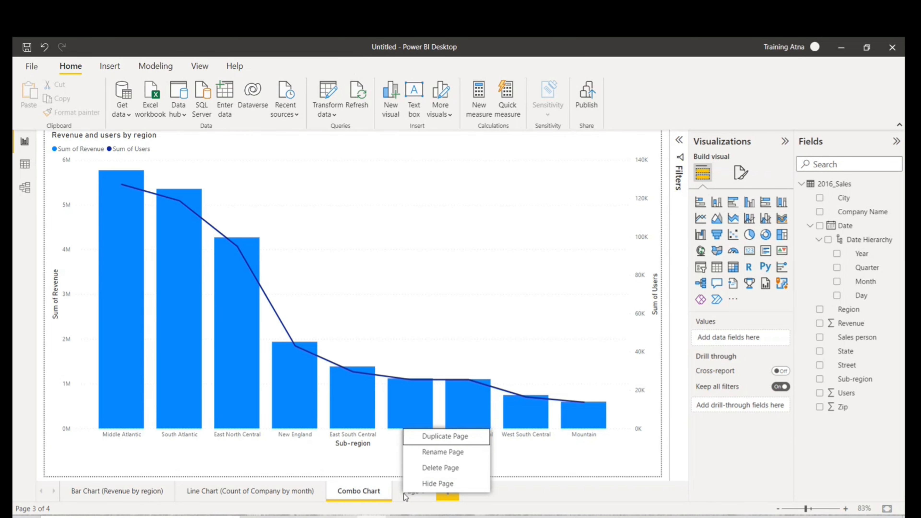
{"action": "left_click", "coordinate": [420, 452]}
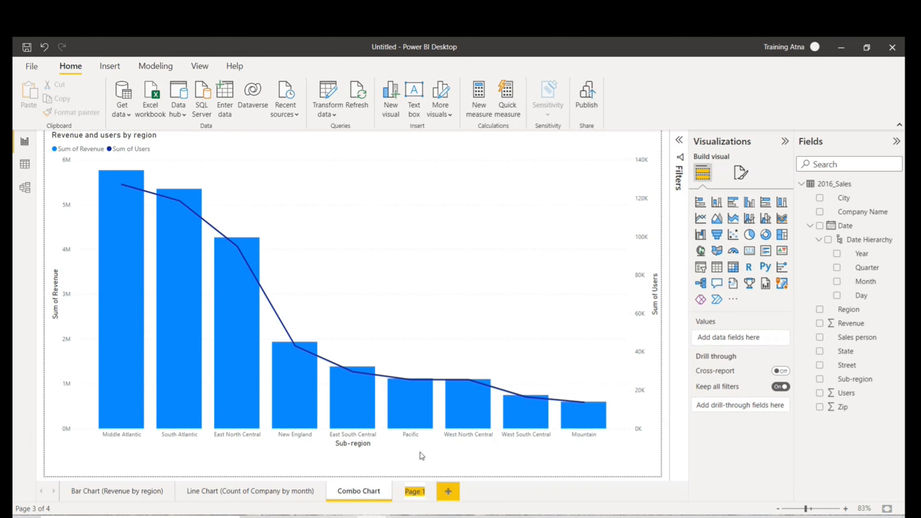
{"action": "type", "text": "Ribbon CH"}
{"action": "key", "text": "BackSpace"}
{"action": "type", "text": "hart"}
{"action": "key", "text": "Return"}
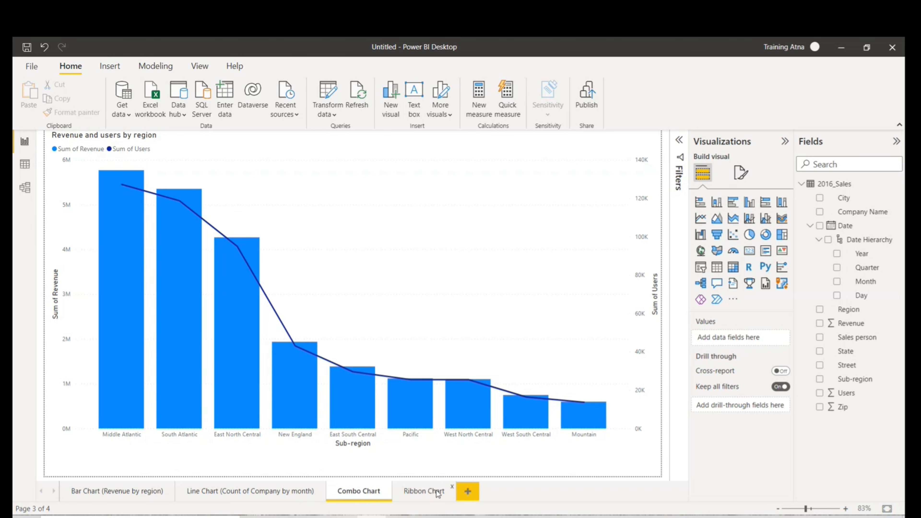
Try to copy the company-count area chart from the Line Chart page onto the empty Ribbon Chart page
{"action": "left_click", "coordinate": [410, 492]}
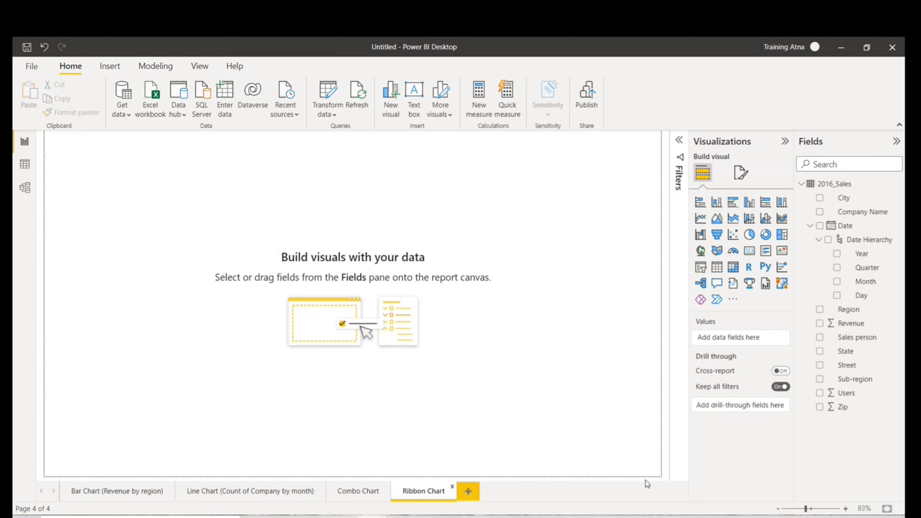
{"action": "left_click", "coordinate": [253, 486]}
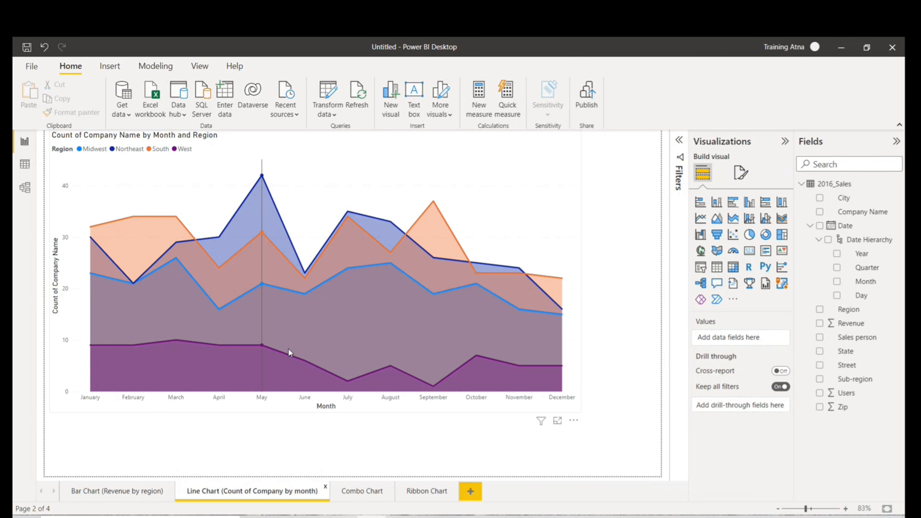
{"action": "mouse_move", "coordinate": [263, 391]}
{"action": "left_click", "coordinate": [208, 401]}
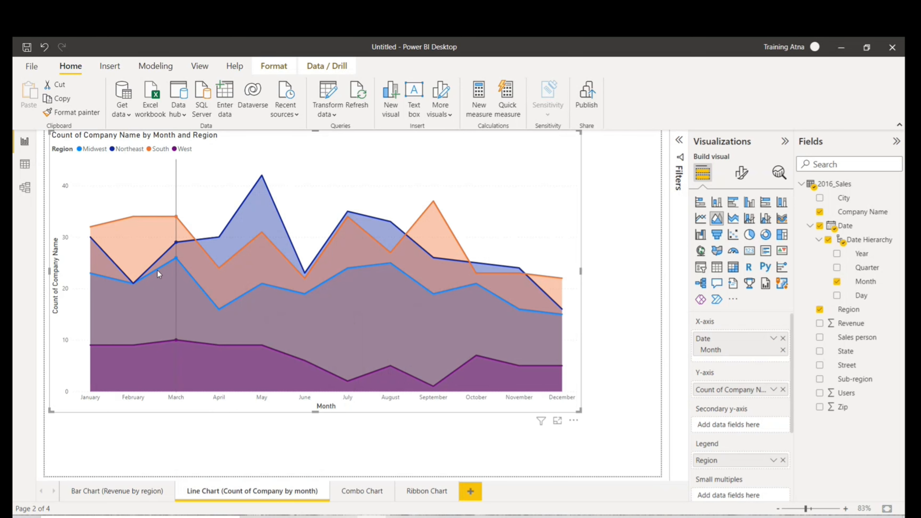
{"action": "left_click", "coordinate": [424, 491]}
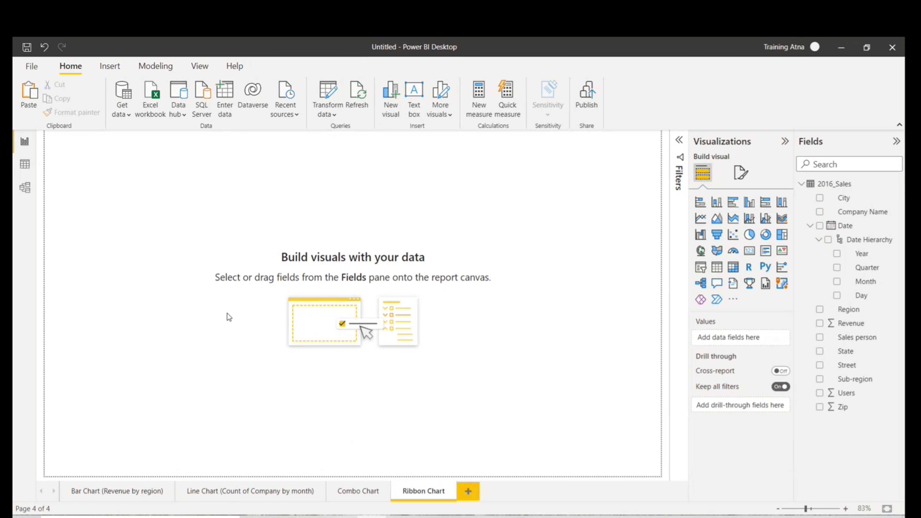
{"action": "left_click", "coordinate": [250, 490]}
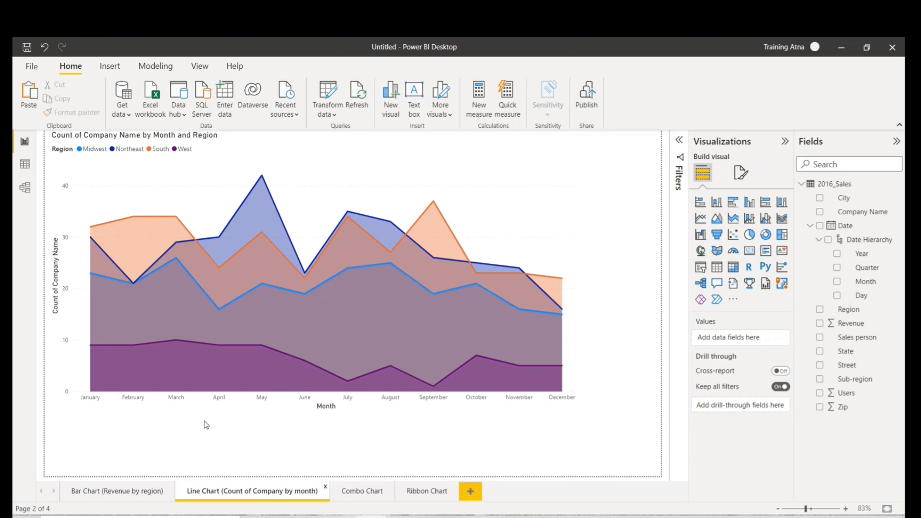
{"action": "left_click", "coordinate": [205, 410]}
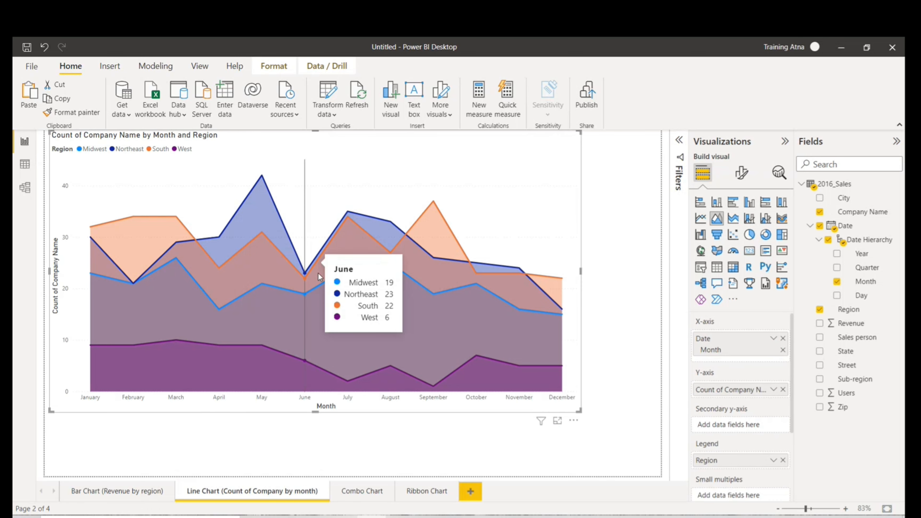
{"action": "left_click", "coordinate": [424, 490]}
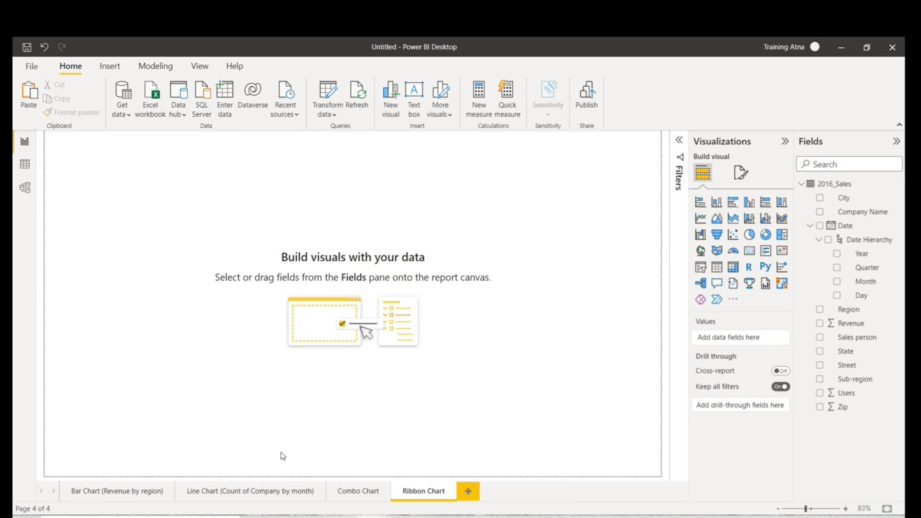
Try the area chart's own copy option as a way to bring it onto the empty Ribbon Chart page
{"action": "left_click", "coordinate": [256, 492]}
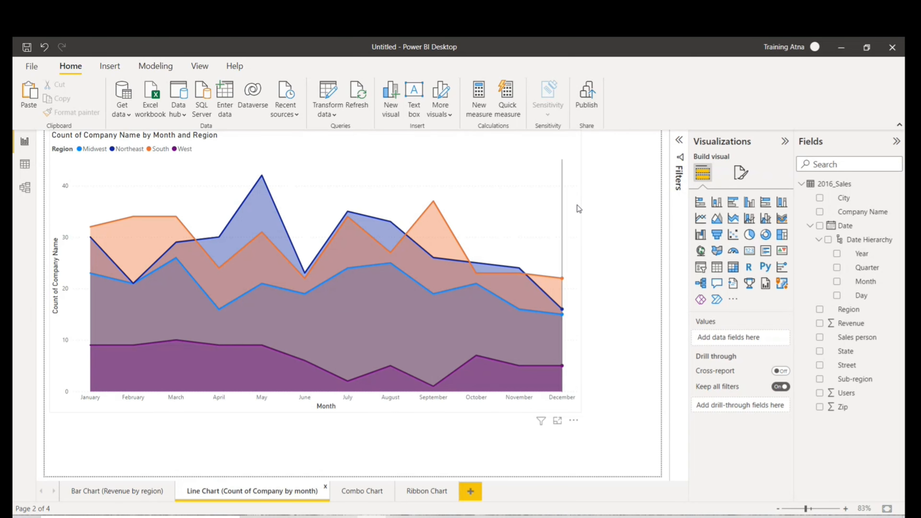
{"action": "right_click", "coordinate": [573, 145]}
{"action": "mouse_move", "coordinate": [610, 199]}
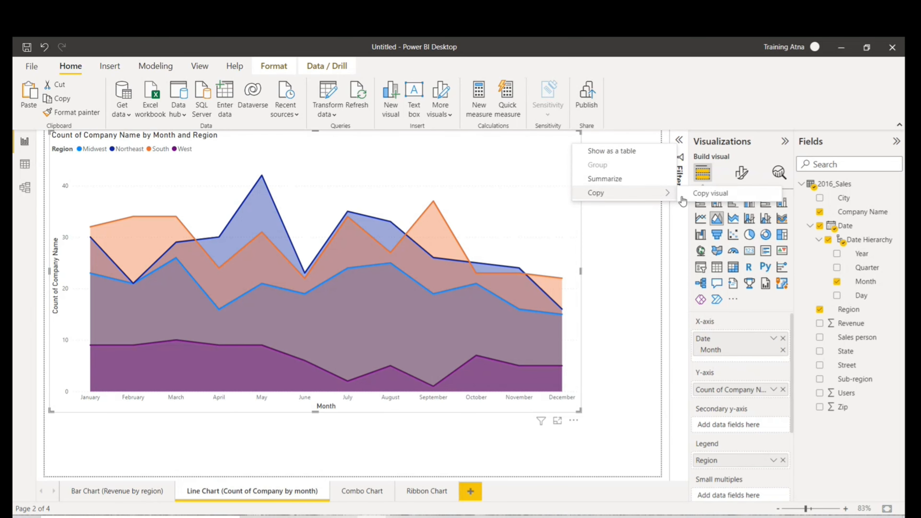
{"action": "key", "text": "Escape"}
{"action": "left_click", "coordinate": [427, 491]}
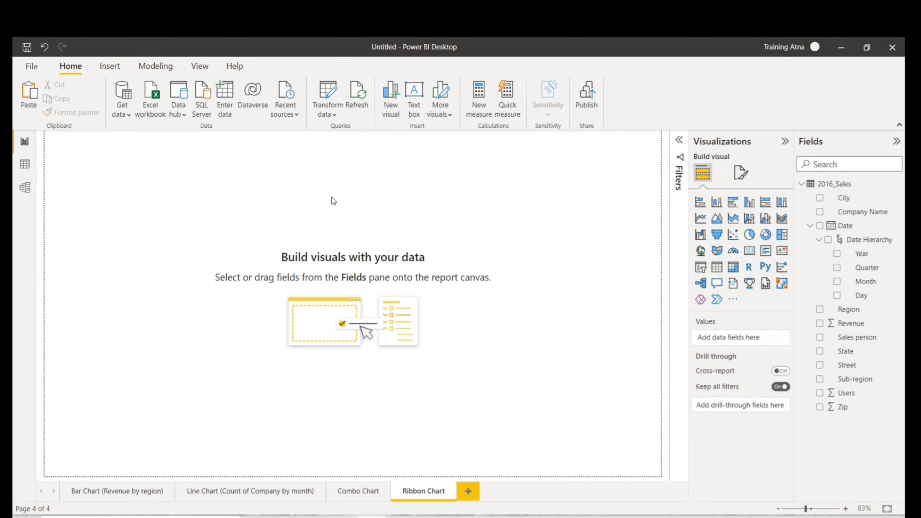
{"action": "left_click", "coordinate": [110, 68]}
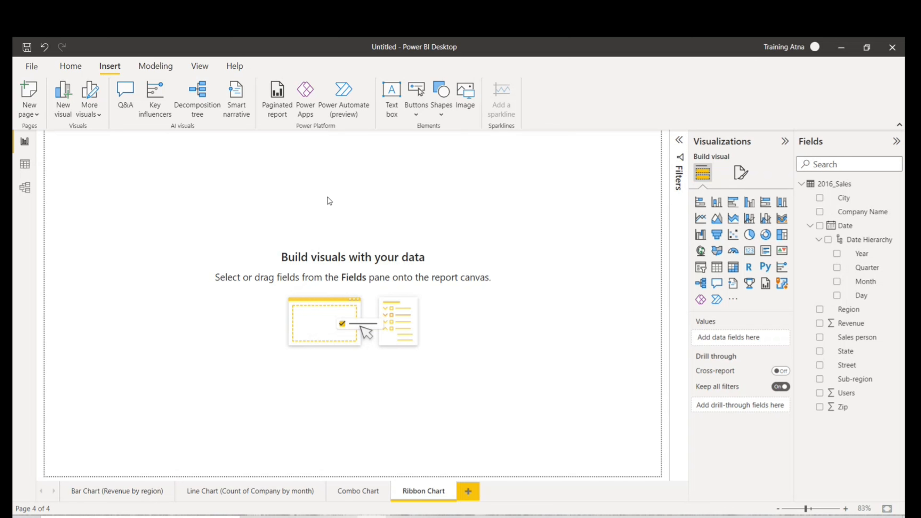
Duplicate the "Line Chart (Count of Company by month)" page and rename the copy "Ribbon Chart"
{"action": "left_click", "coordinate": [232, 494]}
{"action": "right_click", "coordinate": [264, 491]}
{"action": "left_click", "coordinate": [273, 441]}
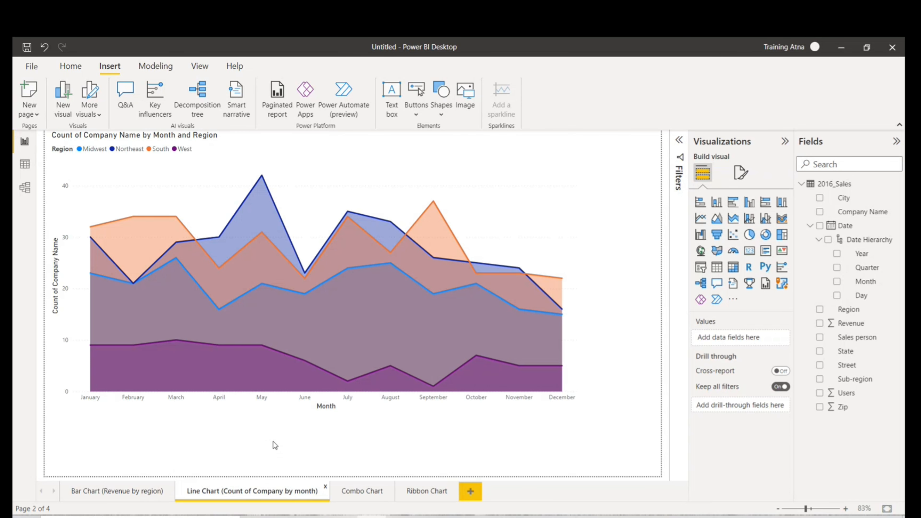
{"action": "right_click", "coordinate": [515, 492]}
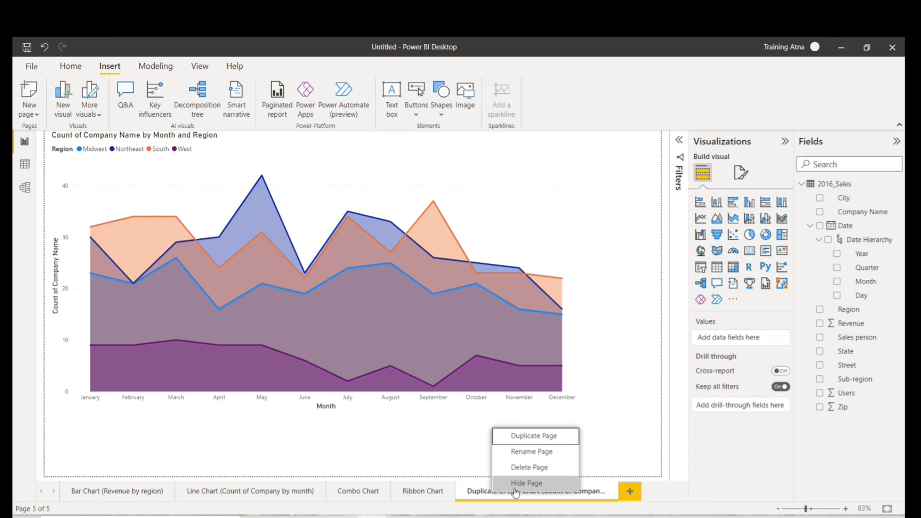
{"action": "left_click", "coordinate": [538, 454]}
{"action": "type", "text": "Ribbon Chart"}
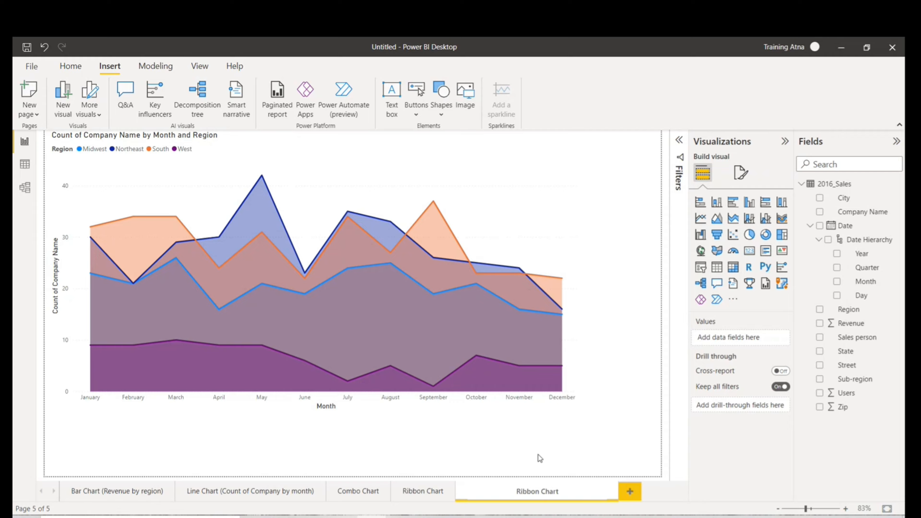
{"action": "left_click", "coordinate": [660, 242]}
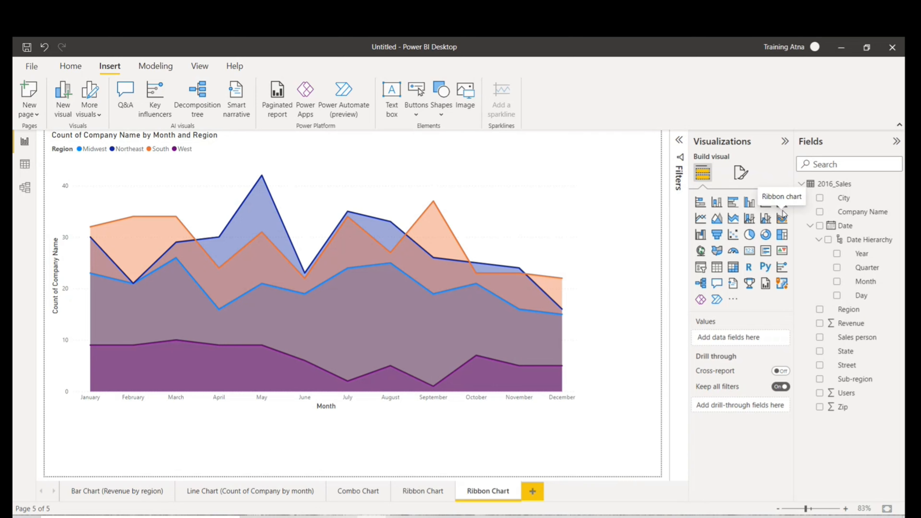
{"action": "left_click", "coordinate": [782, 219]}
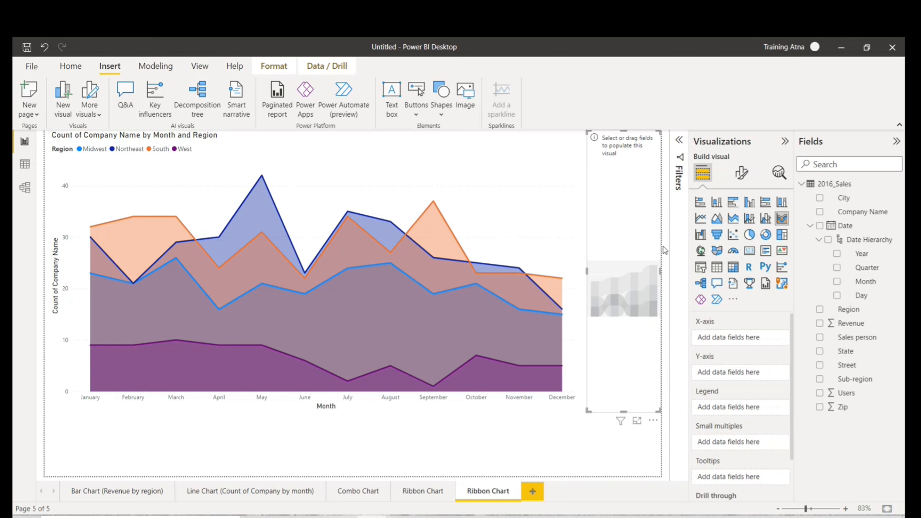
{"action": "left_click", "coordinate": [653, 420]}
{"action": "left_click", "coordinate": [674, 434]}
Convert the company-count area chart on the duplicated page to a ribbon chart
{"action": "left_click", "coordinate": [516, 160]}
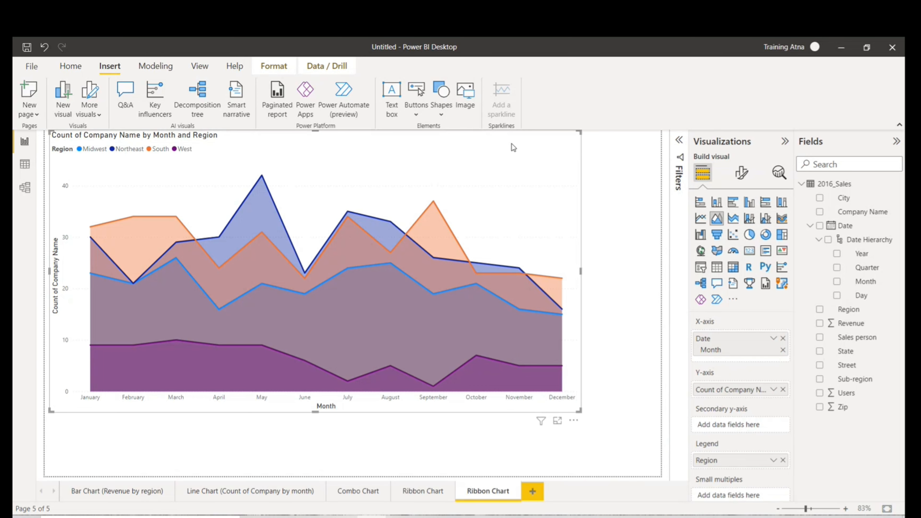
{"action": "left_click", "coordinate": [782, 219]}
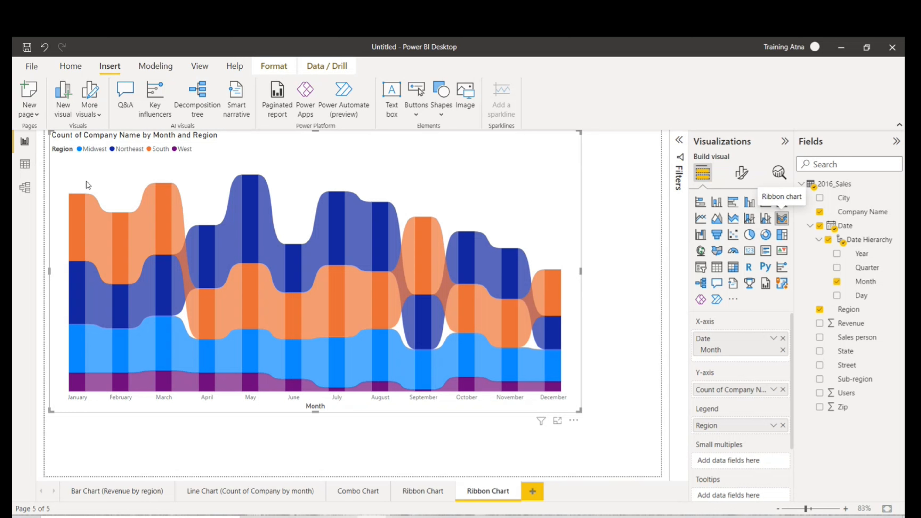
Examine the ribbon chart's monthly region counts and rank changes, comparing them with the area chart on the Line Chart page
{"action": "mouse_move", "coordinate": [376, 329]}
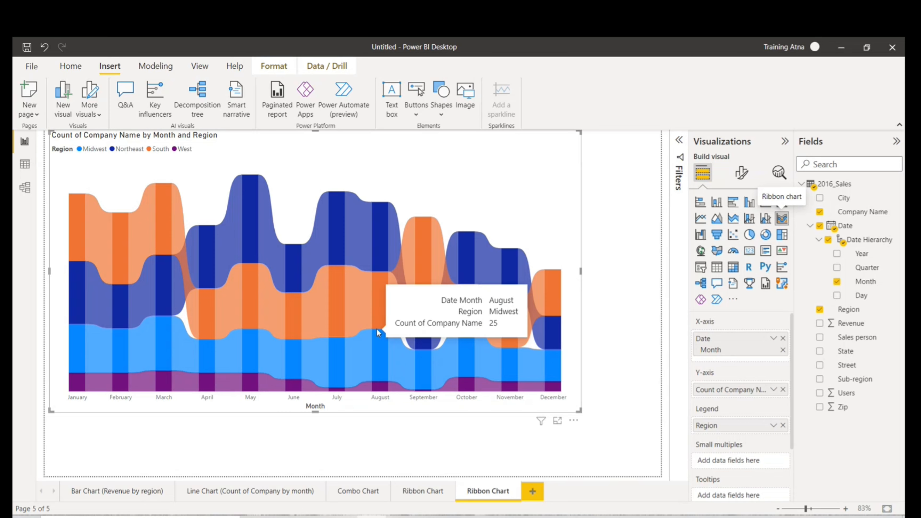
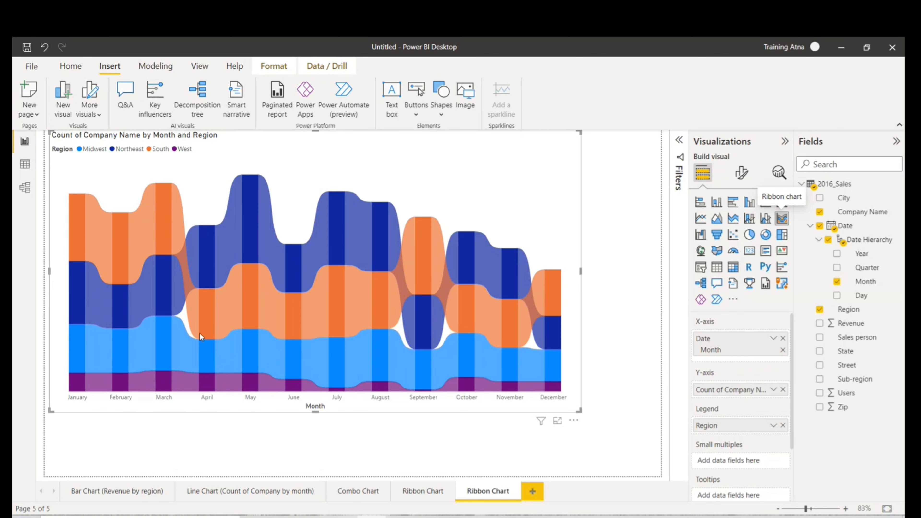
{"action": "mouse_move", "coordinate": [230, 233]}
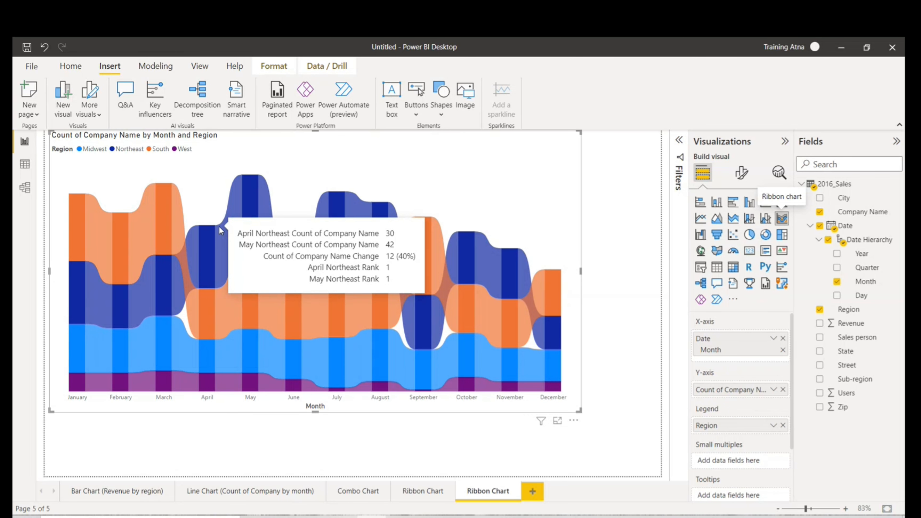
{"action": "left_click", "coordinate": [262, 493]}
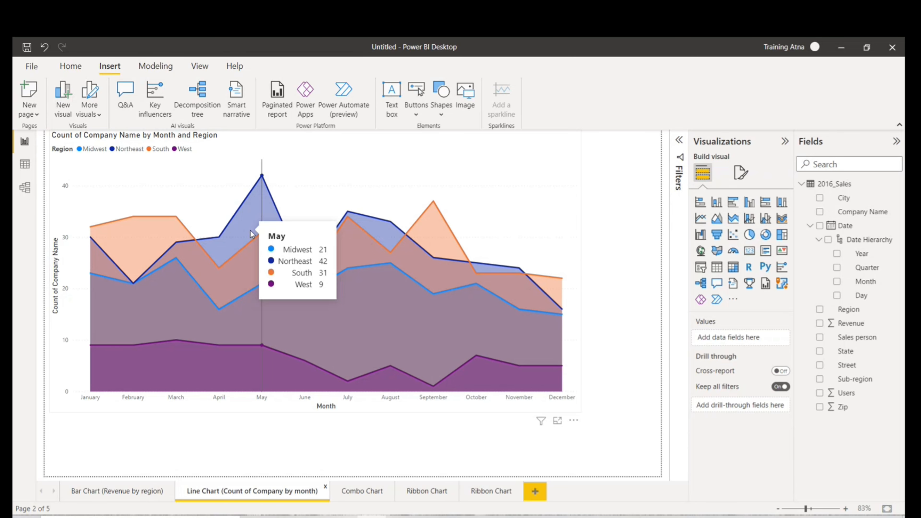
{"action": "left_click", "coordinate": [487, 494]}
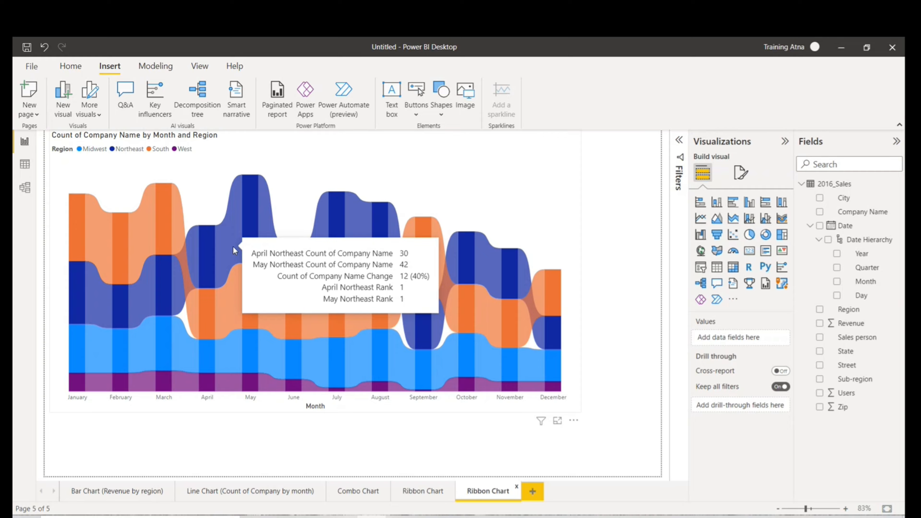
{"action": "mouse_move", "coordinate": [154, 191]}
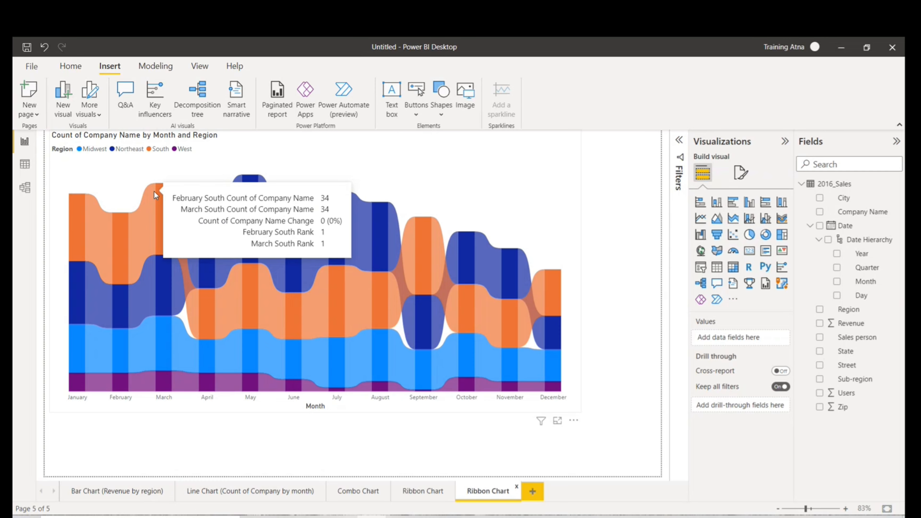
{"action": "mouse_move", "coordinate": [291, 272]}
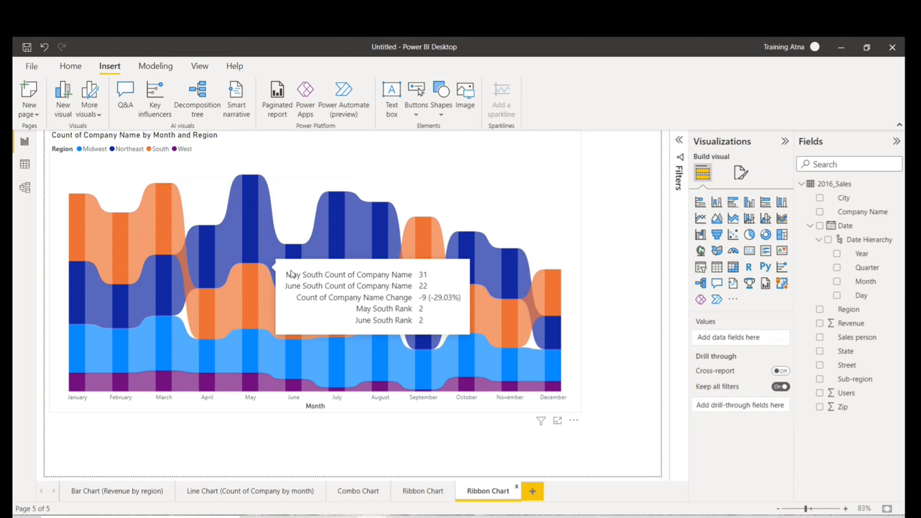
{"action": "mouse_move", "coordinate": [189, 262]}
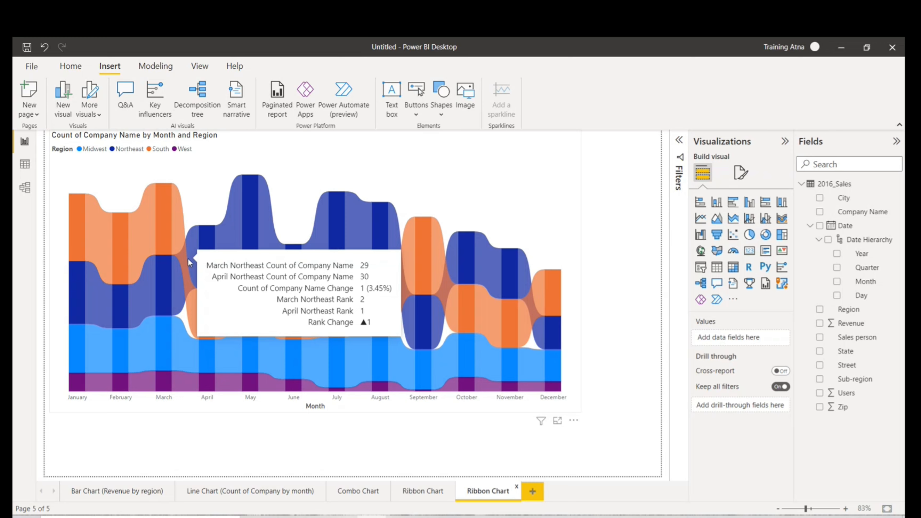
{"action": "left_click", "coordinate": [314, 156]}
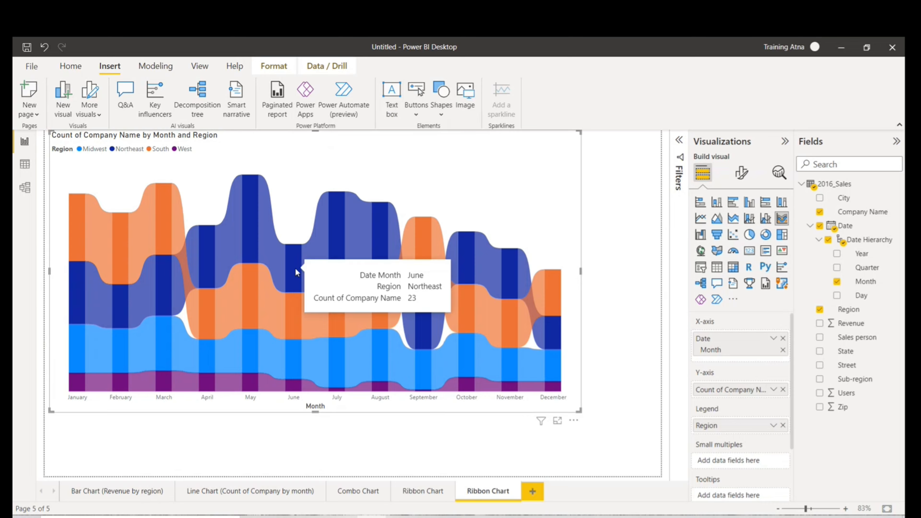
{"action": "mouse_move", "coordinate": [268, 232]}
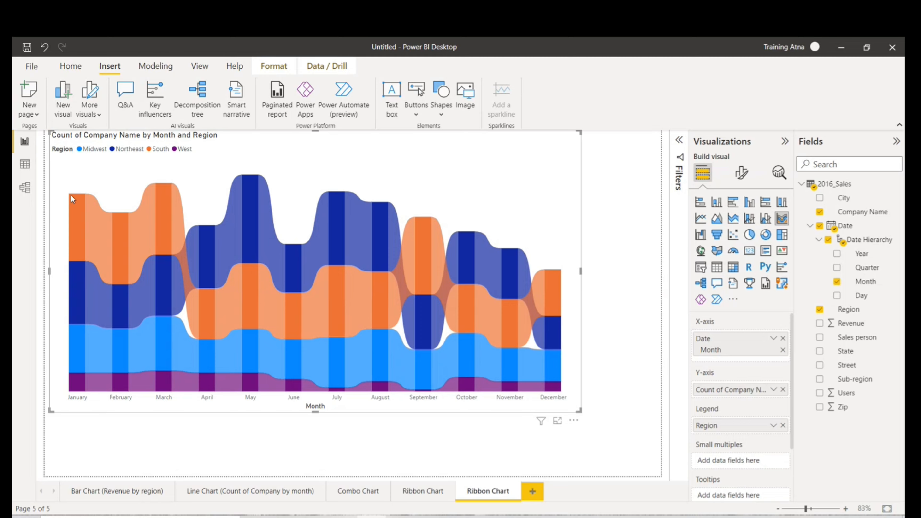
{"action": "mouse_move", "coordinate": [71, 196]}
{"action": "mouse_move", "coordinate": [264, 229]}
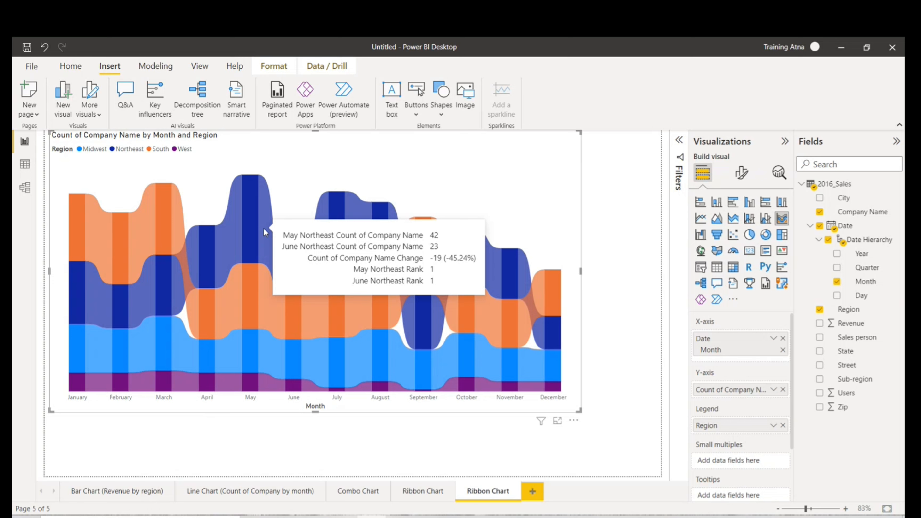
{"action": "mouse_move", "coordinate": [259, 277]}
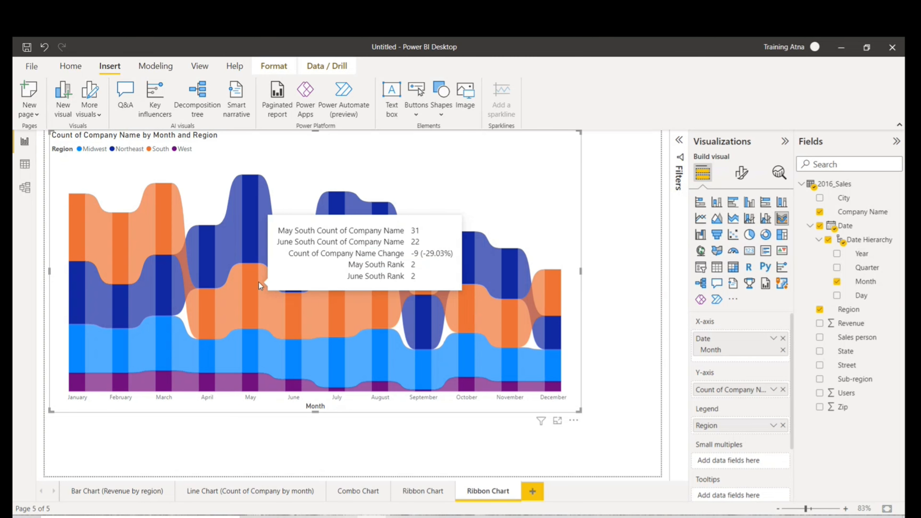
{"action": "mouse_move", "coordinate": [258, 349]}
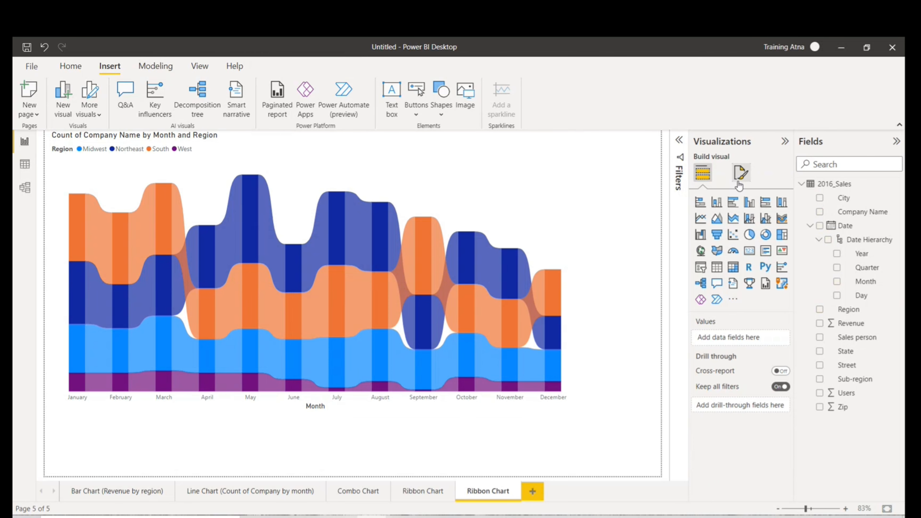
Try the ribbon chart's connector transparency at 100%, then set it to 34%
{"action": "left_click", "coordinate": [751, 173]}
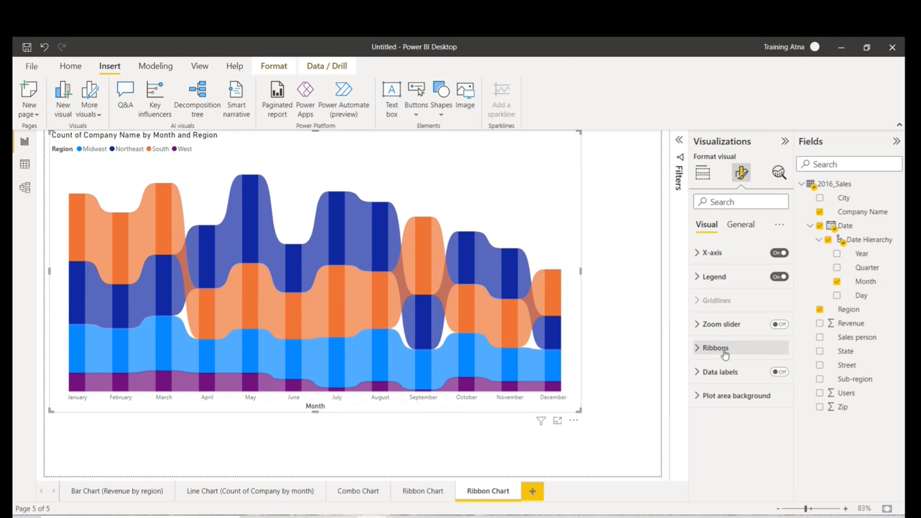
{"action": "left_click", "coordinate": [699, 349]}
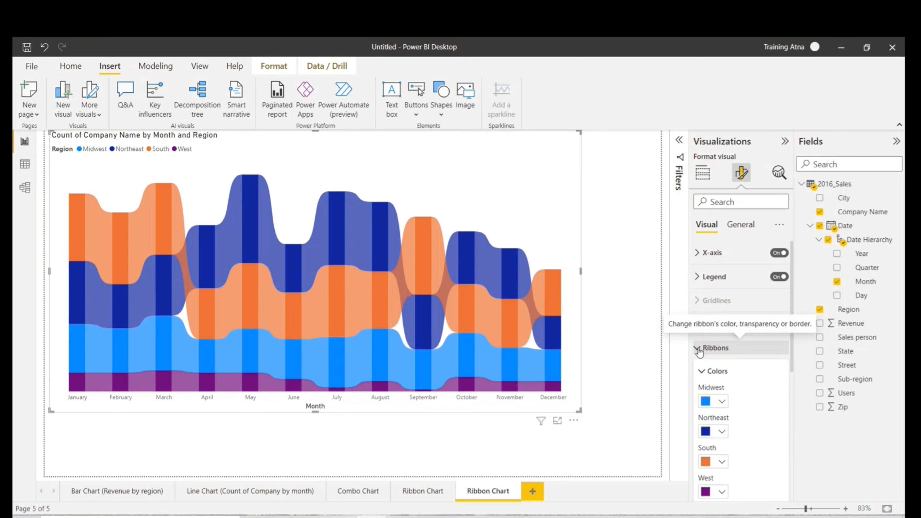
{"action": "scroll", "coordinate": [757, 354], "scroll_direction": "down", "scroll_amount": 3}
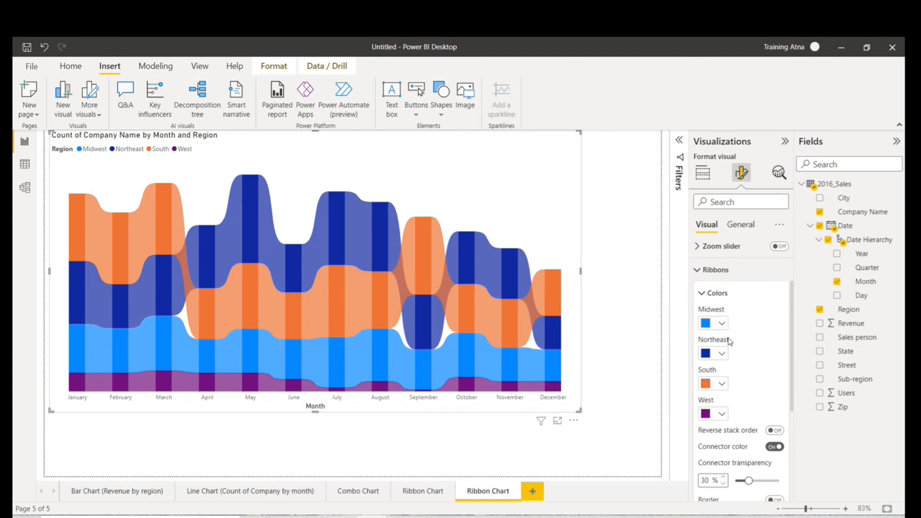
{"action": "scroll", "coordinate": [756, 371], "scroll_direction": "down", "scroll_amount": 1}
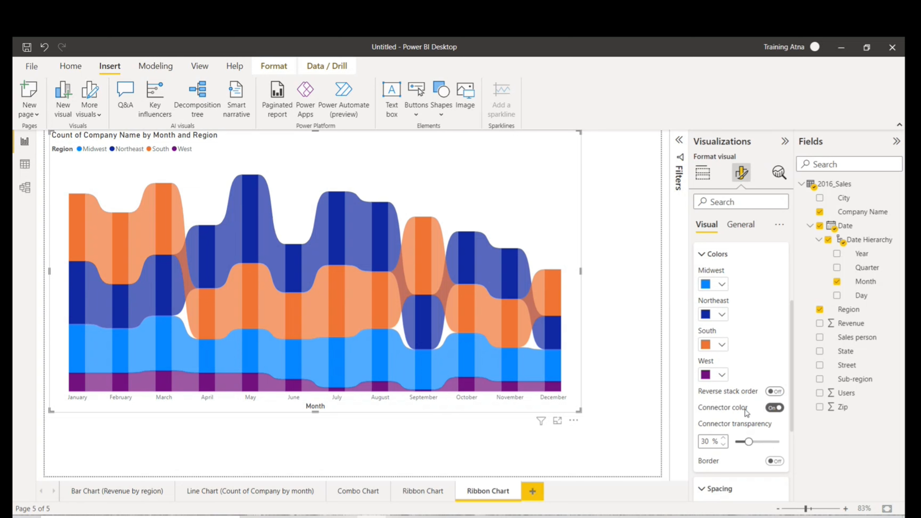
{"action": "left_click_drag", "start_coordinate": [748, 442], "coordinate": [785, 447]}
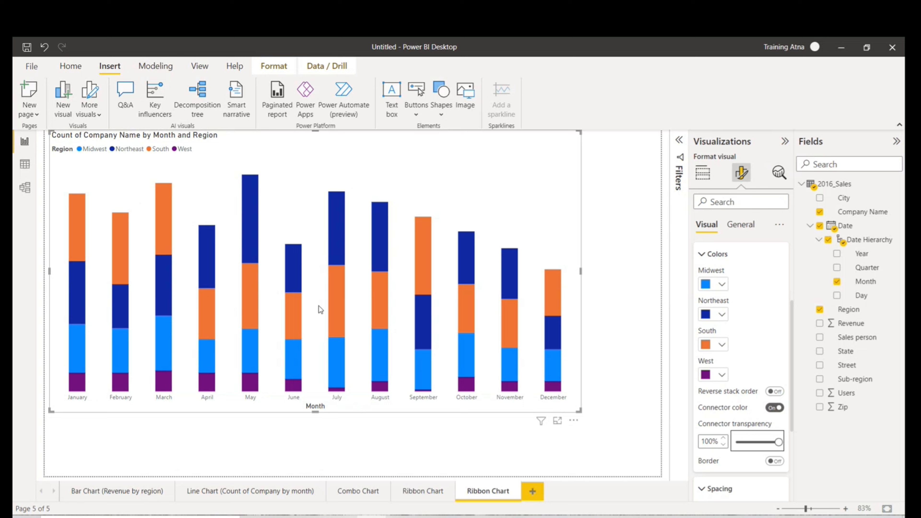
{"action": "mouse_move", "coordinate": [319, 308]}
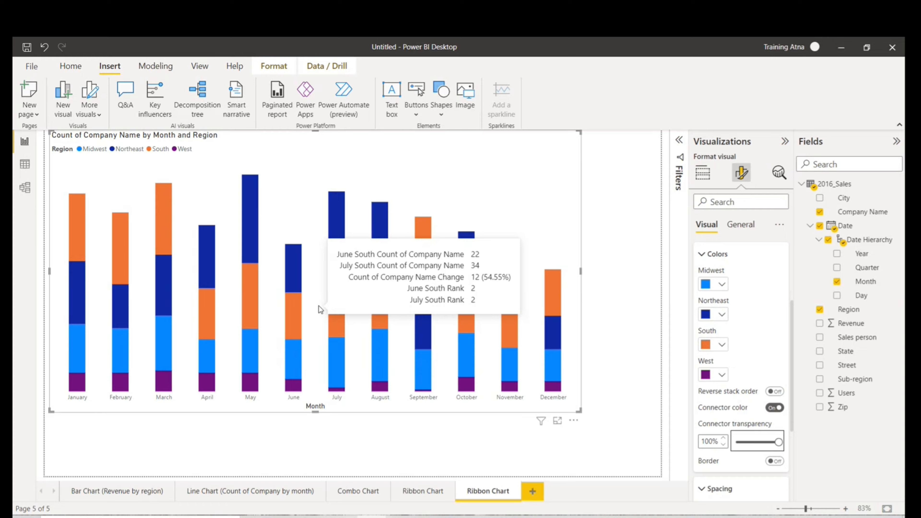
{"action": "left_click_drag", "start_coordinate": [776, 441], "coordinate": [750, 442]}
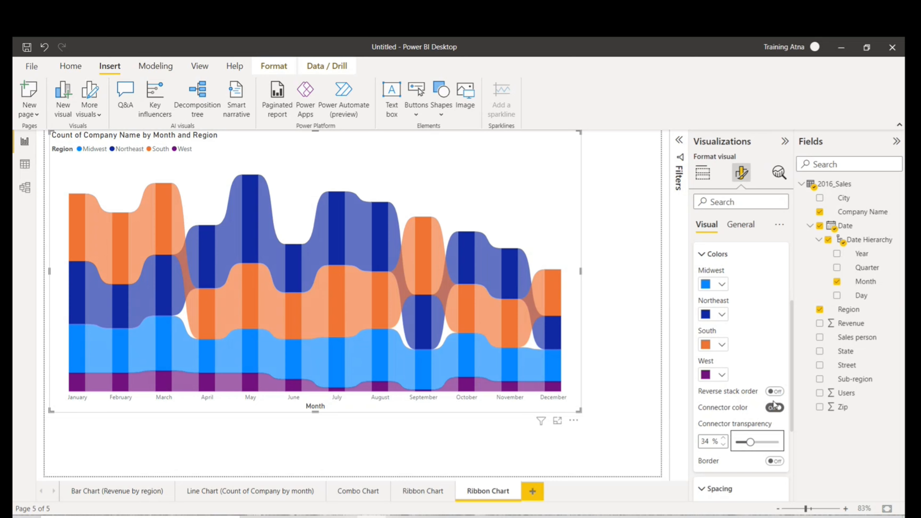
Turn on the ribbon borders and set the spacing between ribbons to 19 px
{"action": "left_click", "coordinate": [774, 461]}
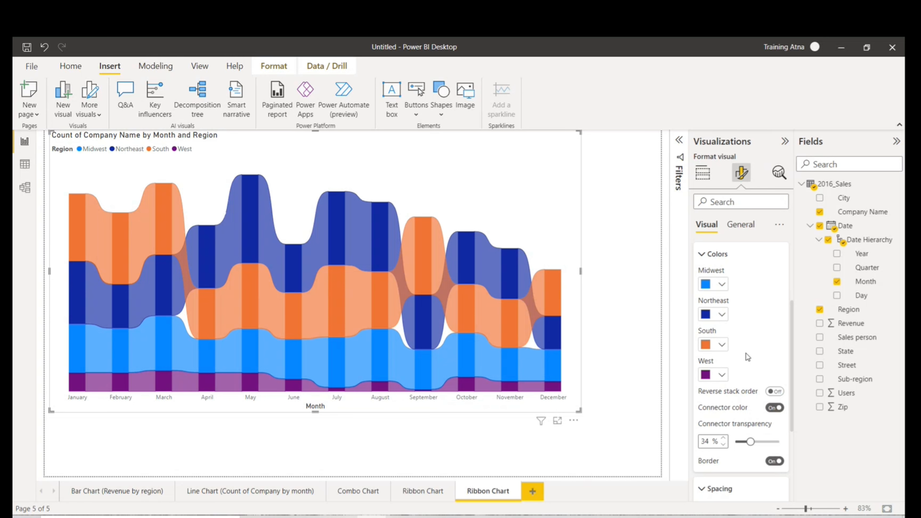
{"action": "scroll", "coordinate": [747, 356], "scroll_direction": "up", "scroll_amount": 2}
{"action": "scroll", "coordinate": [747, 355], "scroll_direction": "down", "scroll_amount": 3}
{"action": "scroll", "coordinate": [747, 356], "scroll_direction": "down", "scroll_amount": 2}
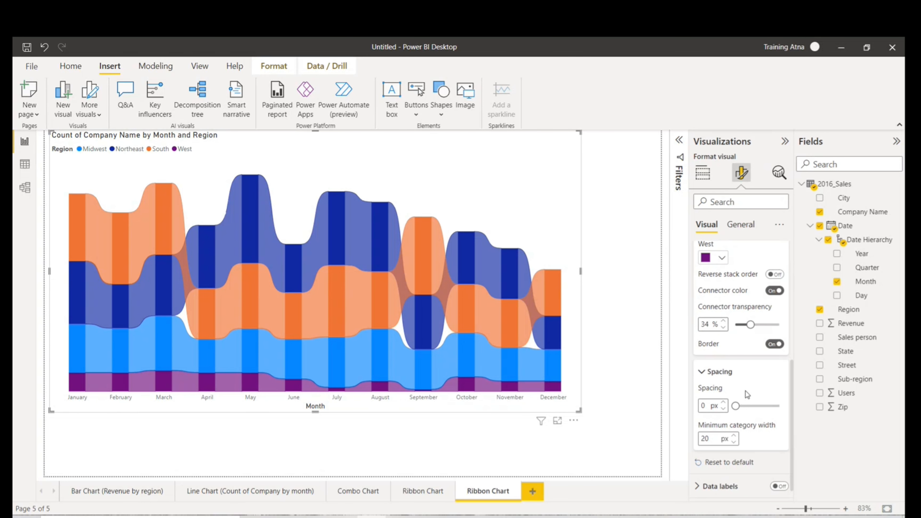
{"action": "left_click_drag", "start_coordinate": [736, 405], "coordinate": [748, 406]}
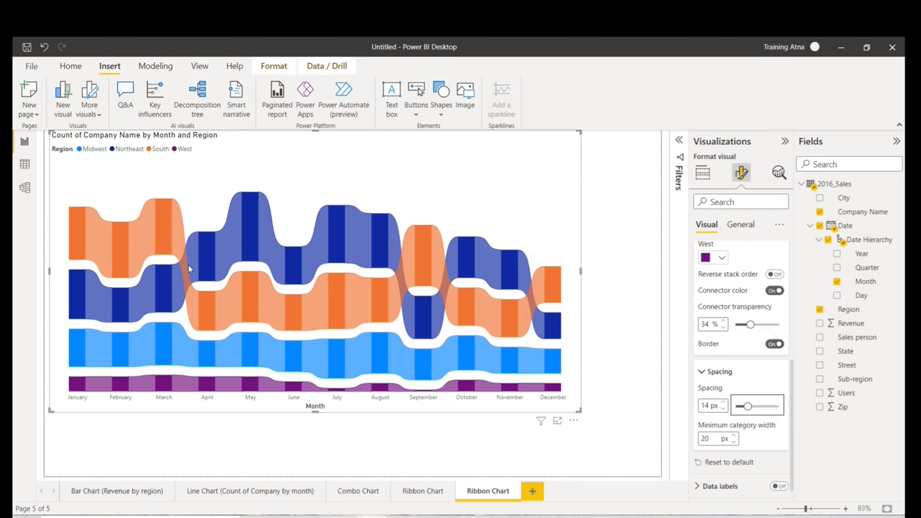
{"action": "mouse_move", "coordinate": [747, 404]}
{"action": "left_mouse_down"}
{"action": "mouse_move", "coordinate": [775, 407]}
{"action": "mouse_move", "coordinate": [752, 409]}
{"action": "left_mouse_up"}
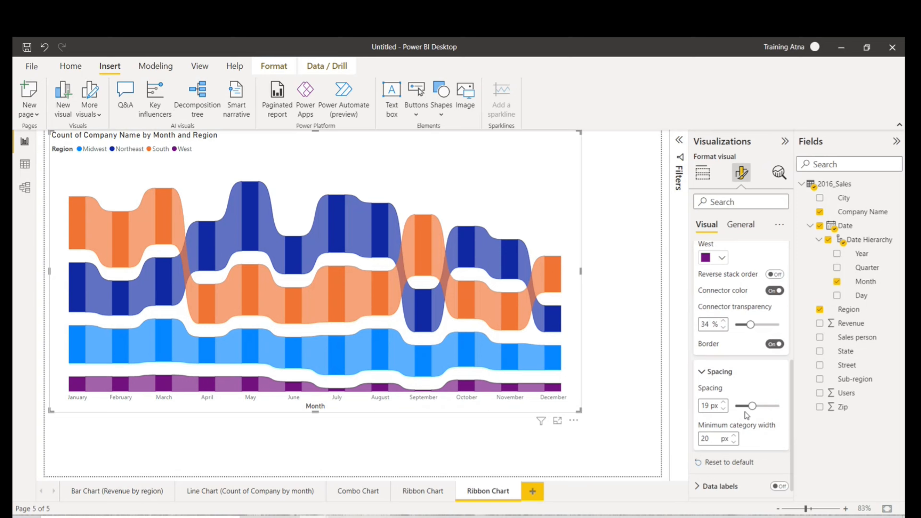
Turn on data labels for the ribbon chart and inspect the monthly values and changes between months
{"action": "scroll", "coordinate": [738, 427], "scroll_direction": "down", "scroll_amount": 1}
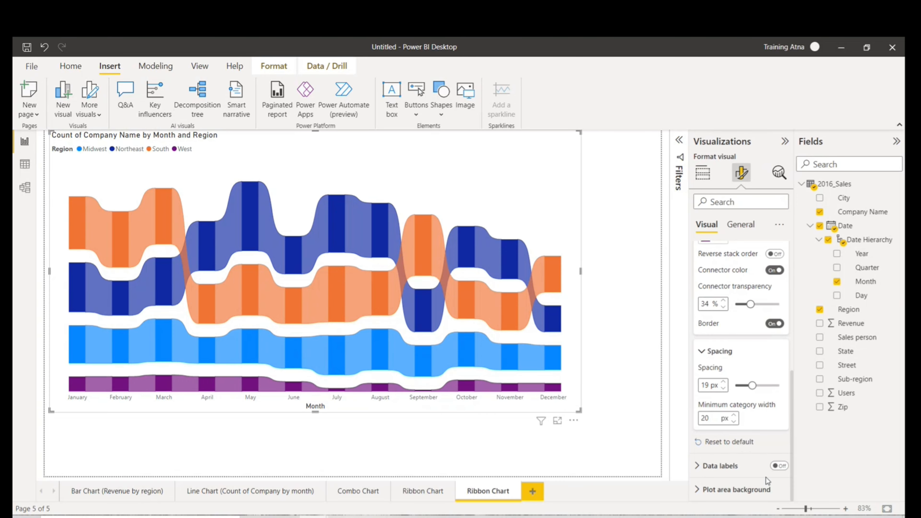
{"action": "left_click", "coordinate": [778, 466]}
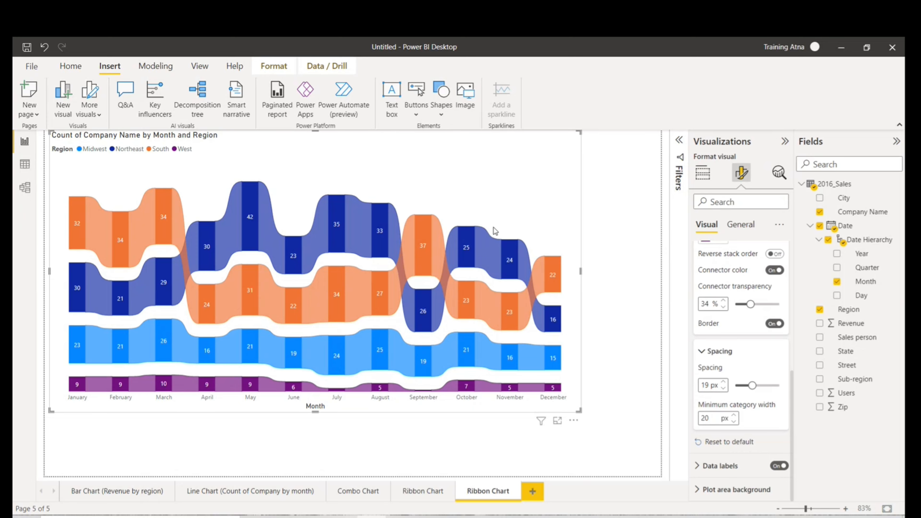
{"action": "mouse_move", "coordinate": [230, 234]}
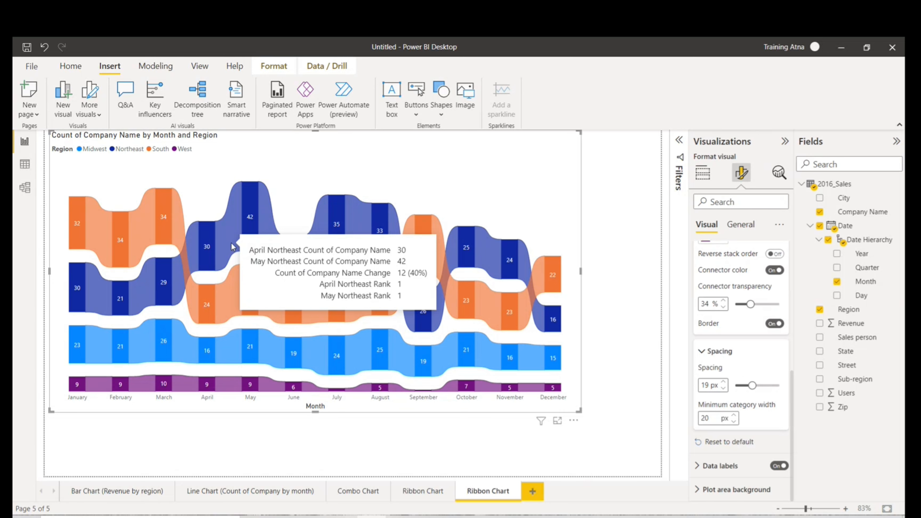
{"action": "mouse_move", "coordinate": [207, 246]}
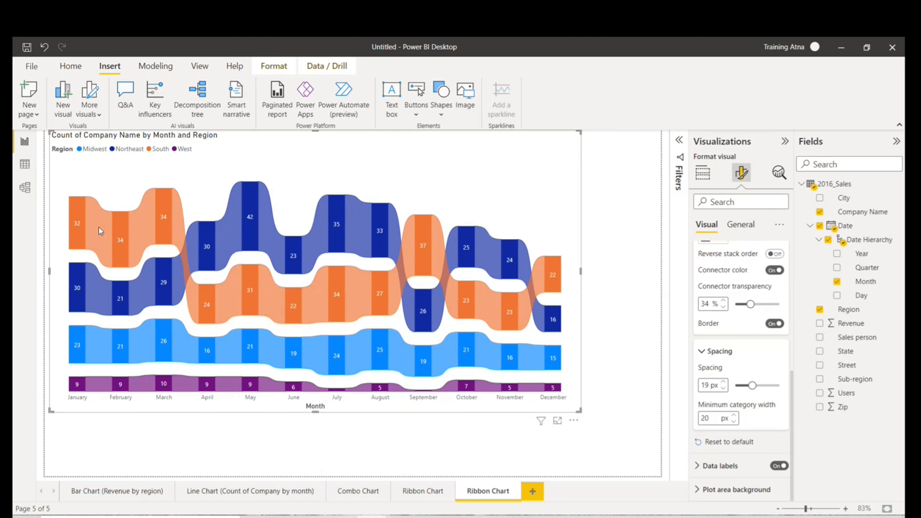
{"action": "mouse_move", "coordinate": [99, 226]}
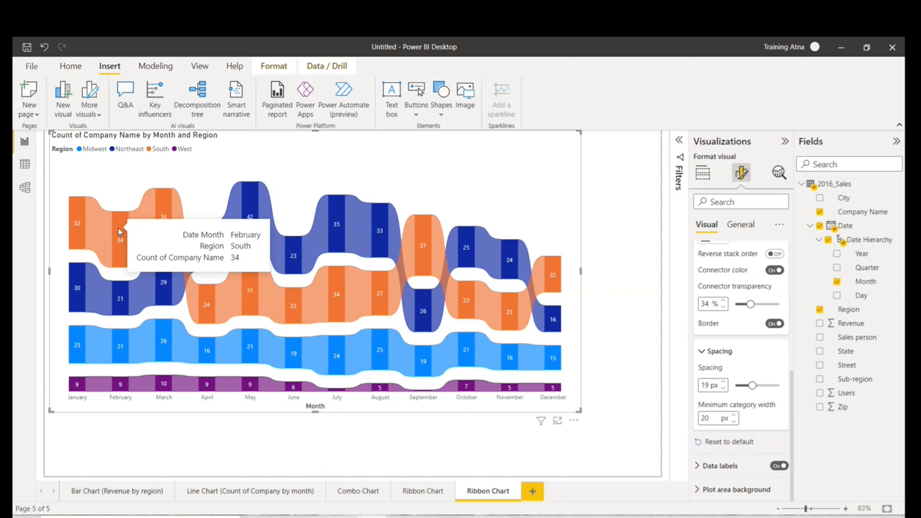
{"action": "mouse_move", "coordinate": [173, 264]}
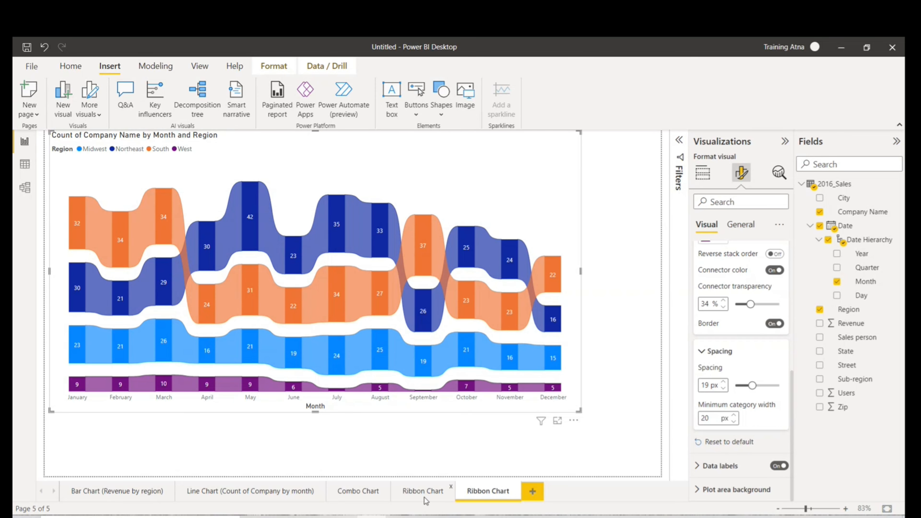
Delete the empty extra Ribbon Chart page and check the remaining ribbon chart
{"action": "left_click", "coordinate": [451, 486]}
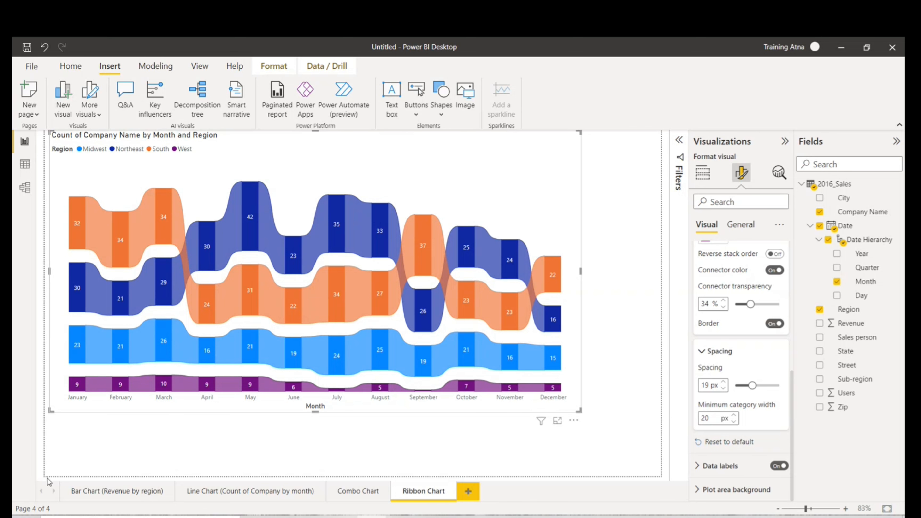
{"action": "left_click", "coordinate": [105, 492]}
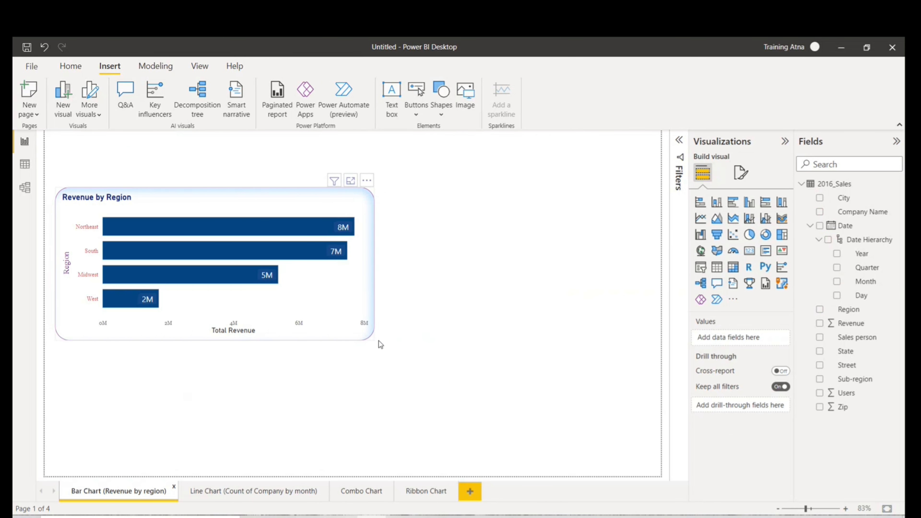
{"action": "left_click", "coordinate": [423, 491]}
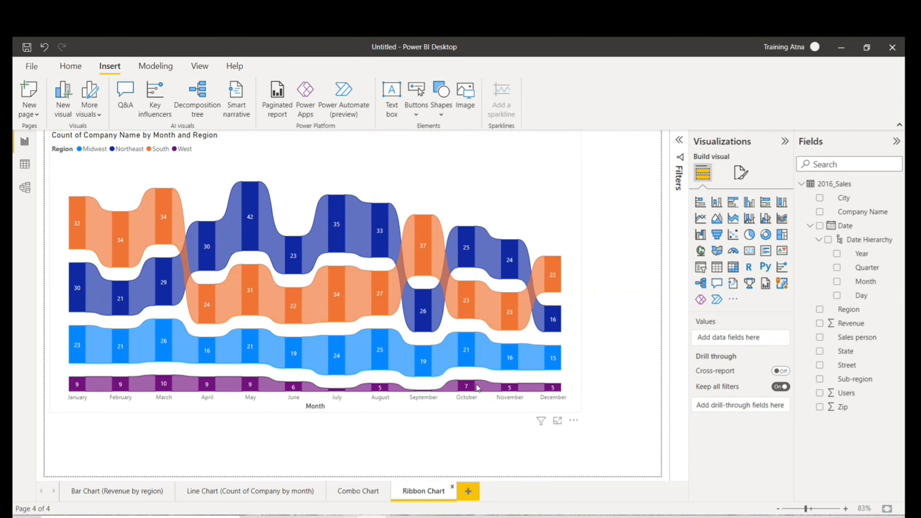
{"action": "left_click", "coordinate": [524, 165]}
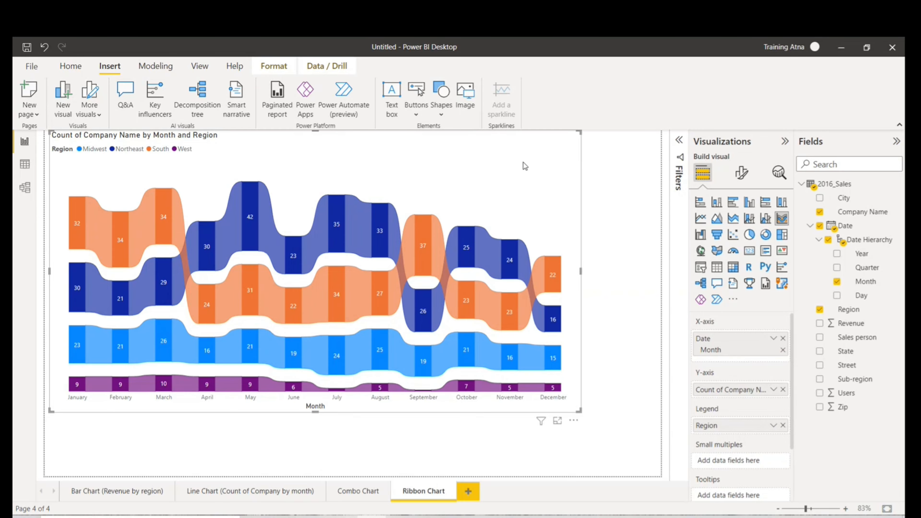
Look at the additional options of the area chart on the Line Chart page, including Export data, and view the Combo Chart page
{"action": "left_click", "coordinate": [82, 490]}
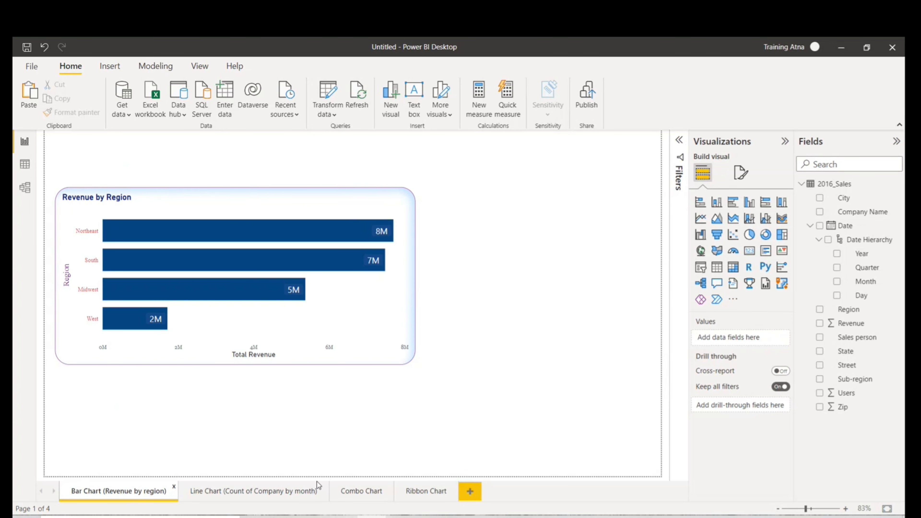
{"action": "left_click", "coordinate": [258, 491]}
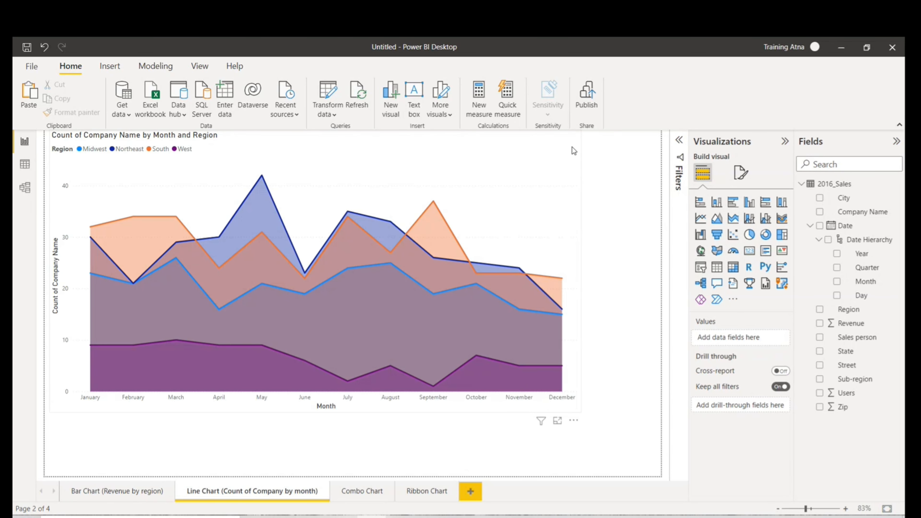
{"action": "left_click", "coordinate": [573, 147]}
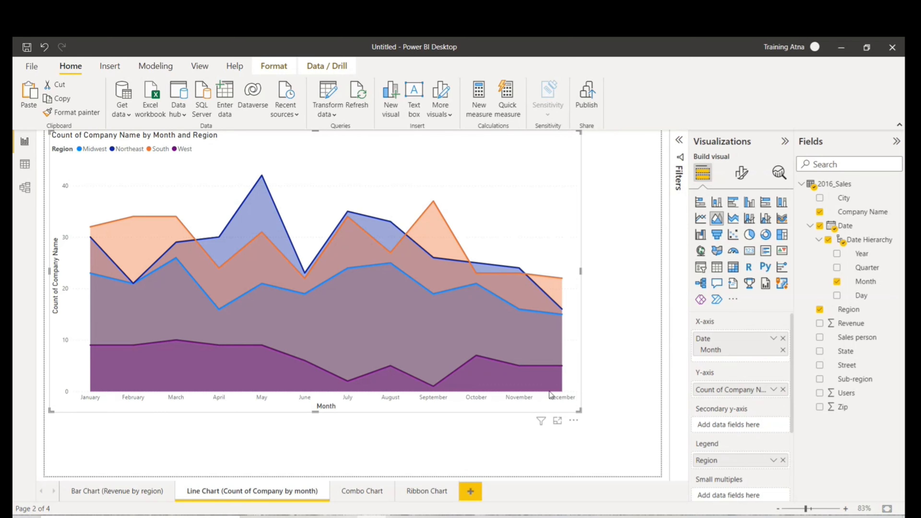
{"action": "left_click", "coordinate": [573, 420]}
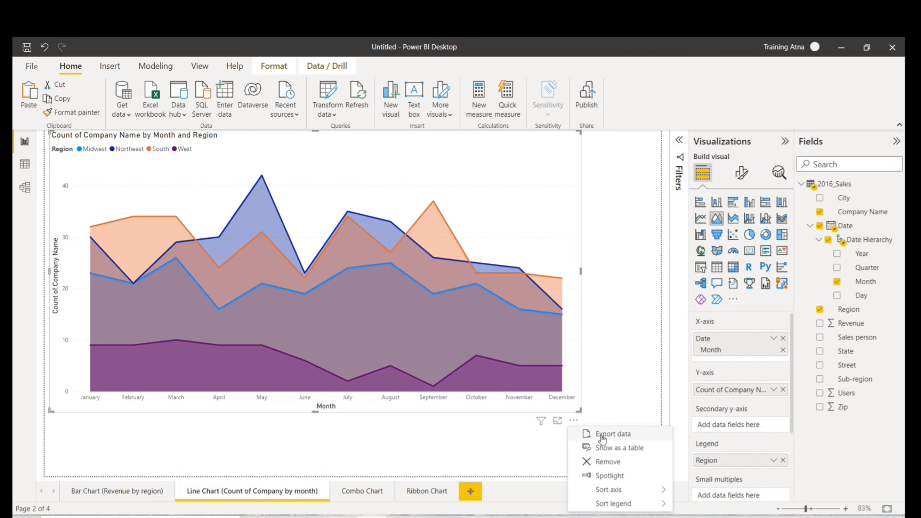
{"action": "left_click", "coordinate": [376, 486]}
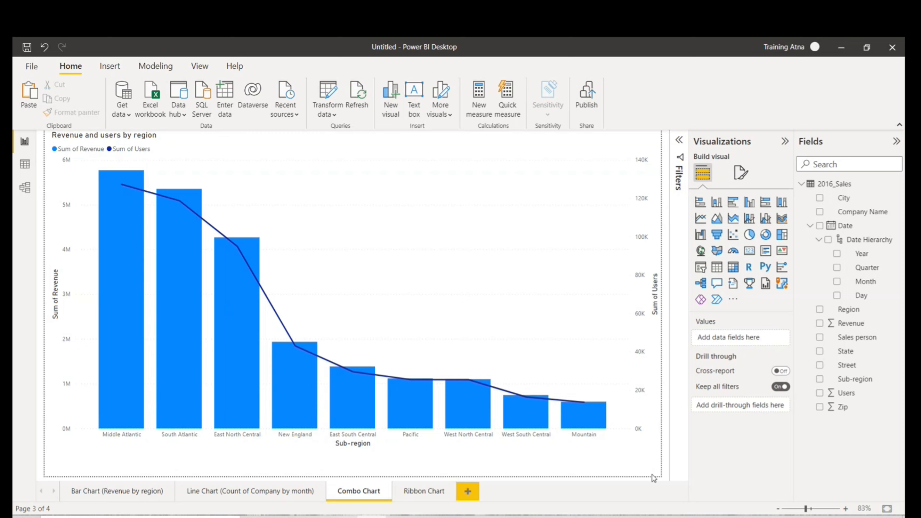
Export the data of the Revenue by Region bar chart to the Desktop as a CSV file named "Revenue by Region"
{"action": "left_click", "coordinate": [138, 497]}
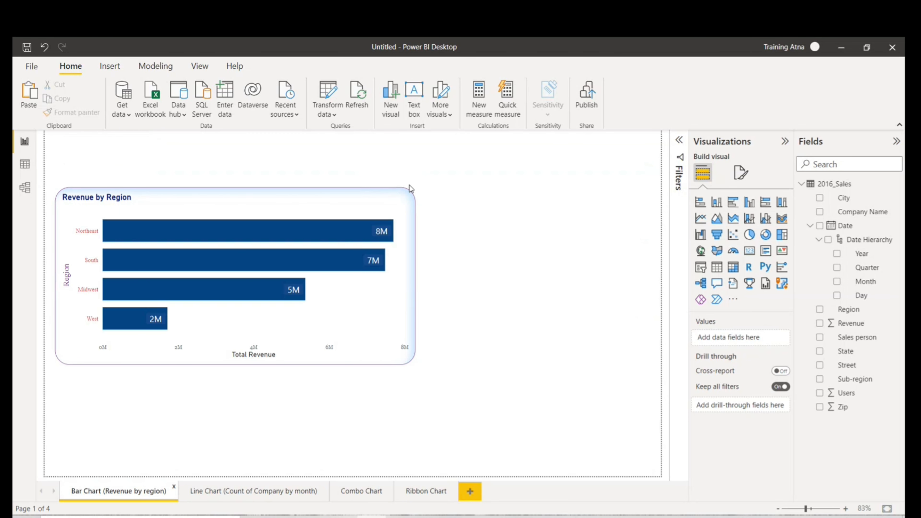
{"action": "mouse_move", "coordinate": [400, 191]}
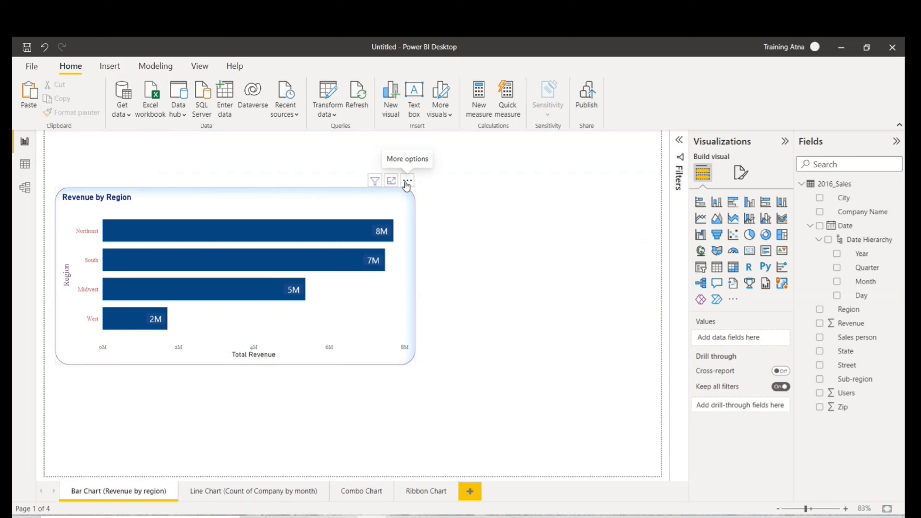
{"action": "left_click", "coordinate": [407, 181]}
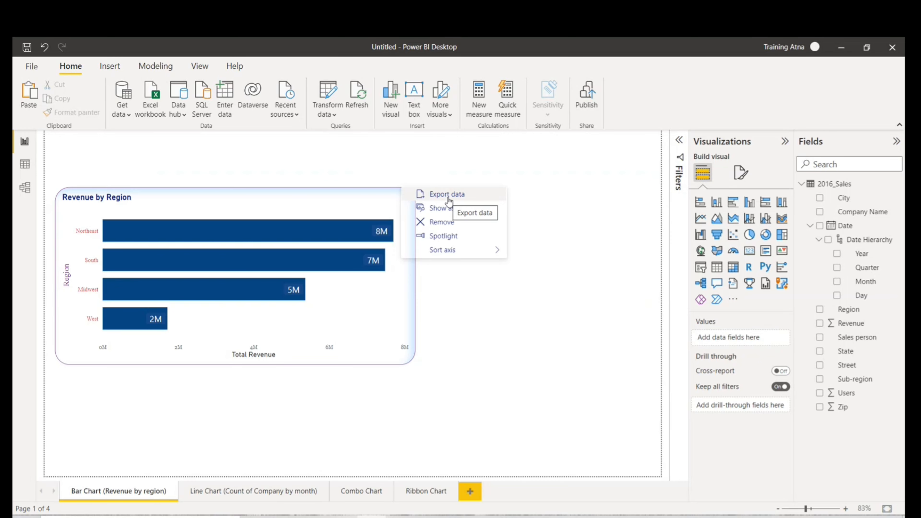
{"action": "left_click", "coordinate": [449, 200]}
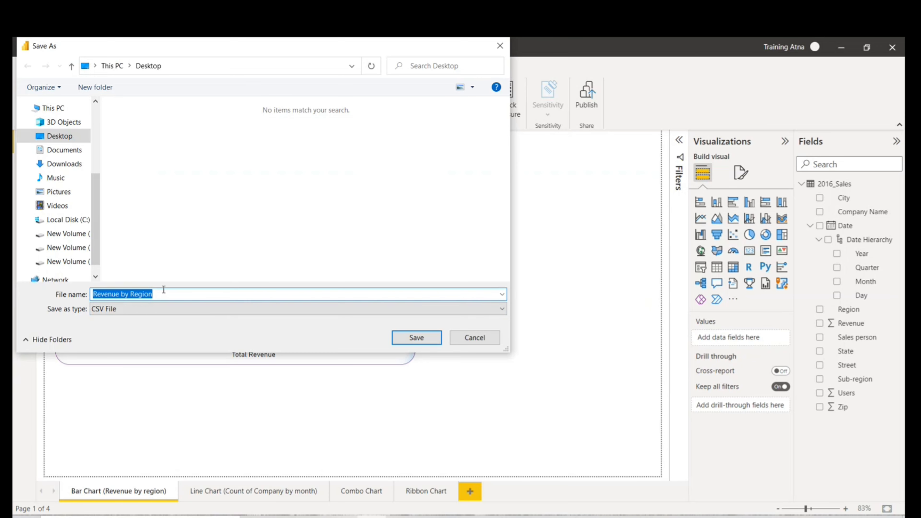
{"action": "left_click", "coordinate": [113, 311]}
{"action": "left_click", "coordinate": [113, 313]}
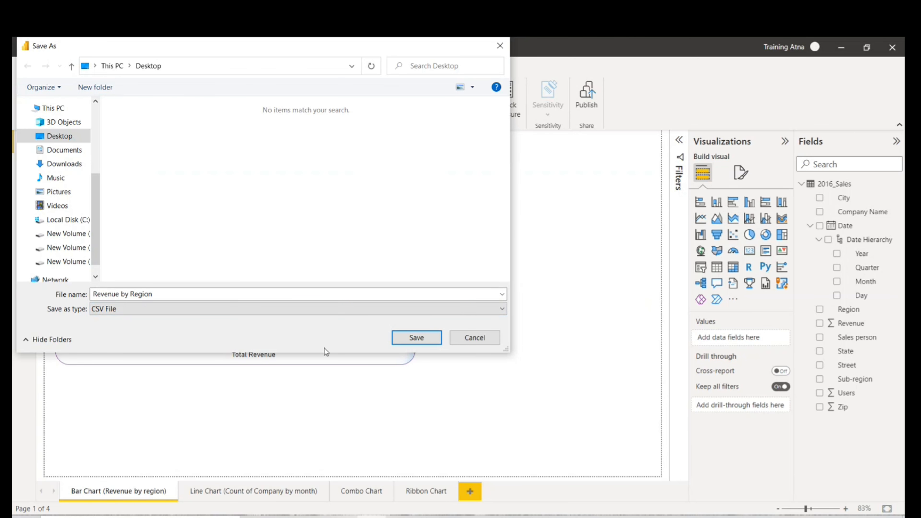
{"action": "left_click", "coordinate": [406, 343]}
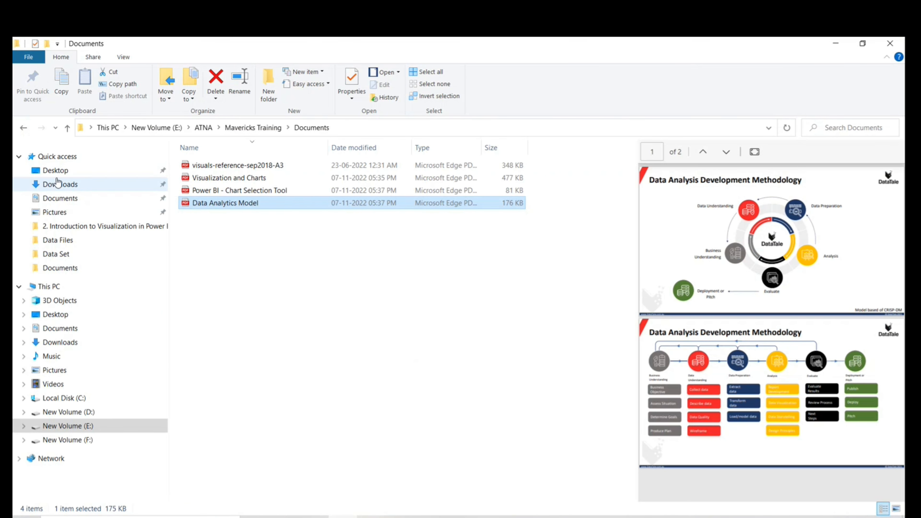
Switch to File Explorer and preview the exported "Revenue by Region" CSV file on the Desktop in a widened preview area
{"action": "left_click", "coordinate": [62, 172]}
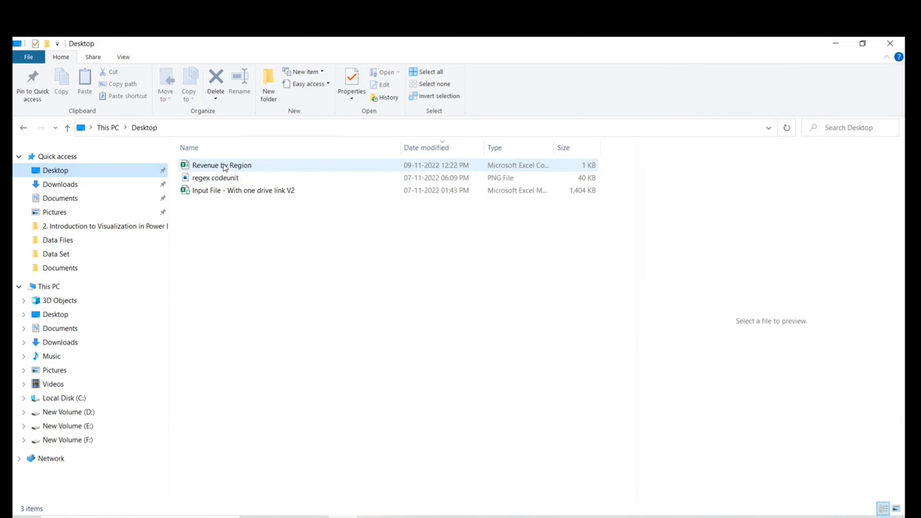
{"action": "right_click", "coordinate": [223, 165]}
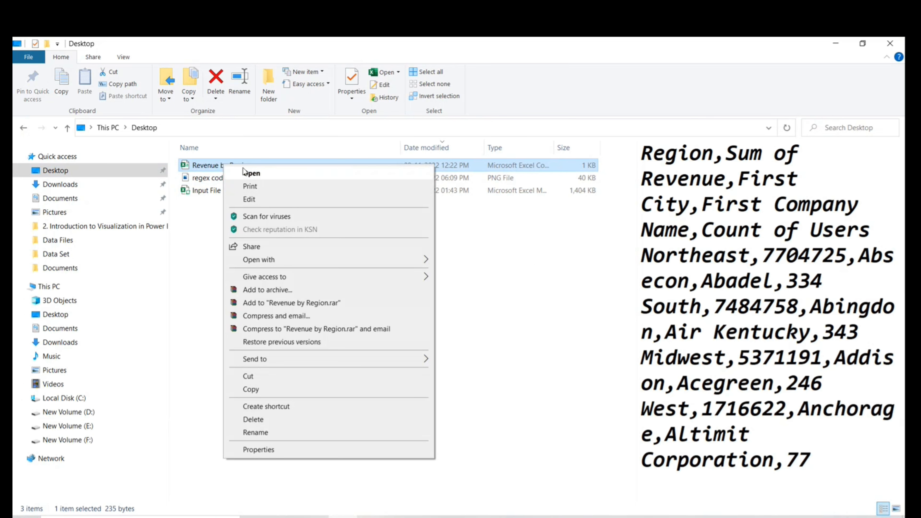
{"action": "left_click", "coordinate": [522, 282]}
{"action": "left_click", "coordinate": [207, 165]}
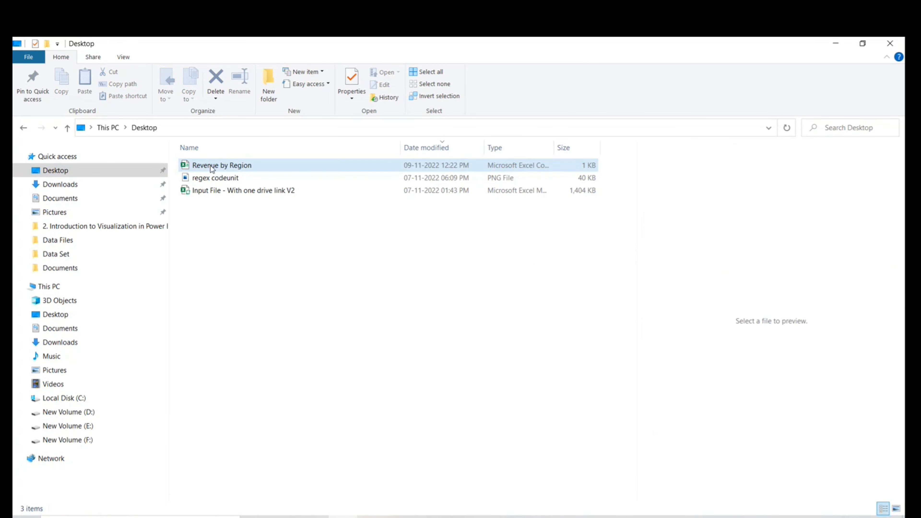
{"action": "right_click", "coordinate": [210, 164]}
{"action": "left_click", "coordinate": [615, 194]}
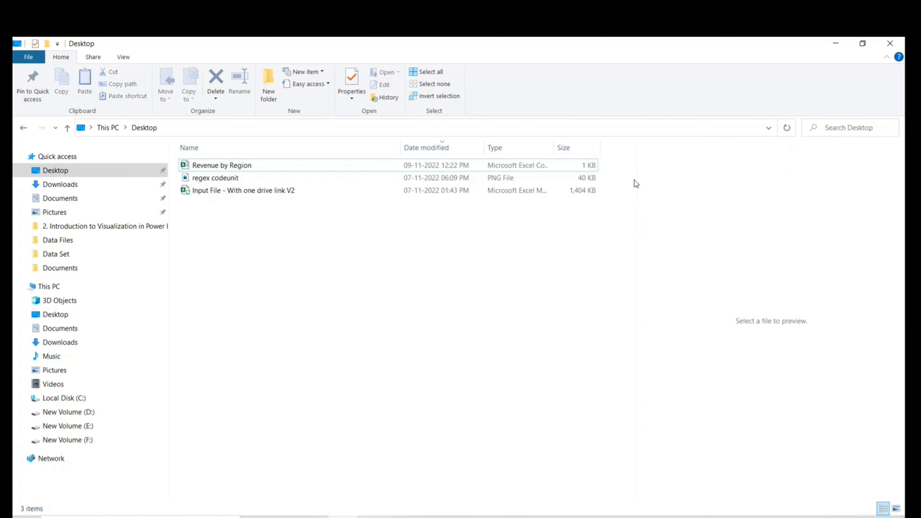
{"action": "left_click_drag", "start_coordinate": [635, 176], "coordinate": [257, 167]}
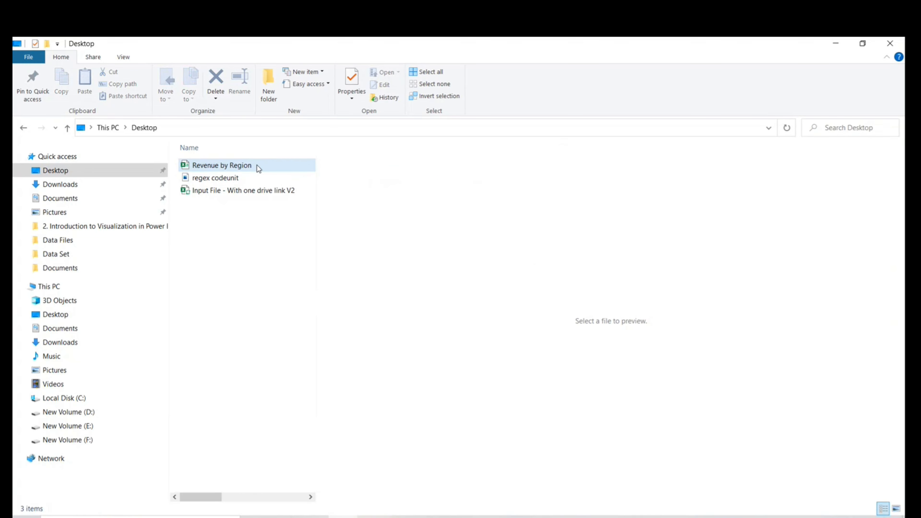
{"action": "left_click", "coordinate": [253, 166]}
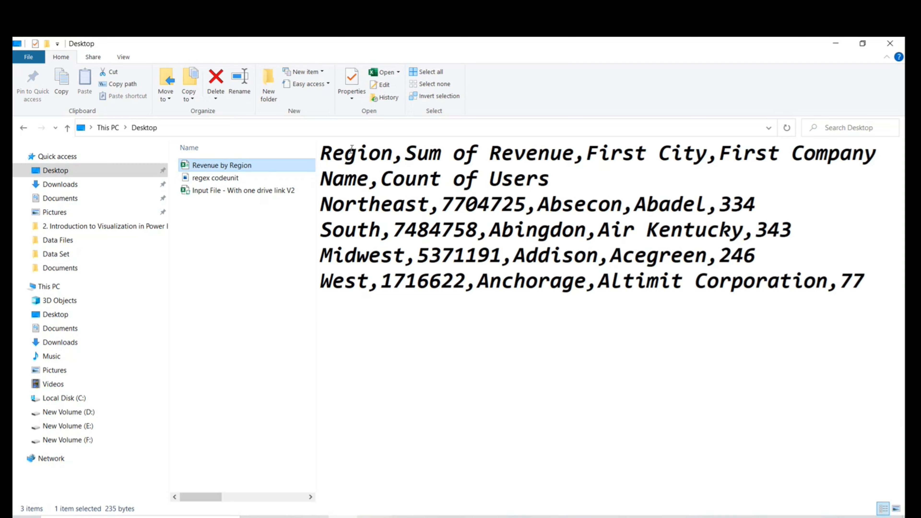
Examine the column headings in the CSV preview and the matching comma-separated values of the Northeast row
{"action": "triple_click", "coordinate": [324, 154]}
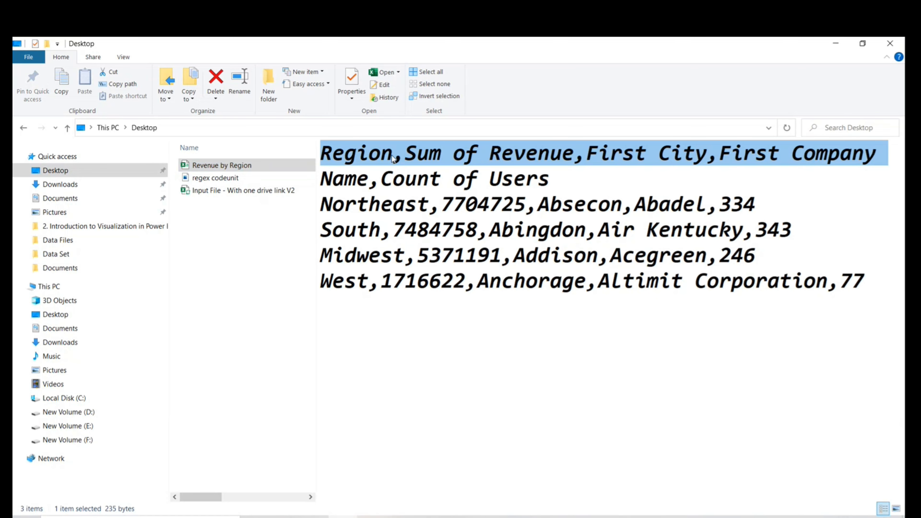
{"action": "left_click", "coordinate": [403, 163]}
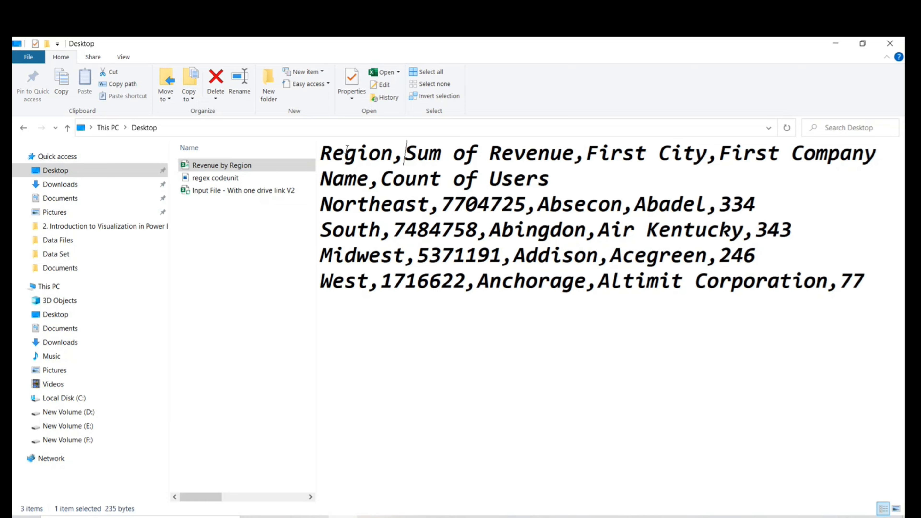
{"action": "left_click", "coordinate": [441, 205]}
{"action": "left_click", "coordinate": [540, 205]}
{"action": "left_click", "coordinate": [633, 204]}
{"action": "left_click", "coordinate": [720, 203]}
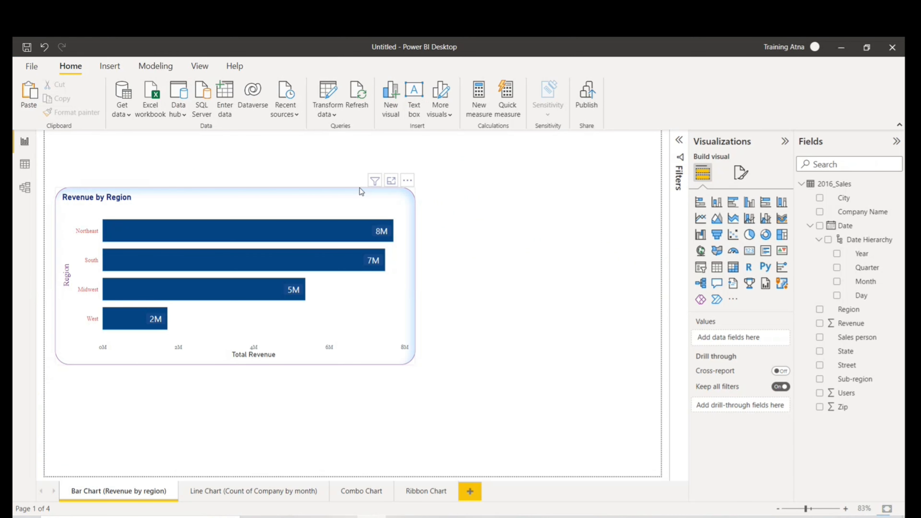
Switch to Power BI Desktop, show the Revenue by Region chart as a table, and return to the report
{"action": "left_click", "coordinate": [409, 181]}
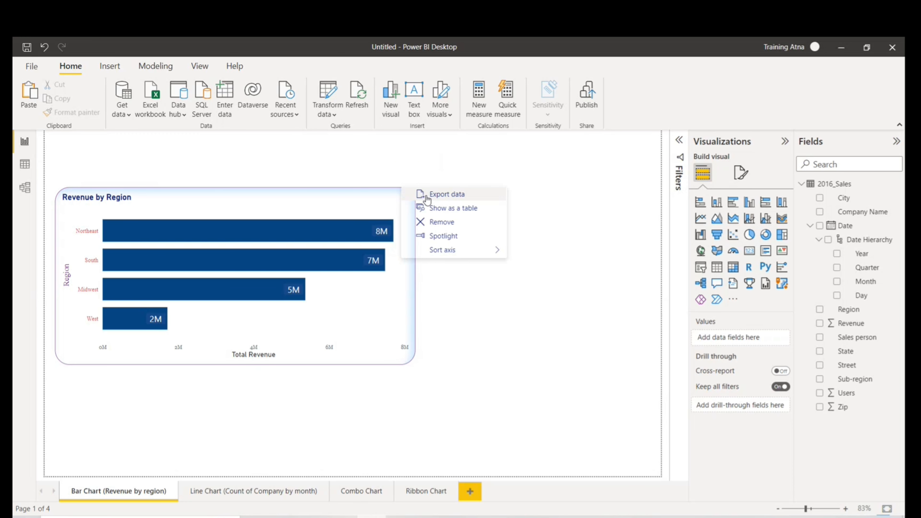
{"action": "left_click", "coordinate": [372, 192]}
{"action": "left_click", "coordinate": [408, 180]}
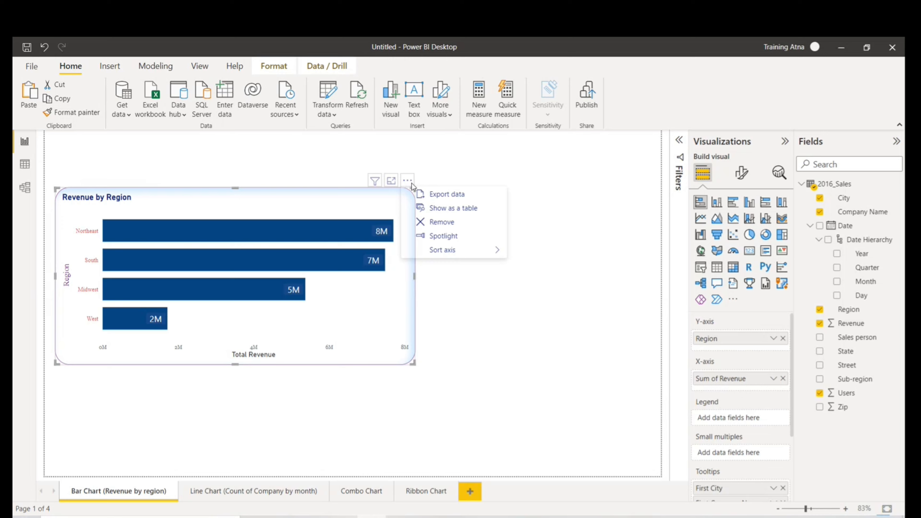
{"action": "left_click", "coordinate": [439, 209]}
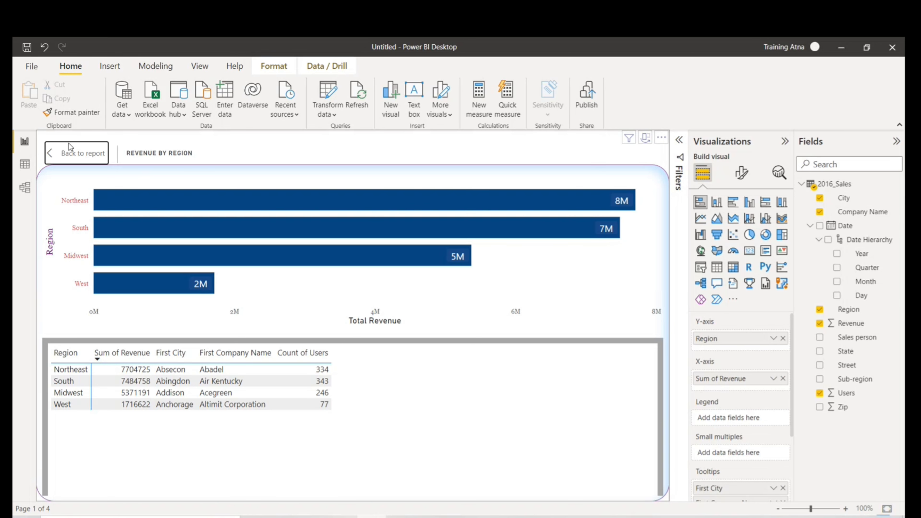
{"action": "left_click", "coordinate": [77, 149]}
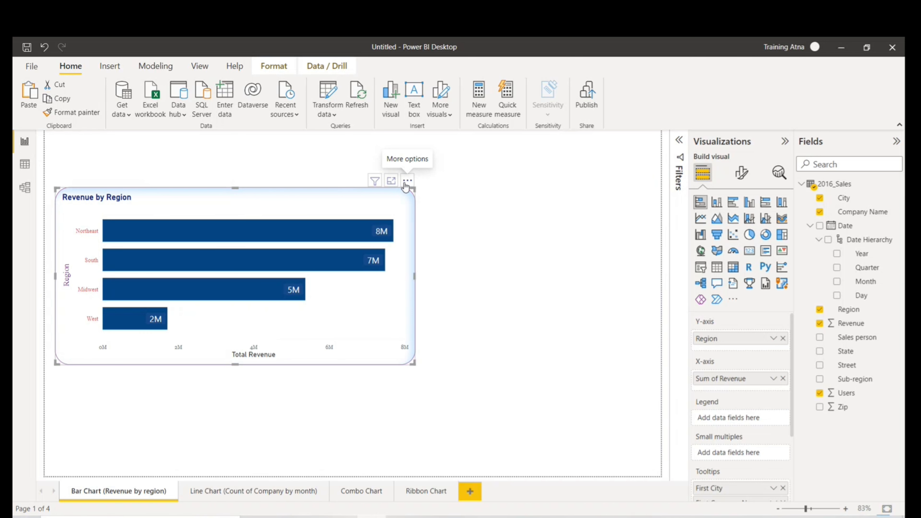
Examine the Revenue by Region chart's general formatting options for tooltips and header icons, including the individual icon switches
{"action": "left_click", "coordinate": [741, 181]}
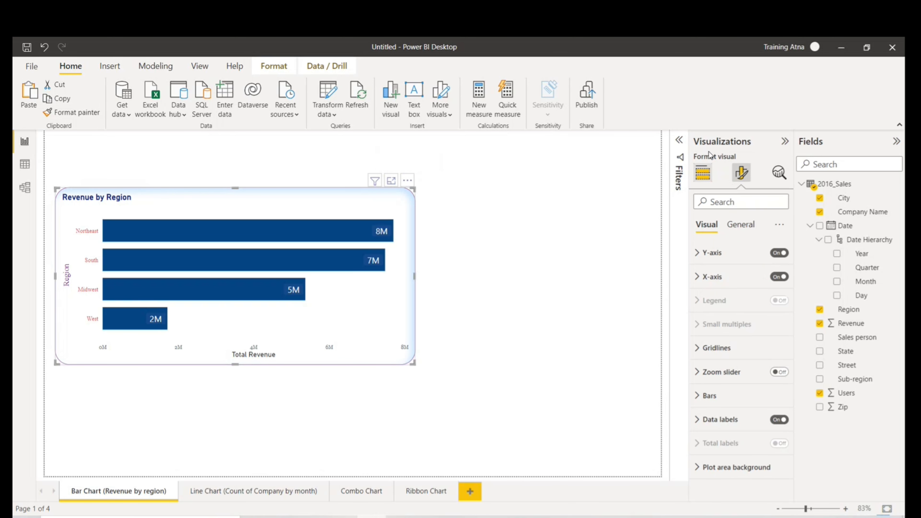
{"action": "left_click", "coordinate": [744, 224]}
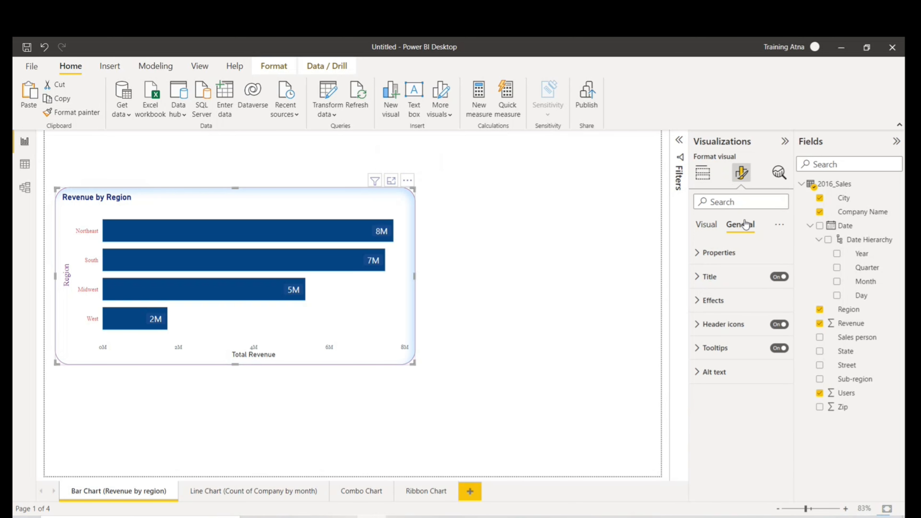
{"action": "left_click", "coordinate": [701, 352]}
{"action": "scroll", "coordinate": [748, 345], "scroll_direction": "down", "scroll_amount": 5}
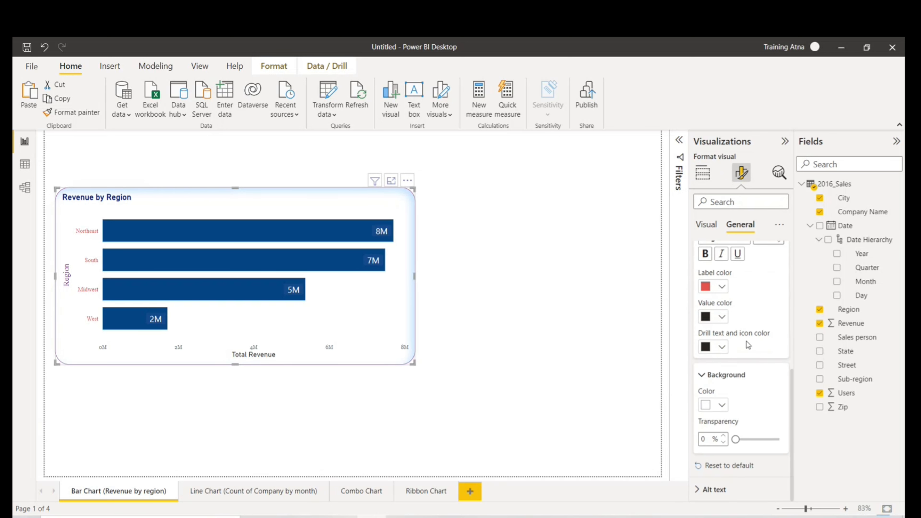
{"action": "scroll", "coordinate": [746, 340], "scroll_direction": "up", "scroll_amount": 5}
{"action": "left_click", "coordinate": [701, 347]}
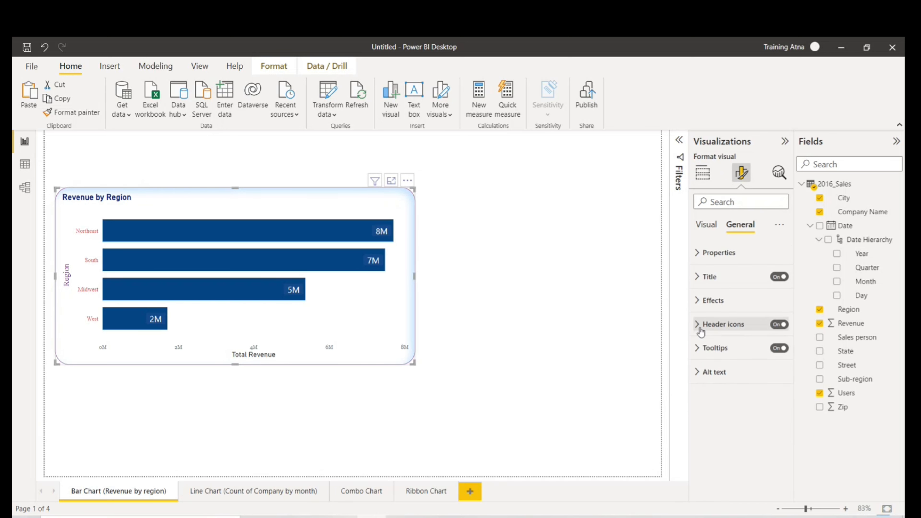
{"action": "left_click", "coordinate": [701, 327]}
{"action": "scroll", "coordinate": [739, 337], "scroll_direction": "down", "scroll_amount": 5}
{"action": "scroll", "coordinate": [718, 264], "scroll_direction": "down", "scroll_amount": 1}
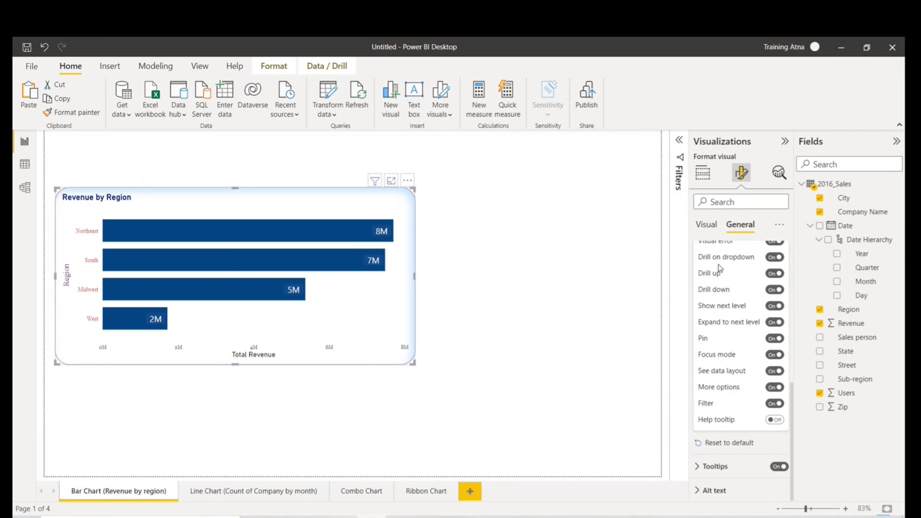
{"action": "scroll", "coordinate": [718, 264], "scroll_direction": "up", "scroll_amount": 2}
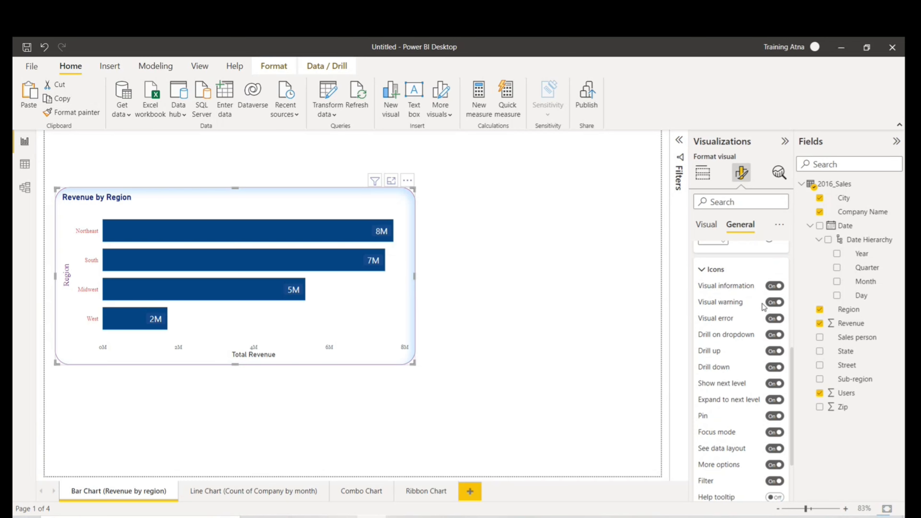
{"action": "scroll", "coordinate": [763, 309], "scroll_direction": "down", "scroll_amount": 1}
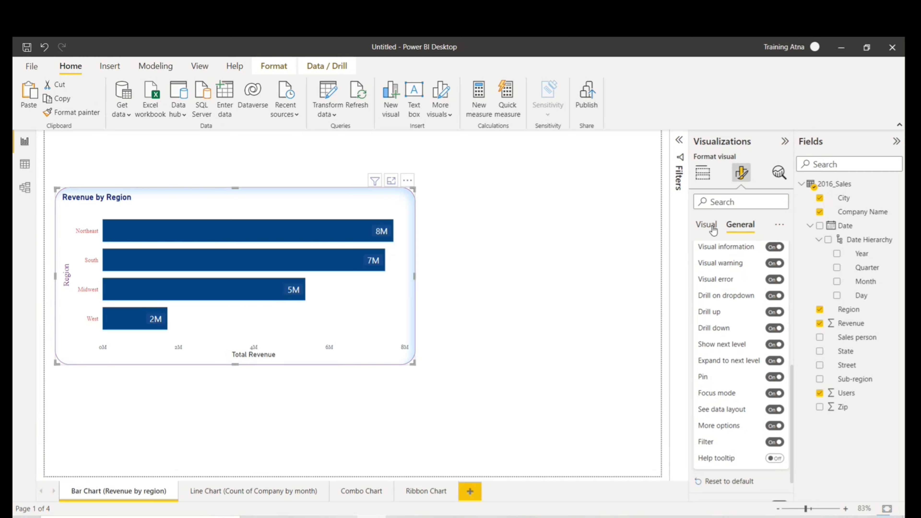
Put the Revenue by Region chart in Spotlight and turn the spotlight off again
{"action": "left_click", "coordinate": [399, 184]}
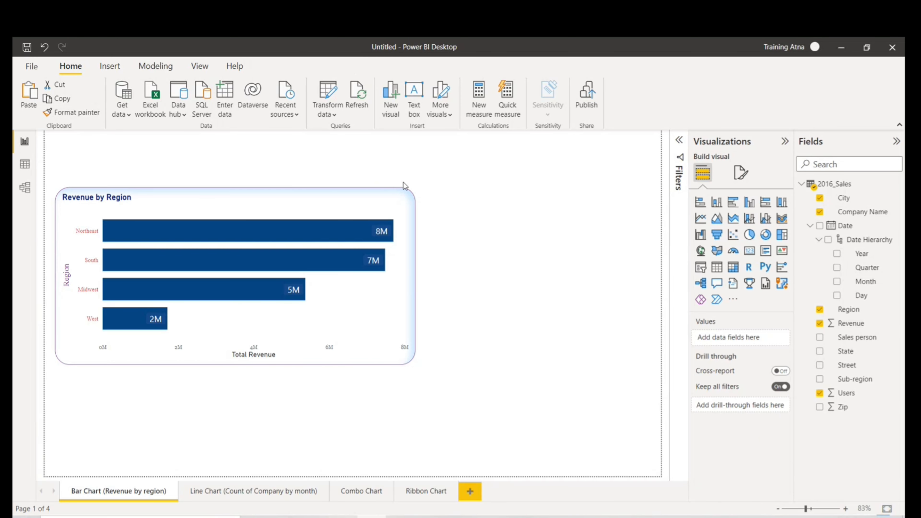
{"action": "left_click", "coordinate": [407, 181]}
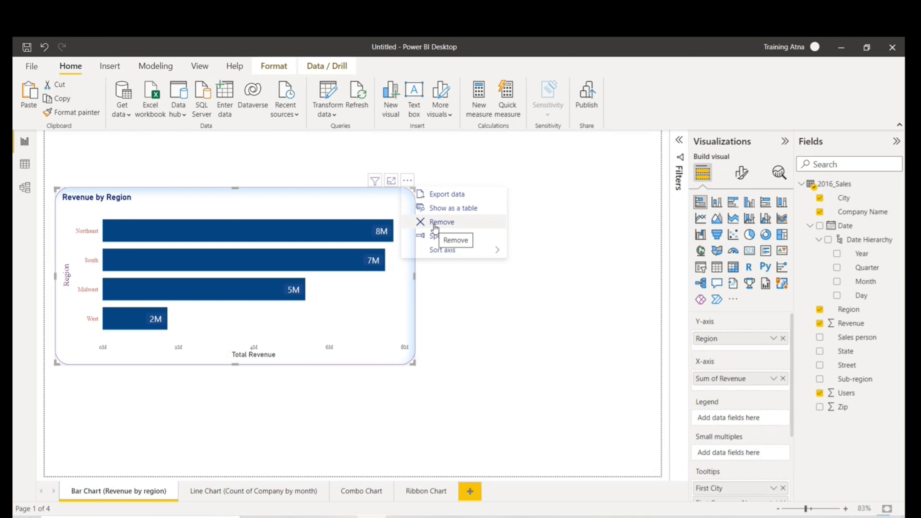
{"action": "left_click", "coordinate": [451, 238]}
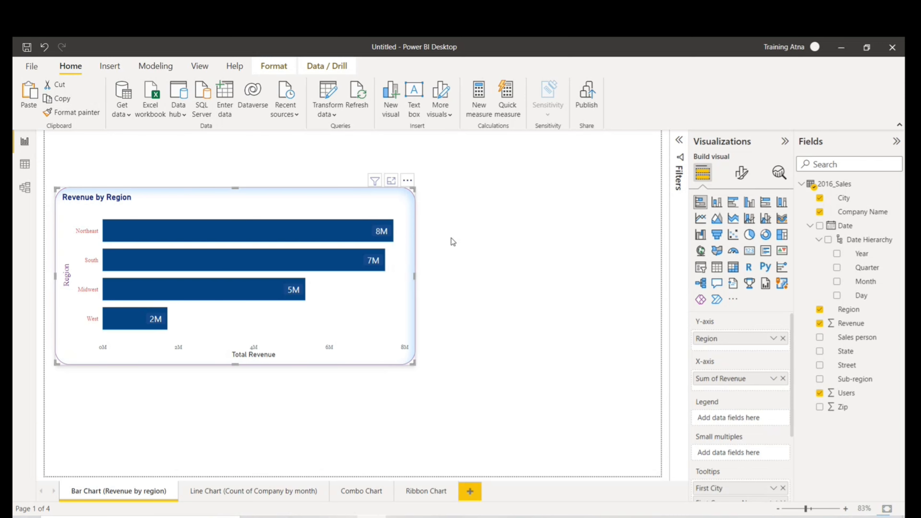
{"action": "left_click", "coordinate": [408, 180]}
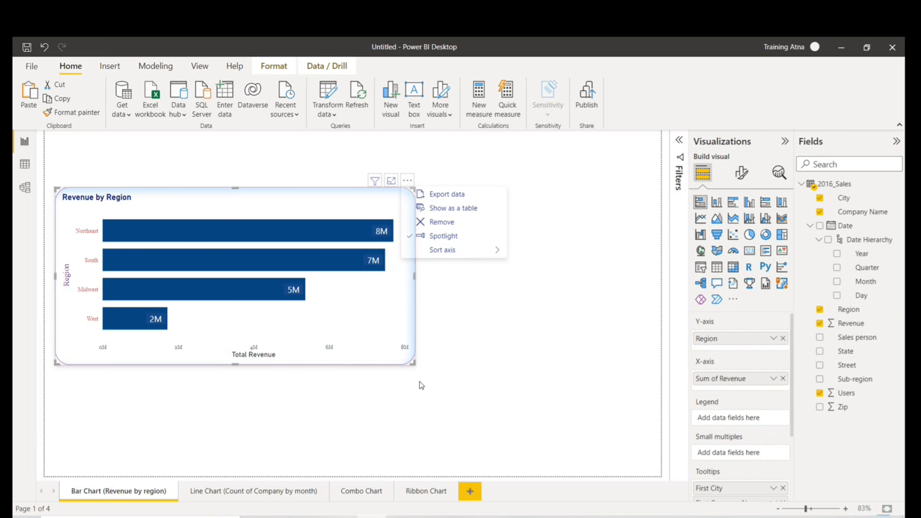
{"action": "left_click", "coordinate": [432, 236]}
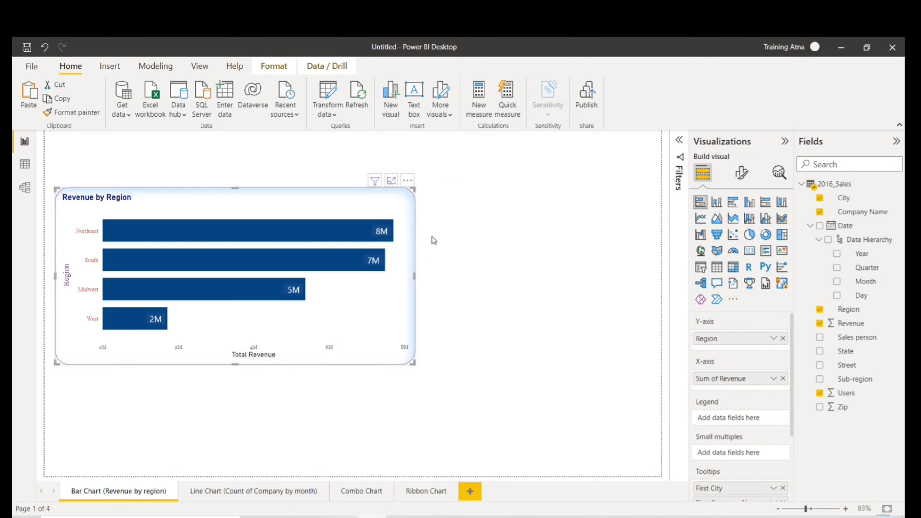
View the Line Chart, Combo Chart and Ribbon Chart pages and return to the Bar Chart page
{"action": "left_click", "coordinate": [405, 180]}
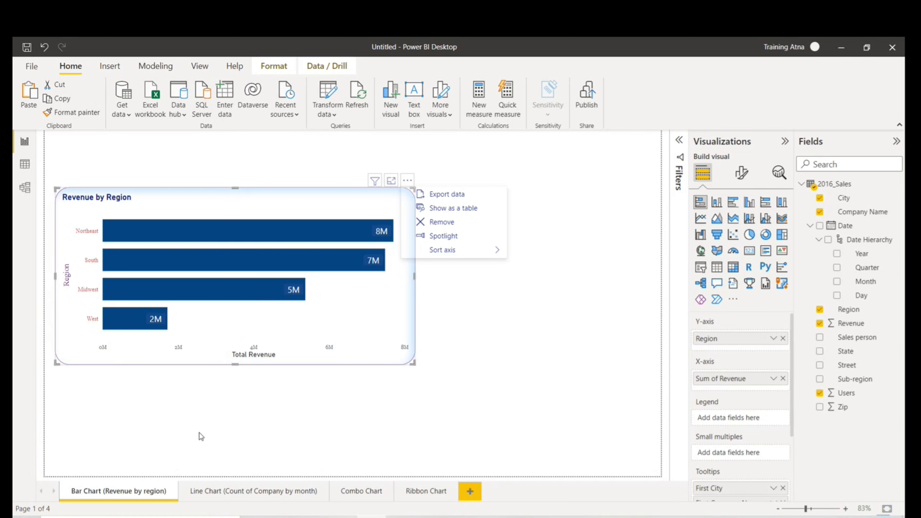
{"action": "left_click", "coordinate": [214, 486]}
{"action": "left_click", "coordinate": [351, 492]}
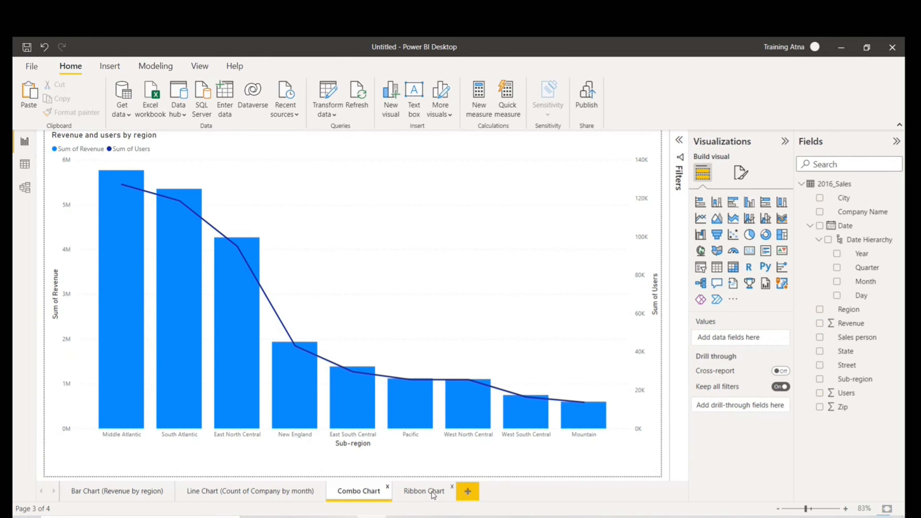
{"action": "left_click", "coordinate": [422, 491]}
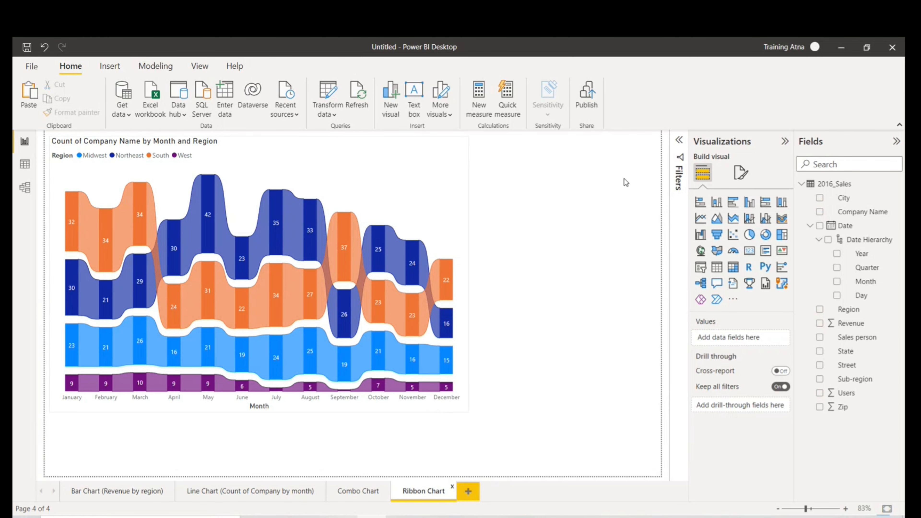
{"action": "left_click", "coordinate": [125, 490]}
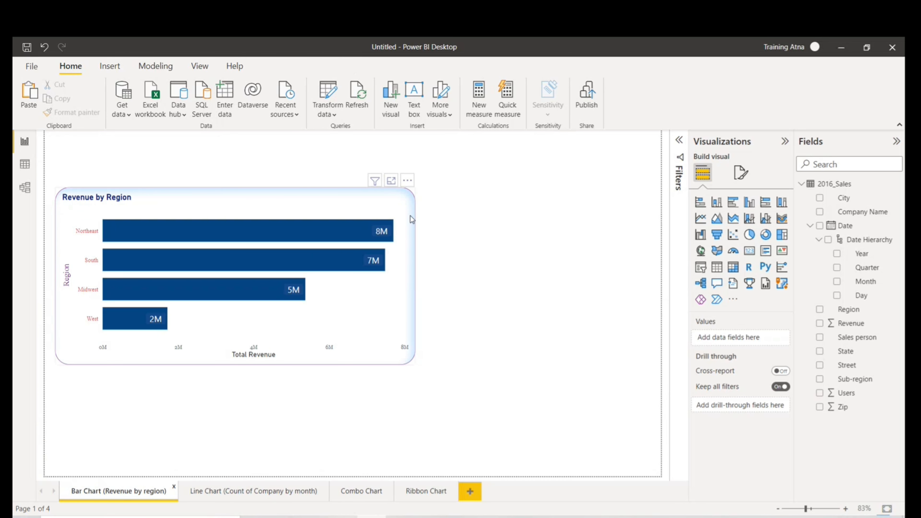
Try sorting the Revenue by Region chart's axis by Region and by First City
{"action": "left_click", "coordinate": [410, 182]}
{"action": "mouse_move", "coordinate": [461, 253]}
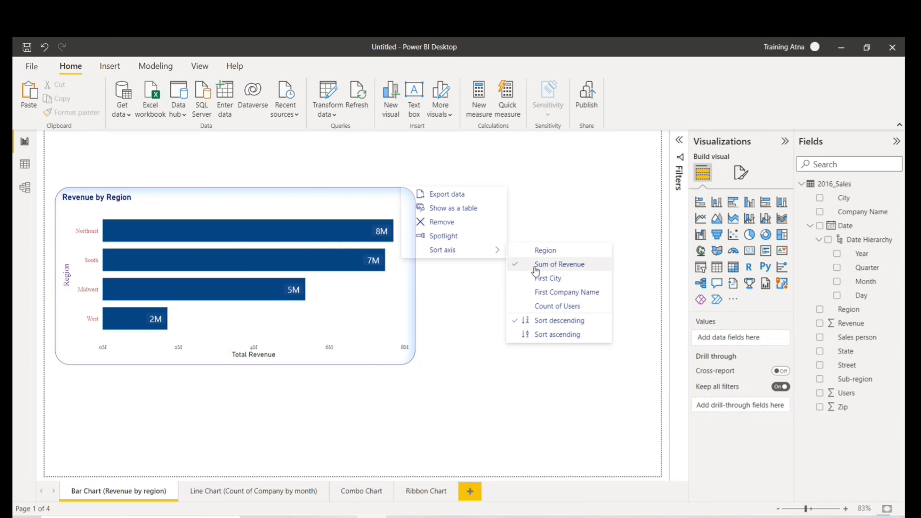
{"action": "left_click", "coordinate": [533, 250]}
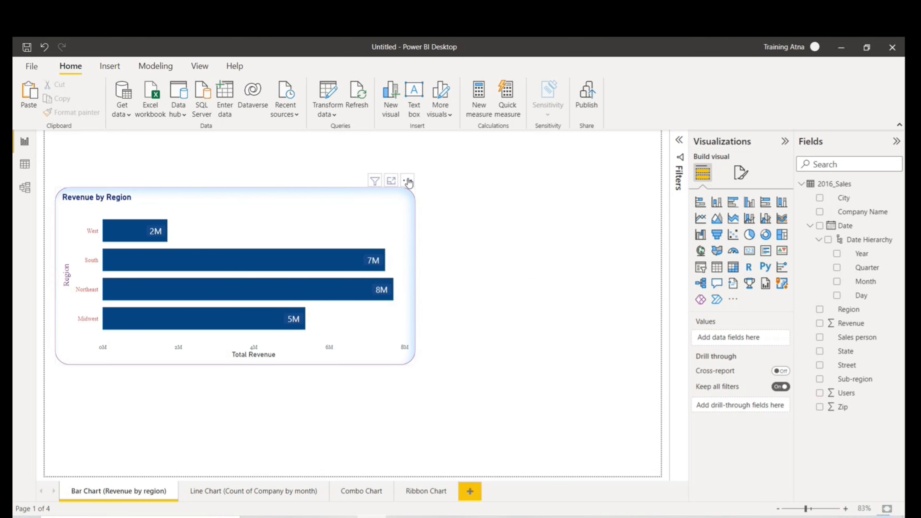
{"action": "left_click", "coordinate": [408, 177]}
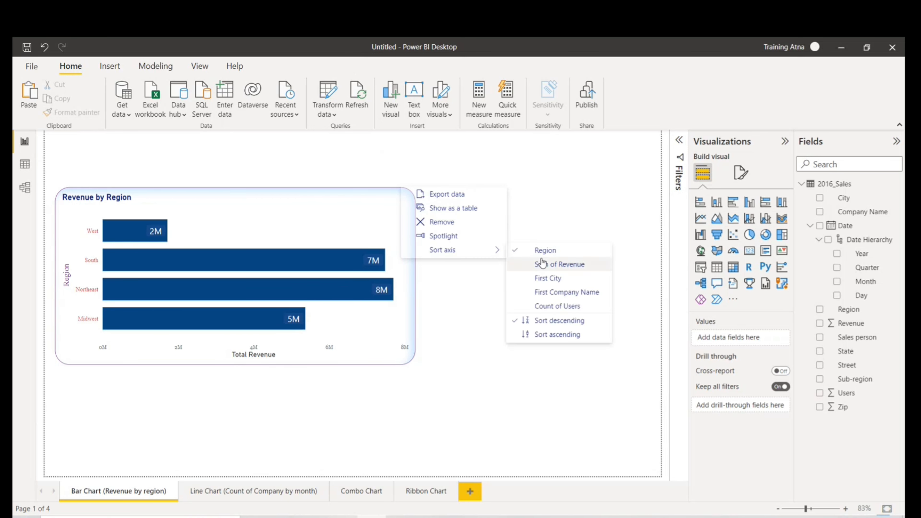
{"action": "left_click", "coordinate": [544, 281]}
Sort the Revenue by Region chart's axis by Count of Users
{"action": "left_click", "coordinate": [413, 188]}
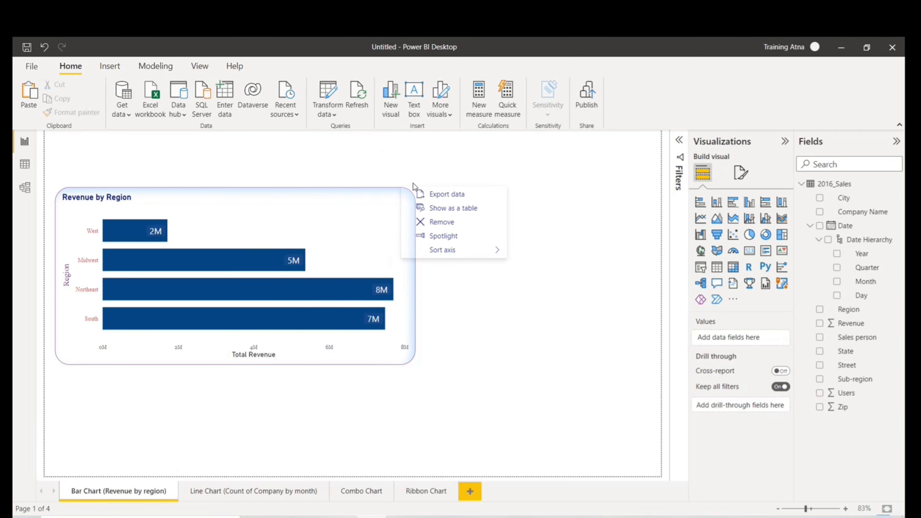
{"action": "mouse_move", "coordinate": [462, 251]}
{"action": "left_click", "coordinate": [552, 304]}
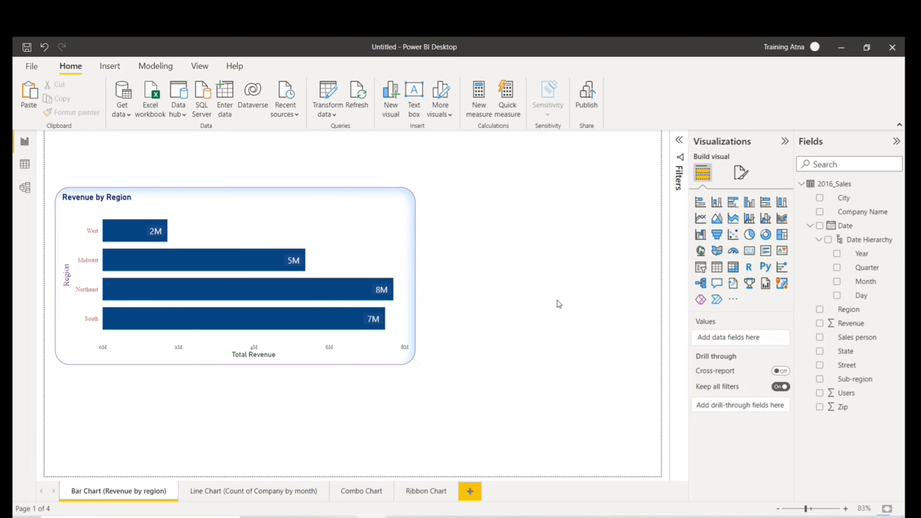
Try sorting the Revenue by Region chart's axis by Sum of Revenue and by Region, and check the sort options
{"action": "left_click", "coordinate": [407, 181]}
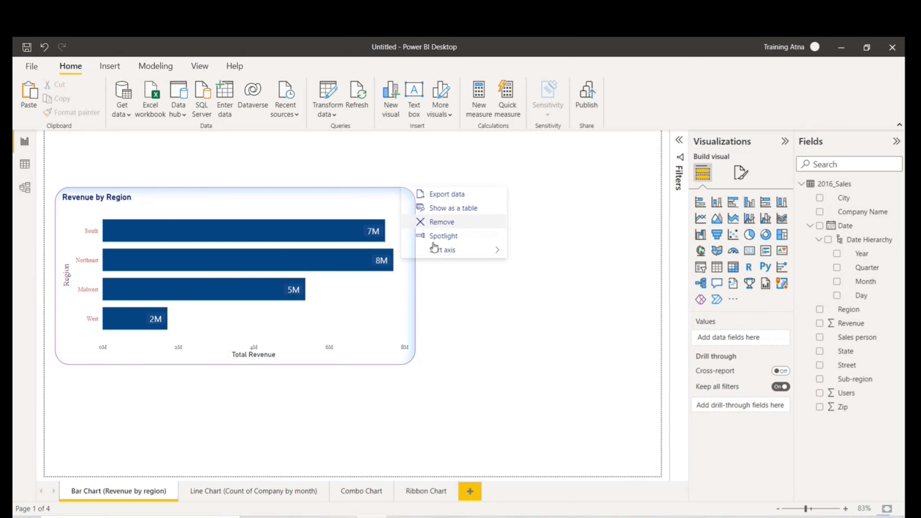
{"action": "mouse_move", "coordinate": [472, 250]}
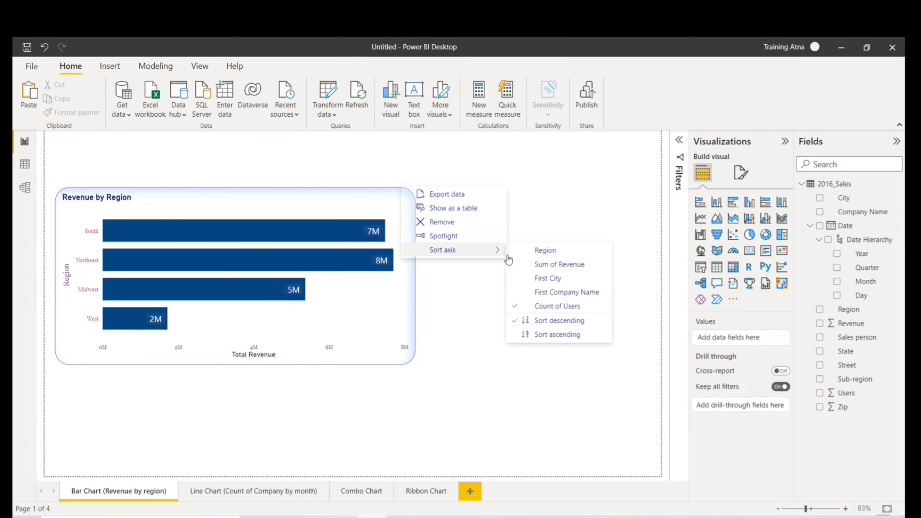
{"action": "left_click", "coordinate": [534, 269]}
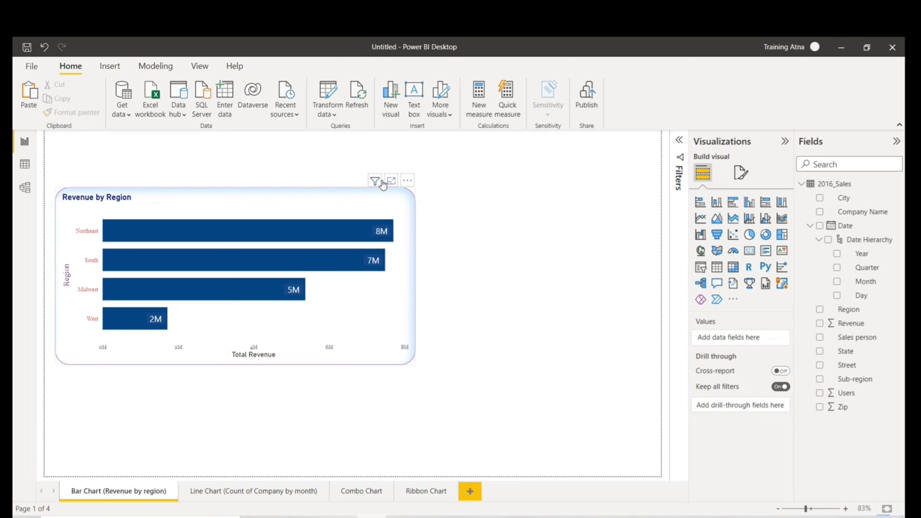
{"action": "left_click", "coordinate": [408, 181]}
{"action": "mouse_move", "coordinate": [454, 255]}
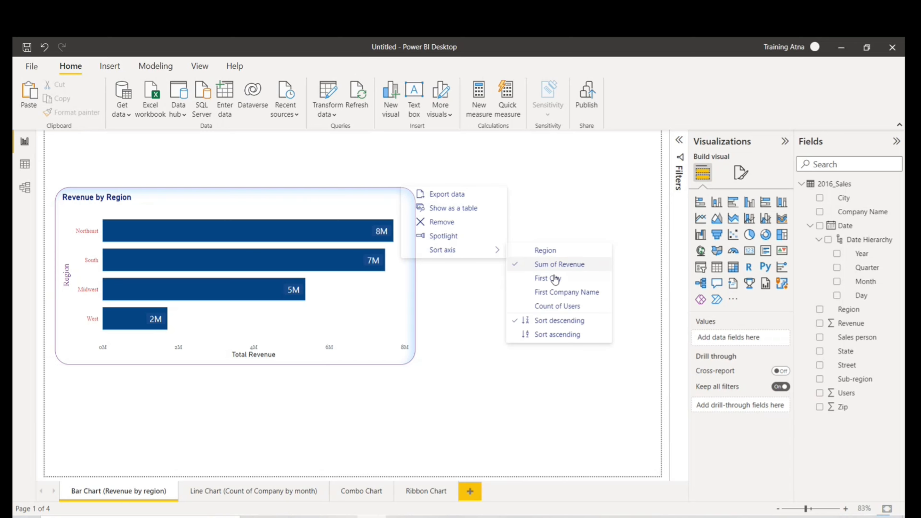
{"action": "left_click", "coordinate": [547, 250]}
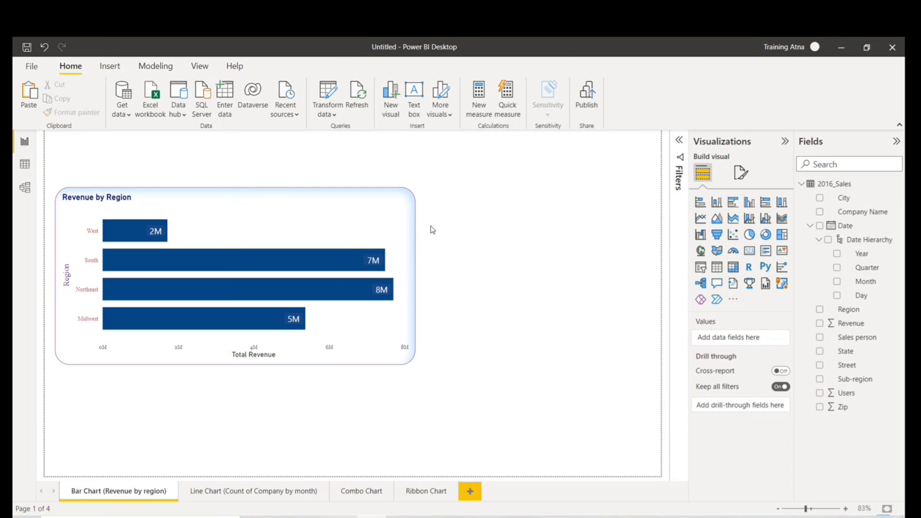
{"action": "left_click", "coordinate": [413, 191]}
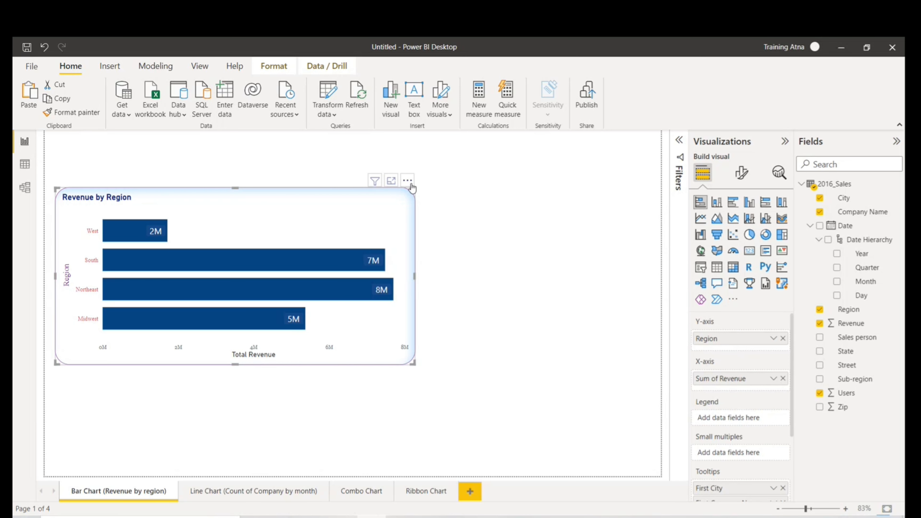
{"action": "left_click", "coordinate": [407, 180]}
{"action": "mouse_move", "coordinate": [476, 250]}
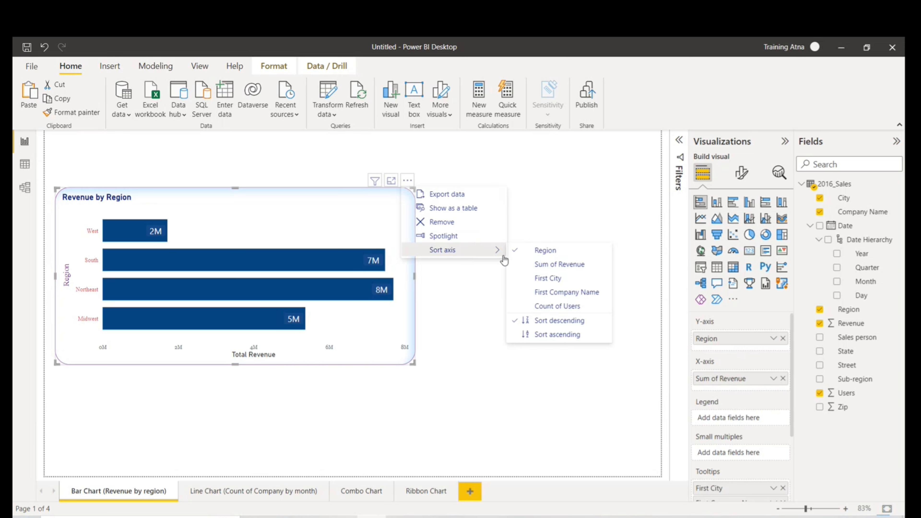
{"action": "left_click", "coordinate": [502, 348]}
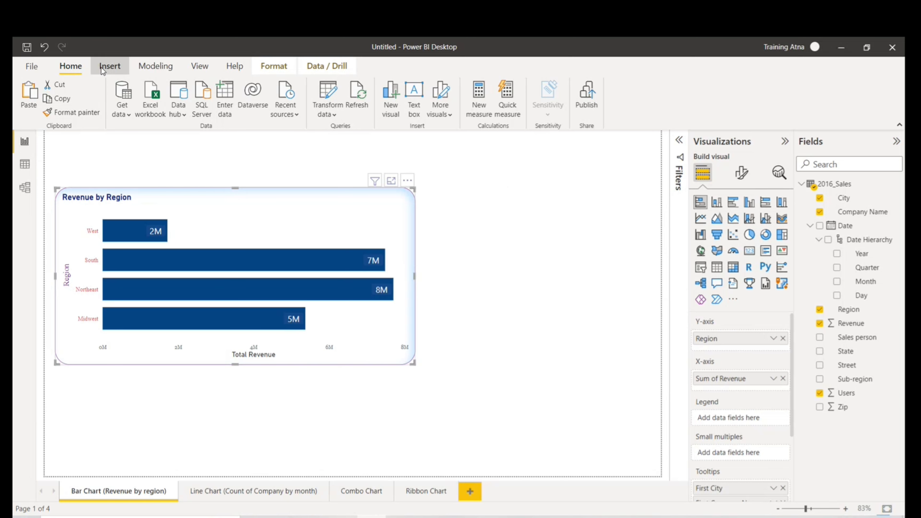
{"action": "left_click", "coordinate": [110, 67]}
{"action": "left_click", "coordinate": [156, 67]}
{"action": "left_click", "coordinate": [199, 66]}
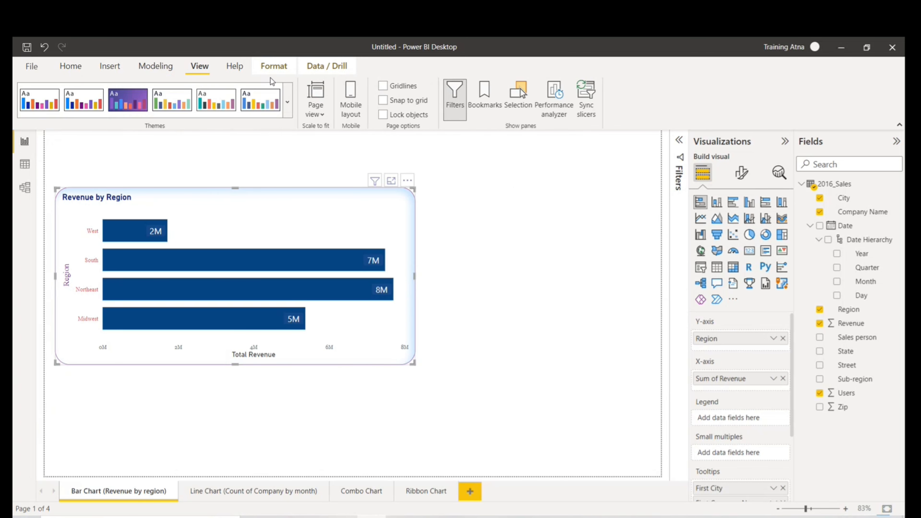
{"action": "left_click", "coordinate": [236, 67]}
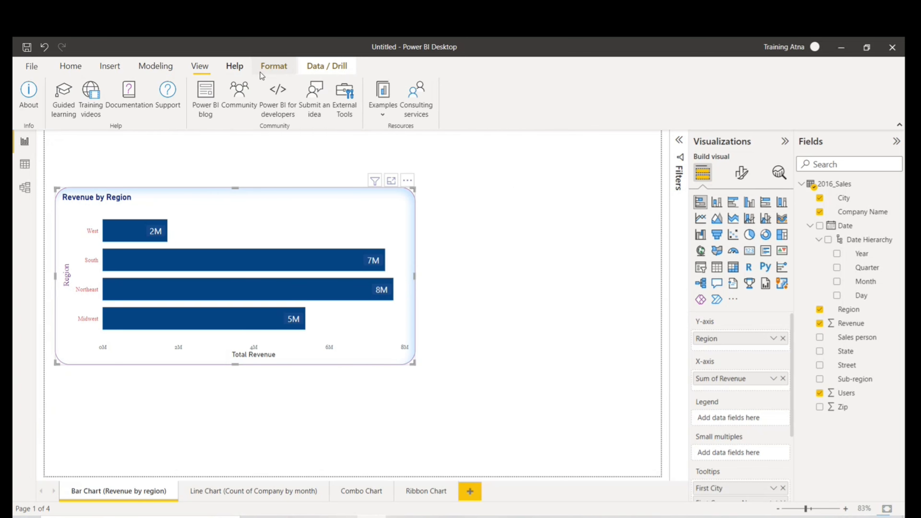
{"action": "left_click", "coordinate": [275, 70]}
{"action": "left_click", "coordinate": [319, 71]}
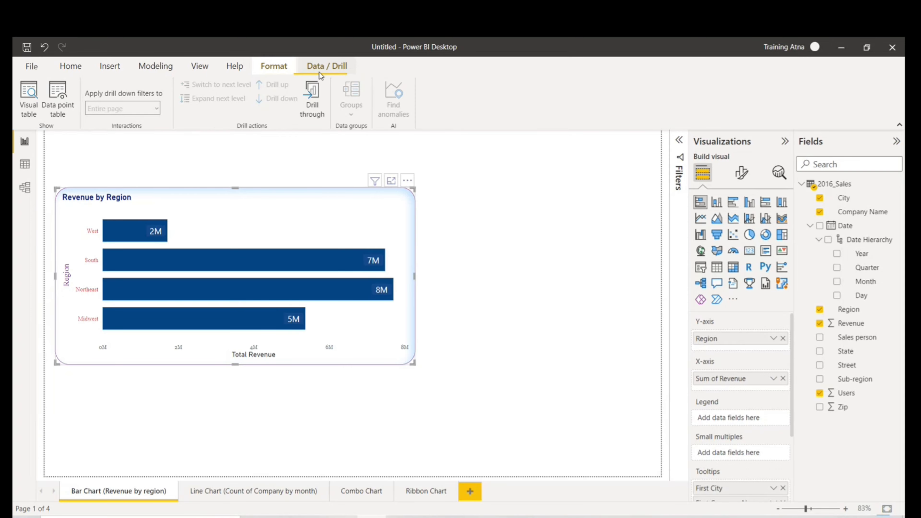
{"action": "left_click", "coordinate": [71, 66]}
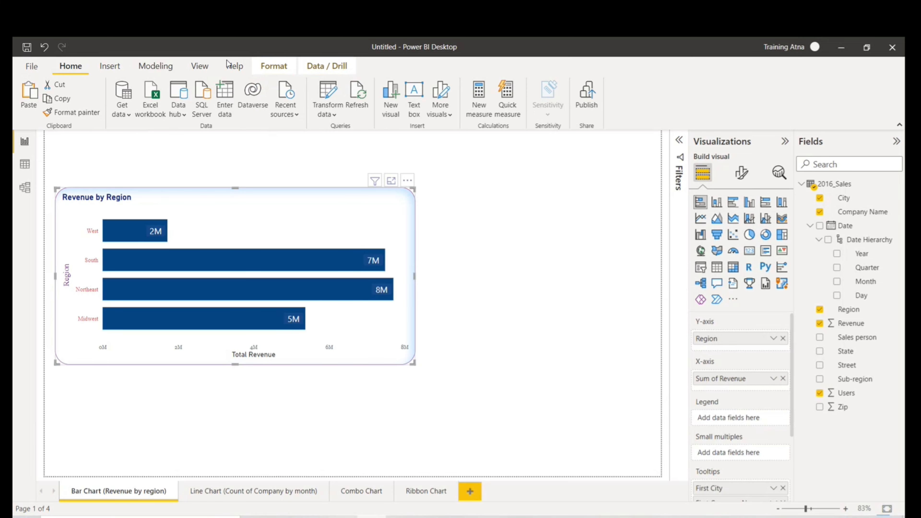
{"action": "left_click", "coordinate": [450, 118]}
{"action": "left_click", "coordinate": [470, 270]}
Sort the Revenue by Region chart's axis by Sum of Revenue in ascending order
{"action": "left_click", "coordinate": [412, 187]}
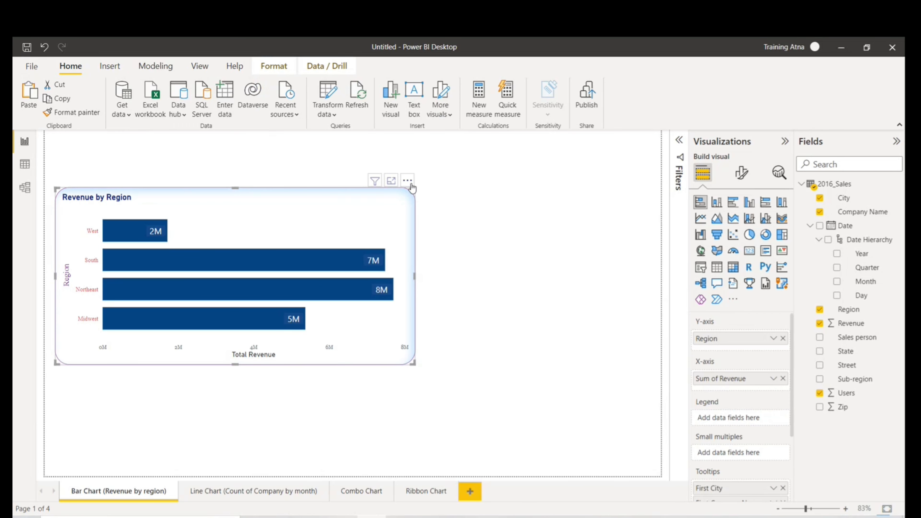
{"action": "left_click", "coordinate": [412, 187]}
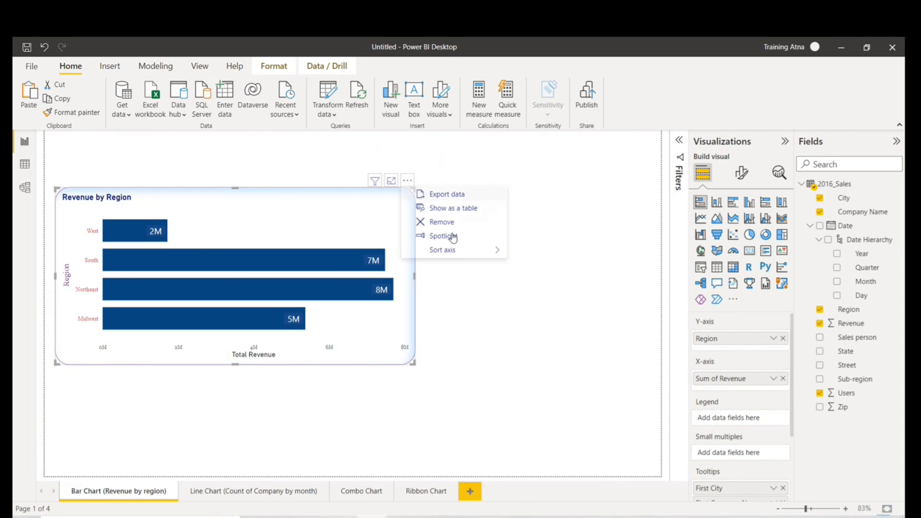
{"action": "mouse_move", "coordinate": [448, 251]}
{"action": "left_click", "coordinate": [543, 265]}
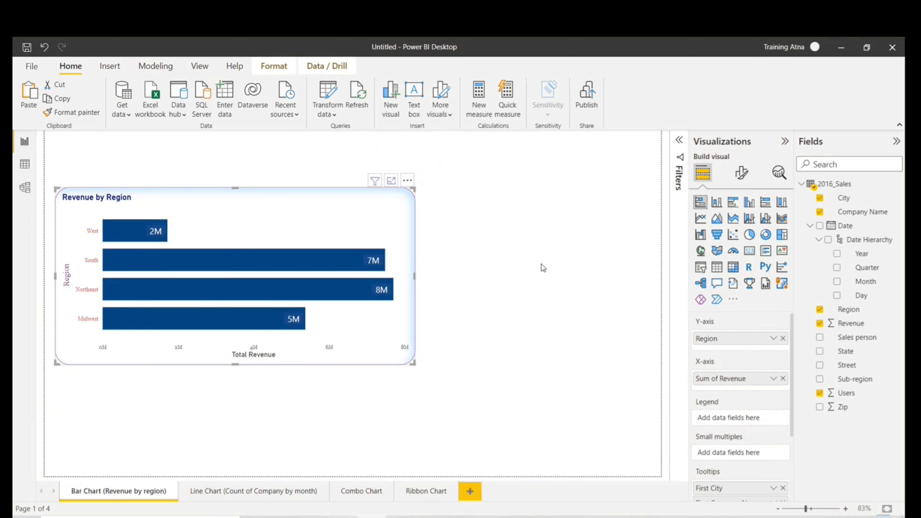
{"action": "left_click", "coordinate": [408, 181]}
{"action": "mouse_move", "coordinate": [449, 251]}
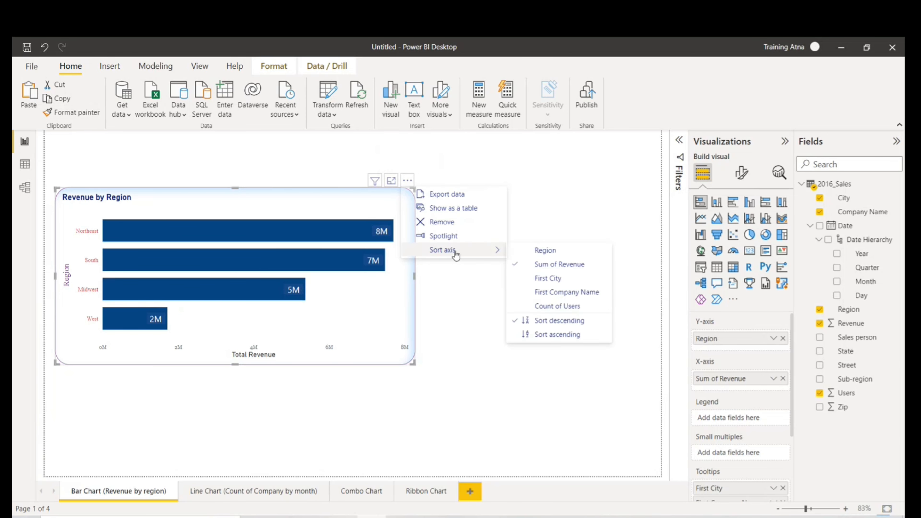
{"action": "left_click", "coordinate": [550, 336]}
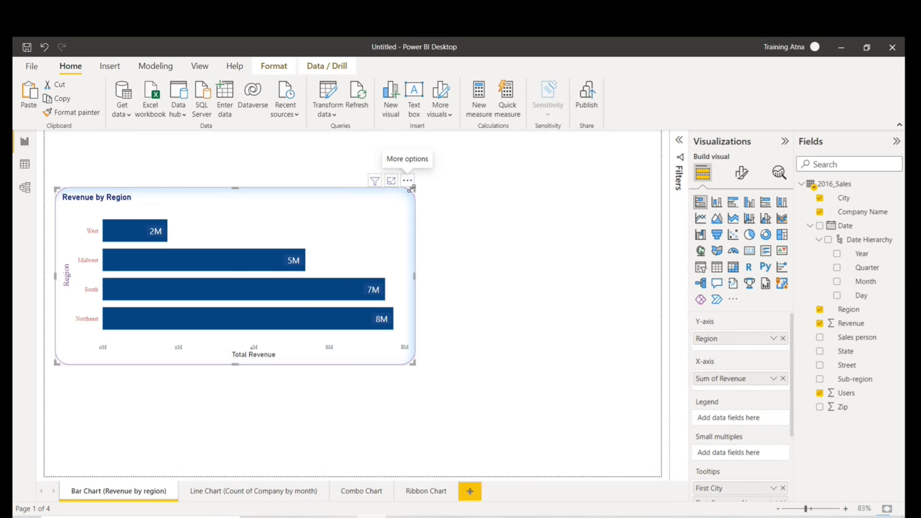
{"action": "left_click", "coordinate": [406, 184]}
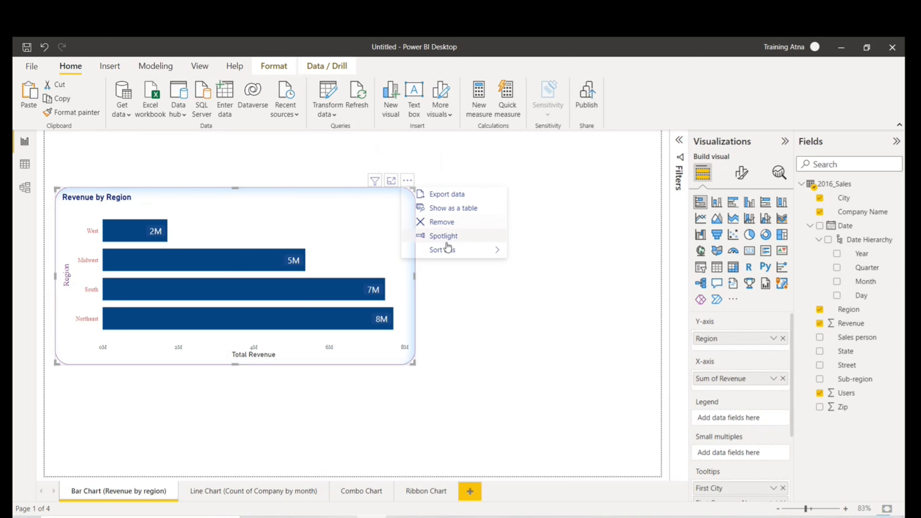
{"action": "mouse_move", "coordinate": [447, 250]}
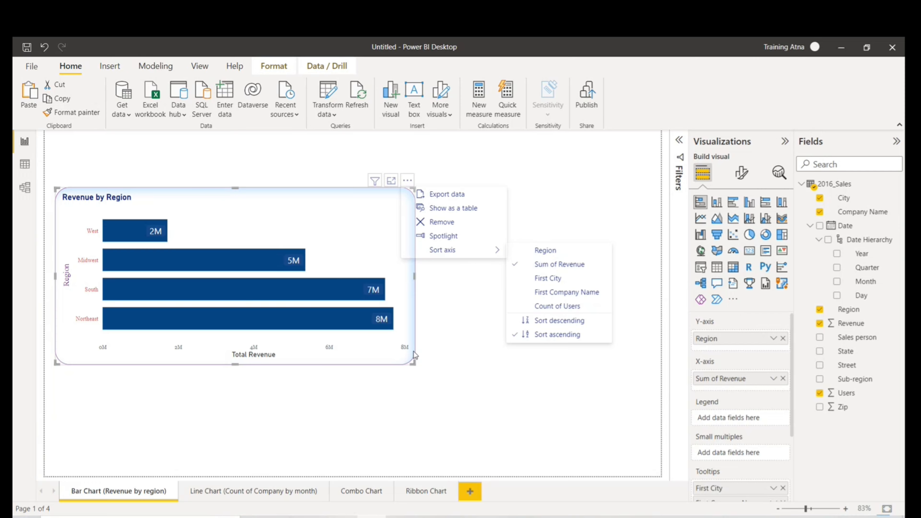
{"action": "left_click", "coordinate": [419, 380]}
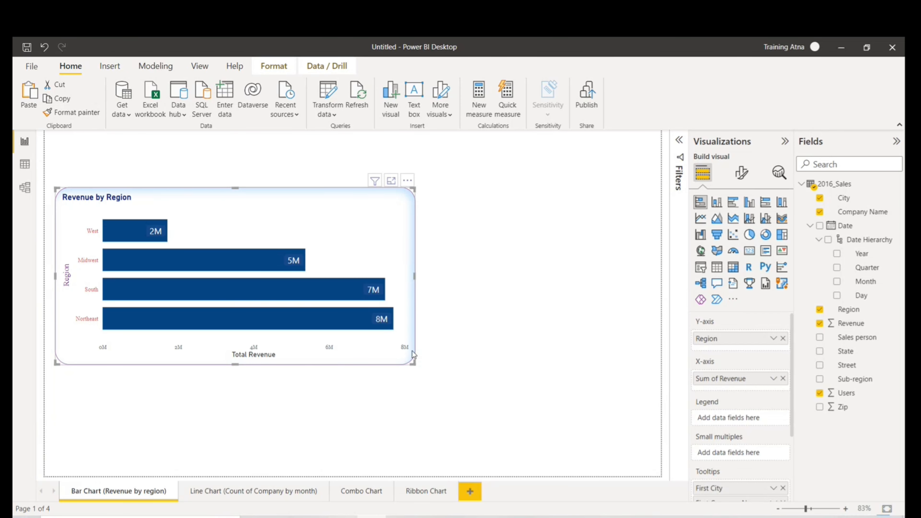
Shrink the Revenue by Region chart in both width and height from its lower-right corner
{"action": "left_click_drag", "start_coordinate": [387, 335], "coordinate": [361, 327]}
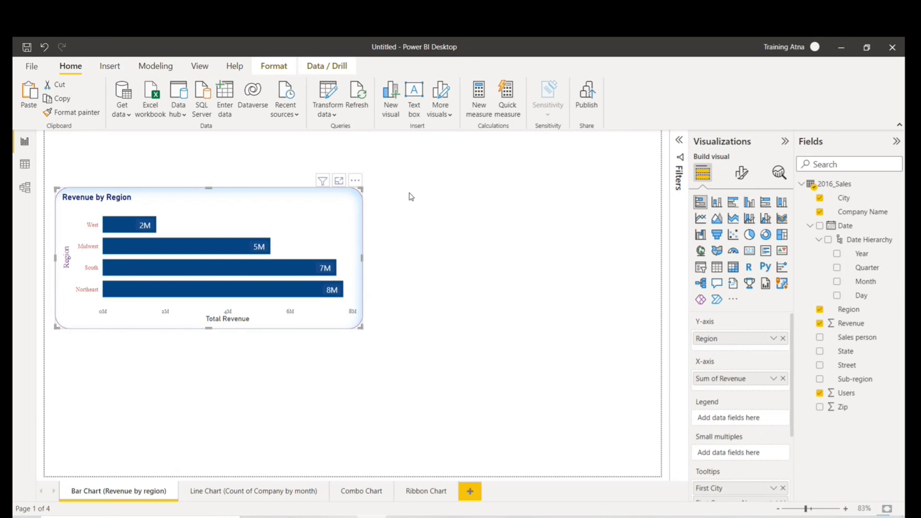
{"action": "left_click", "coordinate": [355, 180]}
{"action": "left_click", "coordinate": [269, 172]}
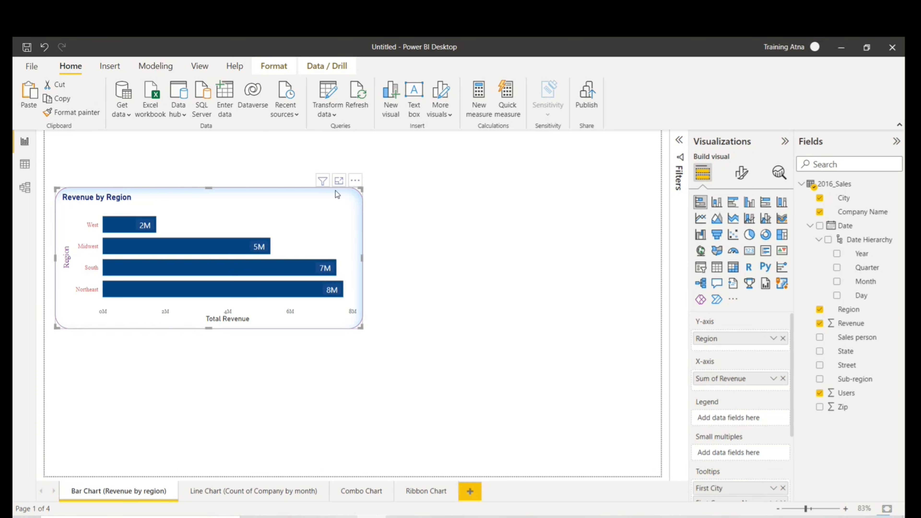
View the Revenue by Region chart in Focus mode, inspect the Midwest bar's tooltip details and return to the report
{"action": "left_click", "coordinate": [340, 181]}
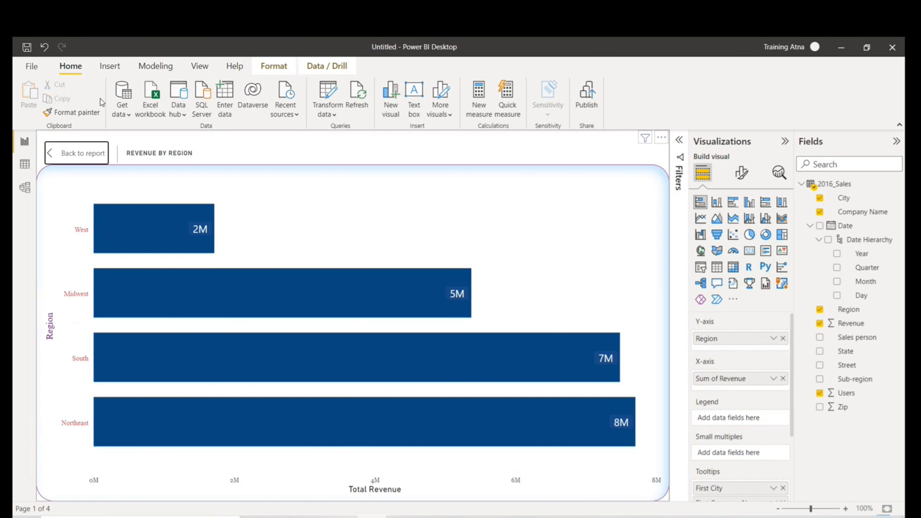
{"action": "left_click", "coordinate": [72, 155]}
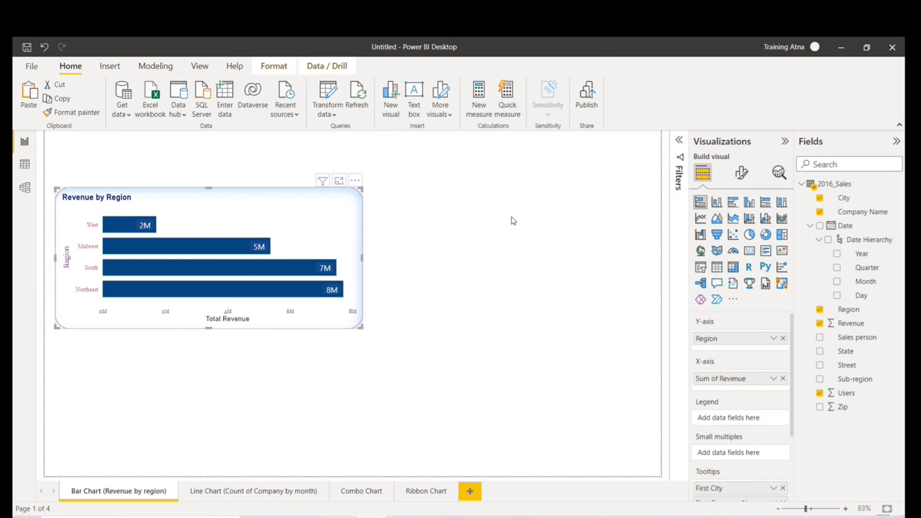
{"action": "left_click", "coordinate": [339, 181]}
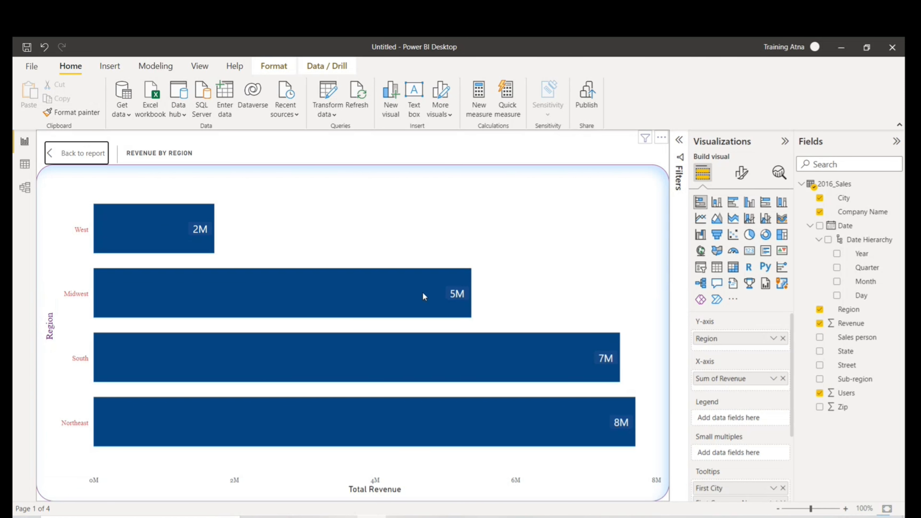
{"action": "mouse_move", "coordinate": [422, 292]}
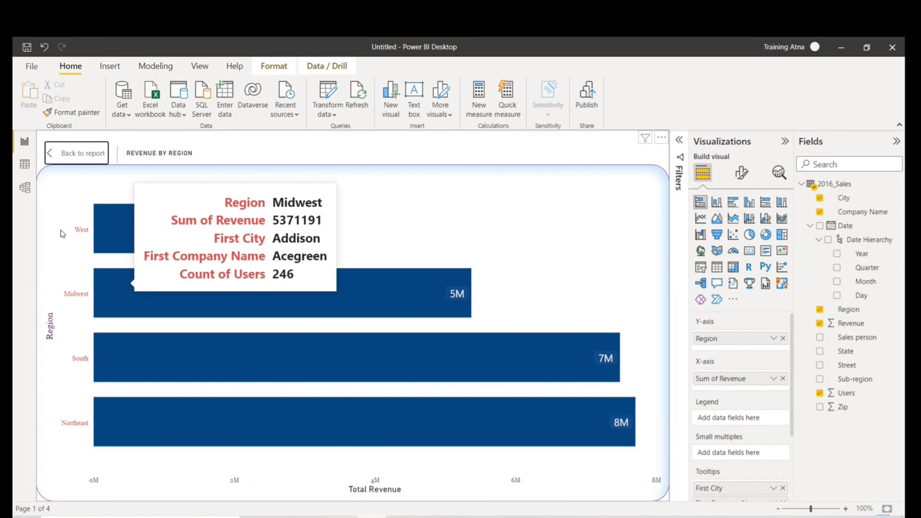
{"action": "left_click", "coordinate": [84, 153]}
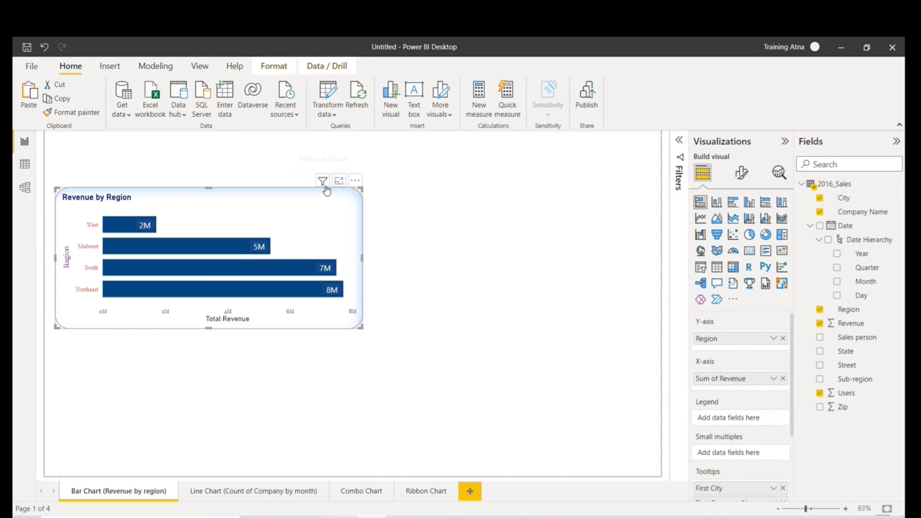
{"action": "mouse_move", "coordinate": [327, 190]}
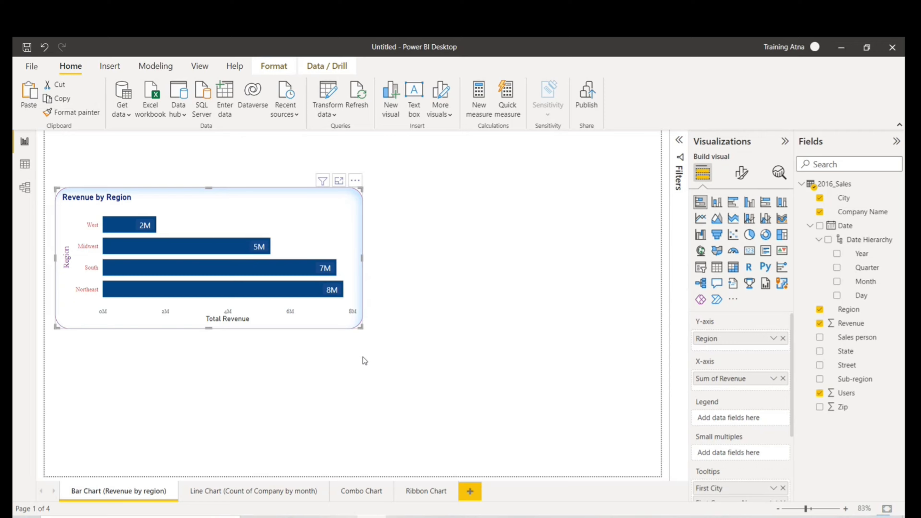
Resize the Revenue by Region chart so it is slightly narrower and taller, and deselect it
{"action": "left_click_drag", "start_coordinate": [361, 327], "coordinate": [350, 357]}
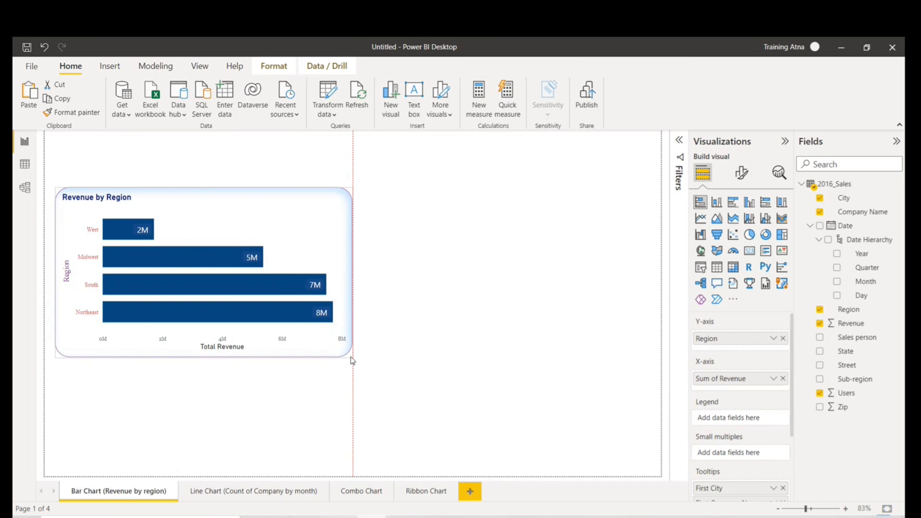
{"action": "left_click", "coordinate": [440, 346]}
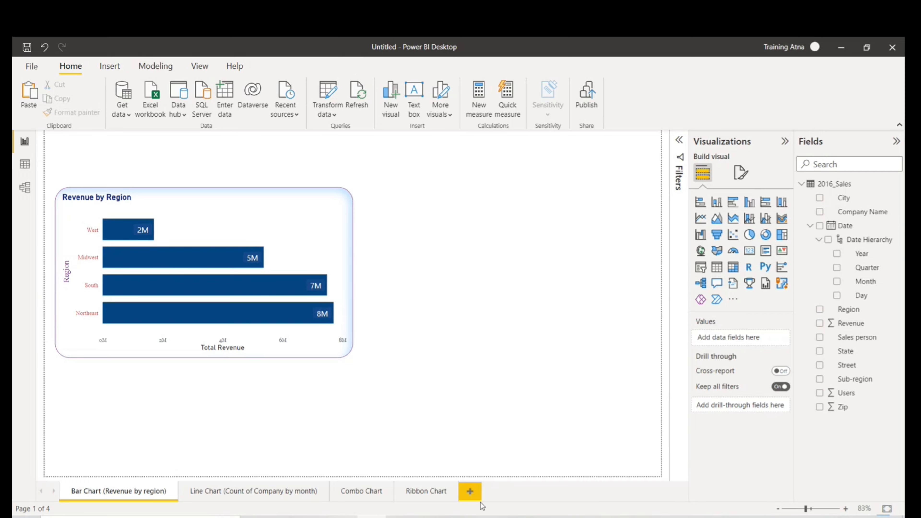
Add a new report page and name it Revenue by County
{"action": "left_click", "coordinate": [477, 497]}
{"action": "double_click", "coordinate": [478, 495]}
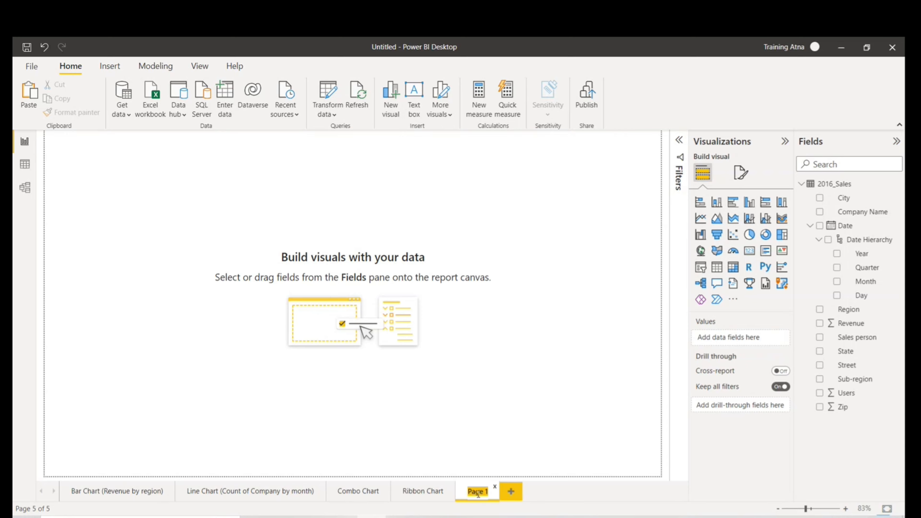
{"action": "type", "text": "Revenue by County"}
{"action": "key", "text": "Return"}
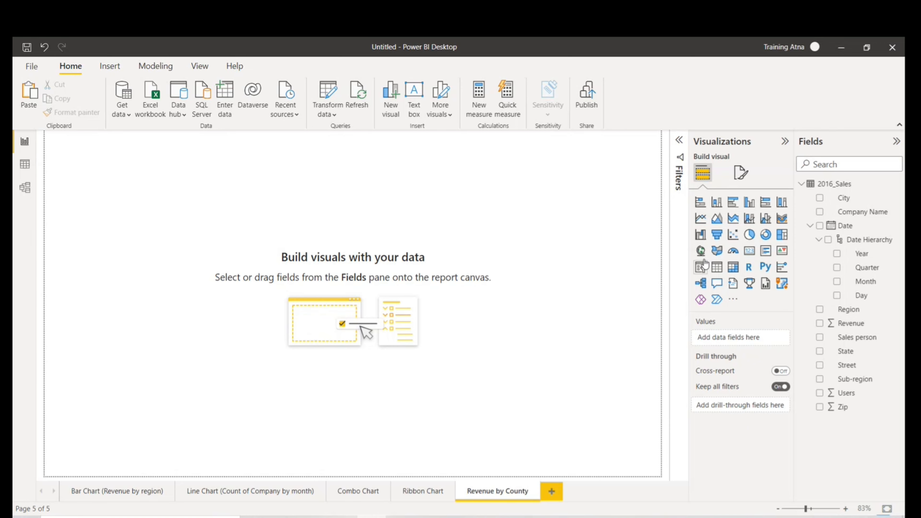
Add an empty filled map visual to the Revenue by County page and remove it again
{"action": "left_click", "coordinate": [717, 251]}
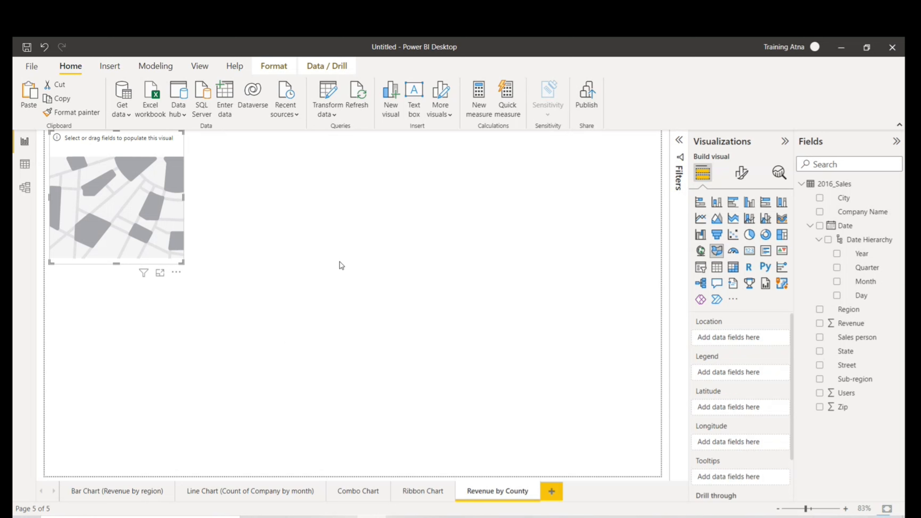
{"action": "left_click", "coordinate": [177, 273]}
{"action": "left_click", "coordinate": [205, 286]}
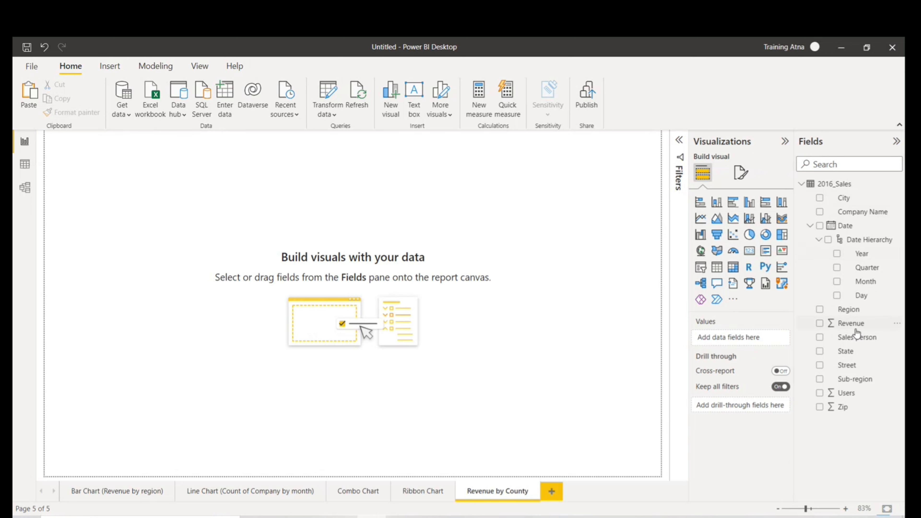
Rename the Revenue by County page as Revenue by State
{"action": "right_click", "coordinate": [482, 495]}
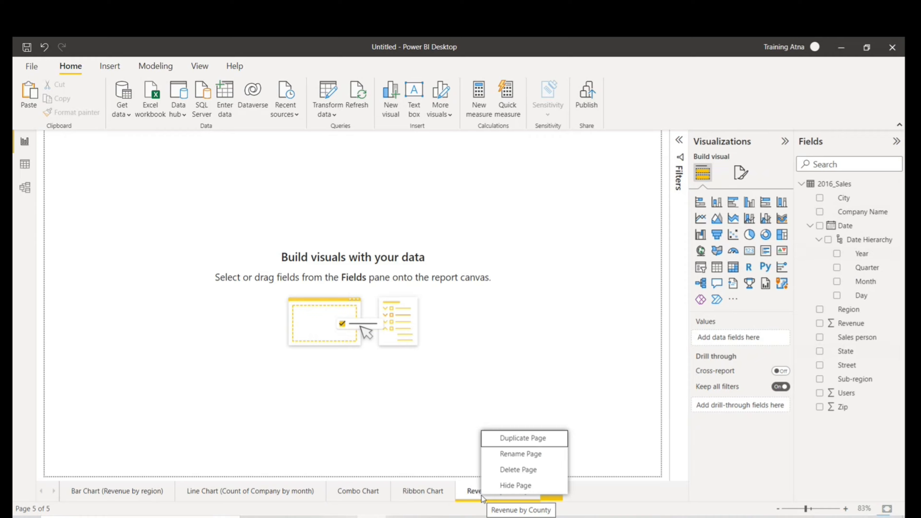
{"action": "left_click", "coordinate": [503, 454]}
{"action": "key", "text": "End"}
{"action": "key", "text": "BackSpace"}
{"action": "key", "text": "BackSpace"}
{"action": "key", "text": "BackSpace"}
{"action": "key", "text": "BackSpace"}
{"action": "key", "text": "BackSpace"}
{"action": "key", "text": "BackSpace"}
{"action": "type", "text": "ate"}
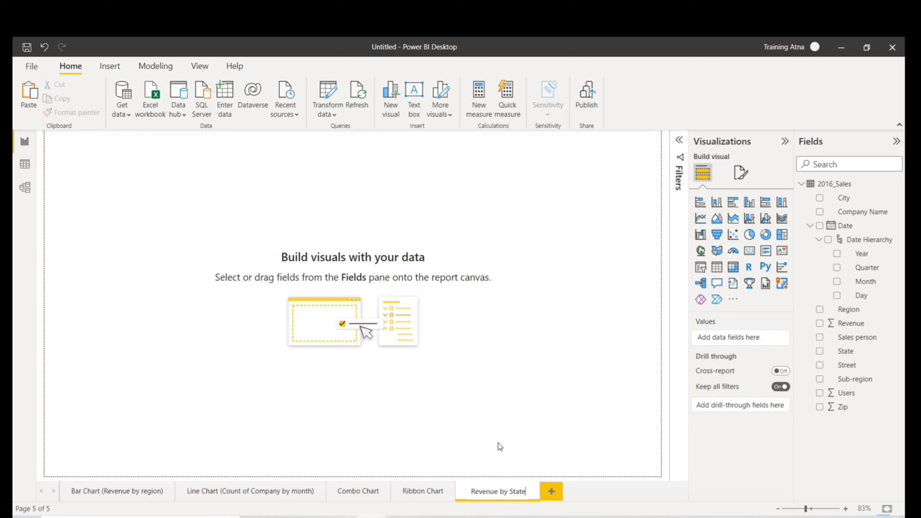
{"action": "key", "text": "Return"}
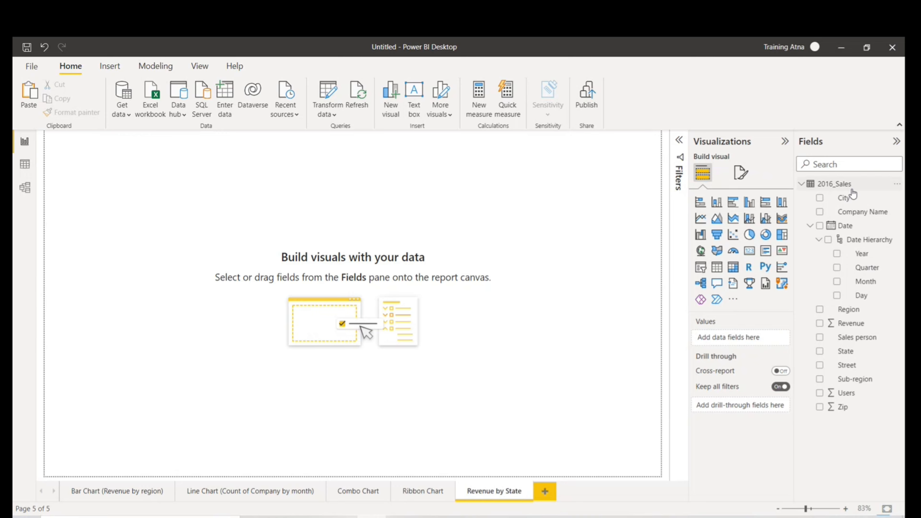
Create a map visual from the State field, enlarge it and move it to the page's upper-left area
{"action": "left_click_drag", "start_coordinate": [848, 356], "coordinate": [301, 259]}
{"action": "left_click_drag", "start_coordinate": [371, 325], "coordinate": [543, 390]}
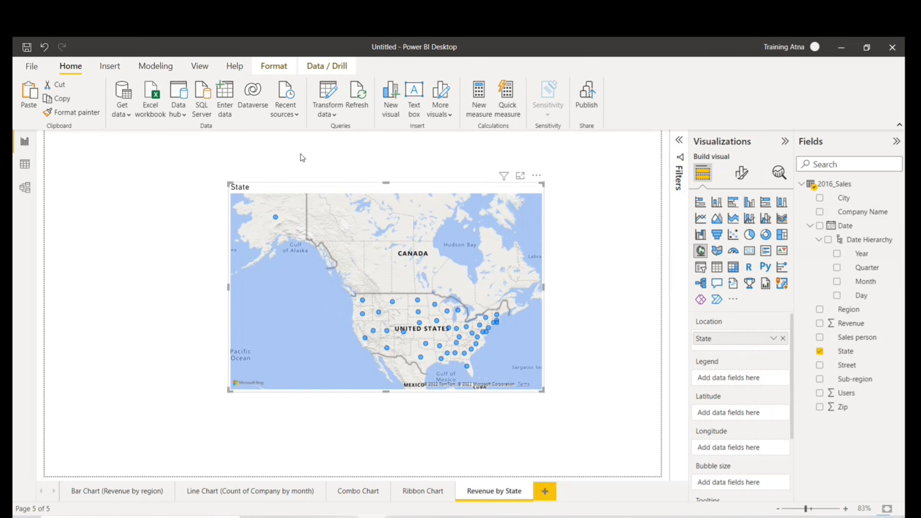
{"action": "left_click_drag", "start_coordinate": [305, 188], "coordinate": [155, 152]}
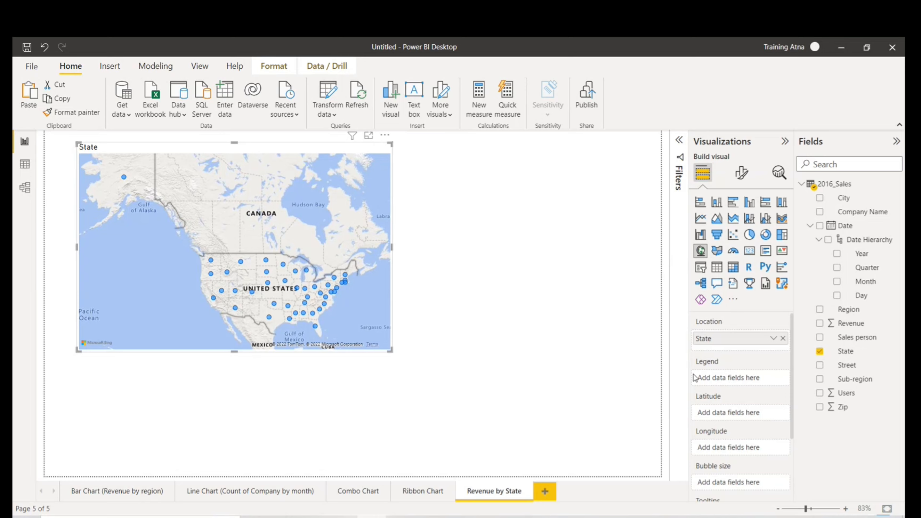
Add Revenue as the map's legend and enlarge the map to fill most of the page
{"action": "left_click_drag", "start_coordinate": [858, 329], "coordinate": [741, 383]}
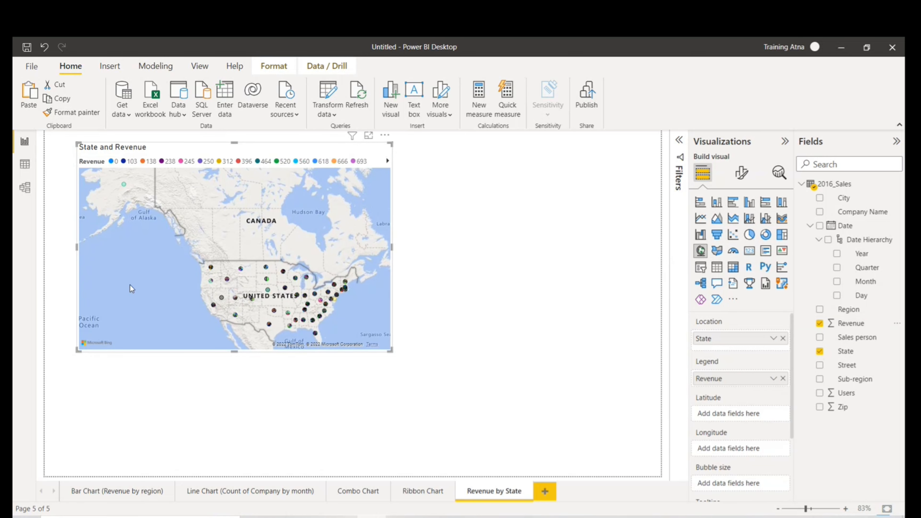
{"action": "left_click_drag", "start_coordinate": [391, 351], "coordinate": [557, 428]}
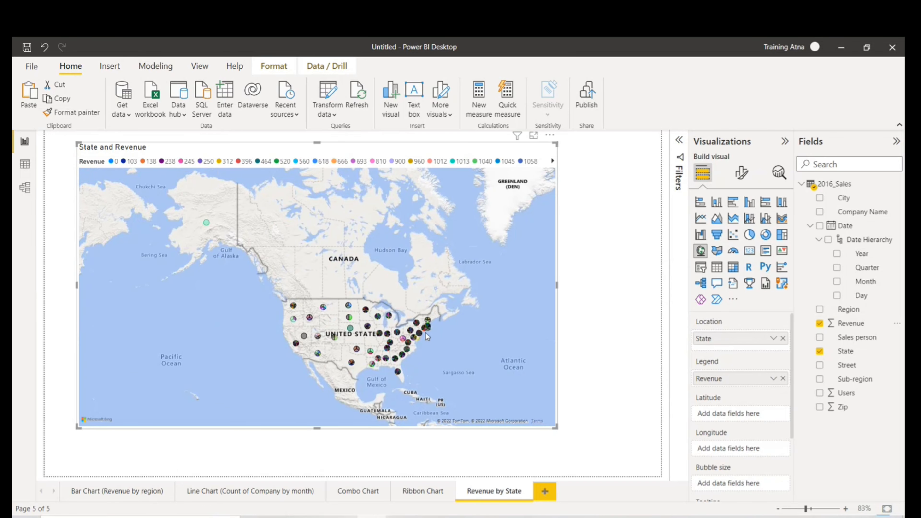
{"action": "mouse_move", "coordinate": [427, 329]}
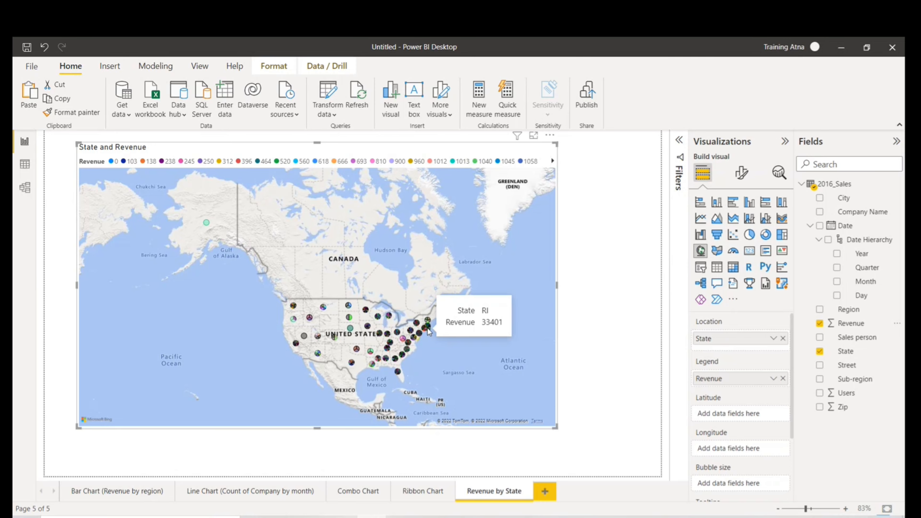
{"action": "mouse_move", "coordinate": [391, 319]}
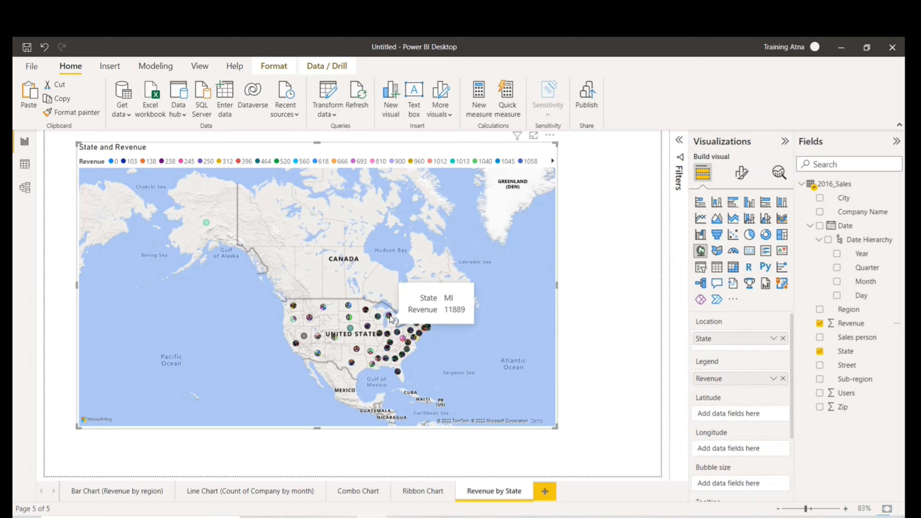
{"action": "mouse_move", "coordinate": [350, 328]}
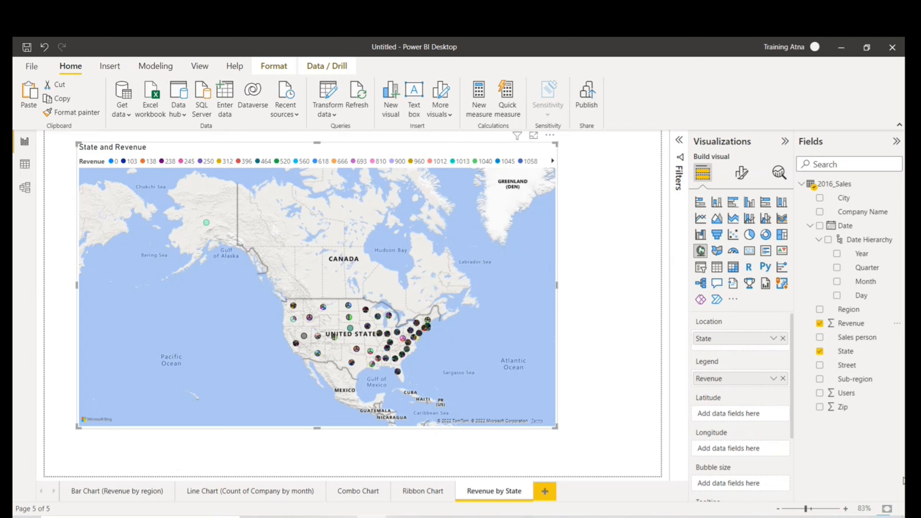
Add the Users field as the map's bubble size
{"action": "scroll", "coordinate": [733, 380], "scroll_direction": "down", "scroll_amount": 3}
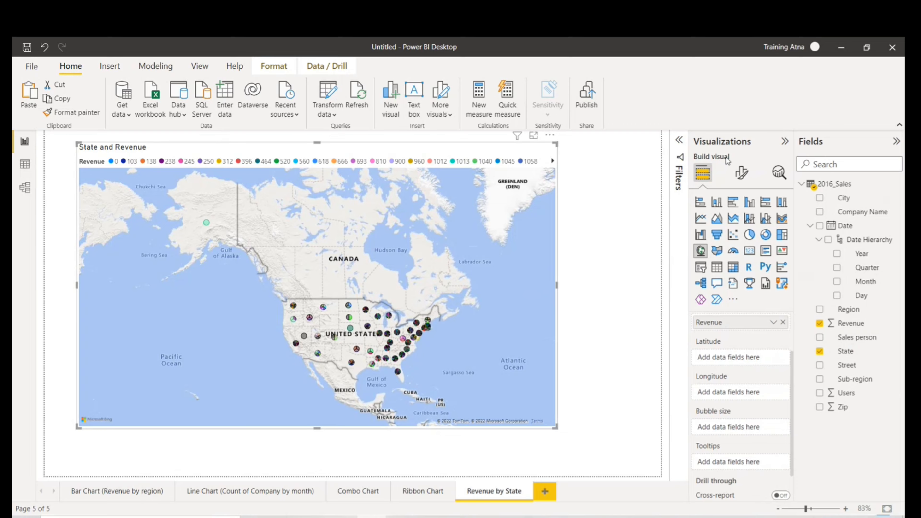
{"action": "left_click_drag", "start_coordinate": [844, 394], "coordinate": [748, 431]}
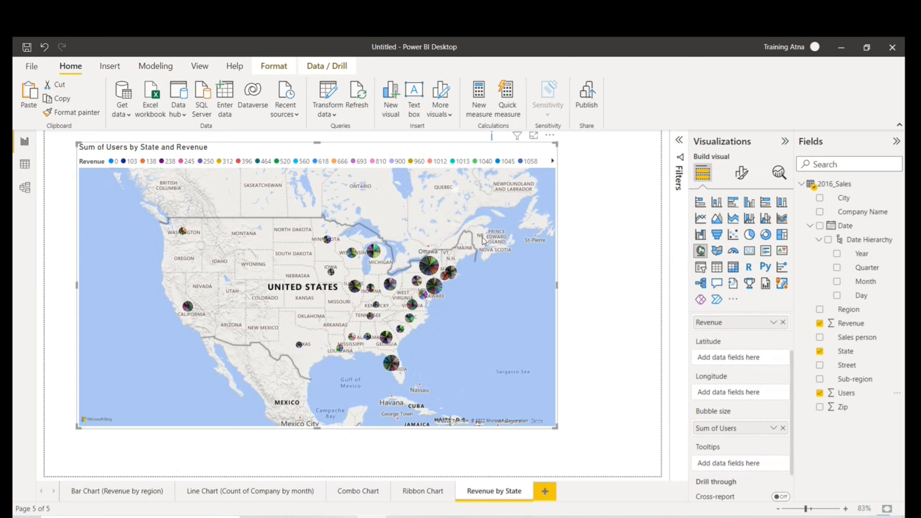
{"action": "scroll", "coordinate": [763, 400], "scroll_direction": "down", "scroll_amount": 2}
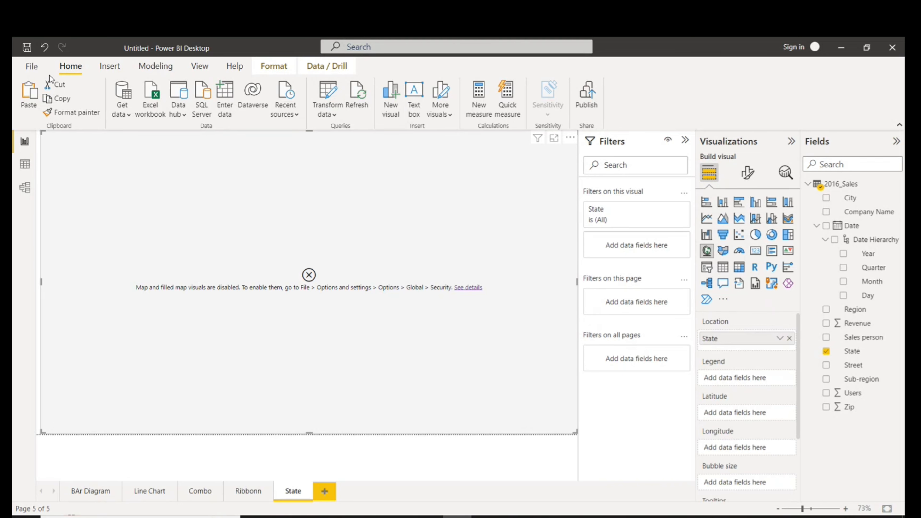
In the global security options, enable ArcGIS for Power BI and the Map and Filled Map visuals
{"action": "left_click", "coordinate": [33, 66]}
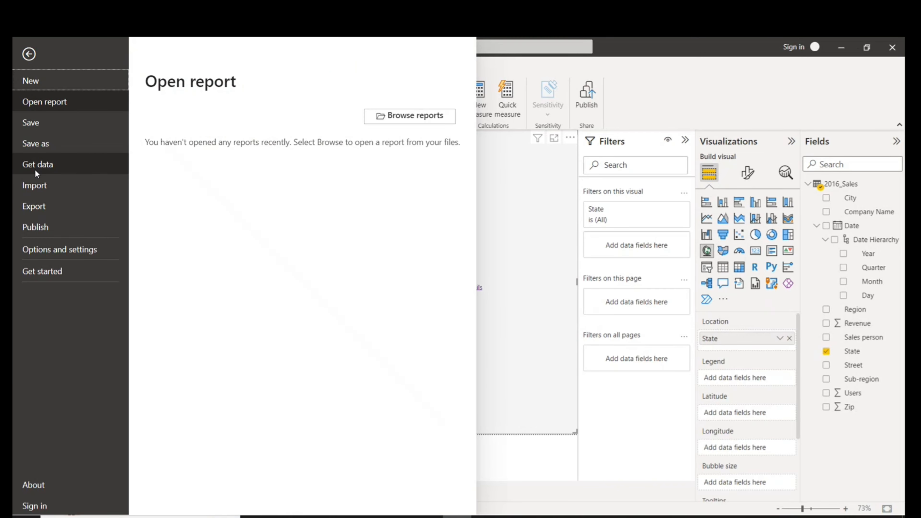
{"action": "left_click", "coordinate": [46, 251]}
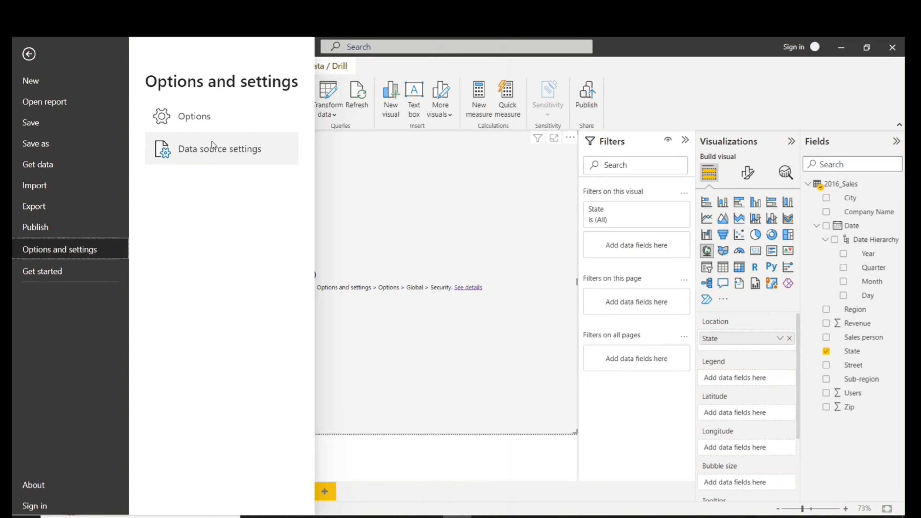
{"action": "left_click", "coordinate": [206, 122]}
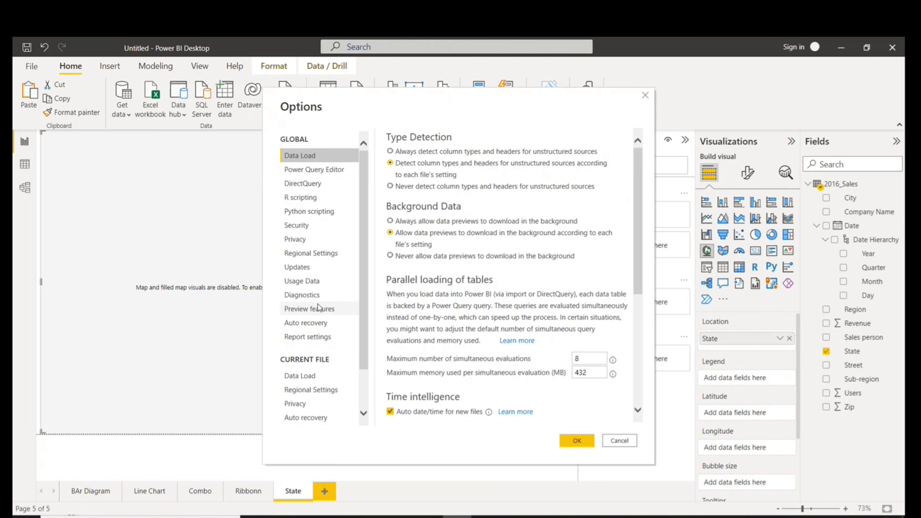
{"action": "scroll", "coordinate": [316, 360], "scroll_direction": "down", "scroll_amount": 1}
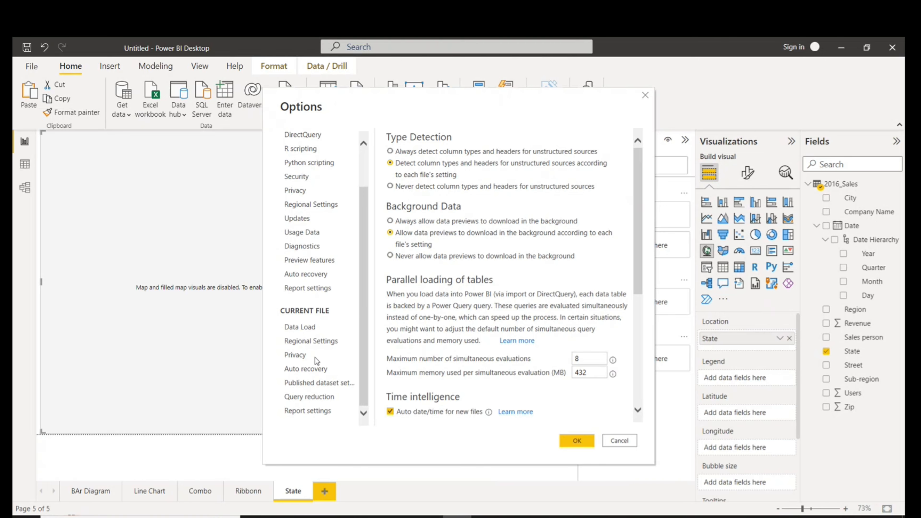
{"action": "scroll", "coordinate": [314, 357], "scroll_direction": "up", "scroll_amount": 1}
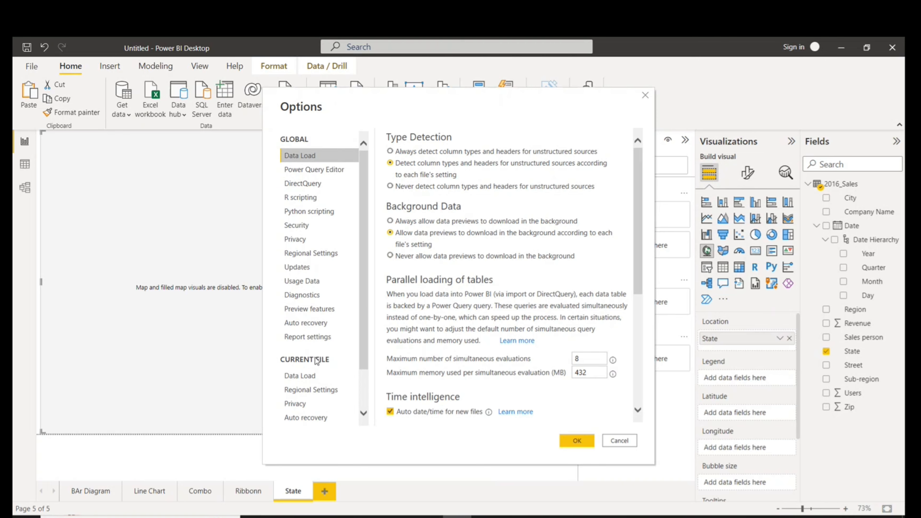
{"action": "left_click", "coordinate": [298, 227]}
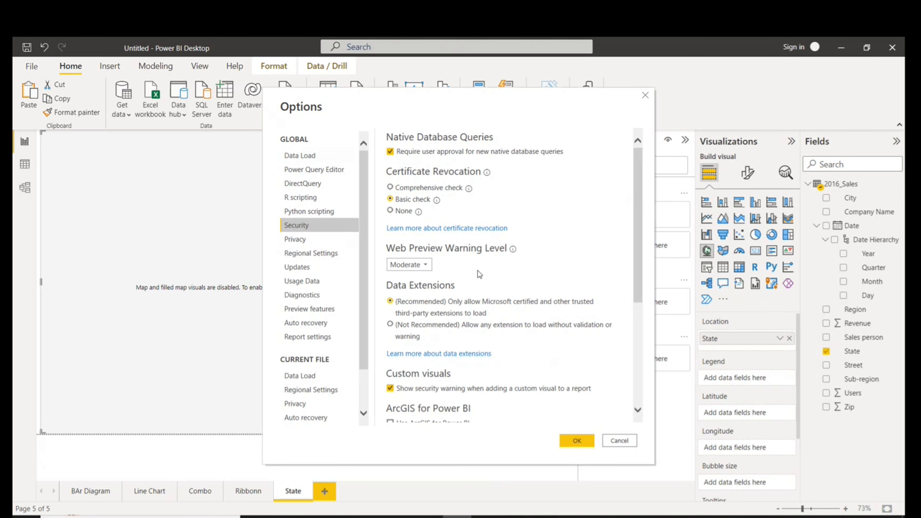
{"action": "scroll", "coordinate": [478, 273], "scroll_direction": "down", "scroll_amount": 5}
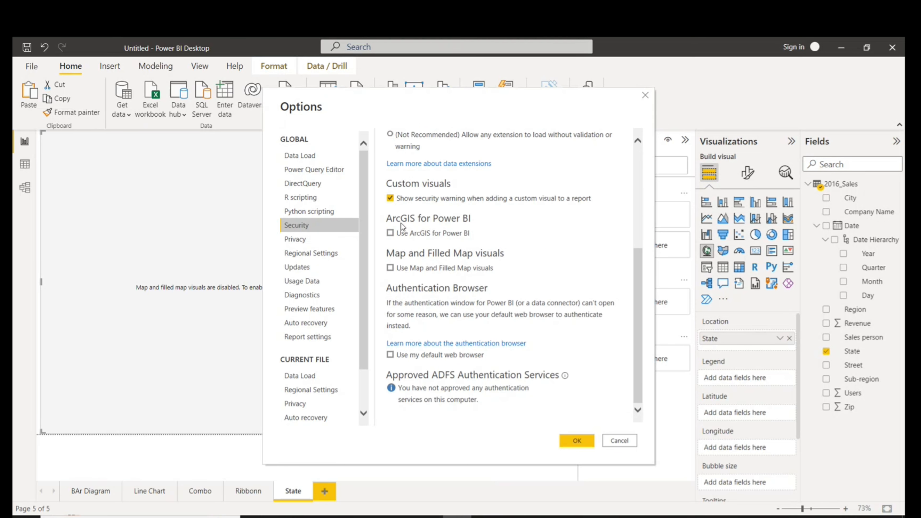
{"action": "left_click", "coordinate": [391, 234]}
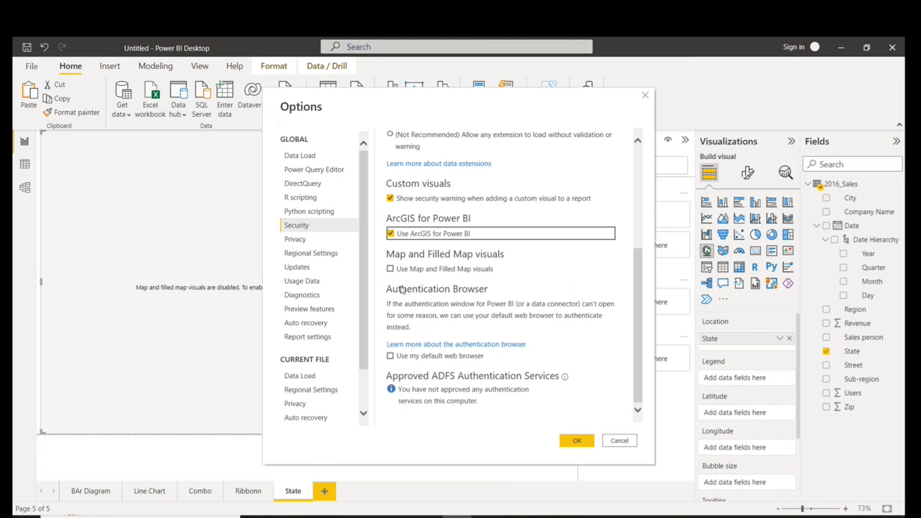
{"action": "left_click", "coordinate": [391, 268]}
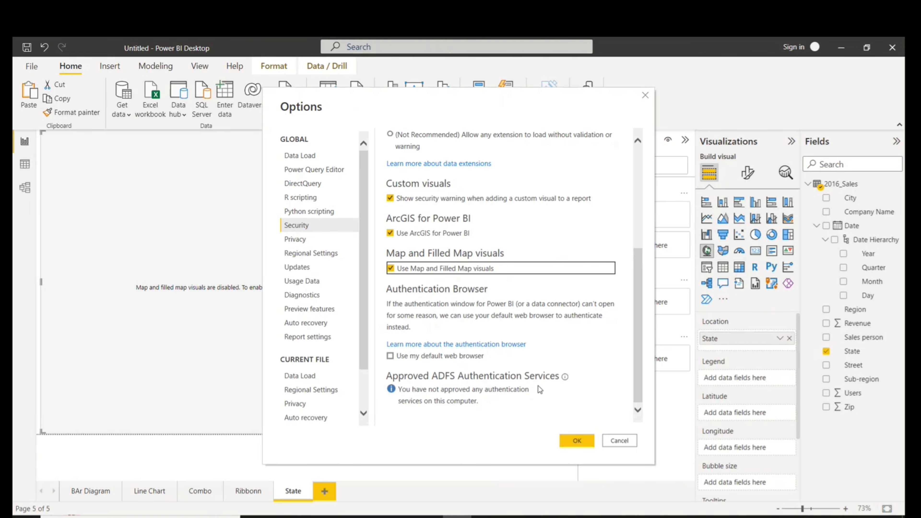
{"action": "left_click", "coordinate": [577, 440]}
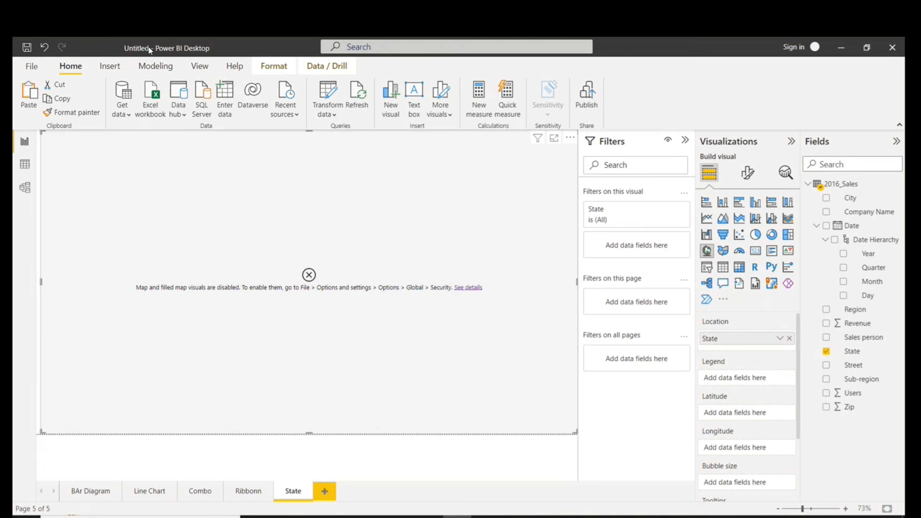
Start saving the report in the OneDrive Documents folder with the file name Power BI
{"action": "left_click", "coordinate": [37, 67]}
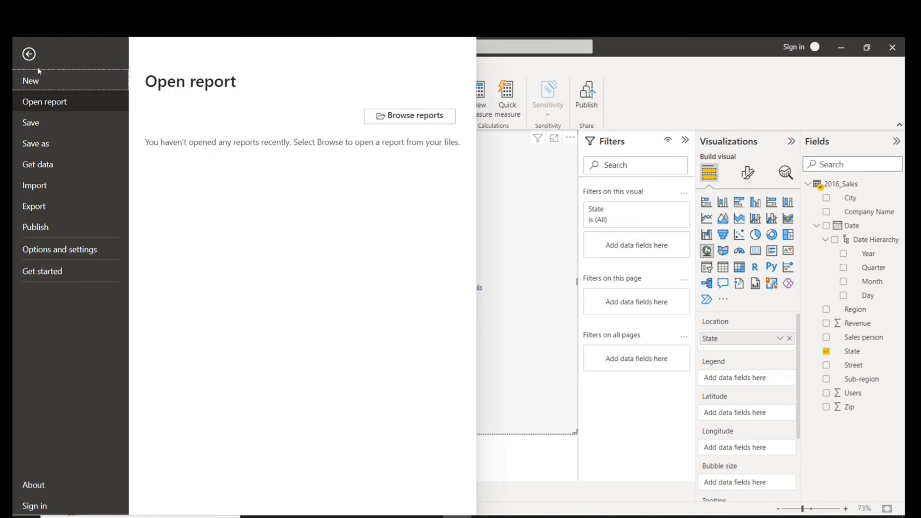
{"action": "left_click", "coordinate": [30, 143]}
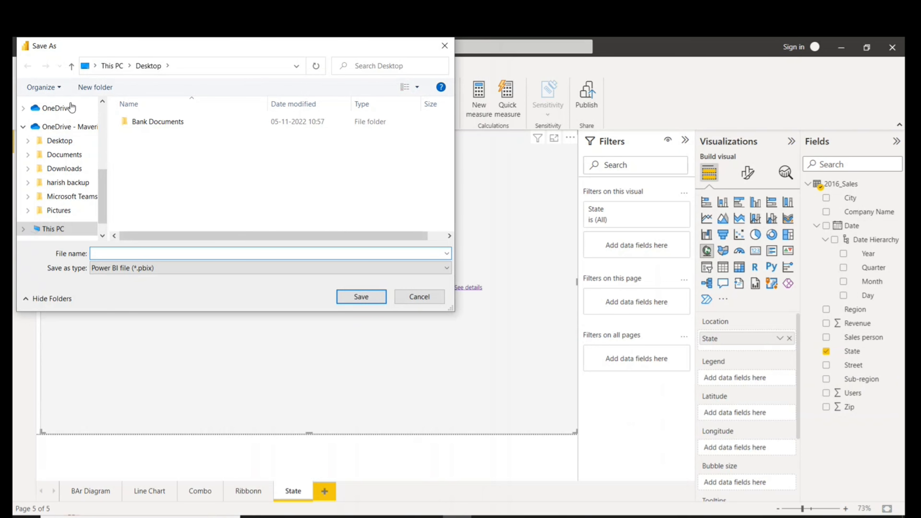
{"action": "left_click", "coordinate": [63, 154]}
{"action": "left_click", "coordinate": [130, 254]}
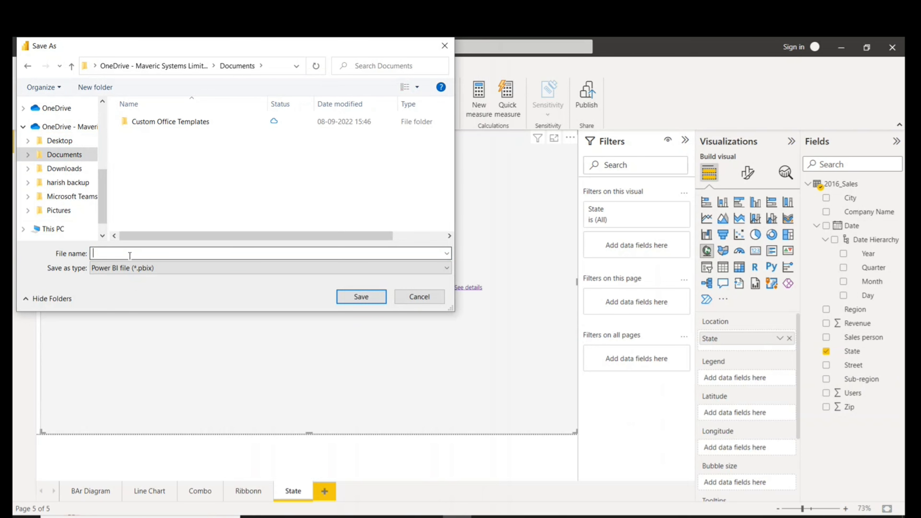
{"action": "type", "text": "Power BI"}
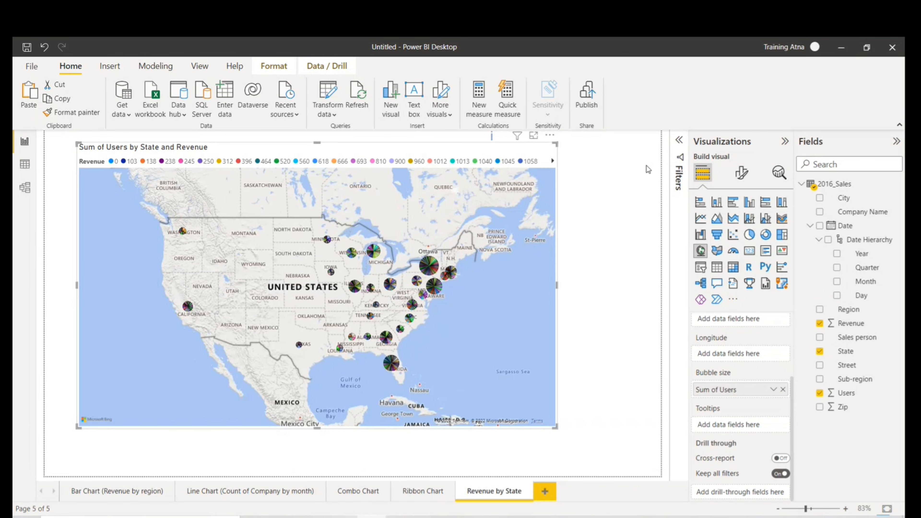
{"action": "left_click", "coordinate": [32, 69]}
{"action": "left_click", "coordinate": [60, 251]}
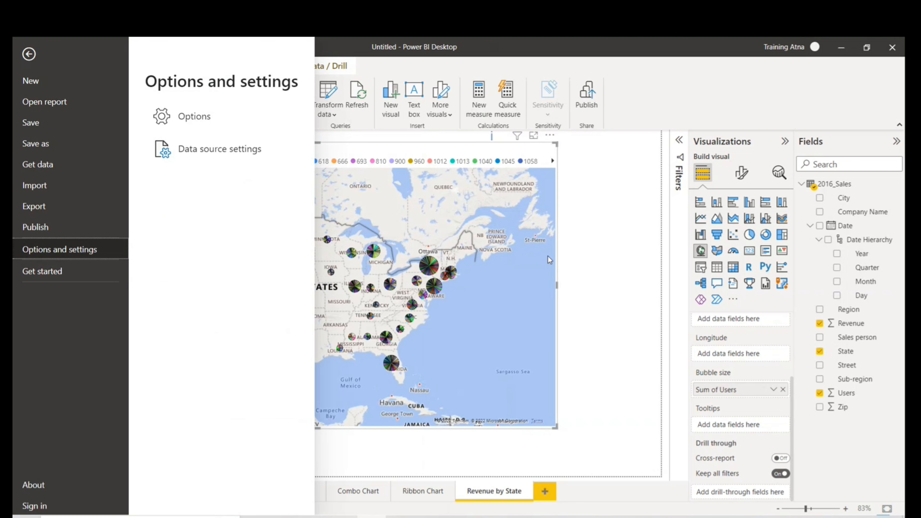
{"action": "left_click", "coordinate": [588, 238]}
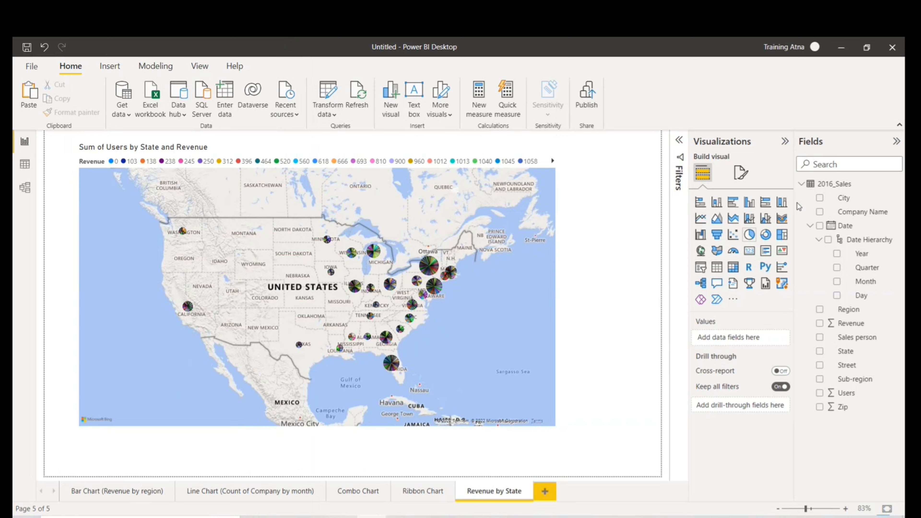
Set the style of the Revenue by State map to Aerial
{"action": "left_click", "coordinate": [552, 150]}
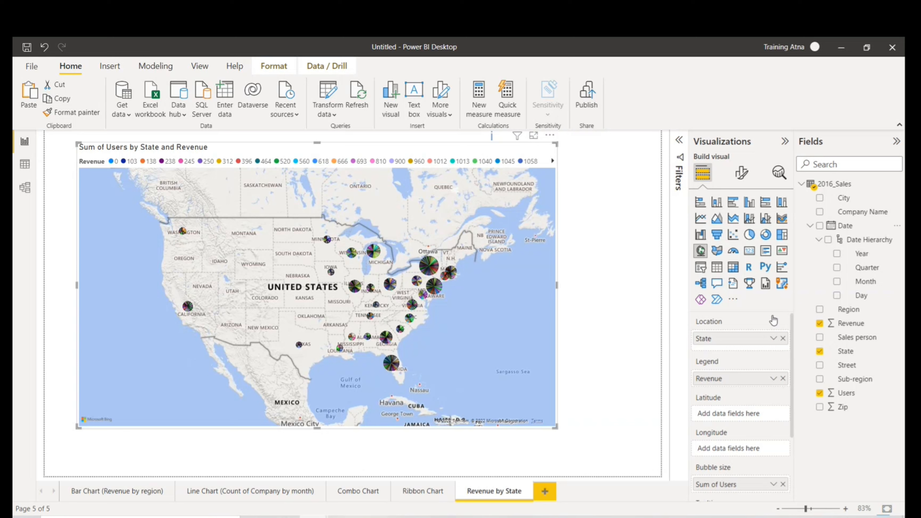
{"action": "scroll", "coordinate": [730, 422], "scroll_direction": "down", "scroll_amount": 1}
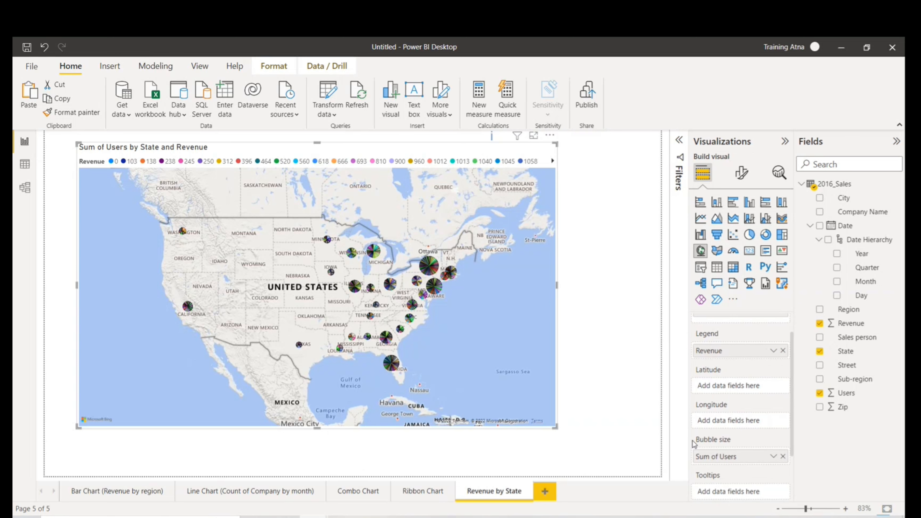
{"action": "scroll", "coordinate": [727, 428], "scroll_direction": "down", "scroll_amount": 2}
{"action": "scroll", "coordinate": [727, 428], "scroll_direction": "up", "scroll_amount": 1}
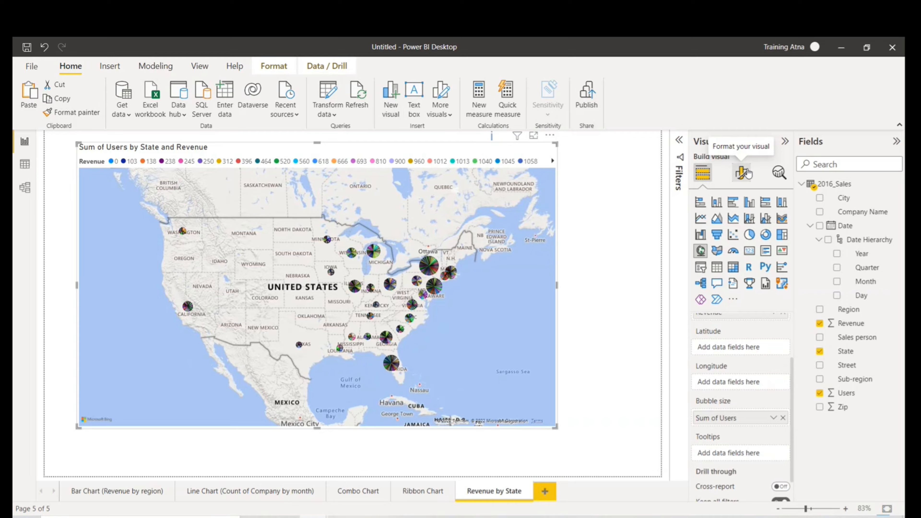
{"action": "left_click", "coordinate": [747, 174]}
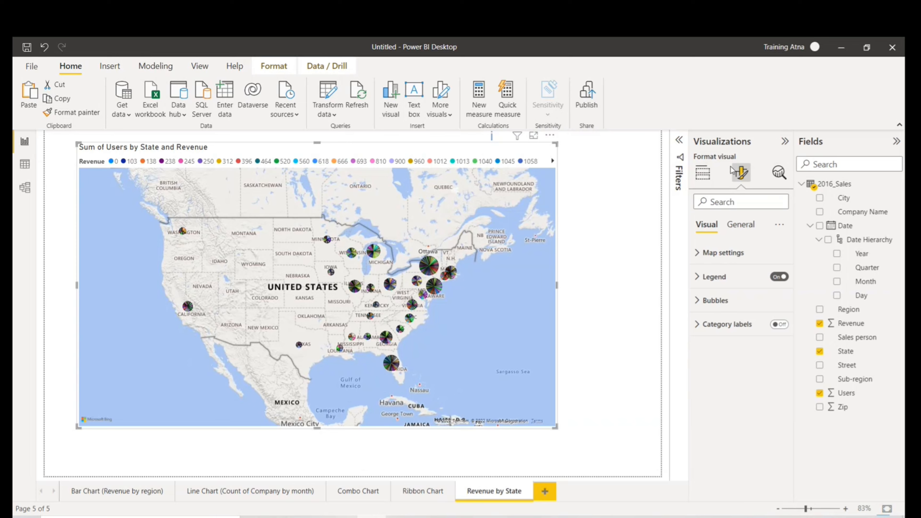
{"action": "left_click", "coordinate": [697, 258]}
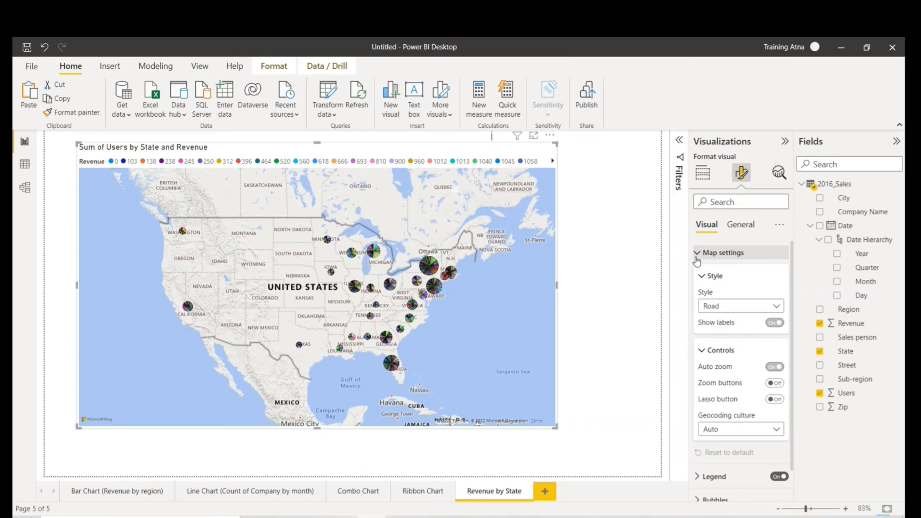
{"action": "left_click", "coordinate": [712, 308]}
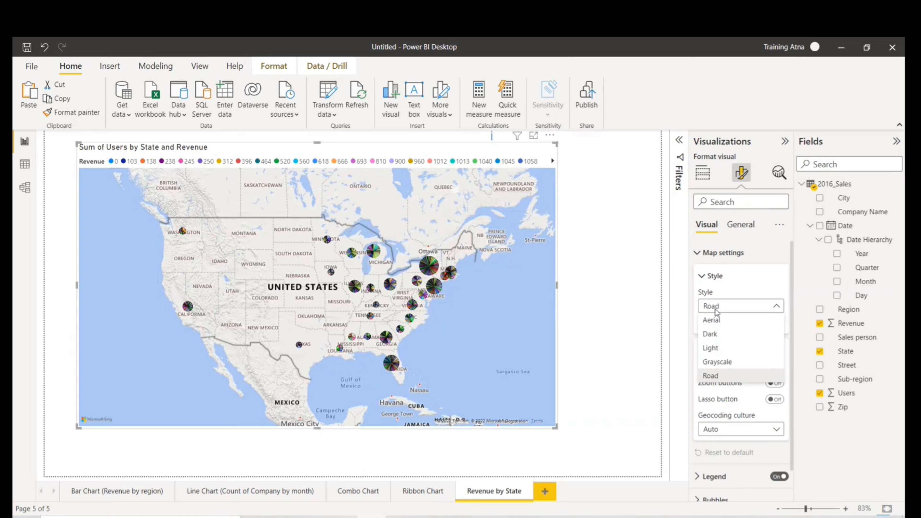
{"action": "left_click", "coordinate": [720, 324]}
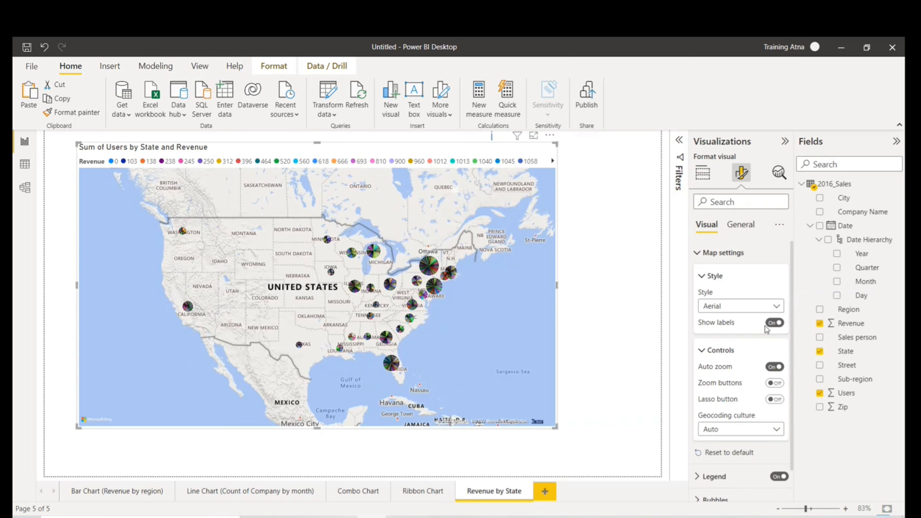
Try the Dark map style and switch back to Aerial
{"action": "left_click", "coordinate": [743, 308]}
{"action": "left_click", "coordinate": [740, 334]}
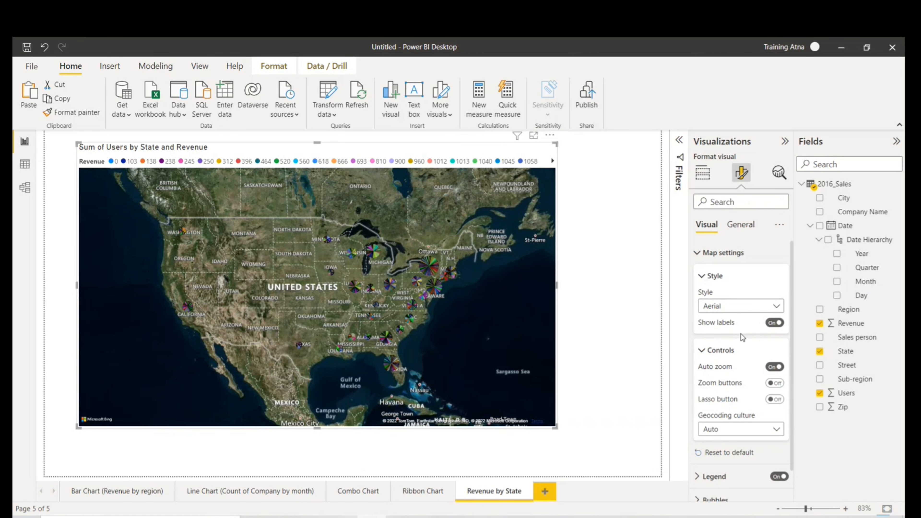
{"action": "left_click", "coordinate": [745, 311]}
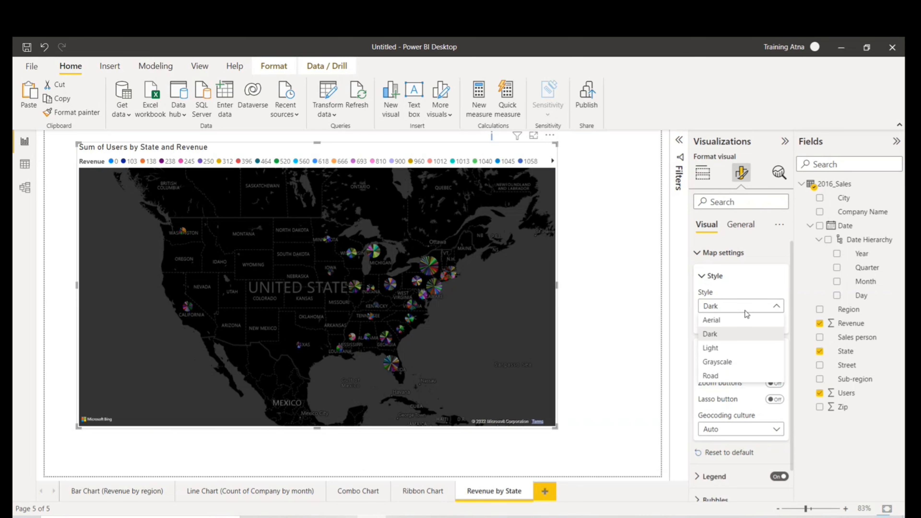
{"action": "left_click", "coordinate": [742, 319]}
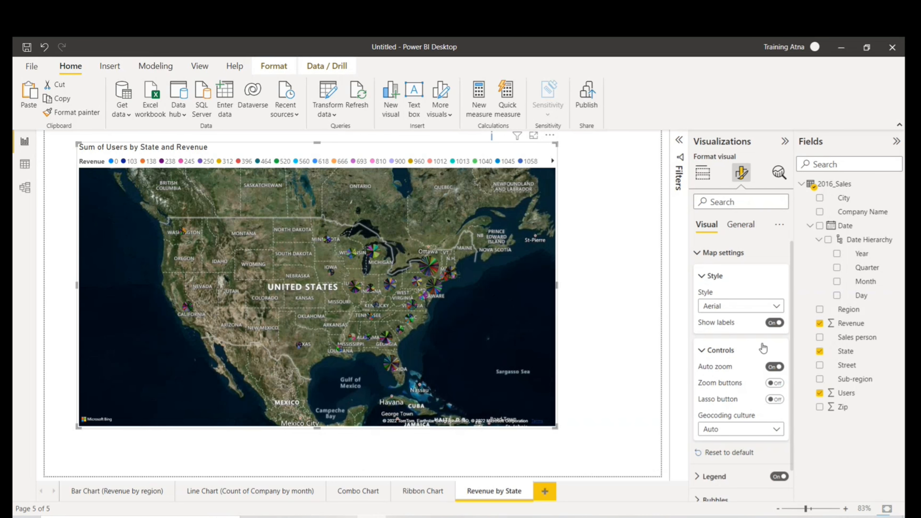
Turn on the map's zoom buttons and test them by zooming in and back out
{"action": "scroll", "coordinate": [763, 348], "scroll_direction": "down", "scroll_amount": 1}
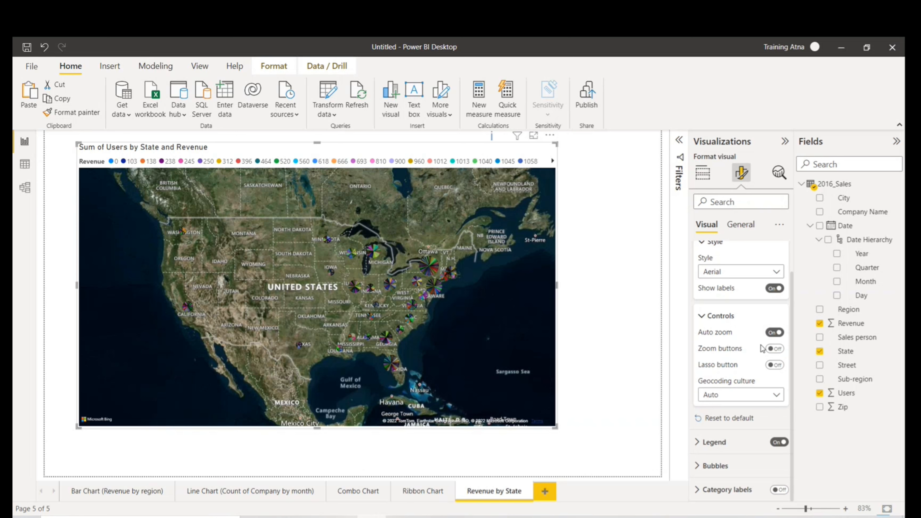
{"action": "left_click", "coordinate": [775, 349]}
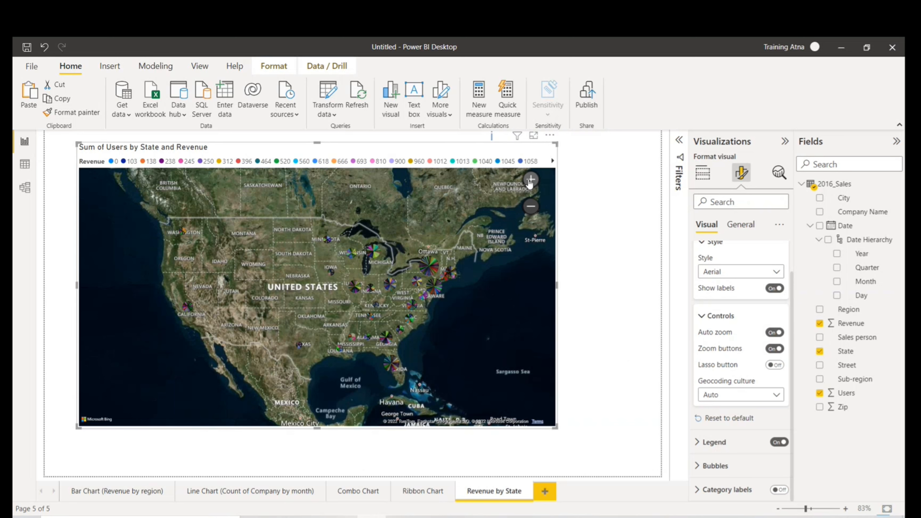
{"action": "left_click", "coordinate": [533, 184]}
{"action": "left_click", "coordinate": [533, 184]}
{"action": "left_click", "coordinate": [531, 206]}
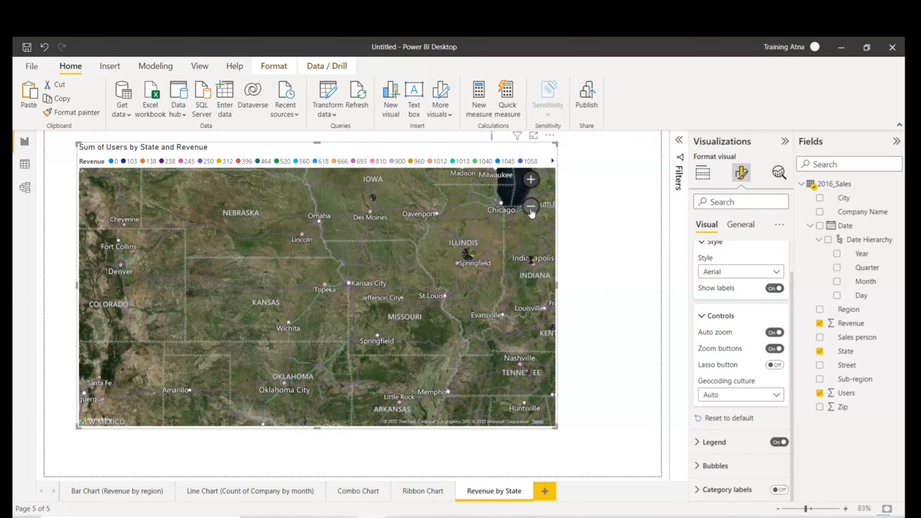
{"action": "left_click", "coordinate": [531, 206]}
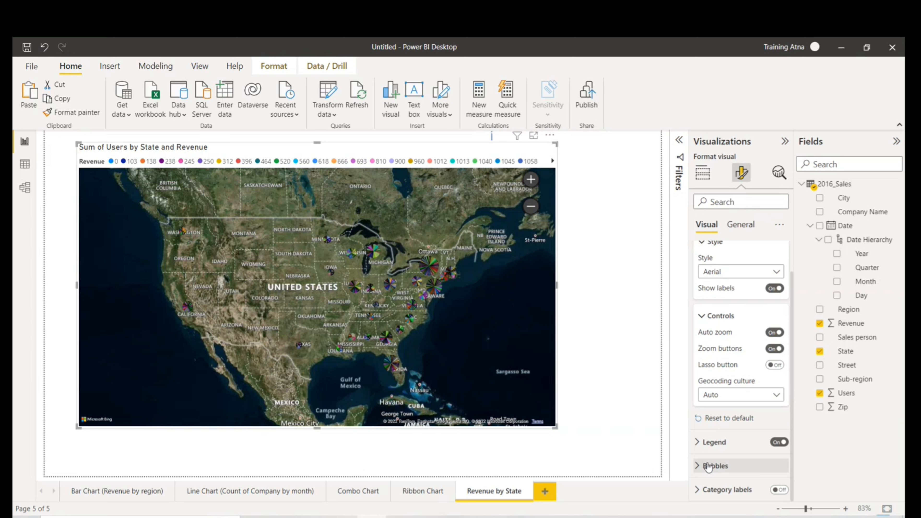
Look over the map's general and visual formatting options and its field assignments
{"action": "left_click", "coordinate": [740, 229]}
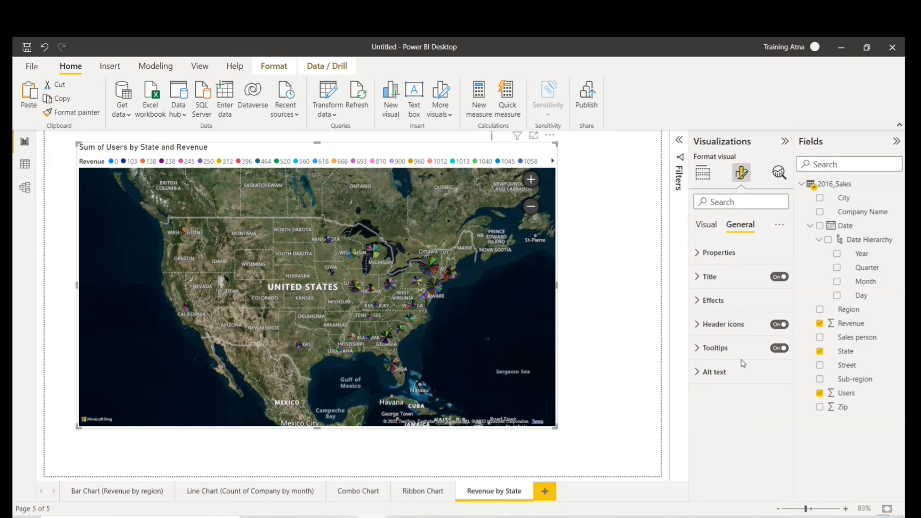
{"action": "key", "text": "Left"}
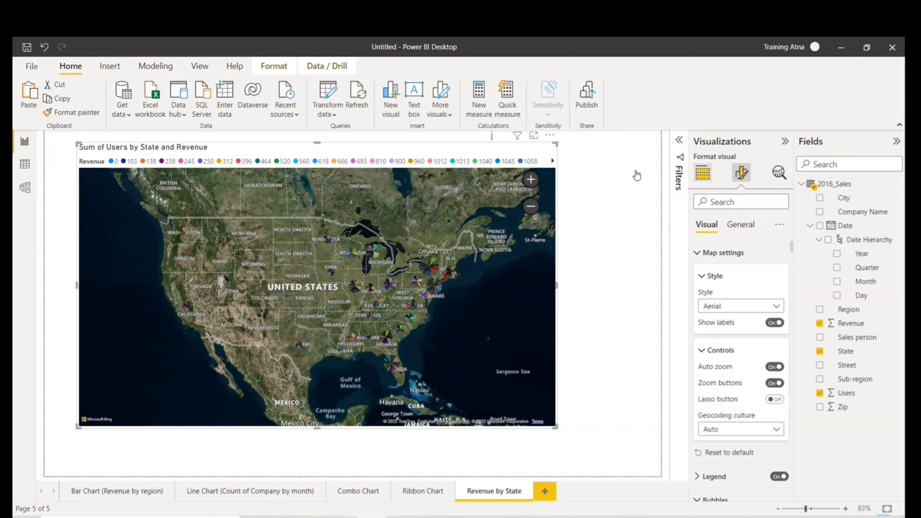
{"action": "left_click", "coordinate": [702, 173]}
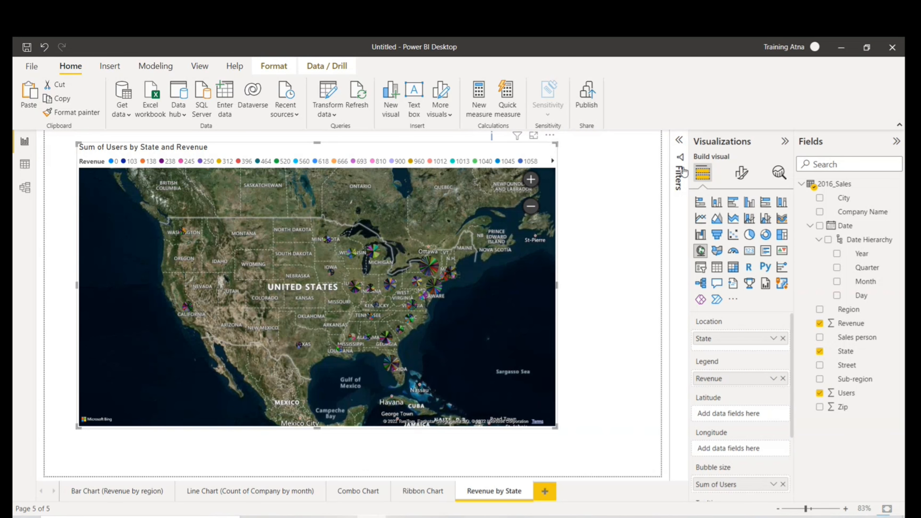
{"action": "left_click", "coordinate": [625, 206]}
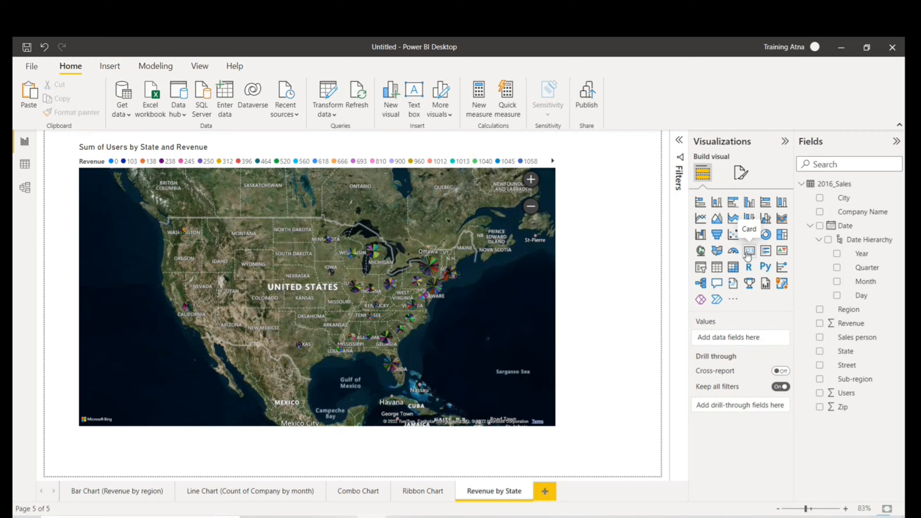
{"action": "left_click", "coordinate": [502, 147]}
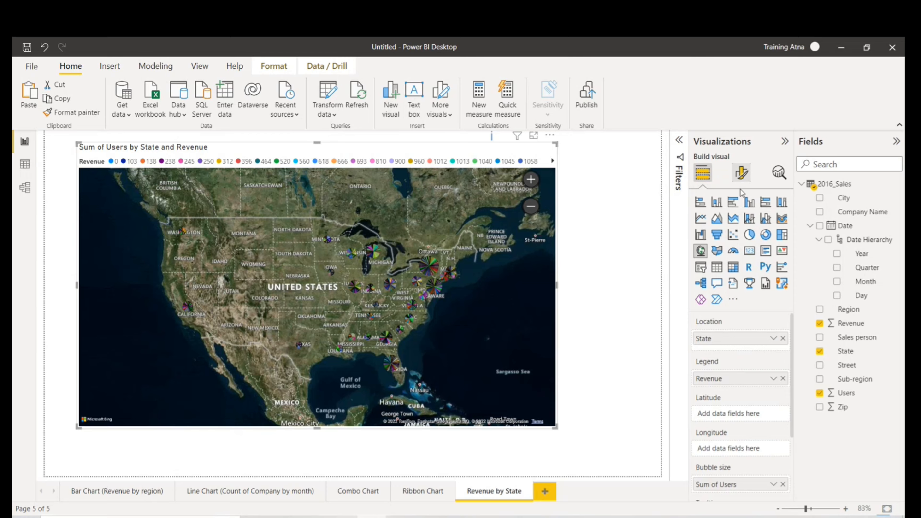
{"action": "left_click", "coordinate": [741, 178]}
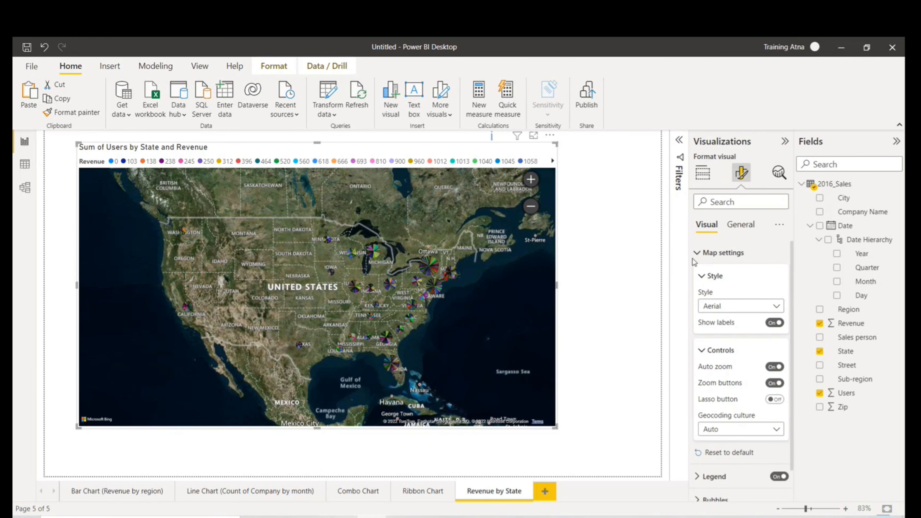
{"action": "left_click", "coordinate": [699, 258]}
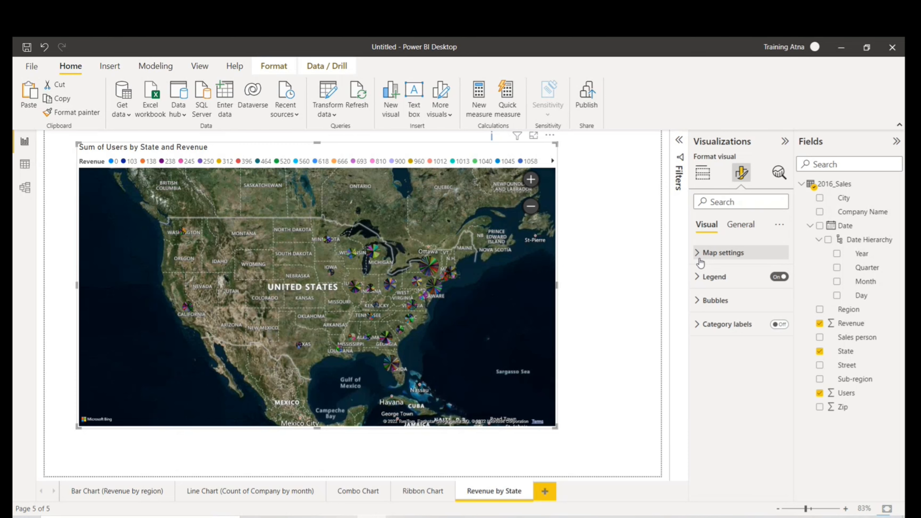
View the Combo Chart page, return to Revenue by State and check which fields the map uses
{"action": "left_click", "coordinate": [333, 495]}
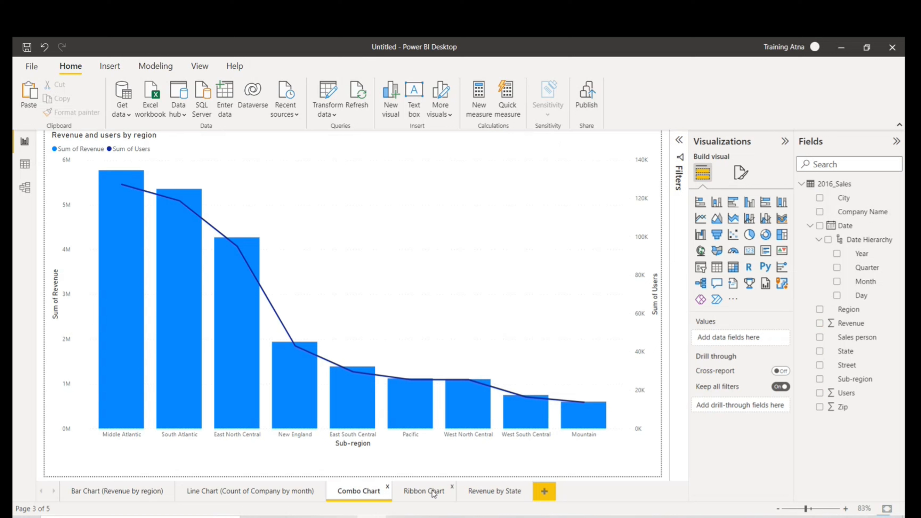
{"action": "left_click", "coordinate": [471, 491]}
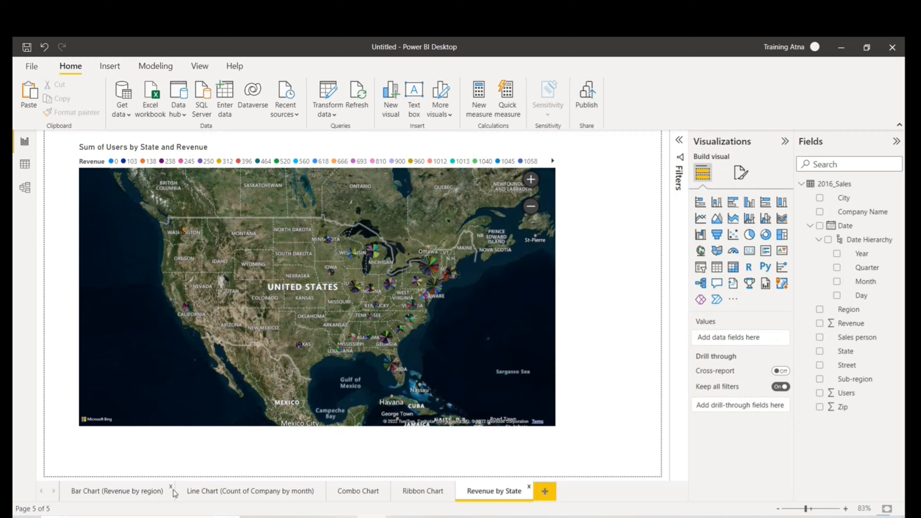
{"action": "left_click", "coordinate": [532, 147]}
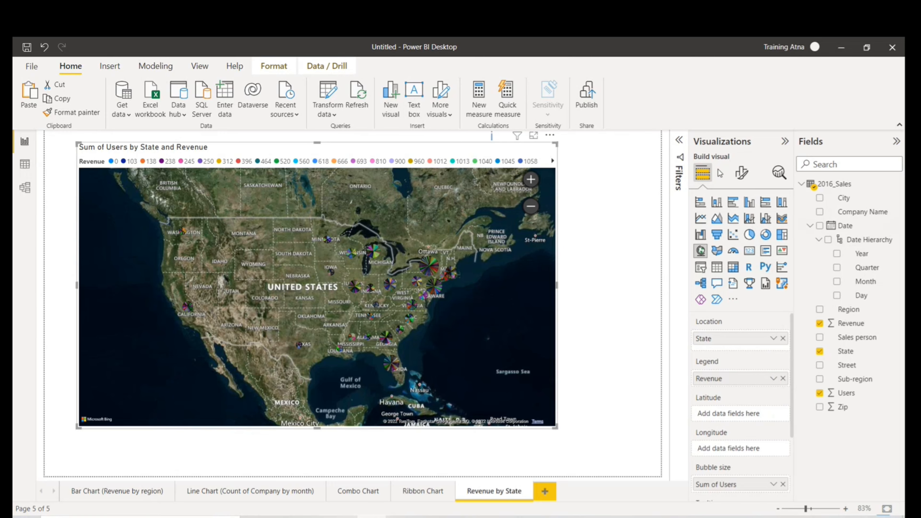
{"action": "left_click", "coordinate": [547, 137]}
{"action": "scroll", "coordinate": [740, 399], "scroll_direction": "down", "scroll_amount": 3}
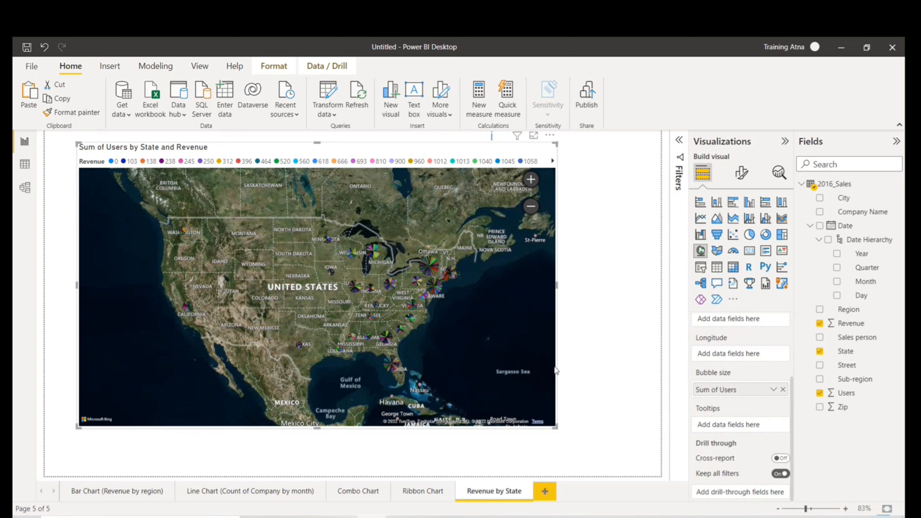
Turn on the map's category labels
{"action": "left_click", "coordinate": [742, 173]}
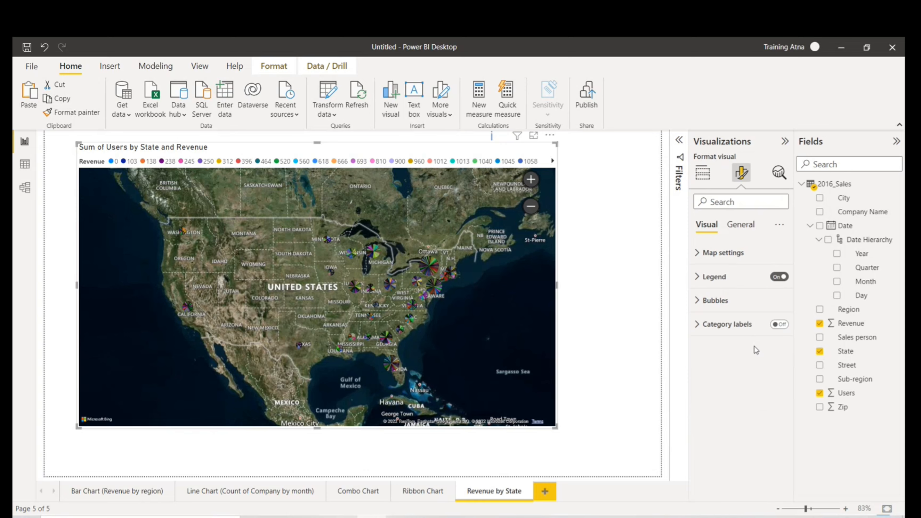
{"action": "left_click", "coordinate": [776, 325]}
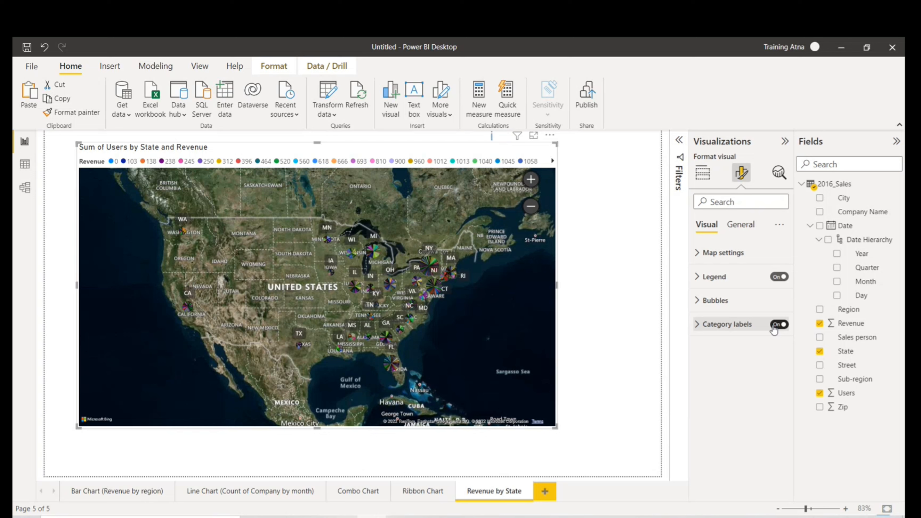
{"action": "left_click", "coordinate": [774, 328]}
{"action": "left_click", "coordinate": [775, 325]}
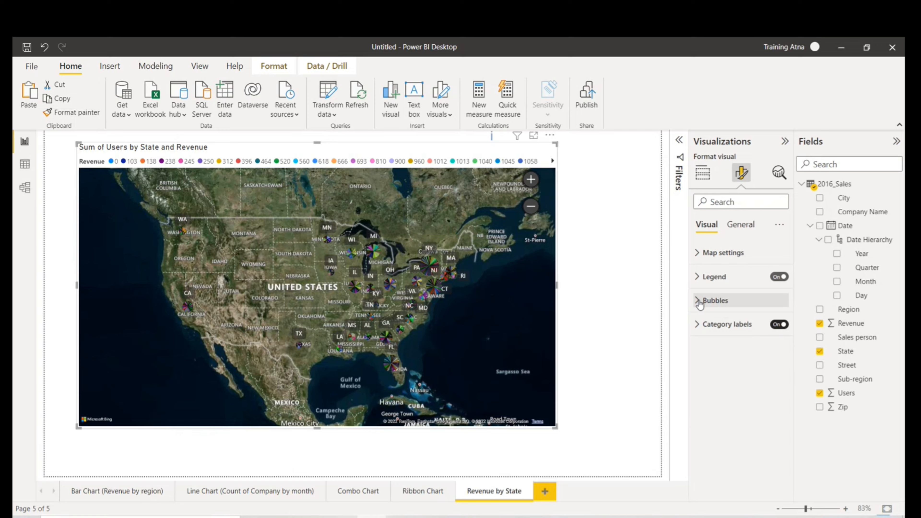
Examine the map's bubble size setting and the list of bubble colors for the revenue values
{"action": "left_click", "coordinate": [700, 301]}
{"action": "left_click", "coordinate": [700, 301]}
{"action": "left_click", "coordinate": [698, 306]}
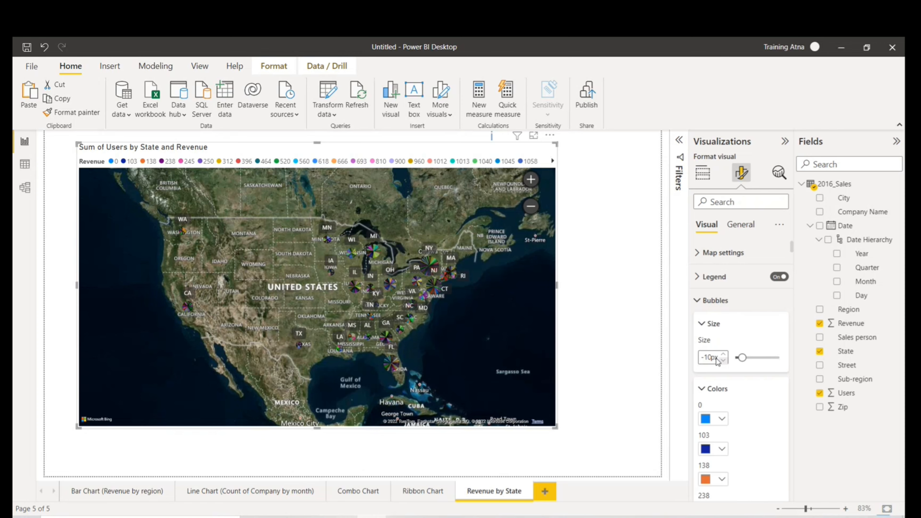
{"action": "left_click", "coordinate": [724, 354]}
{"action": "scroll", "coordinate": [745, 453], "scroll_direction": "down", "scroll_amount": 5}
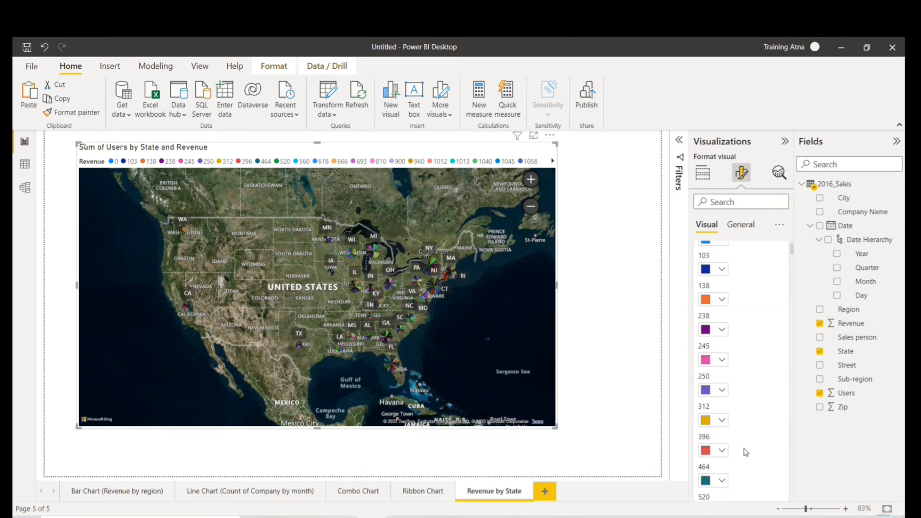
{"action": "scroll", "coordinate": [745, 452], "scroll_direction": "down", "scroll_amount": 20}
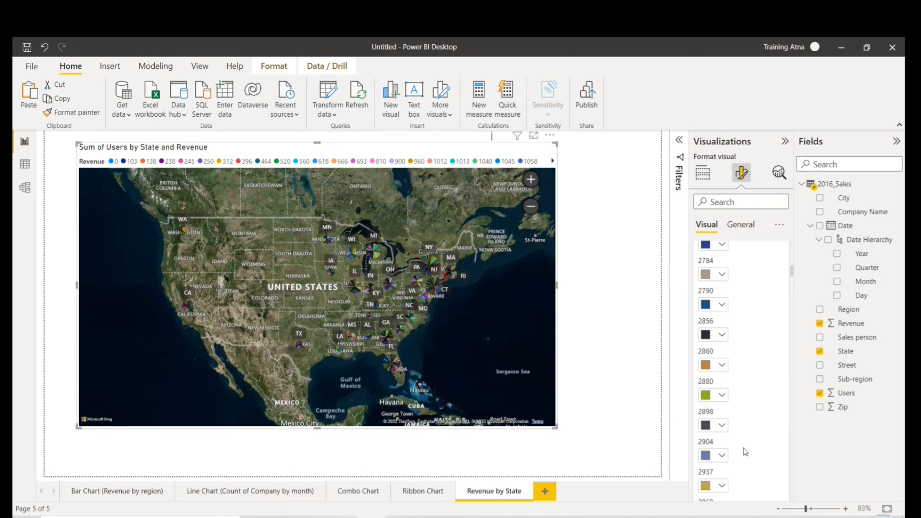
{"action": "scroll", "coordinate": [745, 452], "scroll_direction": "down", "scroll_amount": 15}
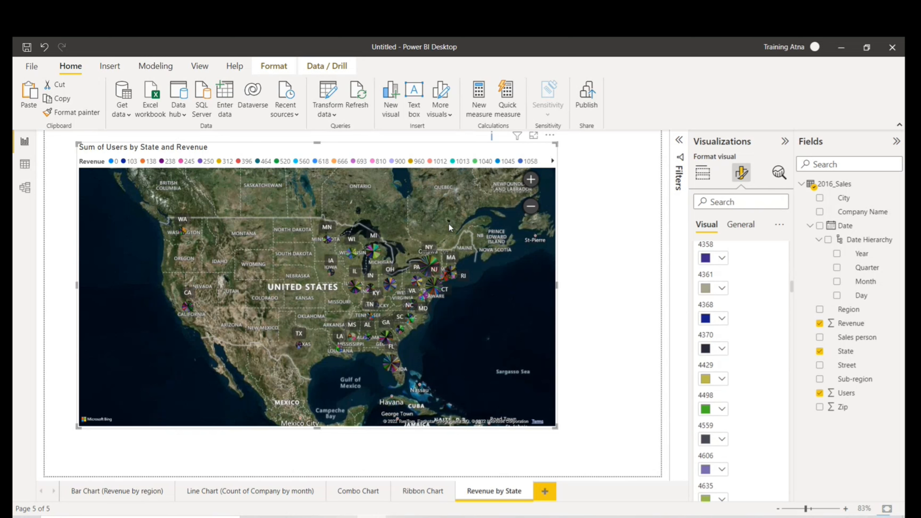
{"action": "scroll", "coordinate": [742, 327], "scroll_direction": "up", "scroll_amount": 9}
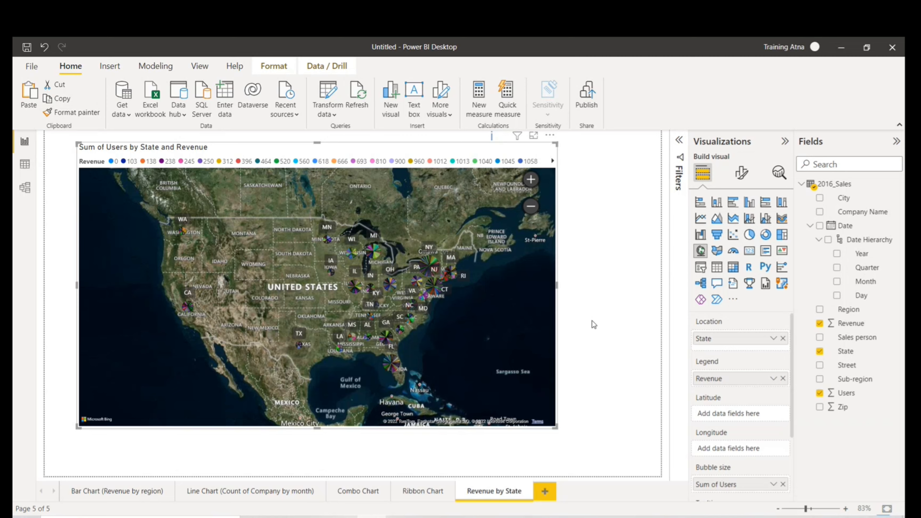
Convert the Revenue by State map into a filled map
{"action": "mouse_move", "coordinate": [728, 435]}
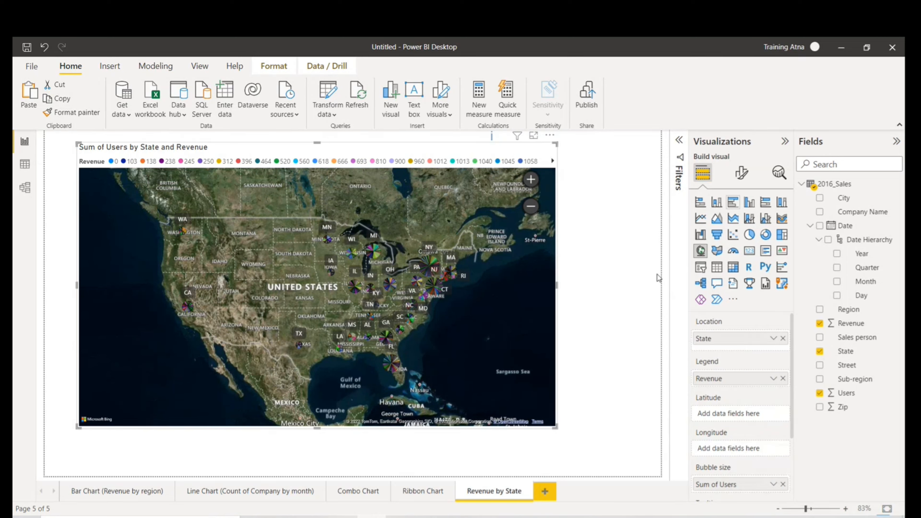
{"action": "left_click", "coordinate": [715, 252]}
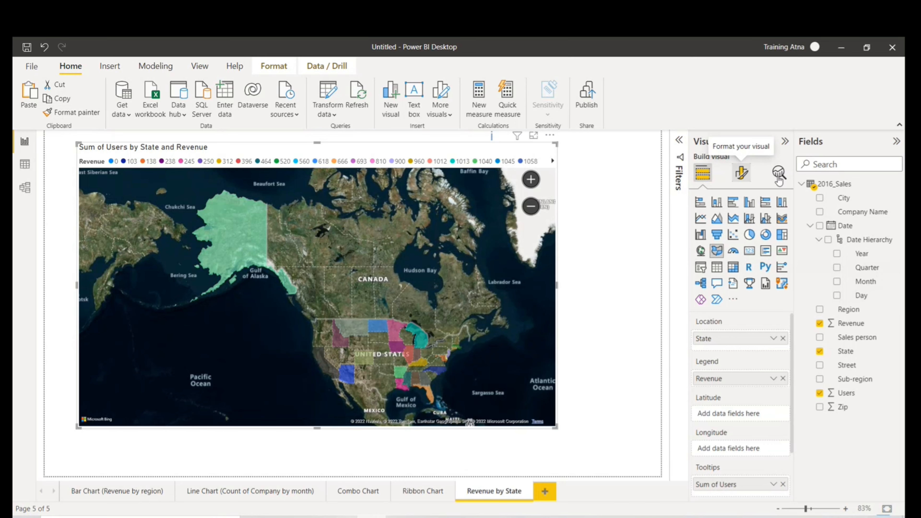
Set the filled map's style to Road
{"action": "left_click", "coordinate": [742, 174]}
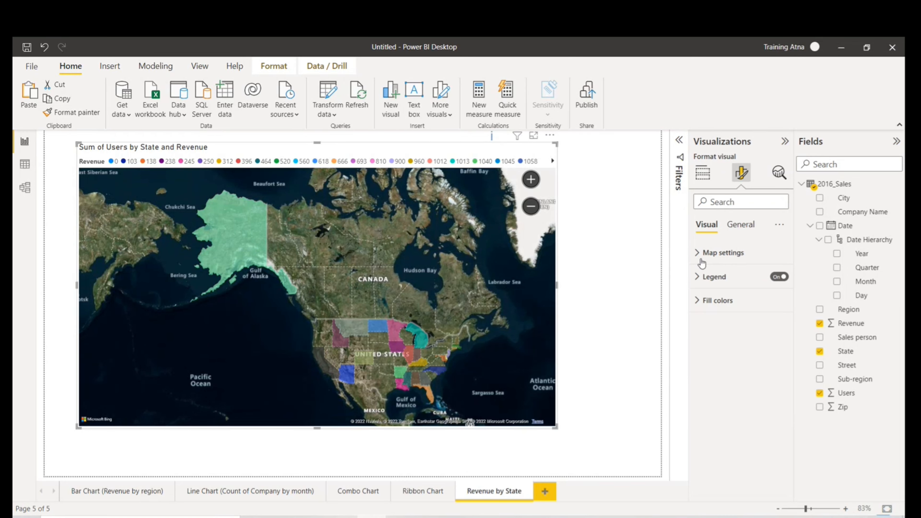
{"action": "left_click", "coordinate": [711, 253]}
{"action": "left_click", "coordinate": [746, 310]}
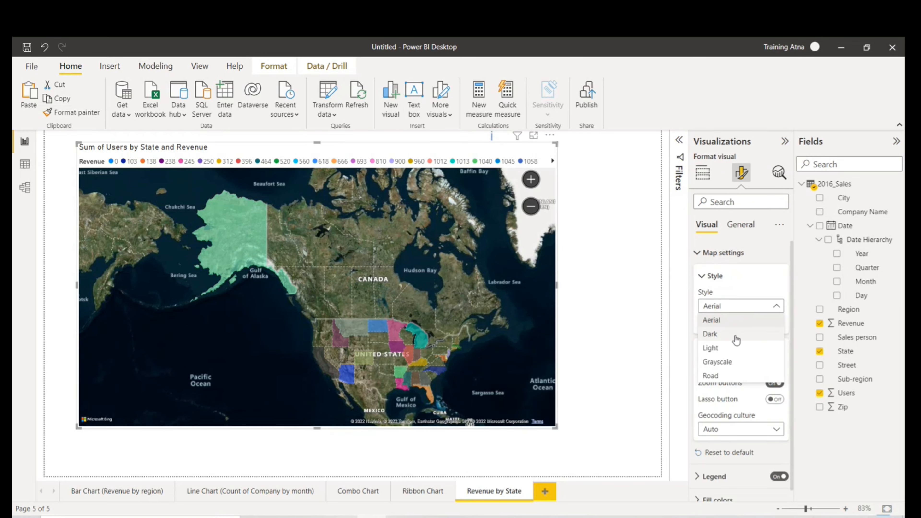
{"action": "key", "text": "Escape"}
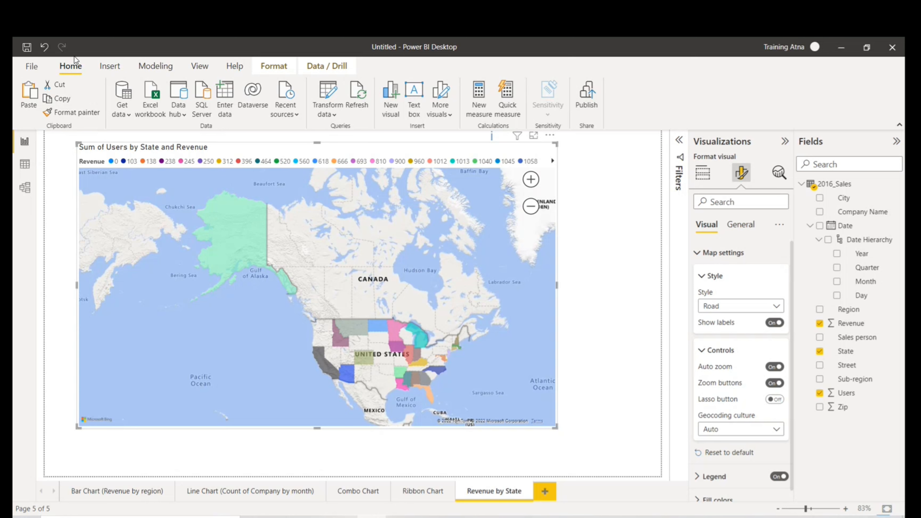
Undo the filled map's style change and redo it
{"action": "left_click", "coordinate": [703, 173]}
{"action": "key", "text": "ctrl+z"}
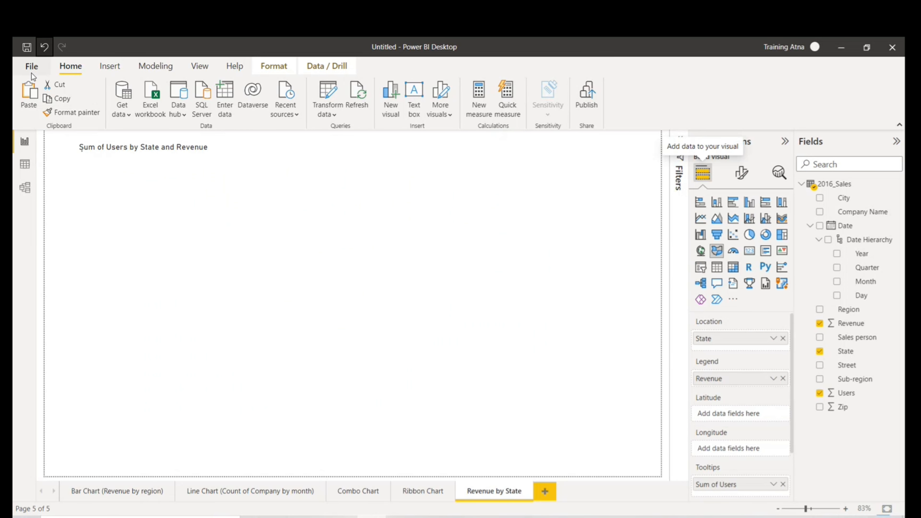
{"action": "left_click", "coordinate": [62, 47]}
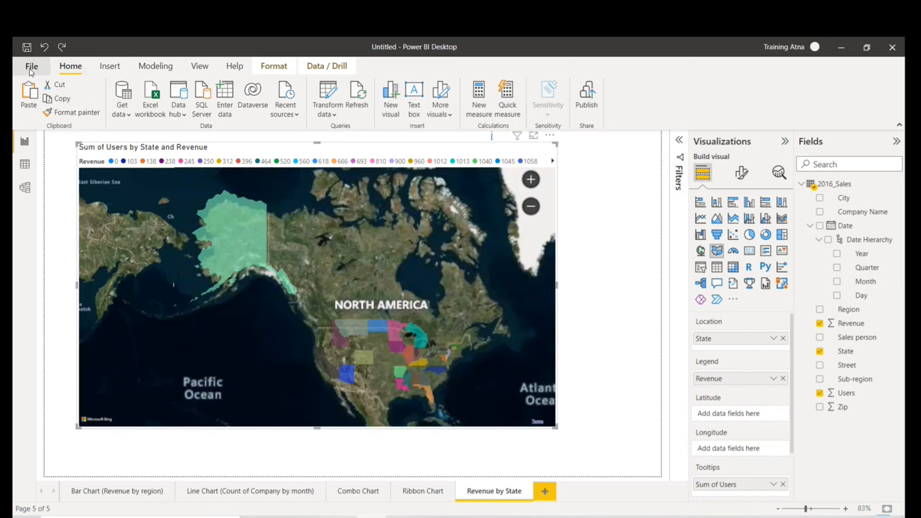
{"action": "key", "text": "ctrl+z"}
{"action": "key", "text": "ctrl+y"}
{"action": "left_click", "coordinate": [29, 69]}
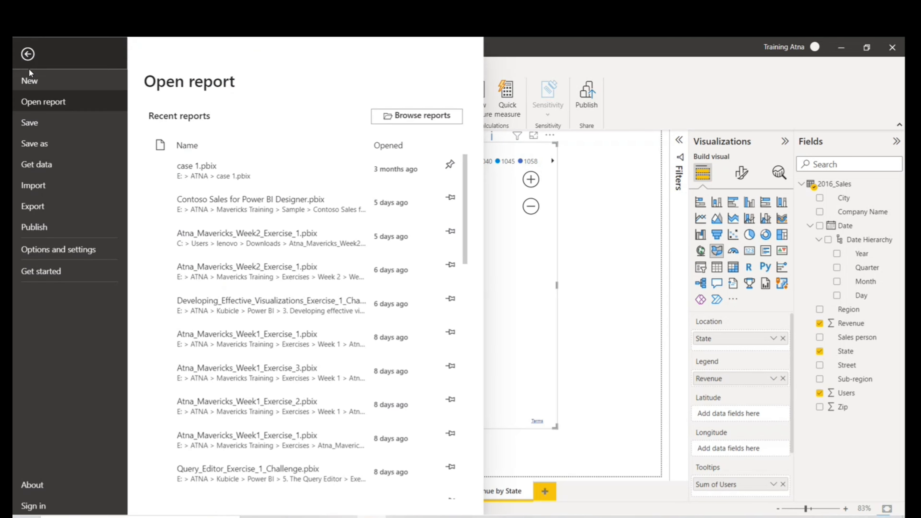
{"action": "key", "text": "Escape"}
{"action": "left_click", "coordinate": [41, 71]}
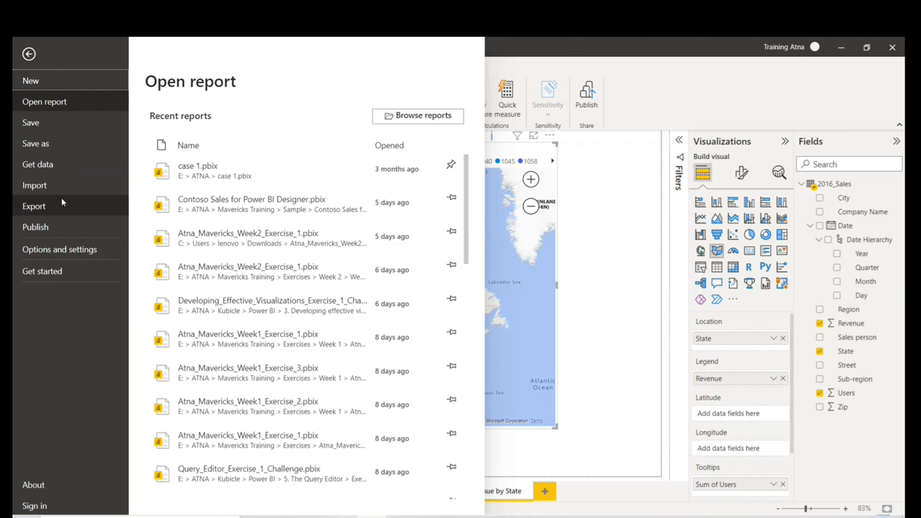
{"action": "left_click", "coordinate": [55, 251]}
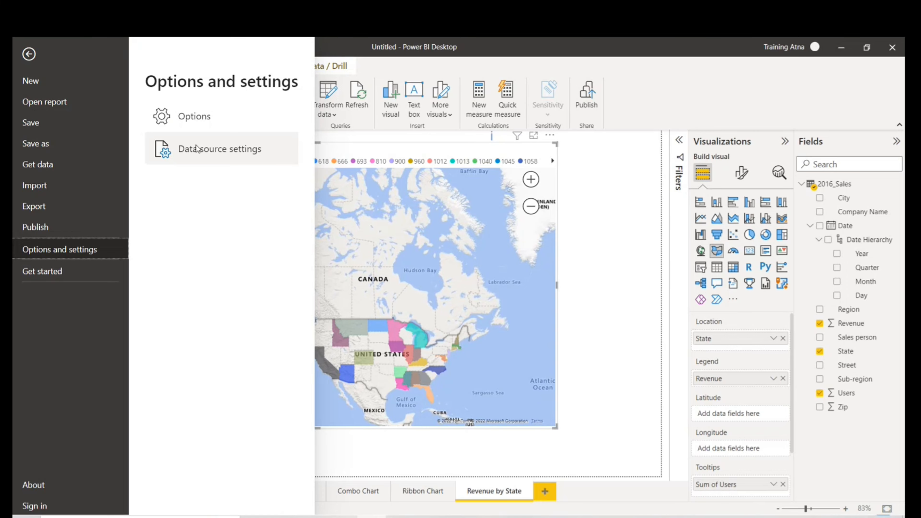
{"action": "left_click", "coordinate": [29, 54]}
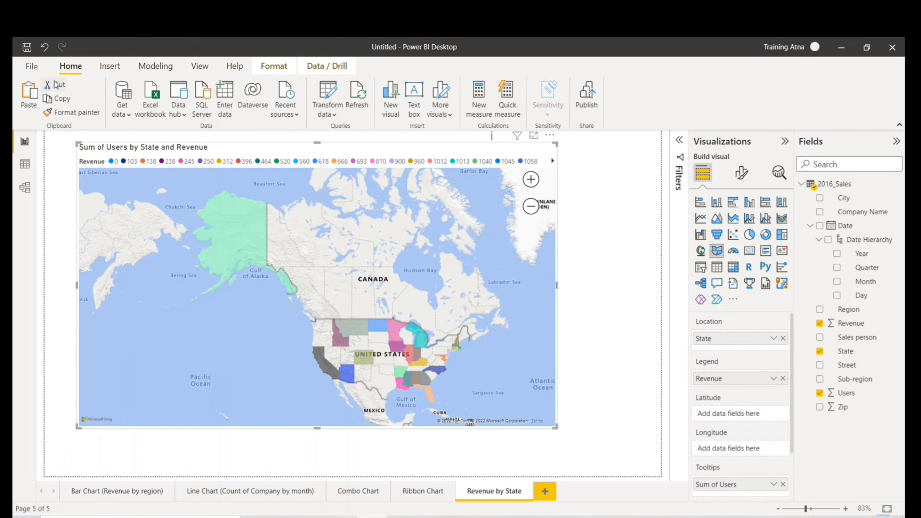
Enable the Shape map visual preview feature in the global options and accept the restart notice
{"action": "left_click", "coordinate": [32, 66]}
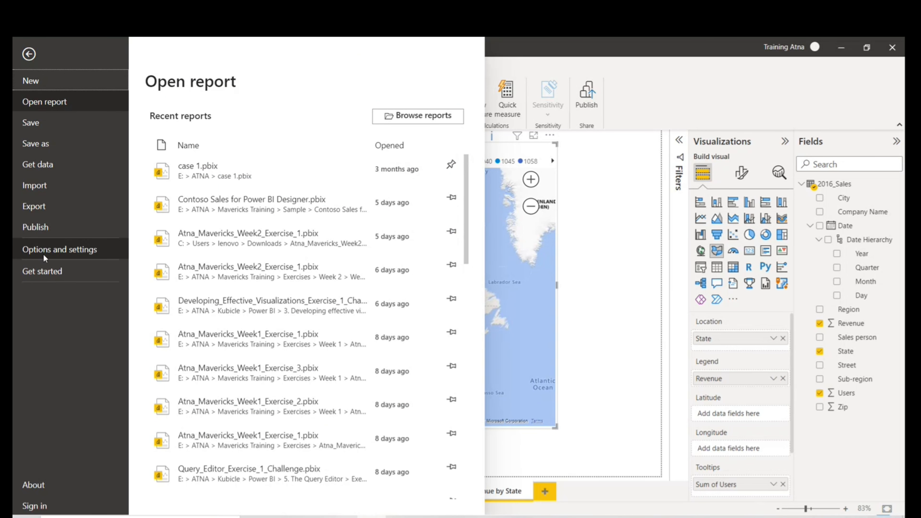
{"action": "left_click", "coordinate": [62, 251]}
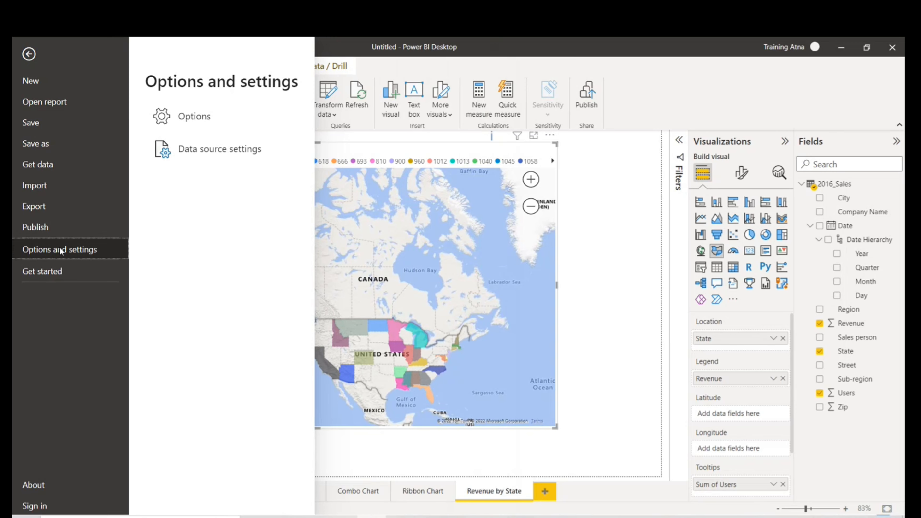
{"action": "left_click", "coordinate": [171, 124]}
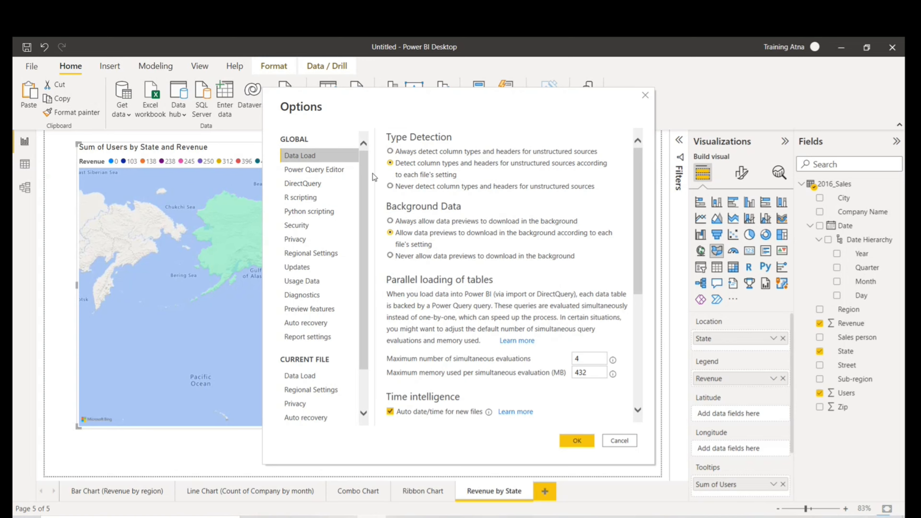
{"action": "left_click", "coordinate": [314, 309]}
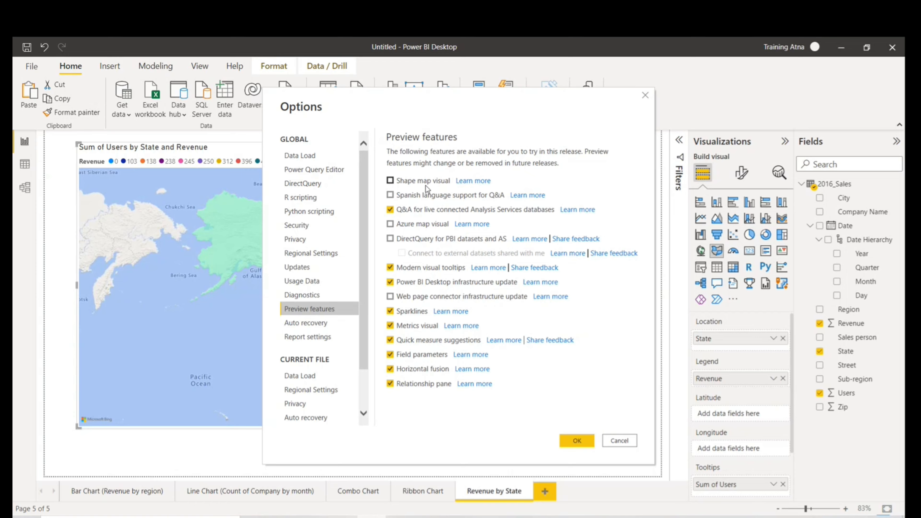
{"action": "left_click", "coordinate": [390, 181]}
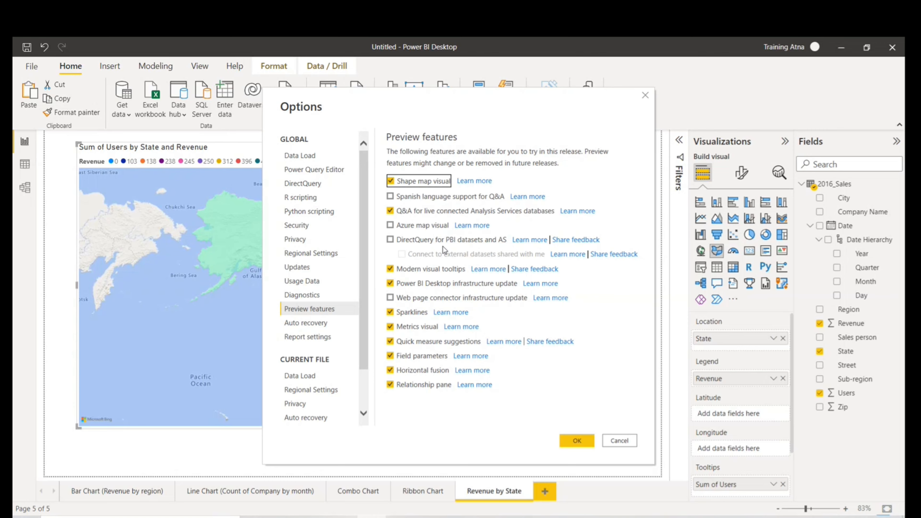
{"action": "left_click", "coordinate": [576, 440]}
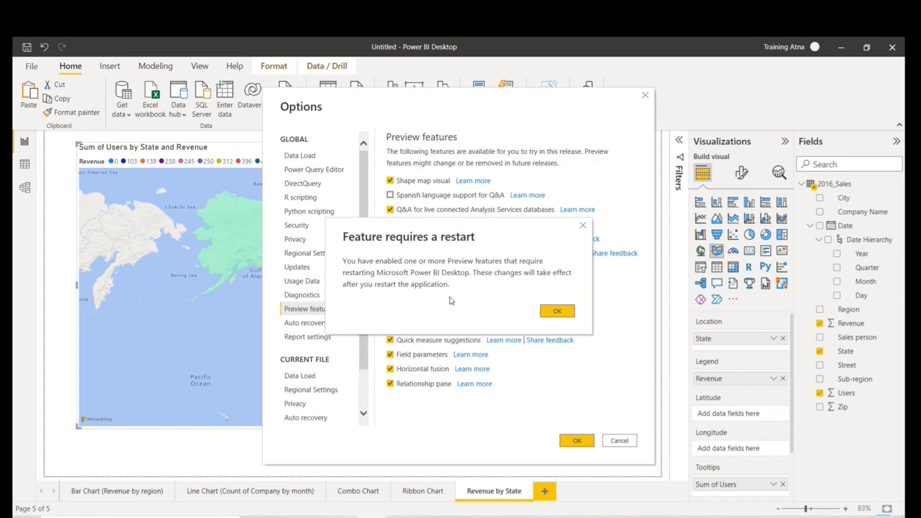
{"action": "left_click", "coordinate": [552, 312]}
{"action": "left_click", "coordinate": [577, 441]}
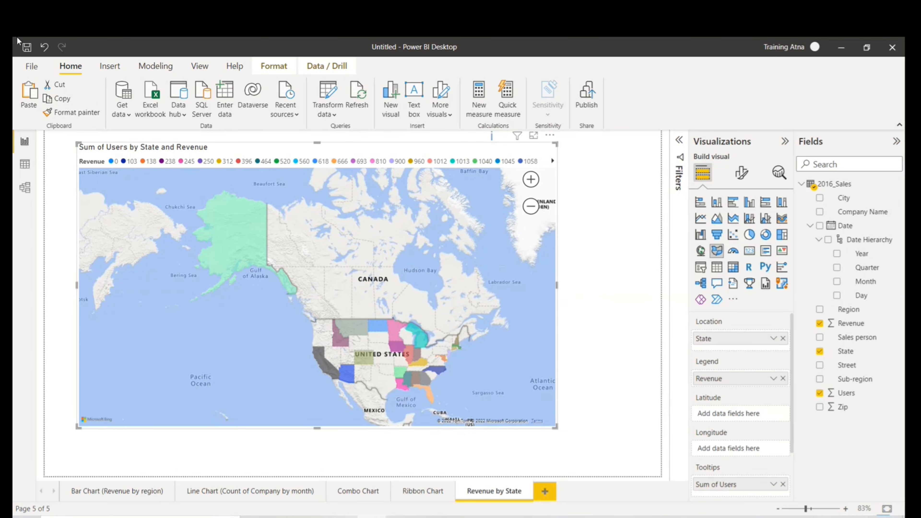
Save the report as Day 3 - Visualization
{"action": "left_click", "coordinate": [31, 67]}
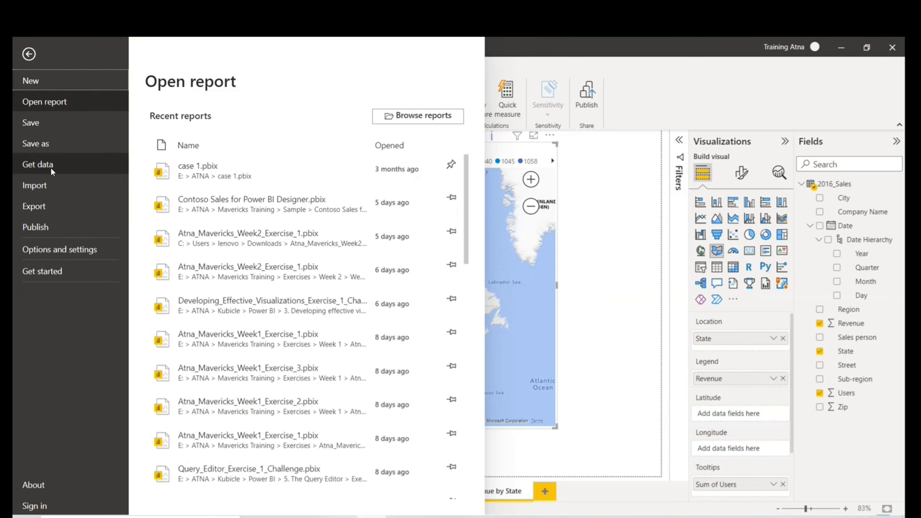
{"action": "left_click", "coordinate": [30, 122]}
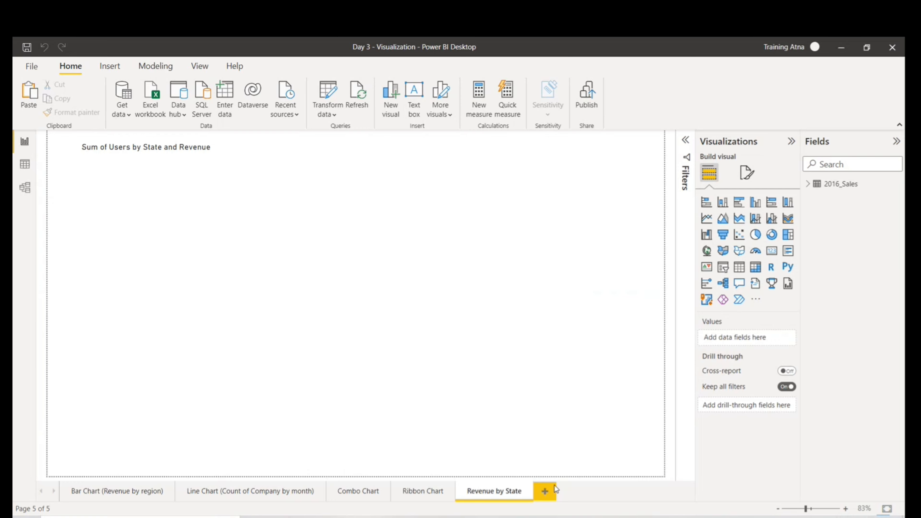
Add a report page named Shape Map and insert a shape map visual, enlarged to about half the page's width
{"action": "left_click", "coordinate": [553, 492]}
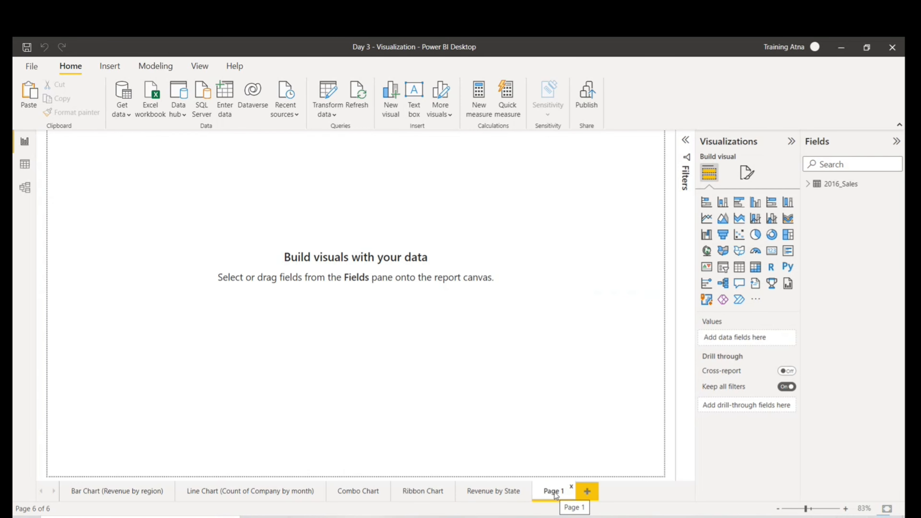
{"action": "double_click", "coordinate": [553, 492]}
{"action": "type", "text": "Shape Map"}
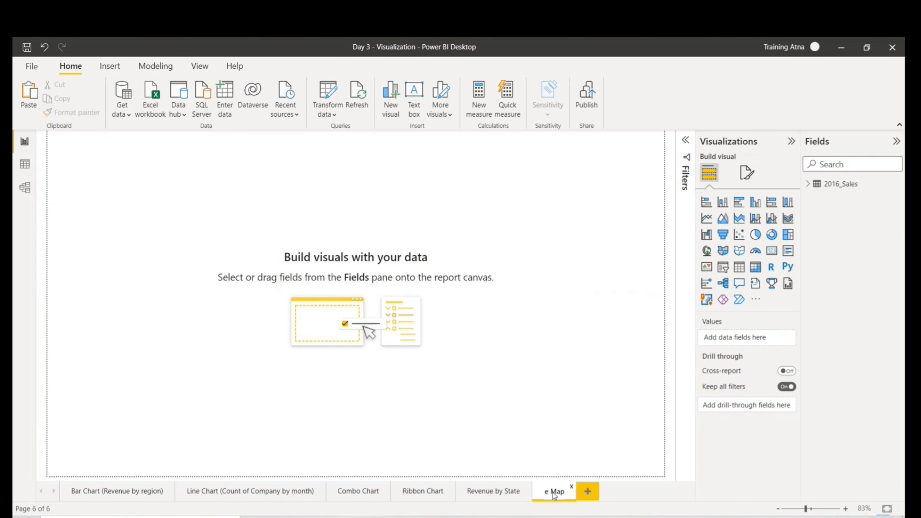
{"action": "key", "text": "Return"}
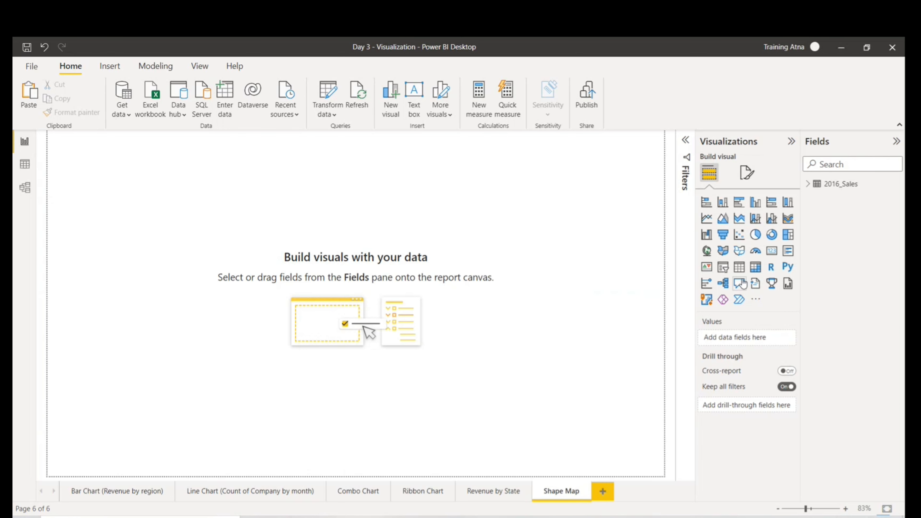
{"action": "left_click", "coordinate": [739, 250]}
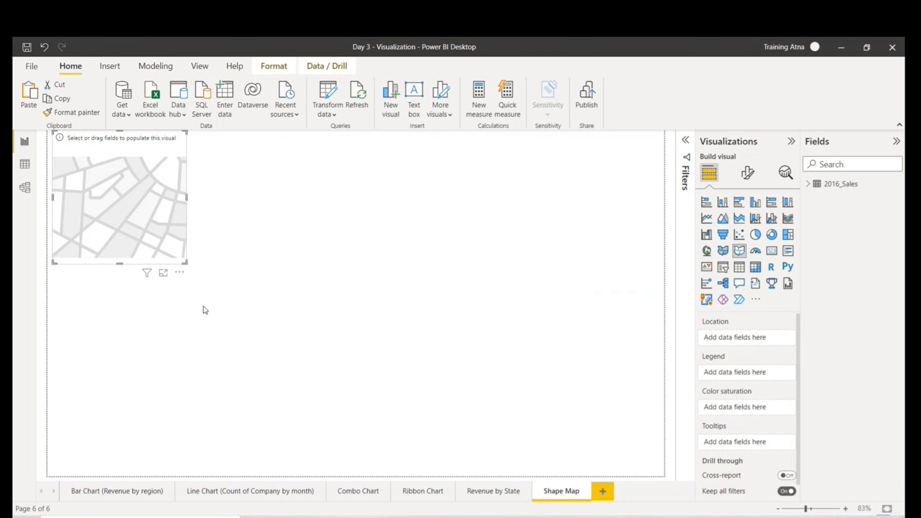
{"action": "left_click_drag", "start_coordinate": [185, 263], "coordinate": [396, 365]}
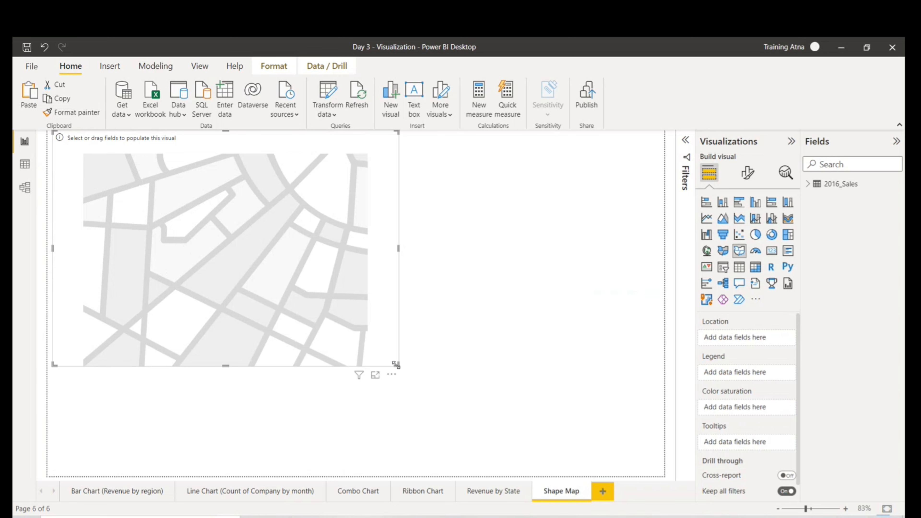
Try the City field as the shape map's location, and replace it with State from the 2016_Sales table
{"action": "left_click", "coordinate": [808, 186]}
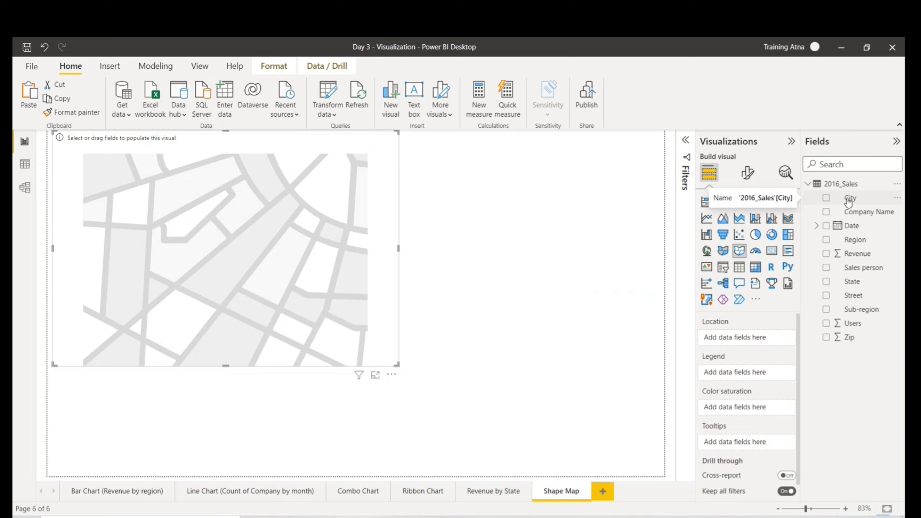
{"action": "left_click_drag", "start_coordinate": [849, 202], "coordinate": [743, 342]}
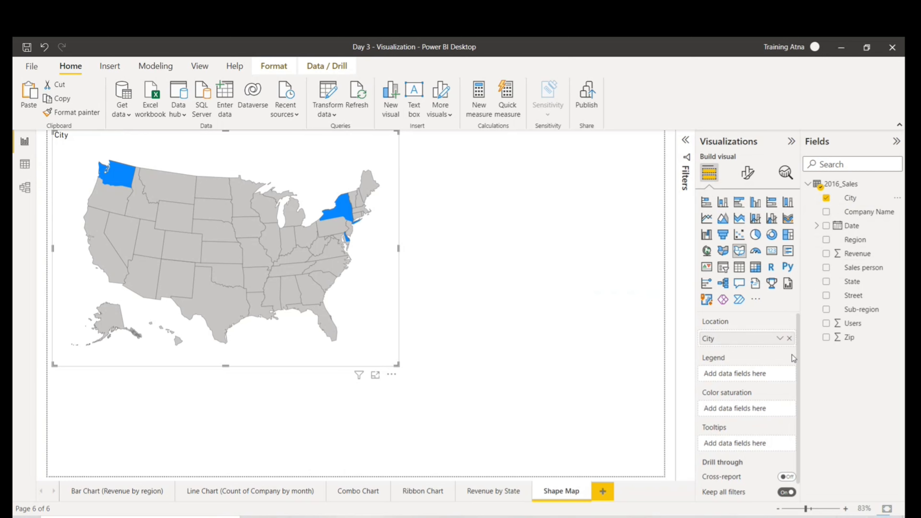
{"action": "left_click", "coordinate": [789, 339]}
{"action": "left_click_drag", "start_coordinate": [858, 283], "coordinate": [756, 342]}
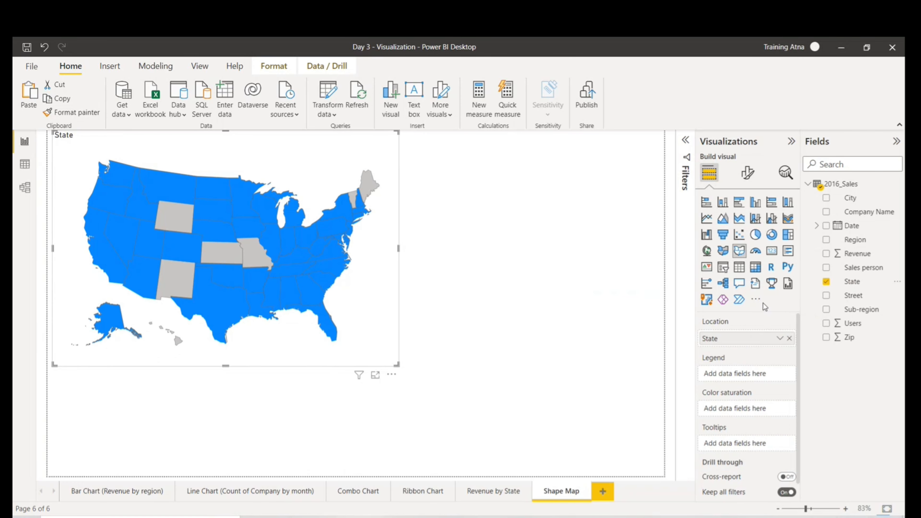
Color the shape map's states by Revenue, using the field as the color saturation
{"action": "scroll", "coordinate": [737, 383], "scroll_direction": "down", "scroll_amount": 1}
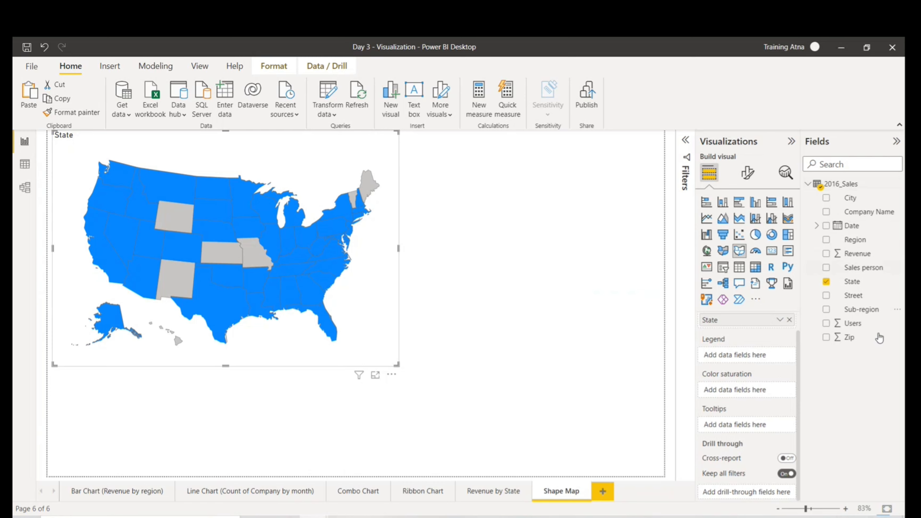
{"action": "left_click_drag", "start_coordinate": [859, 256], "coordinate": [749, 391]}
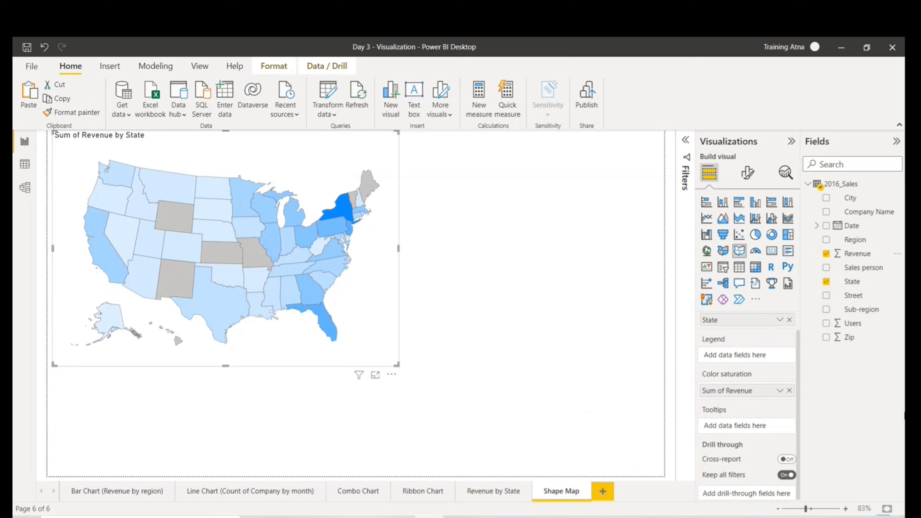
{"action": "left_click", "coordinate": [790, 390]}
{"action": "left_click_drag", "start_coordinate": [857, 260], "coordinate": [744, 390]}
Check the revenue of individual eastern states on the map, highlighting Virginia and clearing the highlight
{"action": "mouse_move", "coordinate": [345, 209]}
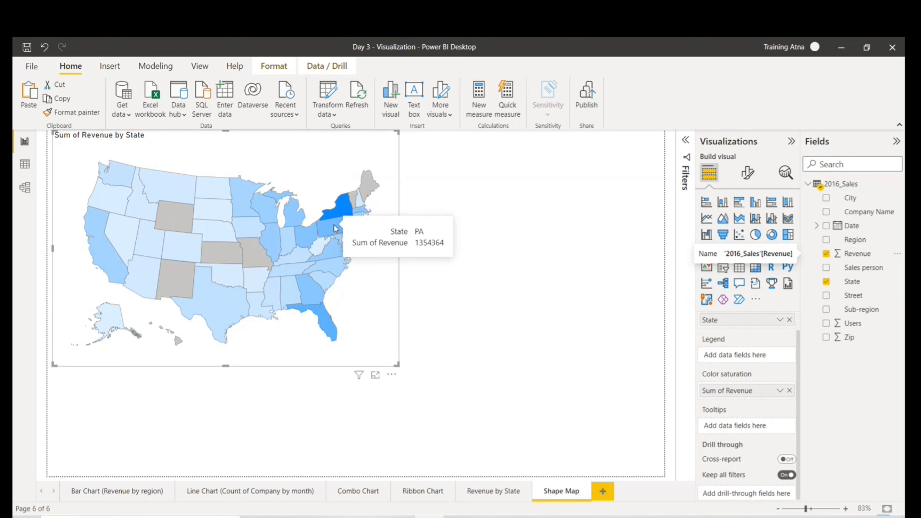
{"action": "left_click", "coordinate": [333, 245]}
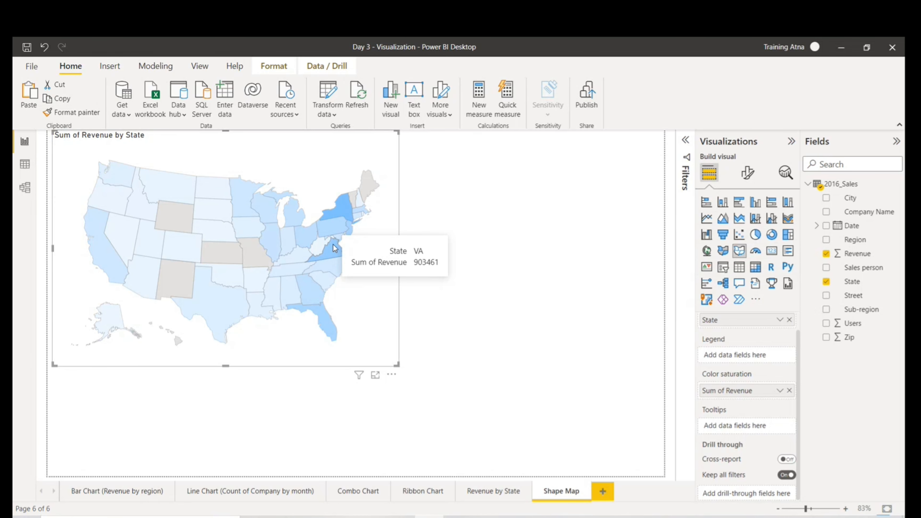
{"action": "left_click", "coordinate": [428, 288]}
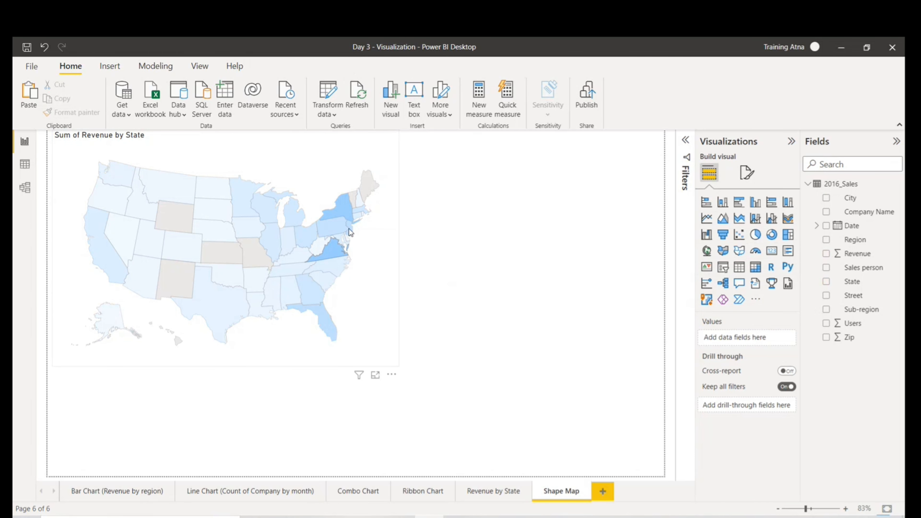
{"action": "left_click", "coordinate": [349, 228]}
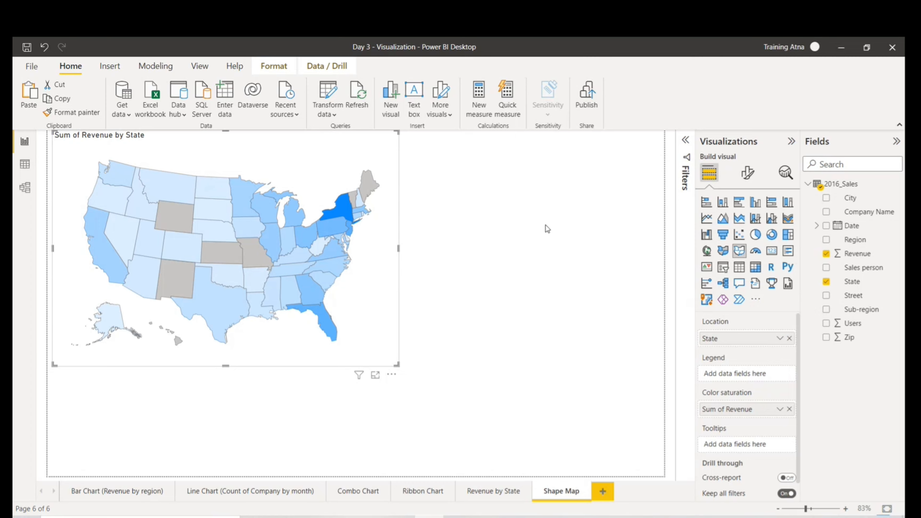
Review the shape map's available map types and view the key for the USA: states map
{"action": "left_click", "coordinate": [747, 172]}
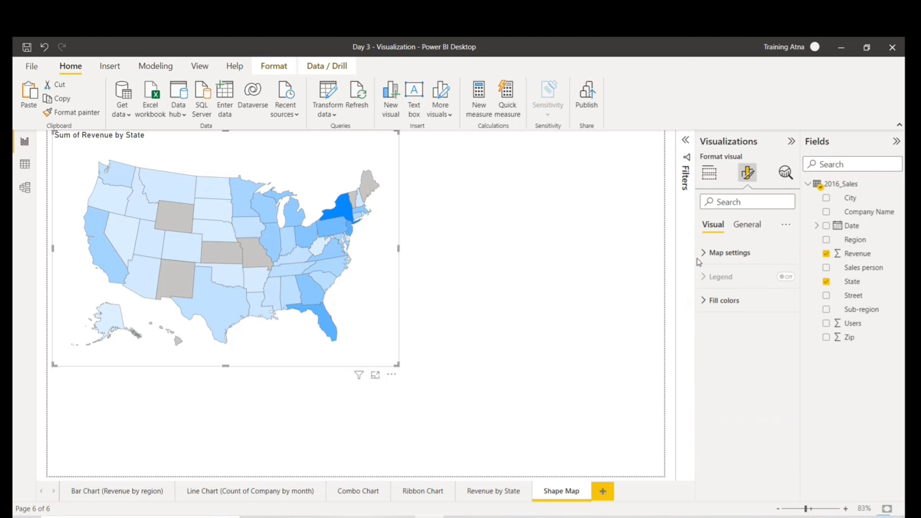
{"action": "left_click", "coordinate": [705, 254]}
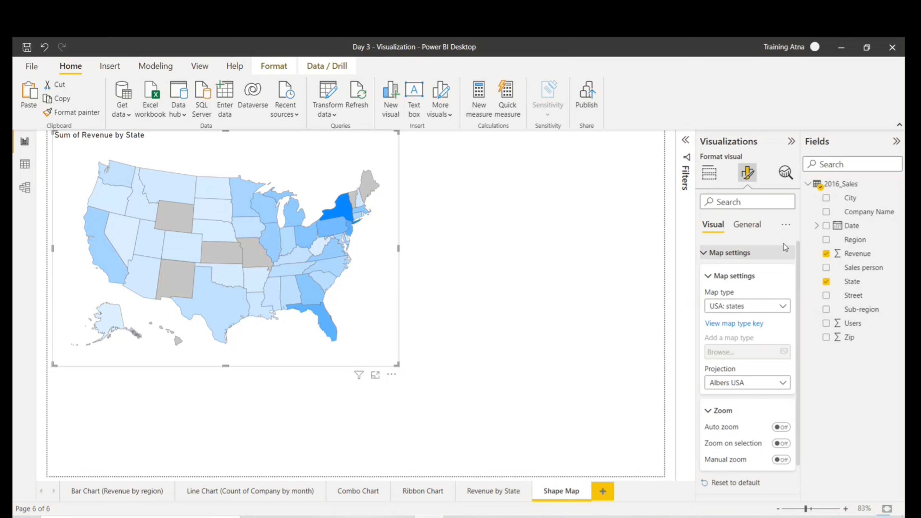
{"action": "left_click", "coordinate": [742, 309]}
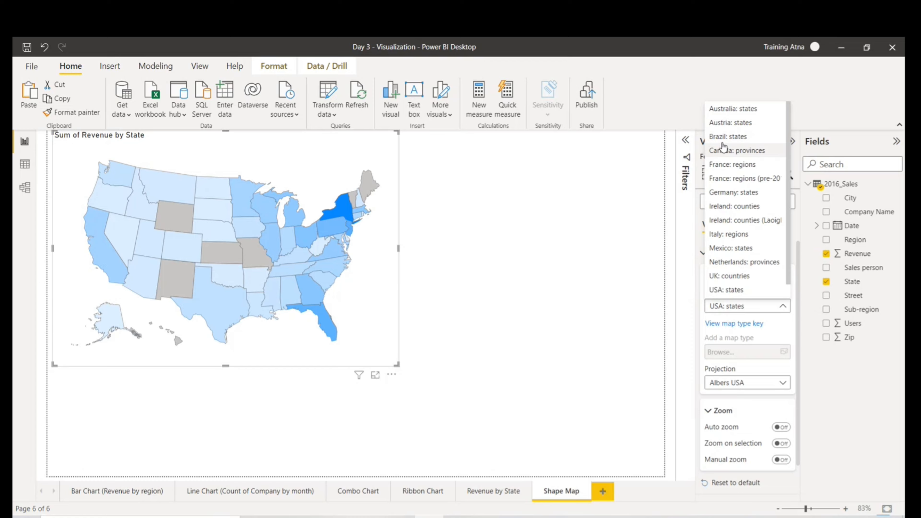
{"action": "left_click", "coordinate": [722, 327]}
{"action": "left_click", "coordinate": [723, 325]}
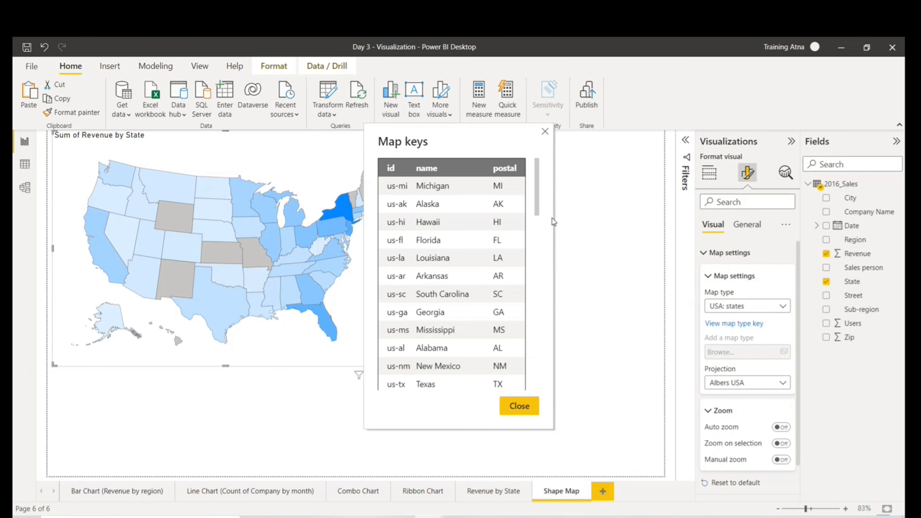
{"action": "left_click_drag", "start_coordinate": [538, 185], "coordinate": [536, 150]}
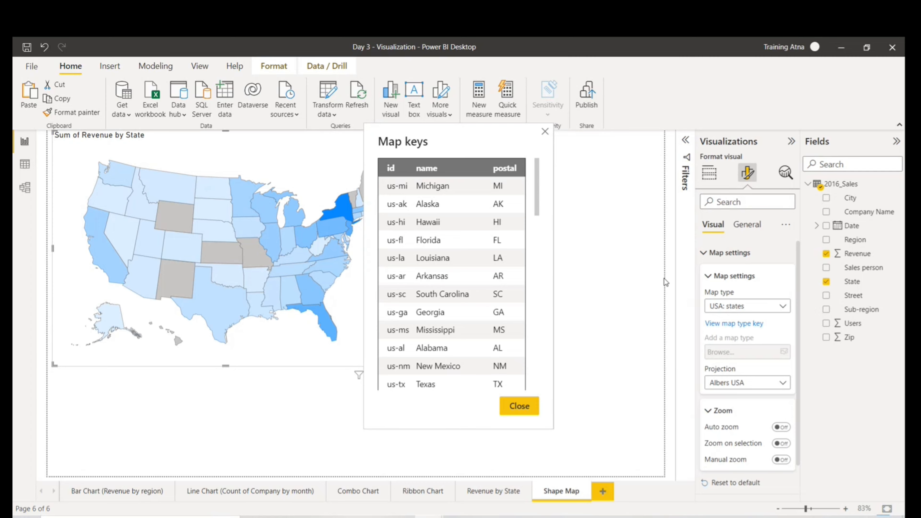
{"action": "left_click", "coordinate": [543, 131]}
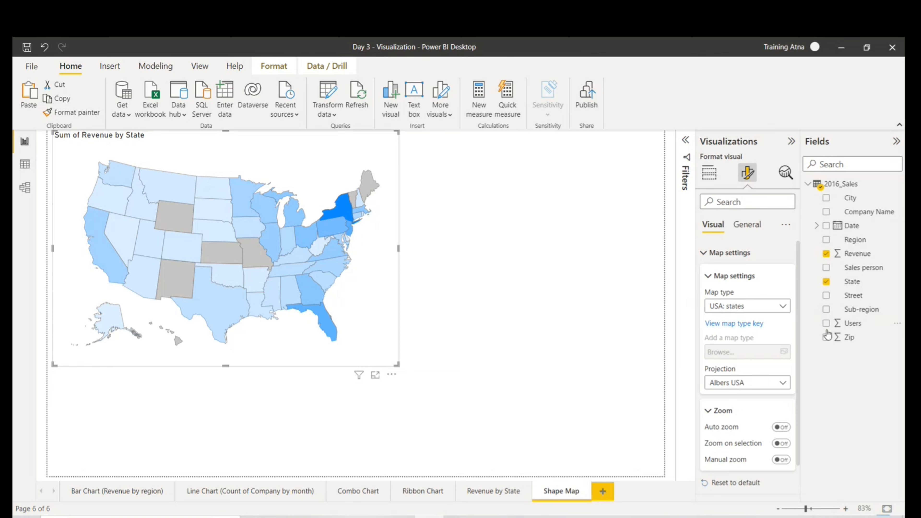
Try the Equirectangular, Mercator and Orthographic projections on the shape map, and restore Albers USA
{"action": "left_click", "coordinate": [782, 384]}
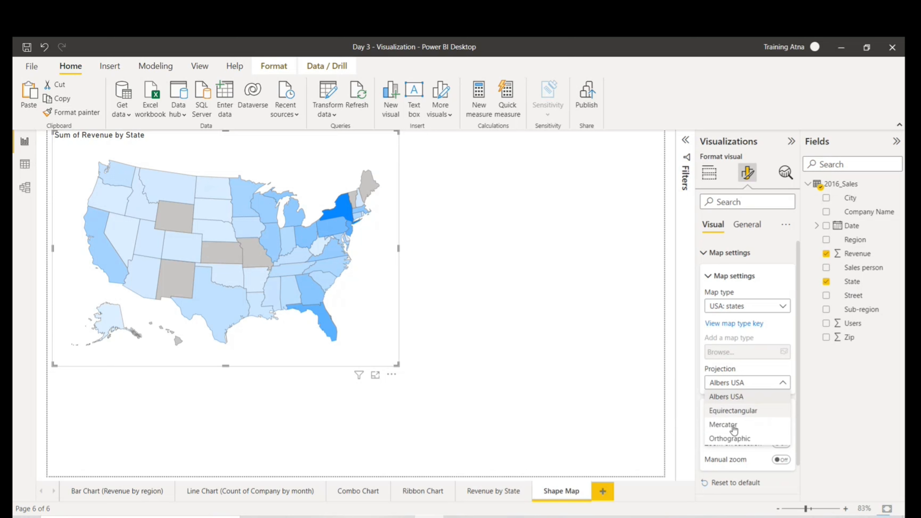
{"action": "left_click", "coordinate": [726, 413]}
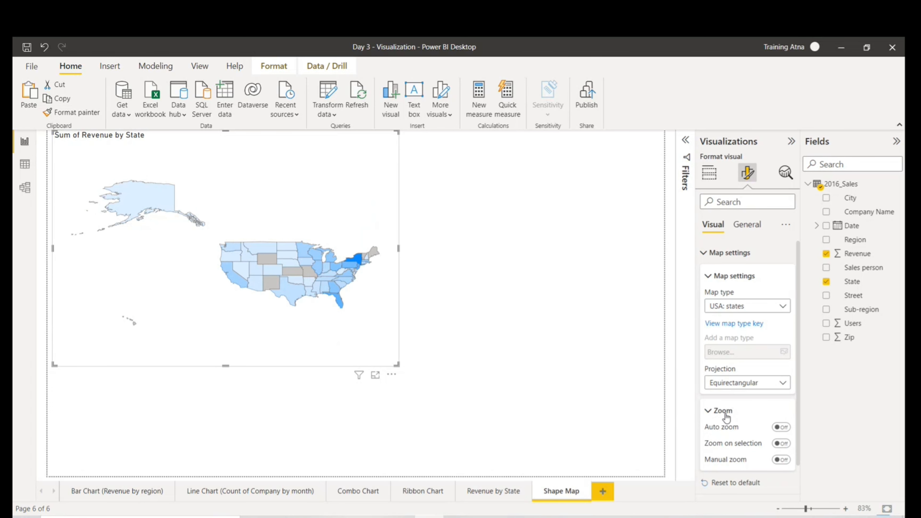
{"action": "left_click", "coordinate": [760, 383]}
{"action": "left_click", "coordinate": [726, 423]}
{"action": "left_click", "coordinate": [752, 384]}
{"action": "left_click", "coordinate": [747, 438]}
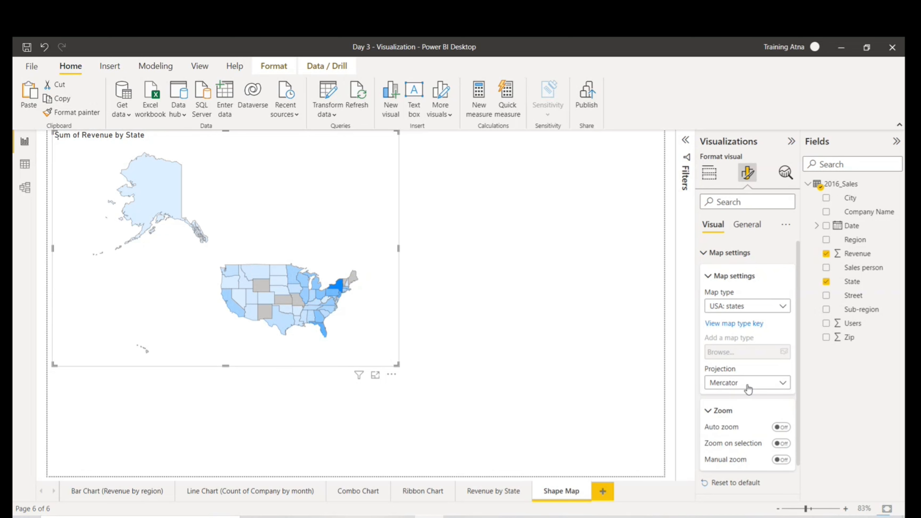
{"action": "left_click", "coordinate": [747, 385]}
{"action": "left_click", "coordinate": [726, 397]}
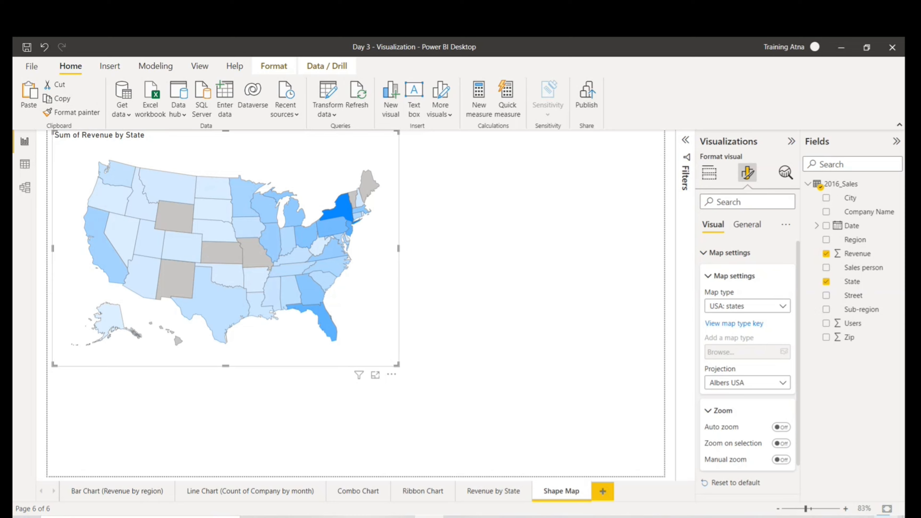
Try the Austria: states and Netherlands: provinces map types, and switch back to USA: states
{"action": "left_click", "coordinate": [741, 308]}
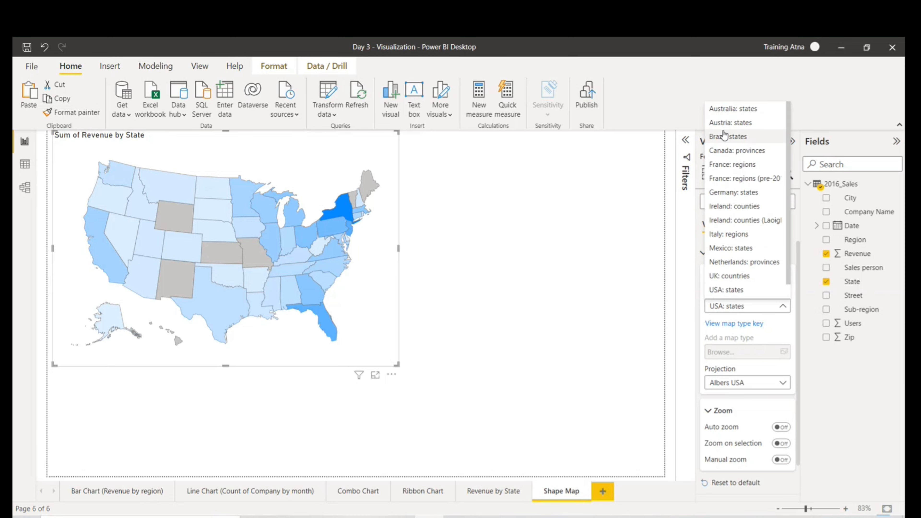
{"action": "left_click", "coordinate": [731, 122]}
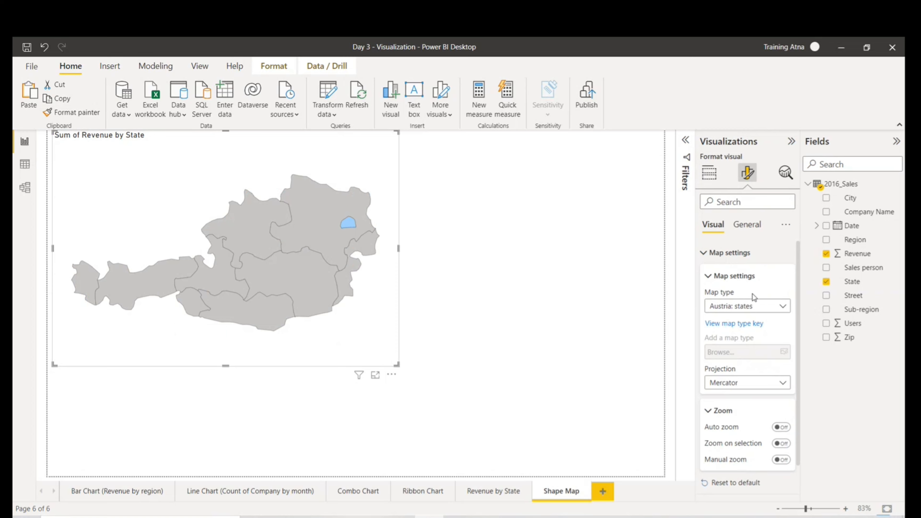
{"action": "left_click", "coordinate": [741, 308]}
{"action": "left_click", "coordinate": [746, 262]}
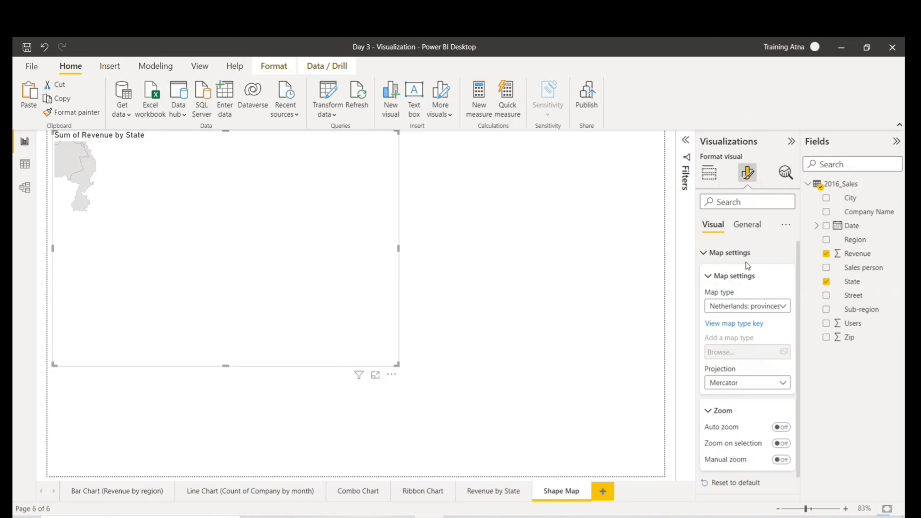
{"action": "left_click", "coordinate": [736, 311]}
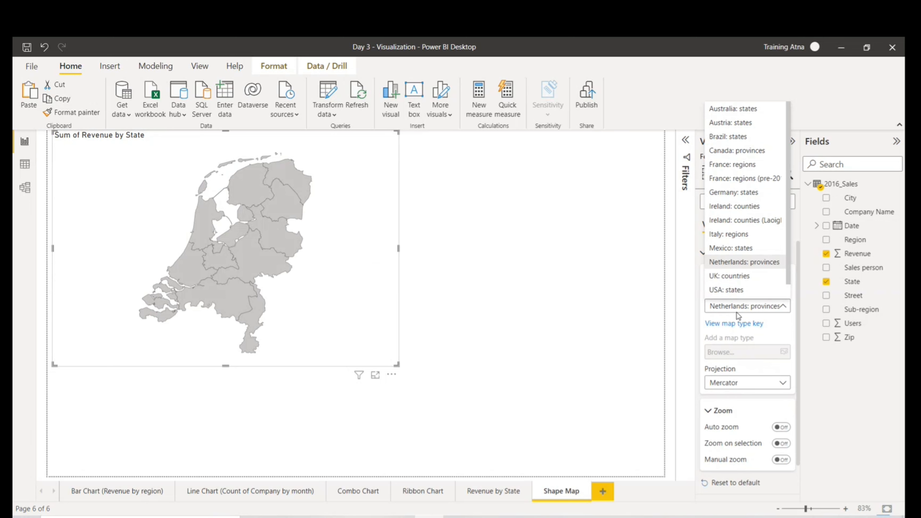
{"action": "left_click", "coordinate": [740, 290]}
Try the Mexico: states and Custom map types on the shape map, and return to USA: states
{"action": "left_click", "coordinate": [744, 310]}
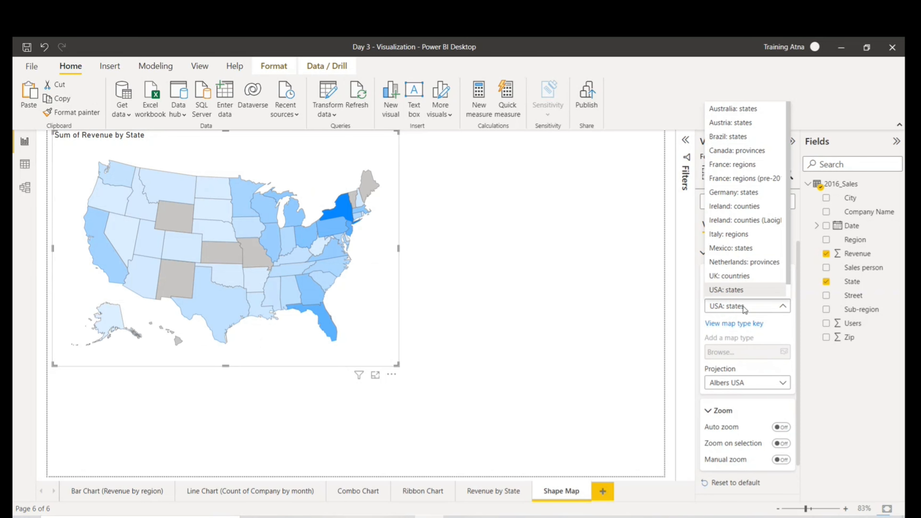
{"action": "left_click", "coordinate": [732, 249]}
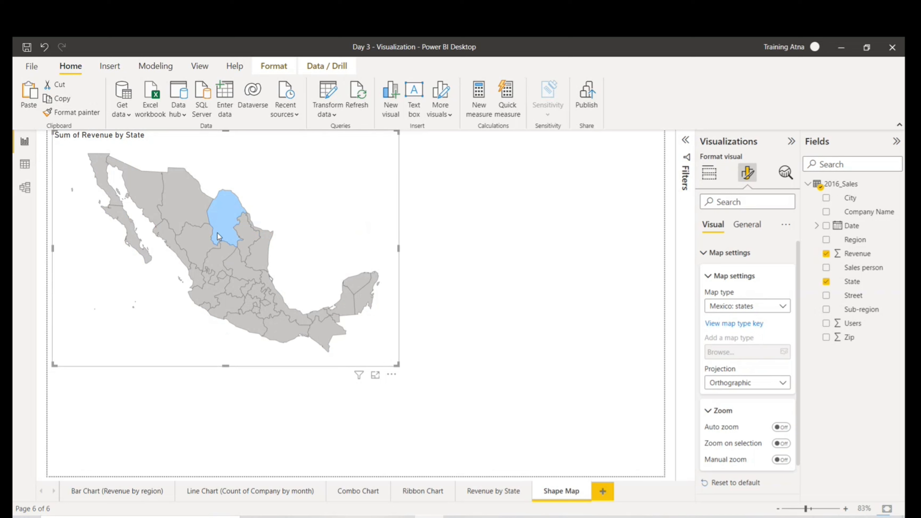
{"action": "left_click", "coordinate": [762, 304]}
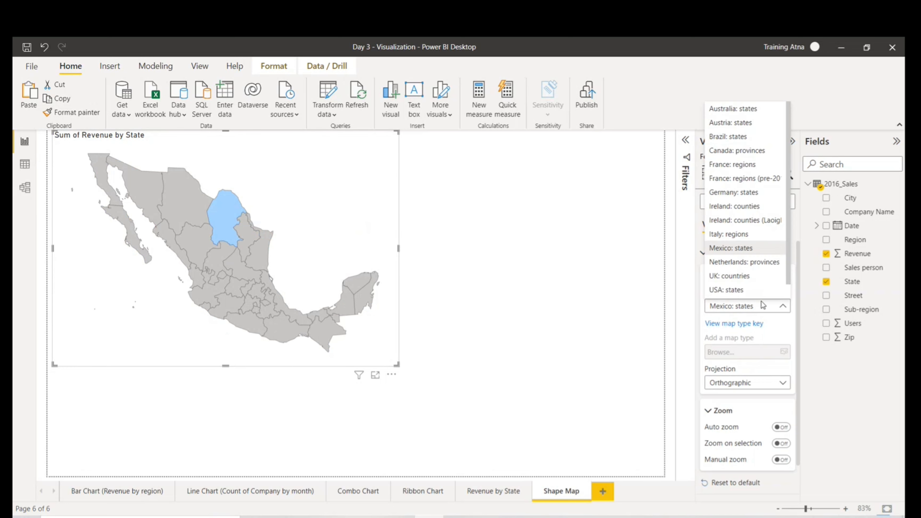
{"action": "left_click", "coordinate": [727, 310]}
{"action": "left_click", "coordinate": [730, 309]}
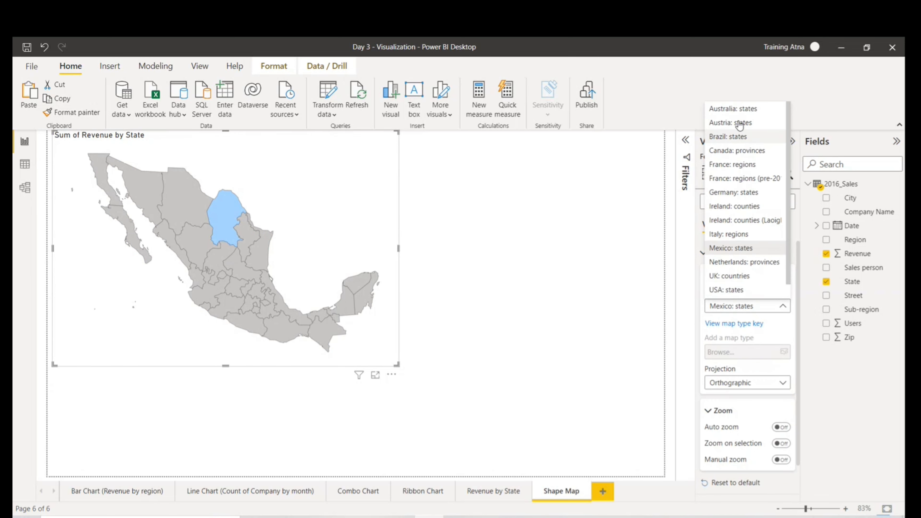
{"action": "scroll", "coordinate": [740, 278], "scroll_direction": "down", "scroll_amount": 1}
{"action": "left_click", "coordinate": [741, 287]}
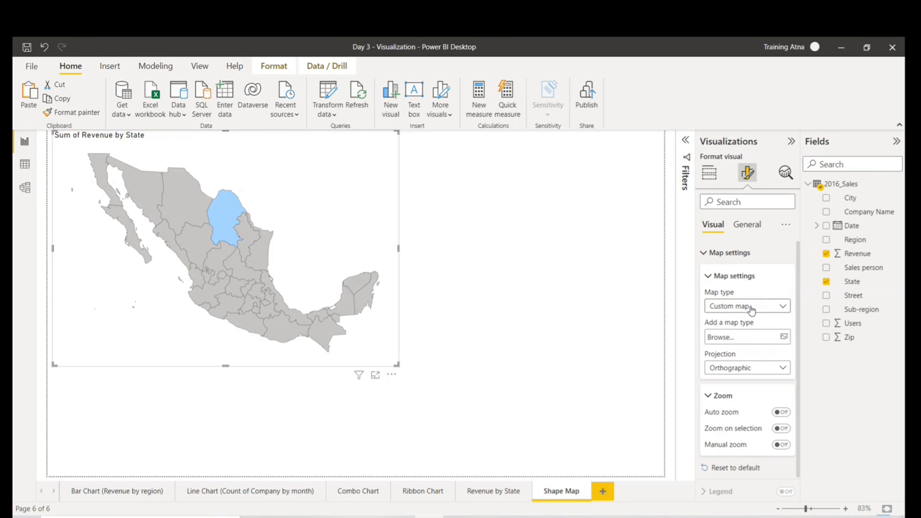
{"action": "left_click", "coordinate": [725, 311]}
{"action": "left_click", "coordinate": [723, 280]}
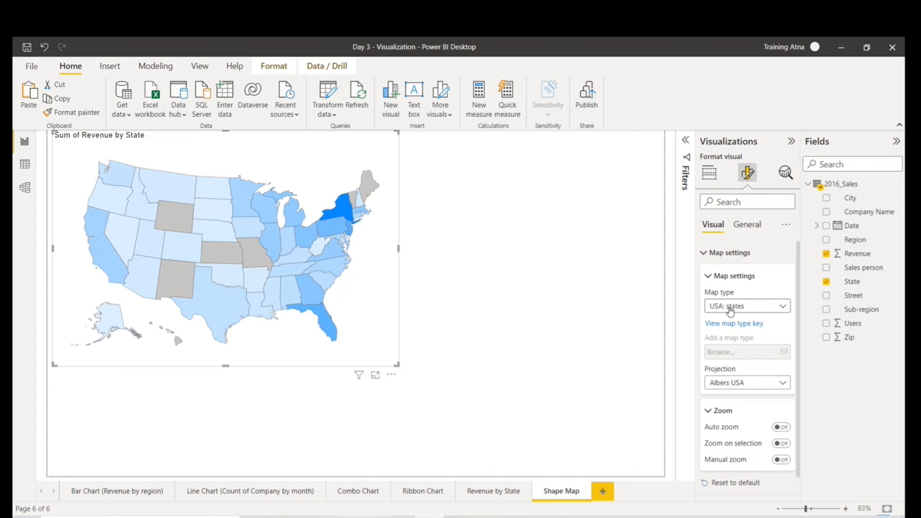
Set the map type to Custom map, and browse for a JSON map file, cancelling without choosing one
{"action": "left_click", "coordinate": [730, 308]}
{"action": "scroll", "coordinate": [736, 287], "scroll_direction": "down", "scroll_amount": 2}
{"action": "left_click", "coordinate": [736, 287]}
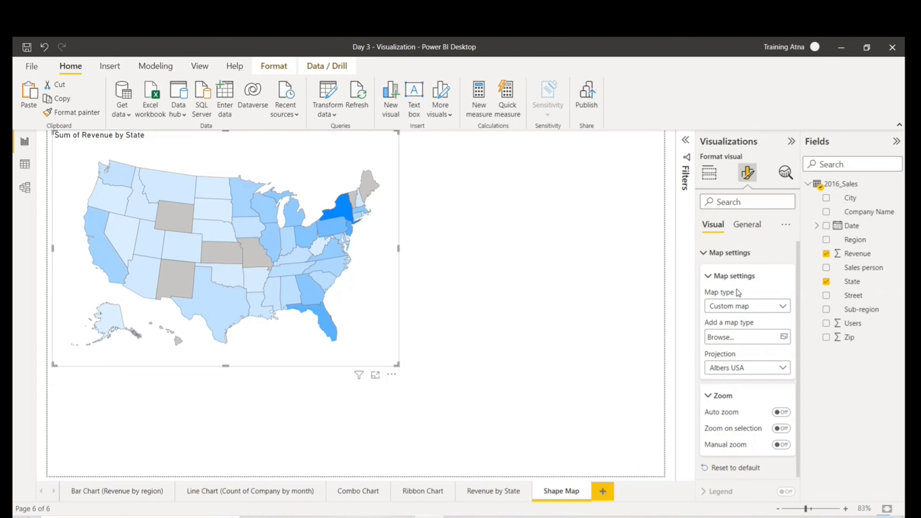
{"action": "left_click", "coordinate": [781, 340]}
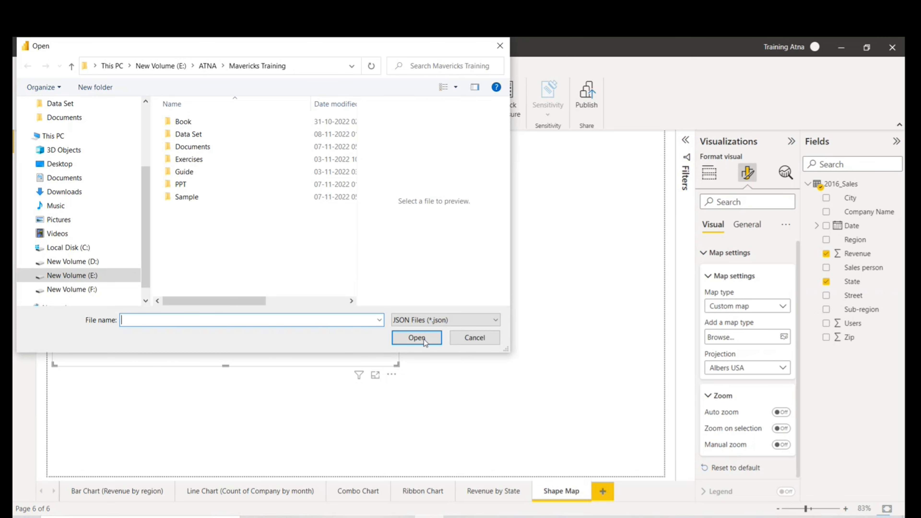
{"action": "left_click", "coordinate": [466, 338]}
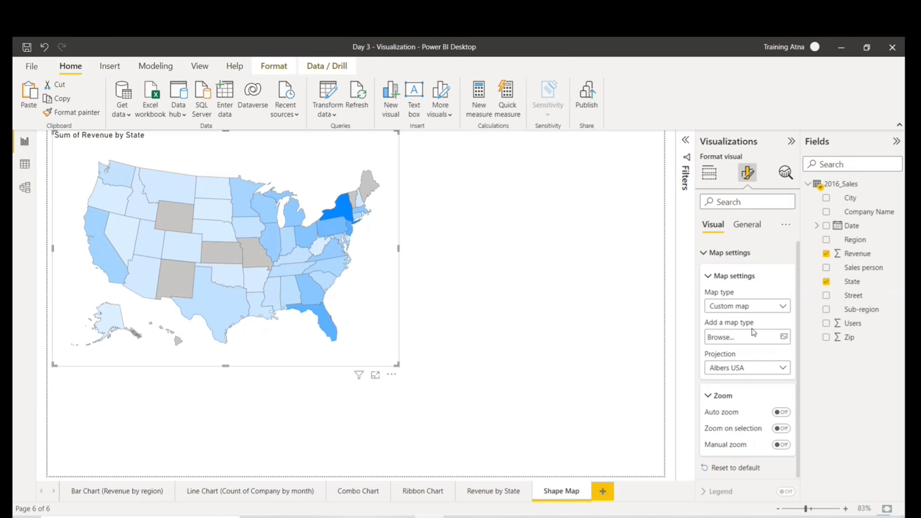
Enable auto zoom, zoom on selection and manual zoom for the shape map, and collapse the map settings
{"action": "left_click", "coordinate": [781, 412]}
{"action": "left_click", "coordinate": [782, 428]}
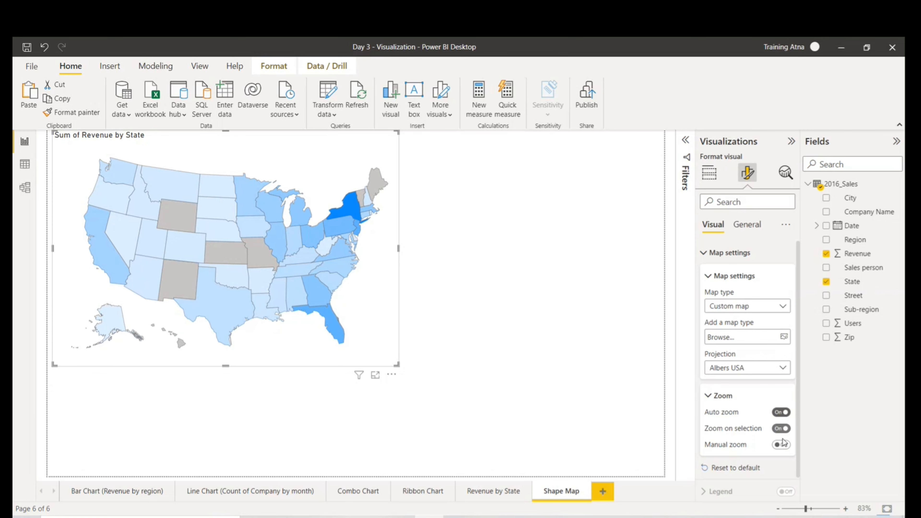
{"action": "left_click", "coordinate": [781, 445]}
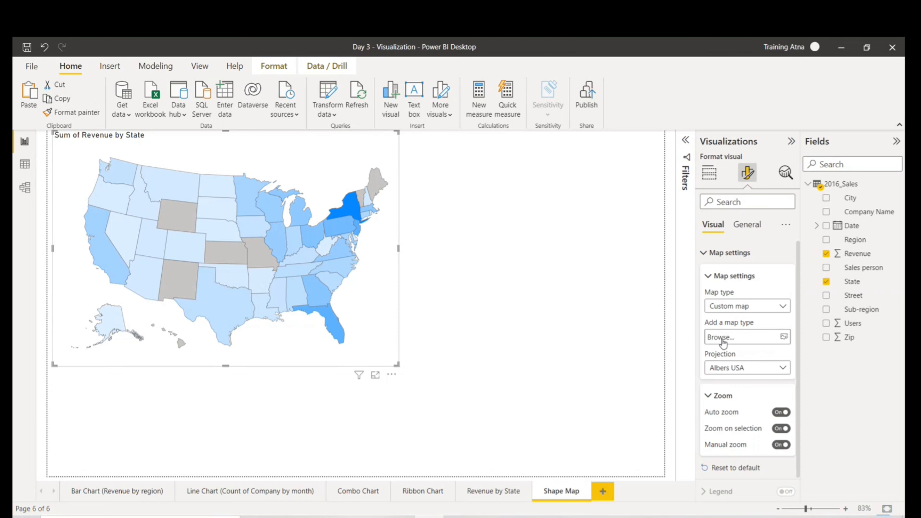
{"action": "left_click", "coordinate": [705, 276]}
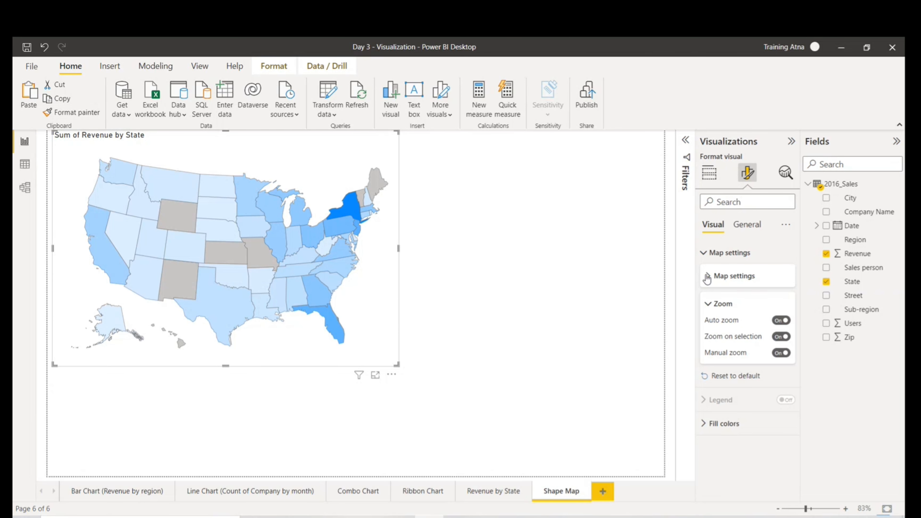
{"action": "left_click", "coordinate": [704, 254]}
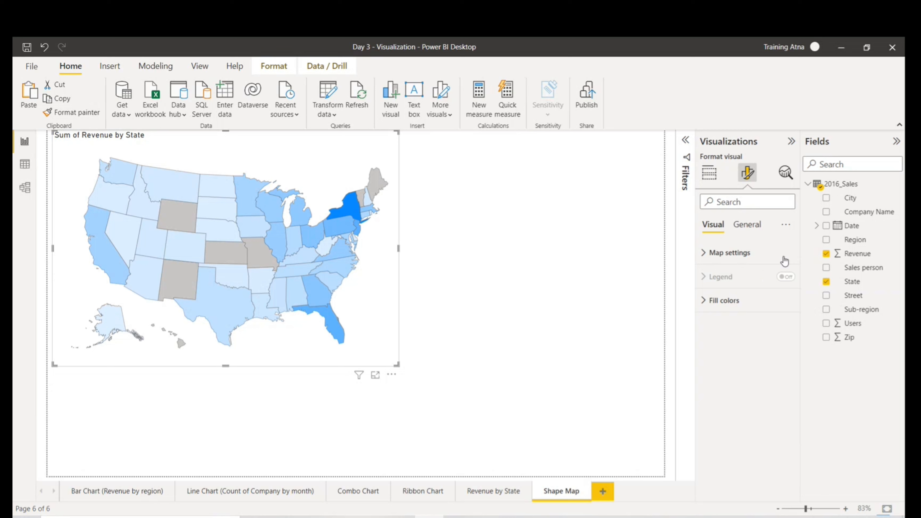
Set the fill gradient's minimum color to the custom orange #D65327
{"action": "left_click", "coordinate": [713, 300]}
{"action": "scroll", "coordinate": [746, 361], "scroll_direction": "down", "scroll_amount": 1}
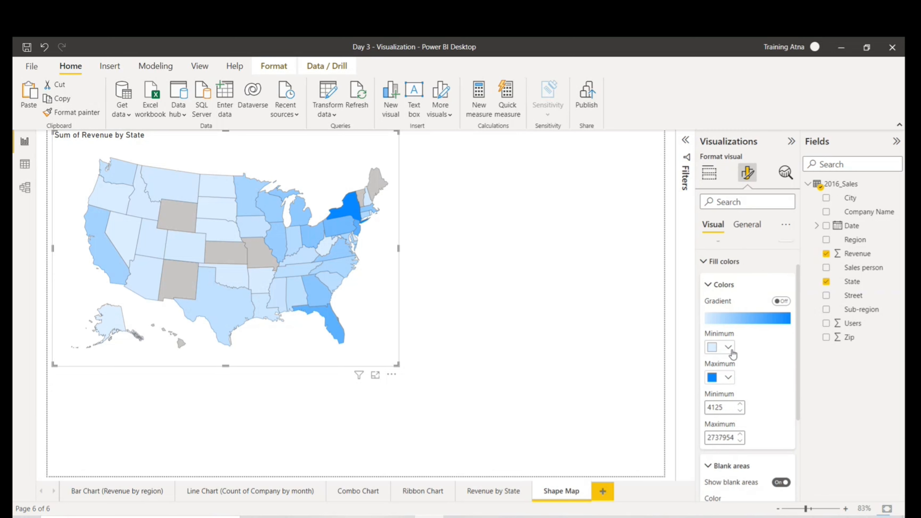
{"action": "left_click", "coordinate": [728, 347]}
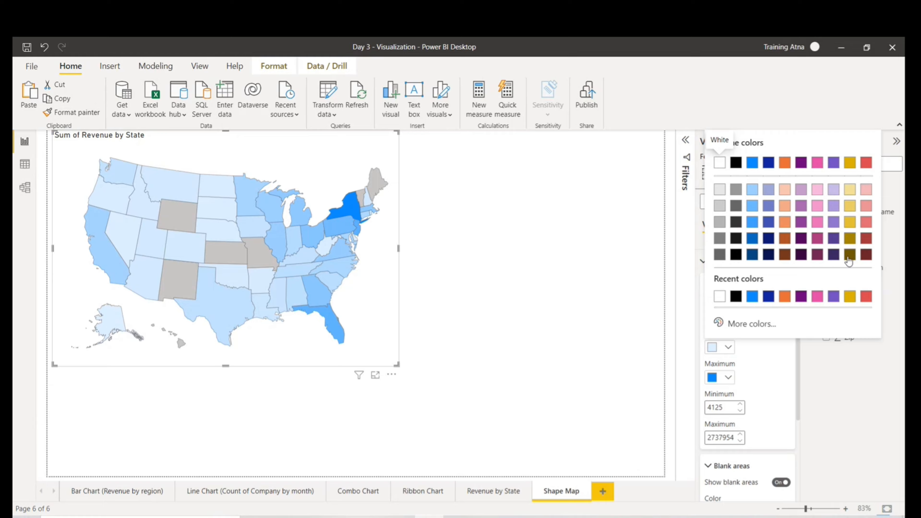
{"action": "left_click", "coordinate": [752, 323]}
{"action": "left_click_drag", "start_coordinate": [712, 281], "coordinate": [721, 281]}
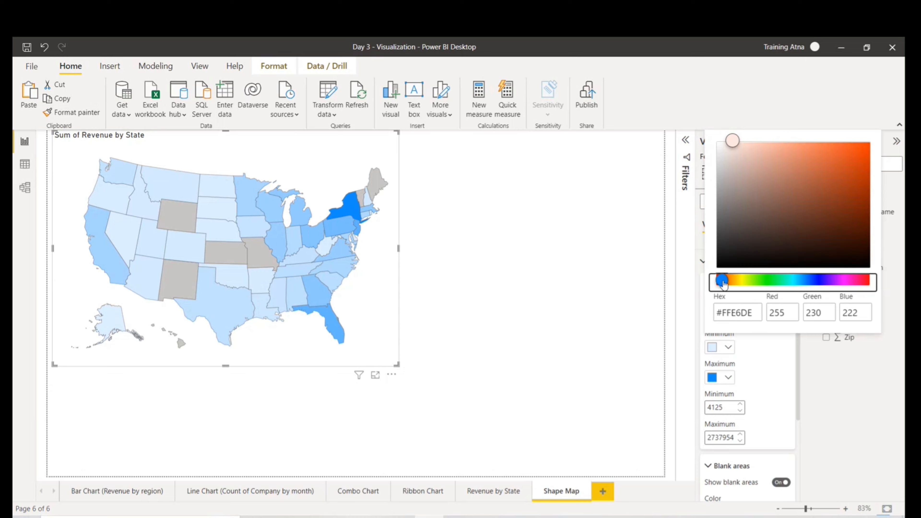
{"action": "left_click", "coordinate": [840, 165]}
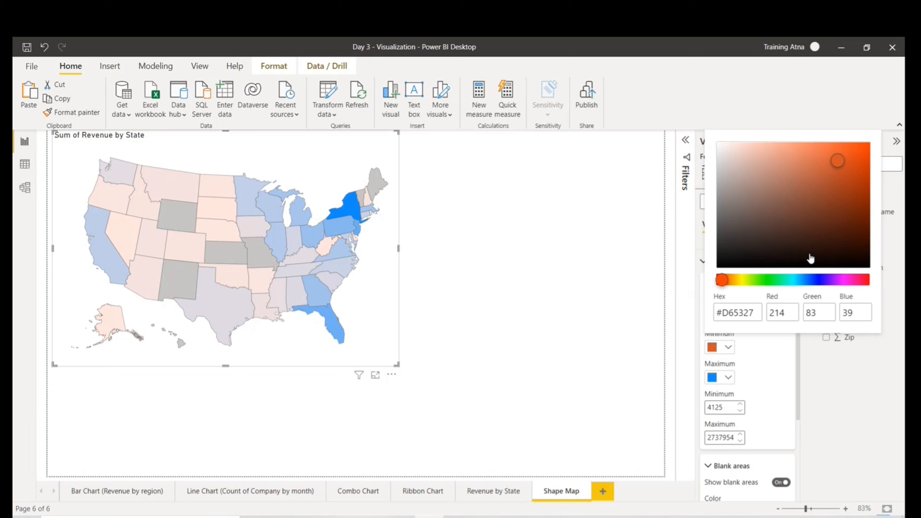
{"action": "left_click", "coordinate": [754, 373]}
Set the fill gradient's maximum color to the custom muted green #597D52
{"action": "left_click", "coordinate": [726, 378]}
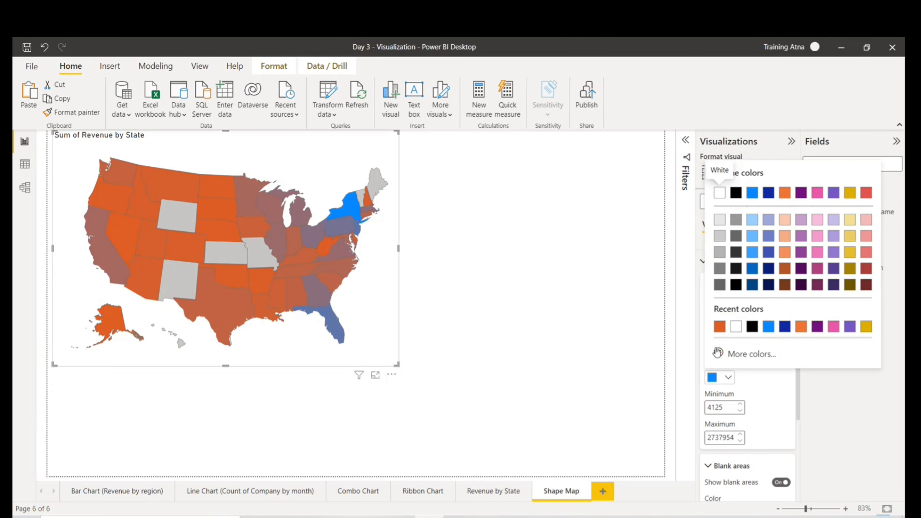
{"action": "left_click", "coordinate": [747, 354]}
{"action": "left_click", "coordinate": [763, 312]}
{"action": "left_click", "coordinate": [817, 285]}
{"action": "left_click", "coordinate": [823, 267]}
{"action": "left_click", "coordinate": [798, 288]}
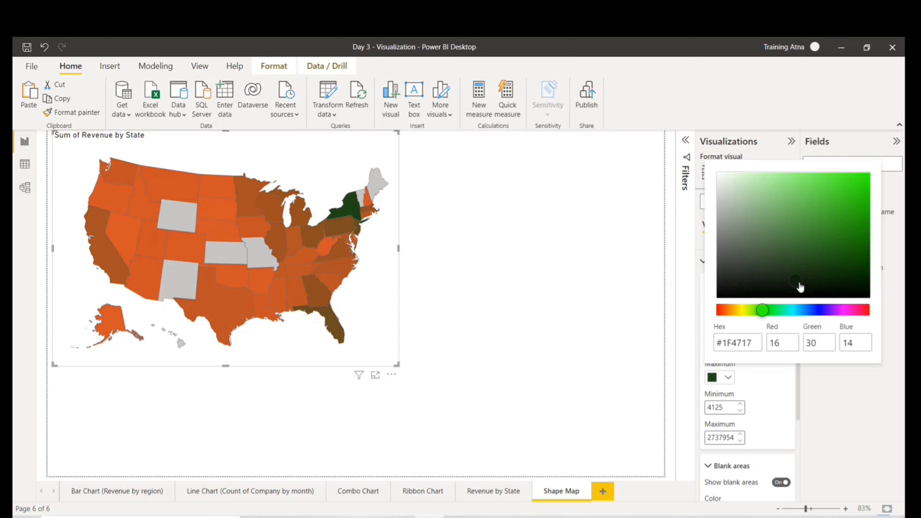
{"action": "left_click", "coordinate": [784, 231]}
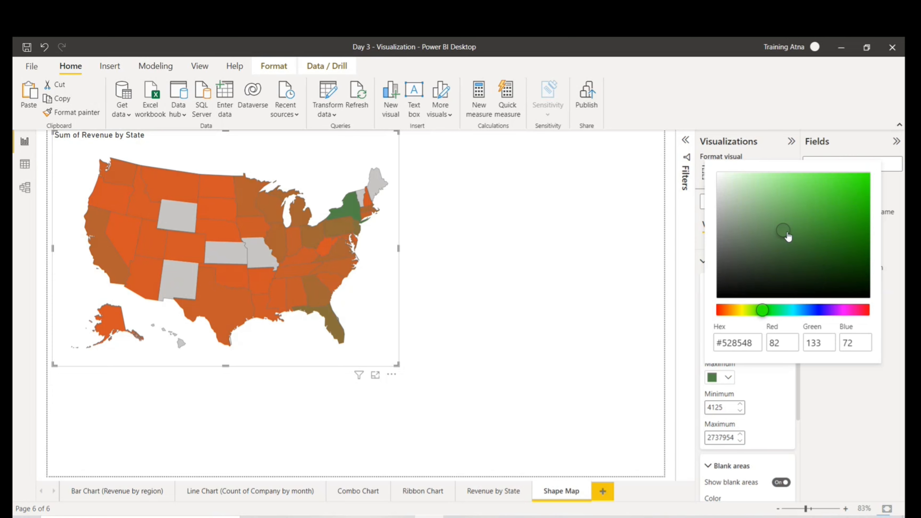
{"action": "left_click", "coordinate": [769, 237]}
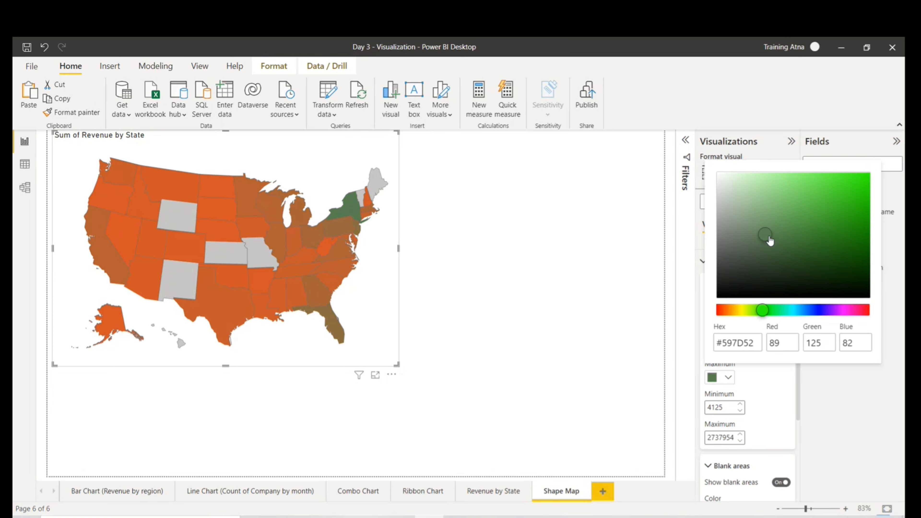
Set the fill gradient's minimum value to 10000 and reopen the shape map's fill color settings
{"action": "left_click", "coordinate": [772, 399]}
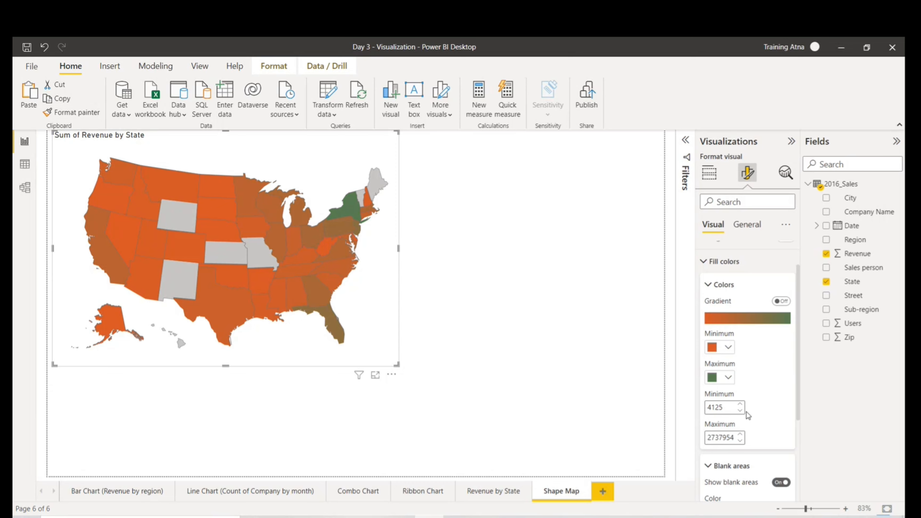
{"action": "left_click", "coordinate": [736, 408]}
{"action": "type", "text": "10000"}
{"action": "left_click", "coordinate": [450, 288]}
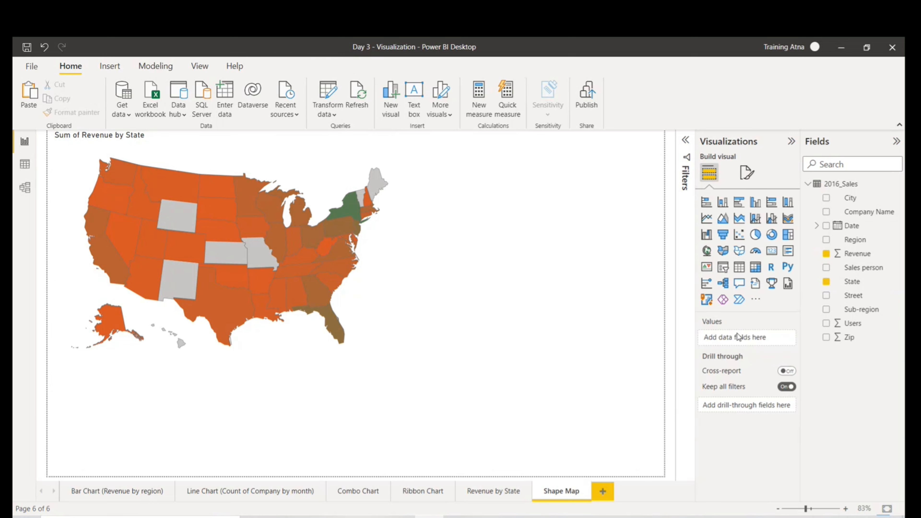
{"action": "left_click", "coordinate": [746, 172]}
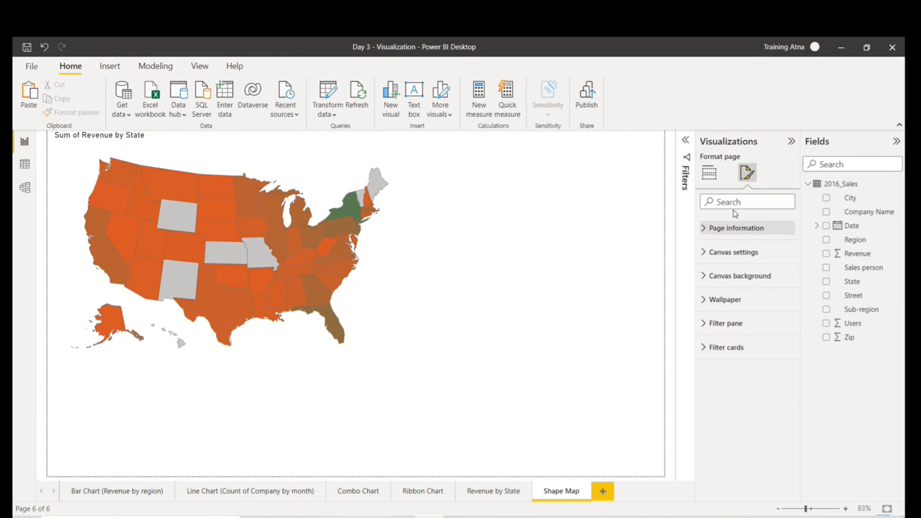
{"action": "left_click", "coordinate": [376, 239]}
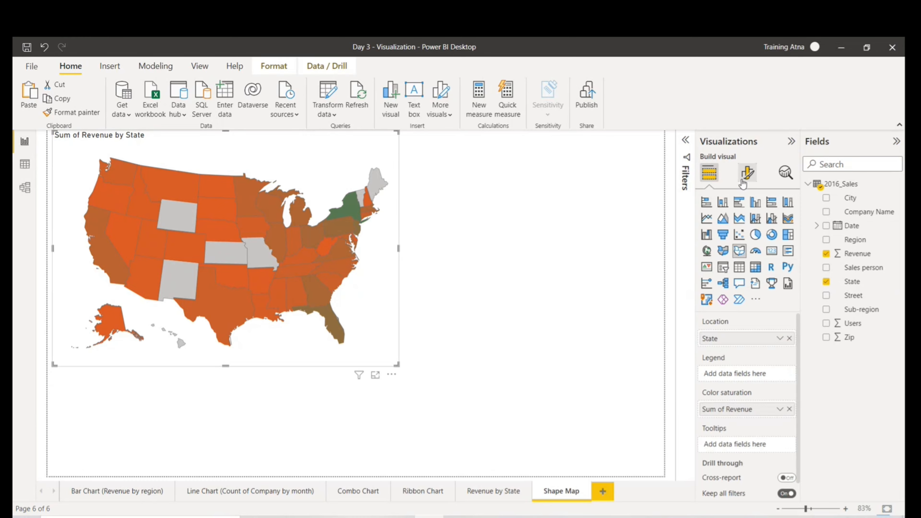
{"action": "left_click", "coordinate": [746, 173]}
{"action": "left_click", "coordinate": [707, 300]}
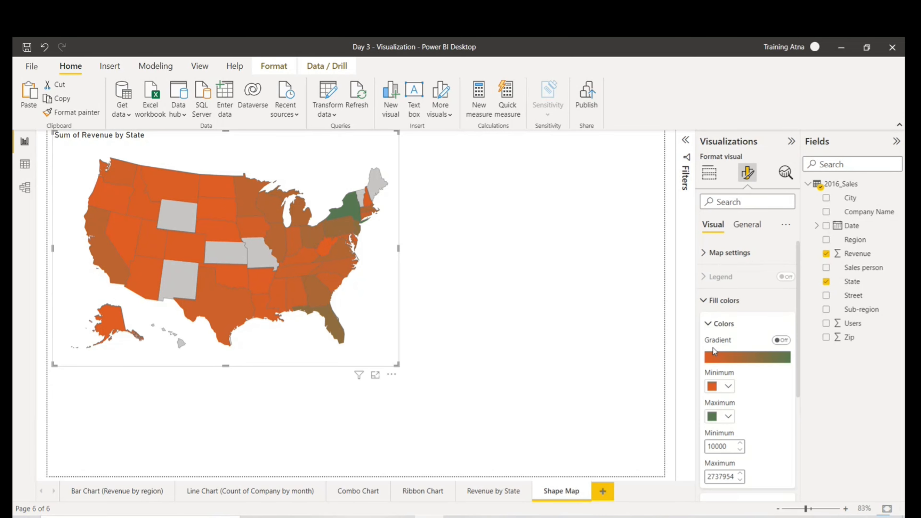
{"action": "scroll", "coordinate": [724, 404], "scroll_direction": "down", "scroll_amount": 1}
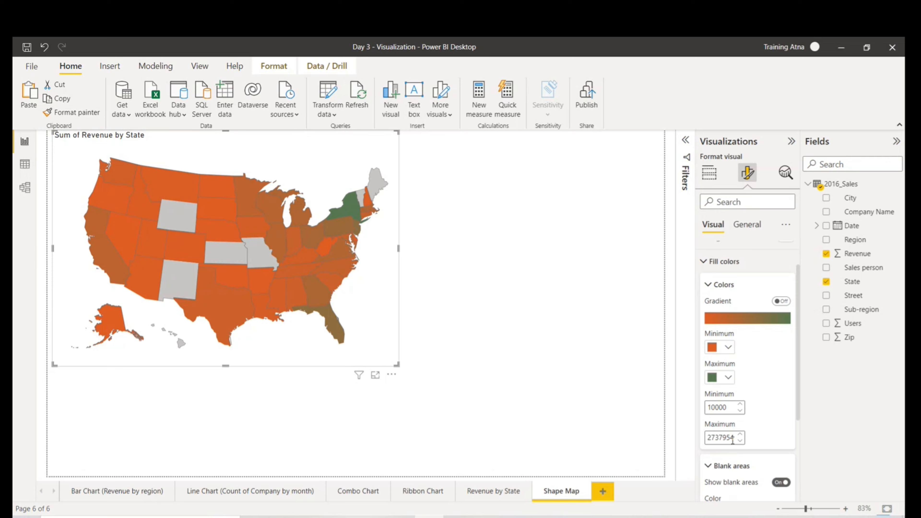
Hide the blank areas on the shape map and show them again
{"action": "scroll", "coordinate": [758, 448], "scroll_direction": "down", "scroll_amount": 3}
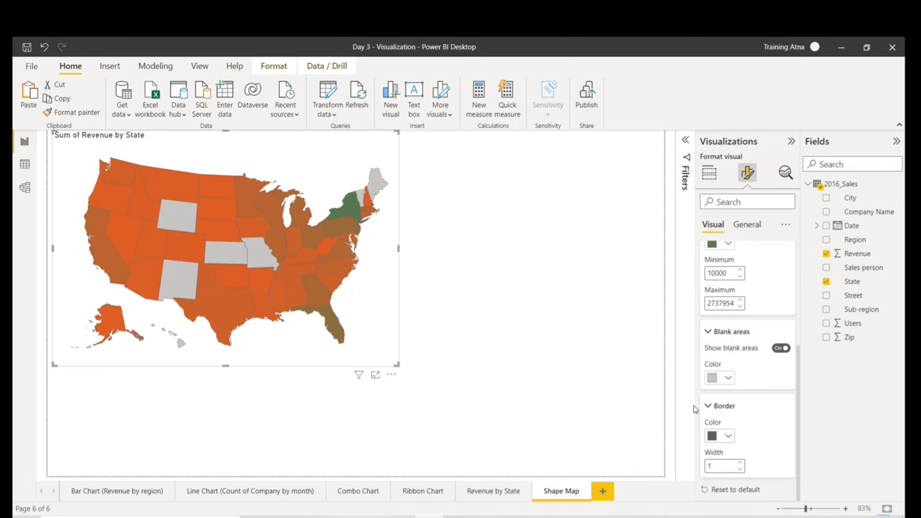
{"action": "left_click", "coordinate": [782, 348]}
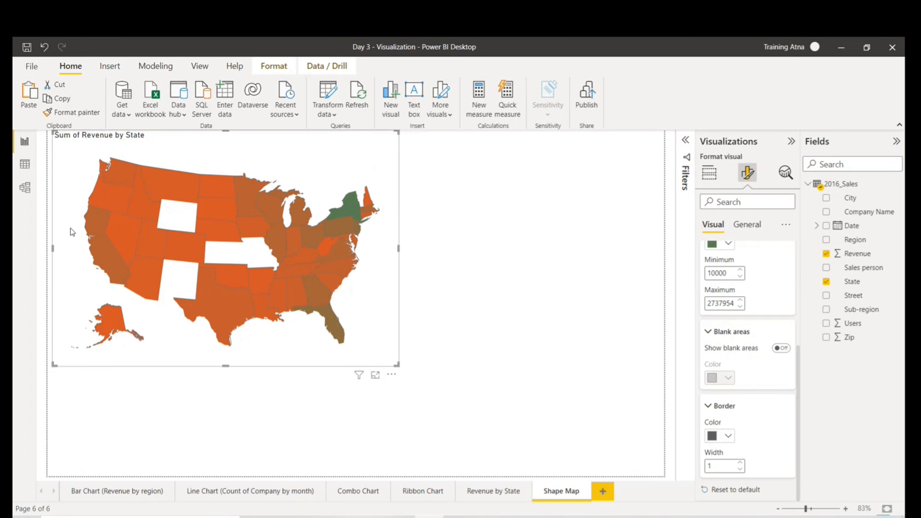
{"action": "left_click", "coordinate": [784, 350]}
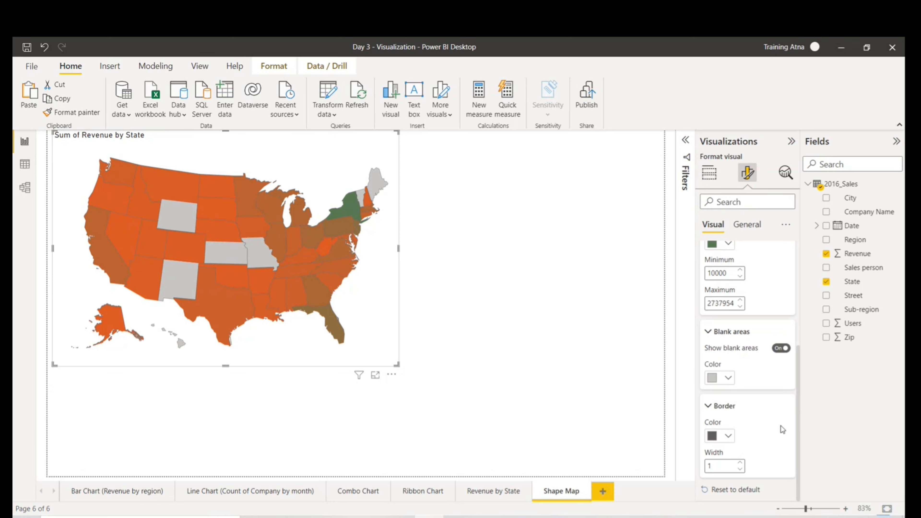
Increase the border width of the map's states to 10
{"action": "left_click", "coordinate": [738, 464]}
{"action": "left_click", "coordinate": [739, 463]}
{"action": "left_click", "coordinate": [739, 463]}
{"action": "left_click", "coordinate": [739, 463]}
{"action": "left_click", "coordinate": [738, 464]}
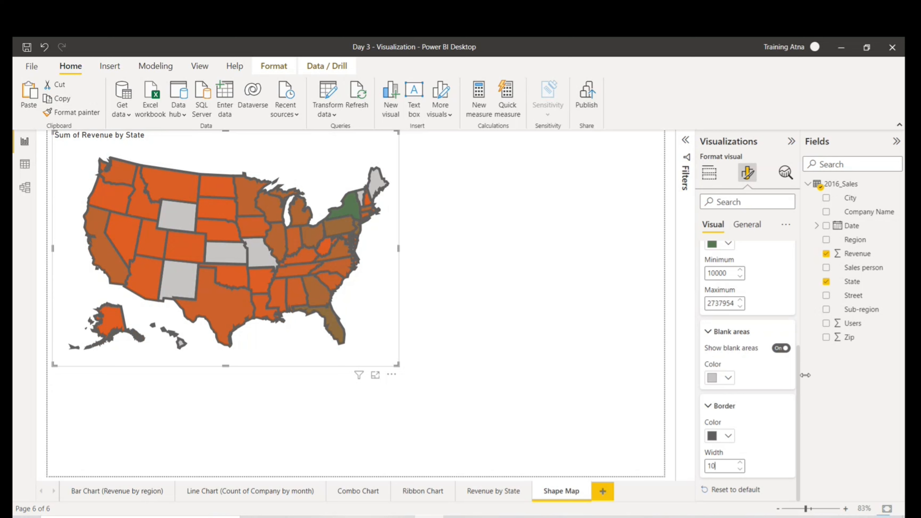
Return to the shape map's data field setup and collapse the 2016_Sales table's field list
{"action": "left_click", "coordinate": [740, 226]}
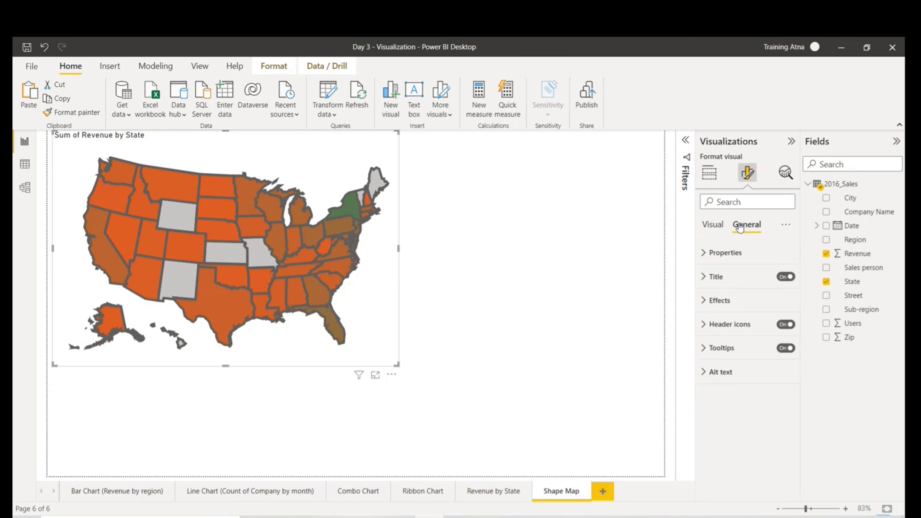
{"action": "left_click", "coordinate": [712, 224]}
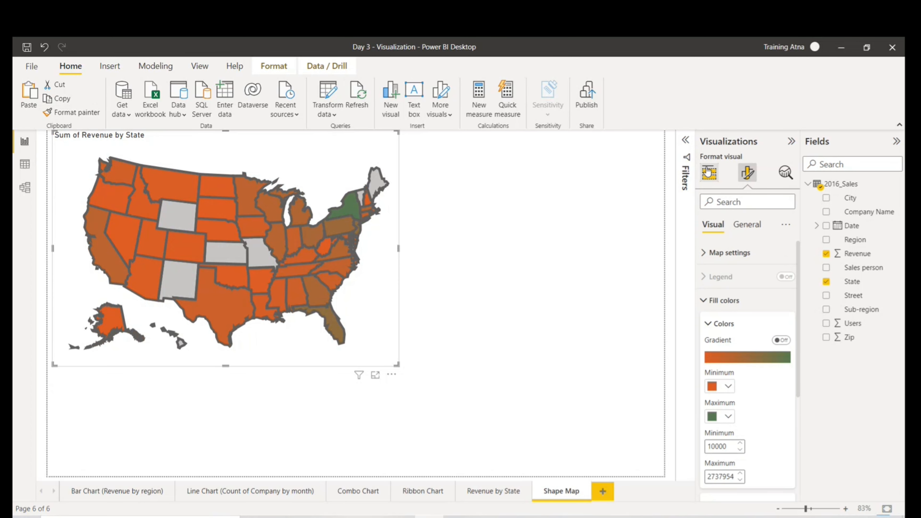
{"action": "left_click", "coordinate": [707, 300]}
{"action": "left_click", "coordinate": [709, 173]}
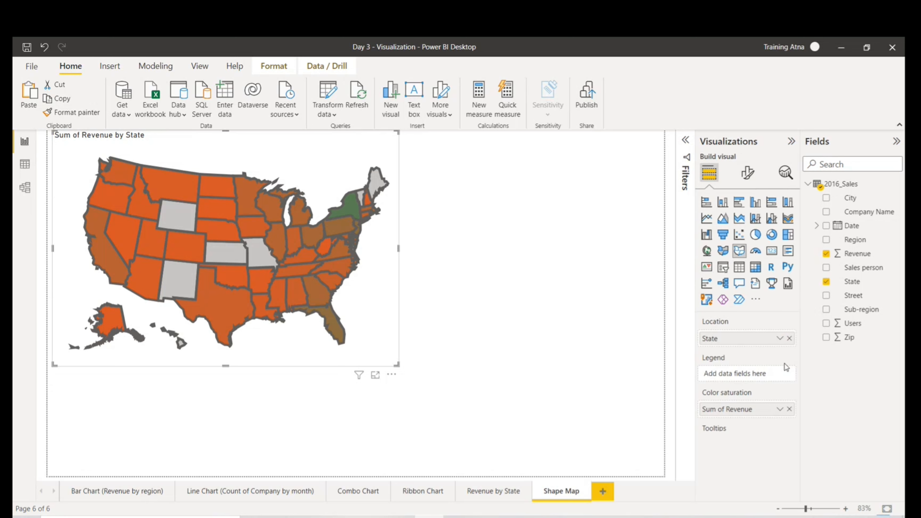
{"action": "scroll", "coordinate": [748, 371], "scroll_direction": "down", "scroll_amount": 1}
{"action": "scroll", "coordinate": [747, 432], "scroll_direction": "up", "scroll_amount": 2}
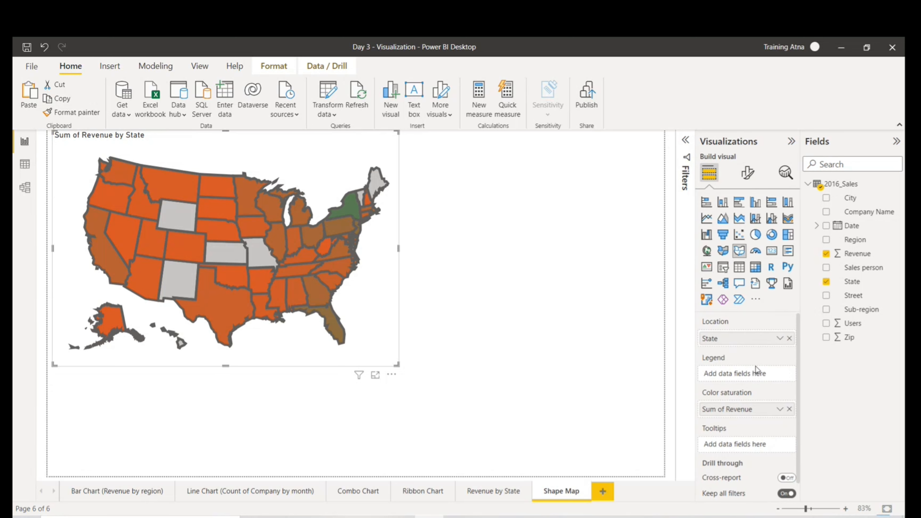
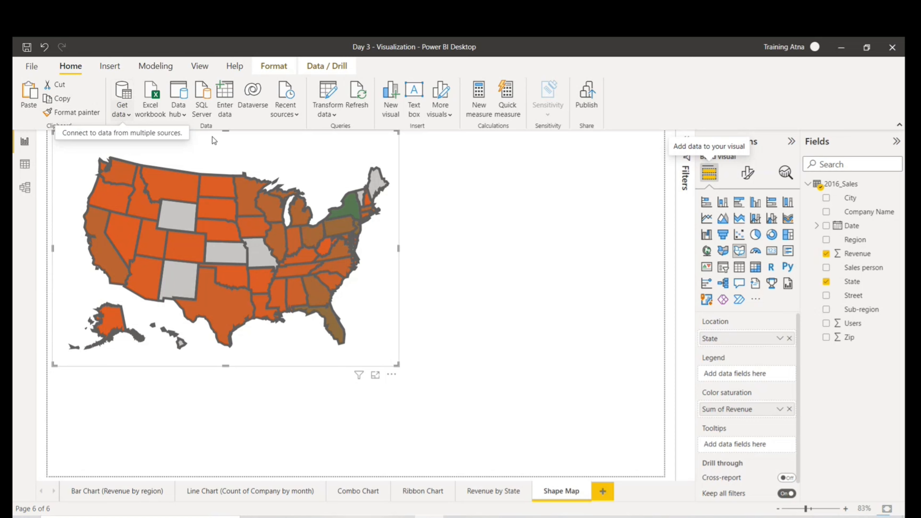
{"action": "left_click", "coordinate": [838, 183]}
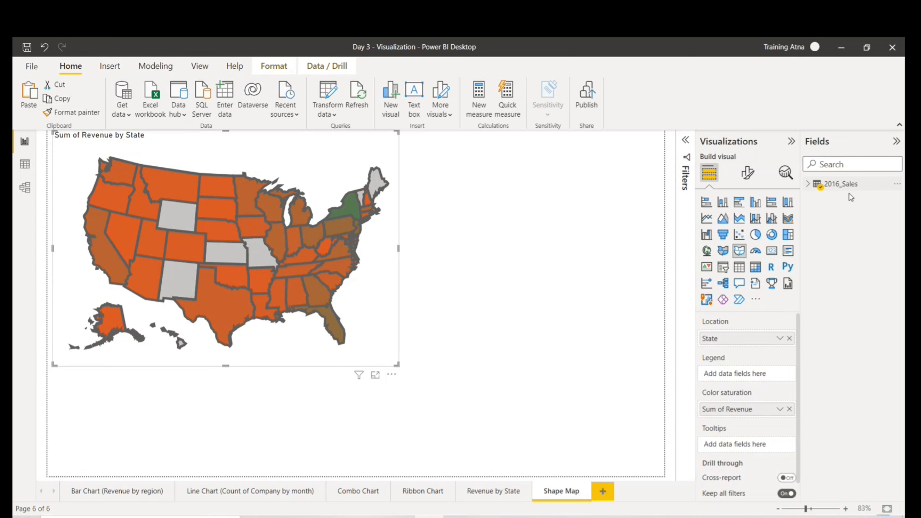
Start importing the Power BI Excel workbook, and cancel in the Navigator without loading a sheet
{"action": "left_click", "coordinate": [126, 112]}
{"action": "left_click", "coordinate": [145, 152]}
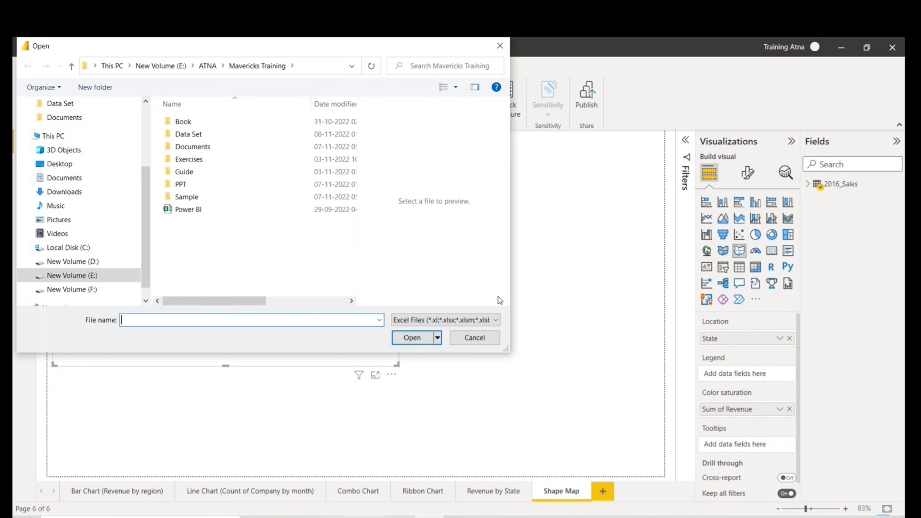
{"action": "left_click", "coordinate": [185, 209]}
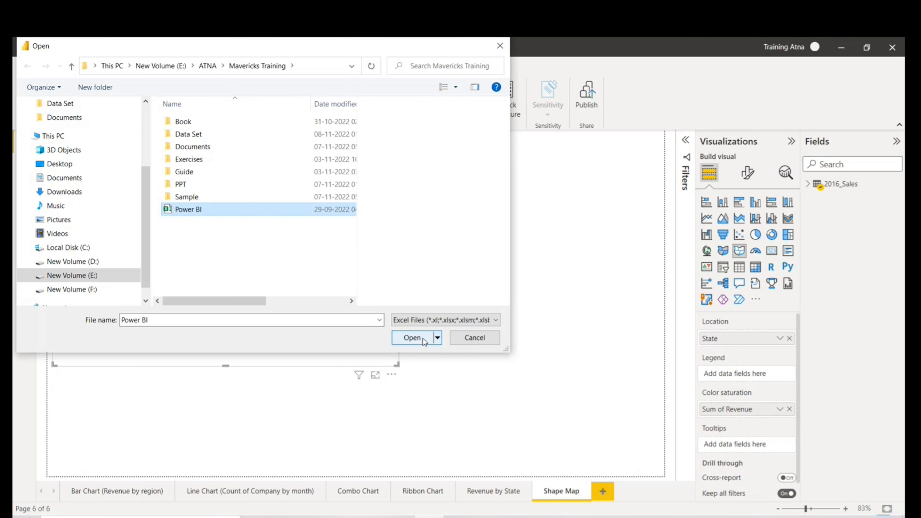
{"action": "left_click", "coordinate": [406, 339]}
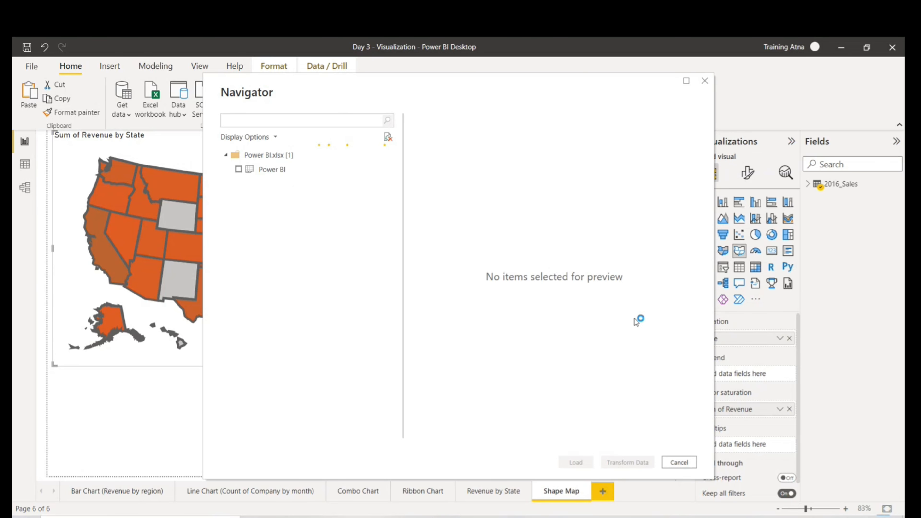
{"action": "left_click", "coordinate": [678, 462]}
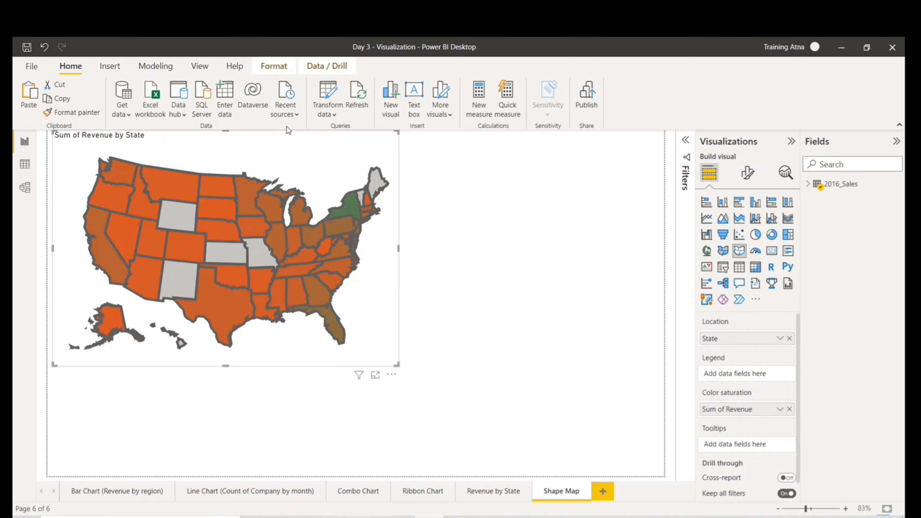
View the list of recent data sources and the data source settings of the current file
{"action": "left_click", "coordinate": [291, 118]}
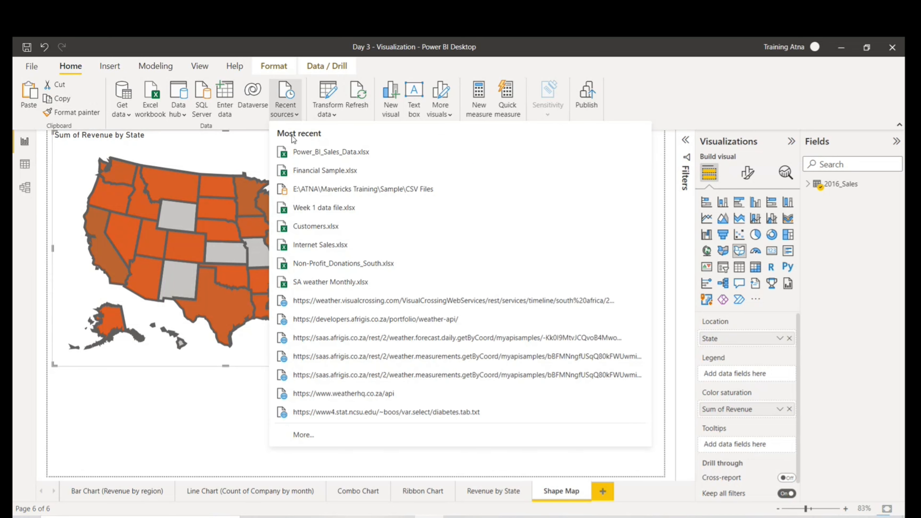
{"action": "left_click", "coordinate": [248, 153]}
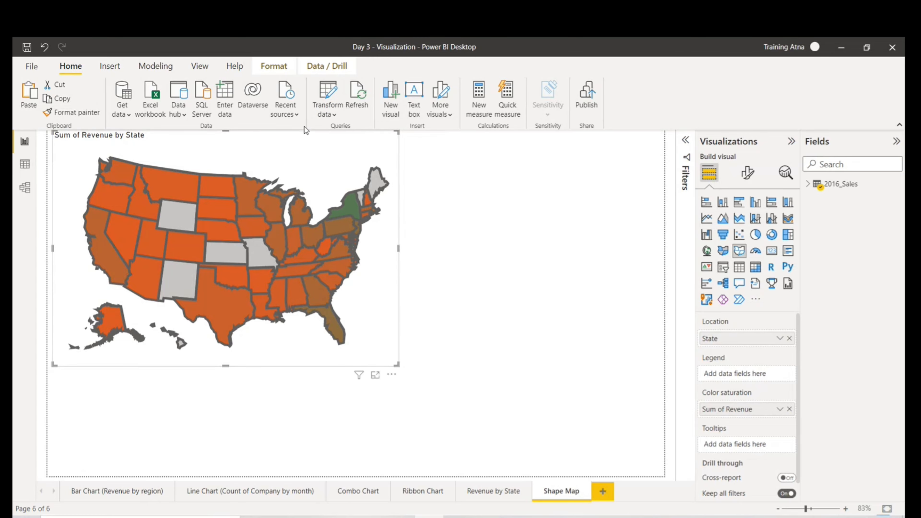
{"action": "left_click", "coordinate": [334, 115]}
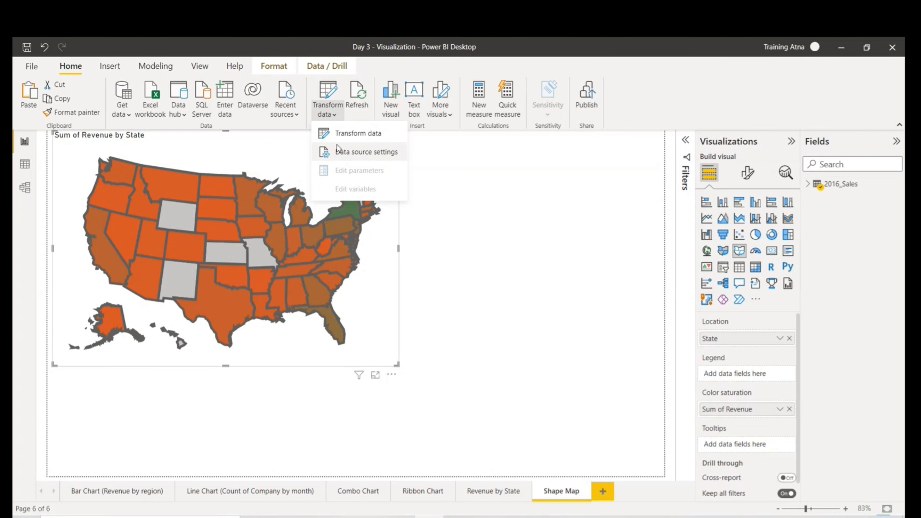
{"action": "left_click", "coordinate": [367, 151]}
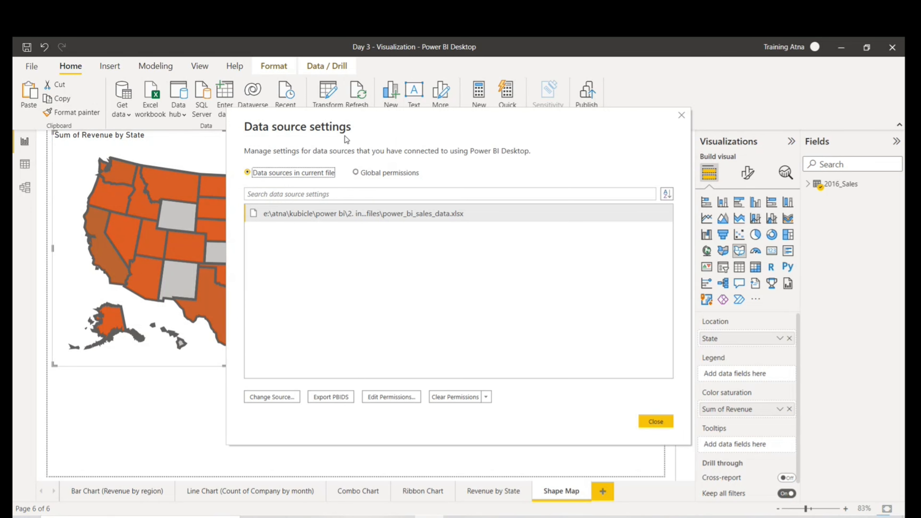
{"action": "left_click", "coordinate": [680, 120]}
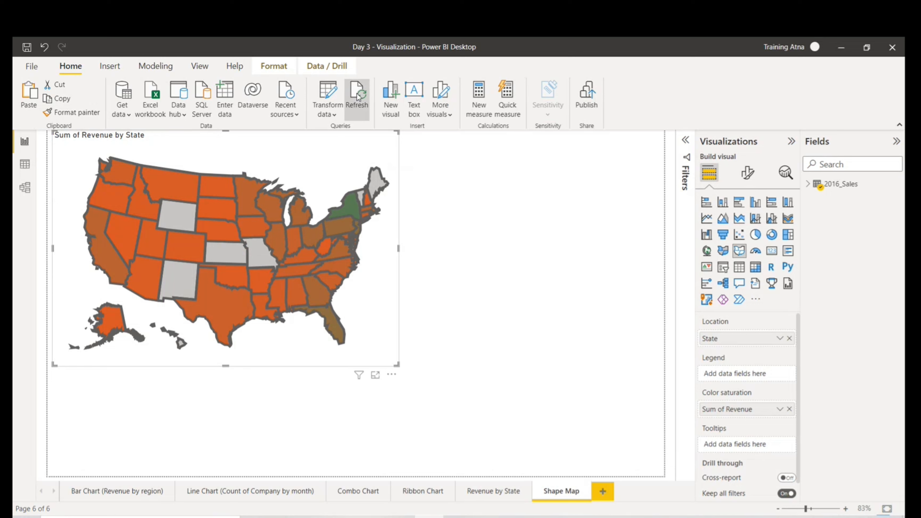
Switch to the Power_BI_Sales_Data workbook in Excel and go to the last data row of the 2016_Sales sheet
{"action": "left_click", "coordinate": [366, 116]}
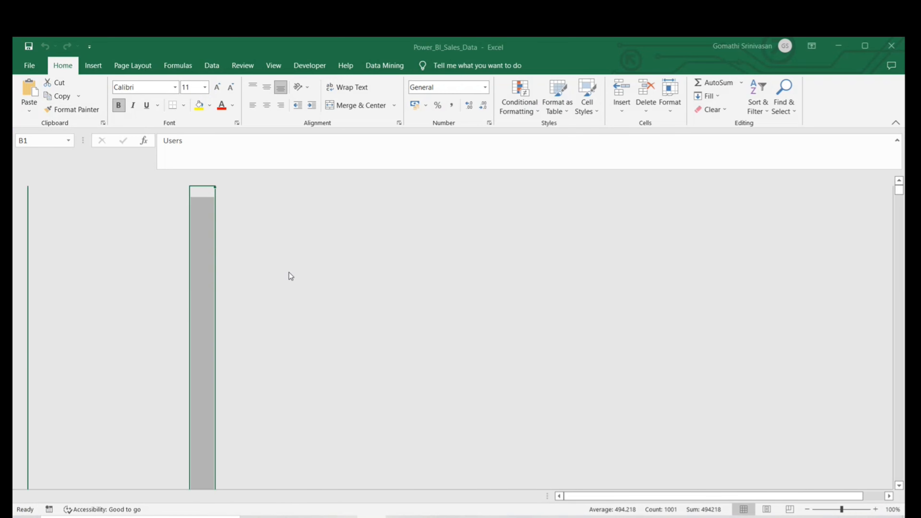
{"action": "scroll", "coordinate": [199, 349], "scroll_direction": "down", "scroll_amount": 15}
{"action": "scroll", "coordinate": [198, 366], "scroll_direction": "down", "scroll_amount": 20}
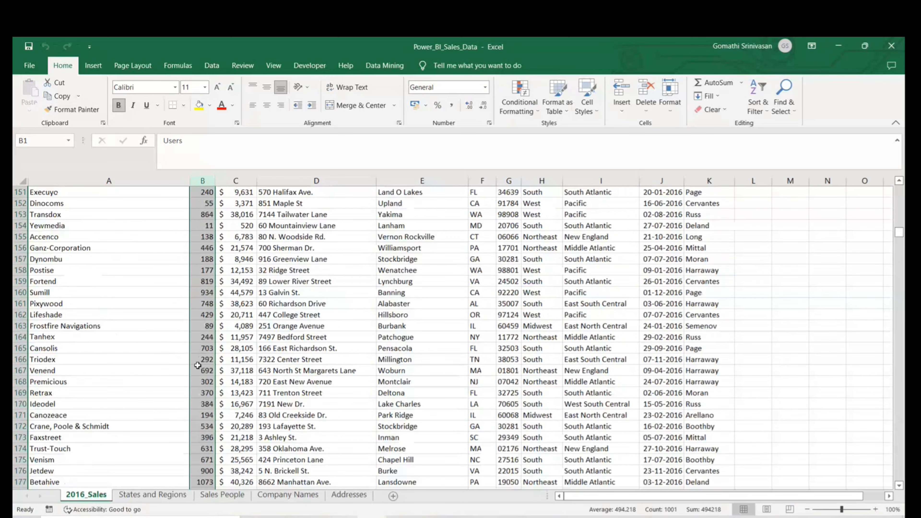
{"action": "scroll", "coordinate": [198, 366], "scroll_direction": "down", "scroll_amount": 5}
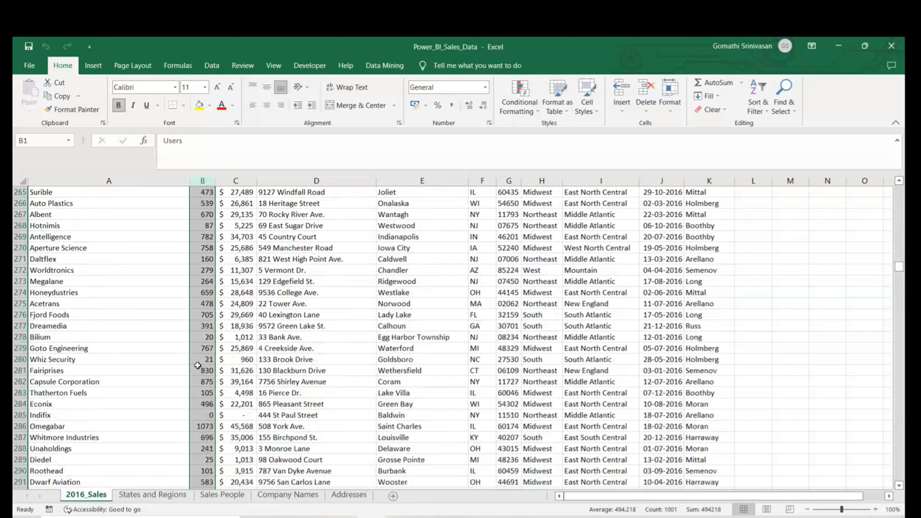
{"action": "left_click_drag", "start_coordinate": [899, 269], "coordinate": [899, 476]}
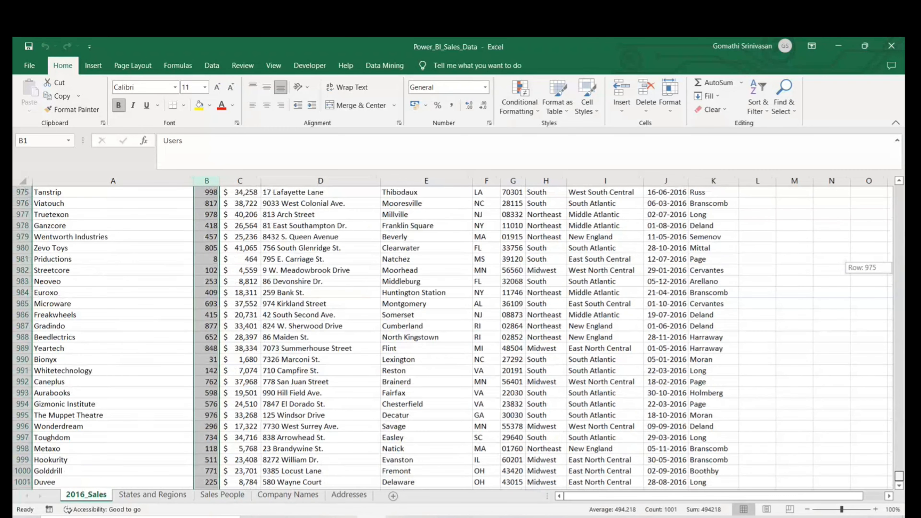
{"action": "left_click", "coordinate": [80, 481]}
{"action": "scroll", "coordinate": [86, 469], "scroll_direction": "down", "scroll_amount": 4}
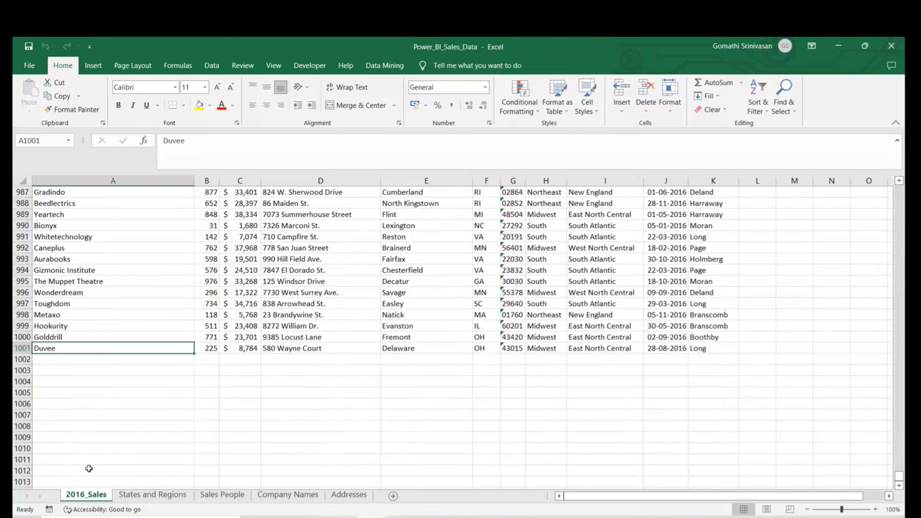
Enter placeholder text in cells A1002 and B1002 below the sales data, and clear both cells again
{"action": "left_click", "coordinate": [43, 360]}
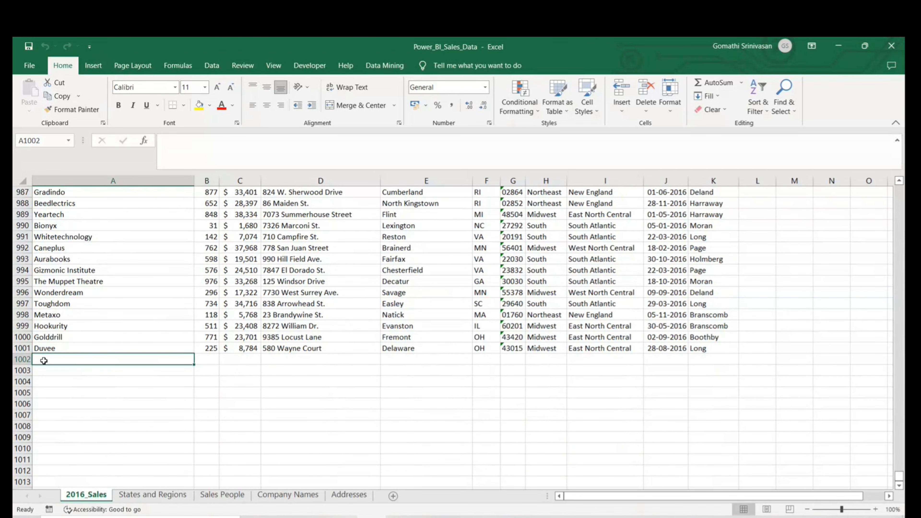
{"action": "type", "text": "ddhoDlkhd"}
{"action": "key", "text": "Tab"}
{"action": "type", "text": "dihidhi"}
{"action": "key", "text": "Tab"}
{"action": "key", "text": "BackSpace"}
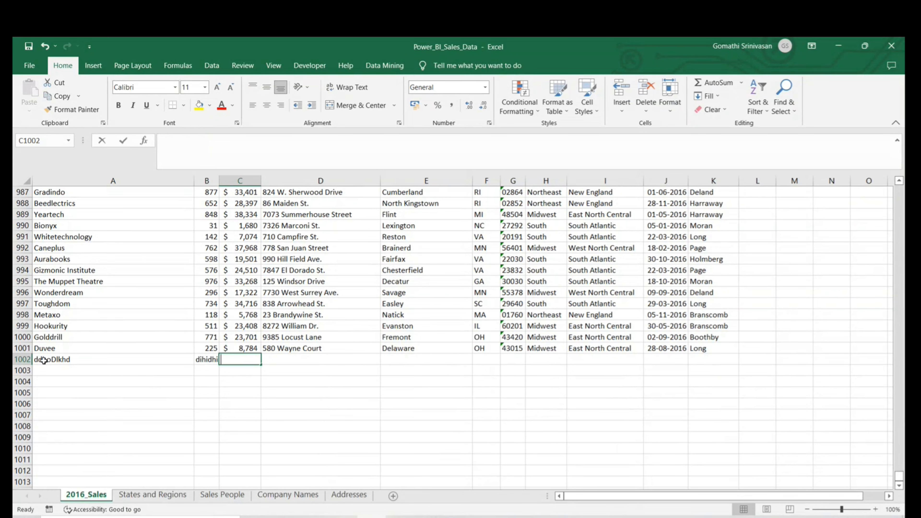
{"action": "key", "text": "Left"}
{"action": "key", "text": "Delete"}
{"action": "left_click", "coordinate": [44, 360]}
{"action": "key", "text": "Delete"}
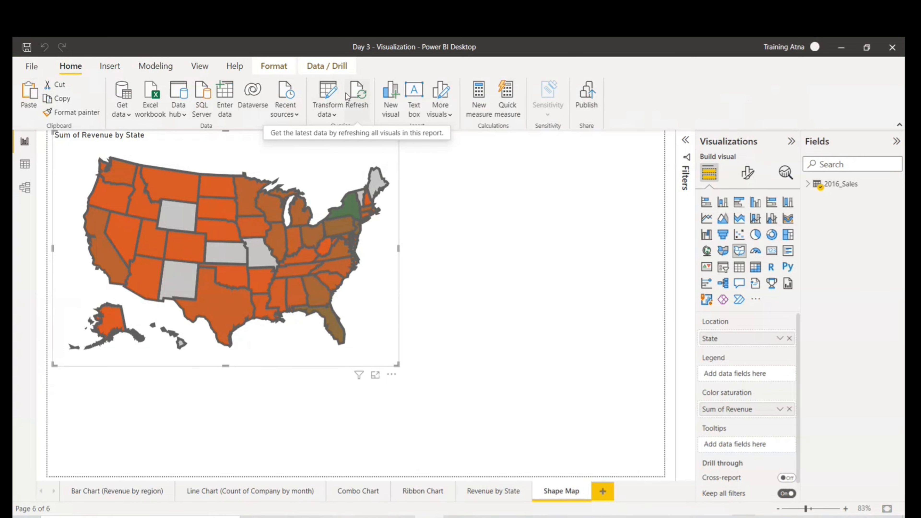
Switch back to Power BI Desktop, insert a text box and fit it as a narrow strip below the map along the page's lower edge
{"action": "left_click", "coordinate": [420, 101]}
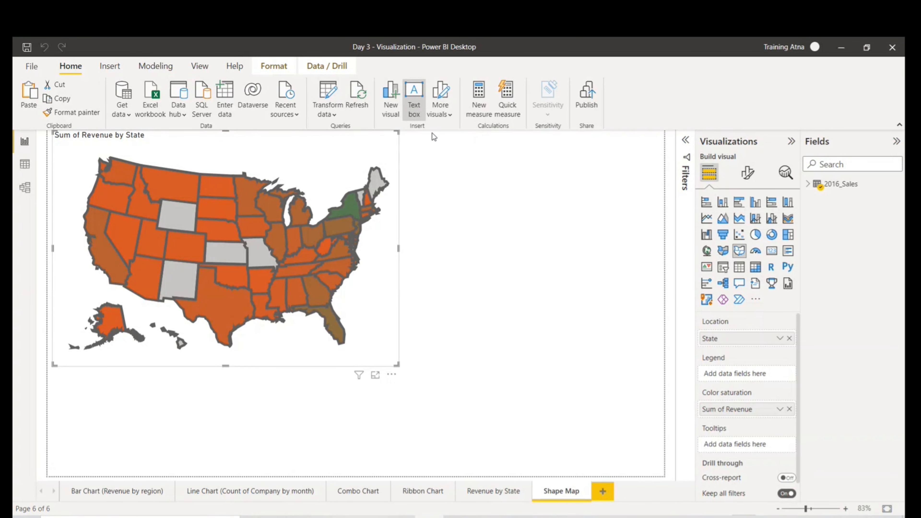
{"action": "left_click_drag", "start_coordinate": [224, 372], "coordinate": [212, 455]}
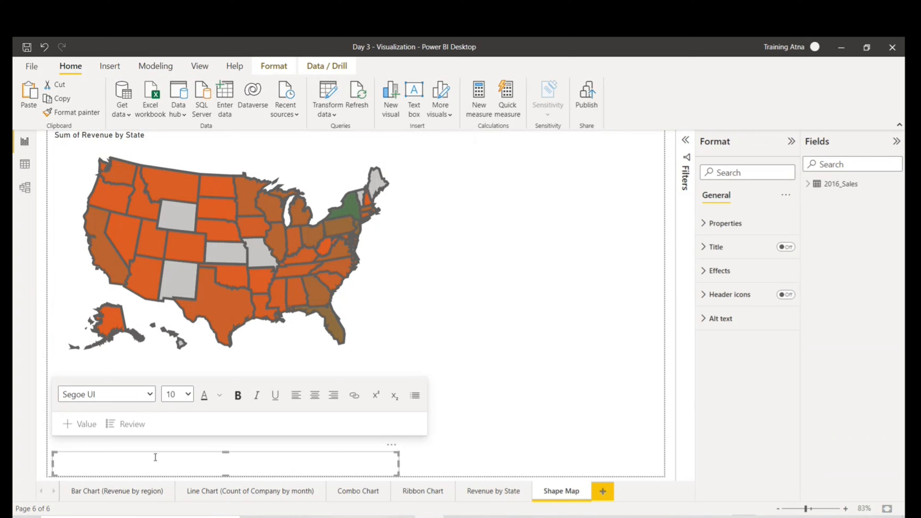
{"action": "left_click", "coordinate": [341, 463]}
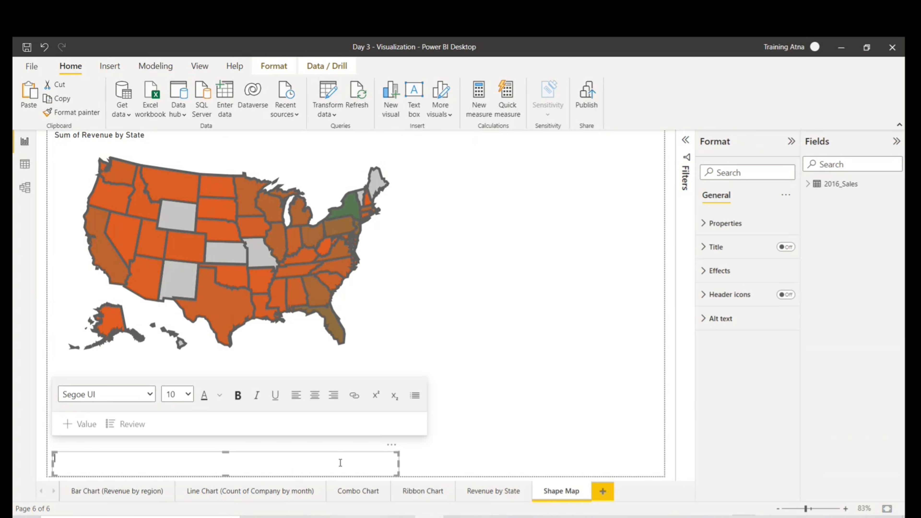
{"action": "left_click", "coordinate": [65, 140]}
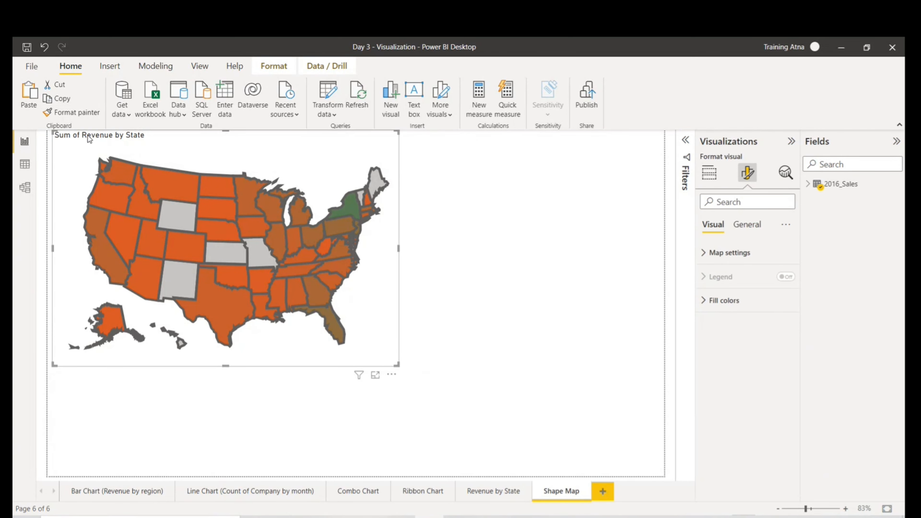
{"action": "left_click", "coordinate": [261, 434]}
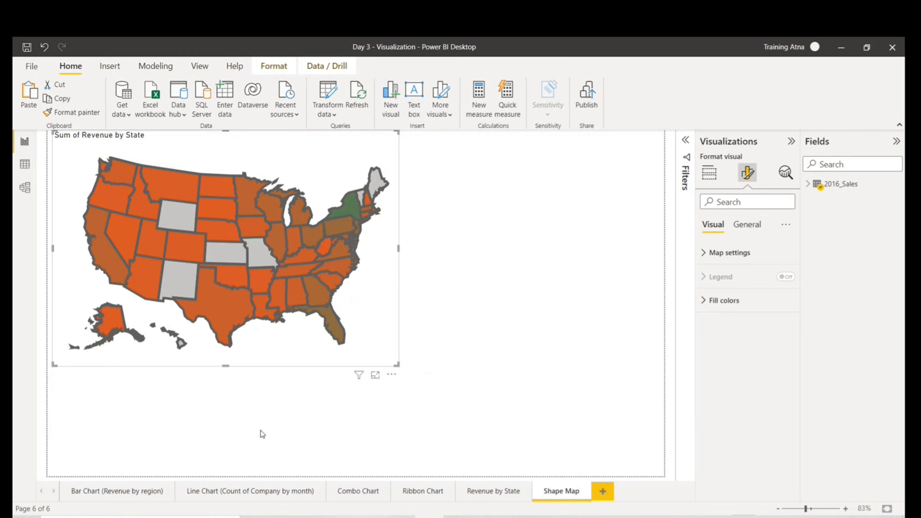
{"action": "left_click", "coordinate": [144, 142]}
{"action": "left_click", "coordinate": [414, 98]}
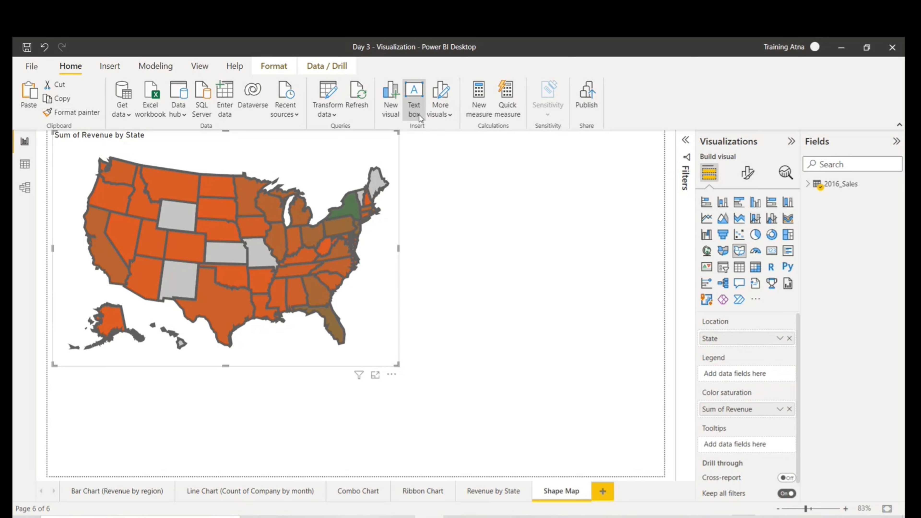
Set the font of the empty text box below the map to Georgia, size 42
{"action": "left_click_drag", "start_coordinate": [55, 371], "coordinate": [58, 452]}
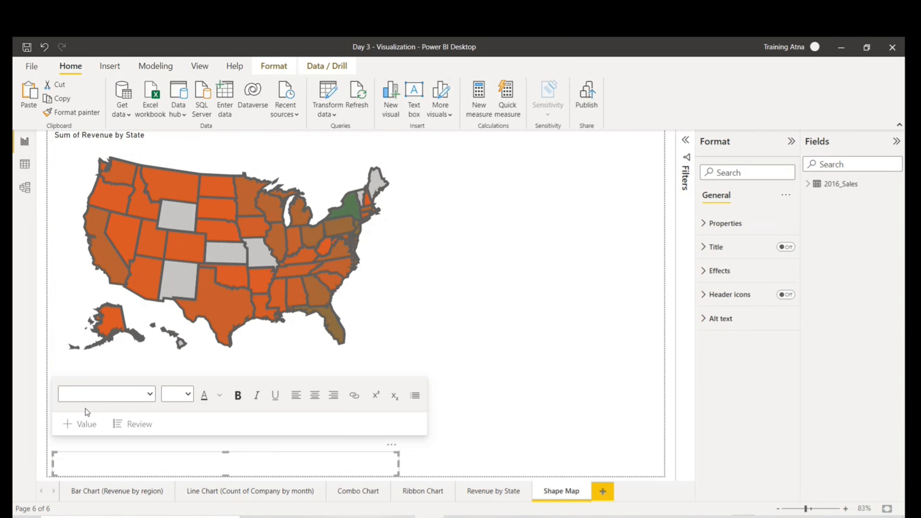
{"action": "left_click", "coordinate": [126, 395]}
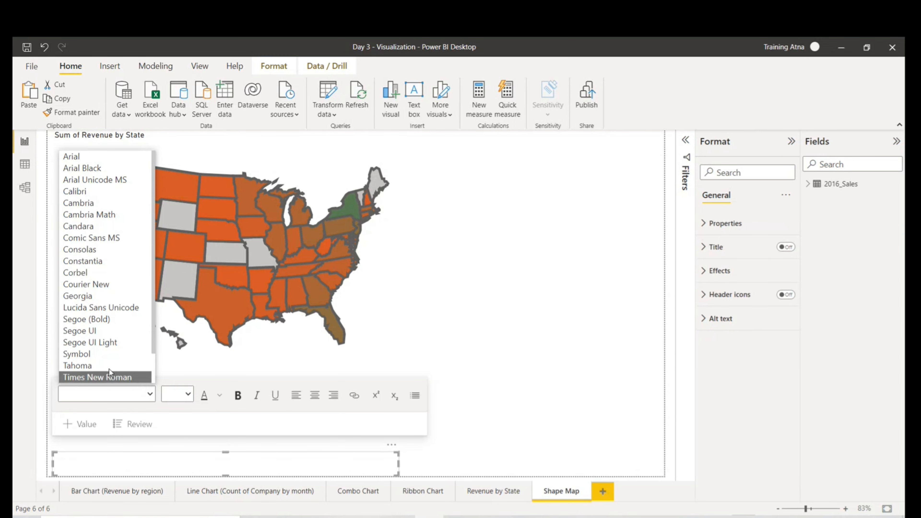
{"action": "left_click", "coordinate": [84, 296]}
{"action": "left_click", "coordinate": [187, 401]}
{"action": "left_click", "coordinate": [178, 342]}
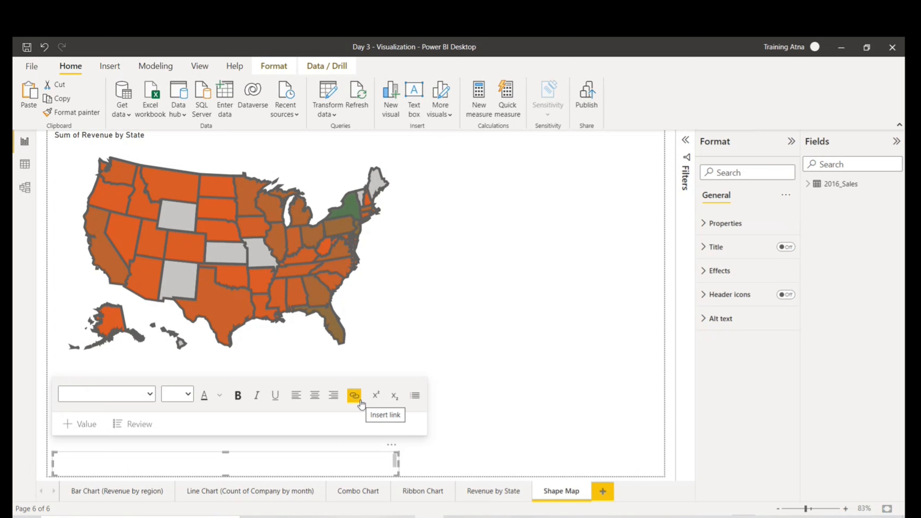
{"action": "right_click", "coordinate": [311, 458]}
{"action": "left_click", "coordinate": [312, 458]}
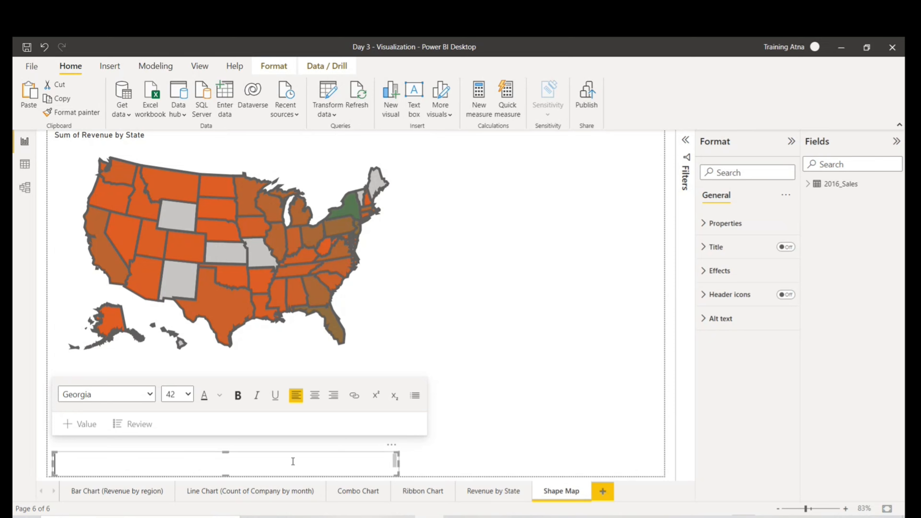
Remove the text box below the map from the Shape Map page
{"action": "left_click", "coordinate": [454, 344]}
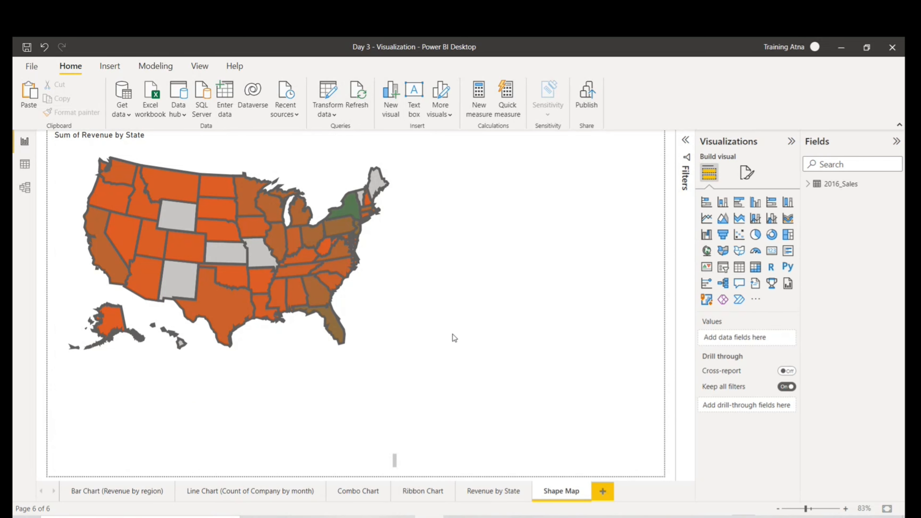
{"action": "left_click", "coordinate": [369, 461]}
{"action": "left_click", "coordinate": [391, 445]}
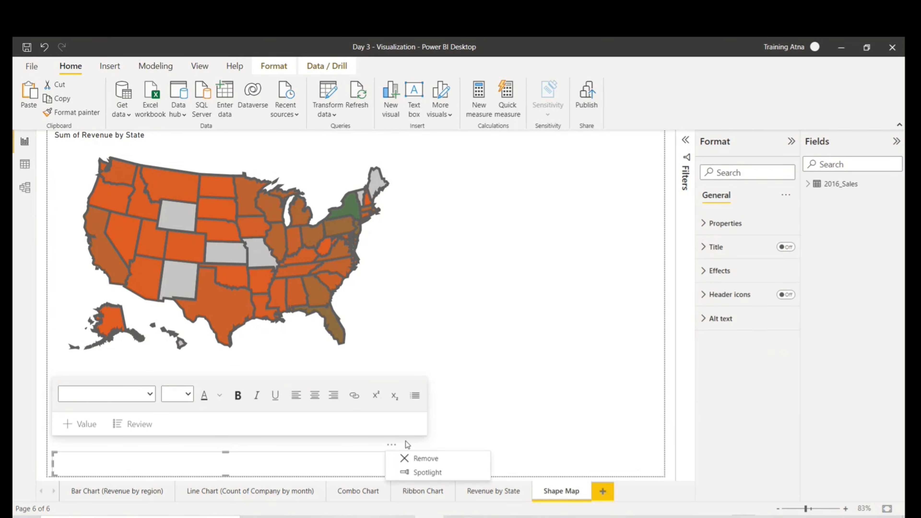
{"action": "left_click", "coordinate": [410, 458]}
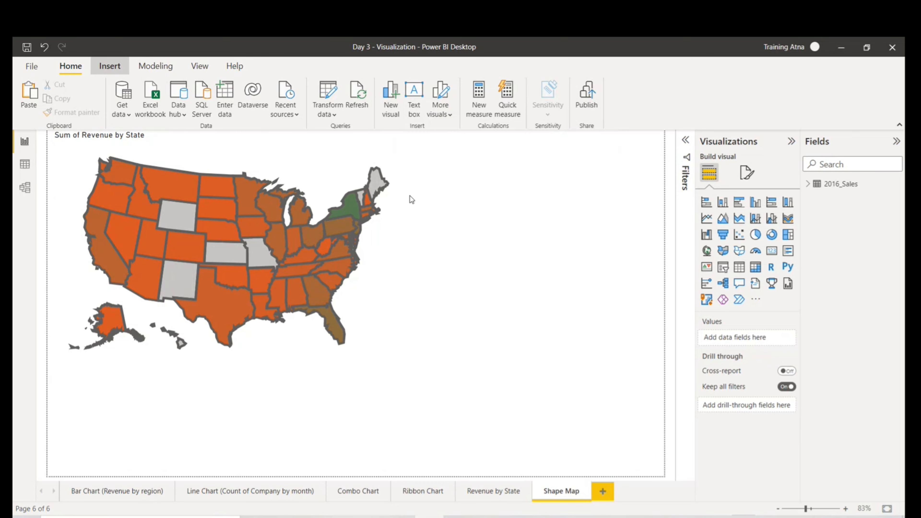
{"action": "left_click", "coordinate": [22, 116]}
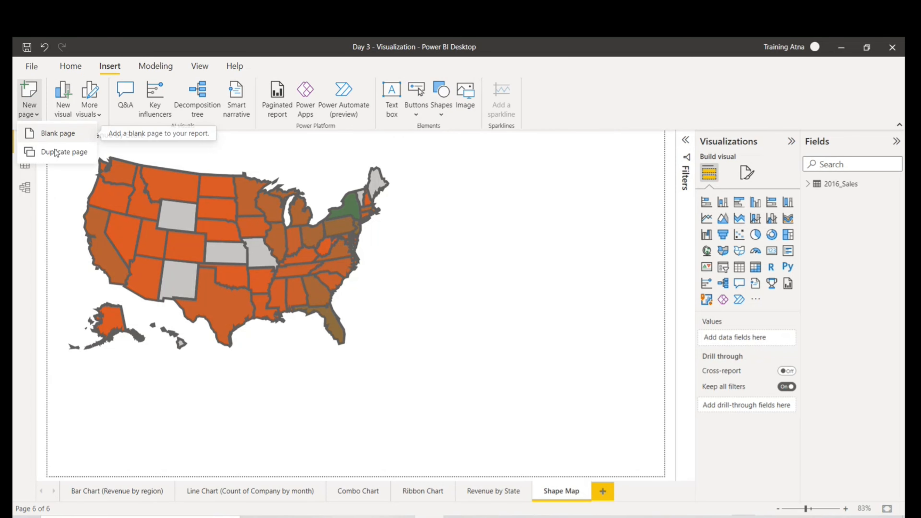
{"action": "left_click", "coordinate": [333, 433]}
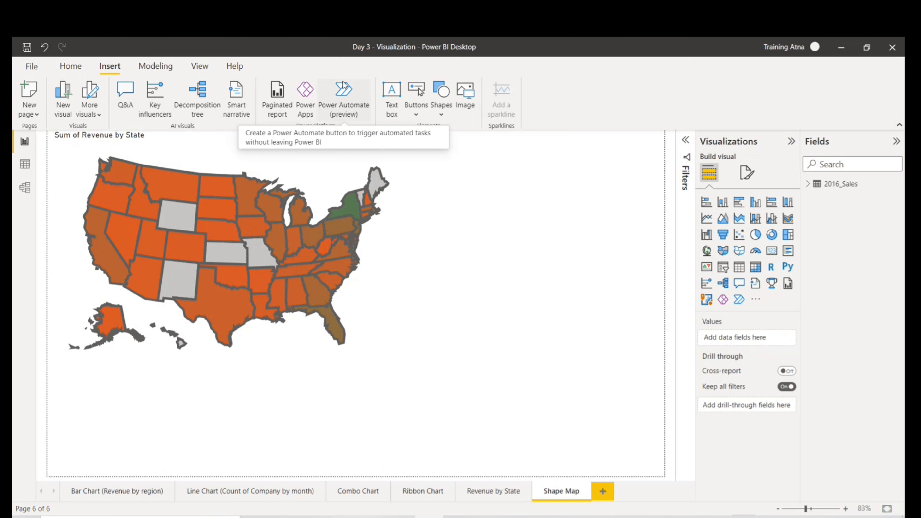
Insert a left arrow button, move it to the report page's upper-right corner and remove it again
{"action": "left_click", "coordinate": [417, 116]}
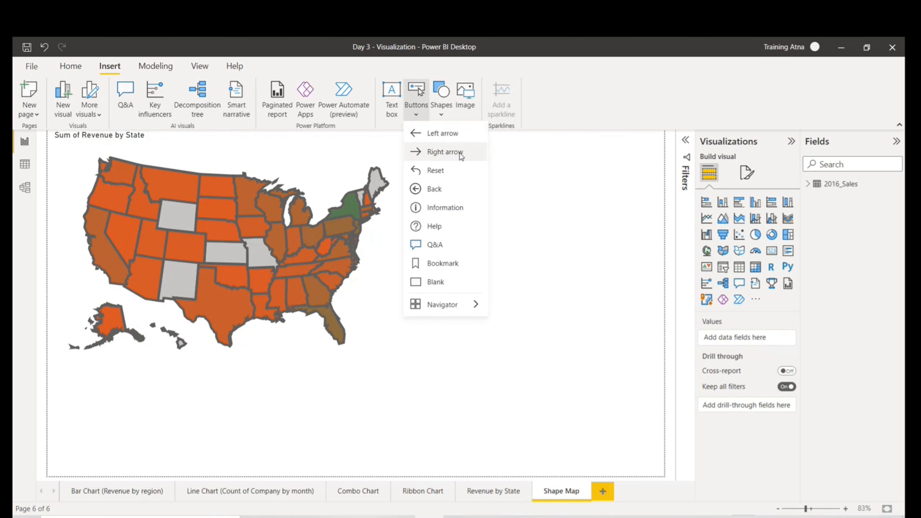
{"action": "left_click", "coordinate": [441, 134]}
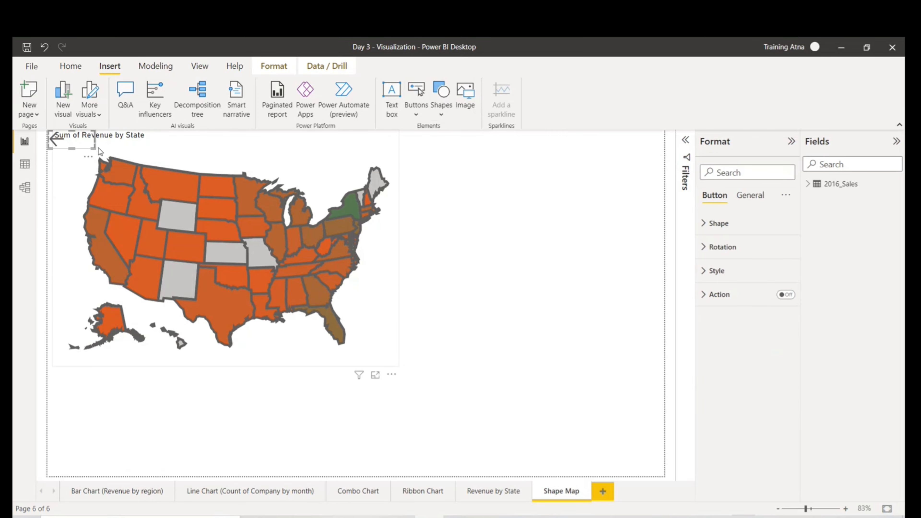
{"action": "left_click_drag", "start_coordinate": [86, 142], "coordinate": [615, 152]}
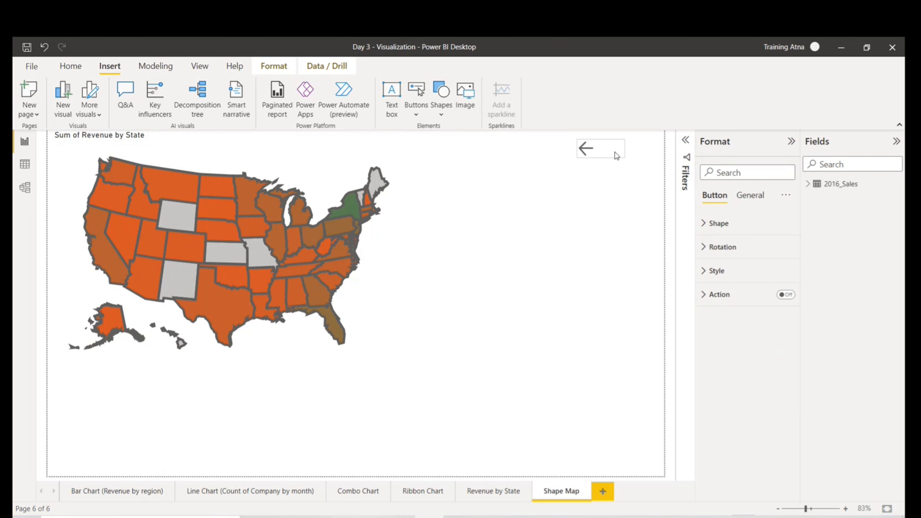
{"action": "left_click", "coordinate": [640, 190]}
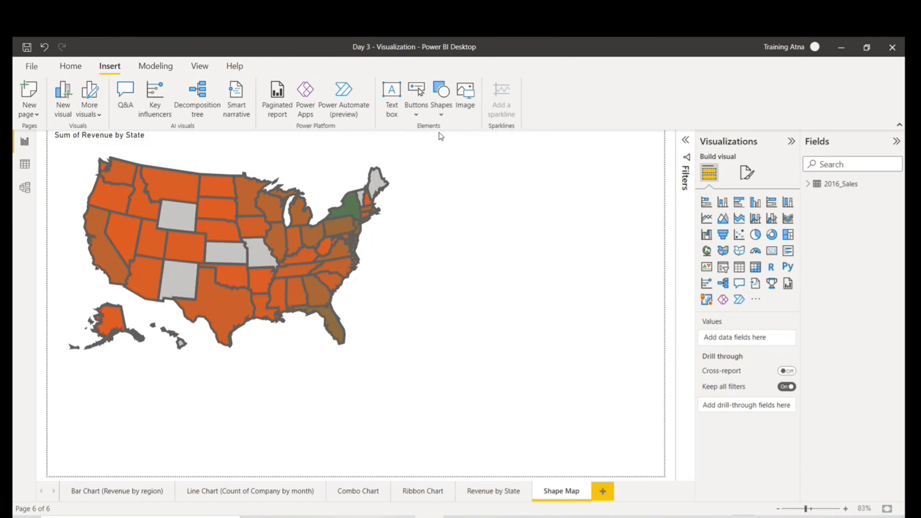
Look through the commands available for modeling, viewing, help and inserting elements
{"action": "left_click", "coordinate": [164, 72]}
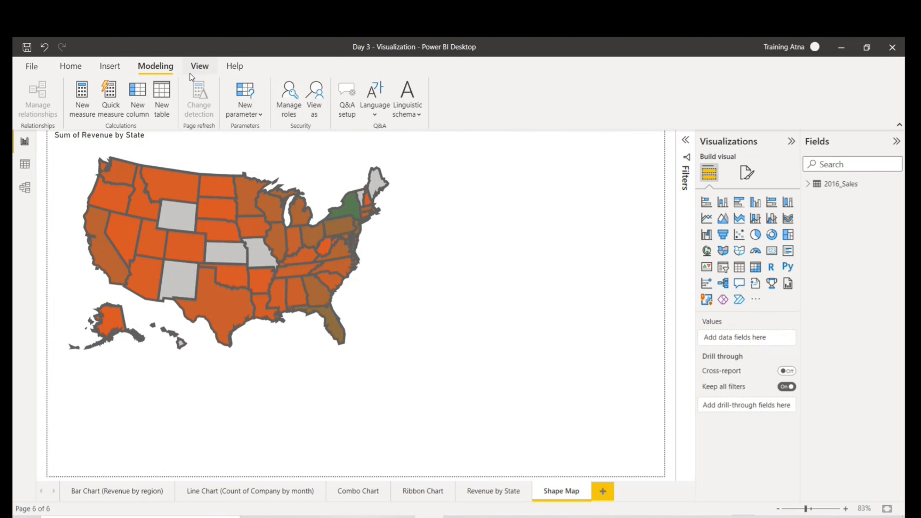
{"action": "left_click", "coordinate": [200, 67]}
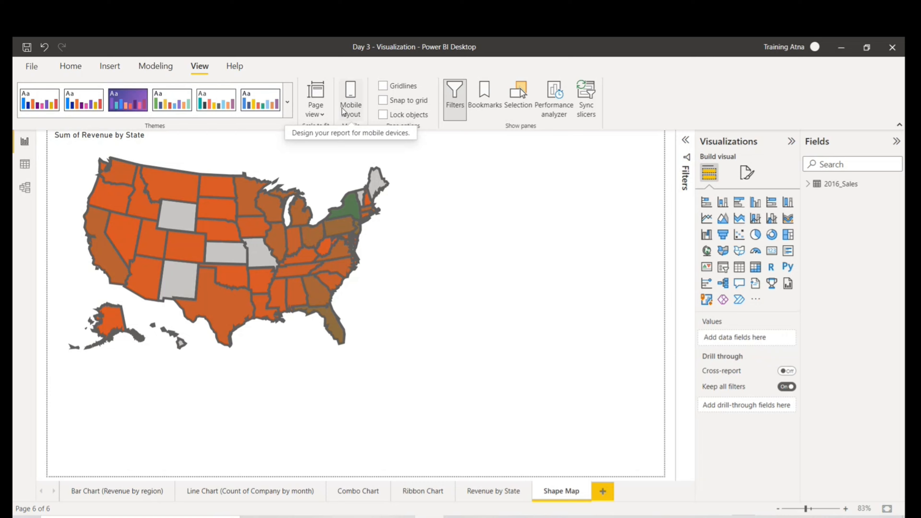
{"action": "left_click", "coordinate": [249, 71]}
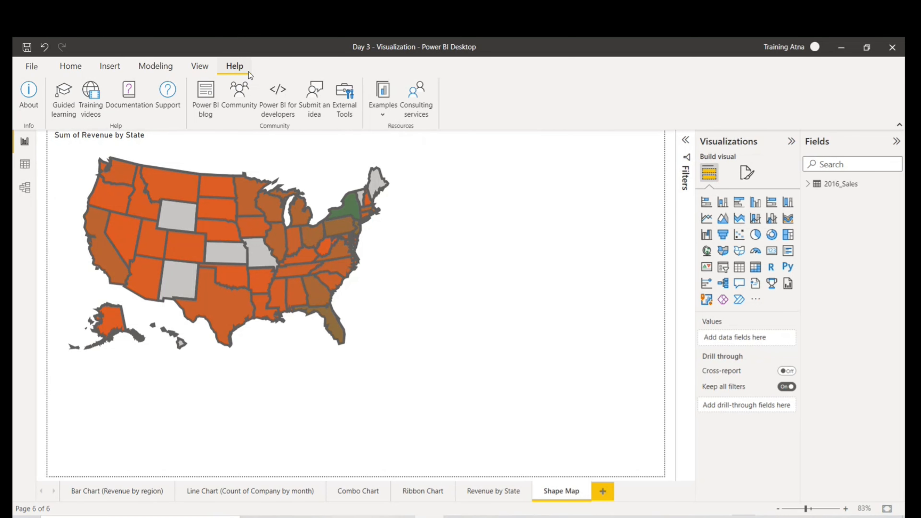
{"action": "left_click", "coordinate": [202, 67]}
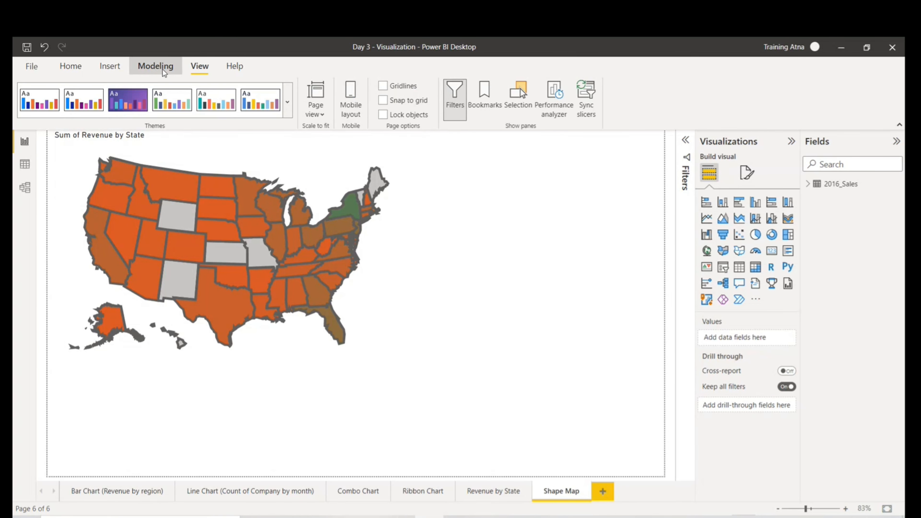
{"action": "left_click", "coordinate": [162, 69]}
{"action": "left_click", "coordinate": [110, 67]}
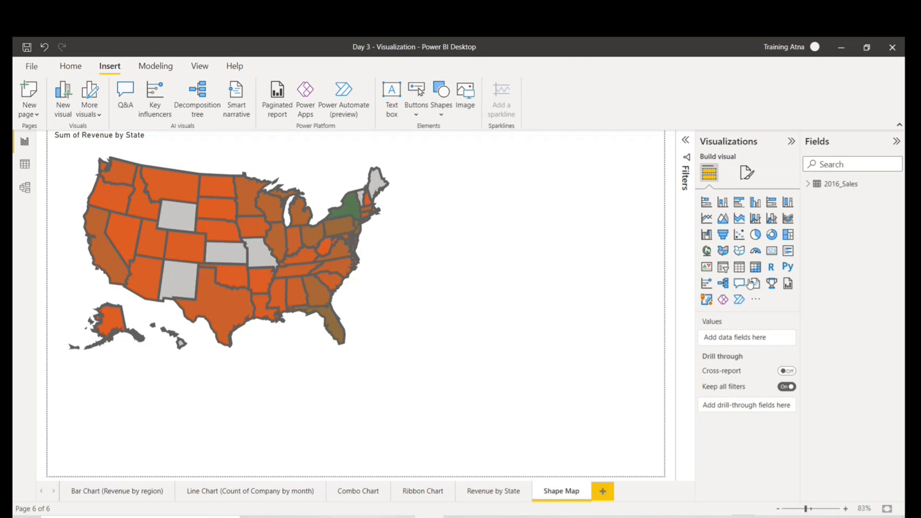
{"action": "left_click", "coordinate": [150, 67]}
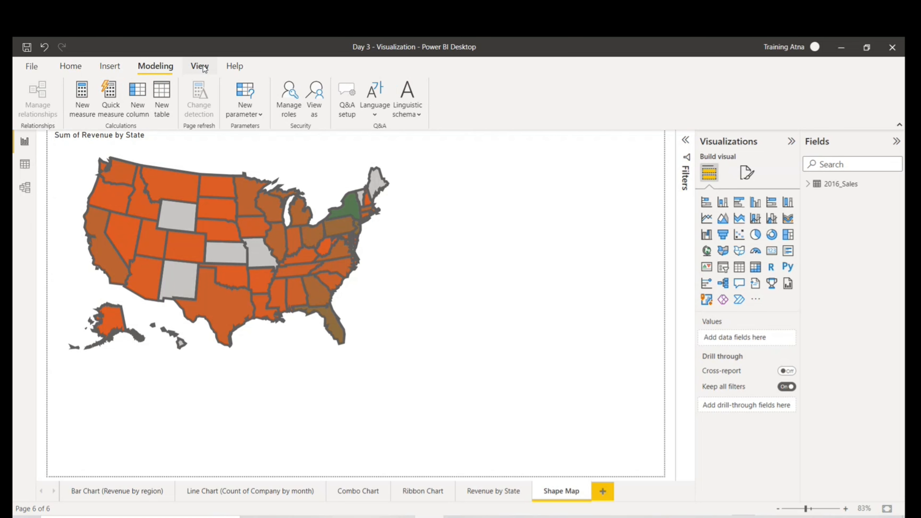
{"action": "left_click", "coordinate": [202, 66]}
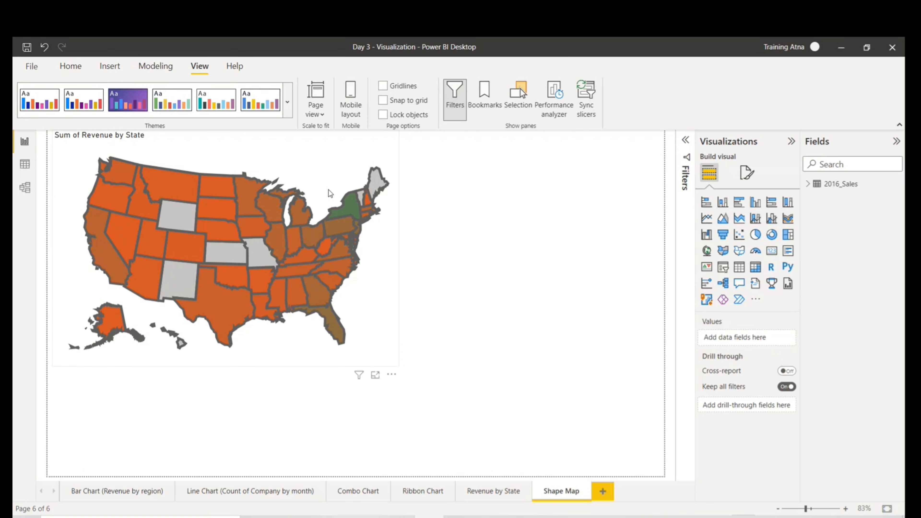
Look through the report pages up to Revenue by State and go back to the Bar Chart (Revenue by region) page
{"action": "left_click", "coordinate": [147, 493]}
{"action": "left_click", "coordinate": [223, 494]}
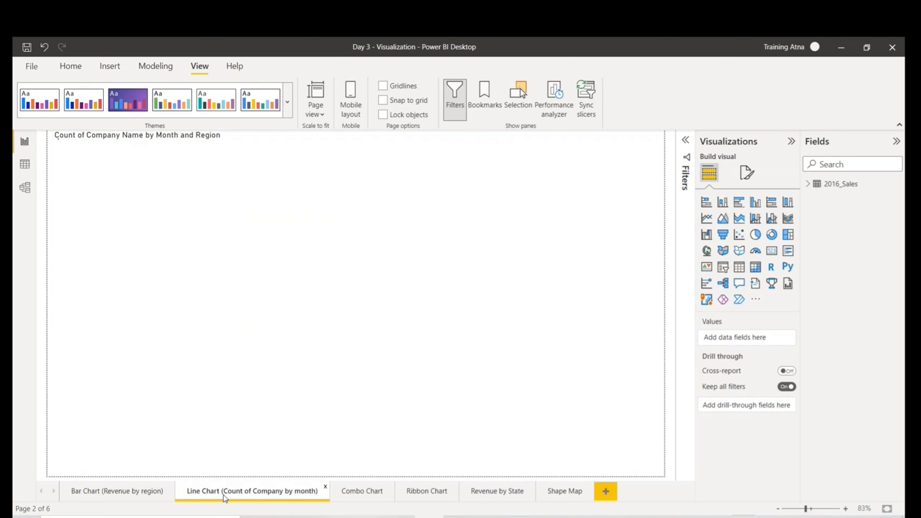
{"action": "left_click", "coordinate": [362, 493]}
{"action": "left_click", "coordinate": [404, 493]}
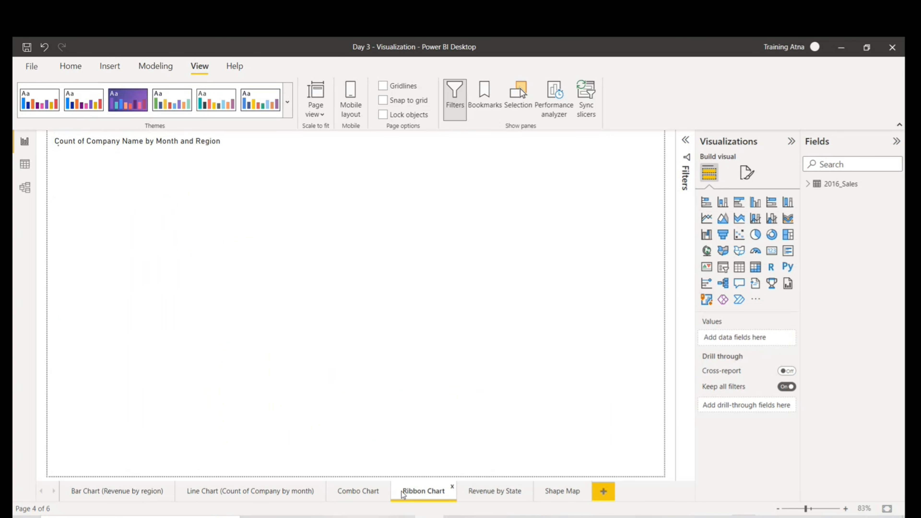
{"action": "left_click", "coordinate": [480, 494]}
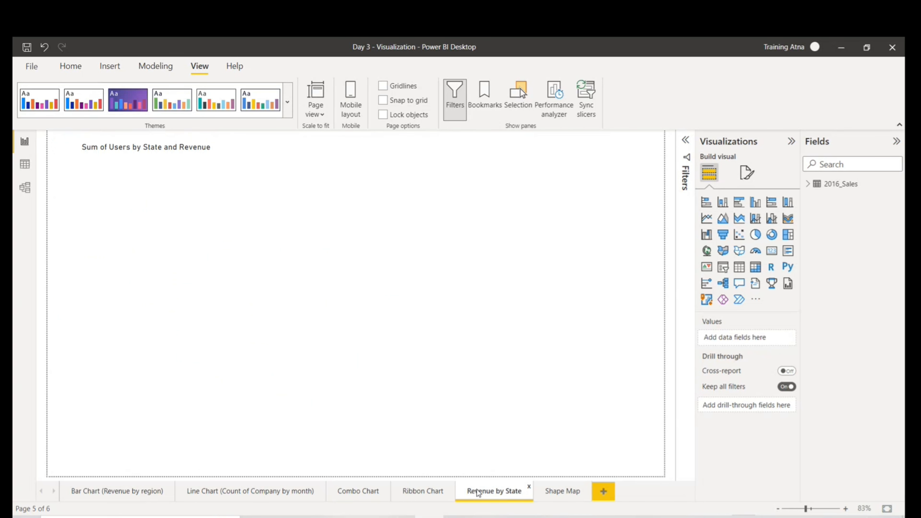
{"action": "left_click", "coordinate": [109, 493]}
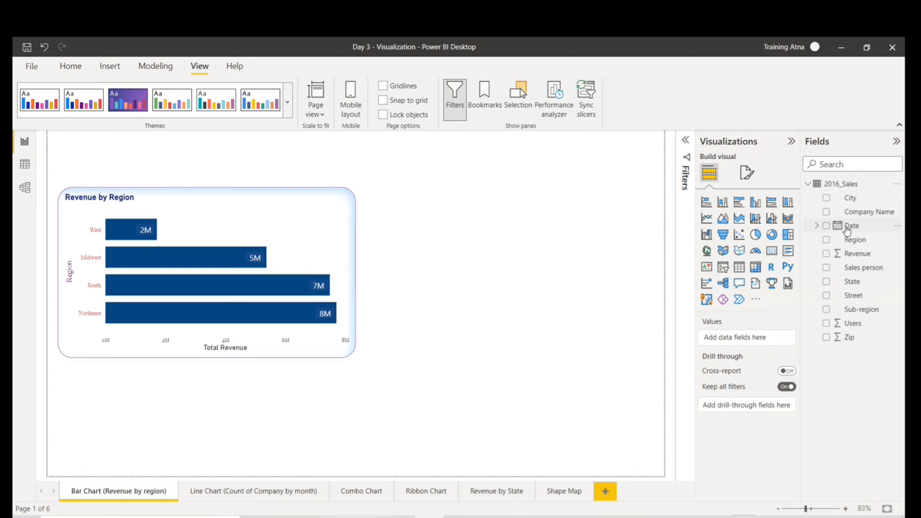
View the source file path of power_bi_sales_data.xlsx in the current file's data source settings, and close the path details without changes
{"action": "left_click", "coordinate": [70, 66]}
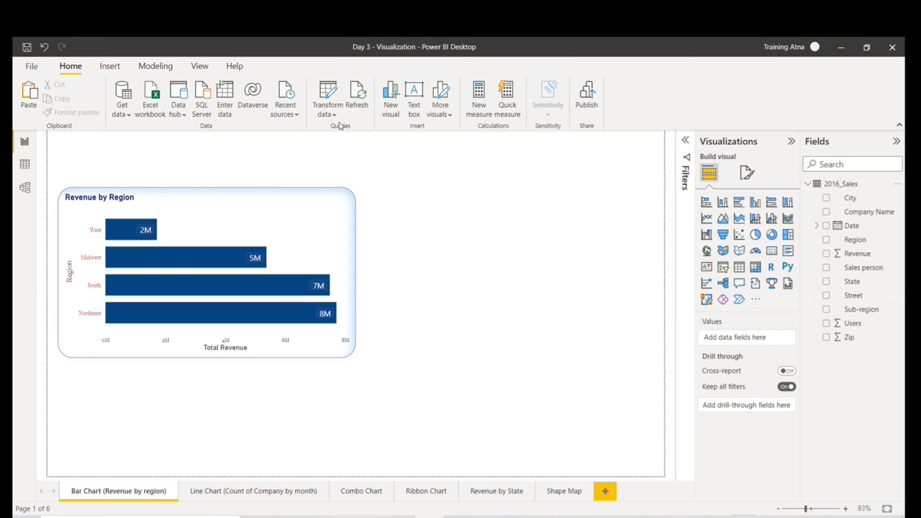
{"action": "left_click", "coordinate": [297, 115]}
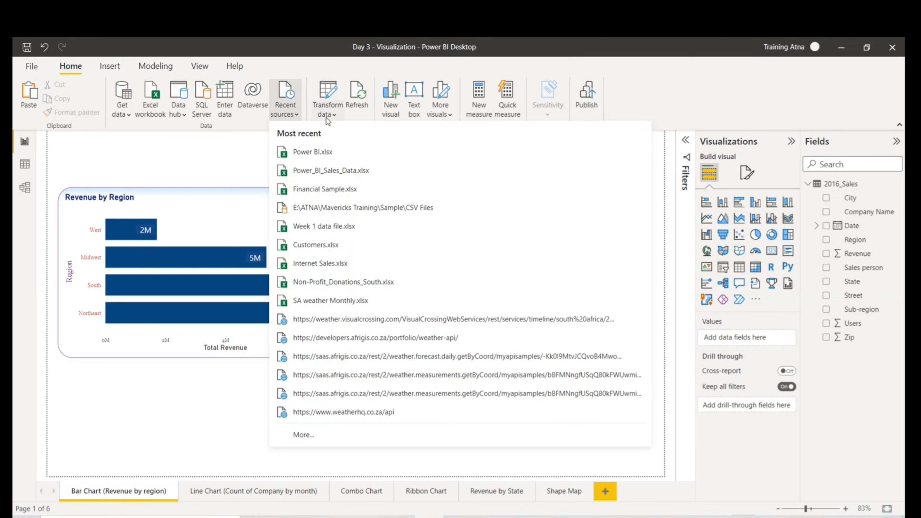
{"action": "left_click", "coordinate": [327, 108]}
{"action": "left_click", "coordinate": [338, 153]}
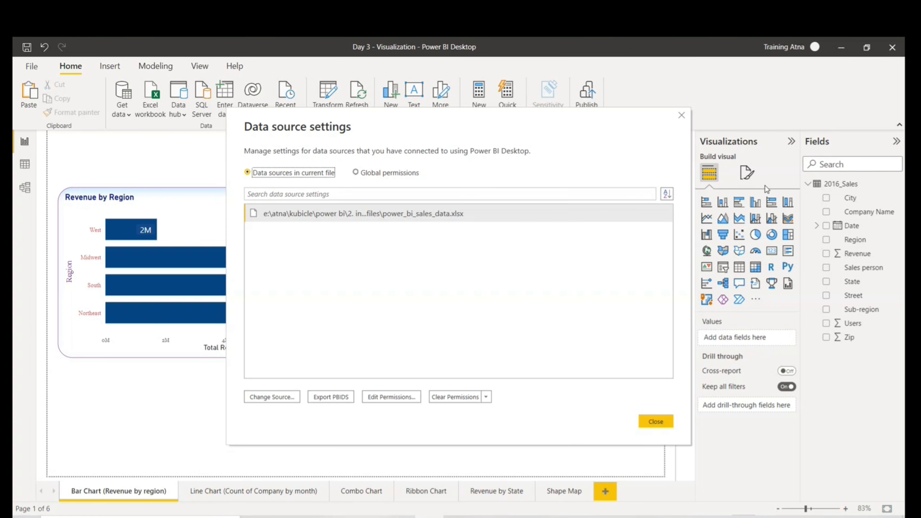
{"action": "left_click", "coordinate": [327, 212]}
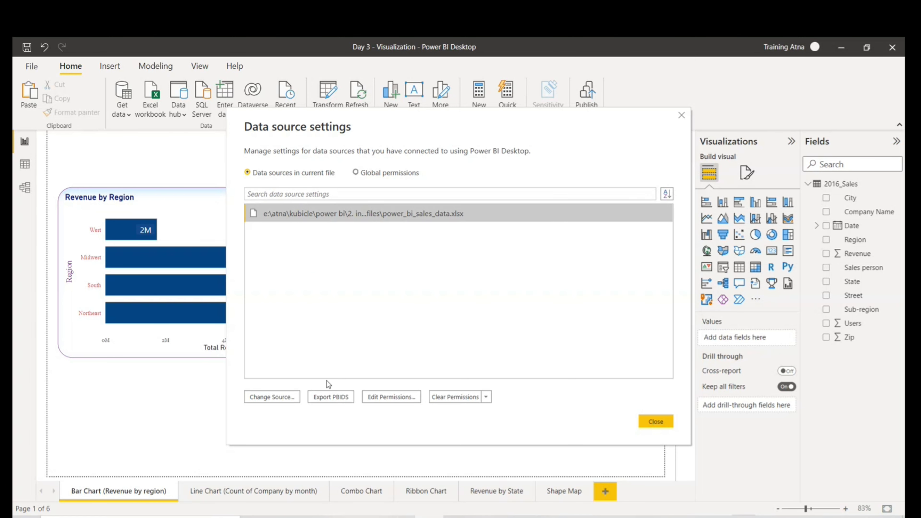
{"action": "left_click", "coordinate": [263, 397]}
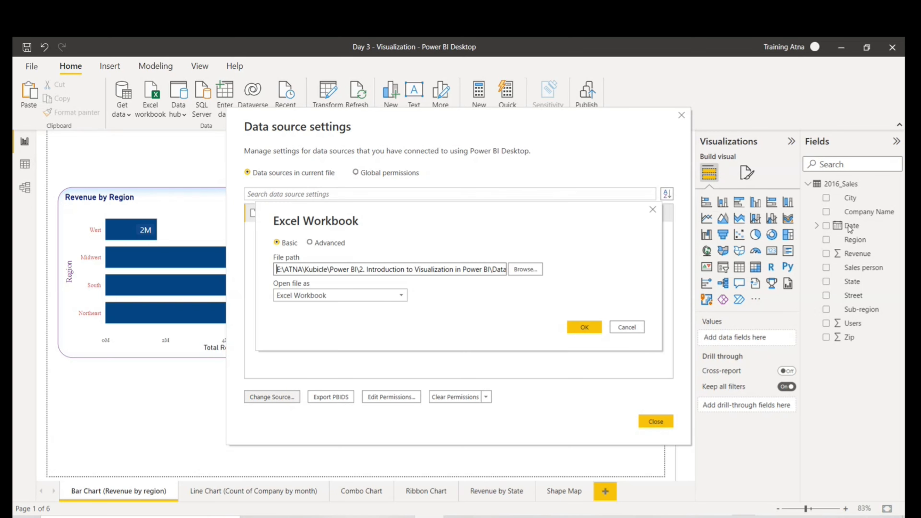
{"action": "left_click", "coordinate": [653, 210]}
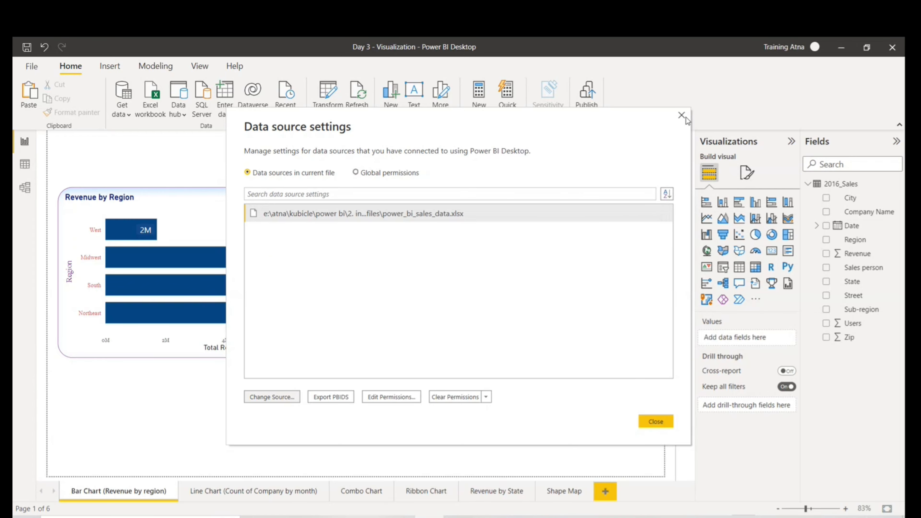